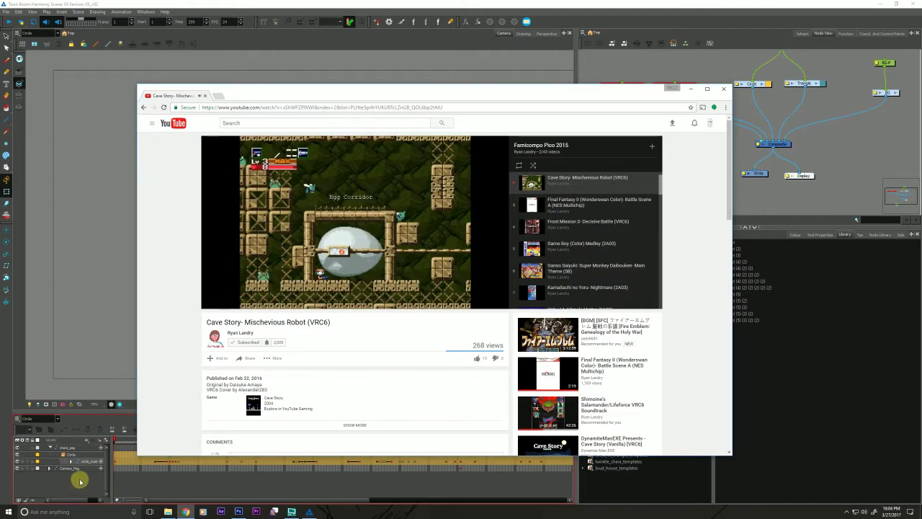
- Switch from the browser video to the Toon Boom Harmony scene
{"action": "left_click", "coordinate": [75, 484]}
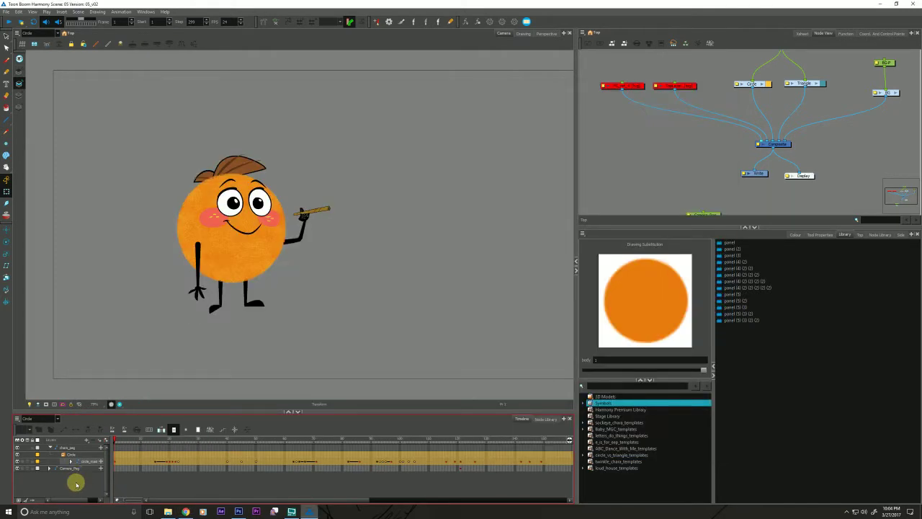
{"action": "left_click", "coordinate": [186, 512]}
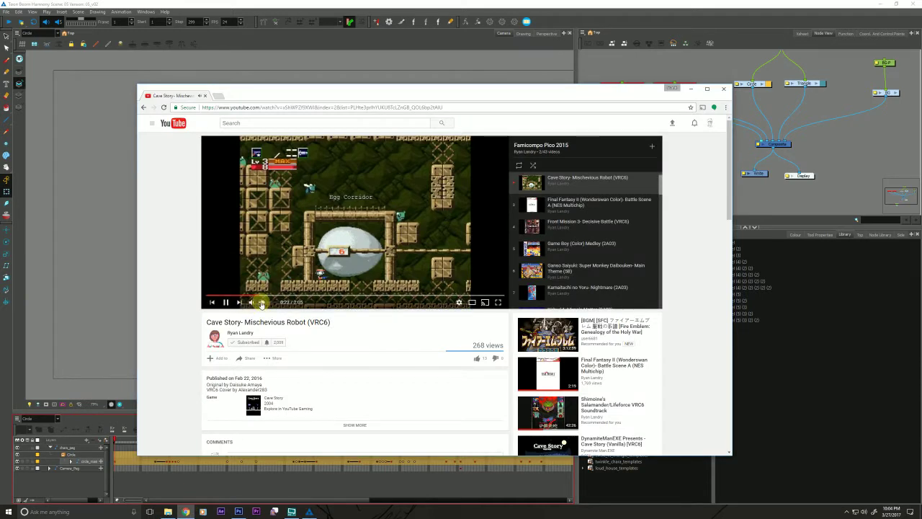
{"action": "left_click", "coordinate": [82, 484]}
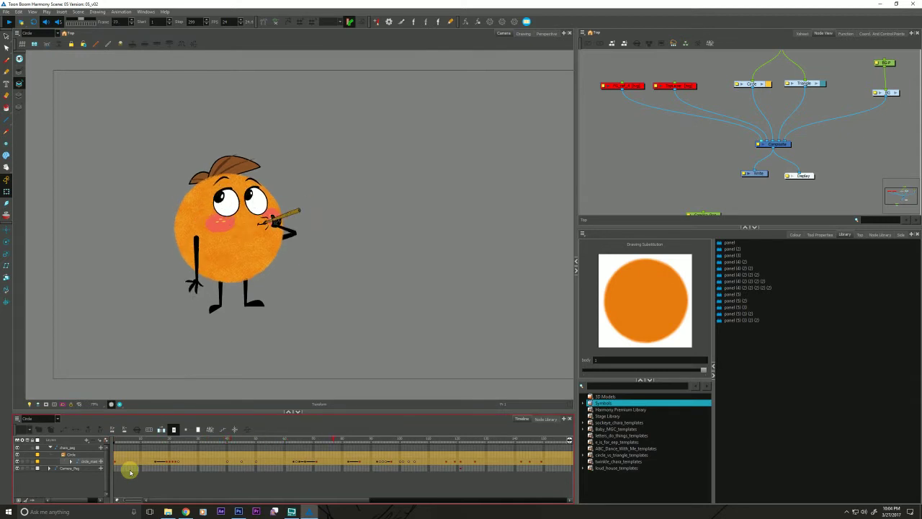
- Show the whole scene in the camera view using Display and play the animation from the start
{"action": "left_click", "coordinate": [33, 33]}
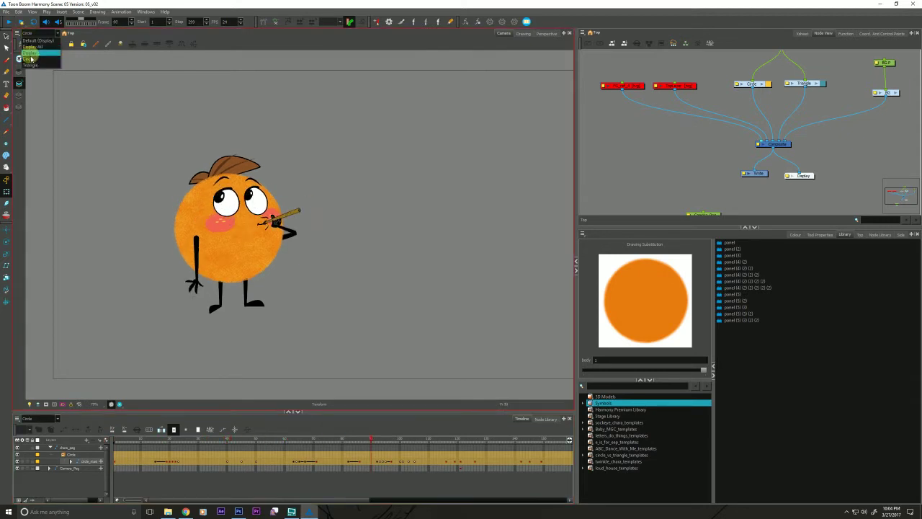
{"action": "left_click", "coordinate": [29, 55]}
{"action": "left_click", "coordinate": [123, 438]}
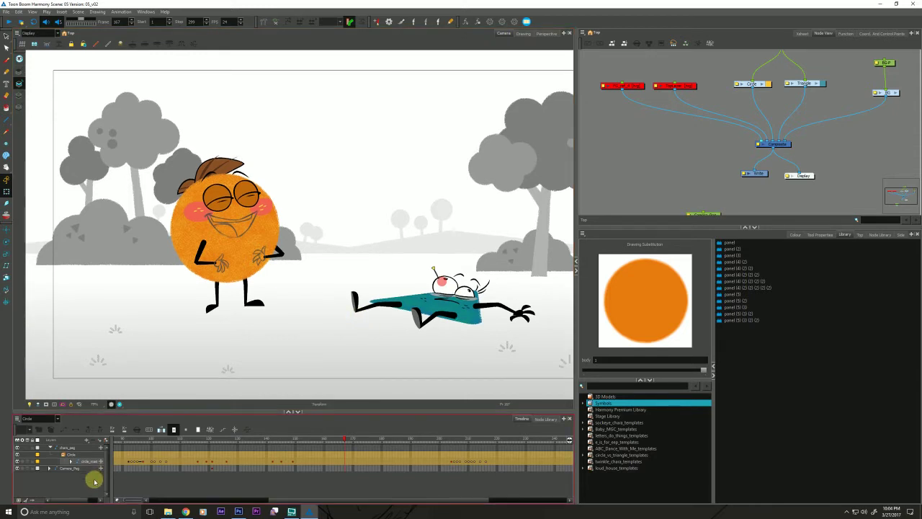
{"action": "left_click_drag", "start_coordinate": [309, 500], "coordinate": [29, 420]}
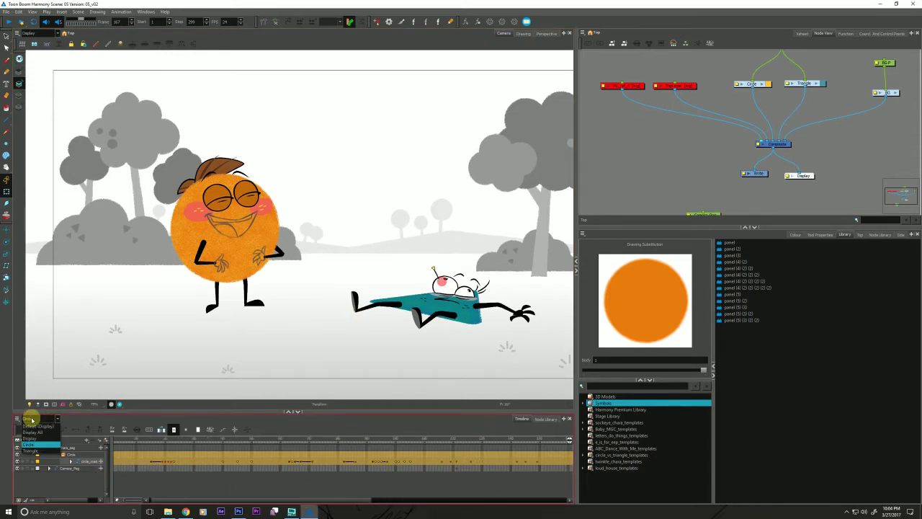
- Limit the camera view to the Circle display so only the orange character is shown
{"action": "left_click", "coordinate": [26, 34]}
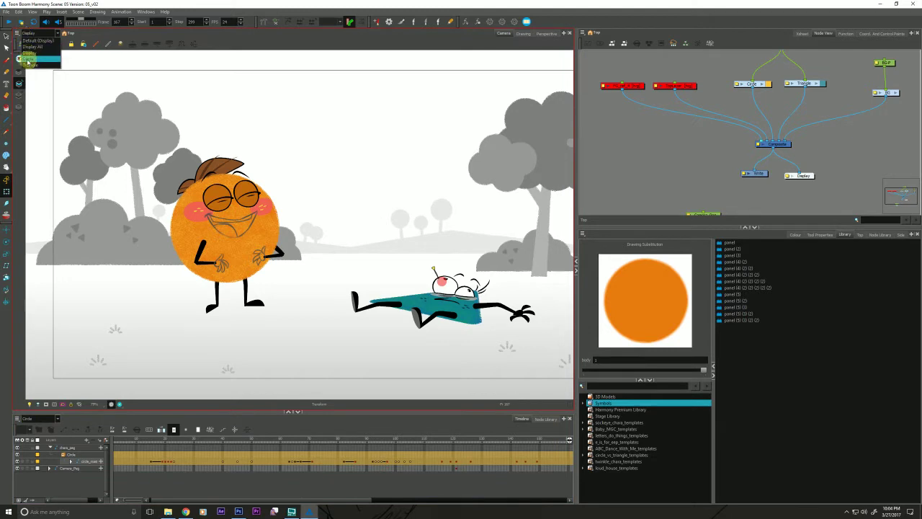
{"action": "left_click", "coordinate": [29, 59]}
{"action": "key", "text": "space"}
{"action": "left_click_drag", "start_coordinate": [159, 284], "coordinate": [198, 278]}
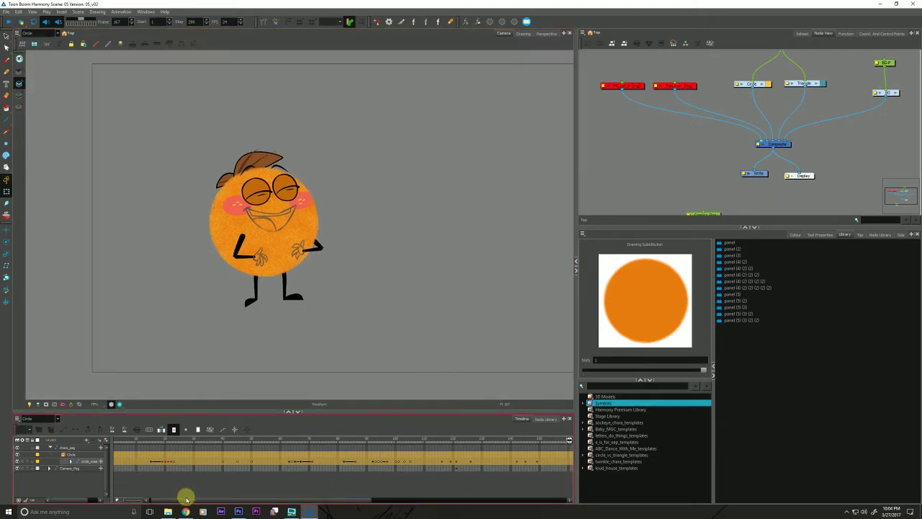
- Find the circle character's pose change around frame 116 and turn its master keyframes from frame 112 to 126 into motion keyframes
{"action": "mouse_move", "coordinate": [134, 439]}
{"action": "left_mouse_down"}
{"action": "mouse_move", "coordinate": [123, 439]}
{"action": "mouse_move", "coordinate": [300, 426]}
{"action": "mouse_move", "coordinate": [144, 435]}
{"action": "left_mouse_up"}
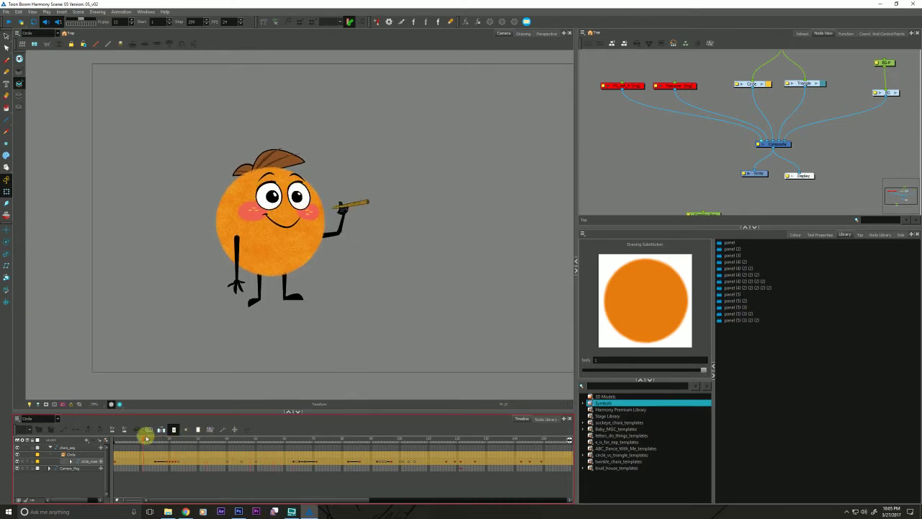
{"action": "left_click", "coordinate": [208, 429]}
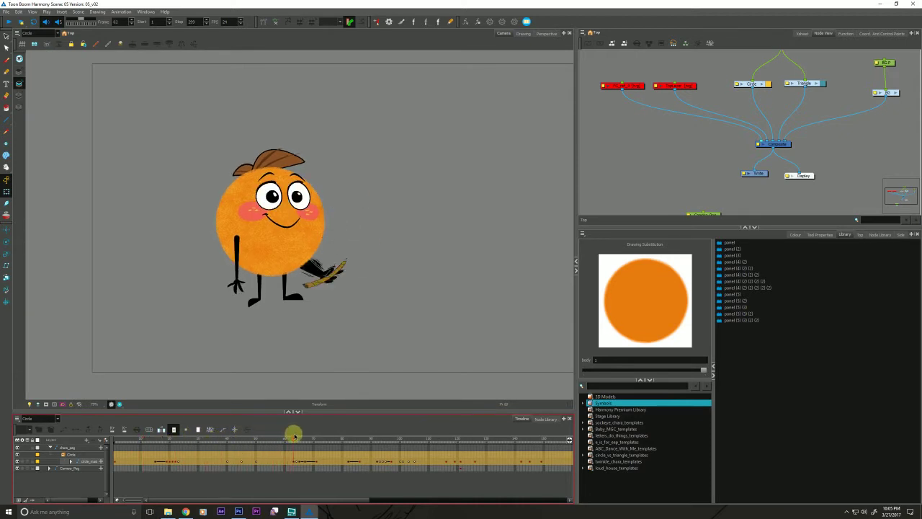
{"action": "left_click_drag", "start_coordinate": [295, 436], "coordinate": [448, 442]}
{"action": "left_click", "coordinate": [445, 460]}
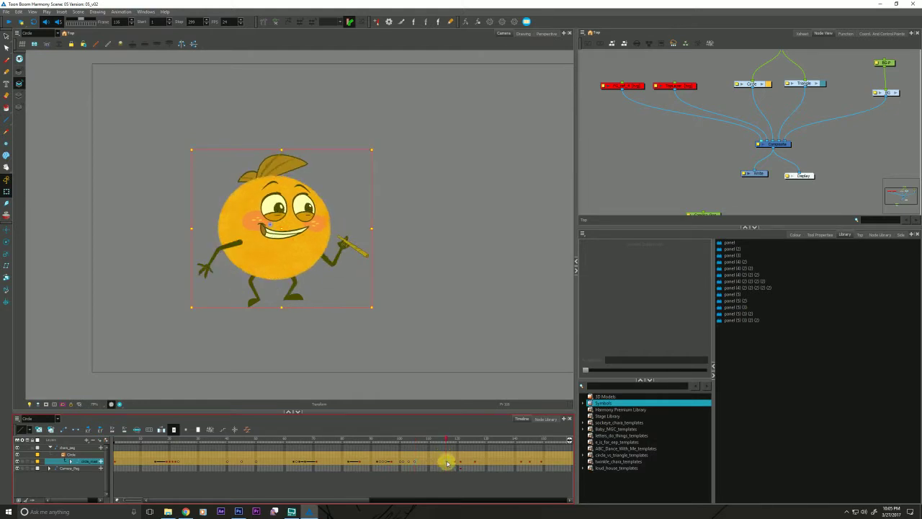
{"action": "left_click", "coordinate": [439, 472]}
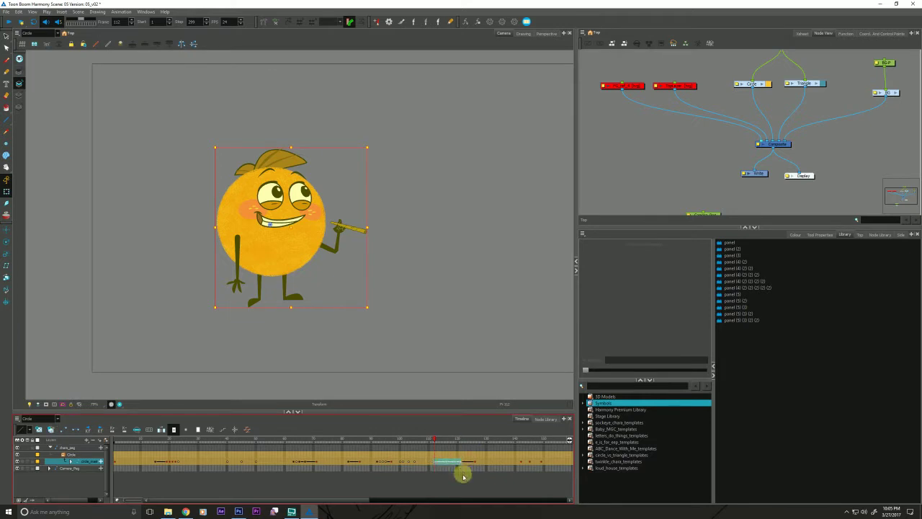
- Ease the circle master's motion on both sides of the keyframe at frame 116 with Set Ease for Multiple Parameters
{"action": "left_click", "coordinate": [247, 430]}
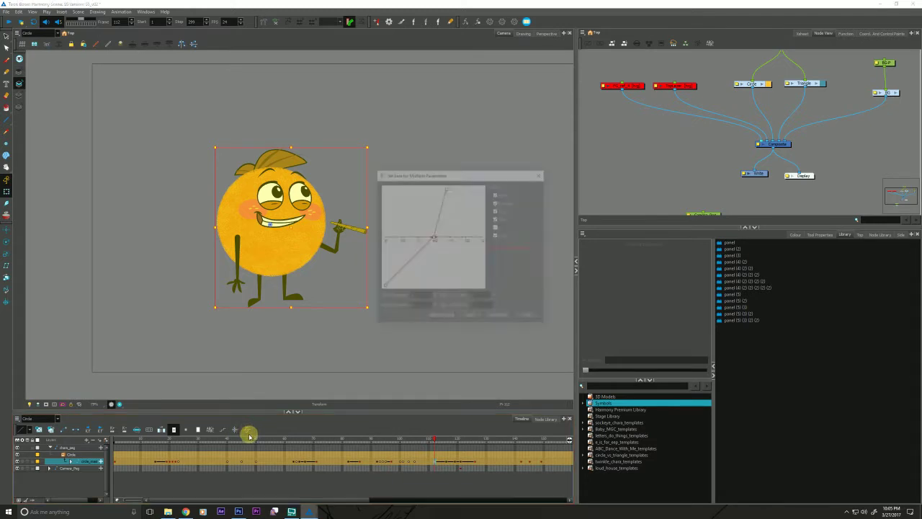
{"action": "left_click", "coordinate": [513, 318]}
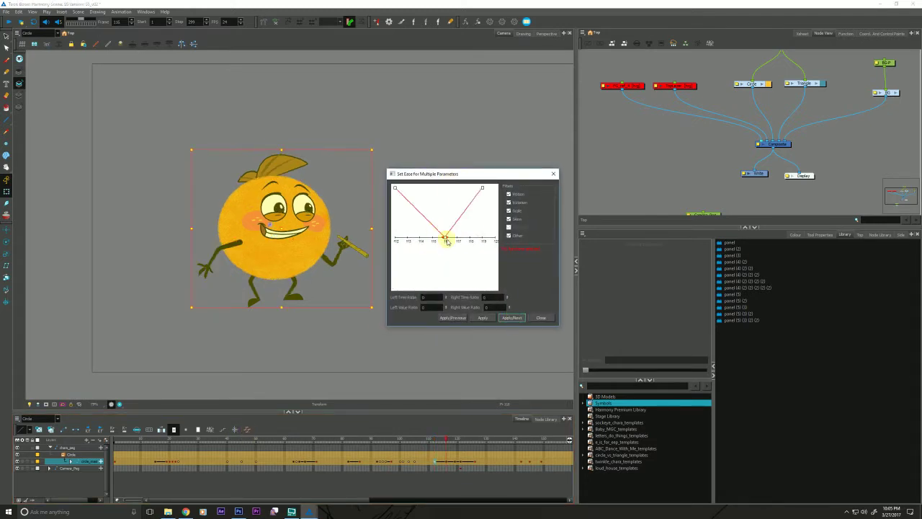
{"action": "left_click_drag", "start_coordinate": [446, 240], "coordinate": [476, 239]}
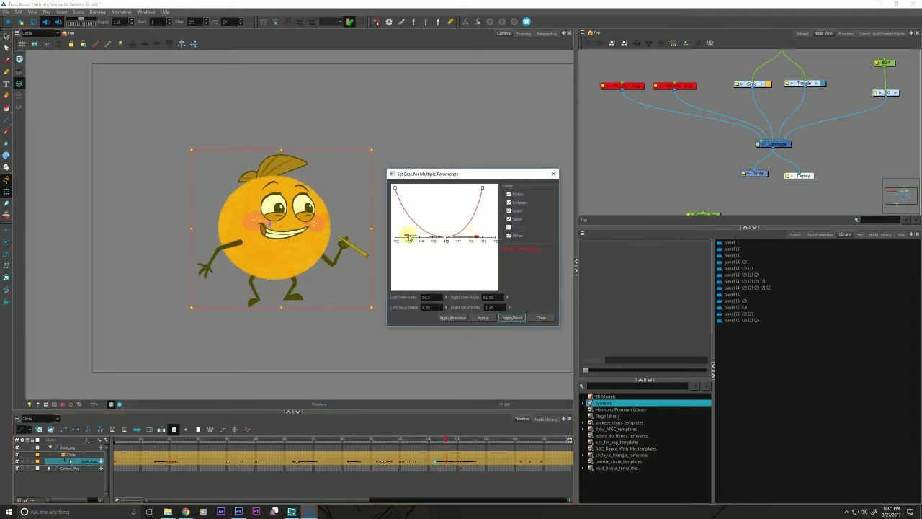
{"action": "left_click", "coordinate": [512, 318]}
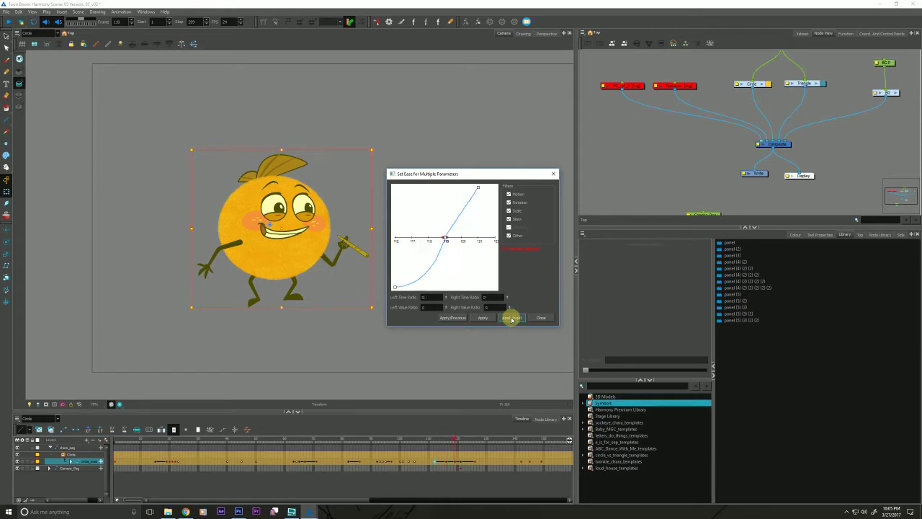
- Advance to the keyframe at frame 126, ease the motion leading into it, and close the ease settings
{"action": "left_click", "coordinate": [516, 317]}
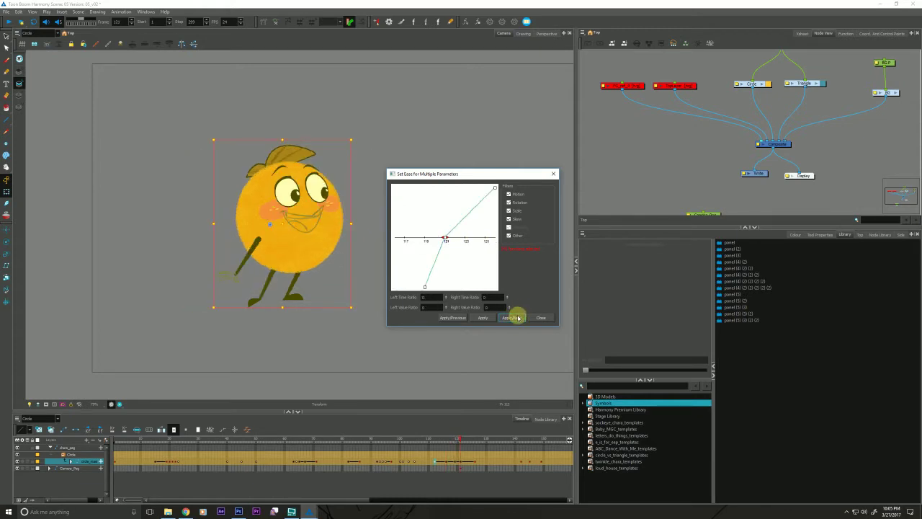
{"action": "left_click", "coordinate": [516, 318]}
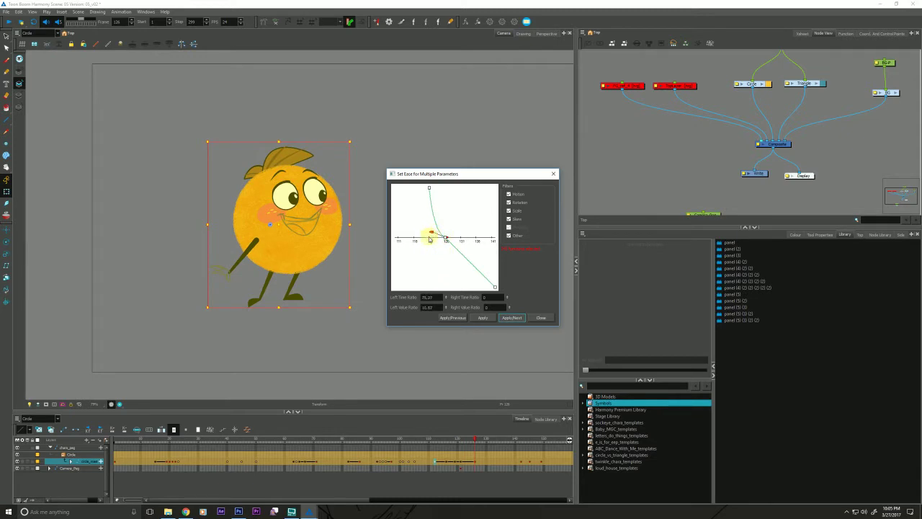
{"action": "left_click", "coordinate": [542, 318]}
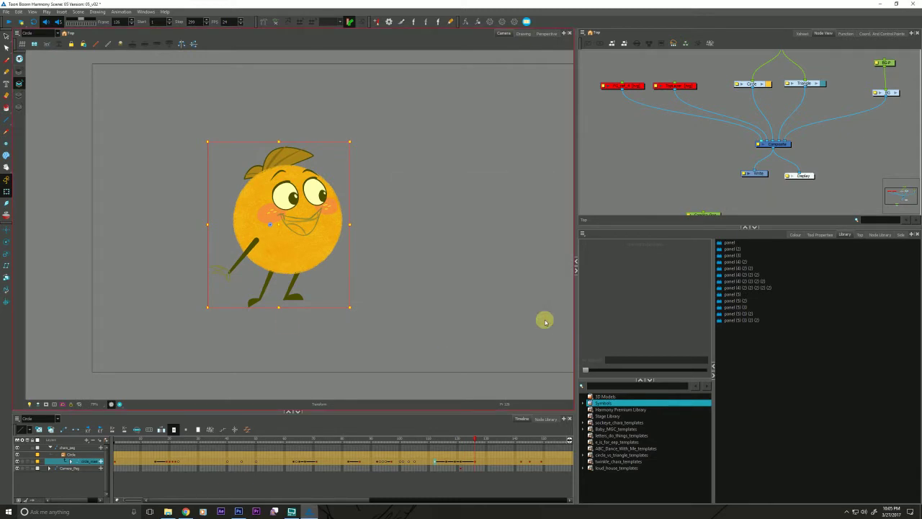
- Step frame by frame through the eased motion from around frame 112 to check the character's movement
{"action": "left_click_drag", "start_coordinate": [418, 440], "coordinate": [438, 440]}
{"action": "key", "text": "period"}
{"action": "key", "text": "period"}
{"action": "key", "text": "period"}
{"action": "key", "text": "period"}
{"action": "key", "text": "period"}
{"action": "key", "text": "period"}
{"action": "key", "text": "period"}
{"action": "key", "text": "period"}
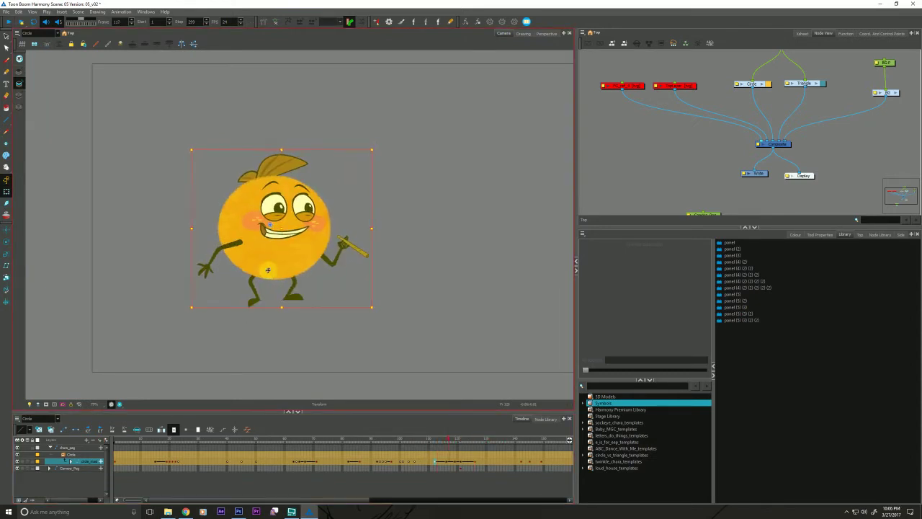
- Show the circle character's deformation controls and examine its poses around frames 119 to 126 up close
{"action": "left_click", "coordinate": [277, 22]}
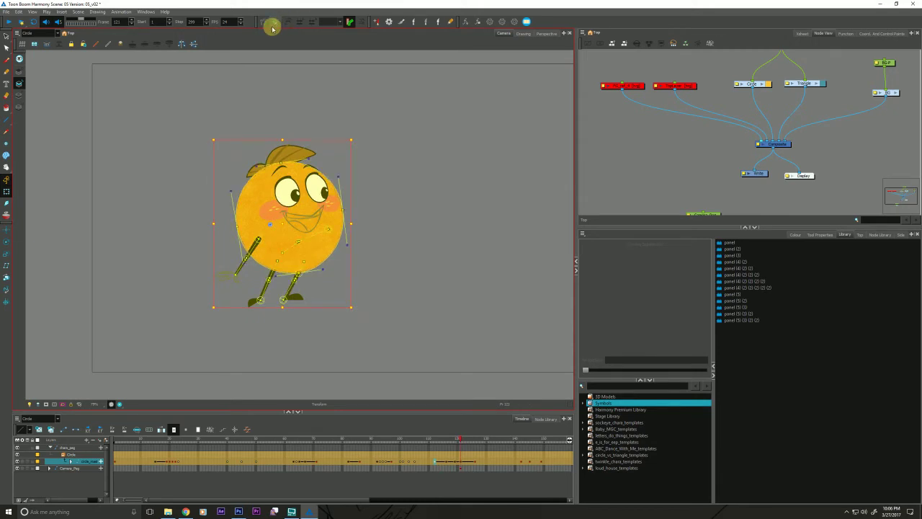
{"action": "key", "text": "space"}
{"action": "key", "text": "2"}
{"action": "key", "text": "2"}
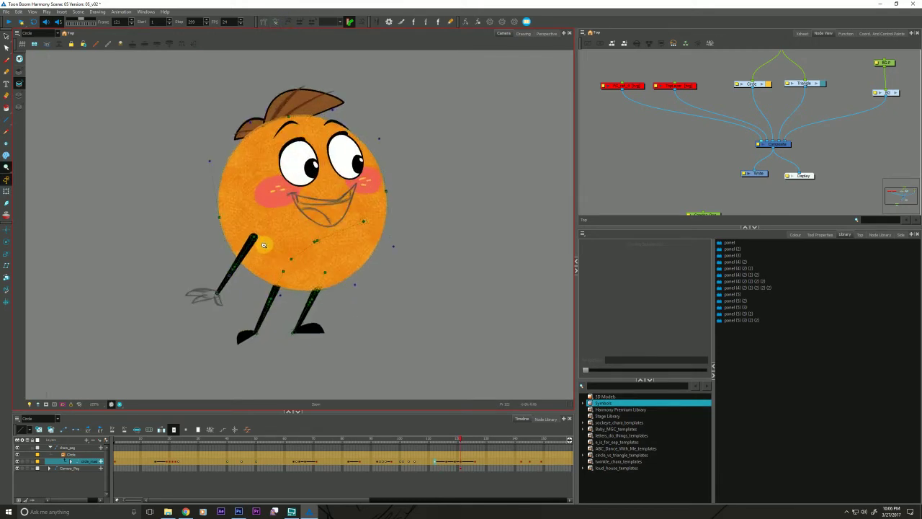
{"action": "left_click_drag", "start_coordinate": [264, 245], "coordinate": [334, 252]}
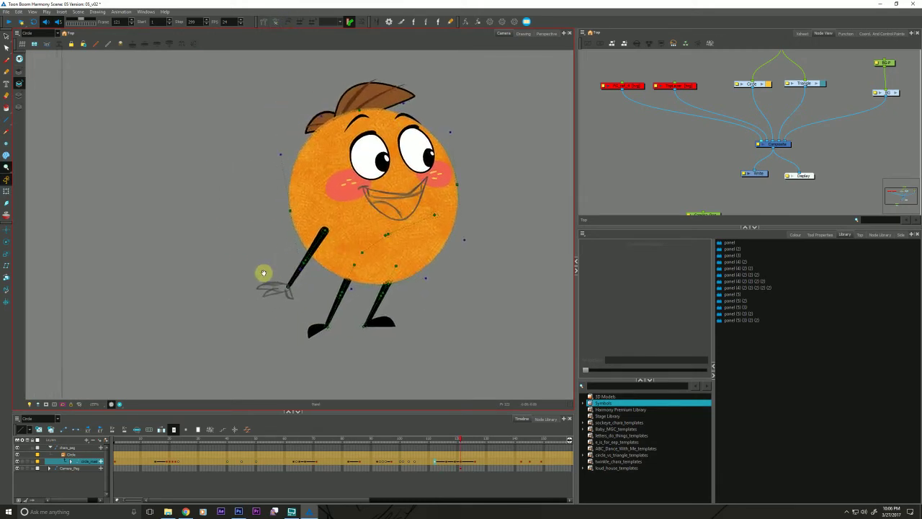
{"action": "left_click_drag", "start_coordinate": [264, 272], "coordinate": [283, 267]}
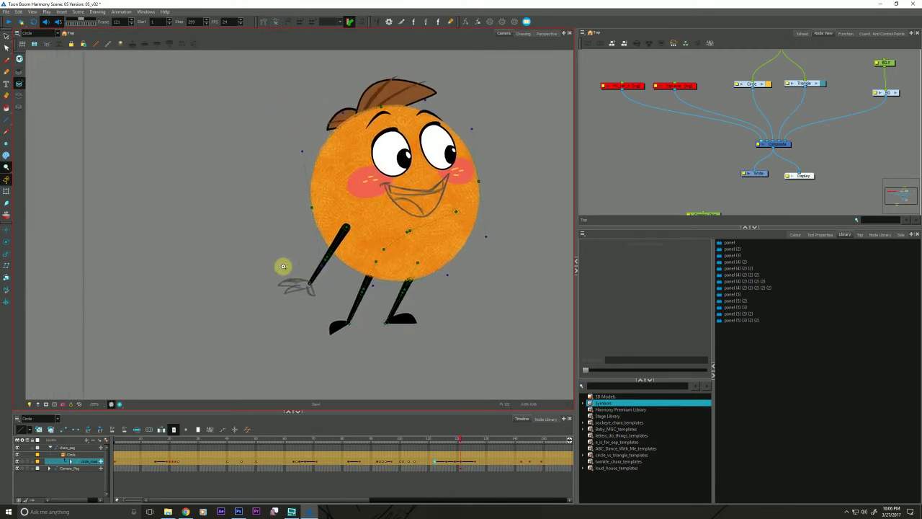
{"action": "left_click_drag", "start_coordinate": [224, 313], "coordinate": [167, 311]}
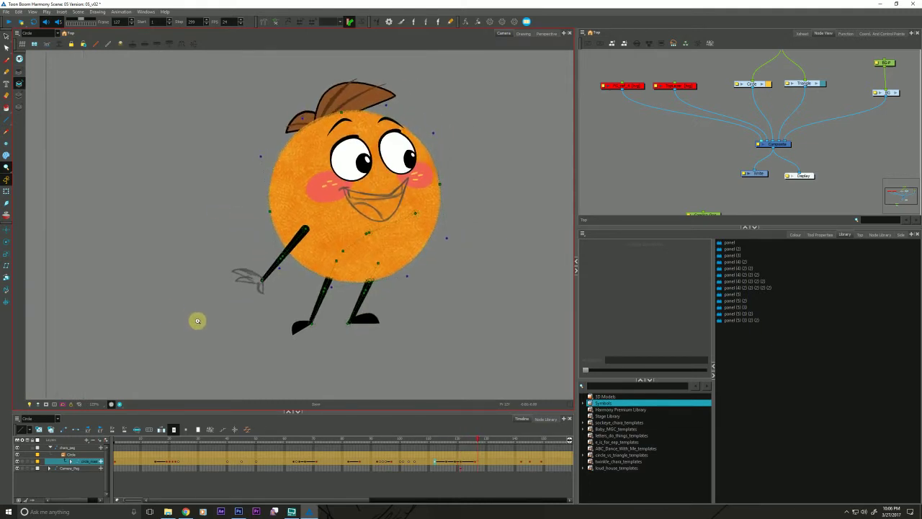
{"action": "left_click_drag", "start_coordinate": [439, 440], "coordinate": [423, 446]}
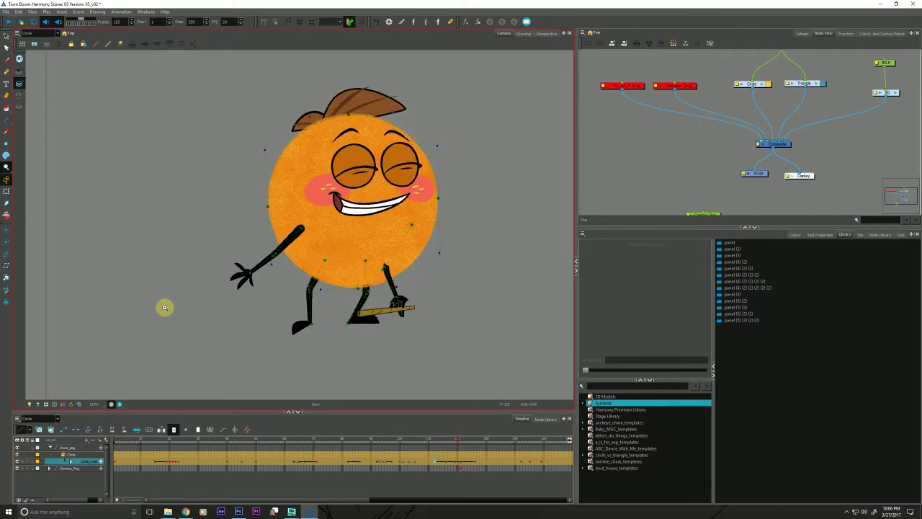
- Switch to the Transform tool, open Selection Presets, and place the window, made narrower, beside the character
{"action": "left_click", "coordinate": [6, 192]}
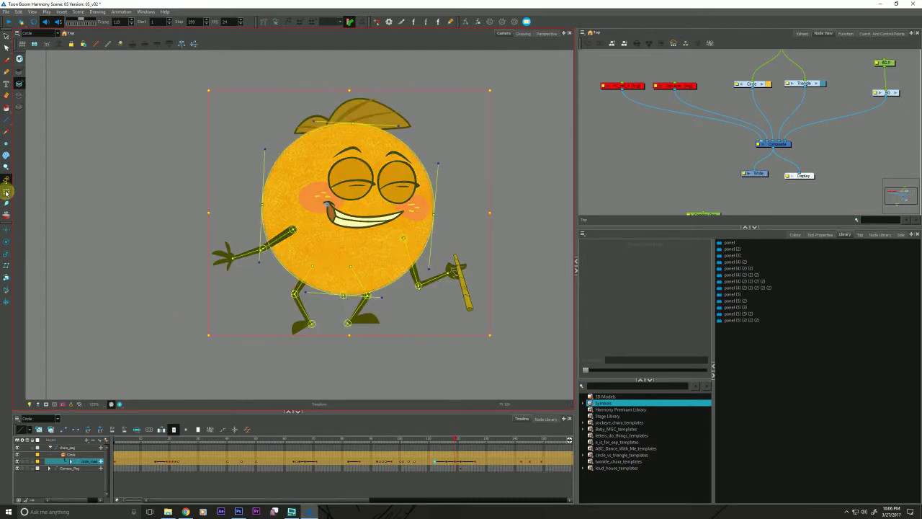
{"action": "left_click_drag", "start_coordinate": [433, 281], "coordinate": [431, 281]}
{"action": "key", "text": "ctrl+z"}
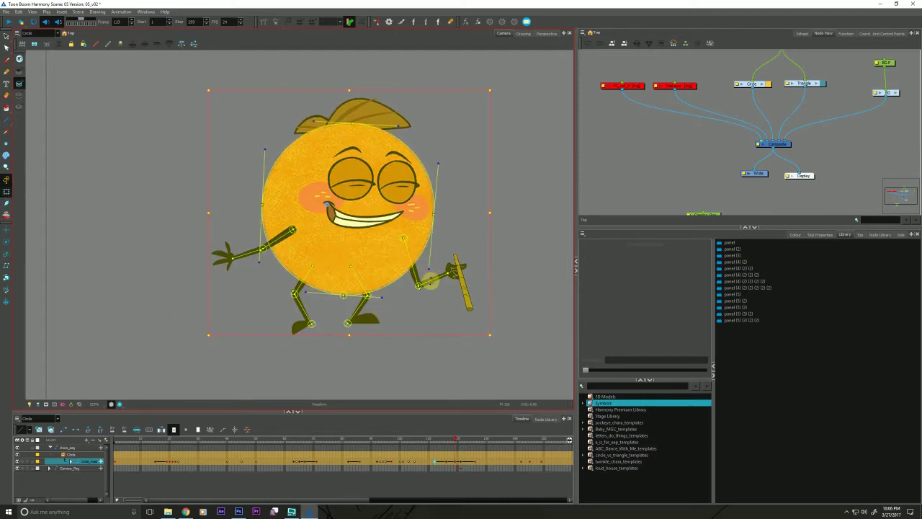
{"action": "left_click", "coordinate": [498, 21]}
{"action": "left_click_drag", "start_coordinate": [450, 156], "coordinate": [142, 149]}
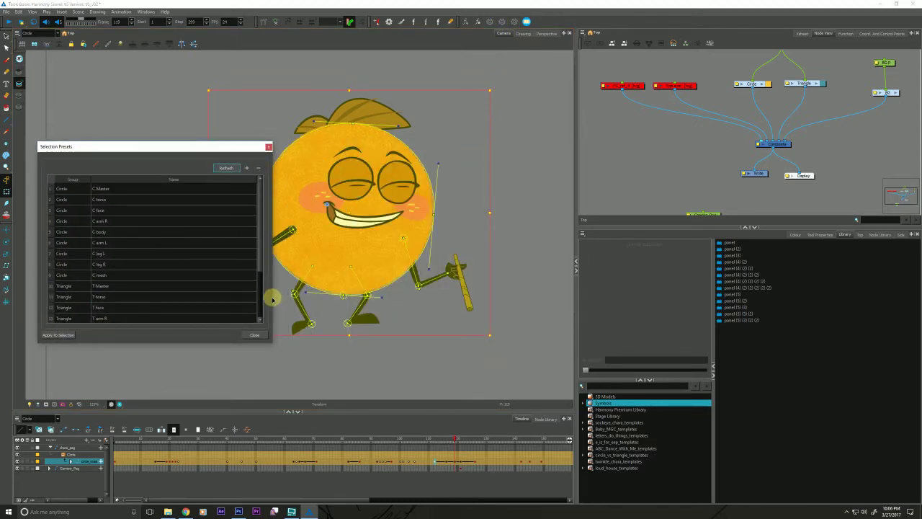
{"action": "left_click_drag", "start_coordinate": [272, 298], "coordinate": [167, 295]}
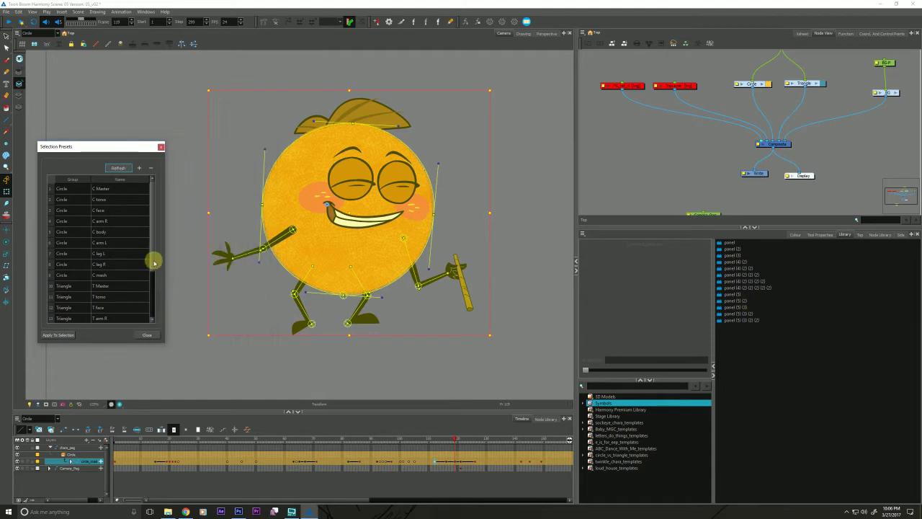
- Select the arm holding the stick and compare its positions across frames 119 to 121
{"action": "left_click", "coordinate": [418, 283]}
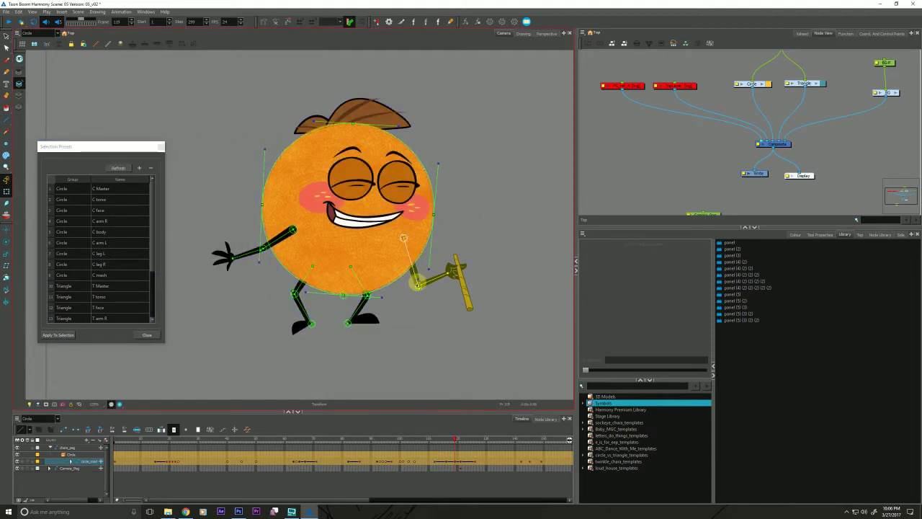
{"action": "key", "text": "period"}
{"action": "key", "text": "period"}
{"action": "key", "text": "period"}
{"action": "key", "text": "comma"}
{"action": "key", "text": "comma"}
{"action": "key", "text": "period"}
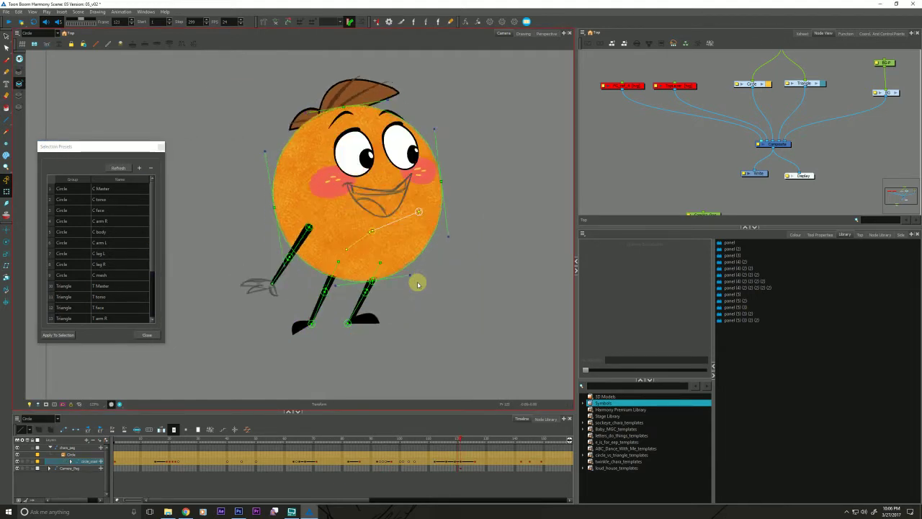
{"action": "key", "text": "comma"}
{"action": "key", "text": "period"}
{"action": "key", "text": "comma"}
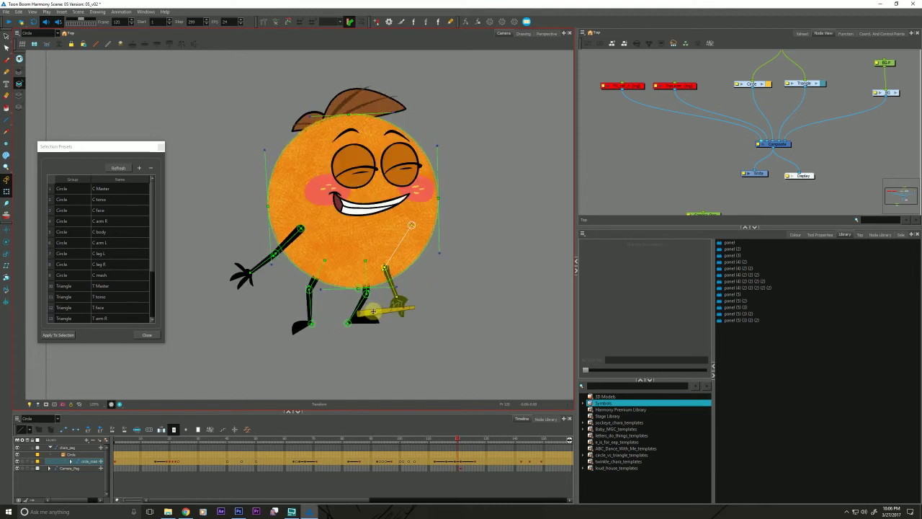
- Select the arm without the stick with the C arm R preset, followed by the stick arm with C arm L
{"action": "left_click", "coordinate": [61, 221]}
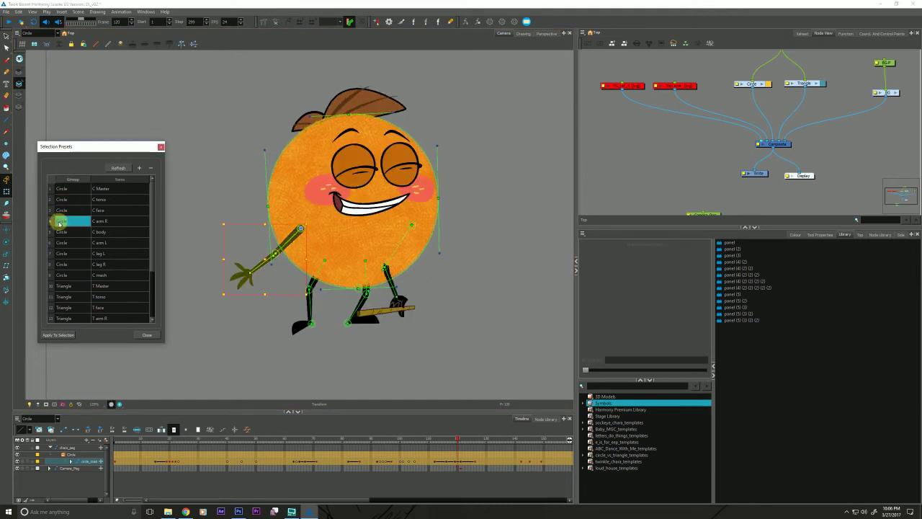
{"action": "left_click", "coordinate": [59, 245]}
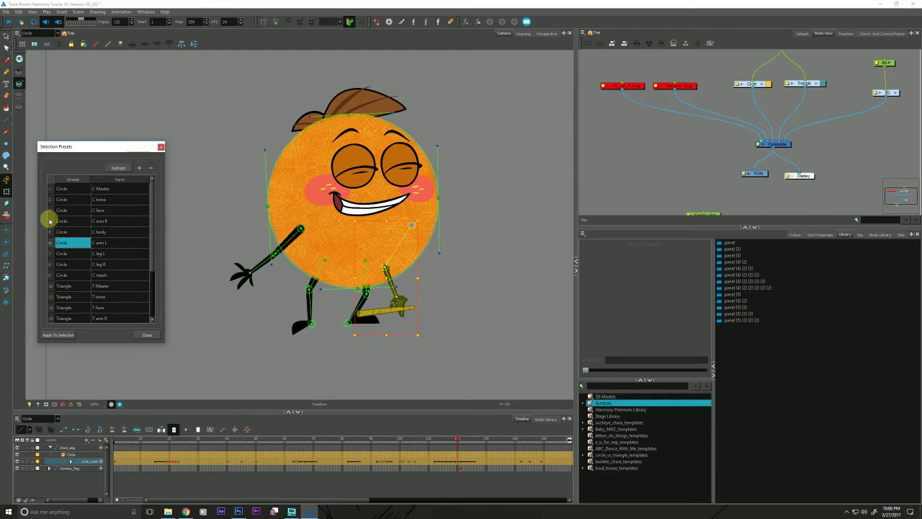
- Compare the circle character's poses and the stick arm's position across frames 119 to 121
{"action": "key", "text": "comma"}
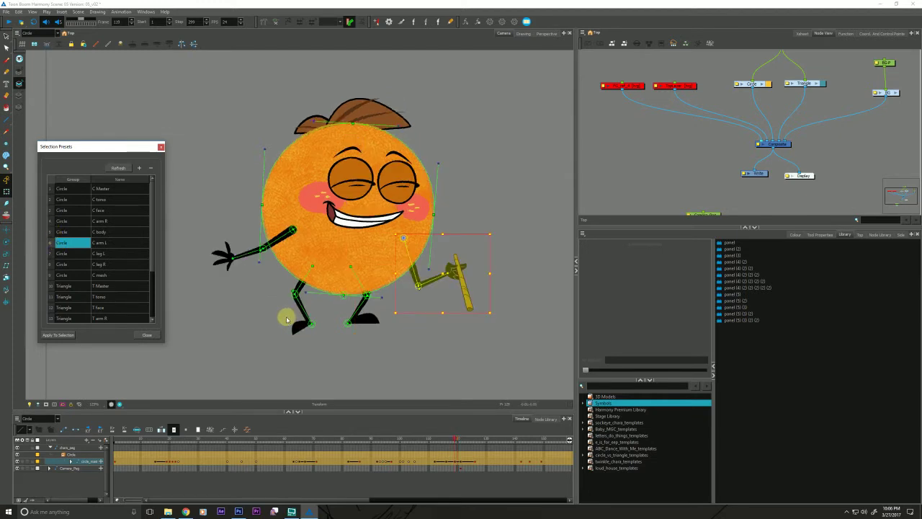
{"action": "key", "text": "Up"}
{"action": "key", "text": "period"}
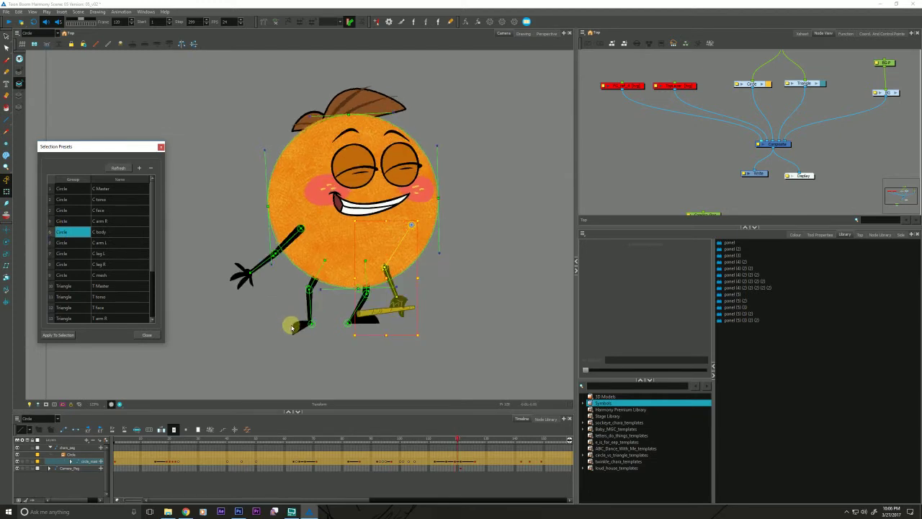
{"action": "key", "text": "comma"}
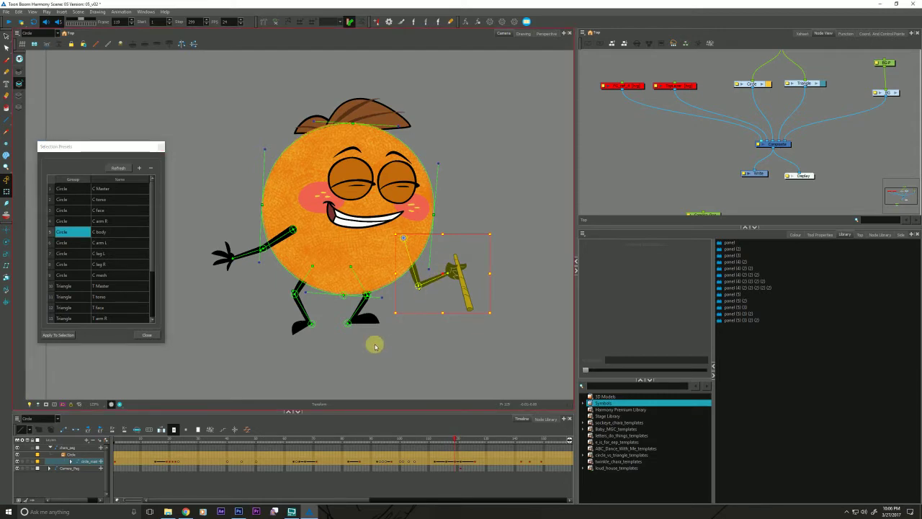
{"action": "key", "text": "period"}
{"action": "key", "text": "period"}
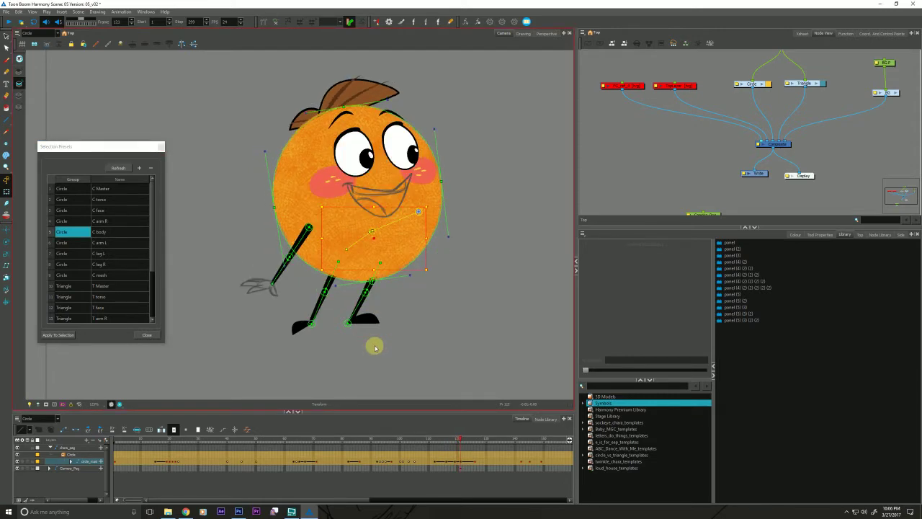
{"action": "key", "text": "comma"}
{"action": "key", "text": "comma"}
{"action": "key", "text": "period"}
{"action": "key", "text": "comma"}
- At frame 120, swap the stick-holding hand for the smeared stick drawing, move it to the forearm's end, and check it against neighbouring frames
{"action": "left_click", "coordinate": [400, 298]}
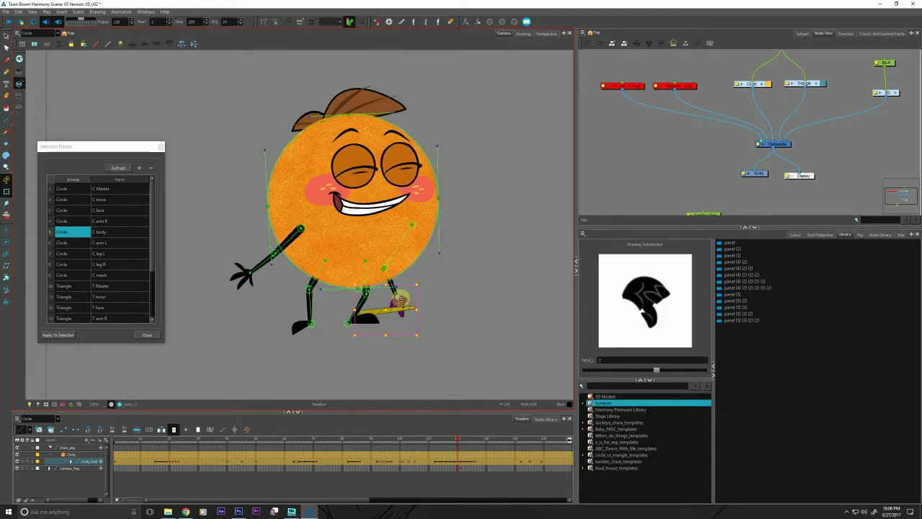
{"action": "key", "text": "]"}
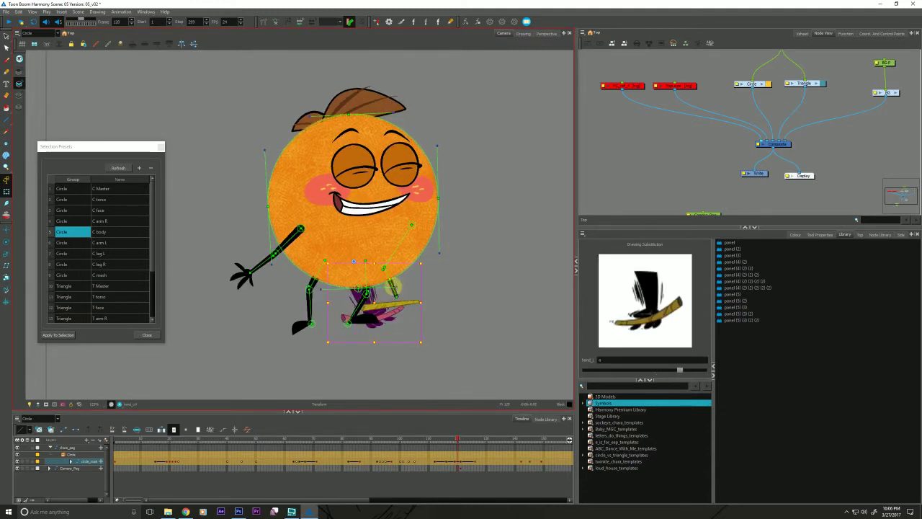
{"action": "left_click_drag", "start_coordinate": [373, 303], "coordinate": [397, 291]}
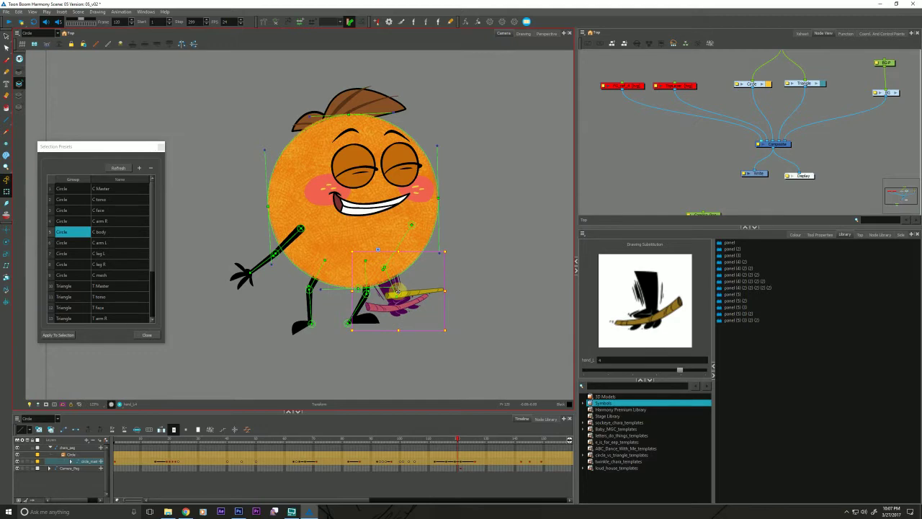
{"action": "key", "text": "."}
{"action": "key", "text": "."}
{"action": "key", "text": "."}
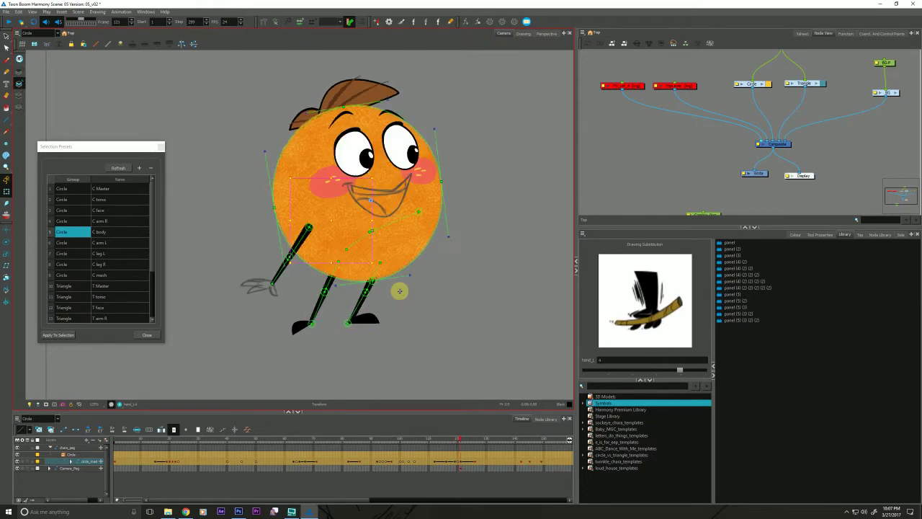
{"action": "key", "text": "."}
{"action": "key", "text": "."}
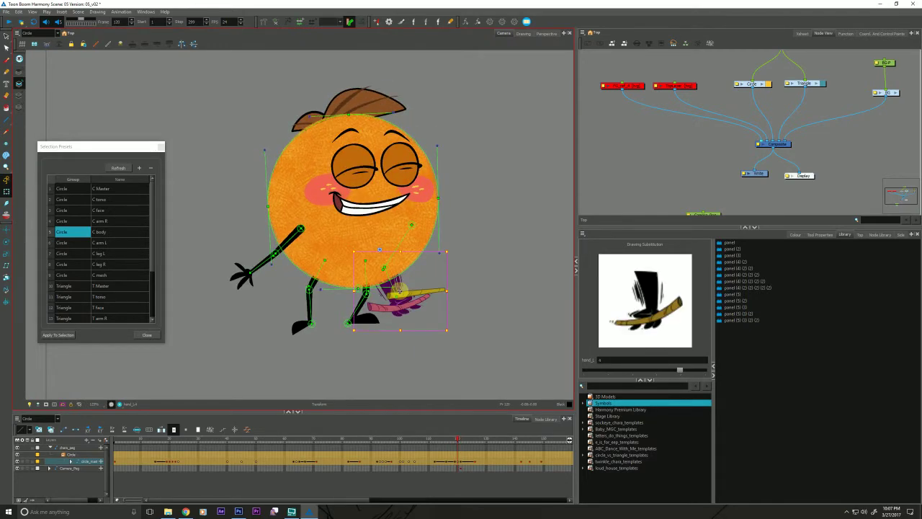
- Locate the RSMB node in the arm_L group, open its properties and Sensitivity curve, and place both windows beside the character
{"action": "key", "text": "o"}
{"action": "left_click_drag", "start_coordinate": [656, 196], "coordinate": [630, 143]}
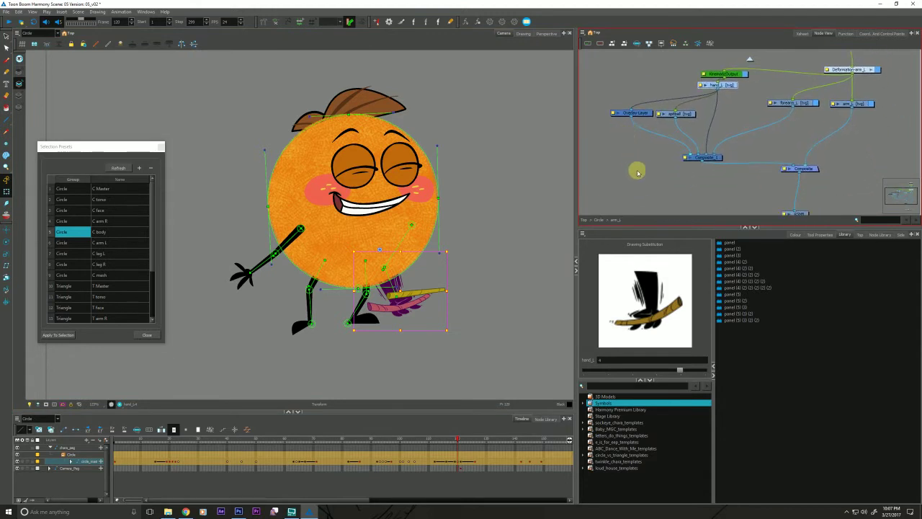
{"action": "left_click_drag", "start_coordinate": [638, 175], "coordinate": [632, 132]}
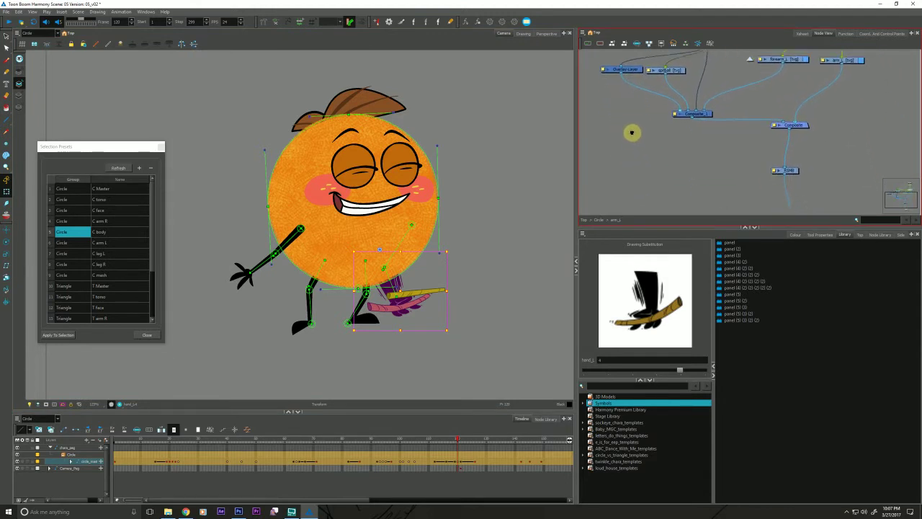
{"action": "double_click", "coordinate": [774, 165]}
{"action": "left_click_drag", "start_coordinate": [451, 211], "coordinate": [588, 128]}
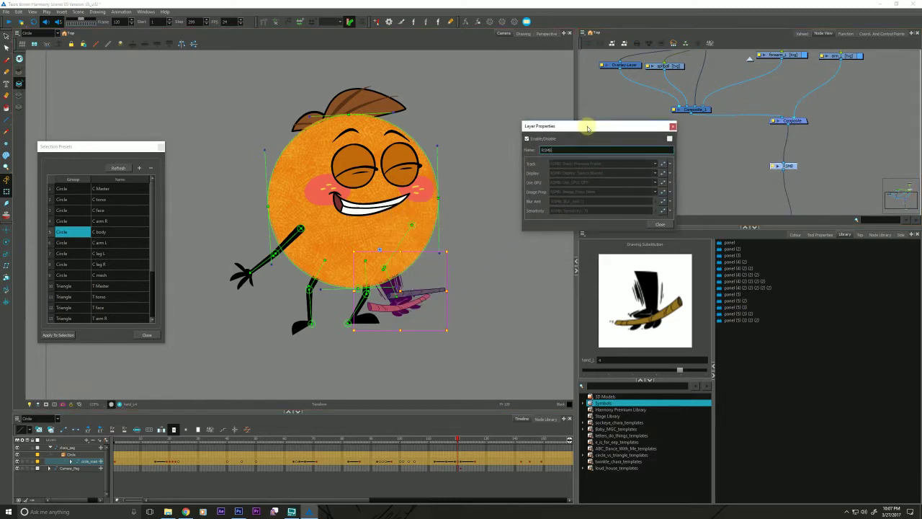
{"action": "left_click", "coordinate": [661, 207]}
{"action": "left_click_drag", "start_coordinate": [450, 180], "coordinate": [595, 216]}
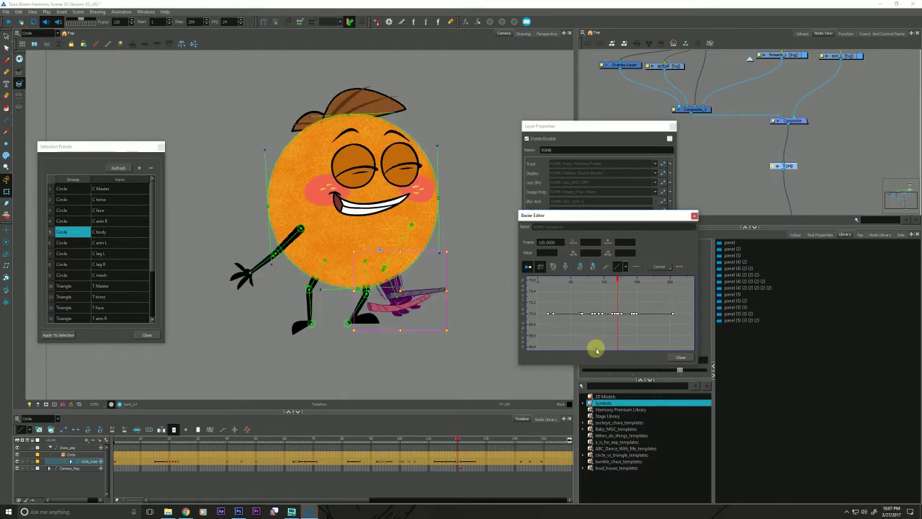
- Examine the RSMB Sensitivity curve up close around frames 120 and 121 alongside the character's poses
{"action": "left_click", "coordinate": [418, 290]}
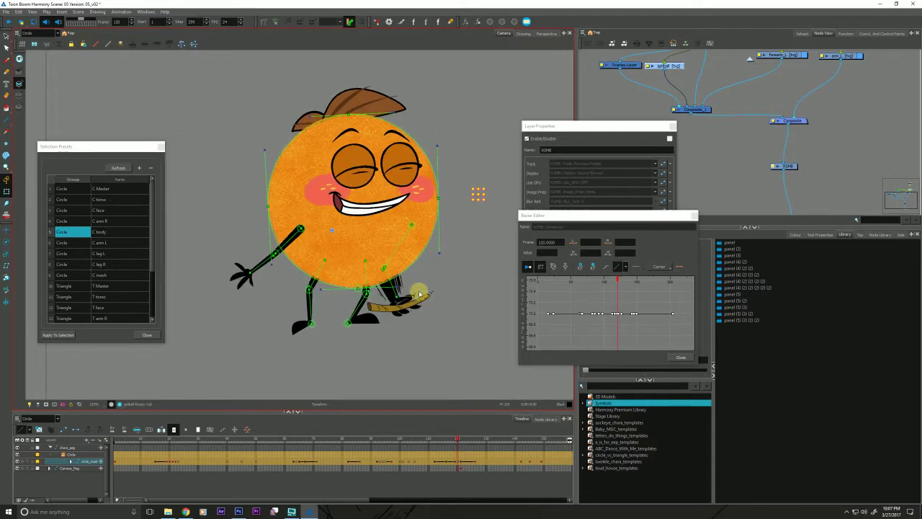
{"action": "left_click", "coordinate": [555, 268]}
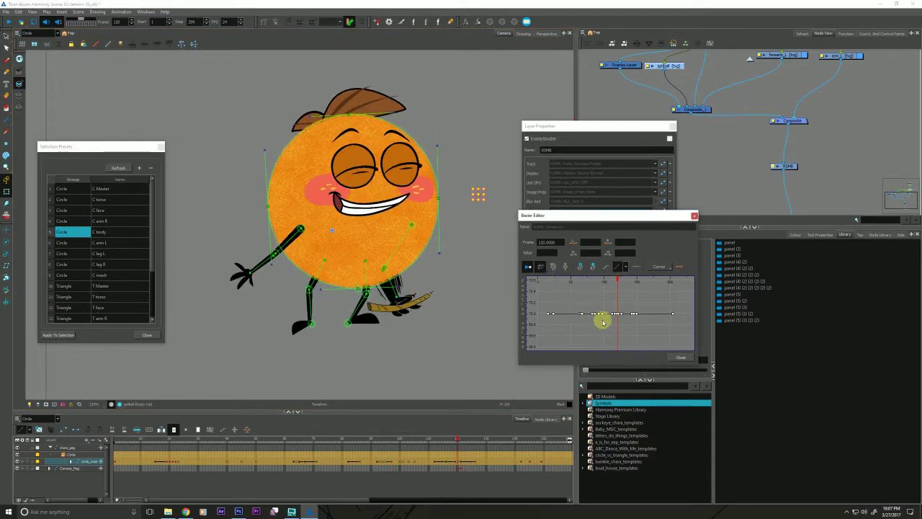
{"action": "key", "text": "2"}
{"action": "key", "text": "2"}
{"action": "key", "text": "2"}
{"action": "key", "text": "2"}
{"action": "key", "text": "2"}
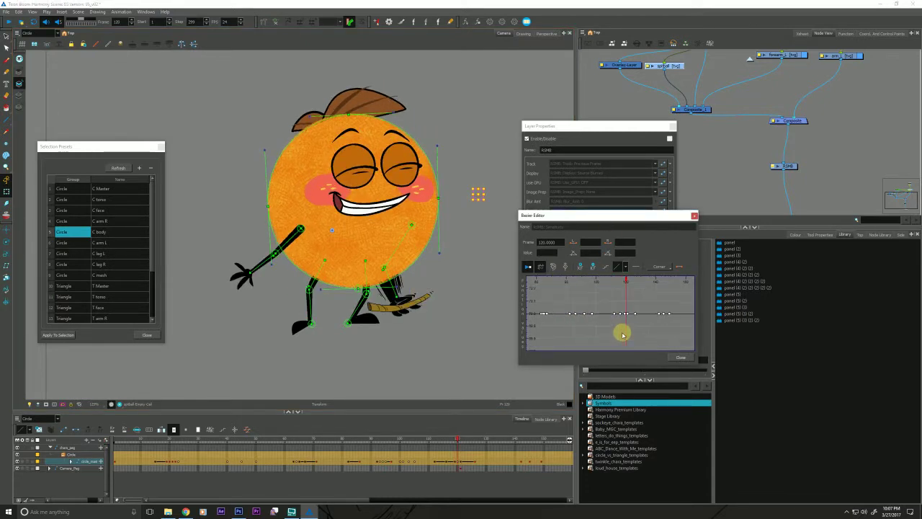
{"action": "key", "text": "."}
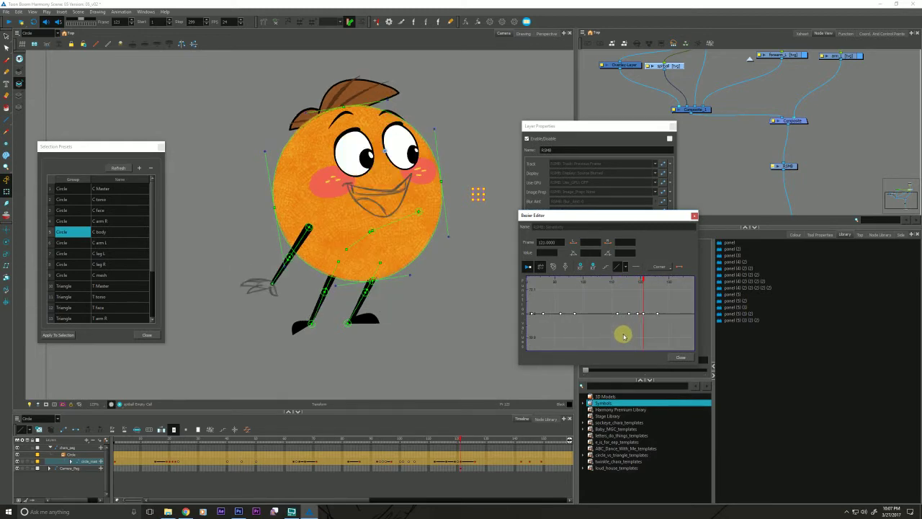
{"action": "key", "text": "period"}
{"action": "key", "text": "Return"}
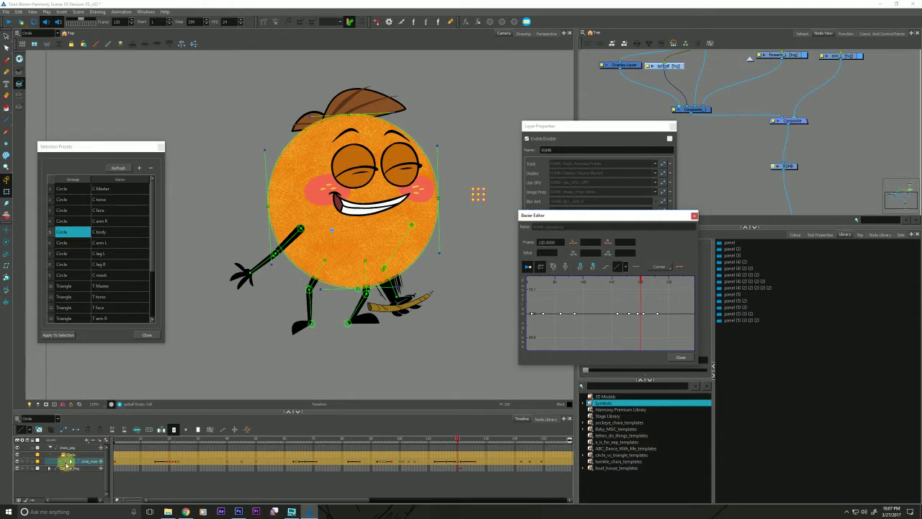
- Show the full scene in the camera view through Display, and add a keyframe at frame 120 to the RSMB Sensitivity curve
{"action": "left_click", "coordinate": [29, 34]}
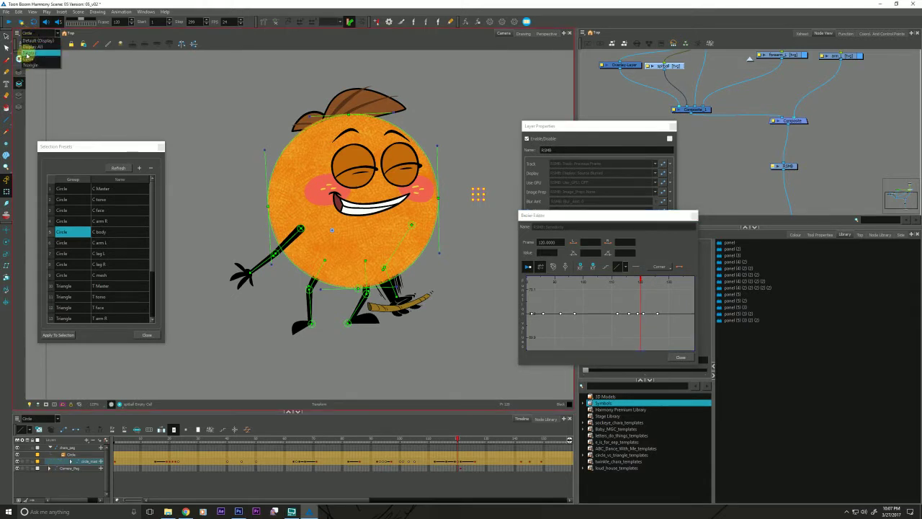
{"action": "left_click", "coordinate": [26, 54]}
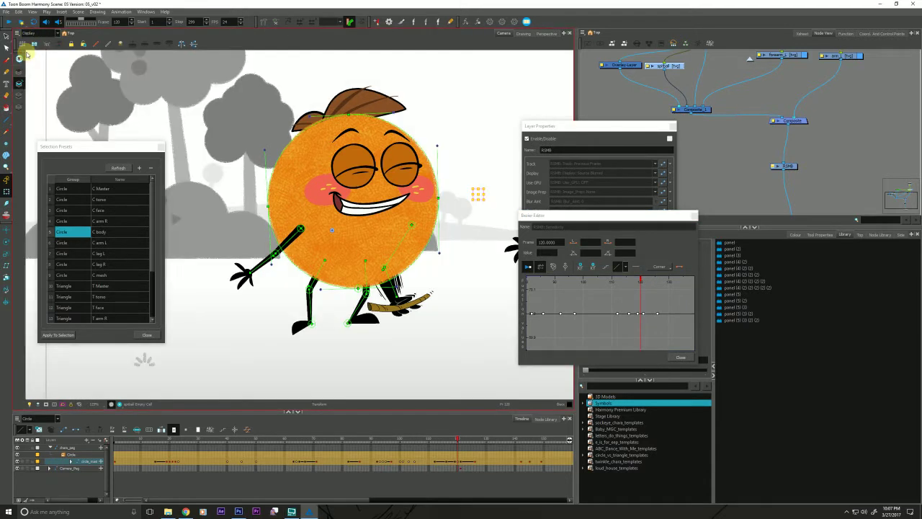
{"action": "left_click", "coordinate": [641, 314]}
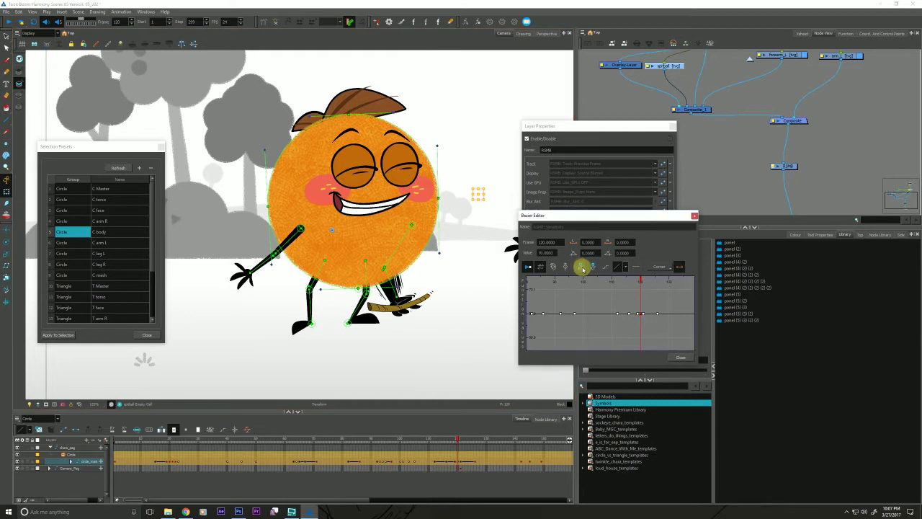
{"action": "left_click", "coordinate": [552, 253]}
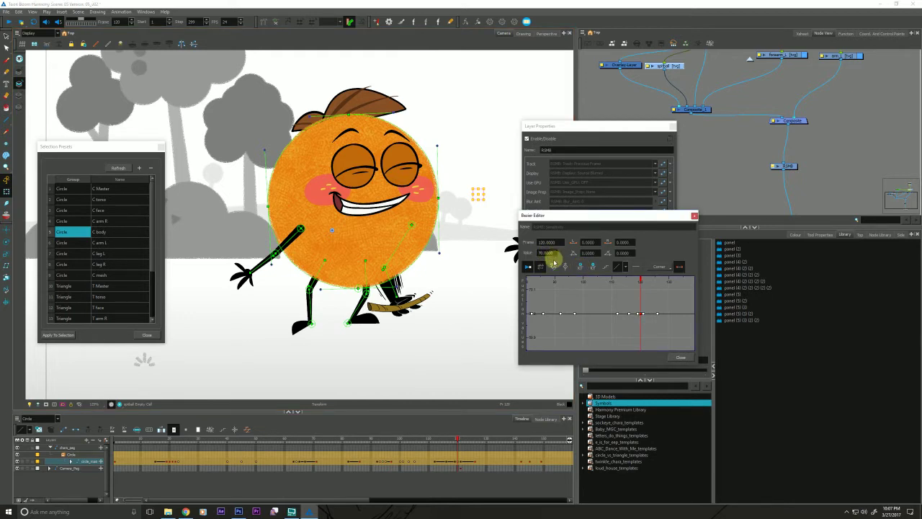
{"action": "left_click_drag", "start_coordinate": [556, 252], "coordinate": [532, 252]}
{"action": "left_click_drag", "start_coordinate": [544, 214], "coordinate": [540, 258]}
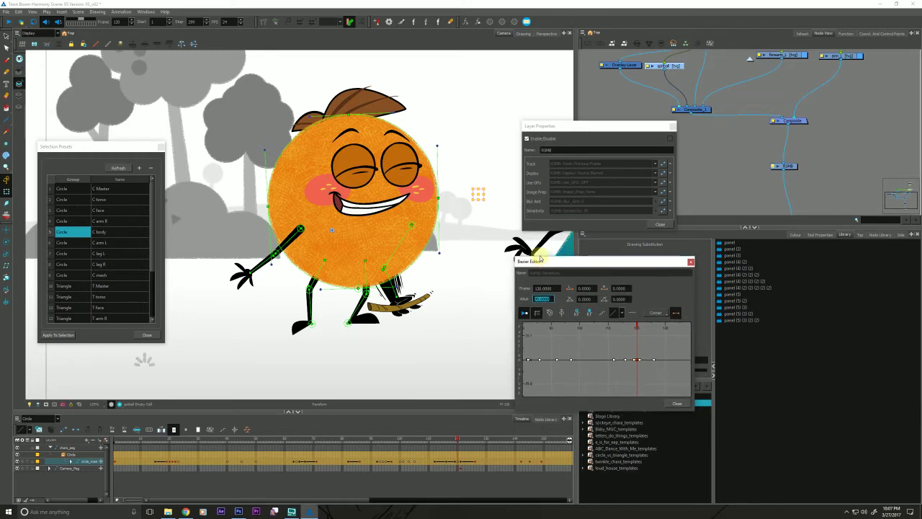
{"action": "left_click", "coordinate": [674, 401]}
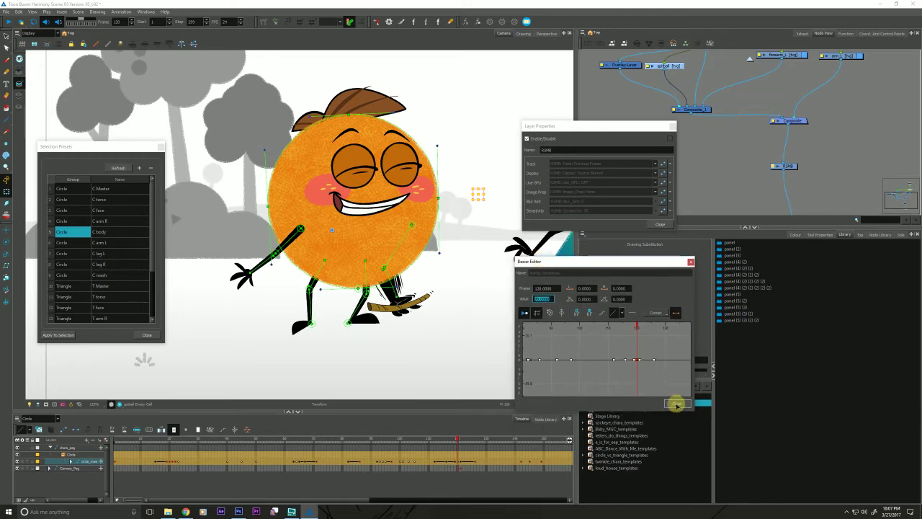
- Open the RSMB blur amount curve and add a keyframe at frame 120
{"action": "left_click", "coordinate": [664, 202]}
{"action": "left_click_drag", "start_coordinate": [454, 181], "coordinate": [601, 236]}
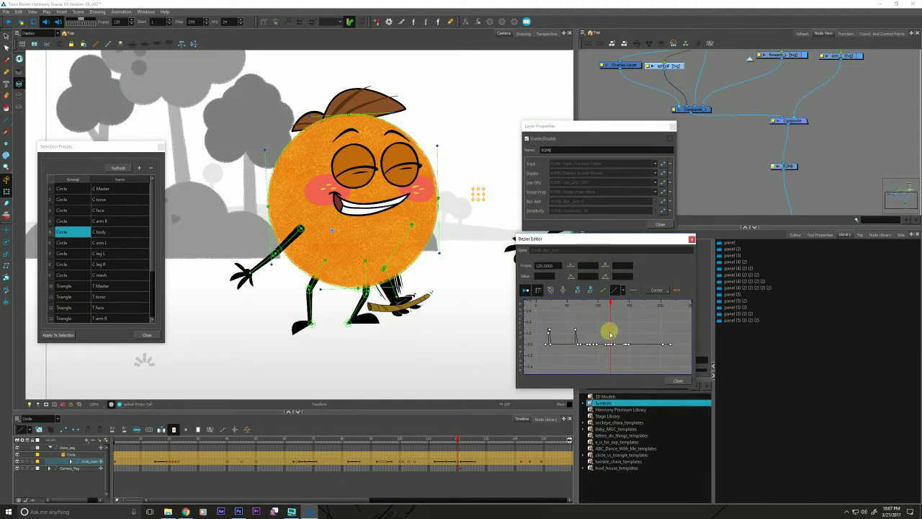
{"action": "scroll", "coordinate": [613, 353], "scroll_direction": "up", "scroll_amount": 3}
{"action": "scroll", "coordinate": [616, 366], "scroll_direction": "up", "scroll_amount": 2}
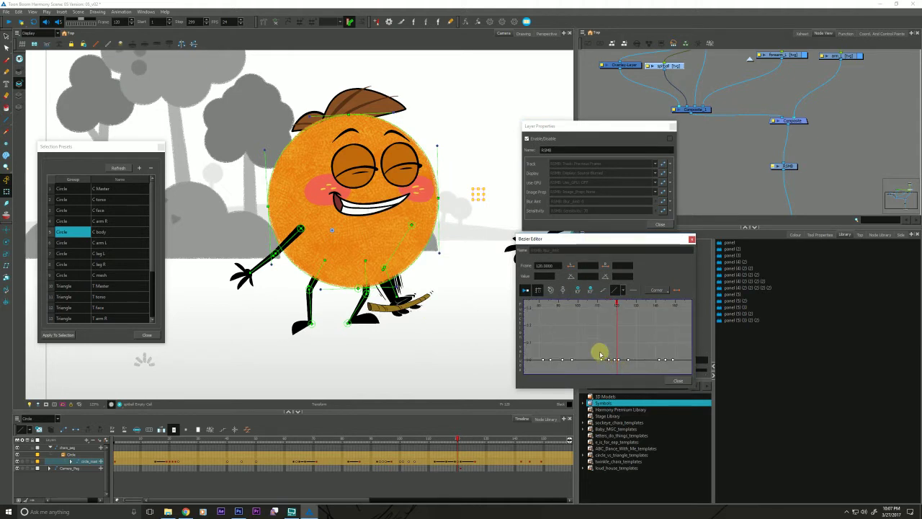
{"action": "left_click_drag", "start_coordinate": [599, 352], "coordinate": [597, 339]}
{"action": "left_click", "coordinate": [580, 290]}
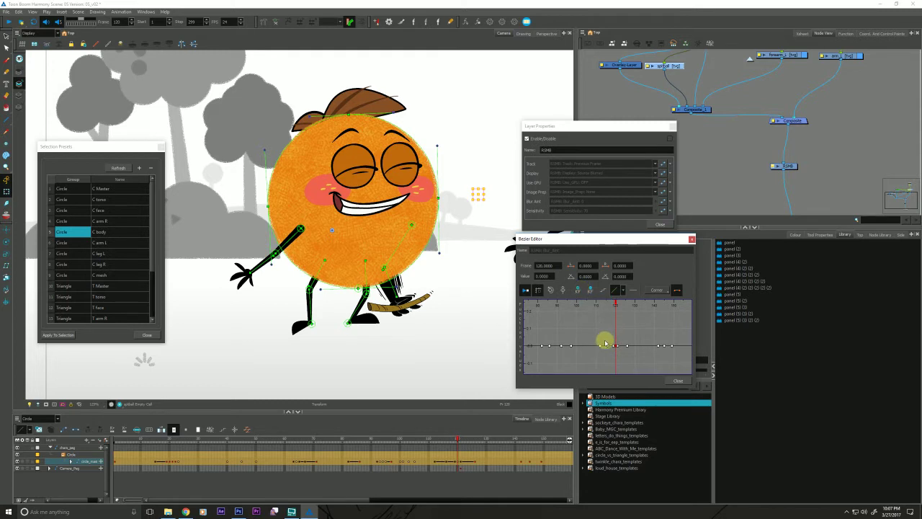
{"action": "scroll", "coordinate": [603, 342], "scroll_direction": "up", "scroll_amount": 3}
{"action": "left_click_drag", "start_coordinate": [591, 346], "coordinate": [590, 333]}
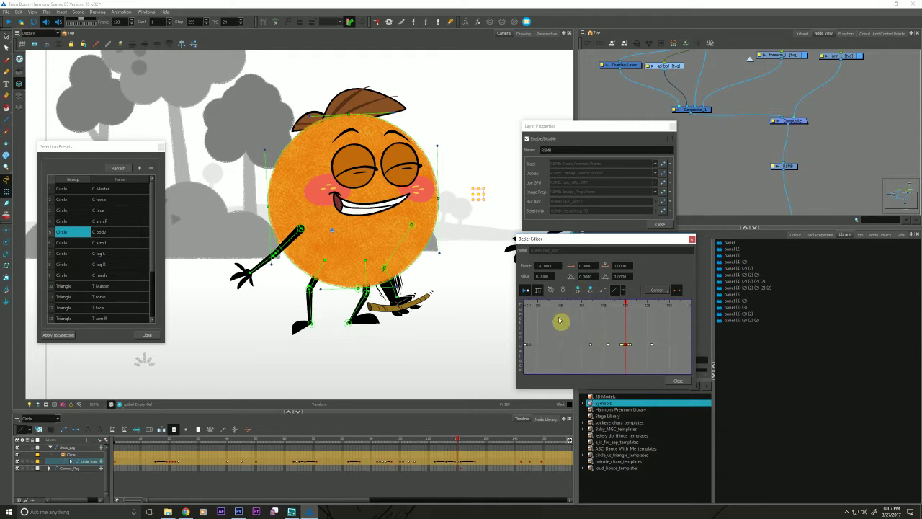
- Set the blur amount keyframe at frame 120 to 2 and switch the camera view to Render mode
{"action": "left_click", "coordinate": [548, 276]}
{"action": "left_click_drag", "start_coordinate": [548, 276], "coordinate": [522, 280]}
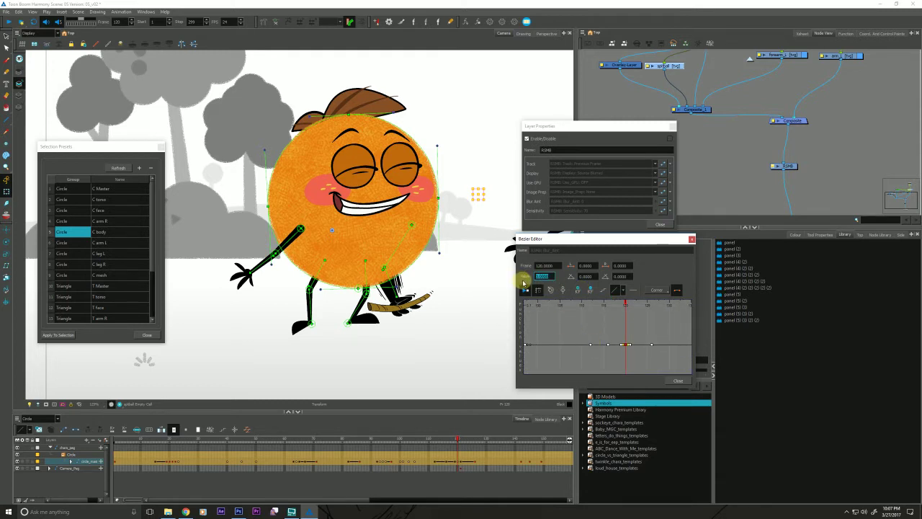
{"action": "type", "text": "2"}
{"action": "key", "text": "Return"}
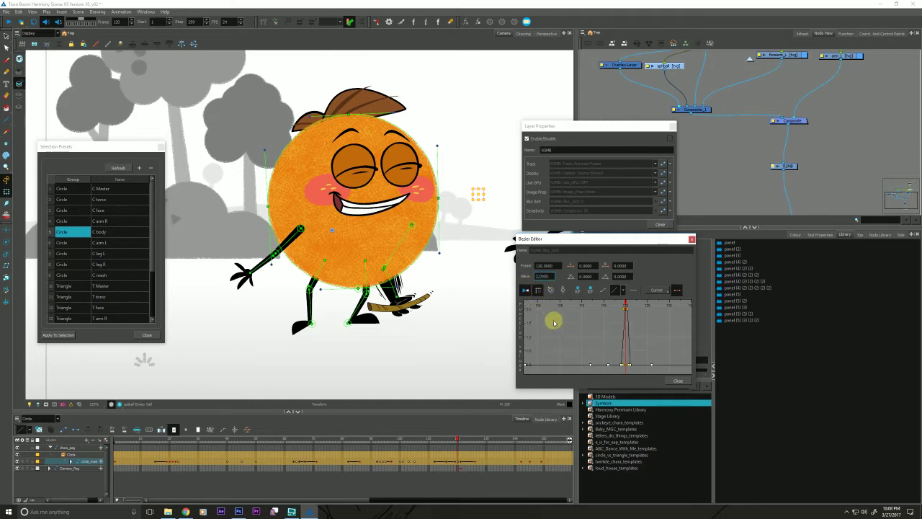
{"action": "left_click", "coordinate": [120, 405]}
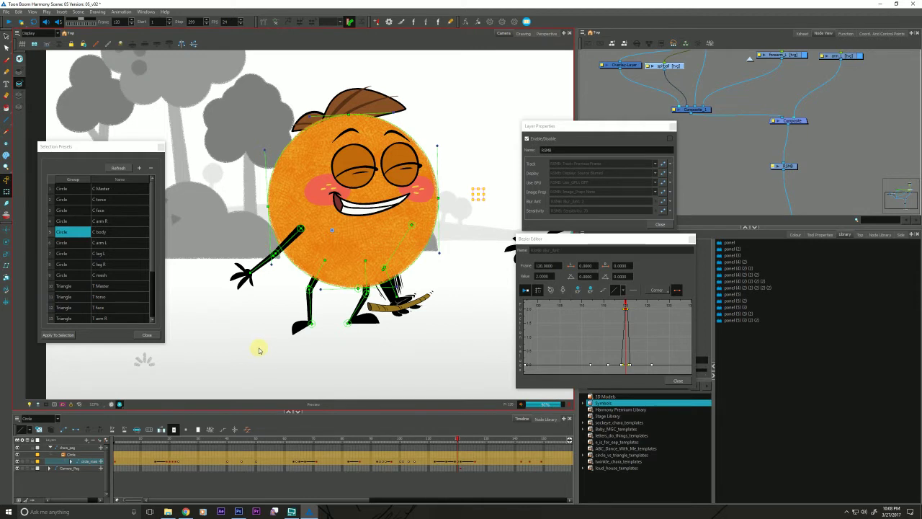
- Check the earlier blur peak's keyframe, and lower the frame 120 blur amount keyframe to about 0.28 to match it
{"action": "left_click", "coordinate": [550, 290]}
{"action": "left_click", "coordinate": [575, 358]}
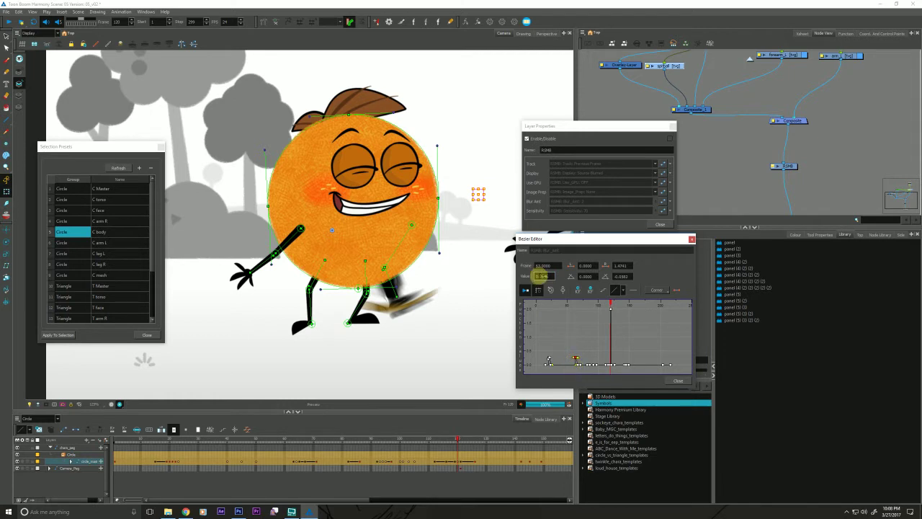
{"action": "left_click", "coordinate": [611, 309]}
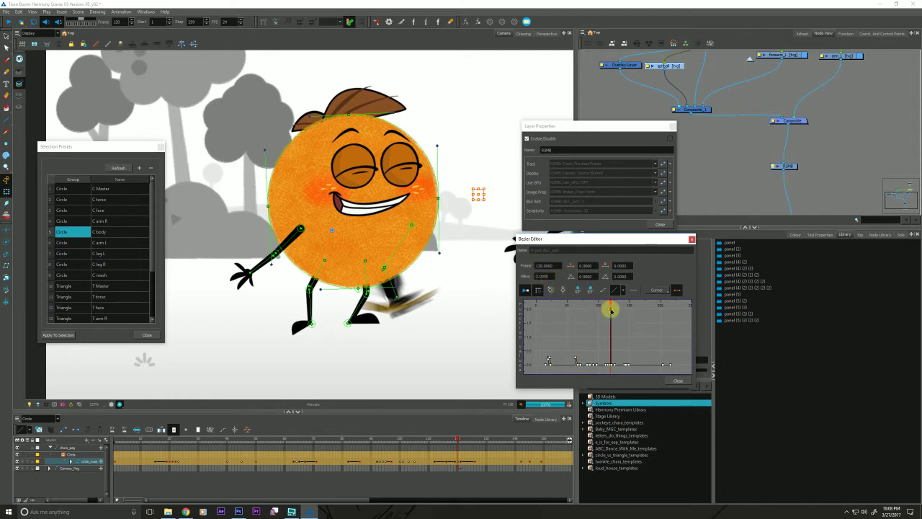
{"action": "left_click_drag", "start_coordinate": [611, 309], "coordinate": [611, 354]}
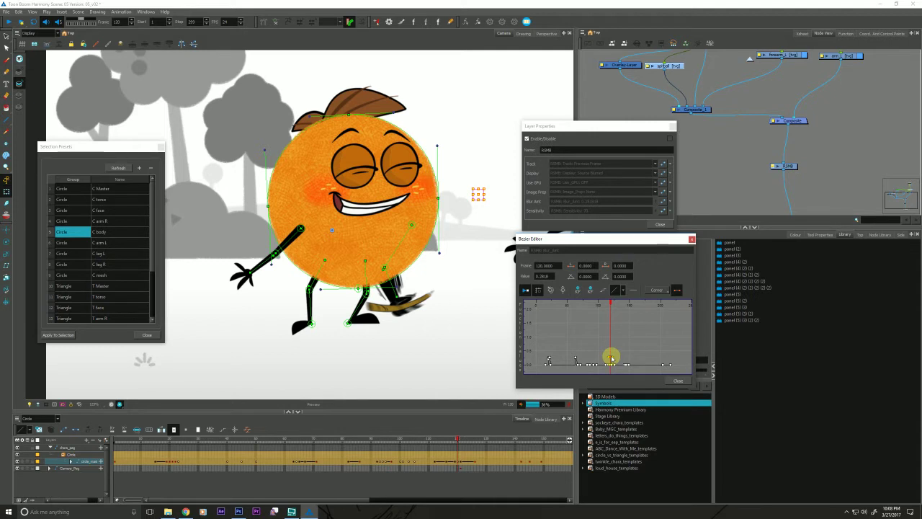
{"action": "key", "text": "2"}
{"action": "key", "text": "2"}
{"action": "key", "text": "2"}
{"action": "key", "text": "2"}
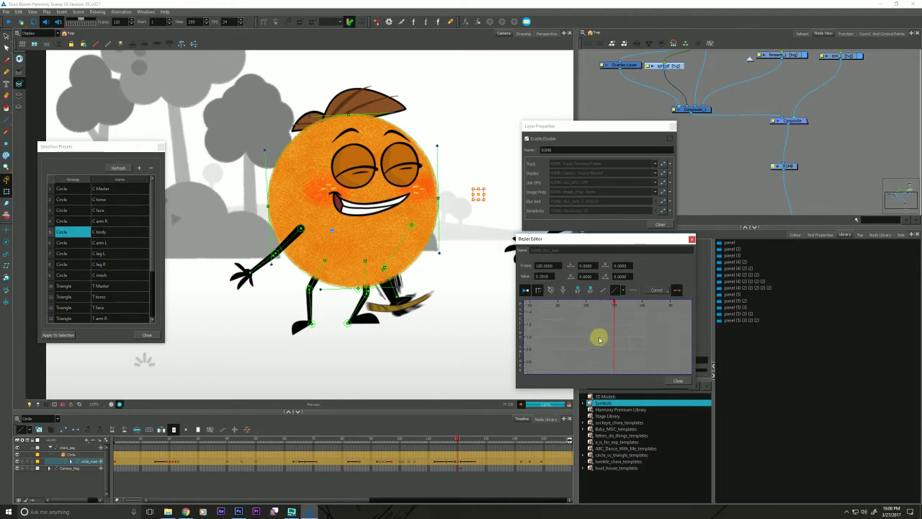
- Examine the blur amount curve around its frame 120 peak against the rendered frames 119 to 121
{"action": "left_click_drag", "start_coordinate": [599, 363], "coordinate": [584, 309]}
{"action": "left_click_drag", "start_coordinate": [579, 344], "coordinate": [566, 323]}
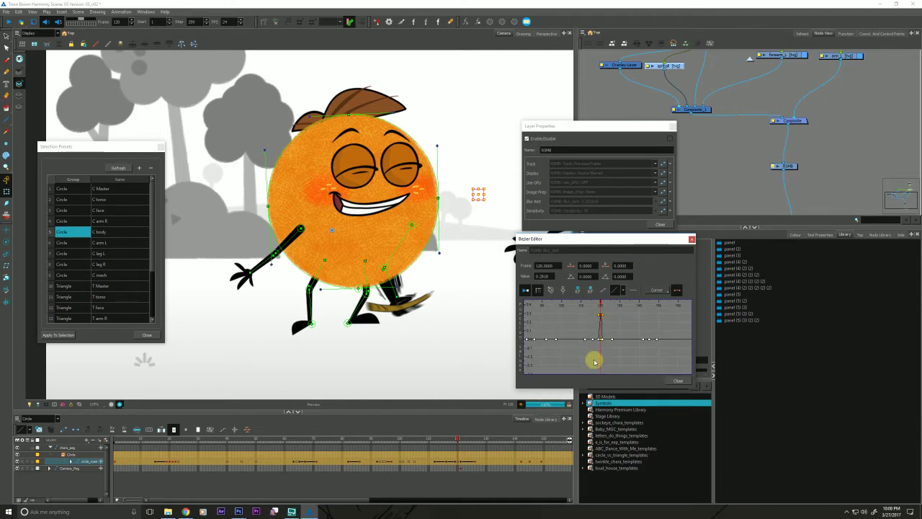
{"action": "key", "text": "2"}
{"action": "key", "text": "2"}
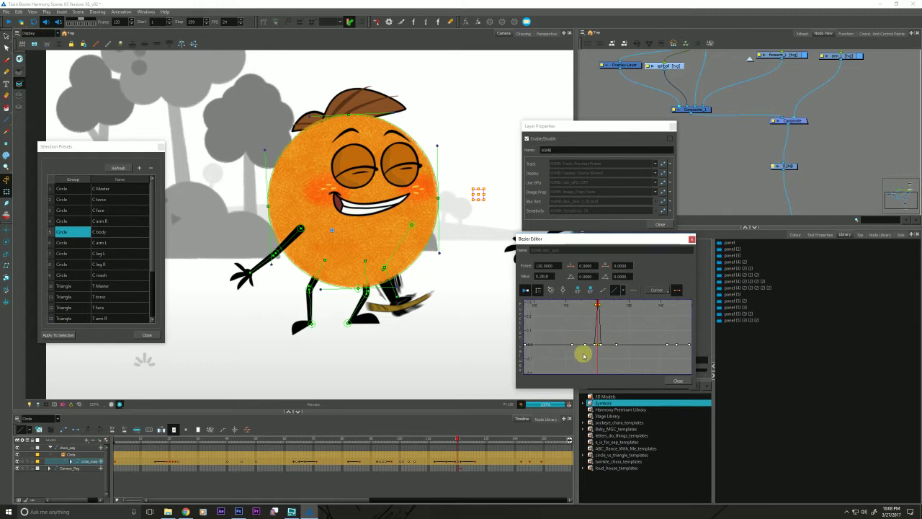
{"action": "left_click", "coordinate": [461, 441]}
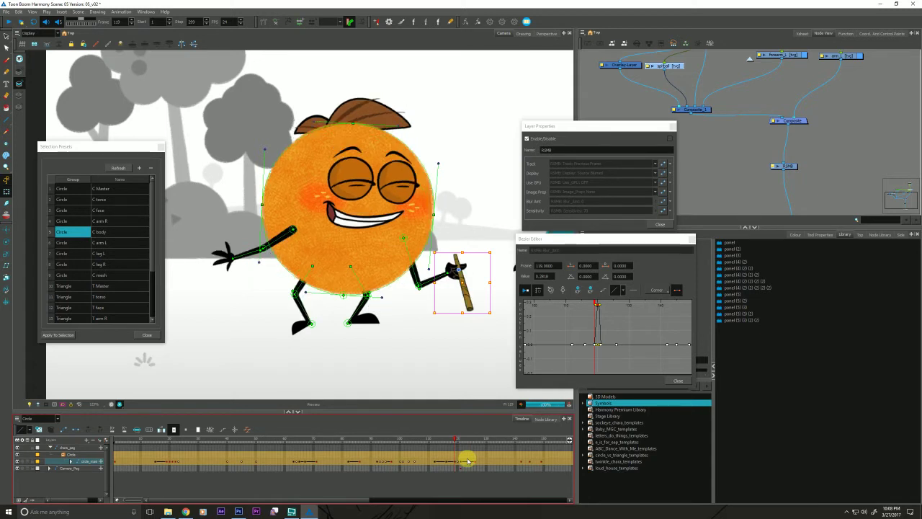
{"action": "key", "text": "period"}
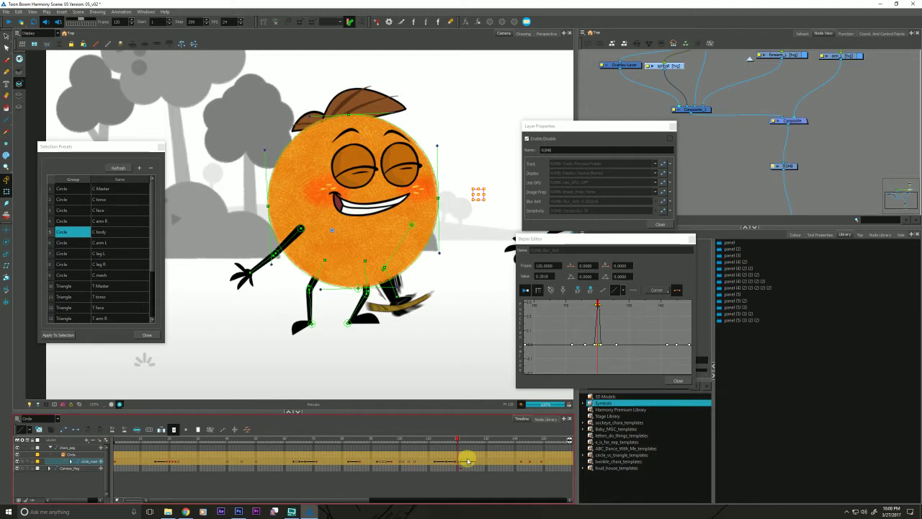
{"action": "key", "text": "period"}
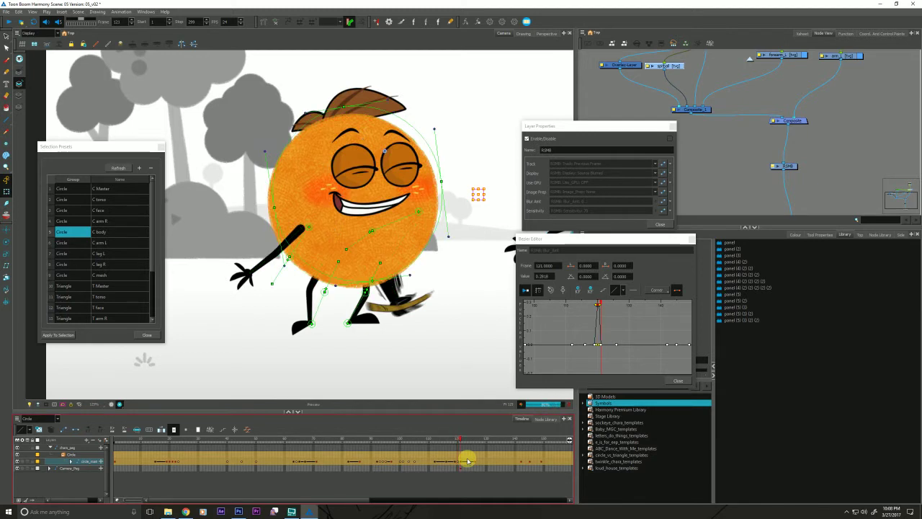
{"action": "key", "text": "comma"}
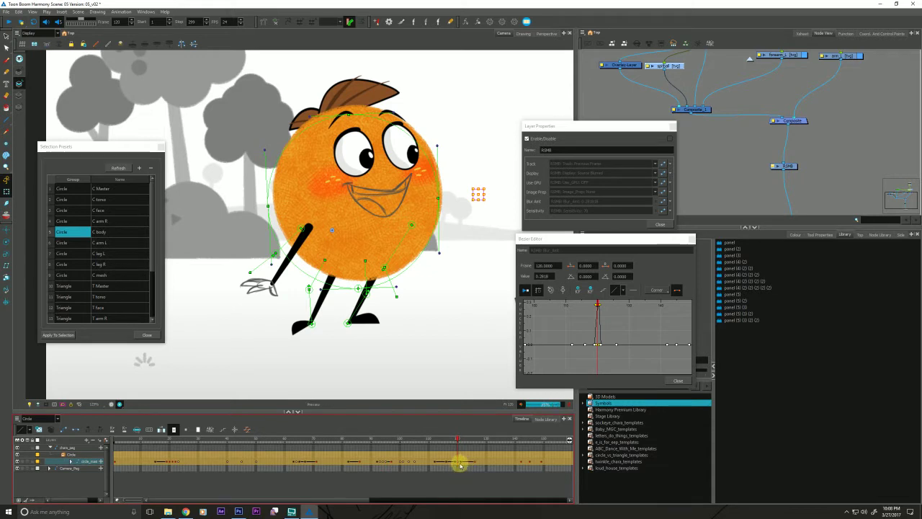
{"action": "key", "text": "comma"}
- Remove the blur amount keyframe at frame 119 and extend the frame 117 keyframe's handle to ease the curve into the peak
{"action": "left_click_drag", "start_coordinate": [566, 237], "coordinate": [570, 240]}
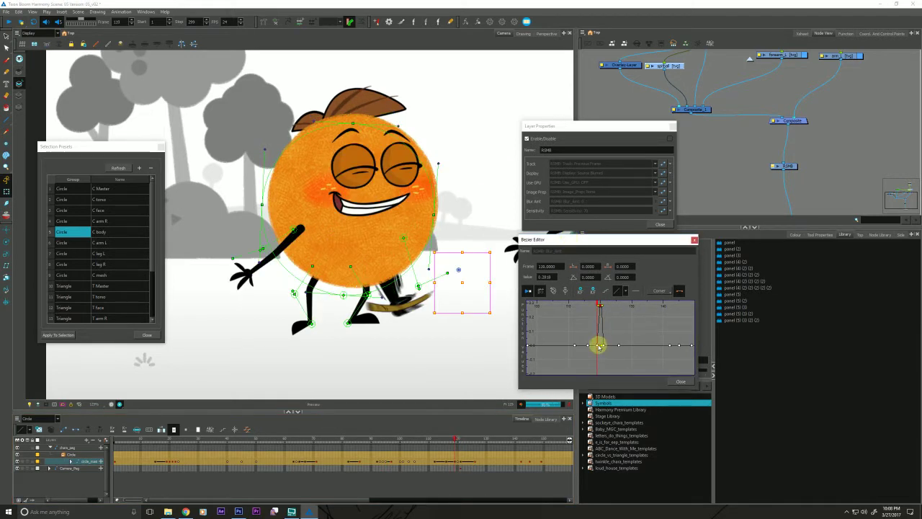
{"action": "left_click_drag", "start_coordinate": [598, 346], "coordinate": [597, 342]}
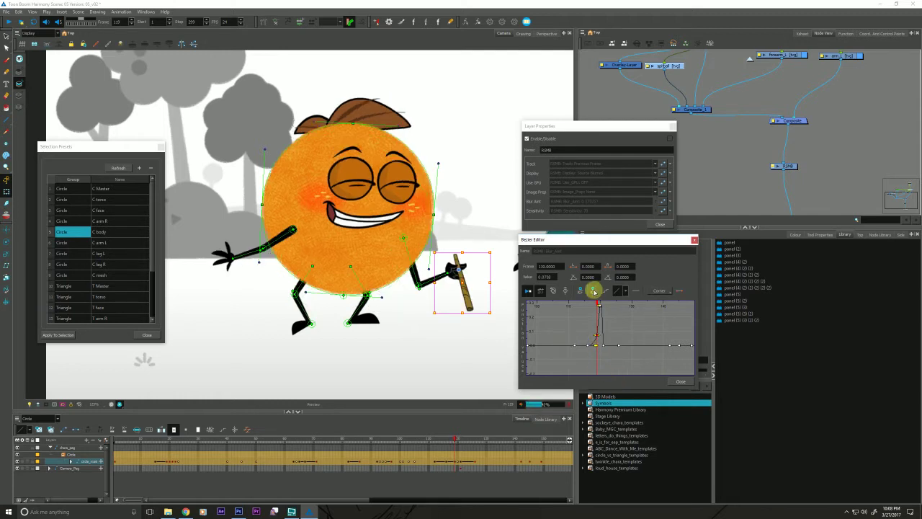
{"action": "left_click", "coordinate": [593, 291]}
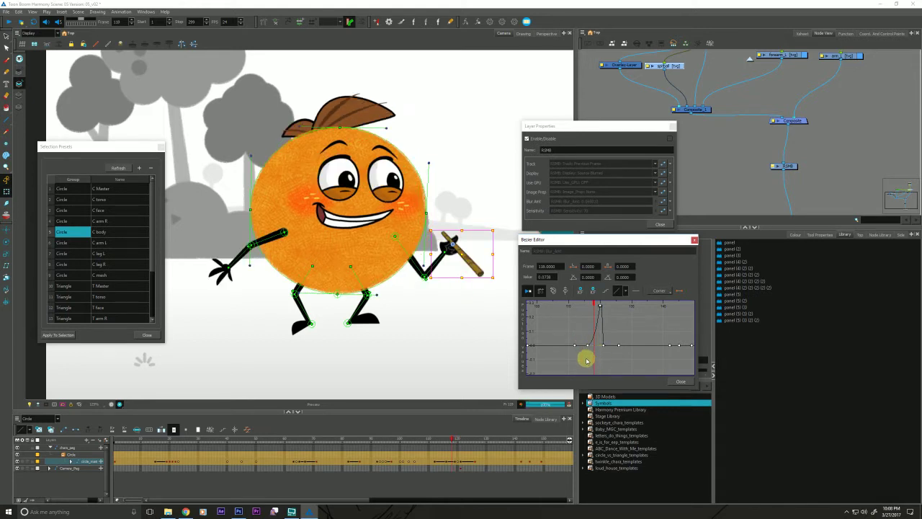
{"action": "left_click", "coordinate": [587, 345]}
{"action": "left_click_drag", "start_coordinate": [596, 346], "coordinate": [601, 347]}
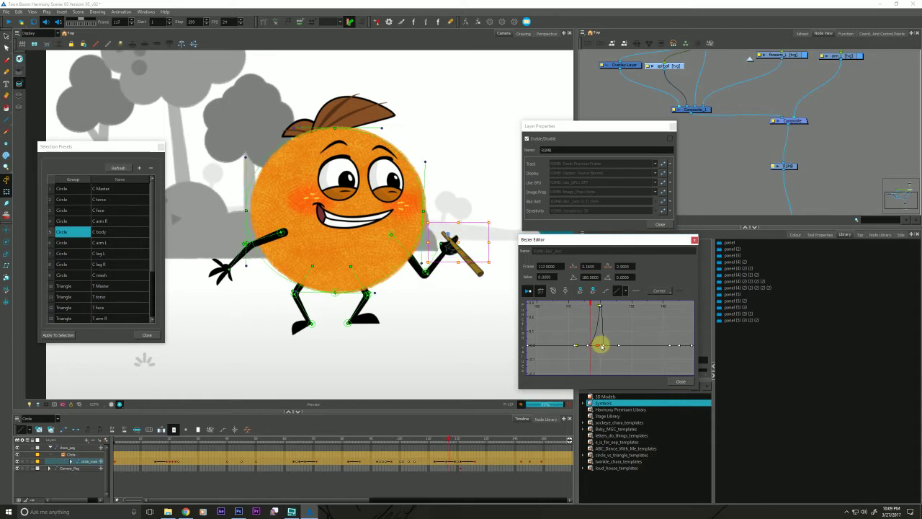
- Step through frames 118 to 121 to check the rendered blur against the eased curve
{"action": "key", "text": "."}
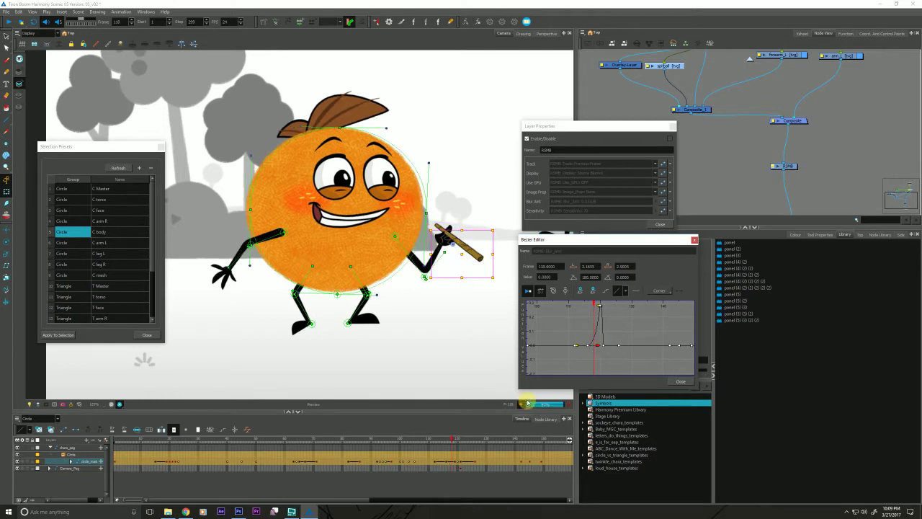
{"action": "key", "text": "."}
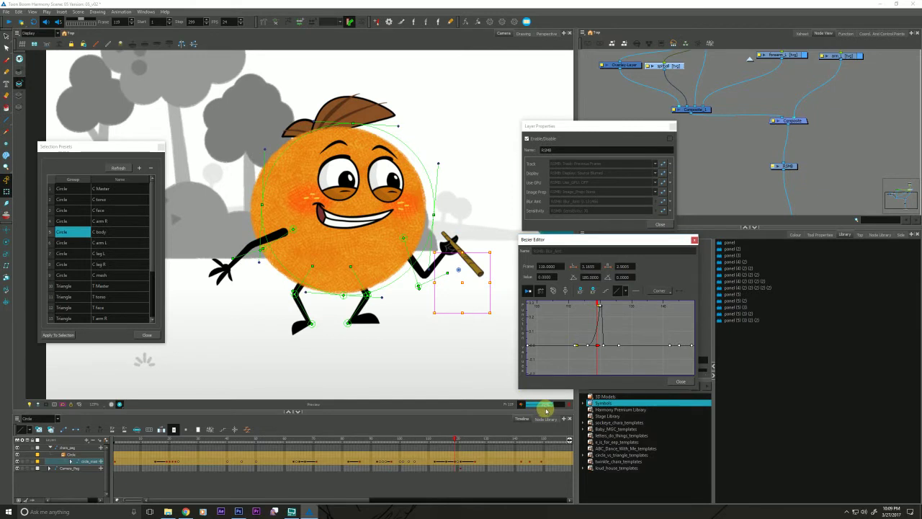
{"action": "key", "text": "."}
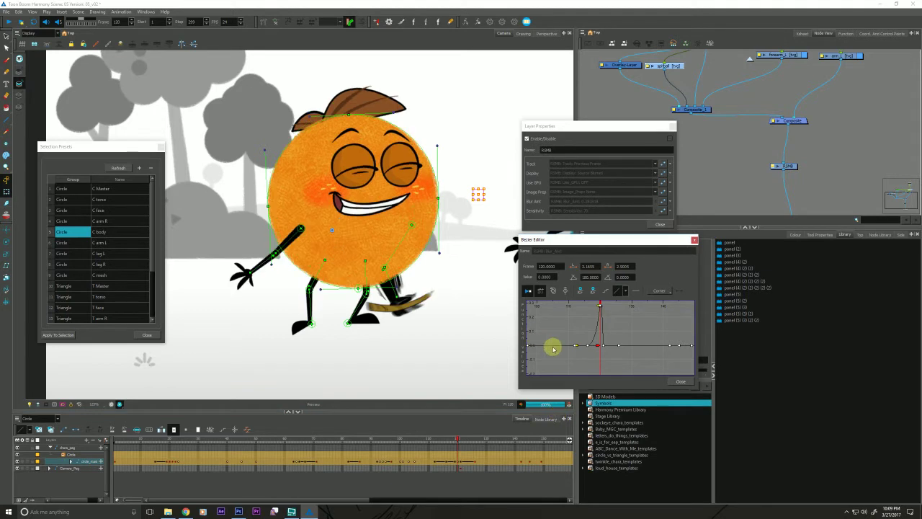
{"action": "key", "text": "2"}
{"action": "key", "text": "2"}
{"action": "key", "text": "2"}
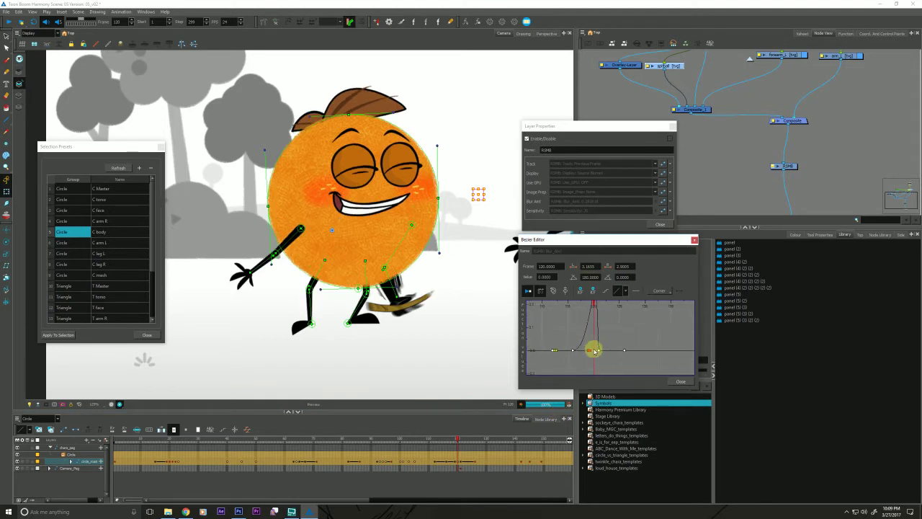
{"action": "mouse_move", "coordinate": [568, 324]}
{"action": "left_mouse_down"}
{"action": "mouse_move", "coordinate": [586, 373]}
{"action": "mouse_move", "coordinate": [576, 315]}
{"action": "left_mouse_up"}
{"action": "key", "text": "."}
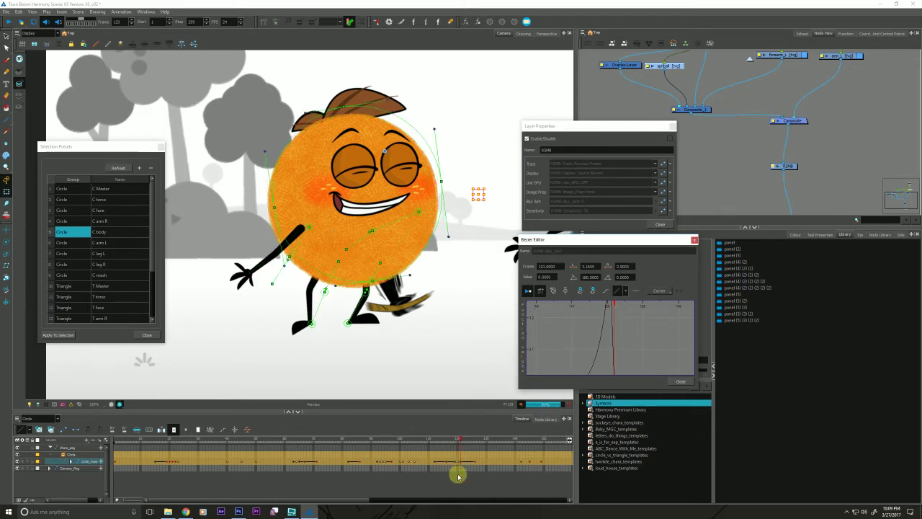
- Close the curve editor and RSMB properties, leave Render mode, and show only the Circle character in the camera view
{"action": "left_click", "coordinate": [682, 381]}
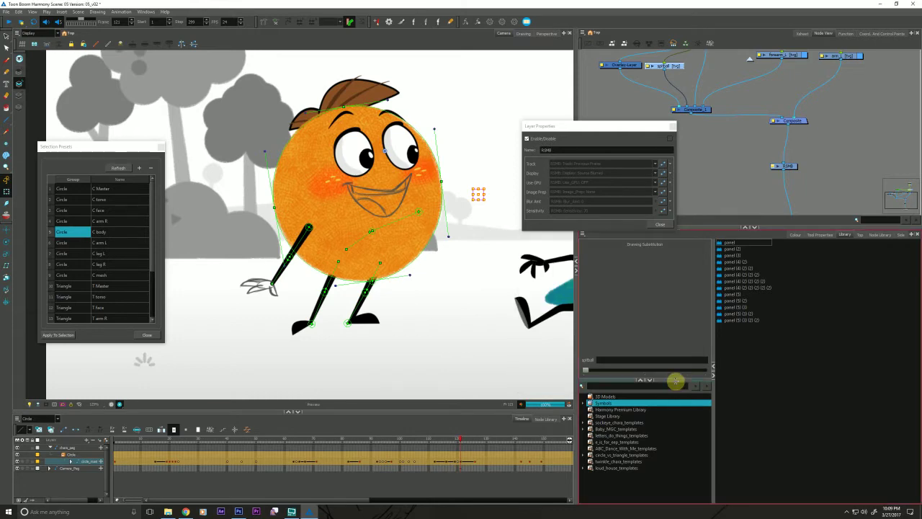
{"action": "left_click", "coordinate": [660, 224]}
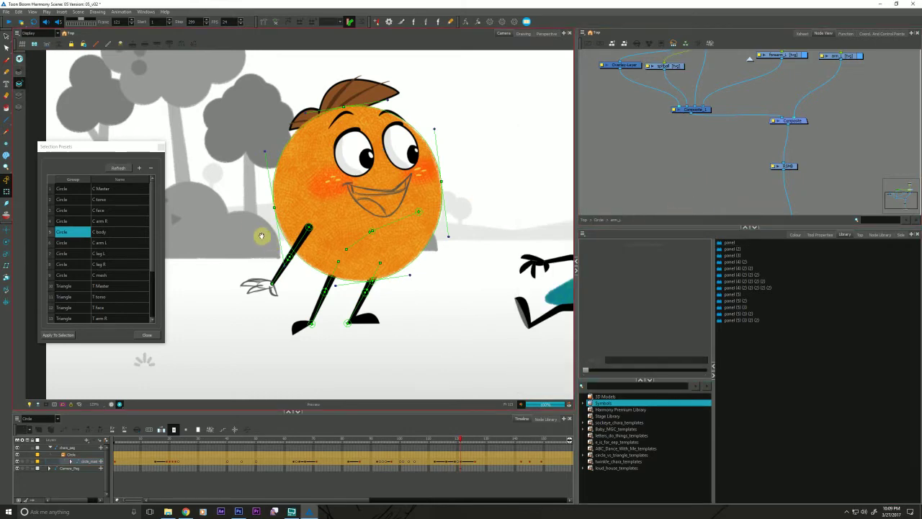
{"action": "key", "text": "ctrl+space"}
{"action": "left_click_drag", "start_coordinate": [243, 282], "coordinate": [243, 299]}
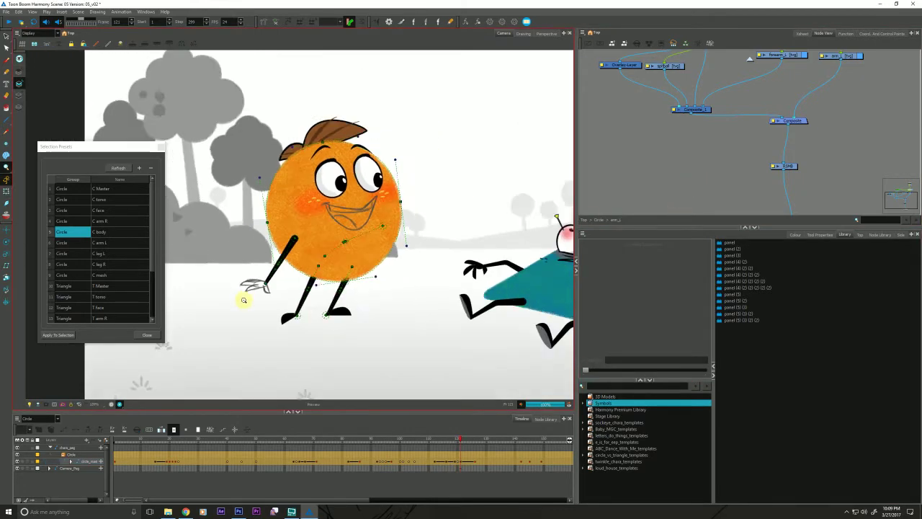
{"action": "scroll", "coordinate": [244, 300], "scroll_direction": "down", "scroll_amount": 2}
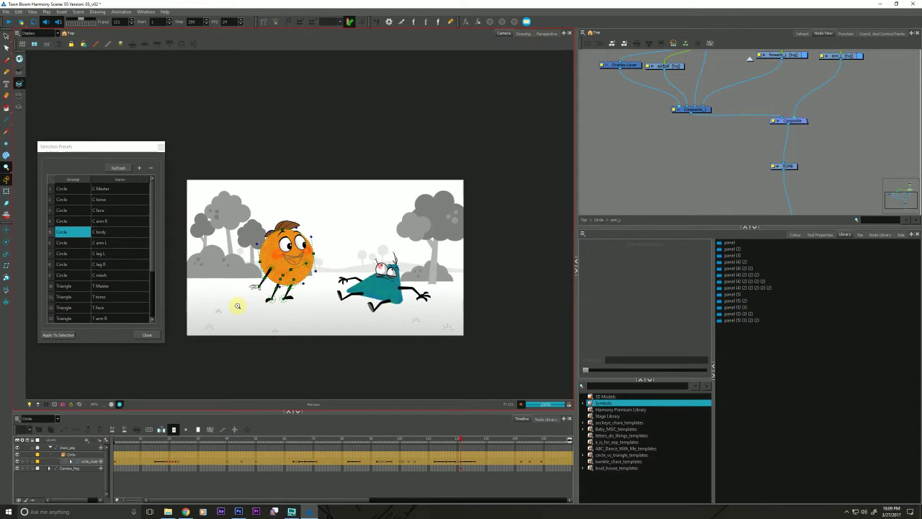
{"action": "left_click", "coordinate": [118, 404]}
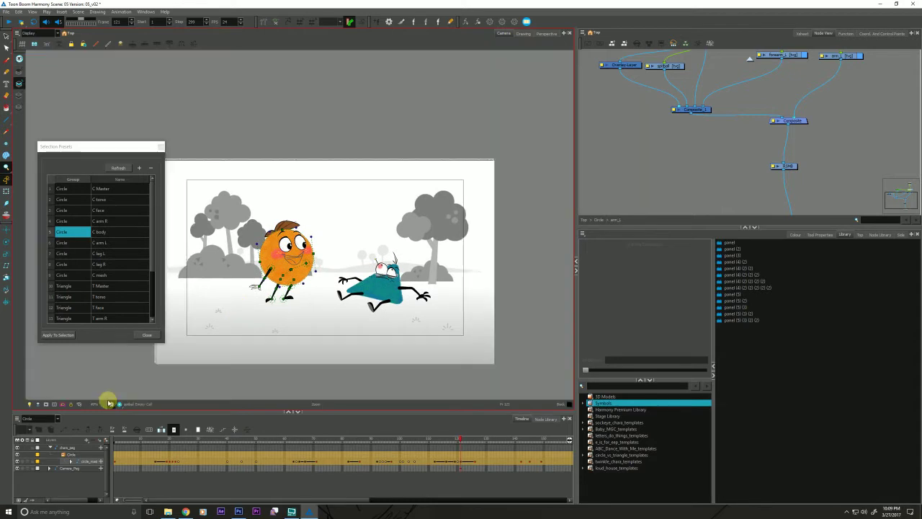
{"action": "left_click", "coordinate": [29, 34]}
{"action": "left_click", "coordinate": [29, 65]}
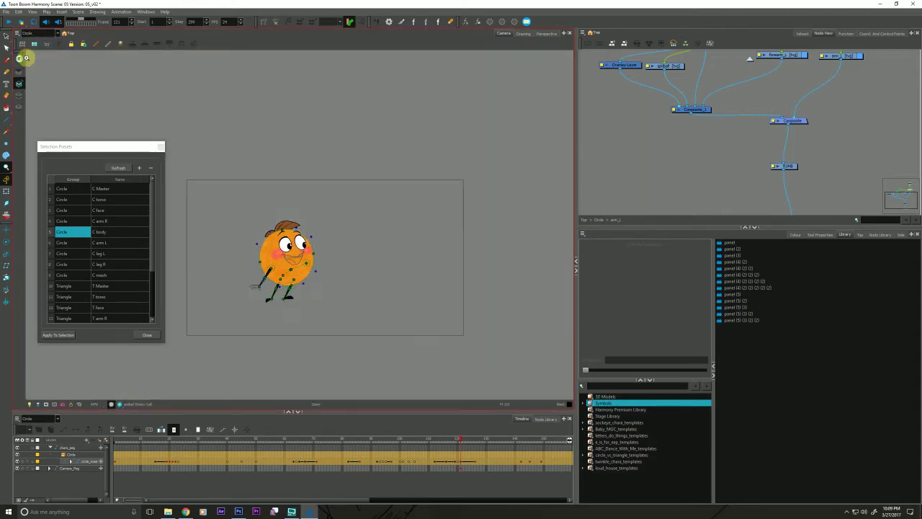
{"action": "scroll", "coordinate": [272, 268], "scroll_direction": "up", "scroll_amount": 3}
{"action": "scroll", "coordinate": [272, 268], "scroll_direction": "up", "scroll_amount": 2}
{"action": "left_click_drag", "start_coordinate": [271, 268], "coordinate": [312, 218]}
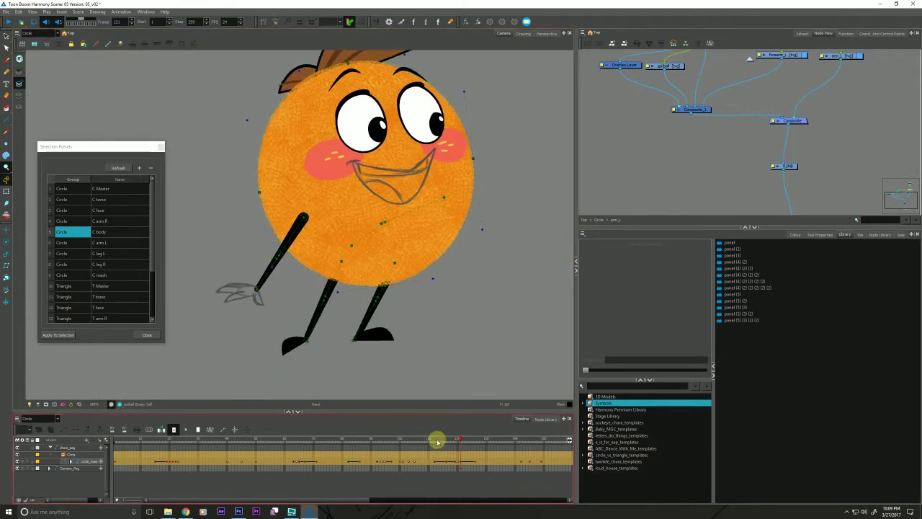
- Play the Circle animation from frame 109 and step through the frames around 116 to review the swing
{"action": "left_click", "coordinate": [428, 439]}
{"action": "left_click_drag", "start_coordinate": [274, 311], "coordinate": [210, 326]}
{"action": "scroll", "coordinate": [209, 326], "scroll_direction": "down", "scroll_amount": 1}
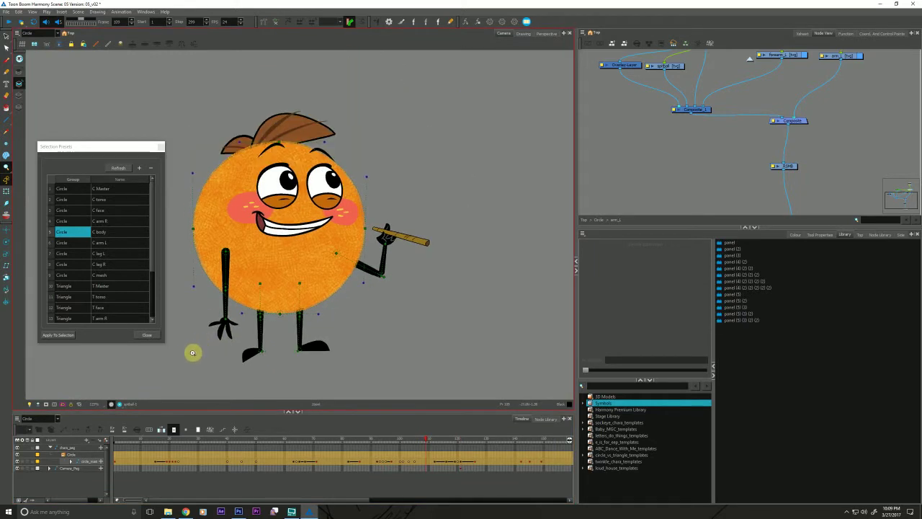
{"action": "key", "text": "shift+Return"}
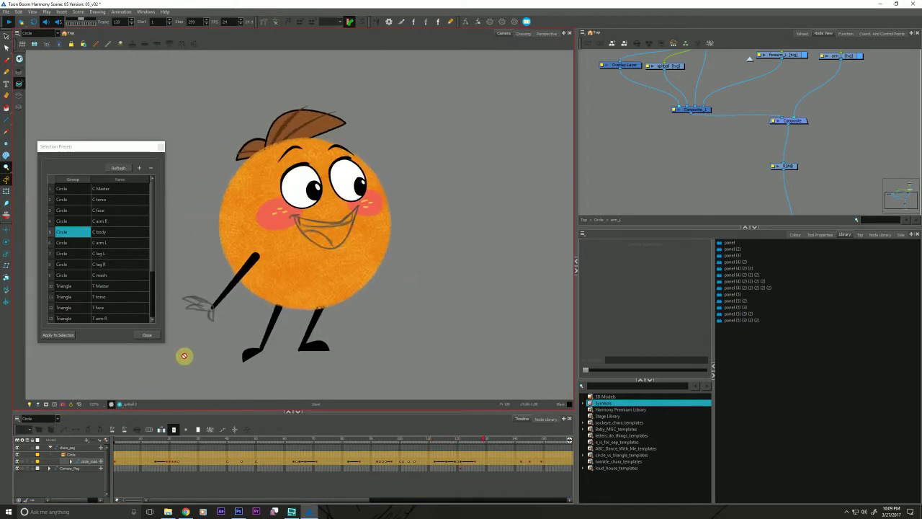
{"action": "left_click", "coordinate": [451, 437]}
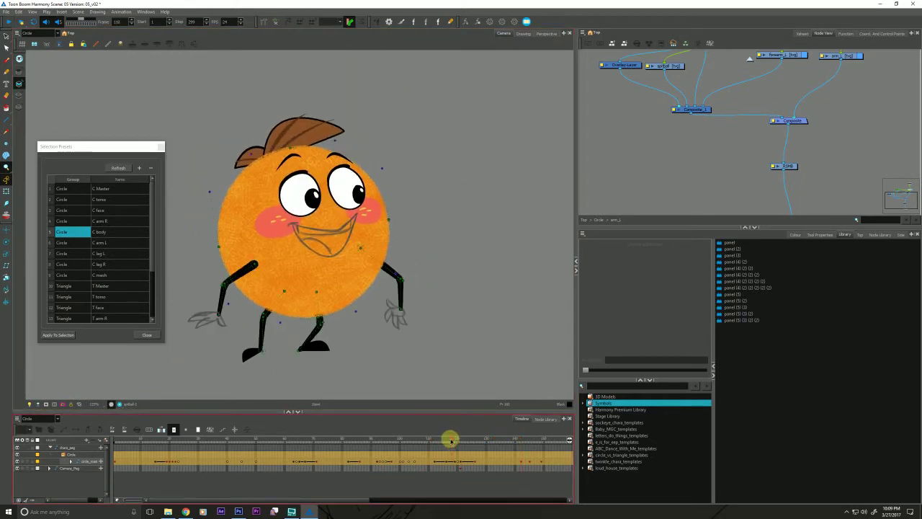
{"action": "key", "text": "period"}
{"action": "key", "text": "period"}
{"action": "key", "text": "comma"}
{"action": "key", "text": "comma"}
{"action": "key", "text": "comma"}
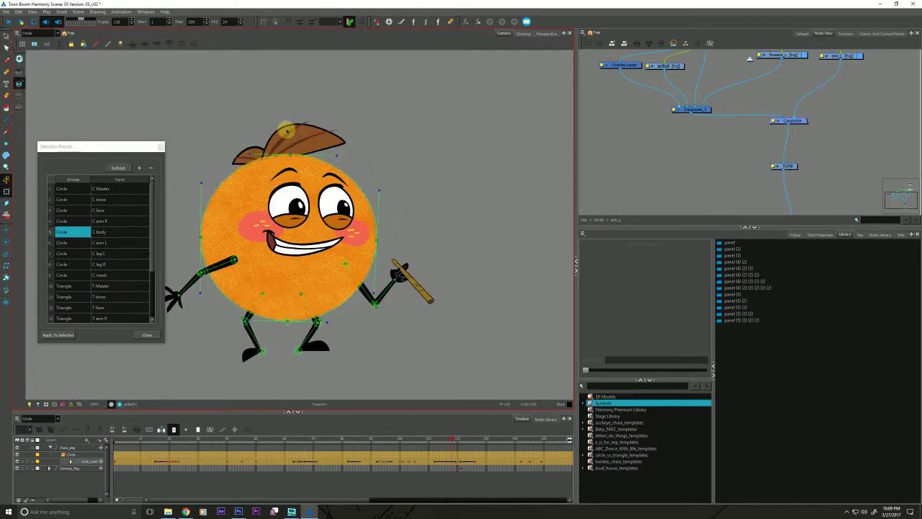
- Select the character's hair_top and hair_back drawings and reveal both layers in the timeline
{"action": "left_click", "coordinate": [209, 221]}
{"action": "left_click", "coordinate": [121, 11]}
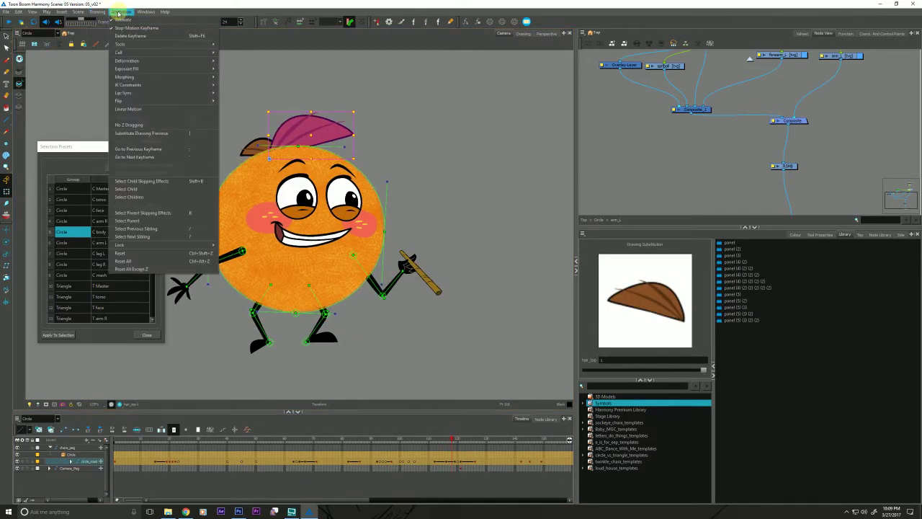
{"action": "left_click", "coordinate": [122, 12]}
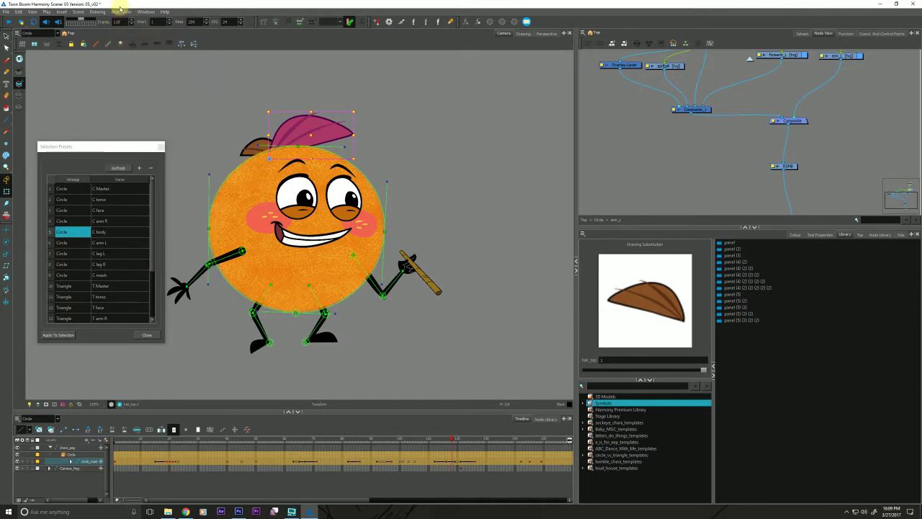
{"action": "left_click", "coordinate": [249, 149]}
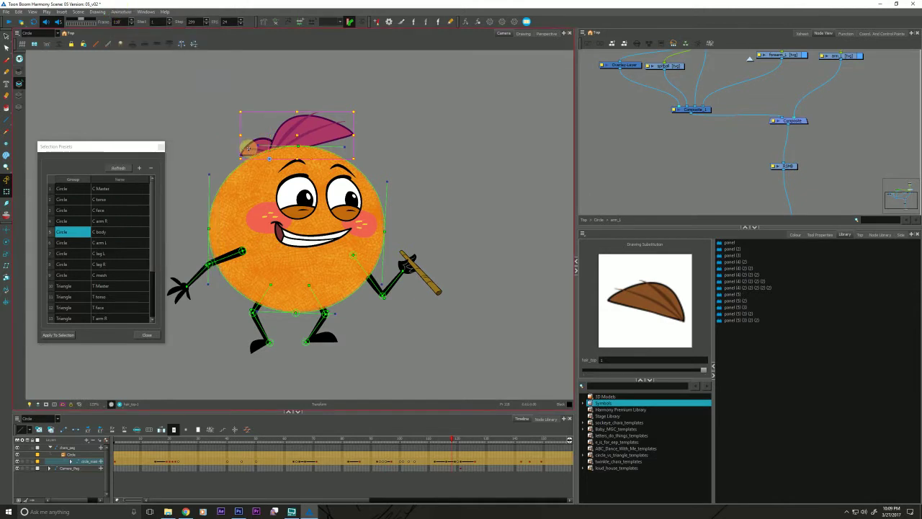
{"action": "left_click", "coordinate": [20, 500]}
{"action": "left_click", "coordinate": [30, 487]}
- Examine the hair poses frame by frame between frames 112 and 117
{"action": "key", "text": "comma"}
{"action": "key", "text": "comma"}
{"action": "key", "text": "comma"}
{"action": "key", "text": "comma"}
{"action": "key", "text": "comma"}
{"action": "key", "text": "comma"}
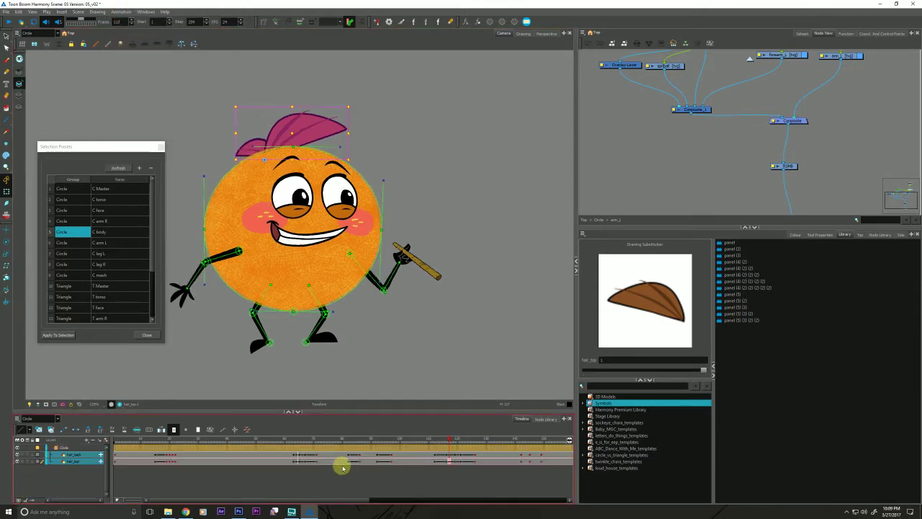
{"action": "key", "text": "period"}
{"action": "key", "text": "period"}
{"action": "key", "text": "period"}
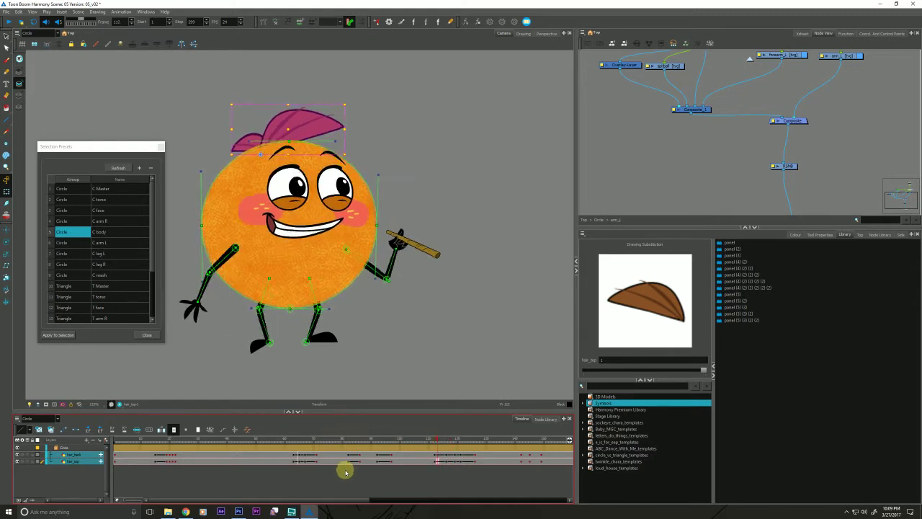
{"action": "key", "text": "comma"}
{"action": "key", "text": "comma"}
{"action": "key", "text": "comma"}
{"action": "key", "text": "comma"}
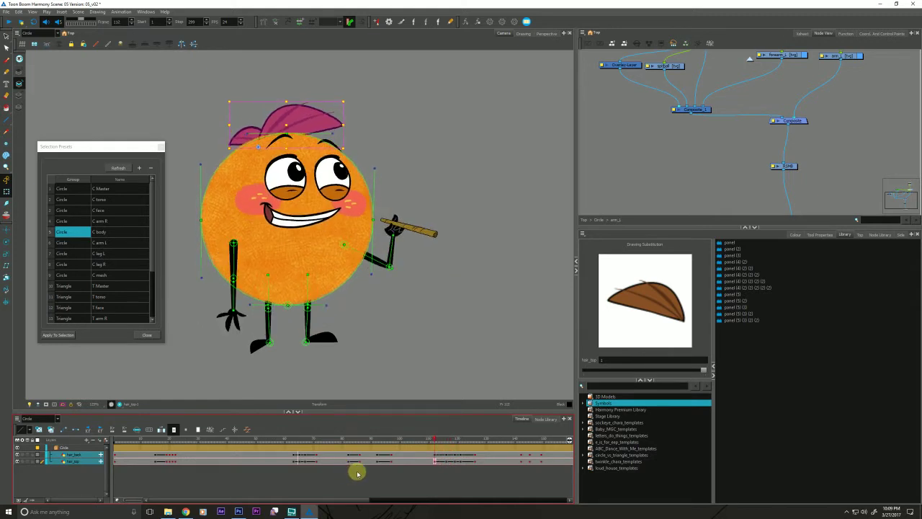
- Move the frame 116 keyframes of hair_back and hair_top two frames earlier, to frame 114
{"action": "left_click", "coordinate": [446, 454]}
{"action": "left_click", "coordinate": [447, 463]}
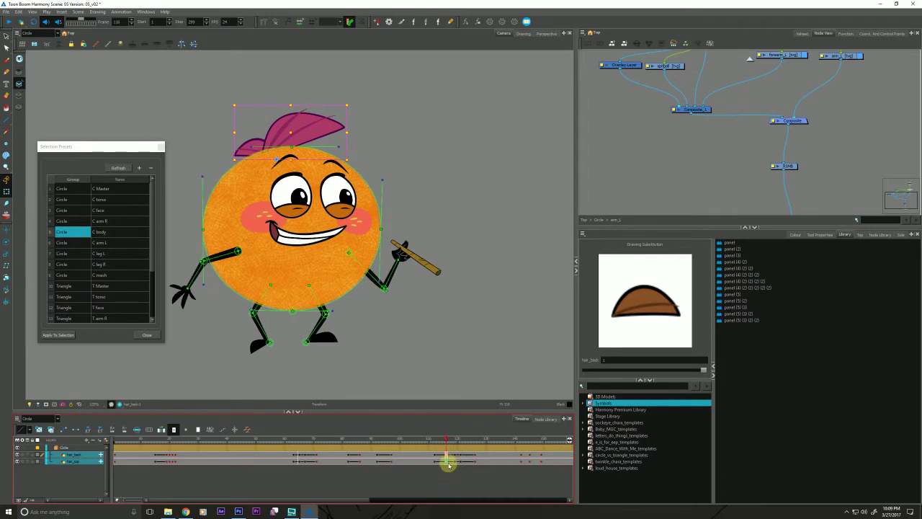
{"action": "left_click_drag", "start_coordinate": [446, 461], "coordinate": [440, 456]}
- Step through frames 112 to 119 to check the retimed hair motion
{"action": "key", "text": "comma"}
{"action": "key", "text": "comma"}
{"action": "key", "text": "comma"}
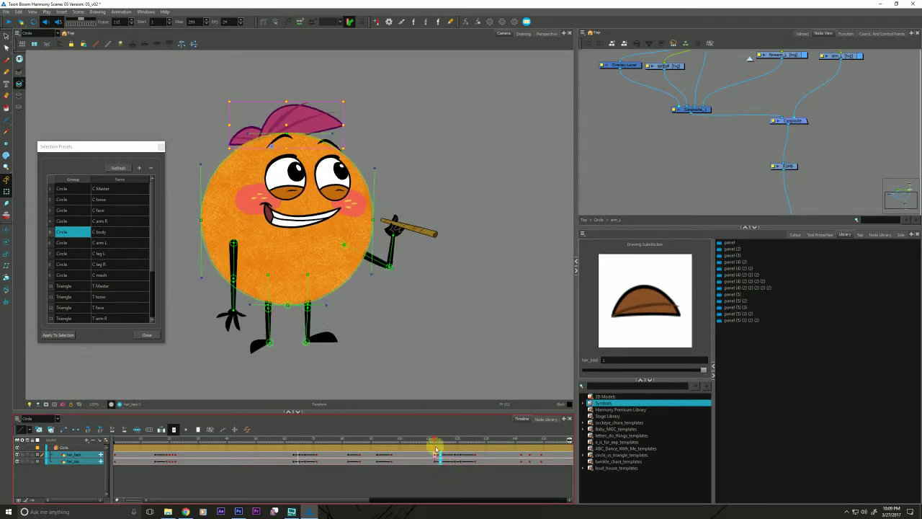
{"action": "key", "text": "period"}
{"action": "key", "text": "period"}
{"action": "key", "text": "period"}
{"action": "key", "text": "period"}
{"action": "key", "text": "period"}
{"action": "key", "text": "period"}
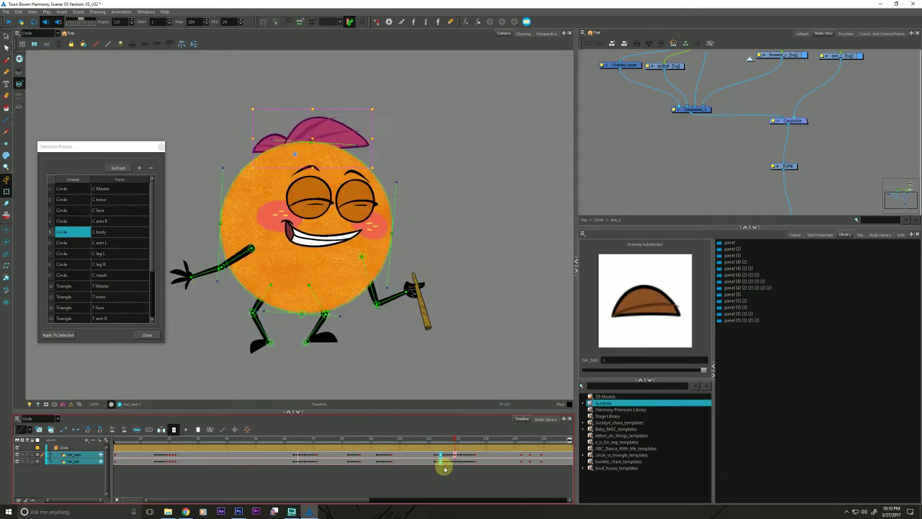
- Move the hair_back and hair_top keyframes that start at frame 121 two frames later, to start at frame 123
{"action": "key", "text": "period"}
{"action": "key", "text": "period"}
{"action": "key", "text": "period"}
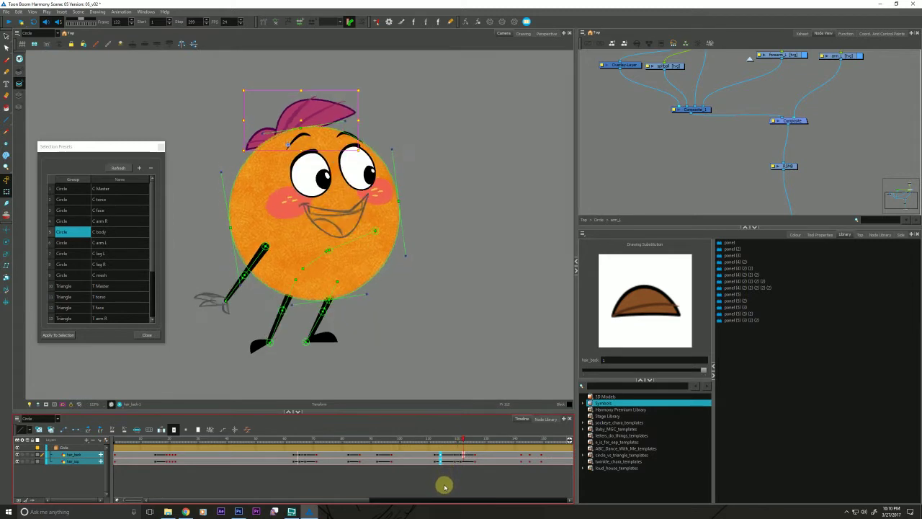
{"action": "key", "text": "comma"}
{"action": "key", "text": "comma"}
{"action": "left_click_drag", "start_coordinate": [462, 455], "coordinate": [462, 467]}
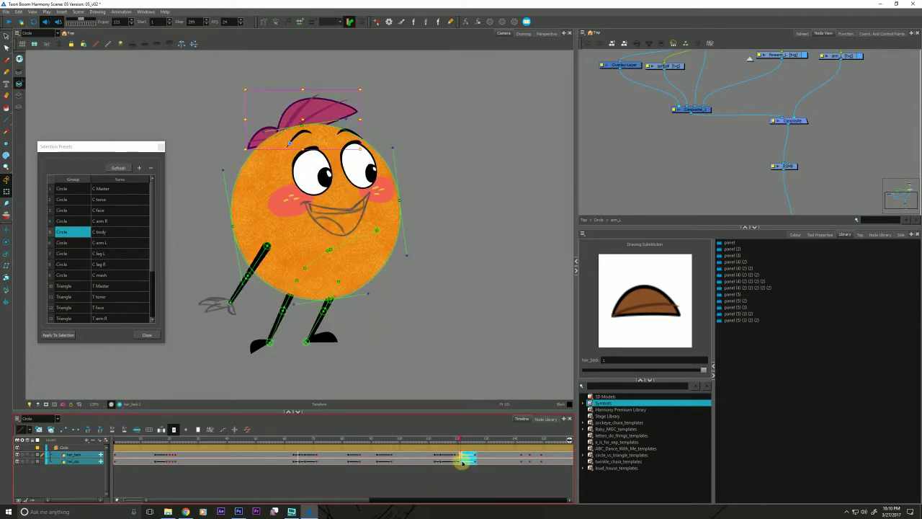
{"action": "left_click", "coordinate": [466, 462]}
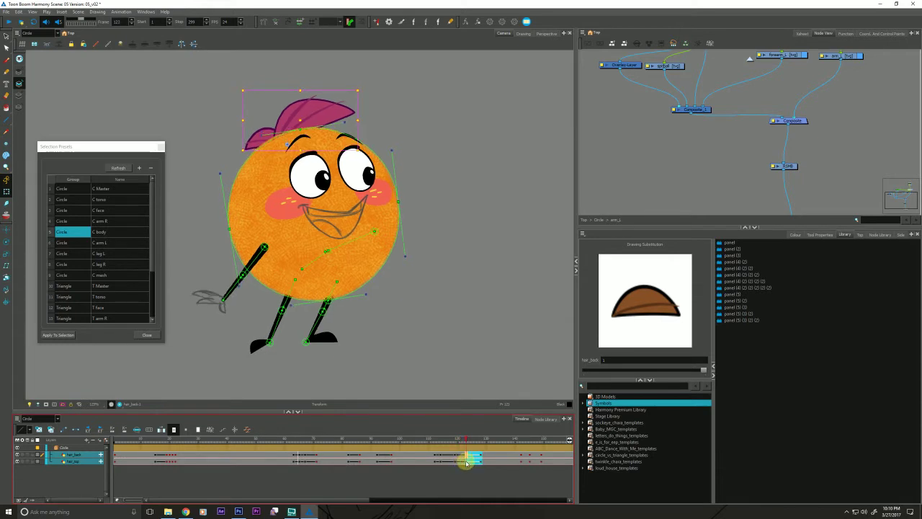
- Play back the swing and step through the frames around 123 to 128 to check the retimed hair keyframes
{"action": "key", "text": "period"}
{"action": "key", "text": "period"}
{"action": "key", "text": "period"}
{"action": "key", "text": "period"}
{"action": "key", "text": "period"}
{"action": "key", "text": "comma"}
{"action": "key", "text": "comma"}
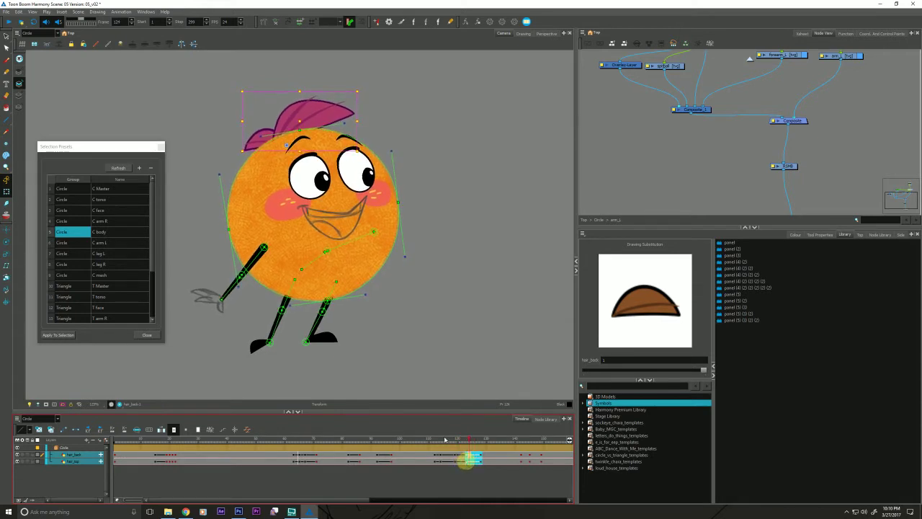
{"action": "left_click", "coordinate": [432, 440]}
{"action": "key", "text": "shift+Return"}
{"action": "key", "text": "shift+Return"}
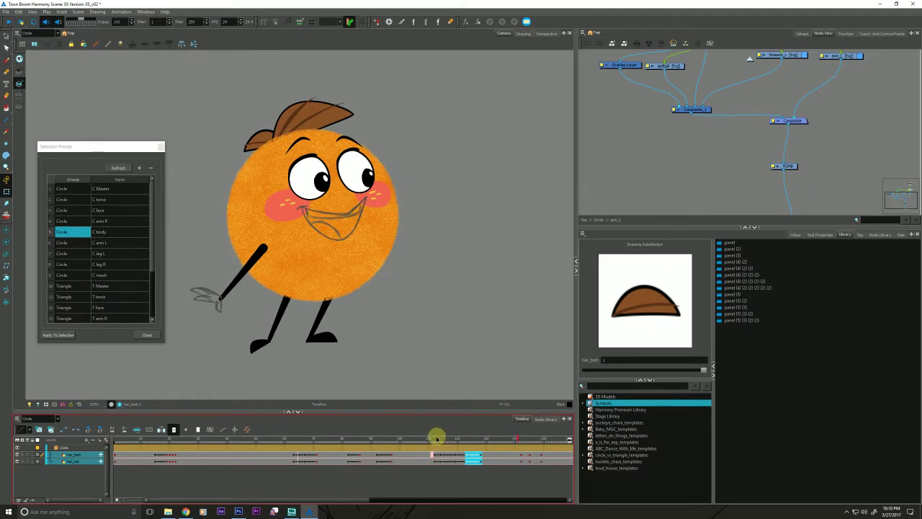
{"action": "left_click_drag", "start_coordinate": [437, 438], "coordinate": [453, 437]}
{"action": "key", "text": "period"}
{"action": "key", "text": "period"}
{"action": "key", "text": "period"}
{"action": "key", "text": "period"}
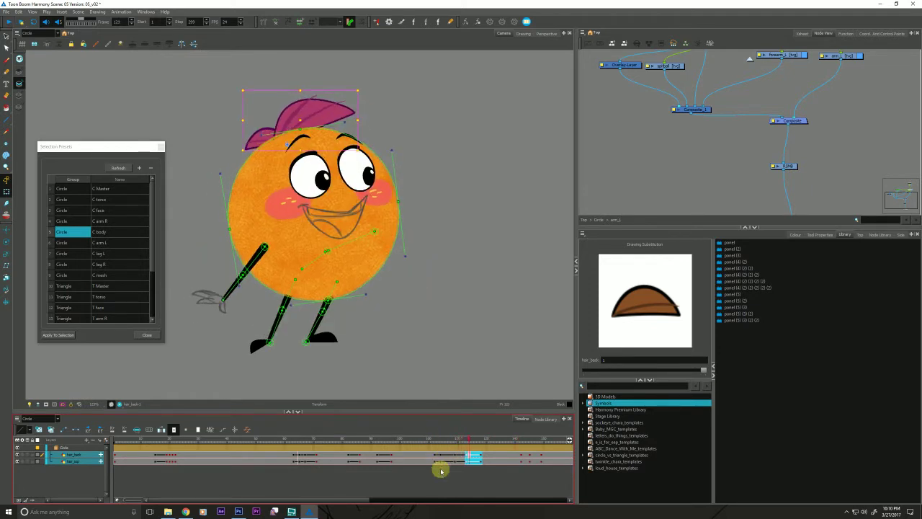
{"action": "key", "text": "period"}
{"action": "key", "text": "period"}
- Rotate the hair_top and hair_back drawings slightly upward at frame 123 to exaggerate the hair's overshoot
{"action": "left_click", "coordinate": [468, 439]}
{"action": "left_click", "coordinate": [210, 117]}
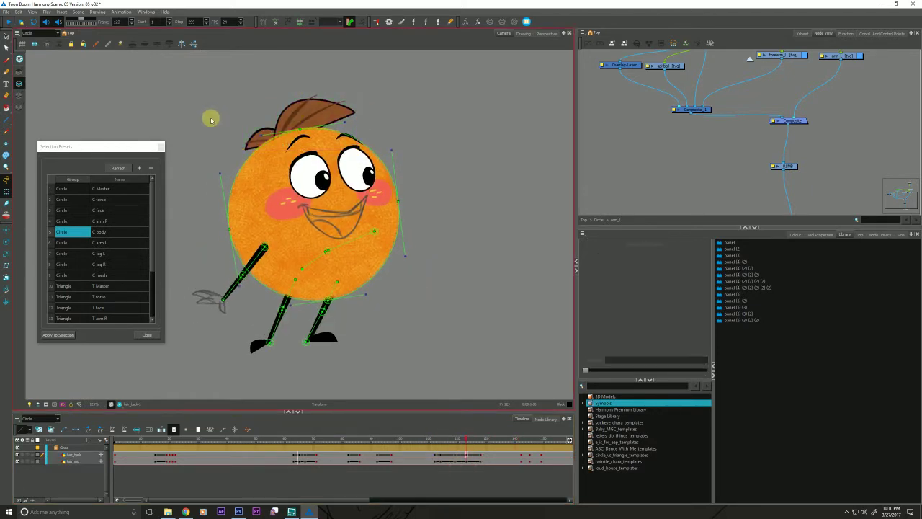
{"action": "left_click", "coordinate": [295, 111]}
{"action": "left_click_drag", "start_coordinate": [263, 87], "coordinate": [256, 92]}
{"action": "left_click", "coordinate": [260, 135]}
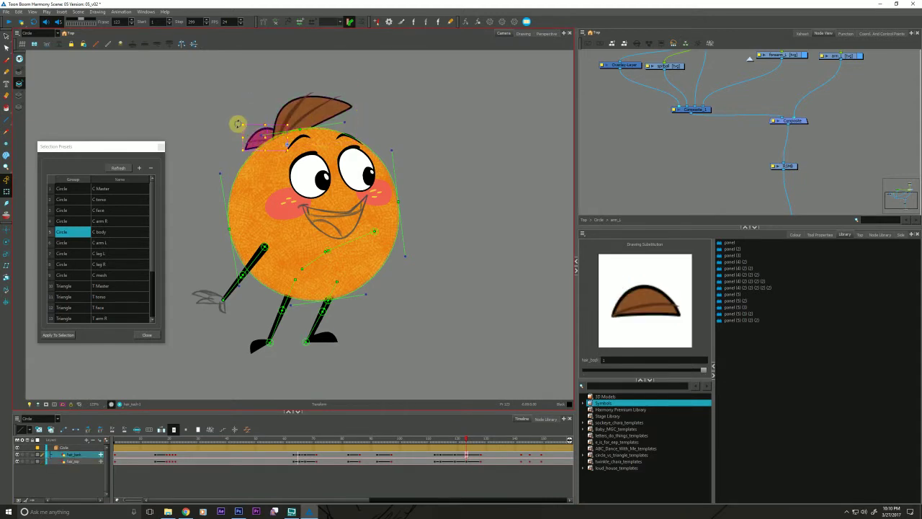
{"action": "left_click_drag", "start_coordinate": [238, 124], "coordinate": [239, 115]}
- Step from frame 123 to the end of the hair movement and replay the swing to check the raised hair pose
{"action": "key", "text": "period"}
{"action": "key", "text": "period"}
{"action": "key", "text": "period"}
{"action": "key", "text": "period"}
{"action": "key", "text": "period"}
{"action": "key", "text": "period"}
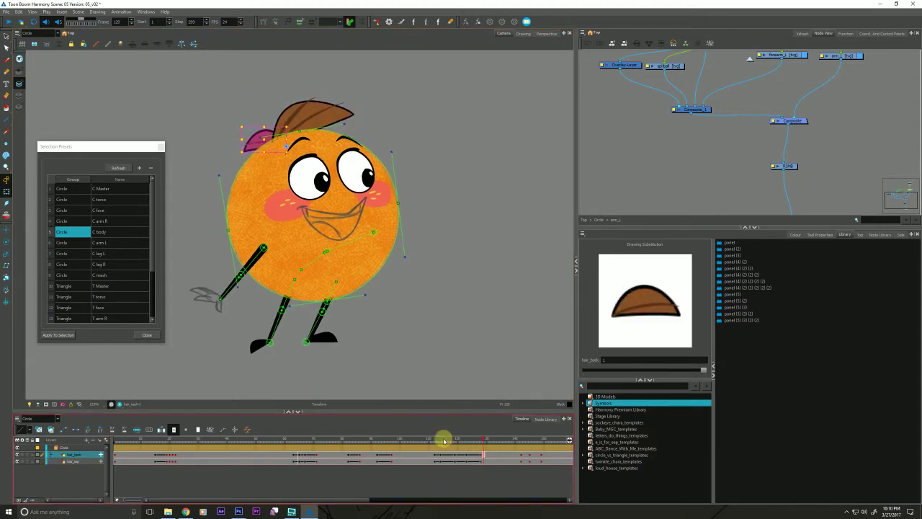
{"action": "left_click", "coordinate": [433, 440]}
{"action": "key", "text": "shift+Return"}
{"action": "left_click", "coordinate": [433, 439]}
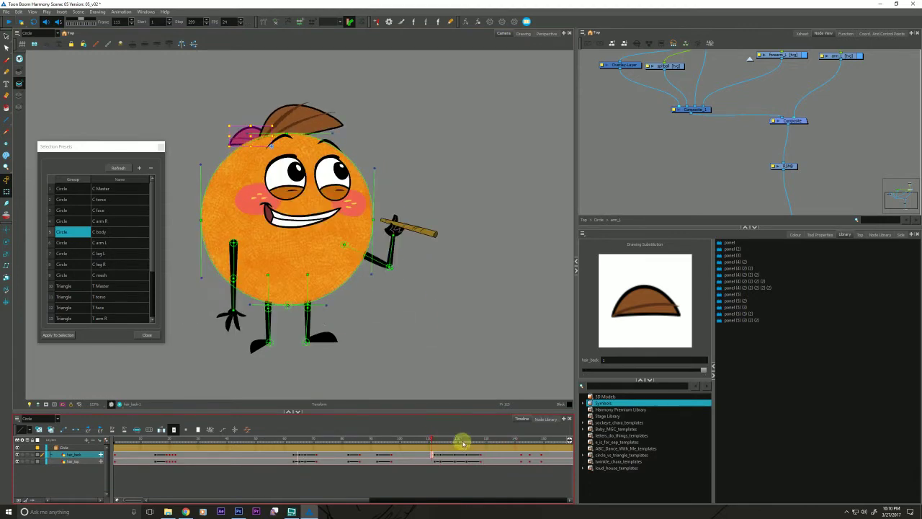
- Smooth the easing in and out of the frame 123 keyframes of hair_back and hair_top using Set Ease for Multiple Parameters
{"action": "mouse_move", "coordinate": [461, 443]}
{"action": "left_mouse_down"}
{"action": "mouse_move", "coordinate": [462, 462]}
{"action": "mouse_move", "coordinate": [466, 454]}
{"action": "left_mouse_up"}
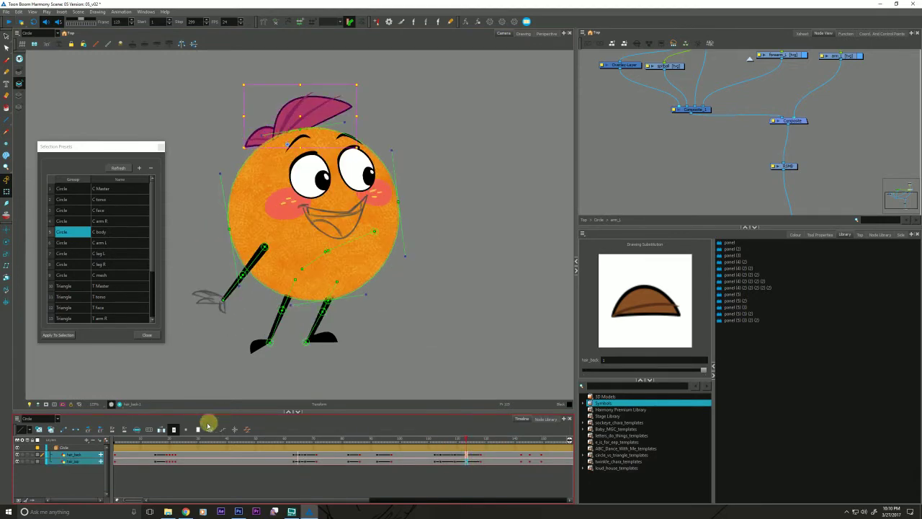
{"action": "left_click", "coordinate": [248, 429]}
{"action": "left_click_drag", "start_coordinate": [432, 180], "coordinate": [538, 175]}
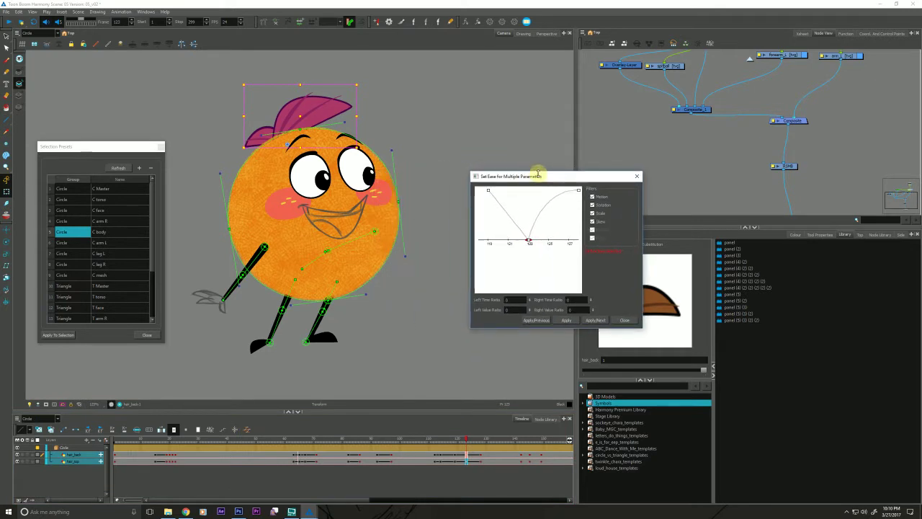
{"action": "left_click", "coordinate": [624, 319]}
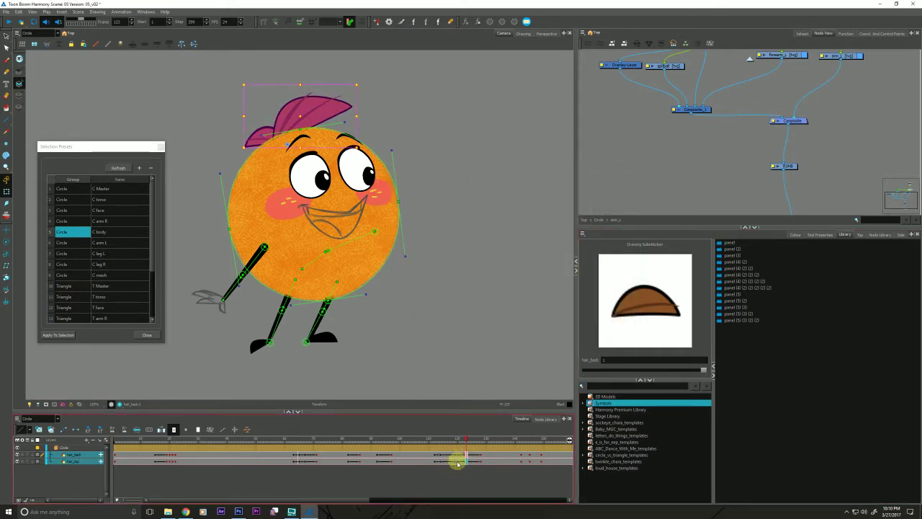
{"action": "left_click", "coordinate": [245, 429]}
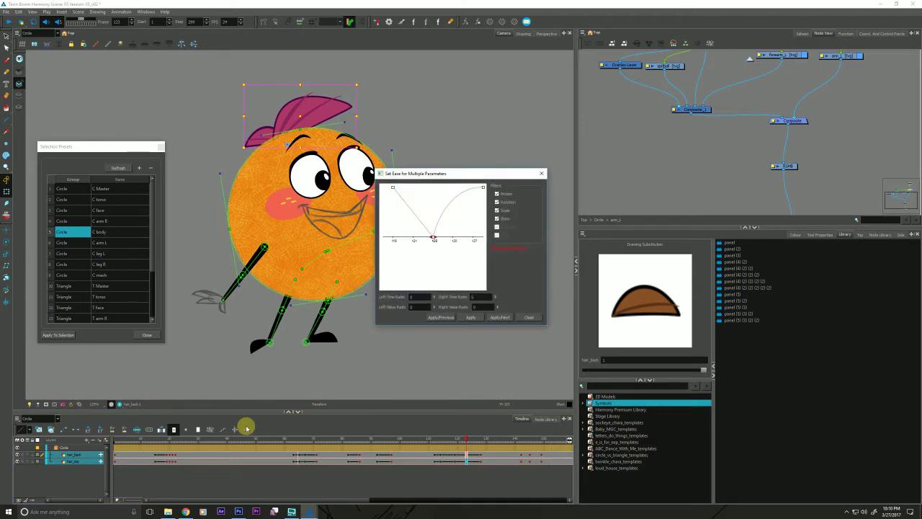
{"action": "mouse_move", "coordinate": [433, 237]}
{"action": "left_mouse_down"}
{"action": "mouse_move", "coordinate": [418, 236]}
{"action": "mouse_move", "coordinate": [434, 235]}
{"action": "left_mouse_up"}
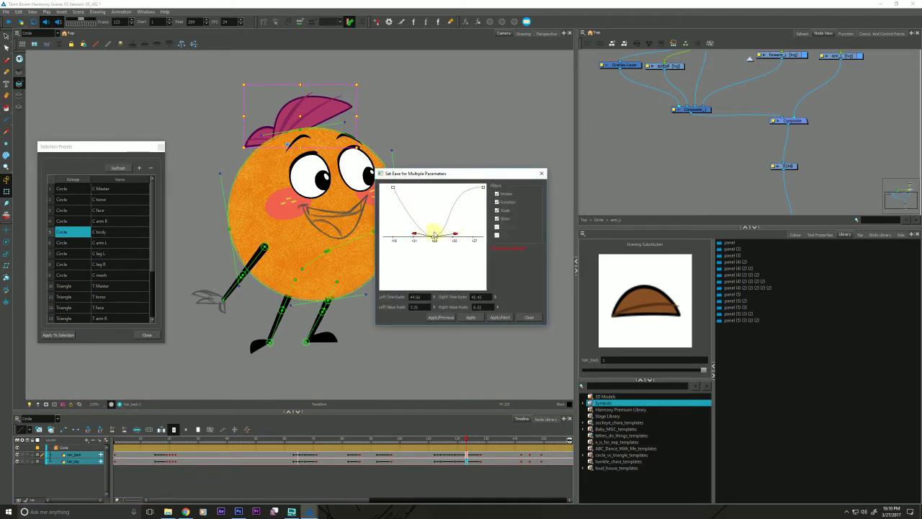
{"action": "left_click", "coordinate": [500, 318]}
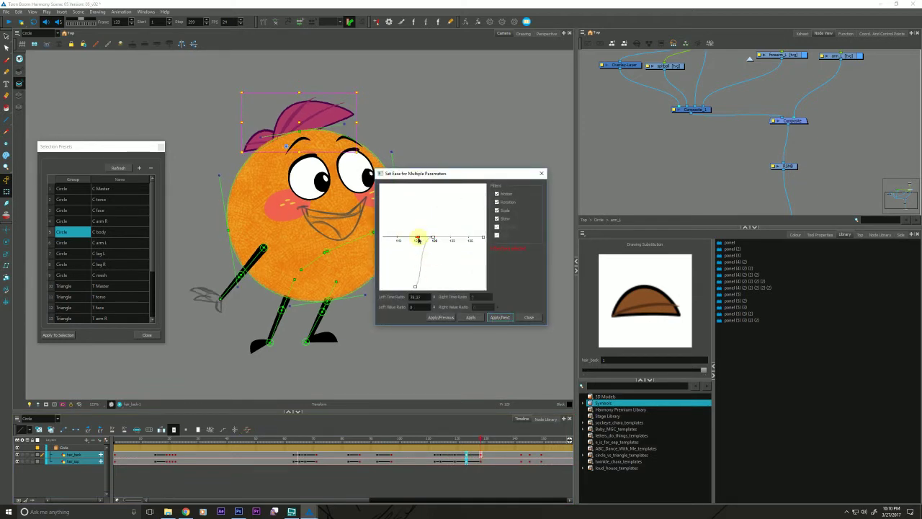
{"action": "left_click", "coordinate": [528, 317]}
- Play back the swing and step through the frames up to 128 to review the eased hair motion
{"action": "left_click", "coordinate": [429, 441]}
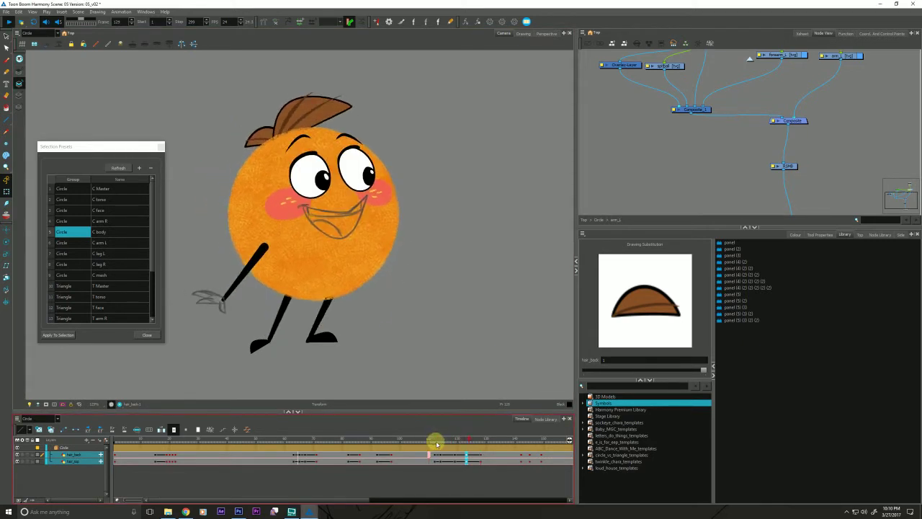
{"action": "left_click", "coordinate": [460, 439]}
{"action": "key", "text": "comma"}
{"action": "key", "text": "comma"}
{"action": "key", "text": "period"}
{"action": "key", "text": "period"}
{"action": "key", "text": "period"}
{"action": "key", "text": "period"}
{"action": "key", "text": "period"}
{"action": "key", "text": "period"}
{"action": "key", "text": "period"}
{"action": "key", "text": "period"}
{"action": "key", "text": "period"}
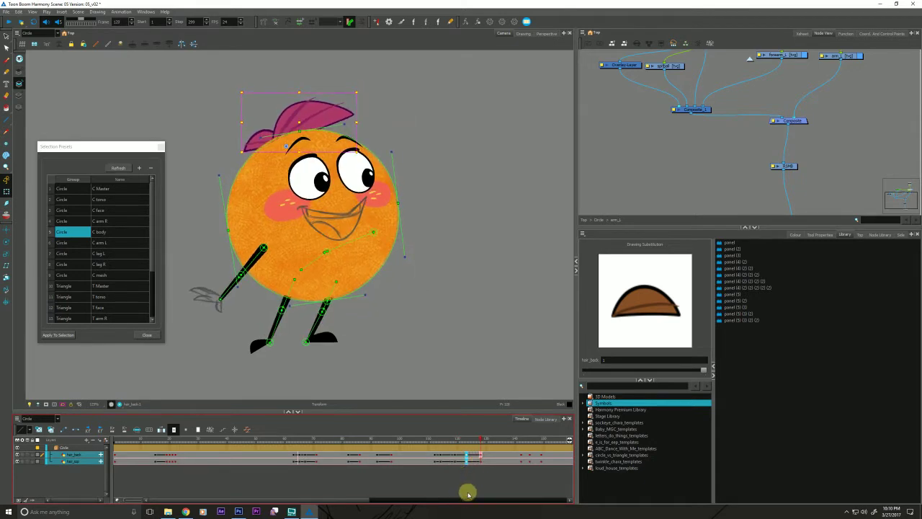
- Add a keyframe at frame 134 on both the hair_back and hair_top layers to hold the hair's resting pose
{"action": "left_click", "coordinate": [521, 439]}
{"action": "left_click", "coordinate": [476, 456]}
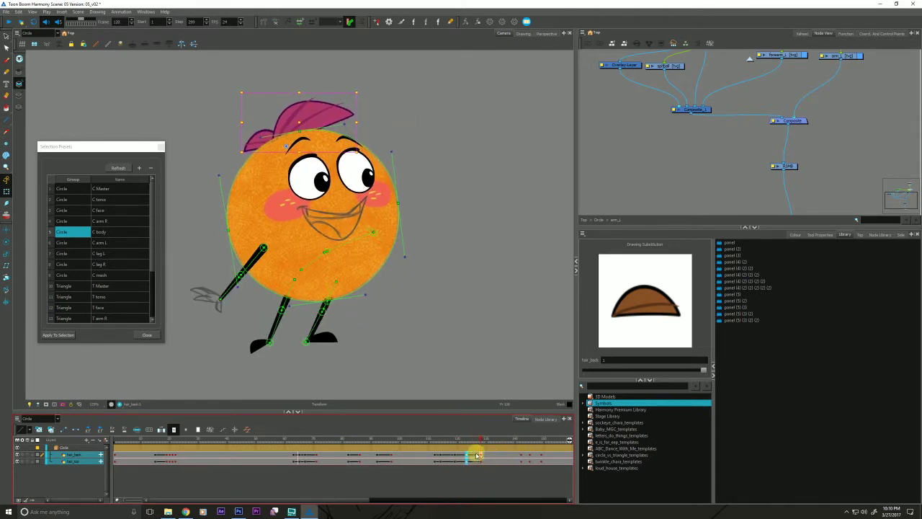
{"action": "key", "text": "period"}
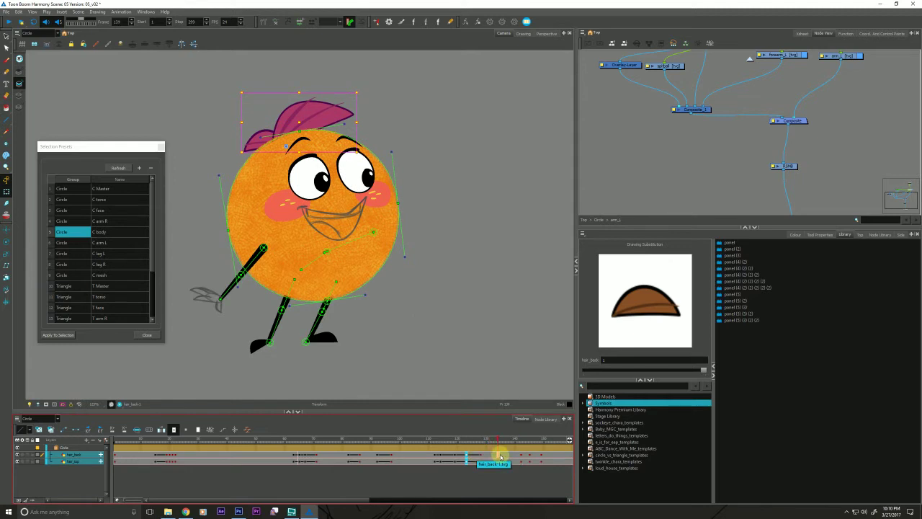
{"action": "left_click_drag", "start_coordinate": [498, 454], "coordinate": [497, 461]}
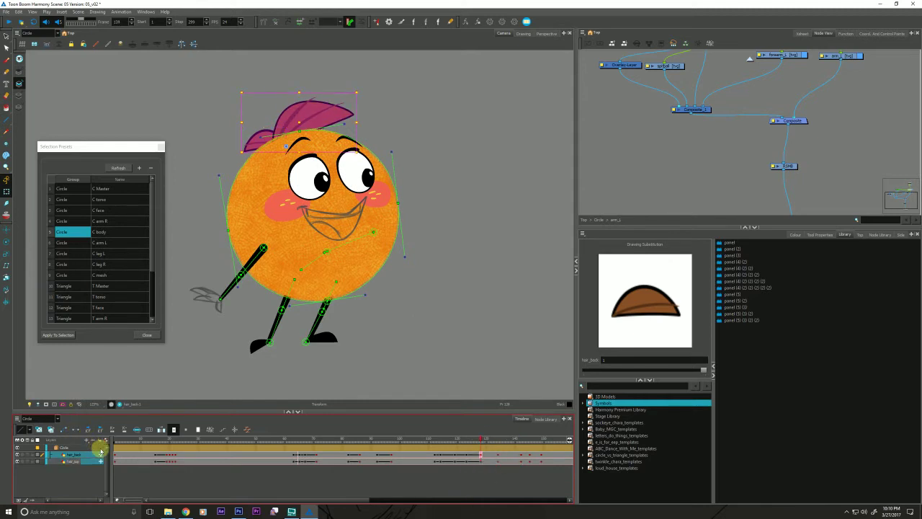
- Rotate hair_top and hair_back slightly downward at frame 128 so the hair dips past its resting pose
{"action": "left_click", "coordinate": [478, 454]}
{"action": "left_click_drag", "start_coordinate": [219, 87], "coordinate": [280, 113]}
{"action": "left_click", "coordinate": [280, 113]}
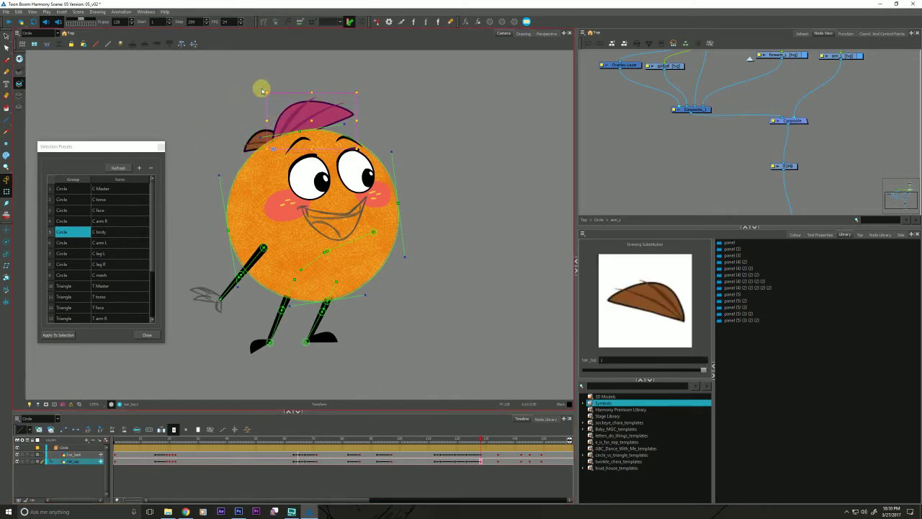
{"action": "left_click", "coordinate": [251, 140]}
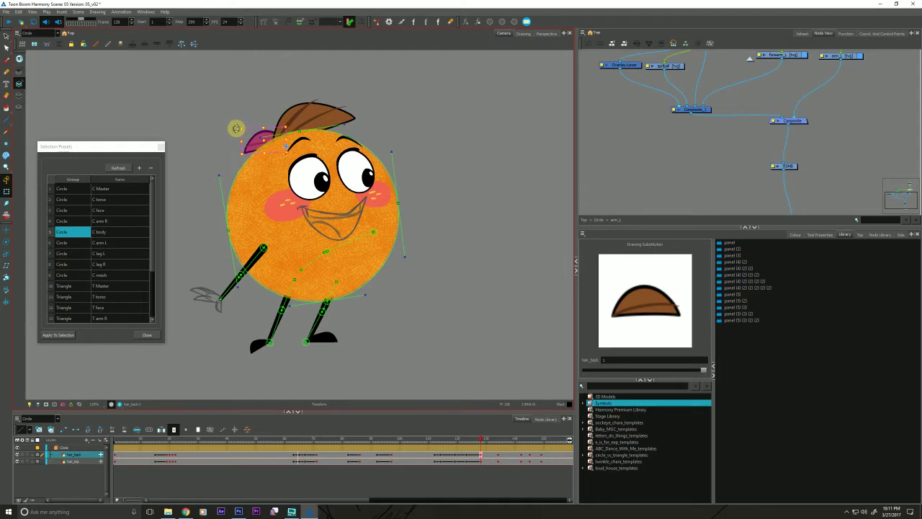
- Make the frame 128 keyframes of hair_back and hair_top interpolate toward frame 134
{"action": "left_click", "coordinate": [477, 457]}
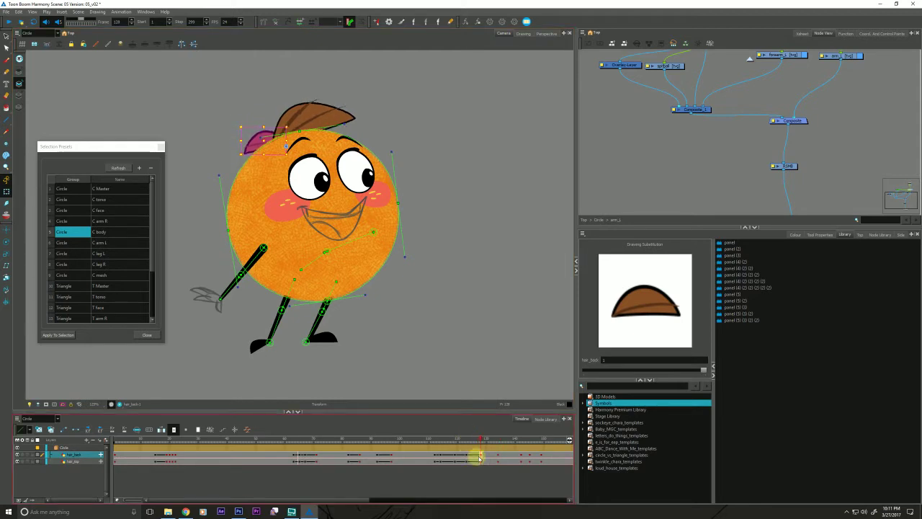
{"action": "left_click", "coordinate": [482, 462], "text": "shift"}
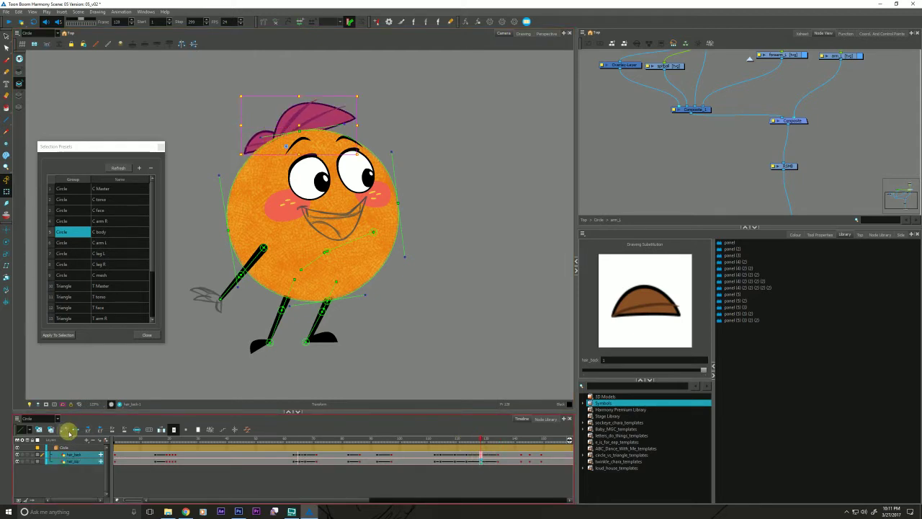
{"action": "mouse_move", "coordinate": [461, 439]}
{"action": "left_mouse_down"}
{"action": "mouse_move", "coordinate": [453, 436]}
{"action": "mouse_move", "coordinate": [466, 441]}
{"action": "left_mouse_up"}
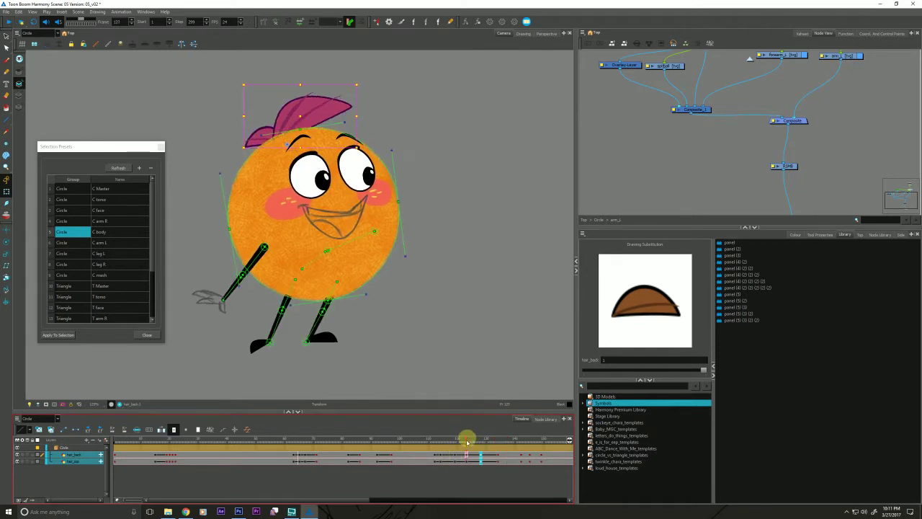
- Adjust the multi-parameter easing of the hair_back and hair_top keyframes at frame 128 to smooth the settle
{"action": "left_click", "coordinate": [481, 456]}
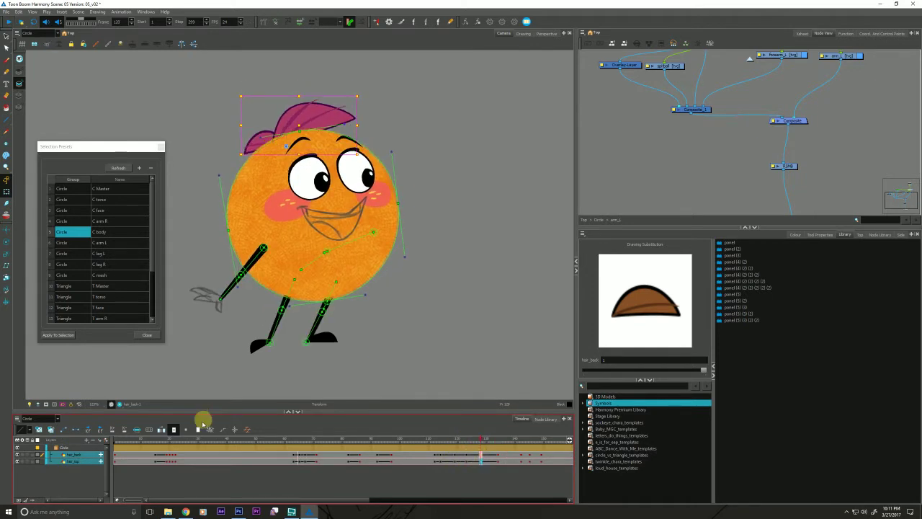
{"action": "left_click", "coordinate": [247, 430]}
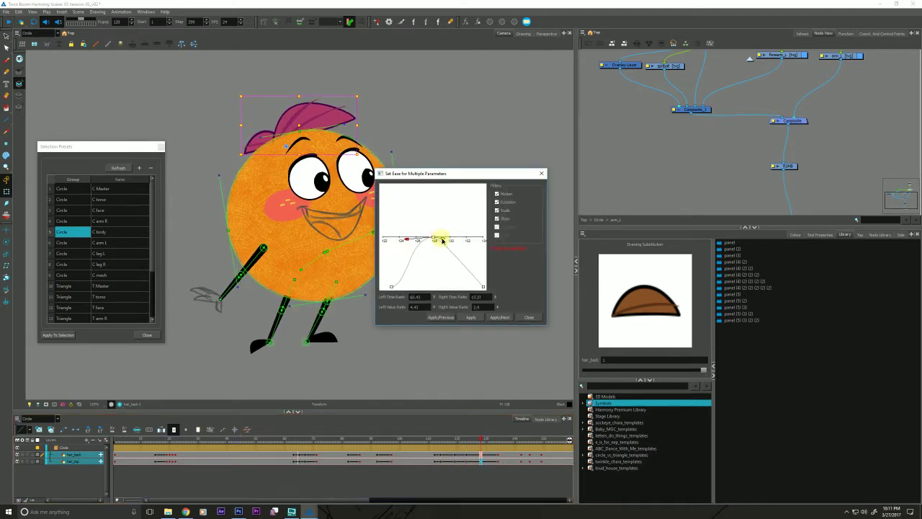
{"action": "left_click", "coordinate": [502, 317]}
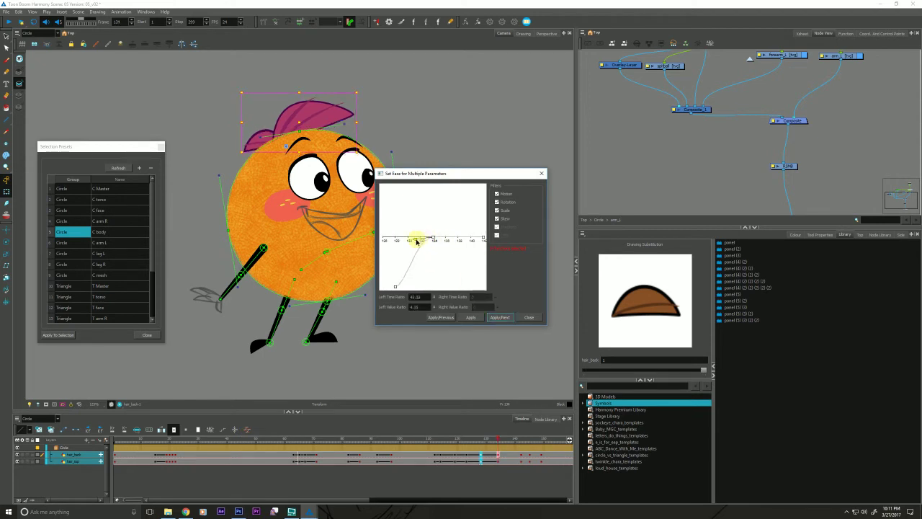
{"action": "left_click", "coordinate": [533, 318]}
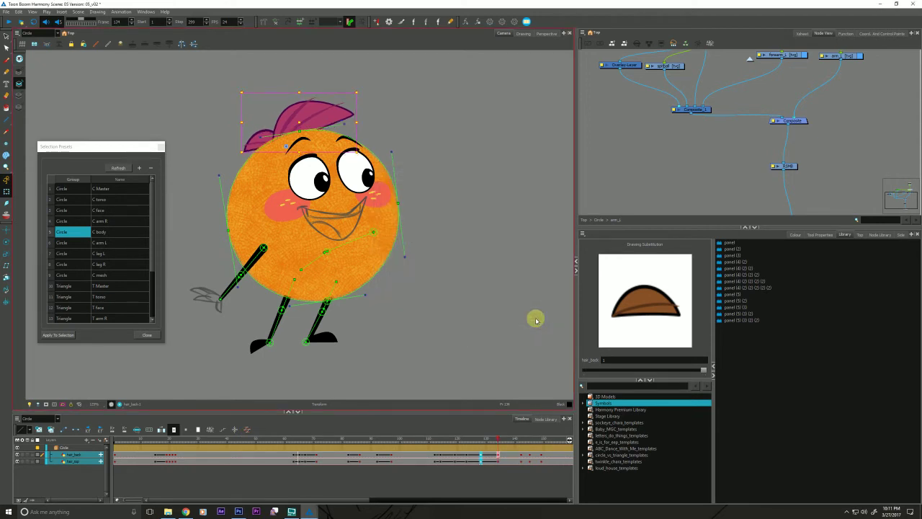
- Play back and scrub the swing from about frame 112 to check the hair's overshoot and settle, and clear the selection
{"action": "left_click", "coordinate": [436, 440]}
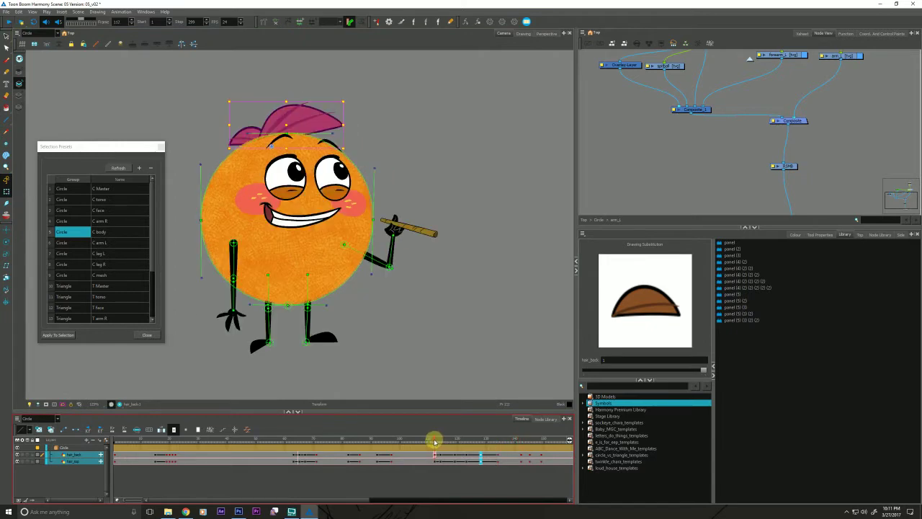
{"action": "mouse_move", "coordinate": [434, 442]}
{"action": "left_mouse_down"}
{"action": "mouse_move", "coordinate": [417, 448]}
{"action": "mouse_move", "coordinate": [438, 441]}
{"action": "left_mouse_up"}
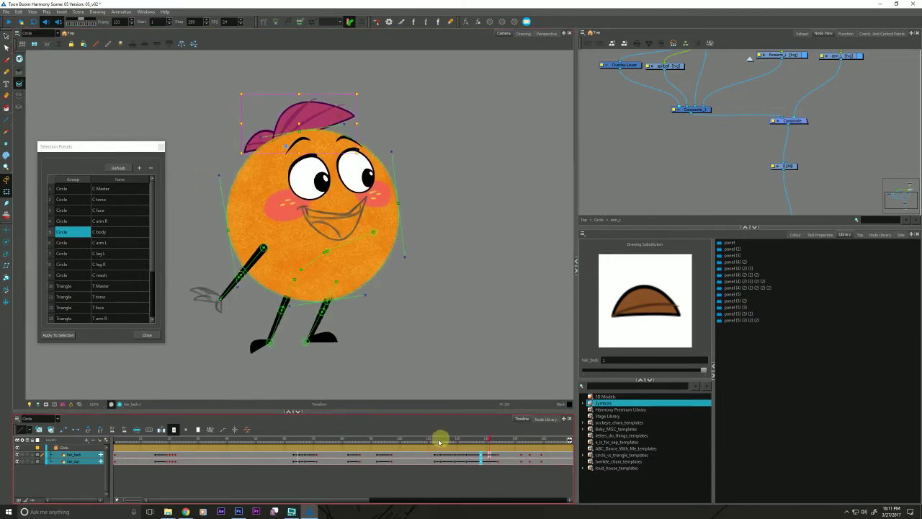
{"action": "left_click", "coordinate": [431, 439]}
{"action": "key", "text": "shift+Return"}
{"action": "key", "text": "shift+Return"}
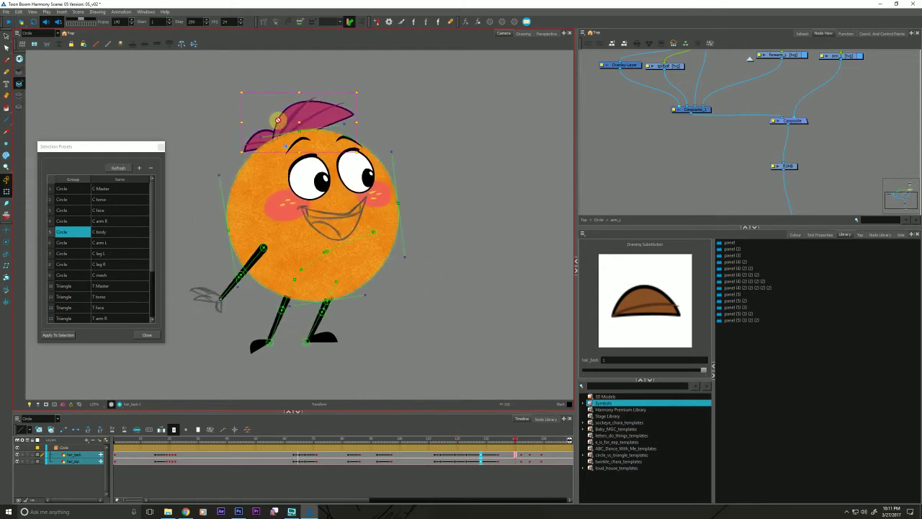
{"action": "left_click_drag", "start_coordinate": [473, 442], "coordinate": [455, 436]}
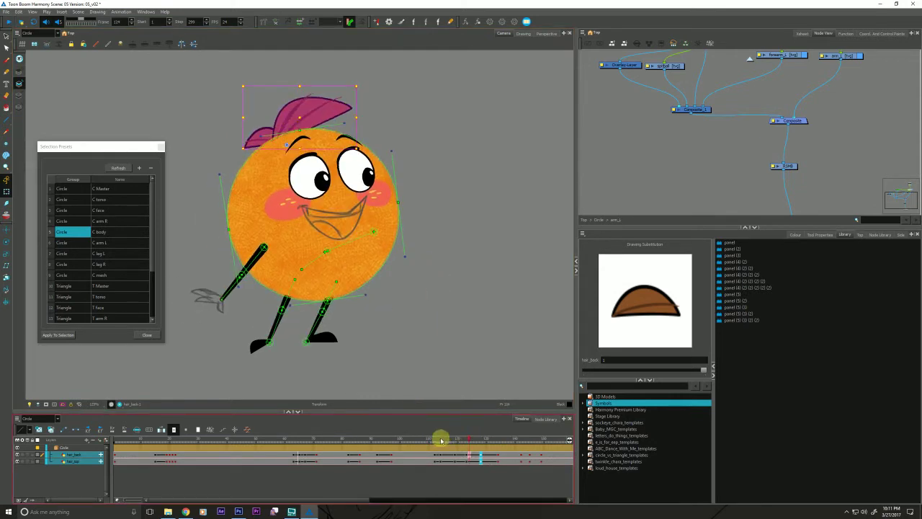
{"action": "left_click", "coordinate": [442, 441]}
{"action": "left_click", "coordinate": [437, 370]}
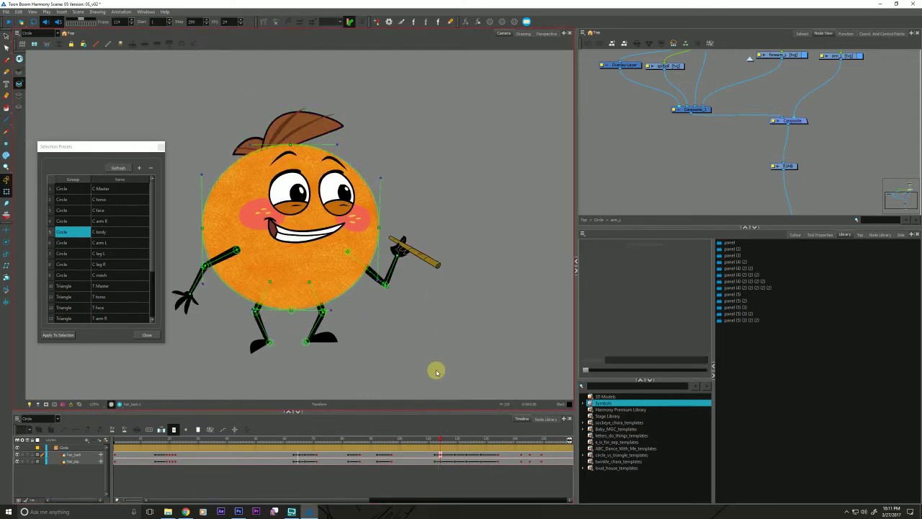
- Select the hair_back frames from 114 to 129 and play back the swing from about frame 110 to check the hair
{"action": "left_click", "coordinate": [441, 462]}
{"action": "left_click", "coordinate": [442, 454]}
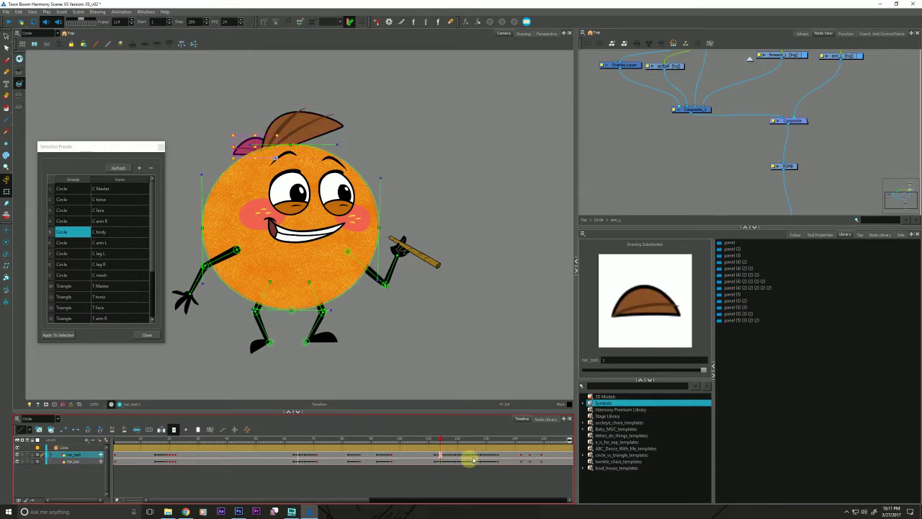
{"action": "left_click_drag", "start_coordinate": [480, 455], "coordinate": [487, 472]}
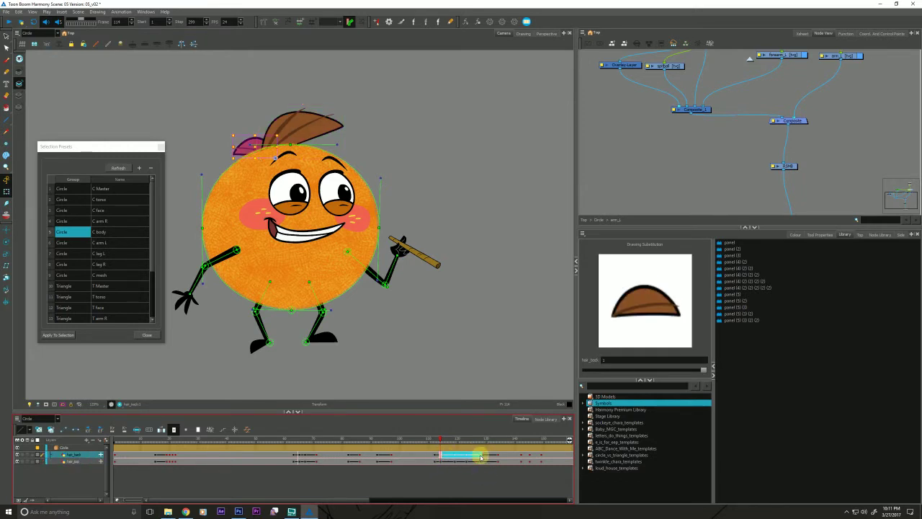
{"action": "left_click", "coordinate": [484, 456]}
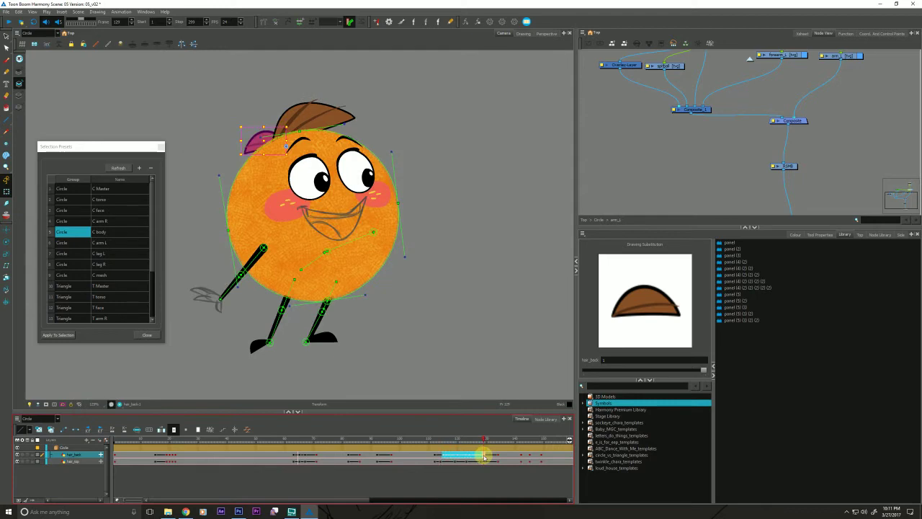
{"action": "left_click", "coordinate": [428, 440]}
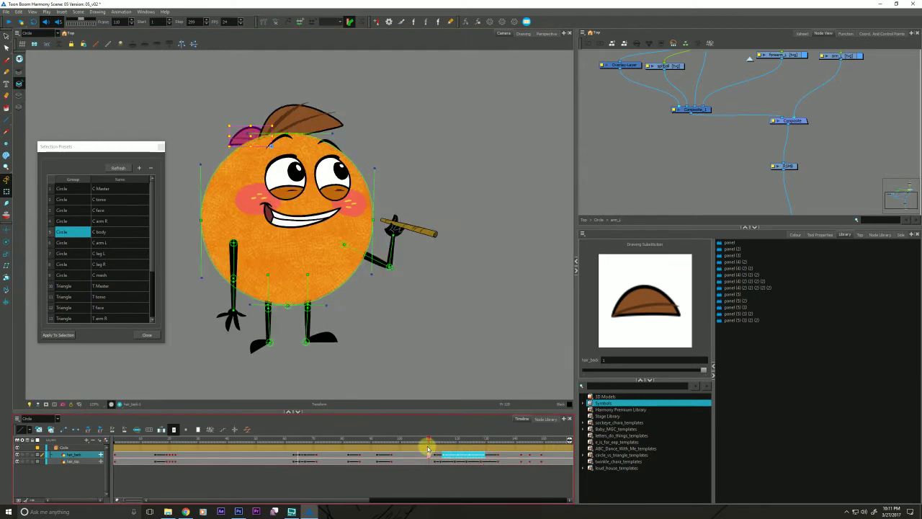
{"action": "key", "text": "shift+Return"}
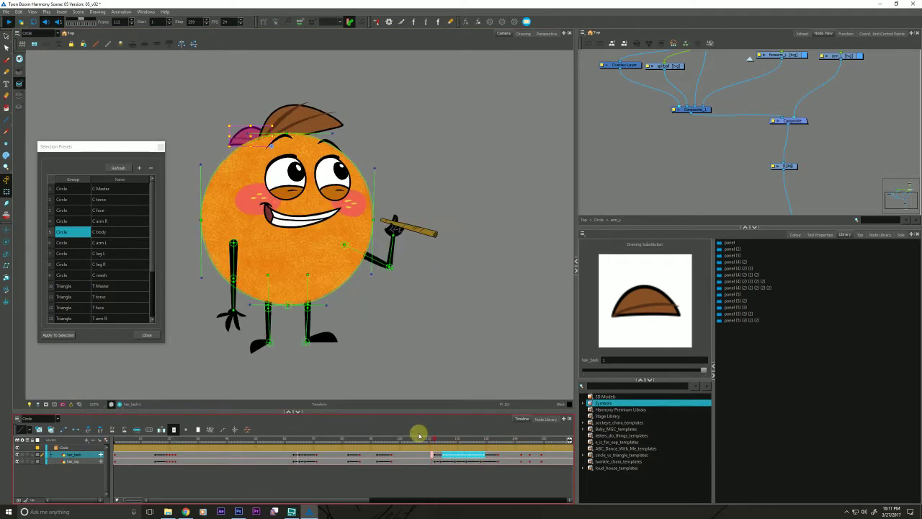
{"action": "left_click", "coordinate": [432, 440]}
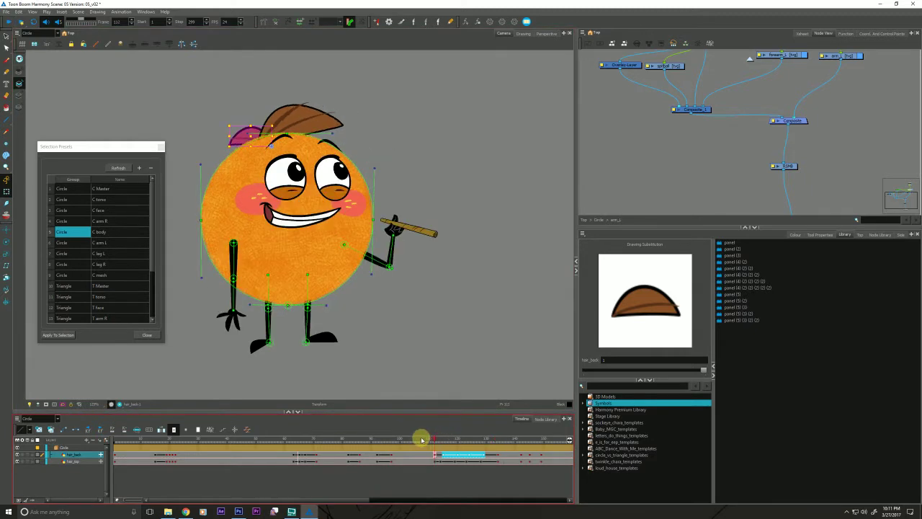
- Step through and scrub the swing from frame 112 past frame 124 to examine how the hair lags behind the body
{"action": "key", "text": "."}
{"action": "key", "text": "."}
{"action": "key", "text": "."}
{"action": "key", "text": "."}
{"action": "key", "text": "."}
{"action": "key", "text": "."}
{"action": "key", "text": "."}
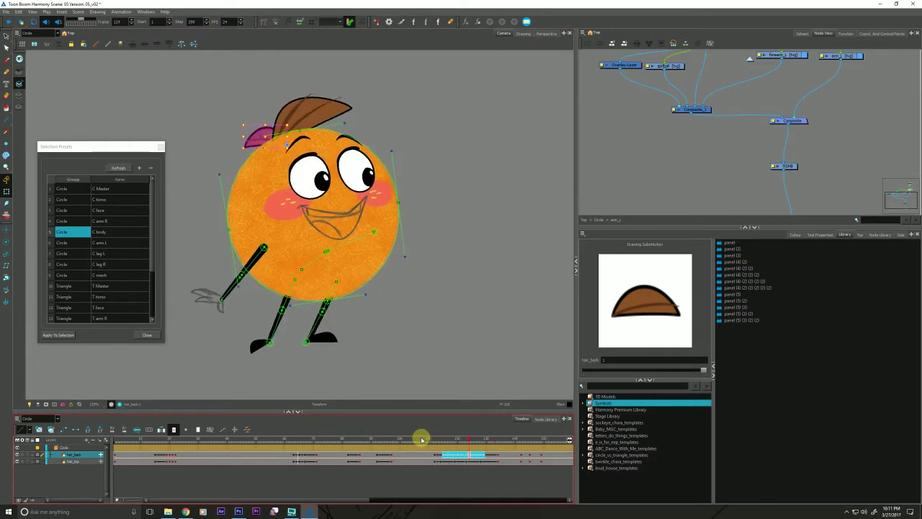
{"action": "left_click", "coordinate": [497, 441]}
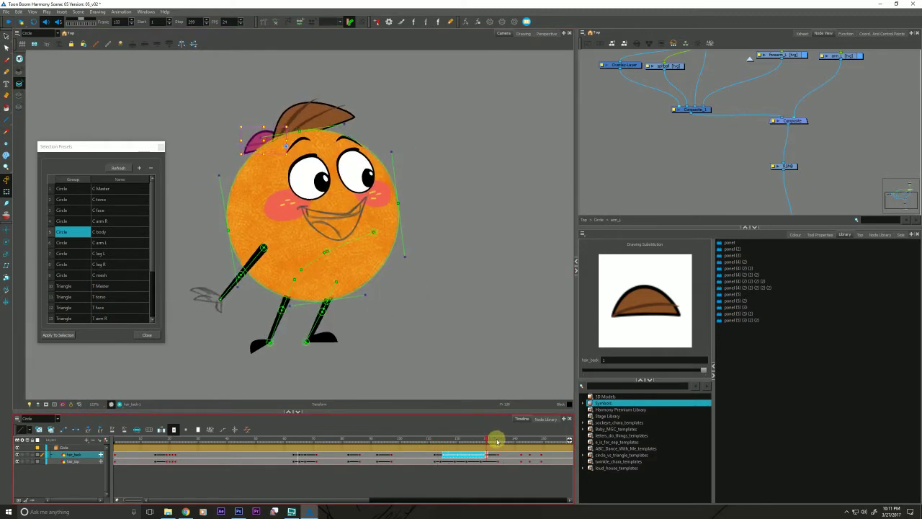
{"action": "left_click", "coordinate": [452, 439]}
{"action": "left_click_drag", "start_coordinate": [370, 348], "coordinate": [371, 346]}
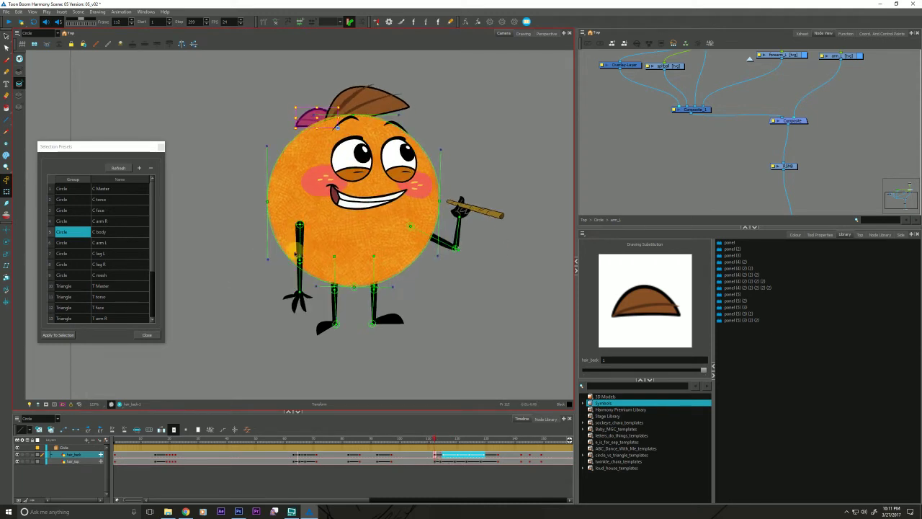
{"action": "key", "text": "space"}
{"action": "left_click_drag", "start_coordinate": [220, 322], "coordinate": [217, 324]}
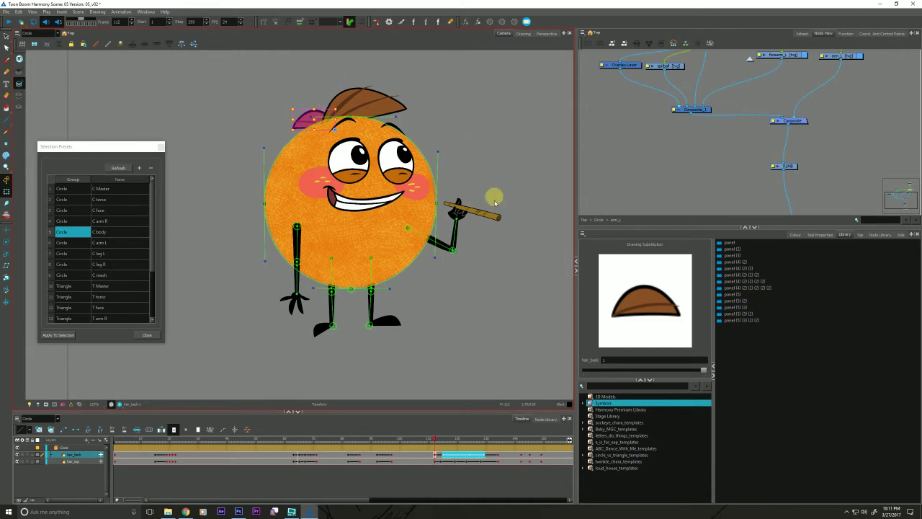
- Replay the swing from frame 112 and step back and forth up to frame 119 to examine the right arm and hand motion
{"action": "left_click", "coordinate": [438, 437]}
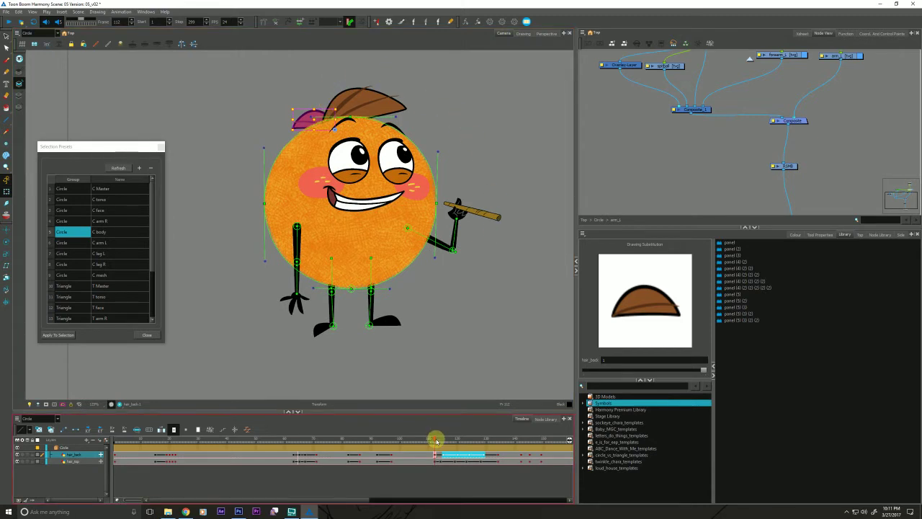
{"action": "mouse_move", "coordinate": [436, 441]}
{"action": "left_mouse_down"}
{"action": "mouse_move", "coordinate": [384, 428]}
{"action": "mouse_move", "coordinate": [439, 436]}
{"action": "mouse_move", "coordinate": [440, 444]}
{"action": "mouse_move", "coordinate": [426, 442]}
{"action": "mouse_move", "coordinate": [431, 456]}
{"action": "left_mouse_up"}
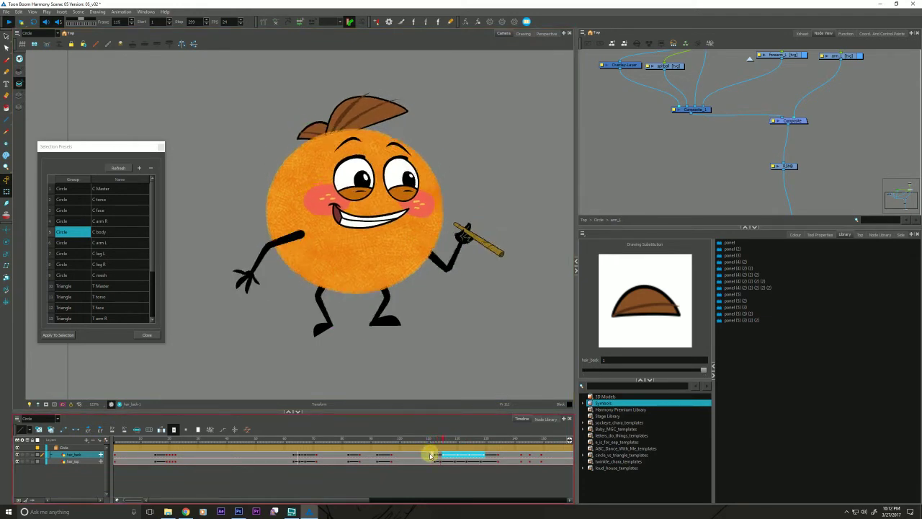
{"action": "key", "text": "shift+Return"}
{"action": "left_click", "coordinate": [437, 441]}
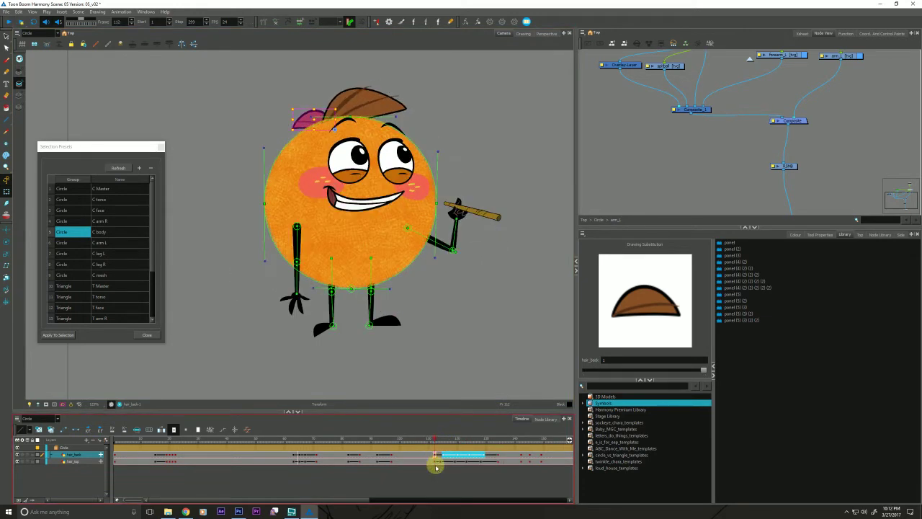
{"action": "key", "text": "period"}
{"action": "key", "text": "period"}
{"action": "key", "text": "period"}
{"action": "key", "text": "period"}
{"action": "key", "text": "period"}
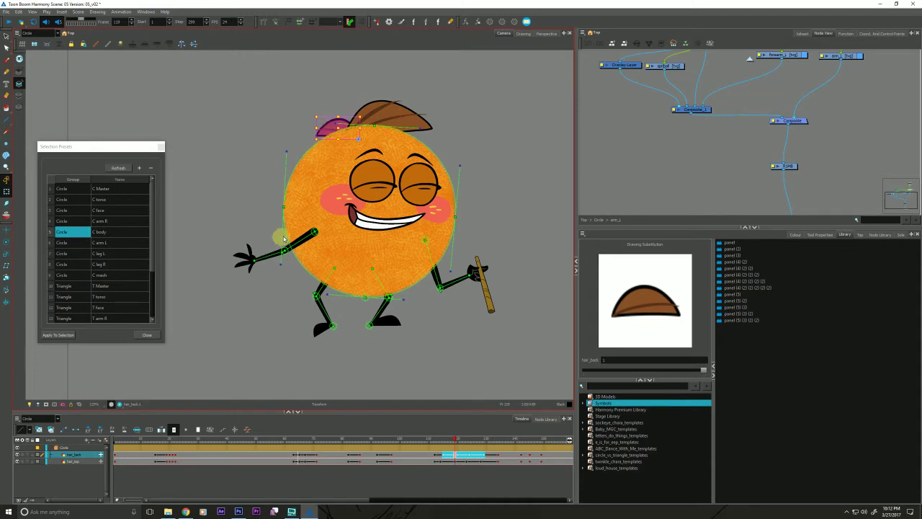
{"action": "key", "text": "comma"}
{"action": "key", "text": "comma"}
{"action": "key", "text": "comma"}
{"action": "key", "text": "period"}
{"action": "key", "text": "period"}
{"action": "key", "text": "period"}
- Show all layers in the timeline, widen the layer list and expand the Circle hierarchy to reveal arm_R
{"action": "left_click", "coordinate": [20, 499]}
{"action": "left_click", "coordinate": [30, 480]}
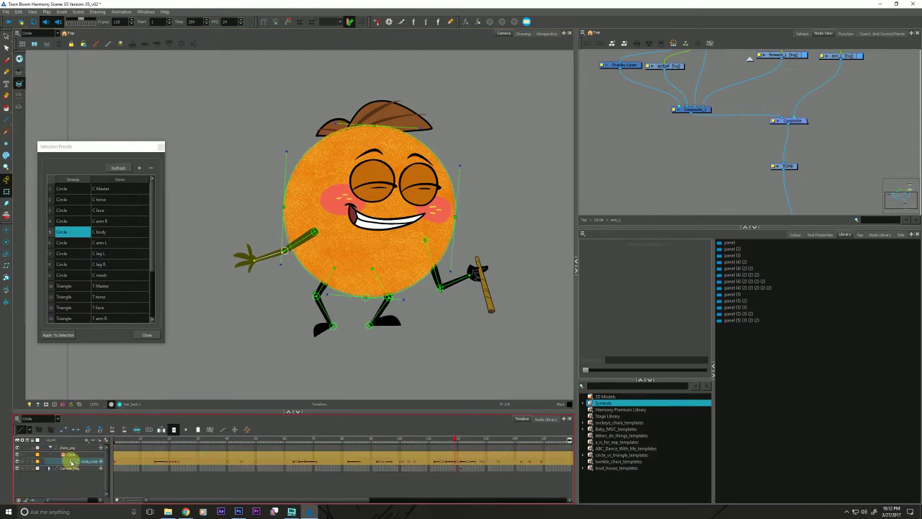
{"action": "left_click", "coordinate": [70, 461]}
{"action": "left_click_drag", "start_coordinate": [111, 480], "coordinate": [162, 479]}
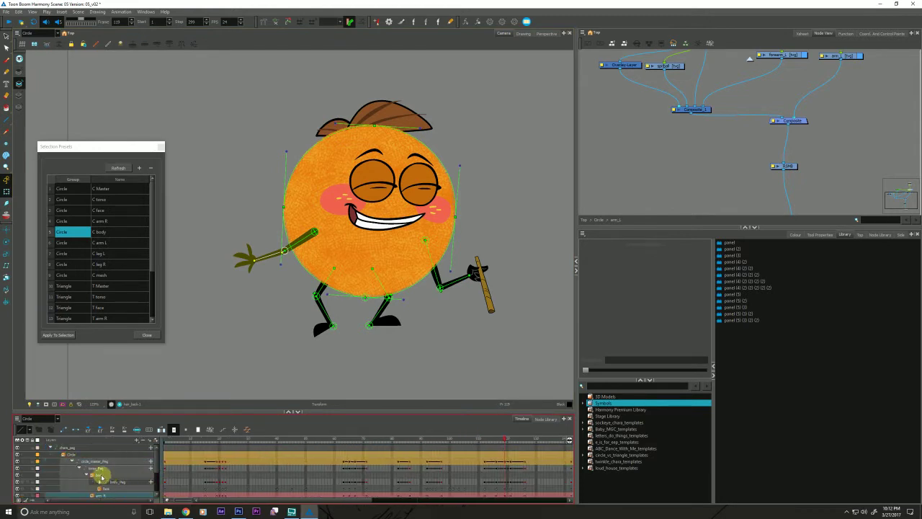
{"action": "left_click", "coordinate": [91, 475]}
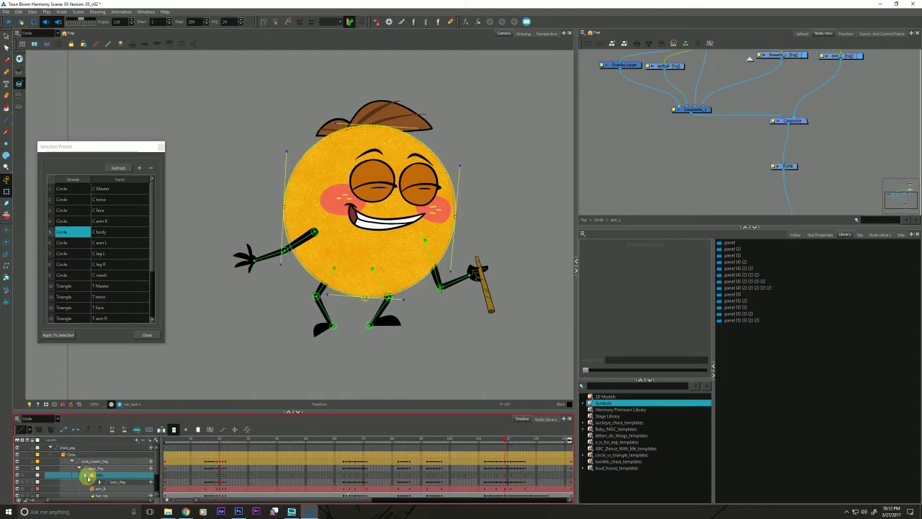
{"action": "left_click", "coordinate": [89, 476]}
{"action": "scroll", "coordinate": [159, 472], "scroll_direction": "down", "scroll_amount": 3}
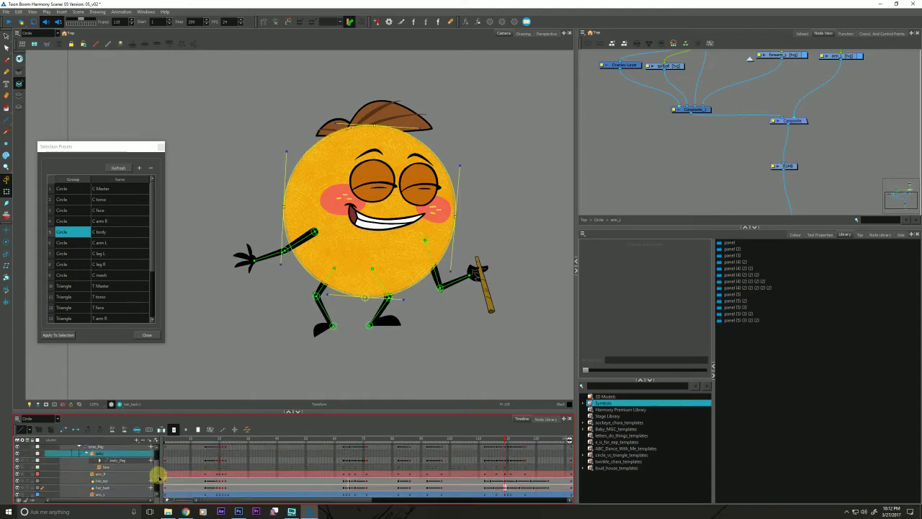
- Select arm_R at frame 116, bring the swing's keyframes into view and return to the start of the swing at frame 112
{"action": "left_click", "coordinate": [498, 469]}
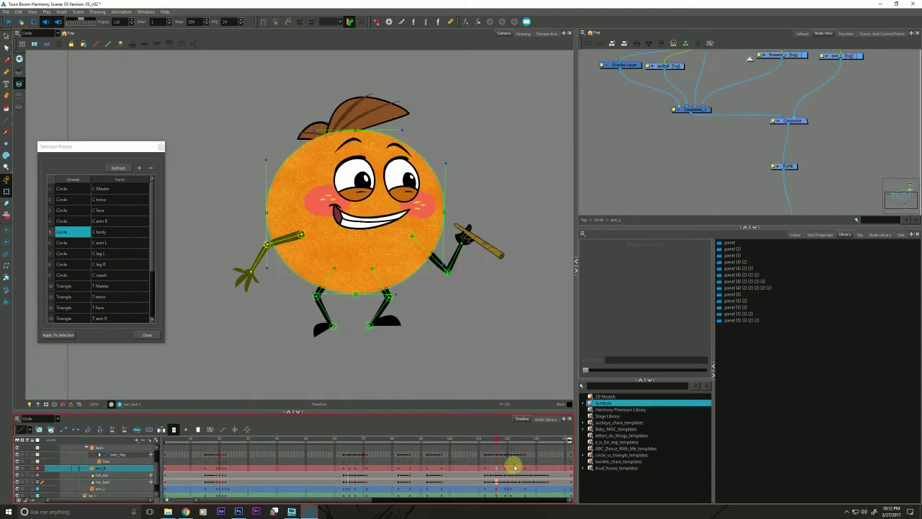
{"action": "left_click_drag", "start_coordinate": [482, 468], "coordinate": [355, 464]}
{"action": "key", "text": "comma"}
{"action": "key", "text": "comma"}
{"action": "key", "text": "comma"}
{"action": "key", "text": "comma"}
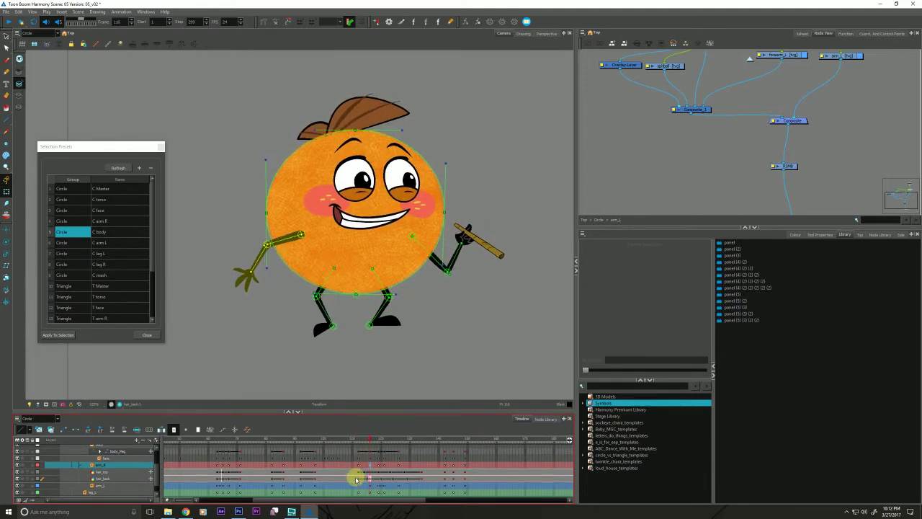
{"action": "left_click", "coordinate": [360, 438]}
{"action": "left_click", "coordinate": [358, 438]}
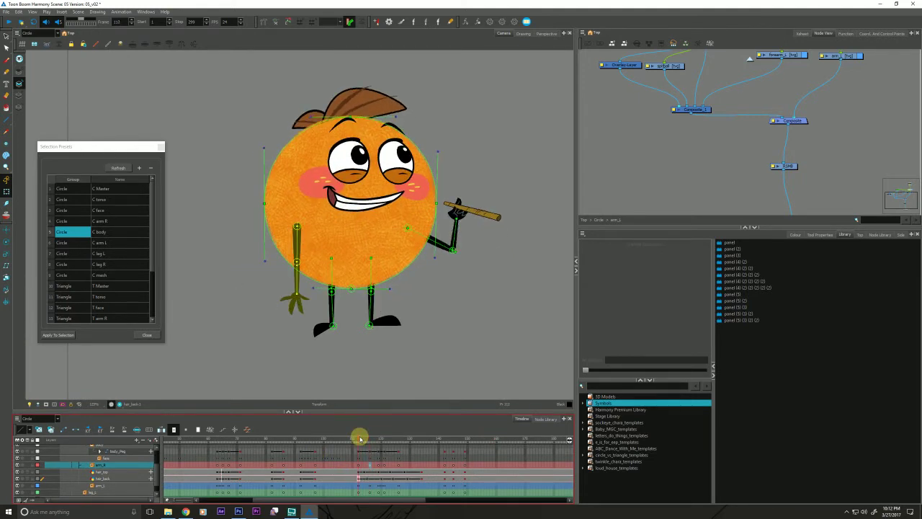
- Rotate the right hand and forearm inward at about frame 113 so they drag behind the upper arm
{"action": "left_click", "coordinate": [290, 302]}
{"action": "key", "text": "period"}
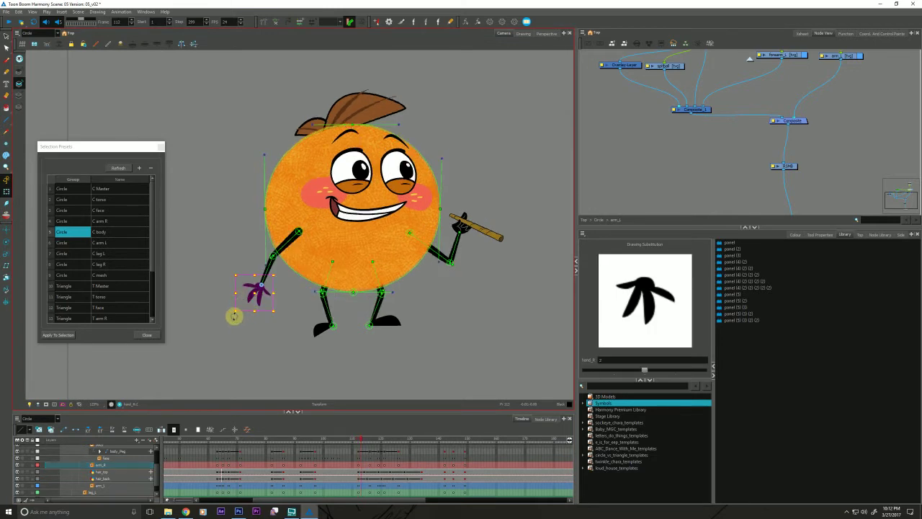
{"action": "left_click_drag", "start_coordinate": [234, 315], "coordinate": [250, 322]}
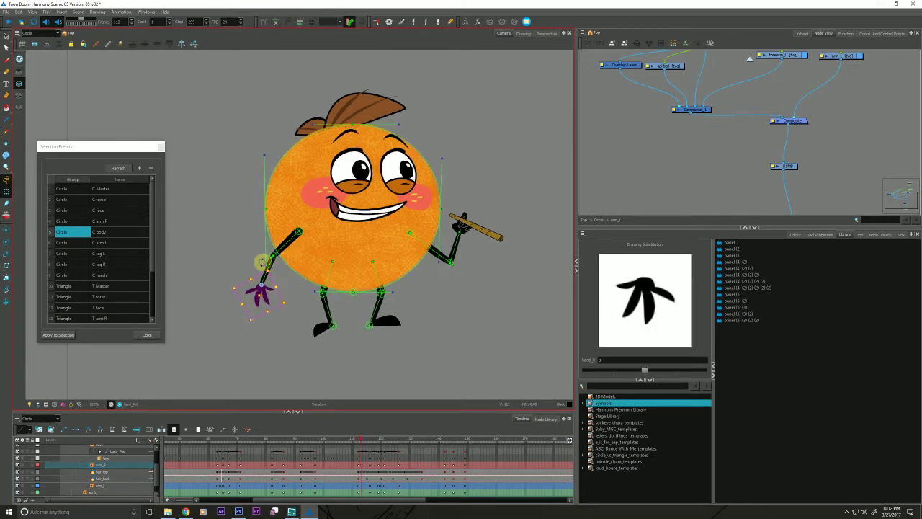
{"action": "left_click", "coordinate": [267, 267]}
{"action": "left_click_drag", "start_coordinate": [267, 271], "coordinate": [269, 276]}
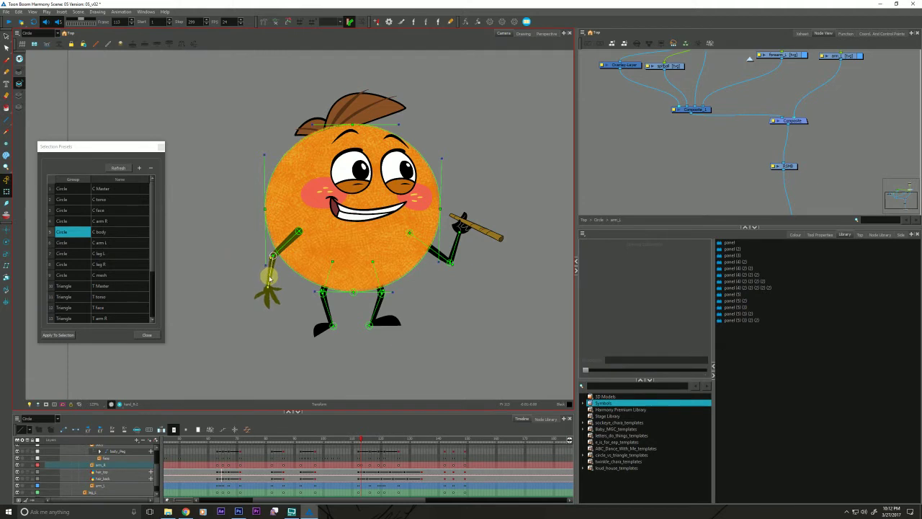
- Step through the swing from about frame 112 to frame 119 to check how the right hand drags behind the arm
{"action": "key", "text": "comma"}
{"action": "key", "text": "period"}
{"action": "key", "text": "period"}
{"action": "key", "text": "."}
{"action": "key", "text": "."}
{"action": "key", "text": "."}
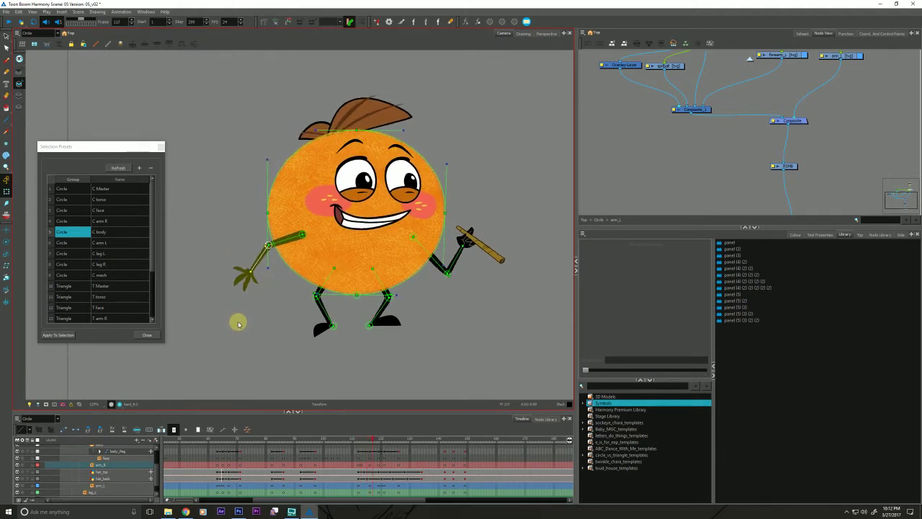
{"action": "key", "text": "."}
{"action": "key", "text": "."}
{"action": "key", "text": "."}
{"action": "key", "text": "."}
{"action": "key", "text": "."}
{"action": "key", "text": "."}
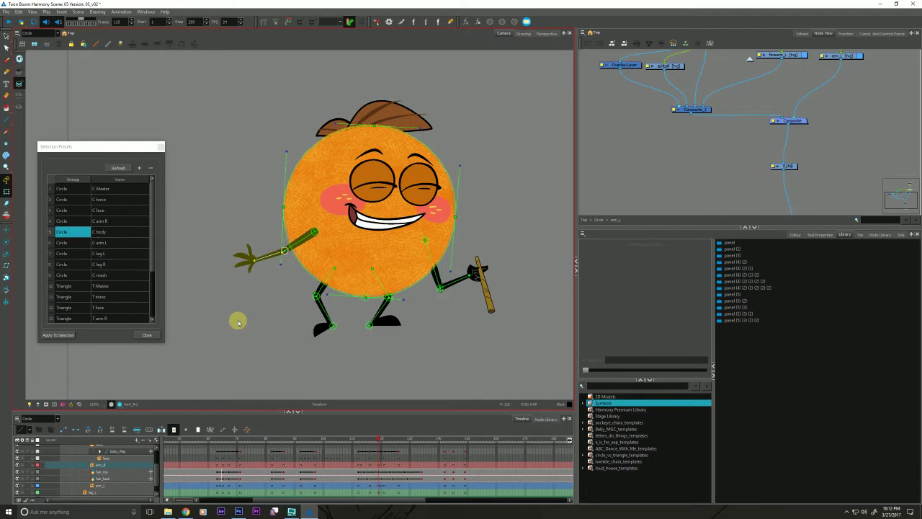
{"action": "key", "text": "."}
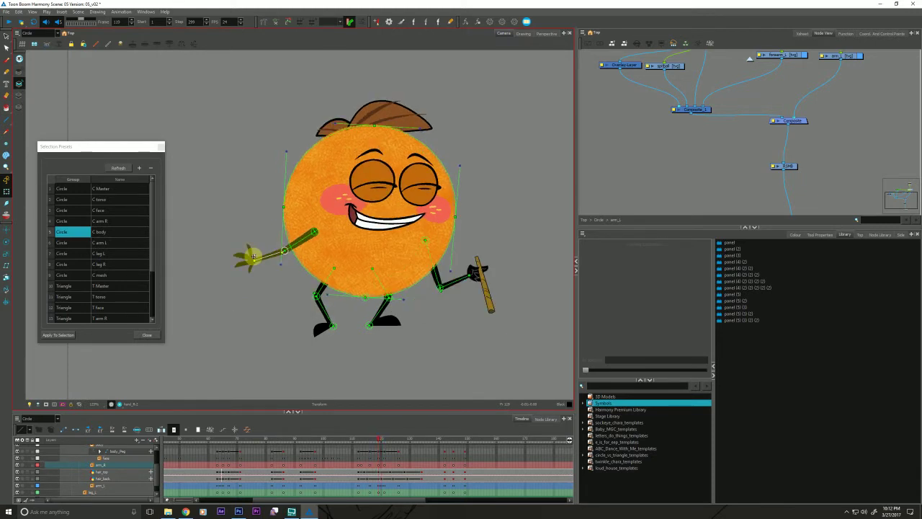
- Rotate the right hand slightly upward at frame 120 so it trails the downward arm swing
{"action": "key", "text": "."}
{"action": "key", "text": "."}
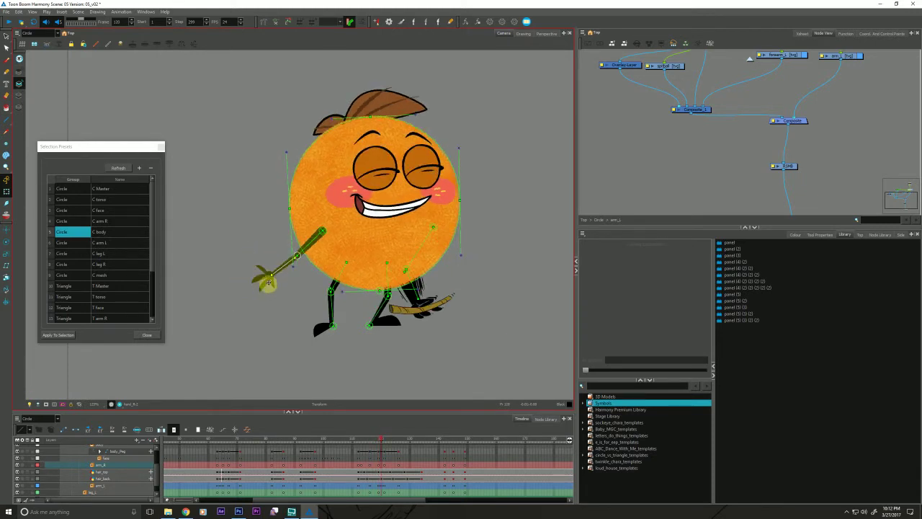
{"action": "left_click", "coordinate": [261, 276]}
{"action": "left_click_drag", "start_coordinate": [238, 298], "coordinate": [233, 282]}
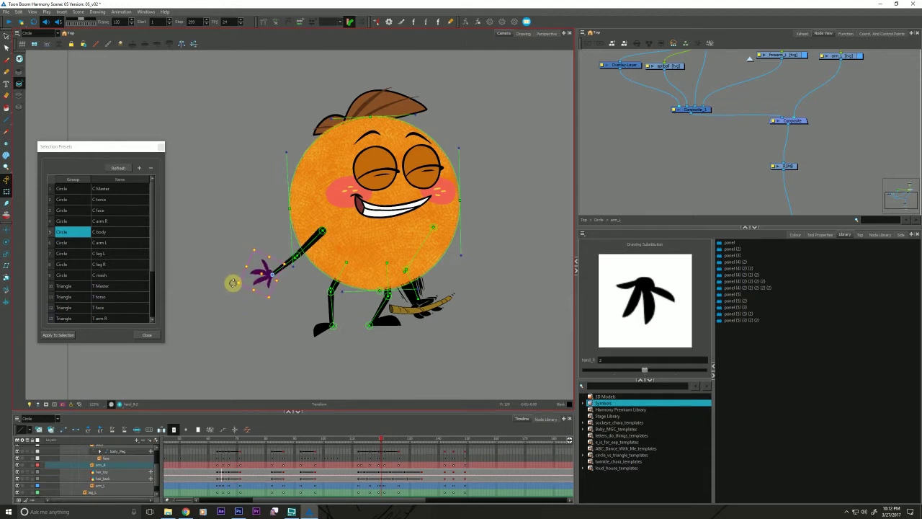
- Step through the frames from 120 to 126 to check how the right hand follows through and settles
{"action": "key", "text": "."}
{"action": "key", "text": "."}
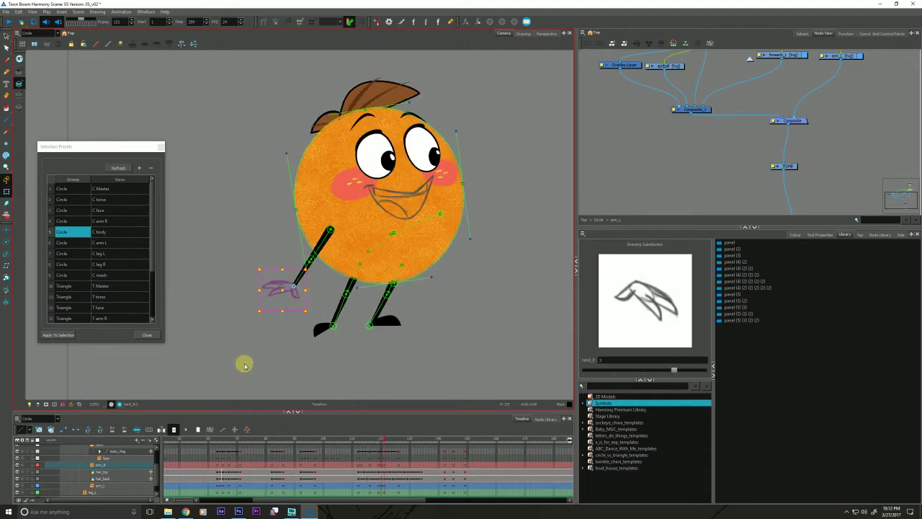
{"action": "key", "text": "."}
{"action": "key", "text": "."}
{"action": "key", "text": "."}
{"action": "key", "text": "."}
{"action": "key", "text": "."}
{"action": "key", "text": "."}
{"action": "key", "text": "."}
{"action": "key", "text": "."}
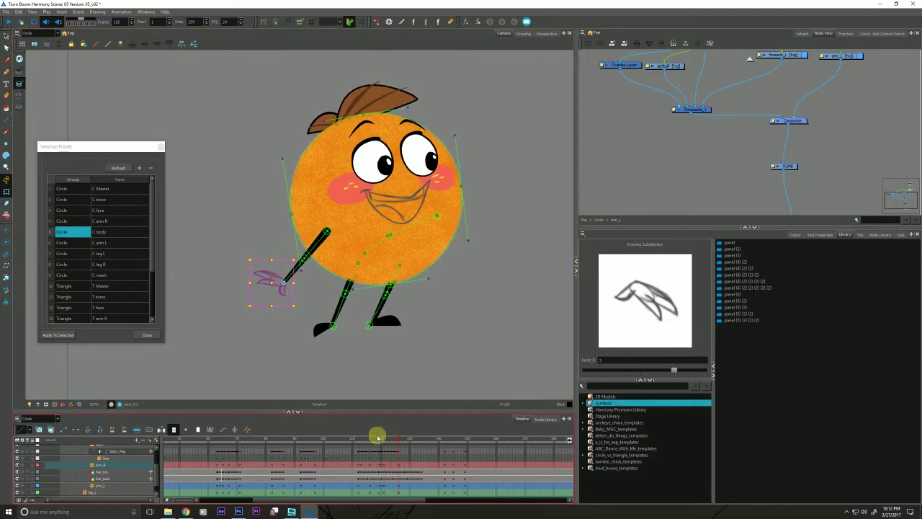
- Rotate the right hand slightly downward at frame 122 so it follows through after the arm swing
{"action": "left_click_drag", "start_coordinate": [377, 445], "coordinate": [382, 440]}
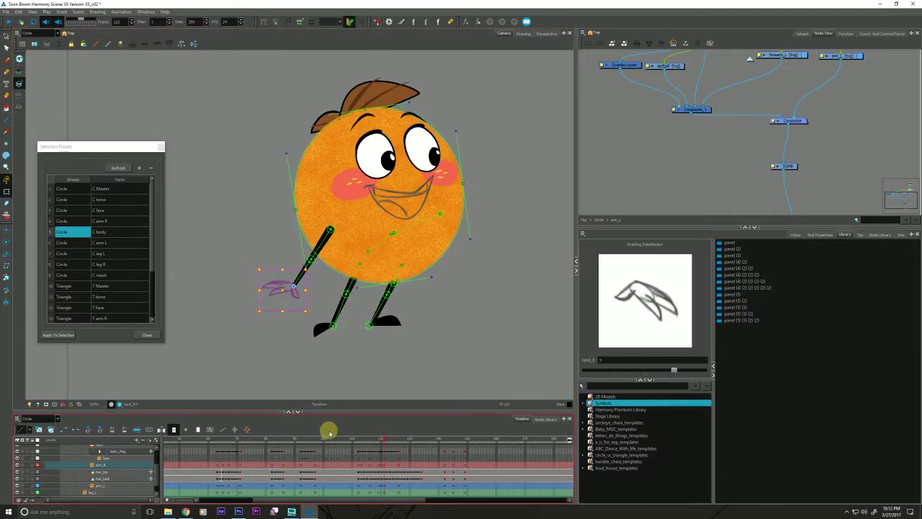
{"action": "key", "text": "o"}
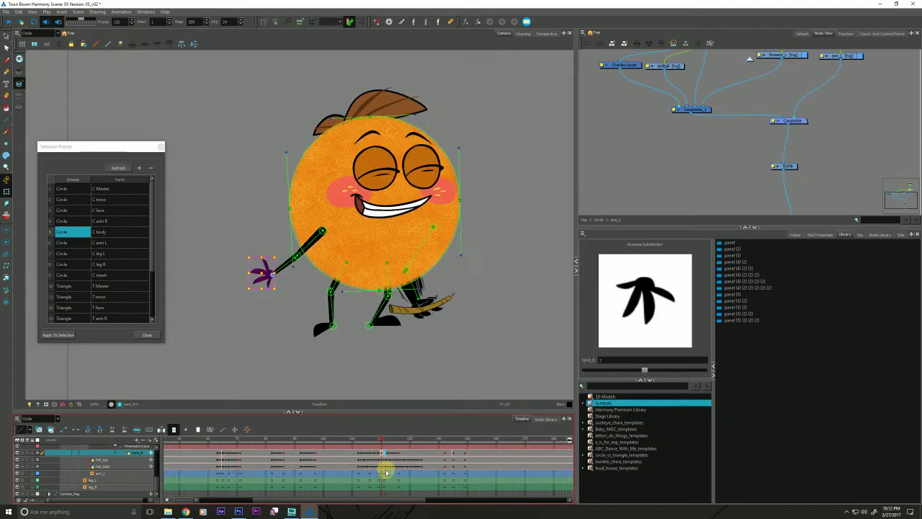
{"action": "key", "text": "."}
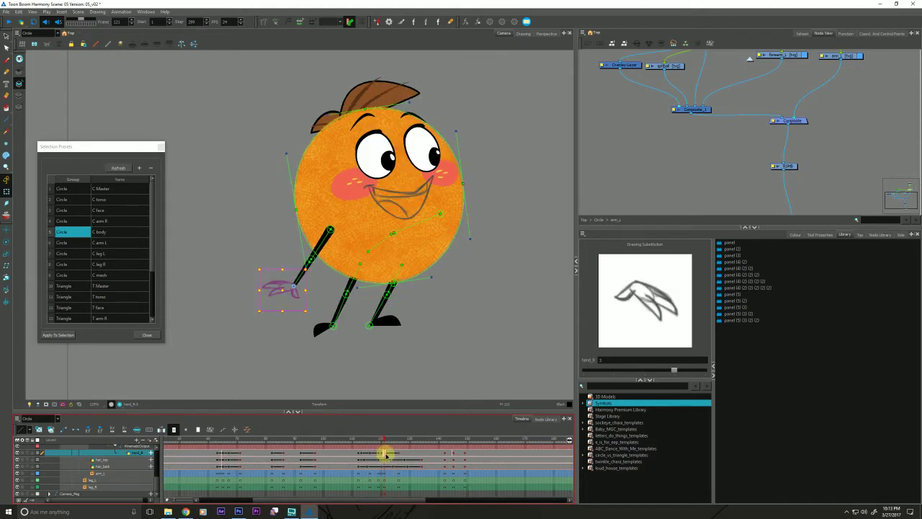
{"action": "left_click", "coordinate": [388, 454]}
{"action": "left_click", "coordinate": [249, 314]}
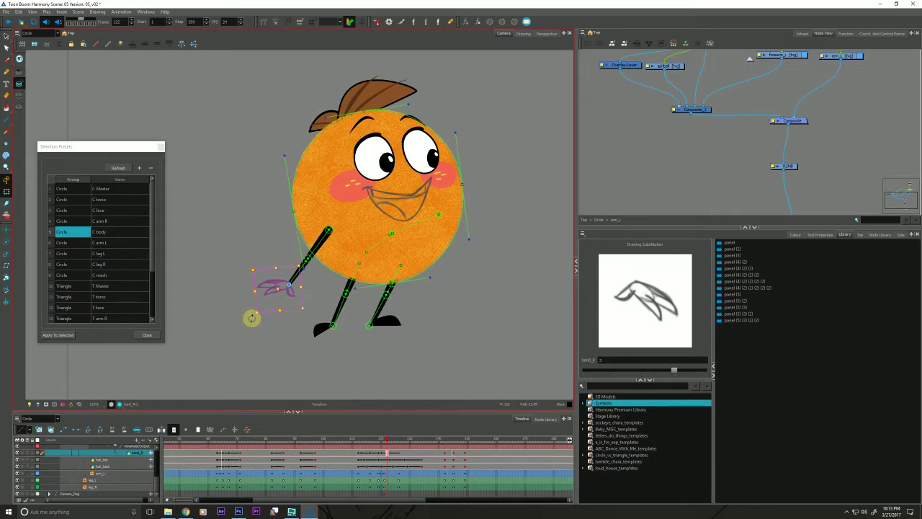
- Step through the frames around 120 to 122 to check the right hand's follow-through
{"action": "key", "text": "."}
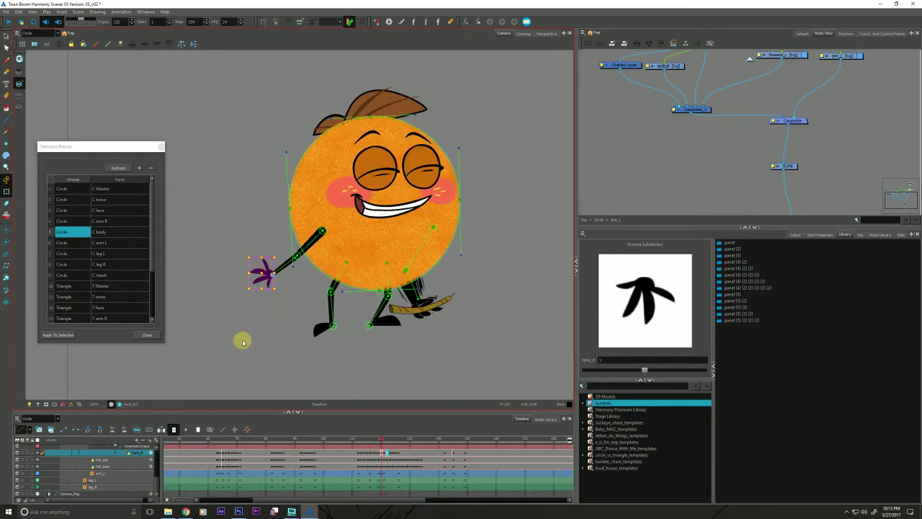
{"action": "key", "text": "."}
{"action": "key", "text": "."}
{"action": "key", "text": "."}
{"action": "key", "text": "."}
{"action": "mouse_move", "coordinate": [373, 438]}
{"action": "left_mouse_down"}
{"action": "mouse_move", "coordinate": [360, 443]}
{"action": "mouse_move", "coordinate": [382, 439]}
{"action": "left_mouse_up"}
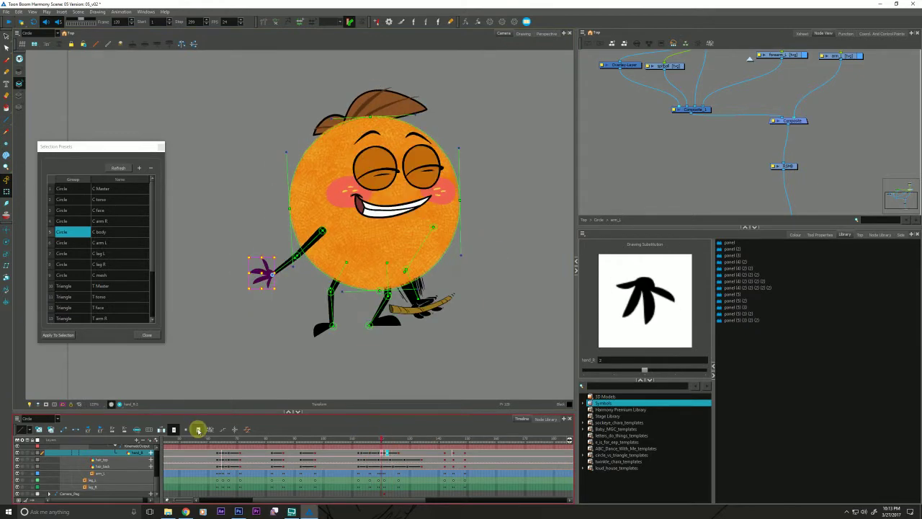
{"action": "key", "text": "."}
{"action": "key", "text": "."}
{"action": "key", "text": "."}
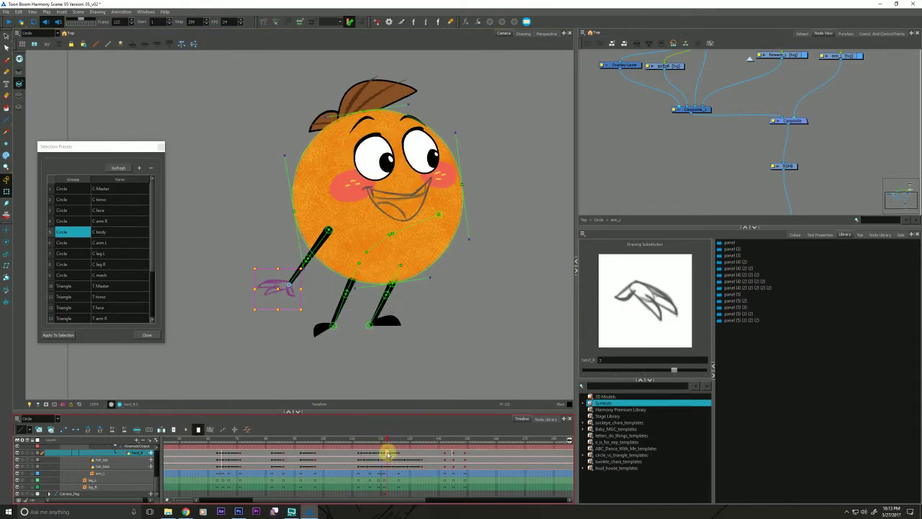
- Step from frame 121 to frame 124 to examine how the right hand settles
{"action": "left_click", "coordinate": [384, 453]}
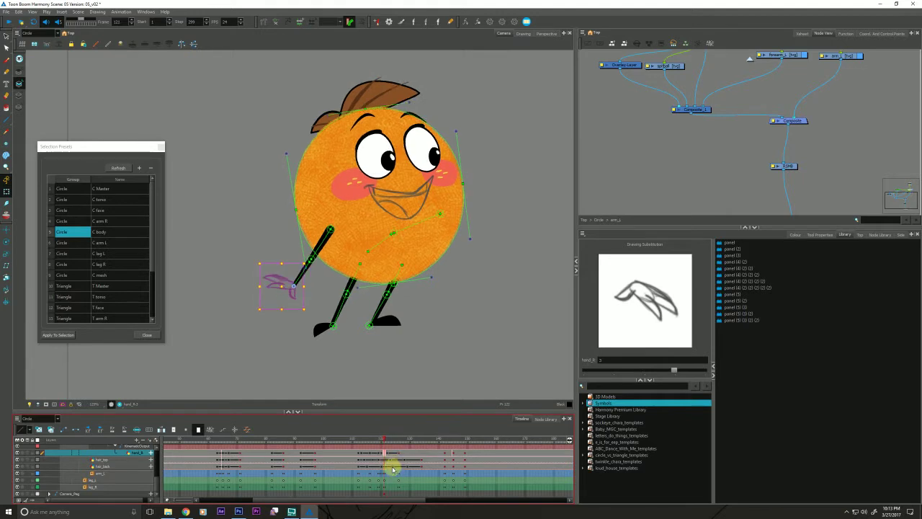
{"action": "key", "text": "."}
{"action": "key", "text": "."}
{"action": "key", "text": "."}
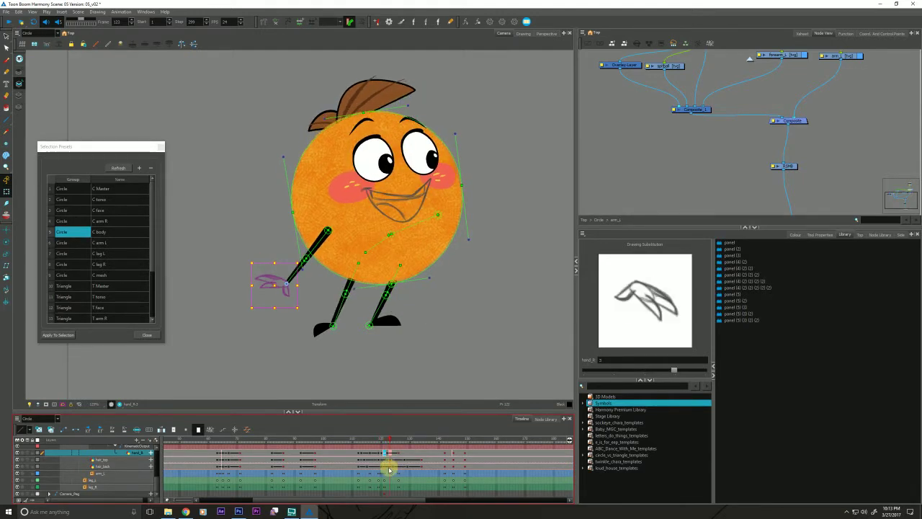
{"action": "mouse_move", "coordinate": [389, 470]}
{"action": "left_mouse_down"}
{"action": "mouse_move", "coordinate": [376, 461]}
{"action": "mouse_move", "coordinate": [376, 402]}
{"action": "mouse_move", "coordinate": [364, 449]}
{"action": "mouse_move", "coordinate": [375, 447]}
{"action": "mouse_move", "coordinate": [376, 482]}
{"action": "left_mouse_up"}
{"action": "key", "text": "period"}
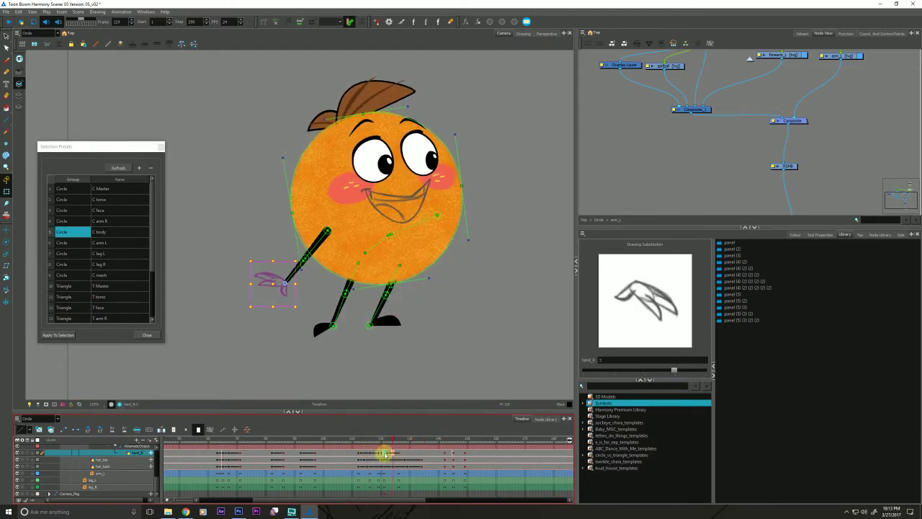
- Turn on onion skinning and rotate the right hand slightly downward at frame 121
{"action": "left_click", "coordinate": [385, 453]}
{"action": "key", "text": "comma"}
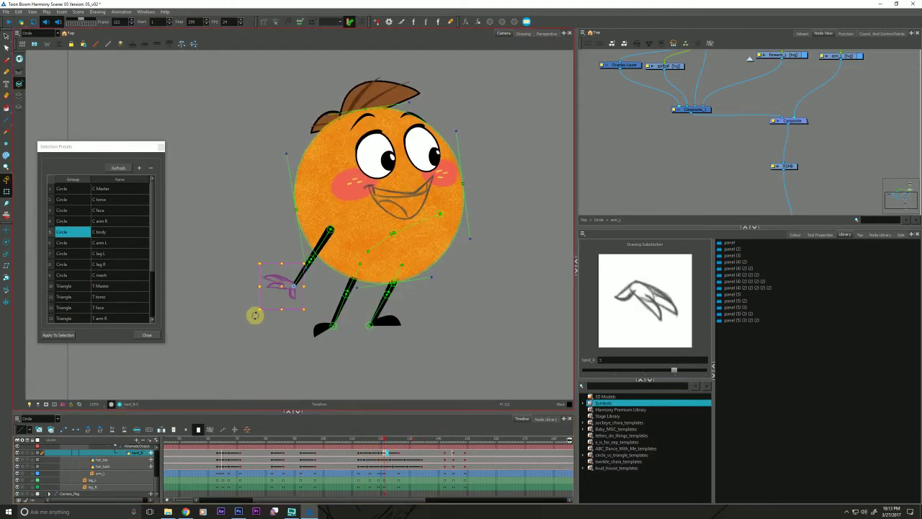
{"action": "key", "text": "comma"}
{"action": "key", "text": "period"}
{"action": "left_click", "coordinate": [7, 216]}
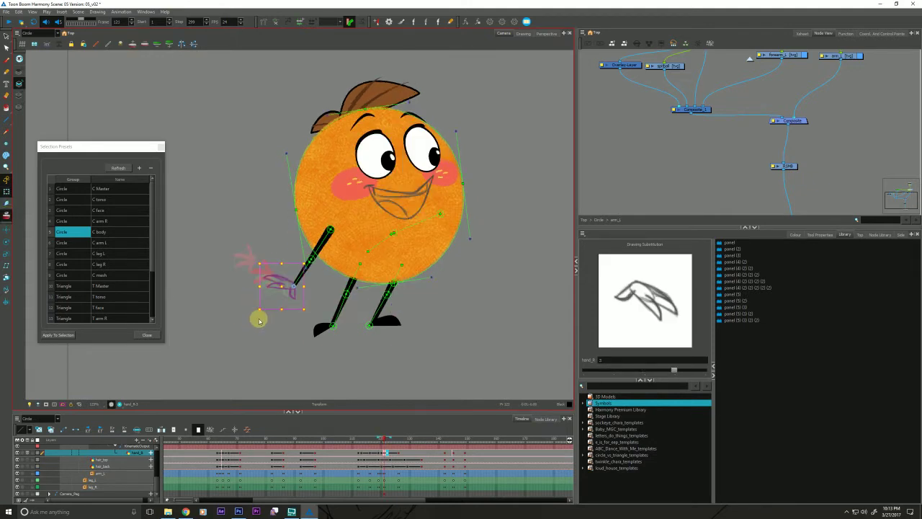
{"action": "left_click", "coordinate": [254, 312]}
{"action": "left_click_drag", "start_coordinate": [254, 312], "coordinate": [257, 318]}
- Rotate the right hand slightly downward at frame 126, comparing its pose with the preceding frames
{"action": "key", "text": "."}
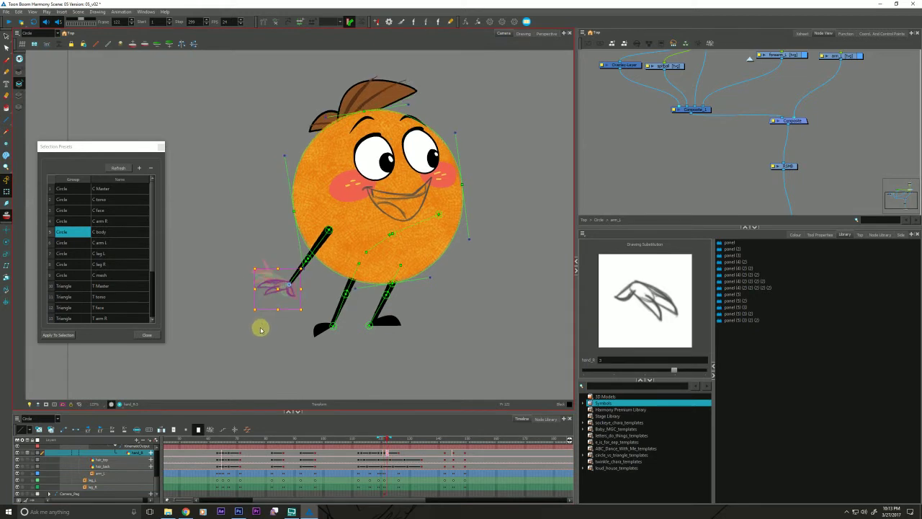
{"action": "key", "text": "."}
{"action": "key", "text": "."}
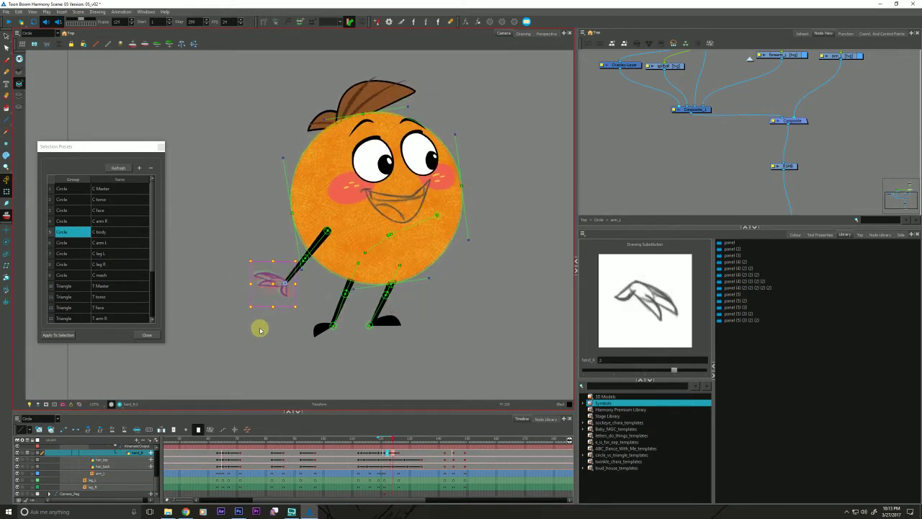
{"action": "key", "text": "."}
{"action": "key", "text": "."}
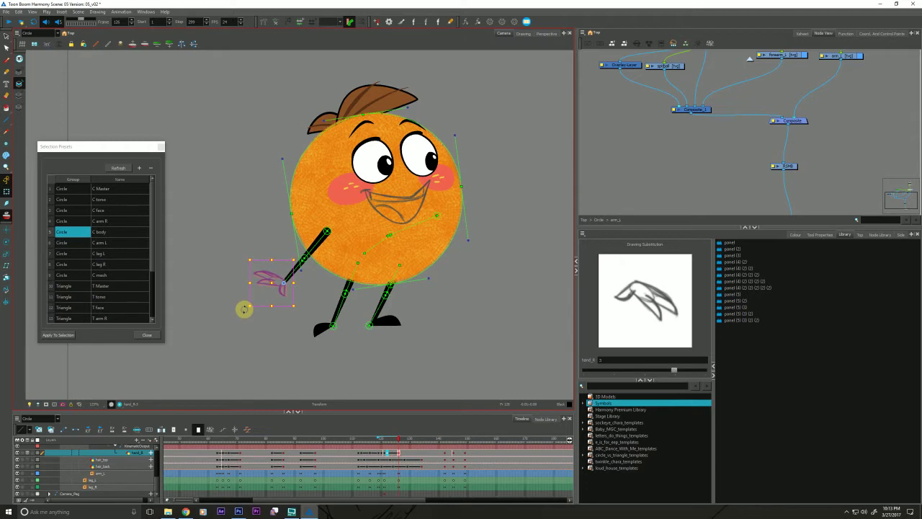
{"action": "key", "text": "comma"}
{"action": "key", "text": "comma"}
{"action": "key", "text": "comma"}
{"action": "key", "text": "comma"}
{"action": "key", "text": "comma"}
{"action": "key", "text": "comma"}
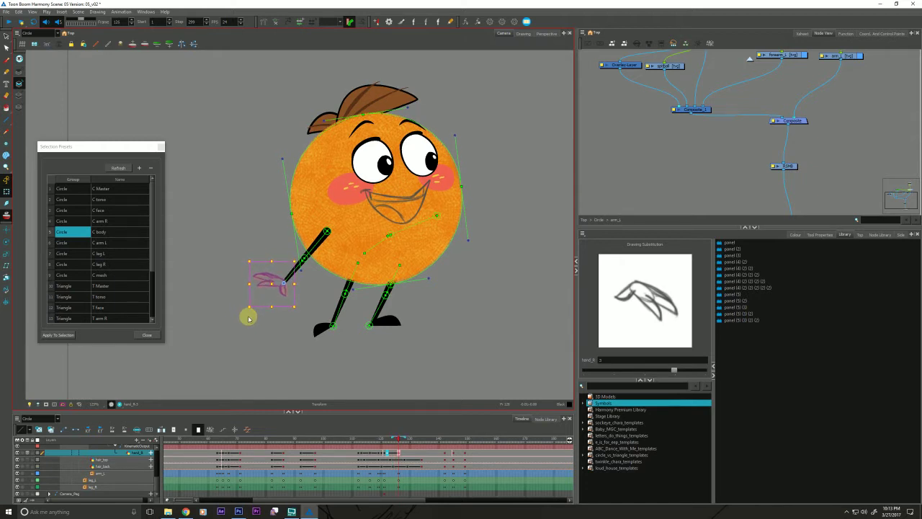
- Play the swing repeatedly from about frame 110 to judge the right hand's drag and follow-through
{"action": "left_click", "coordinate": [8, 22]}
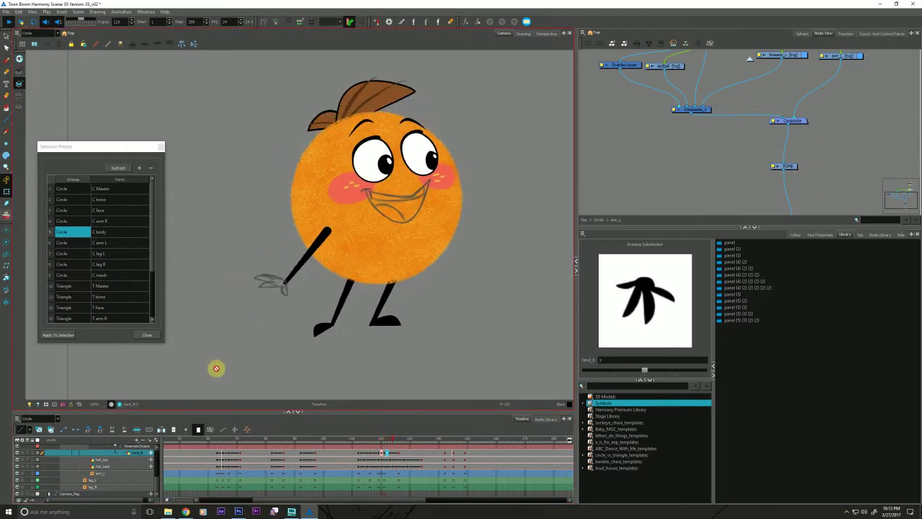
{"action": "left_click_drag", "start_coordinate": [349, 438], "coordinate": [362, 439]}
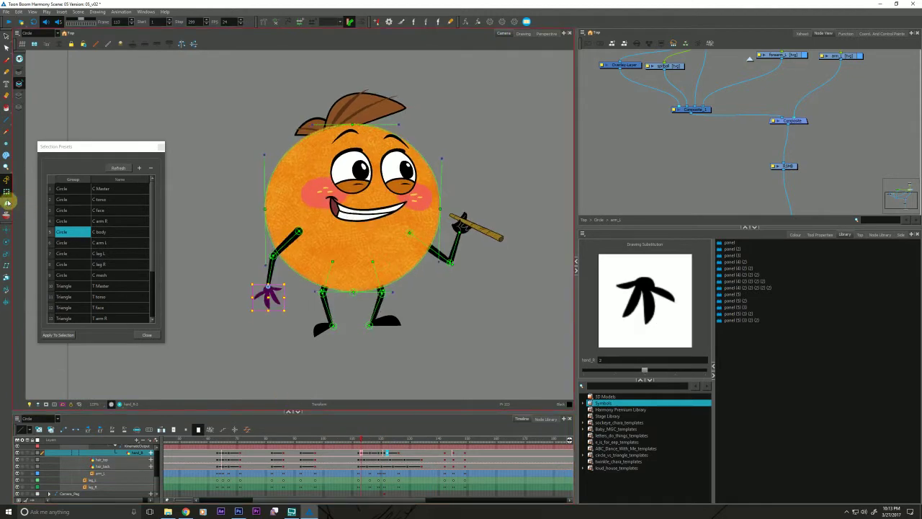
{"action": "key", "text": "shift+Return"}
{"action": "key", "text": "shift+Return"}
{"action": "left_click", "coordinate": [352, 438]}
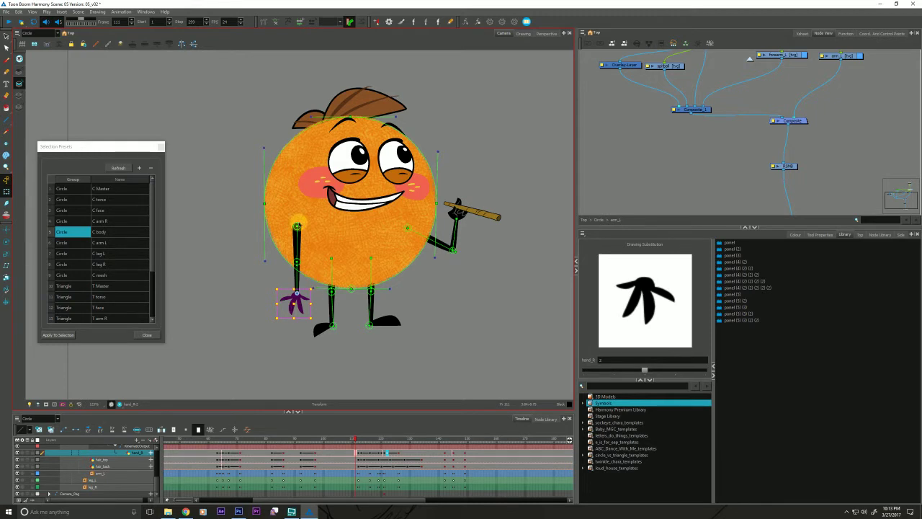
{"action": "key", "text": "space"}
{"action": "left_click_drag", "start_coordinate": [271, 317], "coordinate": [275, 319]}
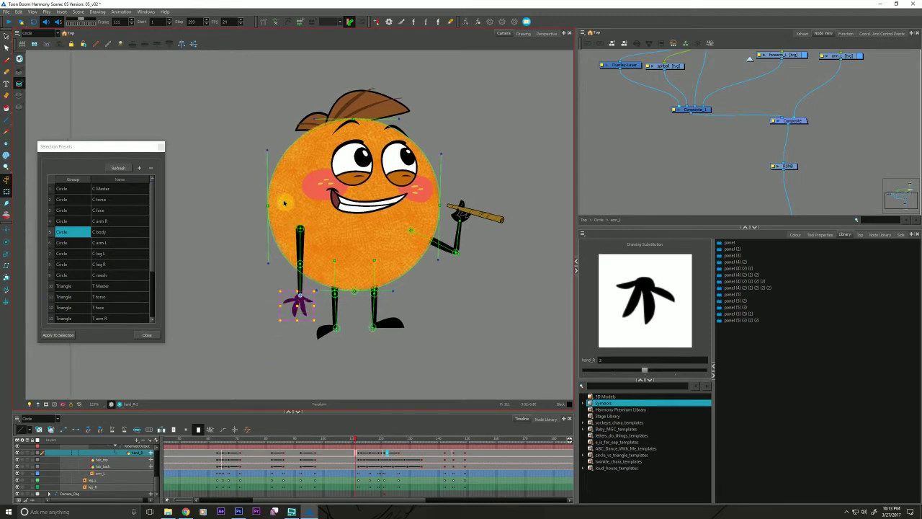
{"action": "key", "text": "shift+Return"}
{"action": "key", "text": "shift+Return"}
{"action": "left_click", "coordinate": [351, 438]}
{"action": "key", "text": "shift+Return"}
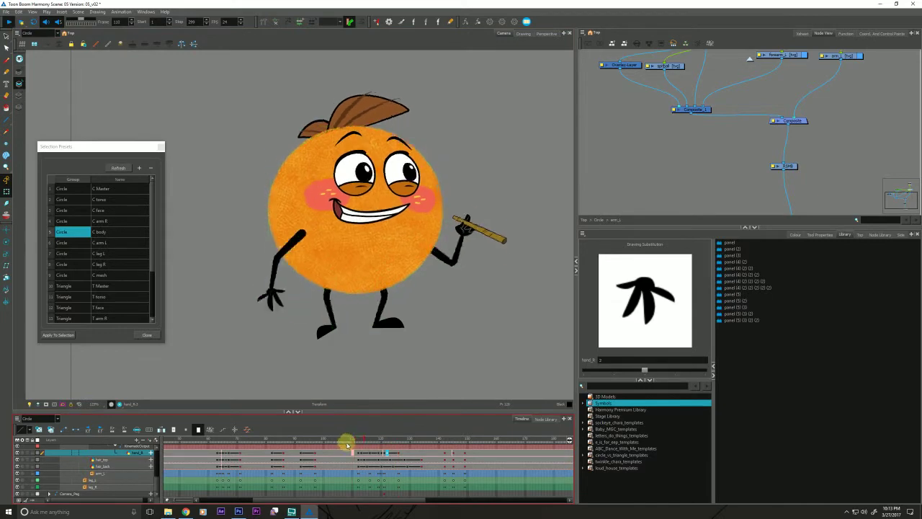
{"action": "left_click", "coordinate": [353, 439]}
{"action": "key", "text": "shift+Return"}
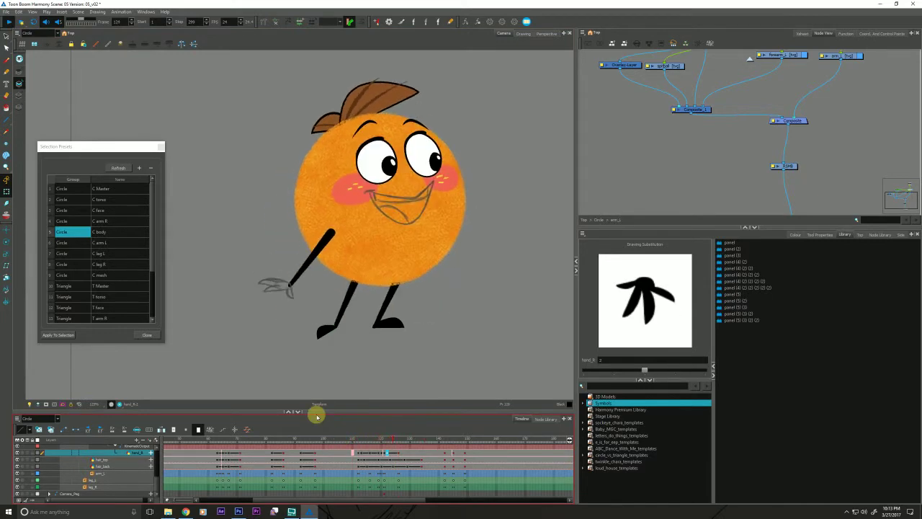
{"action": "key", "text": "shift+Return"}
- Select an eyebrow and step back and forth through frames 117 to 123 to check how it moves during the swing
{"action": "left_click", "coordinate": [360, 439]}
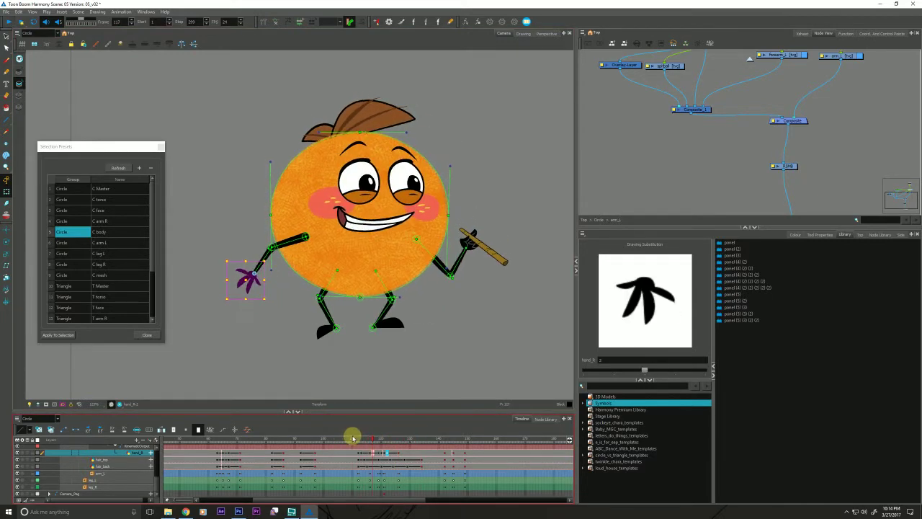
{"action": "key", "text": "period"}
{"action": "key", "text": "period"}
{"action": "key", "text": "period"}
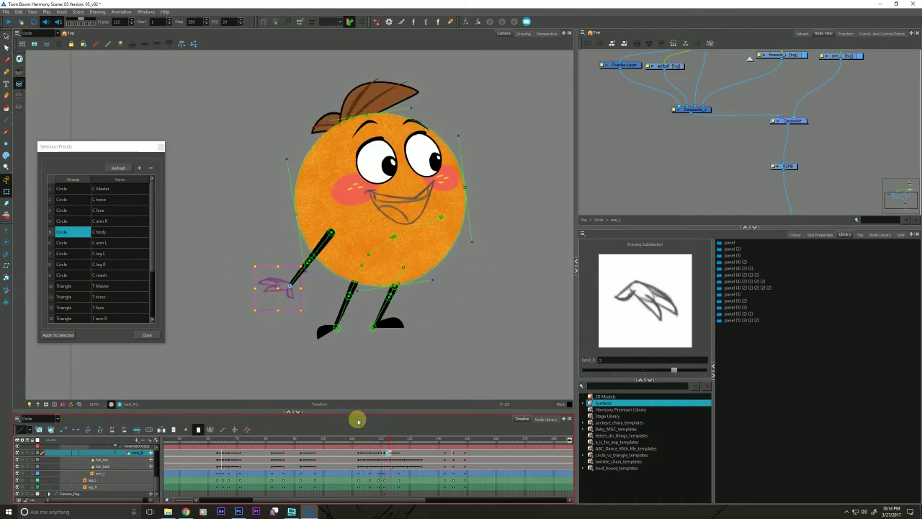
{"action": "left_click", "coordinate": [366, 127]}
{"action": "left_click_drag", "start_coordinate": [308, 302], "coordinate": [303, 308]}
{"action": "key", "text": "comma"}
{"action": "key", "text": "comma"}
{"action": "key", "text": "comma"}
{"action": "key", "text": "comma"}
{"action": "key", "text": "comma"}
{"action": "key", "text": "comma"}
{"action": "key", "text": "comma"}
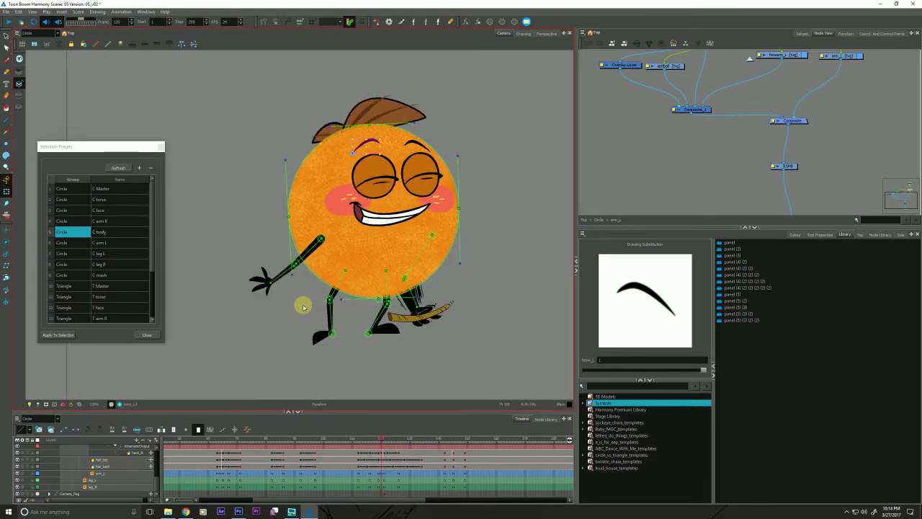
- Replay the swing from about frame 111 to judge the eyebrows' timing against the body
{"action": "left_click", "coordinate": [353, 440]}
{"action": "key", "text": "shift+Return"}
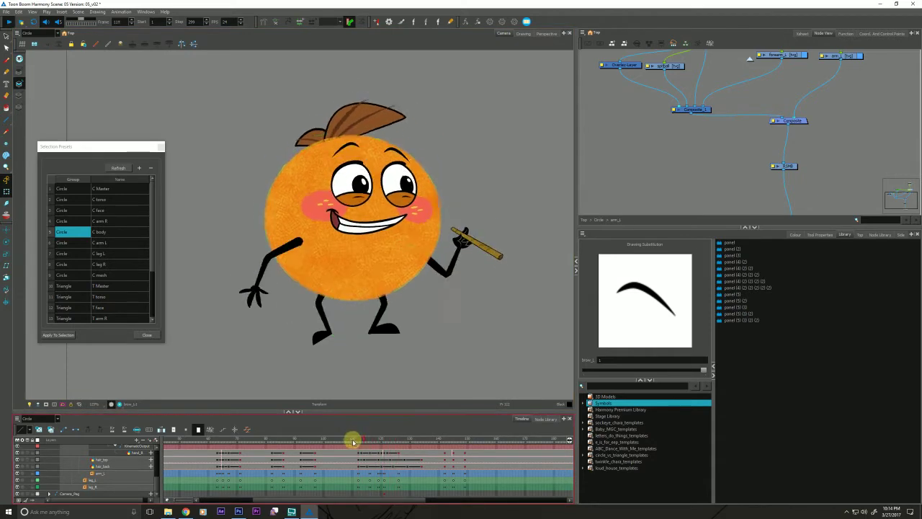
{"action": "left_click", "coordinate": [352, 440]}
{"action": "key", "text": "shift+Return"}
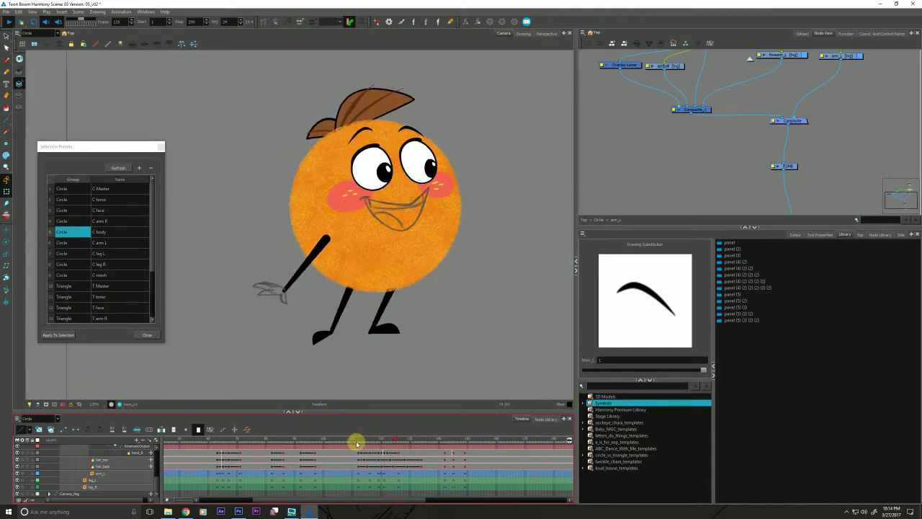
{"action": "key", "text": "shift+Return"}
- Select both eyebrows at frame 121 and move them slightly upward
{"action": "left_click", "coordinate": [383, 439]}
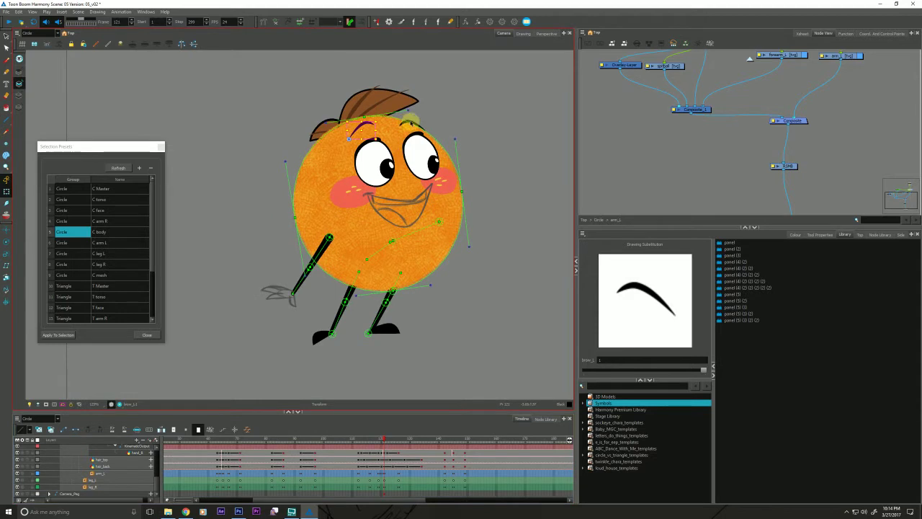
{"action": "left_click", "coordinate": [363, 444]}
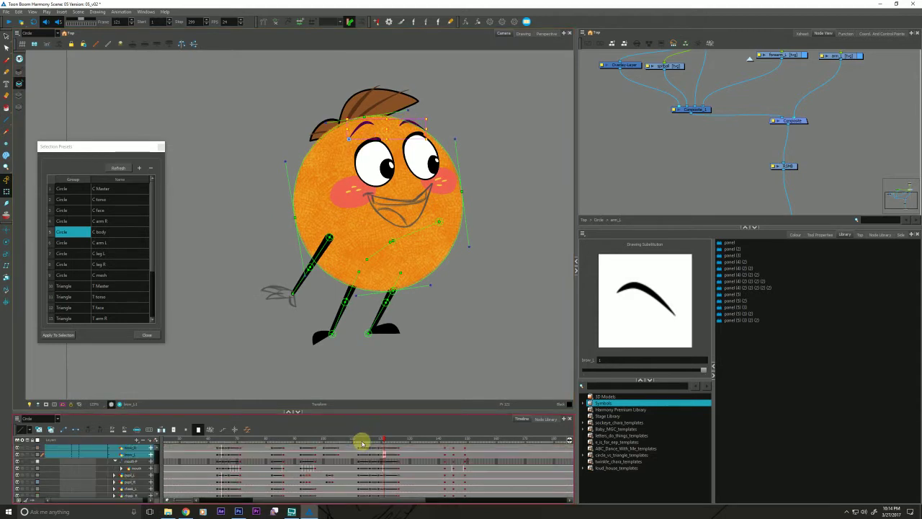
{"action": "left_click", "coordinate": [371, 465]}
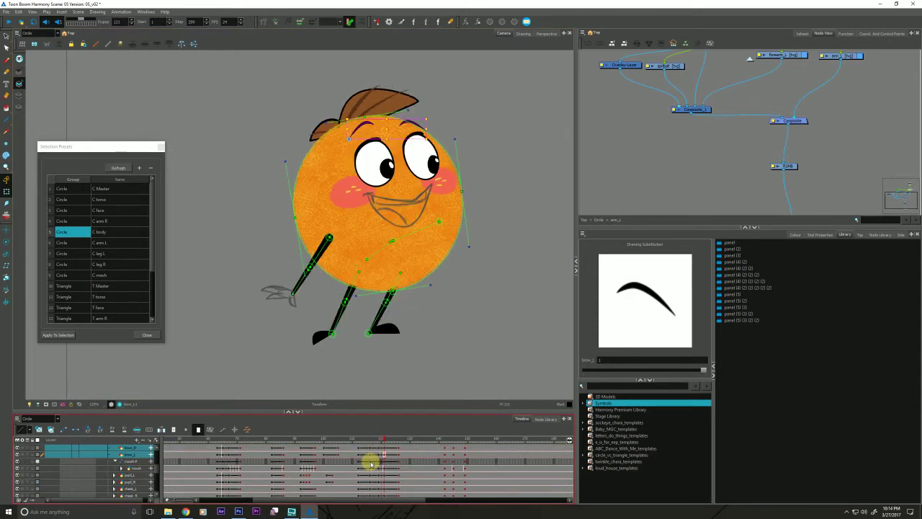
{"action": "left_click", "coordinate": [394, 128]}
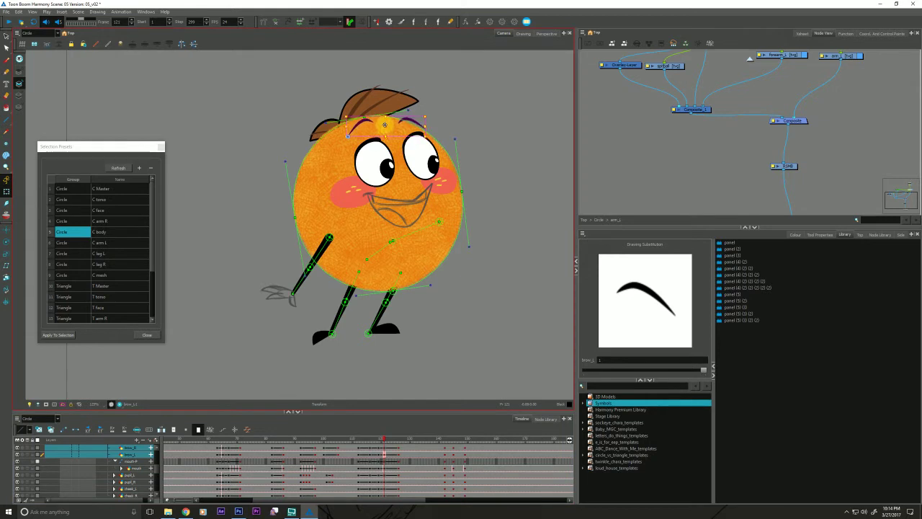
{"action": "key", "text": "period"}
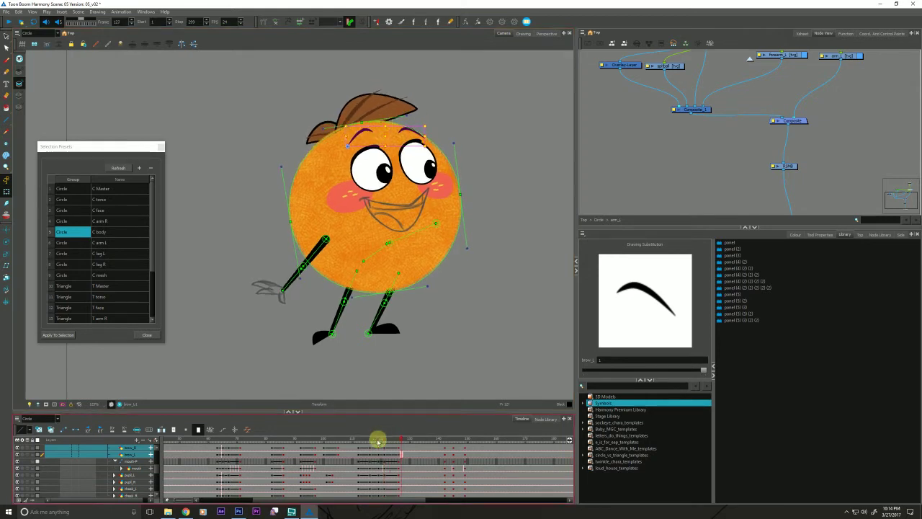
- Play and step through the swing from about frame 111 to check the eyebrows' overlapping motion
{"action": "left_click", "coordinate": [352, 440]}
{"action": "key", "text": "shift+Return"}
{"action": "left_click_drag", "start_coordinate": [371, 436], "coordinate": [353, 437]}
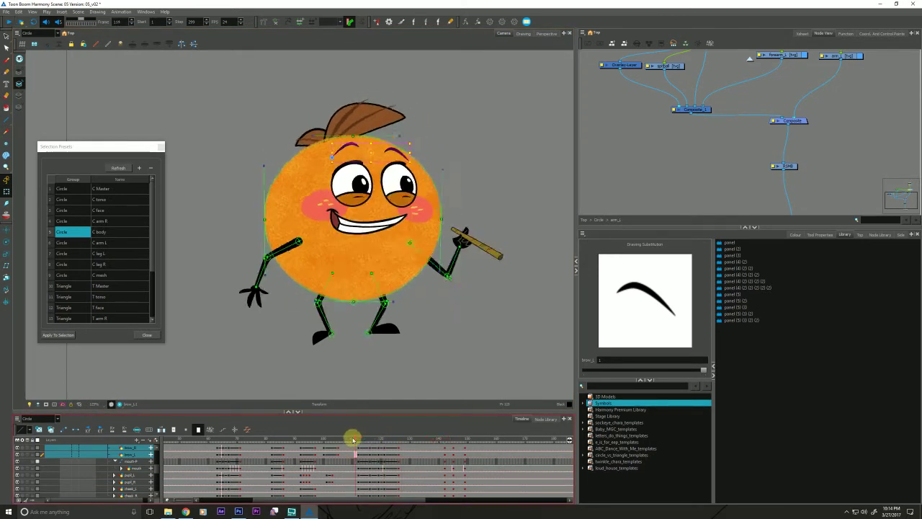
{"action": "key", "text": "period"}
{"action": "key", "text": "period"}
{"action": "key", "text": "period"}
{"action": "key", "text": "period"}
{"action": "key", "text": "period"}
{"action": "key", "text": "period"}
{"action": "key", "text": "period"}
{"action": "key", "text": "period"}
{"action": "key", "text": "period"}
{"action": "key", "text": "period"}
{"action": "key", "text": "period"}
{"action": "key", "text": "period"}
{"action": "key", "text": "period"}
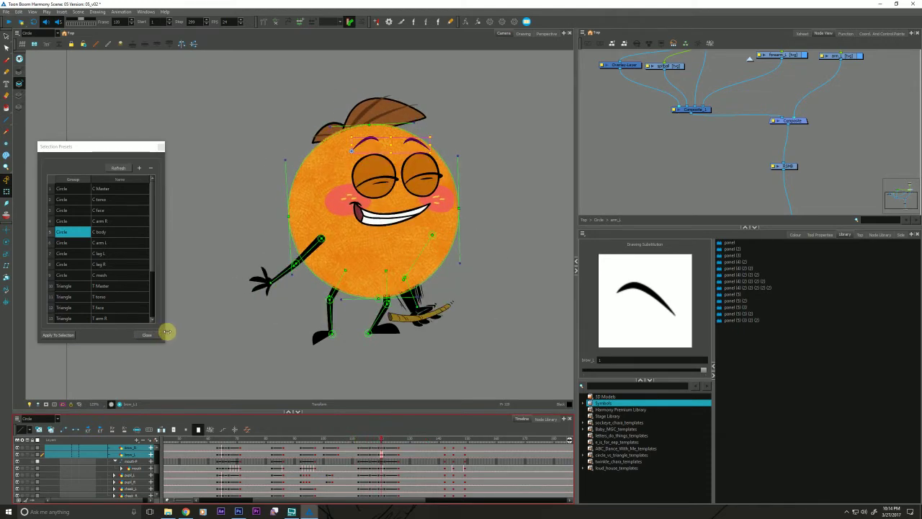
{"action": "left_click_drag", "start_coordinate": [362, 437], "coordinate": [346, 430]}
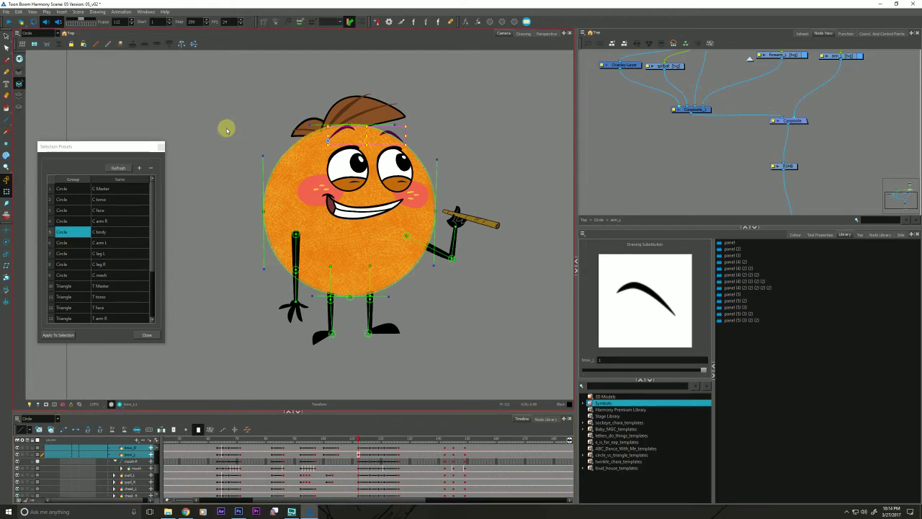
- Select the left eyebrow's cells from frame 116 to about 122 and replay the swing to check its motion
{"action": "left_click", "coordinate": [360, 455]}
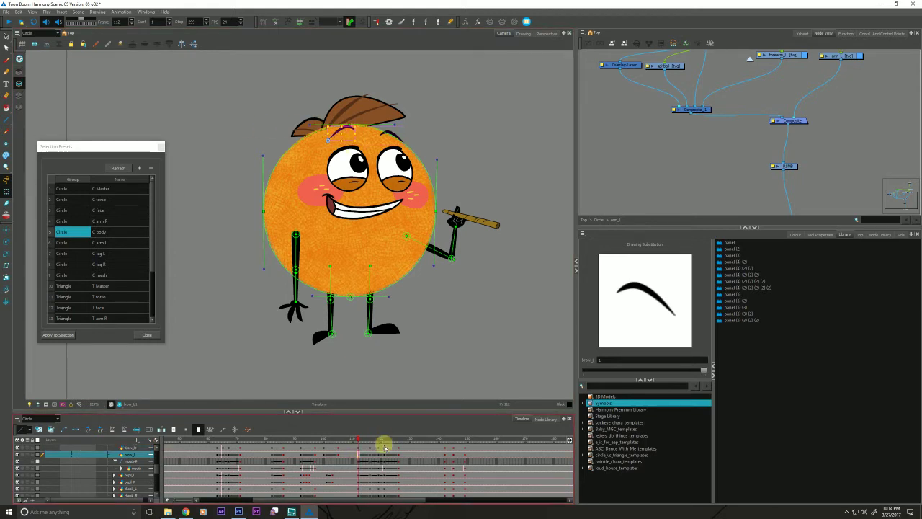
{"action": "left_click", "coordinate": [369, 455]}
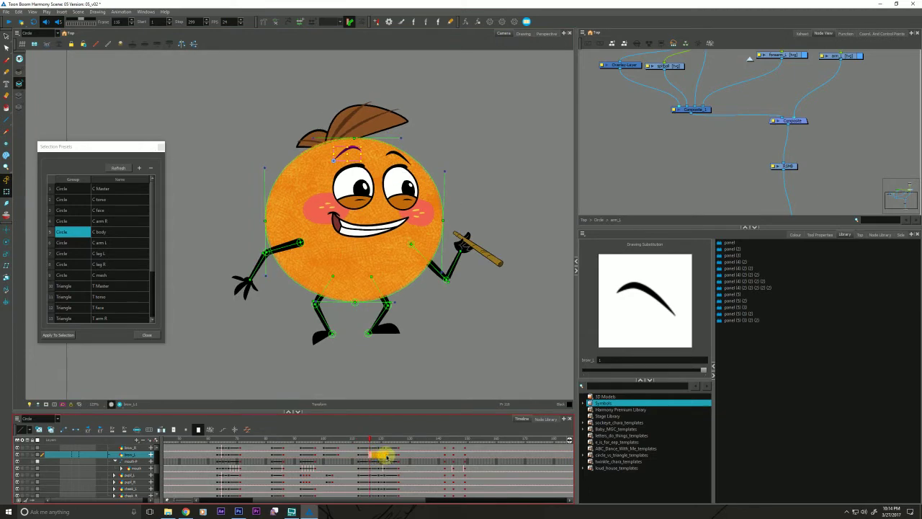
{"action": "left_click", "coordinate": [387, 456], "text": "shift"}
{"action": "left_click", "coordinate": [355, 438]}
{"action": "key", "text": "shift+Return"}
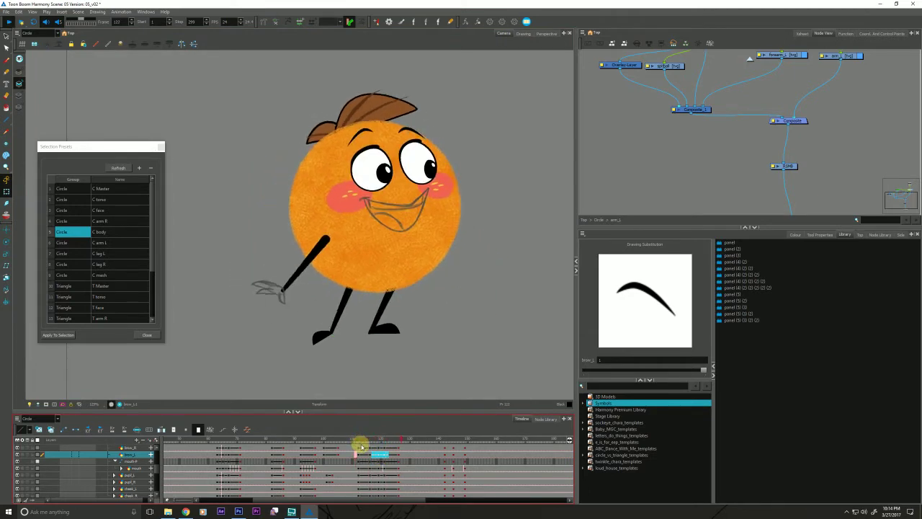
{"action": "left_click", "coordinate": [361, 439]}
{"action": "left_click_drag", "start_coordinate": [233, 345], "coordinate": [237, 337]}
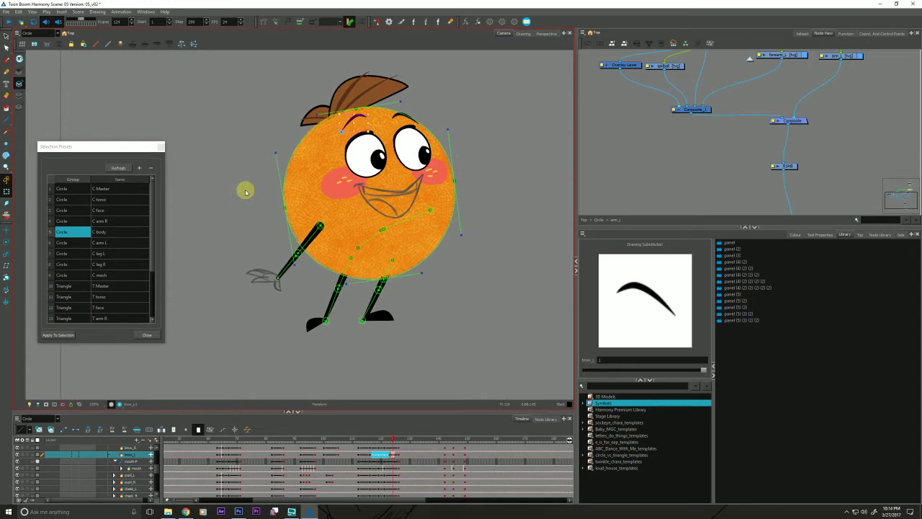
{"action": "left_click", "coordinate": [360, 438]}
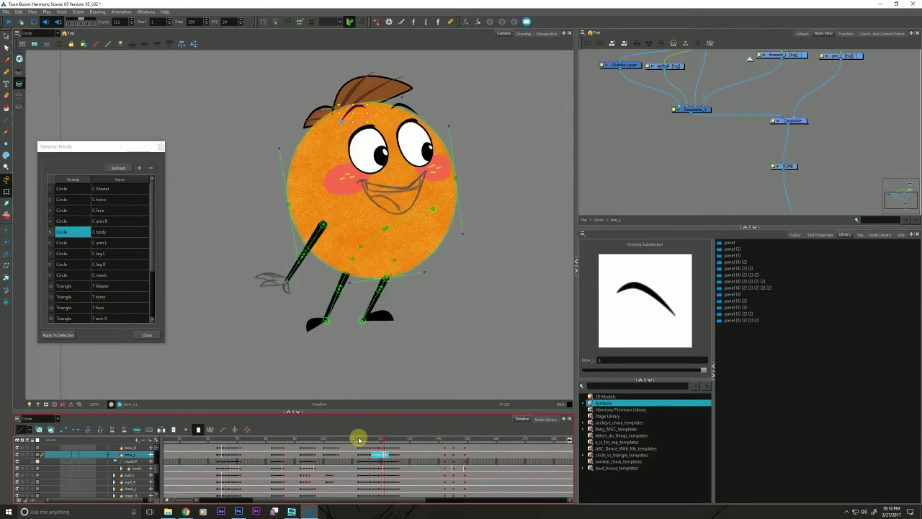
{"action": "key", "text": "Escape"}
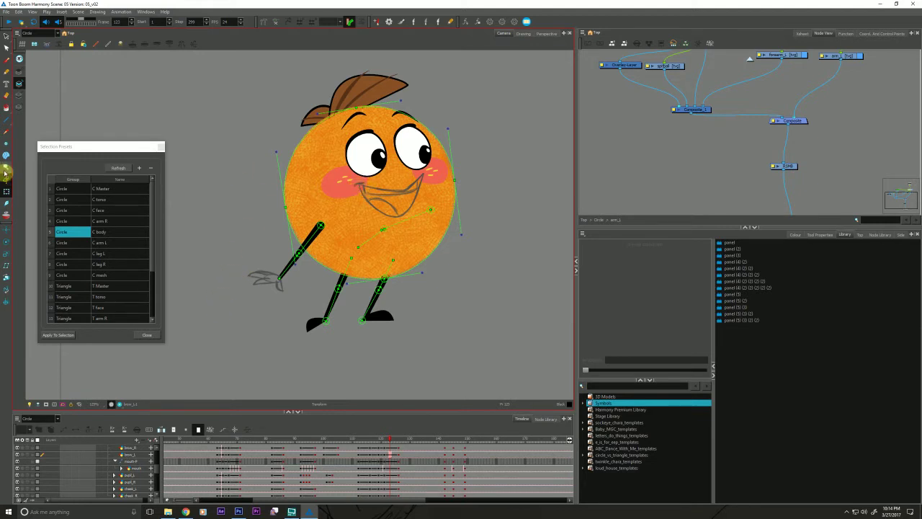
- Open the mouth drawing in isolation at frame 123 and step back to frame 120 to compare the mouth shapes
{"action": "left_click", "coordinate": [379, 192]}
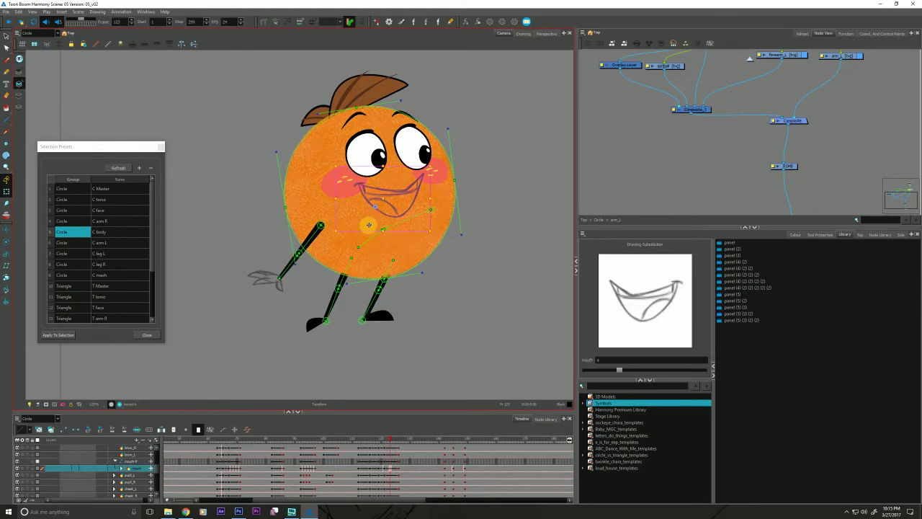
{"action": "left_click", "coordinate": [493, 290]}
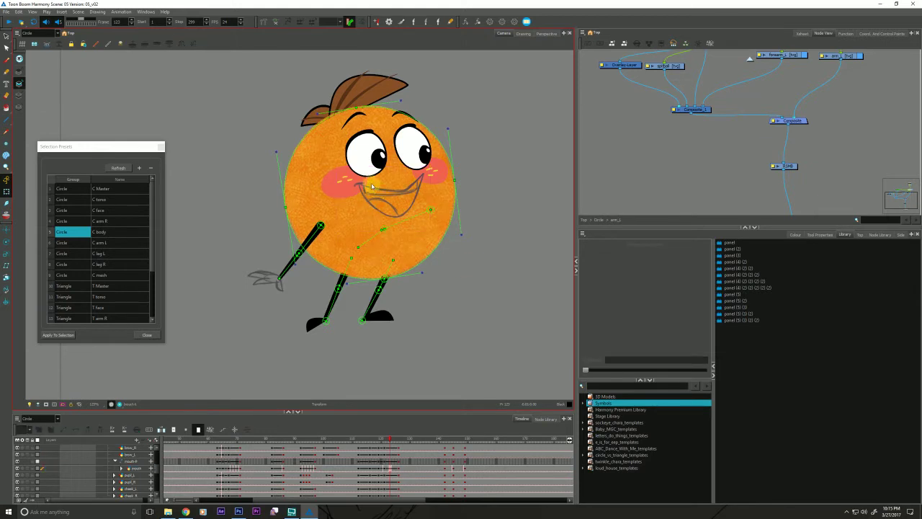
{"action": "left_click", "coordinate": [383, 199]}
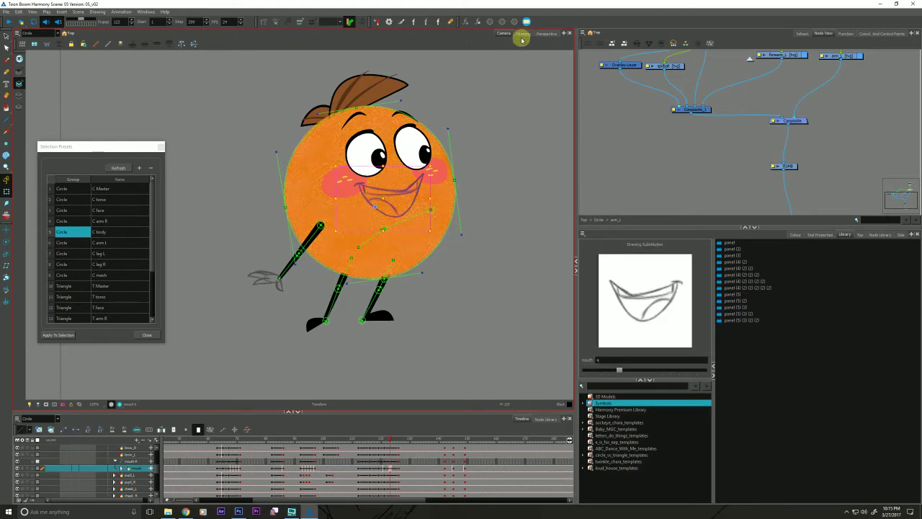
{"action": "left_click", "coordinate": [519, 34]}
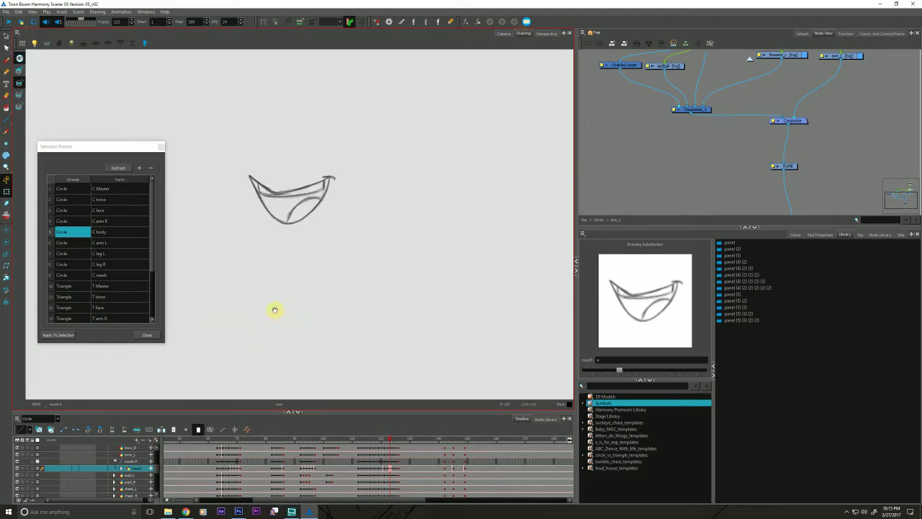
{"action": "scroll", "coordinate": [360, 477], "scroll_direction": "up", "scroll_amount": 2}
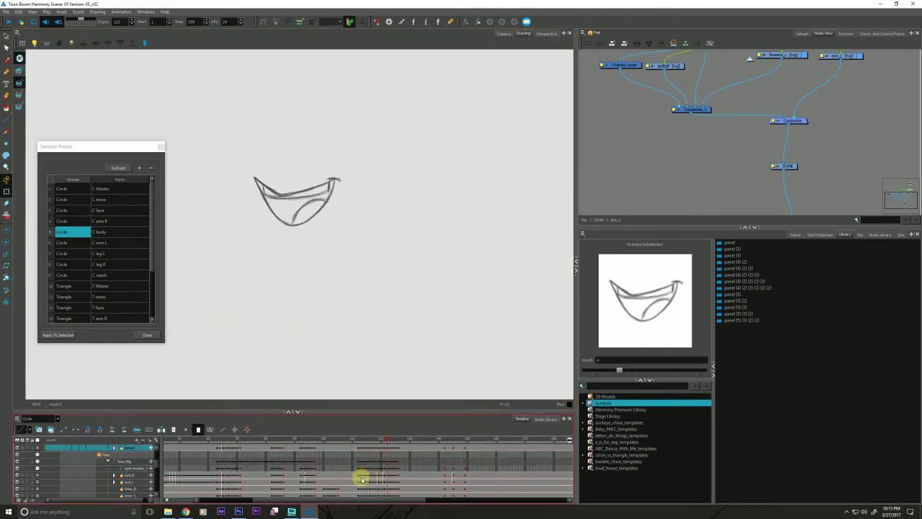
{"action": "key", "text": "comma"}
{"action": "key", "text": "comma"}
{"action": "key", "text": "period"}
{"action": "key", "text": "comma"}
{"action": "key", "text": "period"}
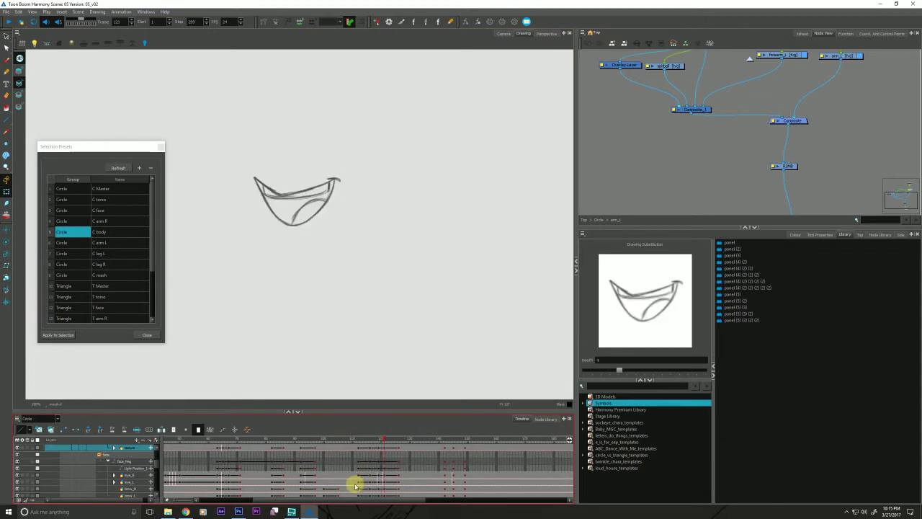
{"action": "key", "text": "comma"}
{"action": "key", "text": "period"}
{"action": "key", "text": "comma"}
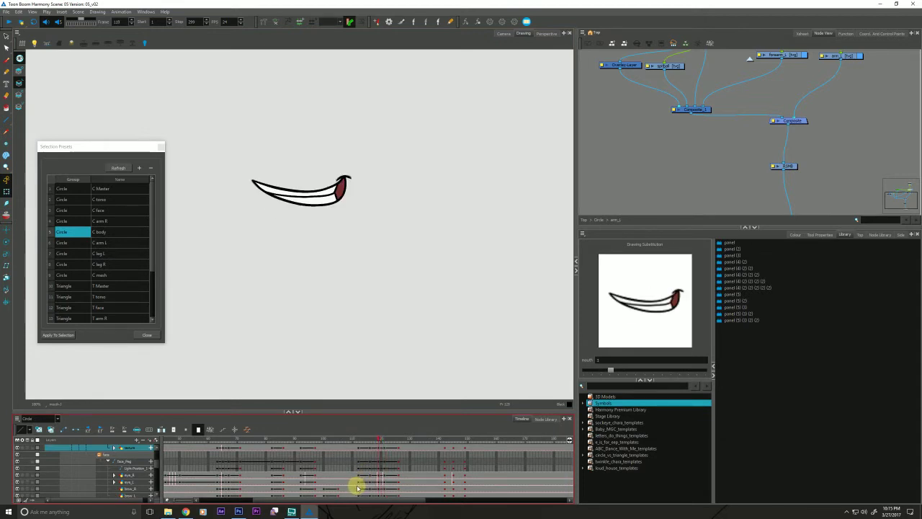
- Compare the mouth change between frames 120 and 121 on the full character, ending on the isolated drawing at frame 120
{"action": "left_click", "coordinate": [502, 35]}
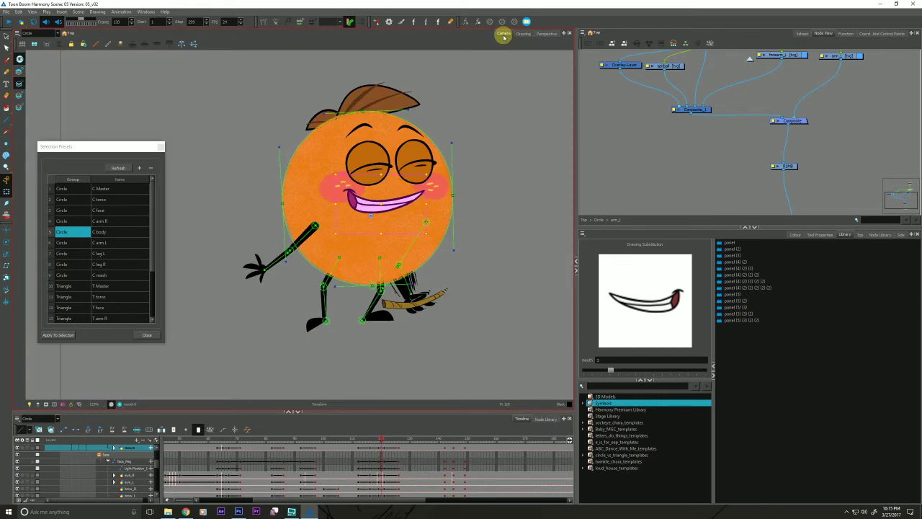
{"action": "key", "text": "comma"}
{"action": "key", "text": "period"}
{"action": "key", "text": "period"}
{"action": "left_click", "coordinate": [522, 34]}
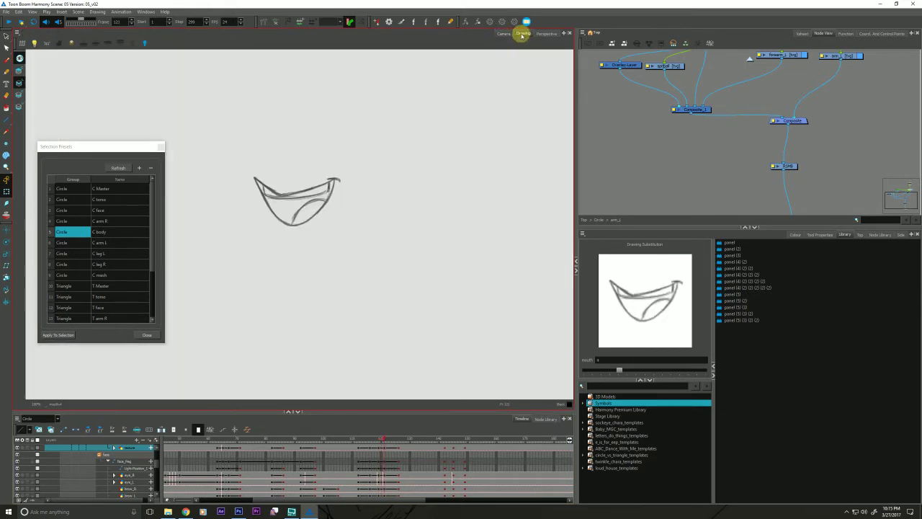
{"action": "key", "text": "comma"}
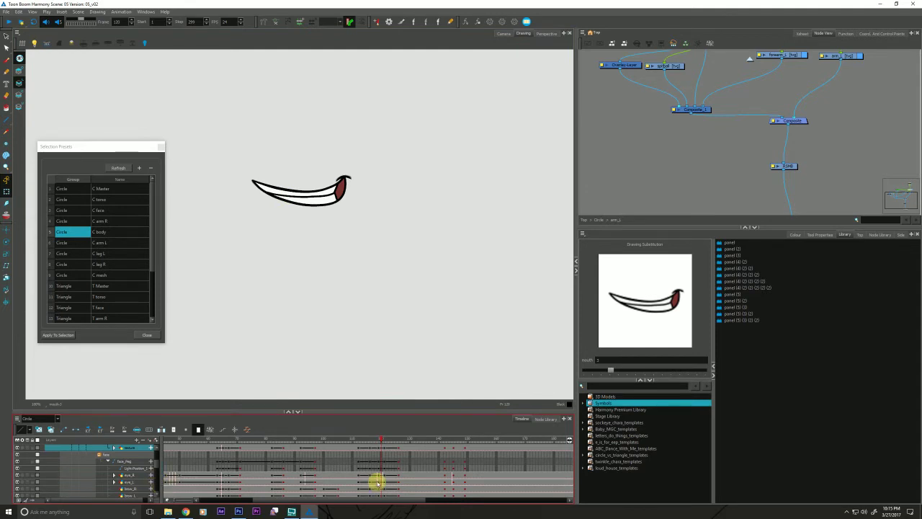
- Create a blank mouth drawing at frame 120 for an in-between pose
{"action": "scroll", "coordinate": [377, 481], "scroll_direction": "down", "scroll_amount": 5}
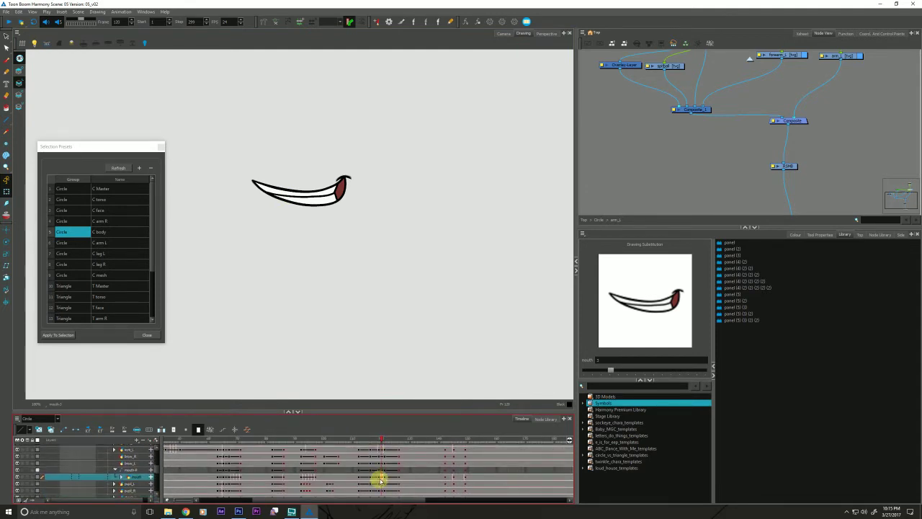
{"action": "left_click", "coordinate": [381, 477]}
{"action": "left_click", "coordinate": [45, 426]}
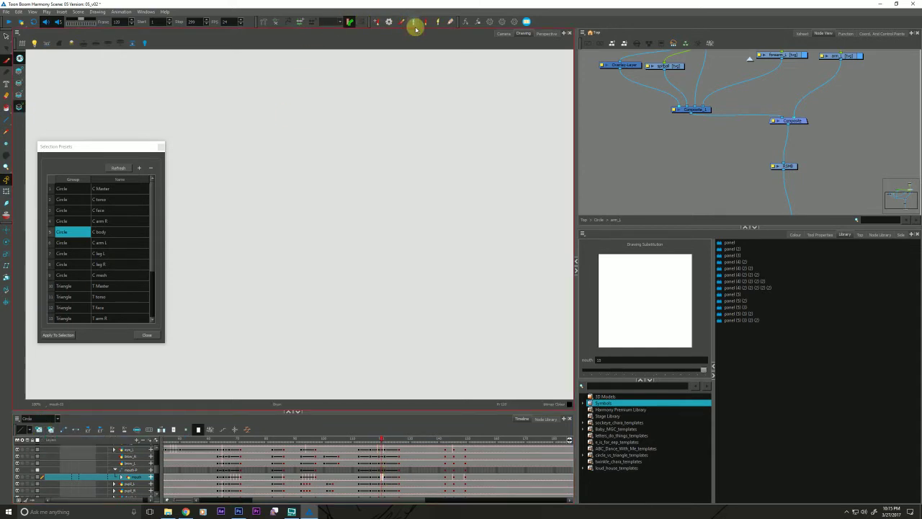
- Turn on onion skin for the mouth and limit it to one previous and one next drawing
{"action": "left_click", "coordinate": [8, 215]}
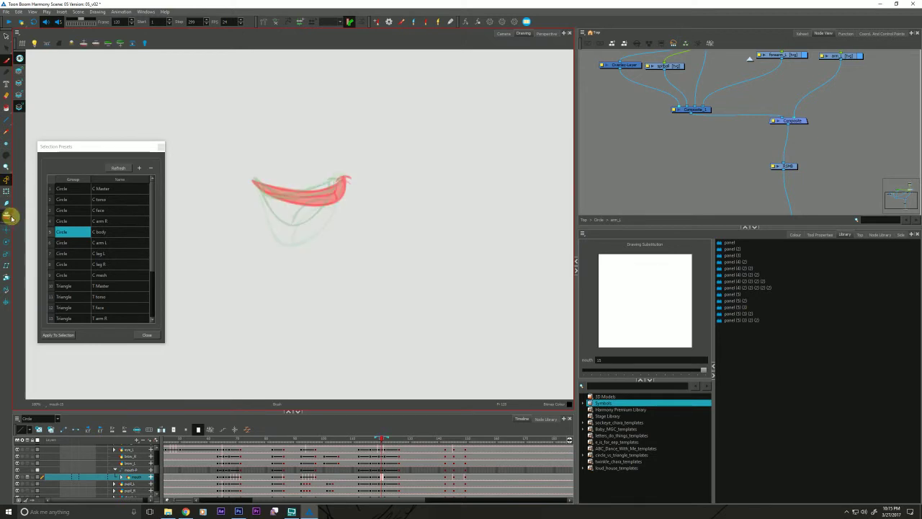
{"action": "left_click", "coordinate": [107, 42]}
{"action": "left_click", "coordinate": [107, 42]}
{"action": "left_click", "coordinate": [95, 43]}
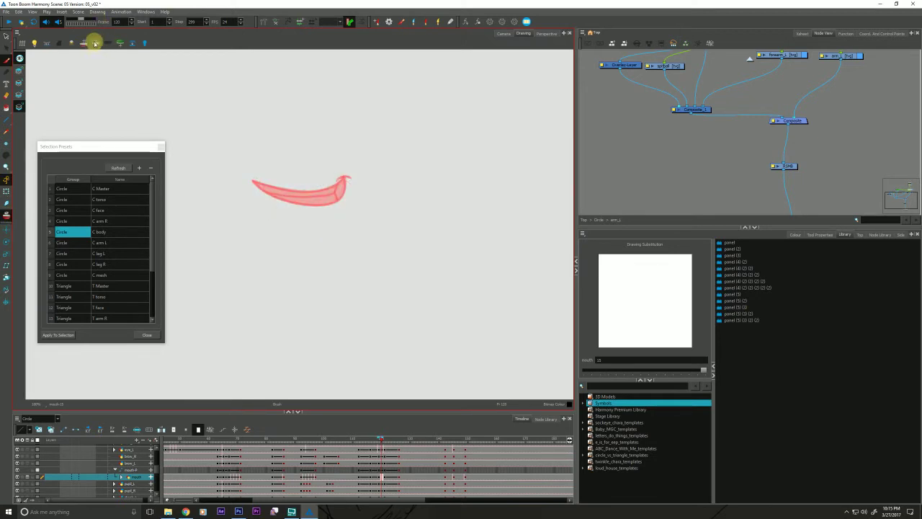
{"action": "left_click", "coordinate": [96, 43]}
{"action": "left_click", "coordinate": [84, 43]}
{"action": "left_click", "coordinate": [119, 42]}
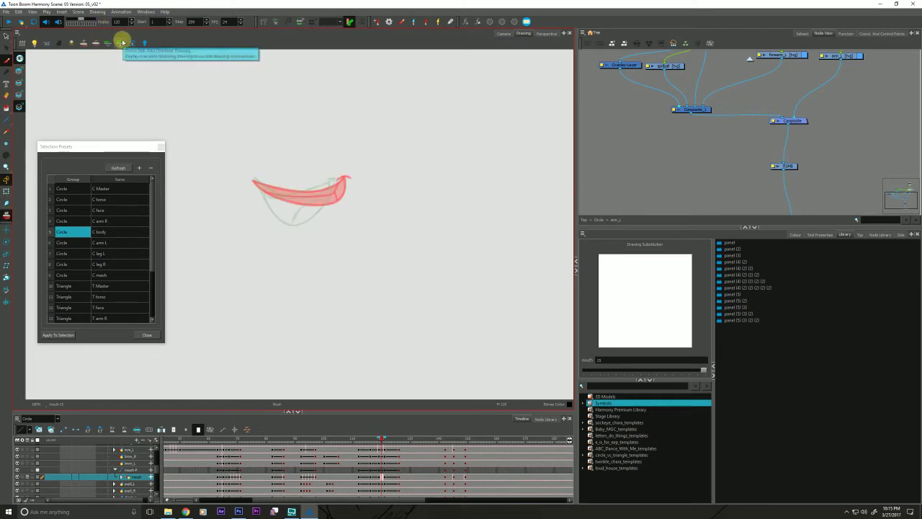
- Flip between the blank mouth drawing and the other mouth drawings to study the shape needed for the in-between
{"action": "key", "text": "alt+z"}
{"action": "scroll", "coordinate": [291, 193], "scroll_direction": "up", "scroll_amount": 2}
{"action": "left_click_drag", "start_coordinate": [297, 219], "coordinate": [314, 246]}
{"action": "scroll", "coordinate": [290, 219], "scroll_direction": "up", "scroll_amount": 1}
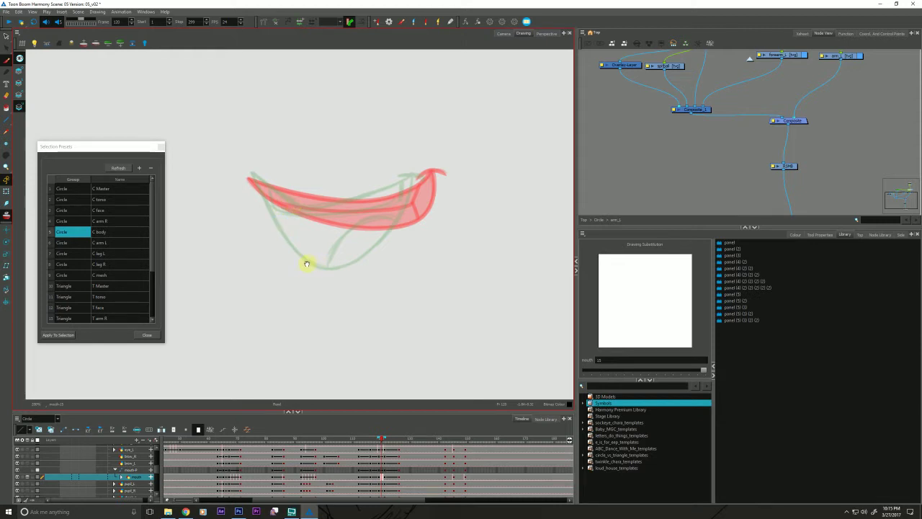
{"action": "left_click_drag", "start_coordinate": [306, 264], "coordinate": [302, 262]}
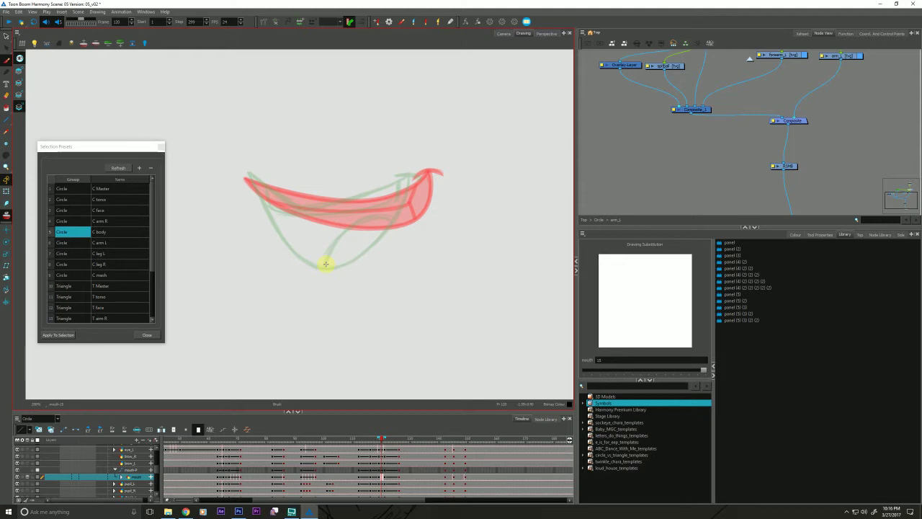
{"action": "left_click_drag", "start_coordinate": [339, 265], "coordinate": [337, 269]}
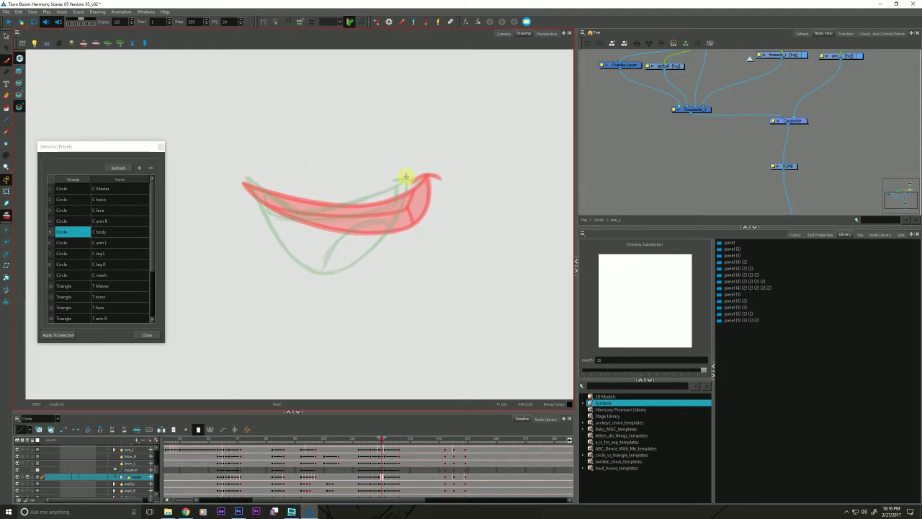
{"action": "key", "text": "period"}
{"action": "key", "text": "g"}
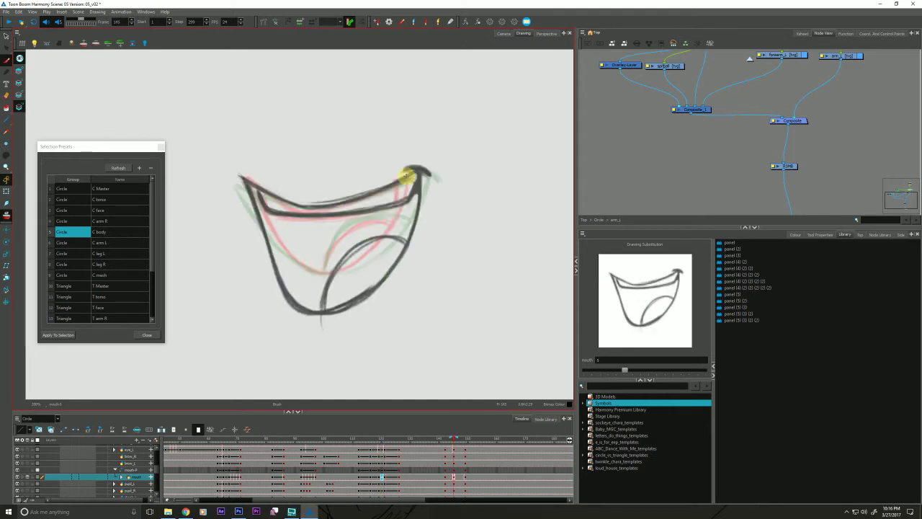
{"action": "key", "text": "f"}
{"action": "key", "text": "comma"}
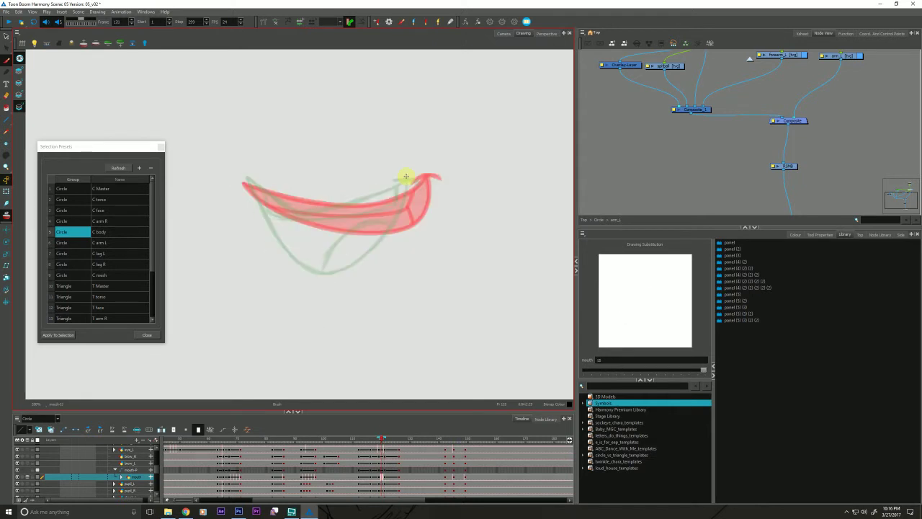
{"action": "key", "text": "period"}
{"action": "key", "text": "g"}
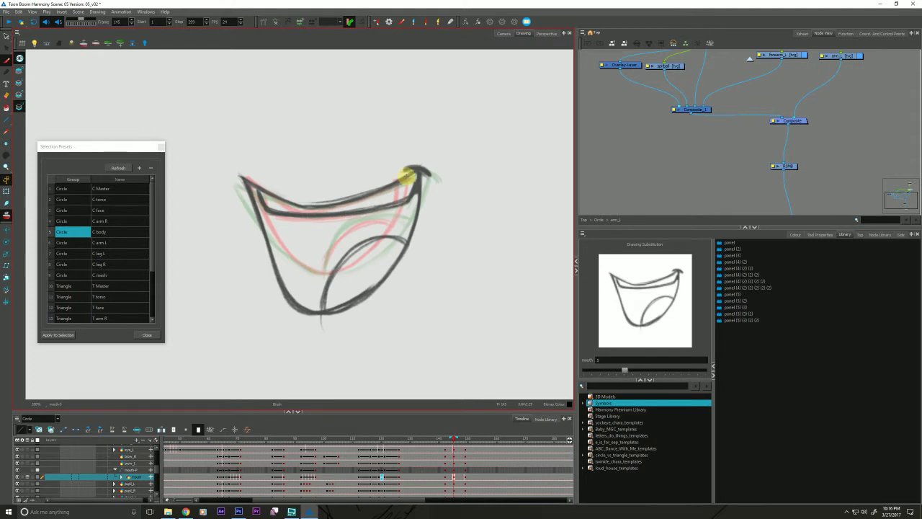
{"action": "key", "text": "f"}
{"action": "key", "text": "g"}
{"action": "key", "text": "f"}
{"action": "key", "text": "f"}
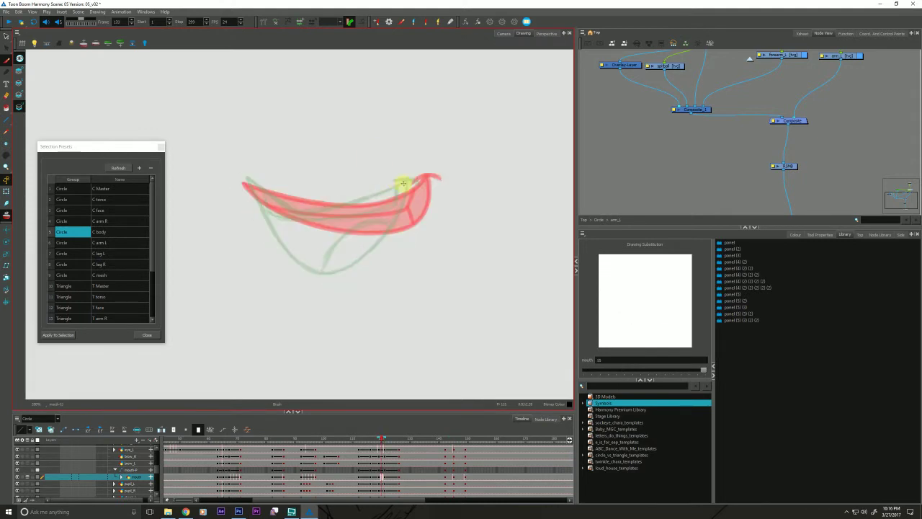
- Set the brush colour to the blue palette swatch and remove the black stroke at the mouth's right corner
{"action": "left_click_drag", "start_coordinate": [403, 184], "coordinate": [431, 181]}
{"action": "left_click", "coordinate": [795, 235]}
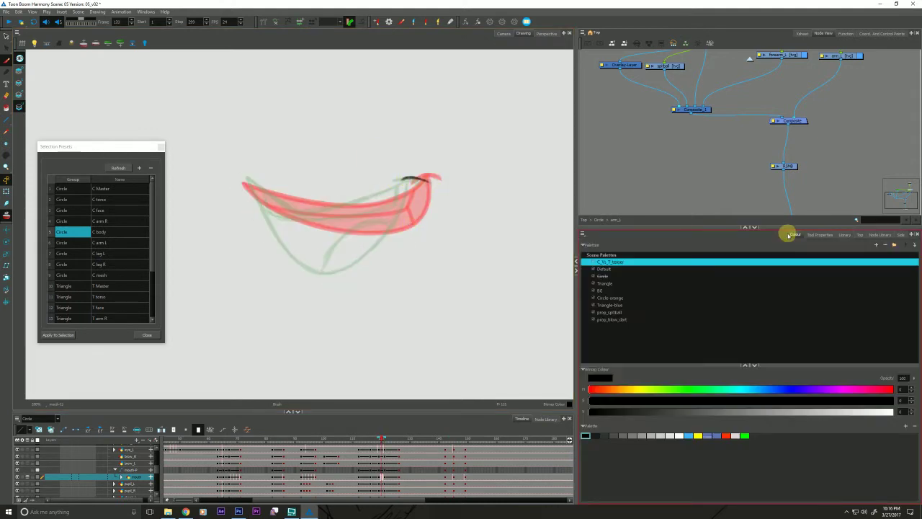
{"action": "left_click", "coordinate": [711, 435]}
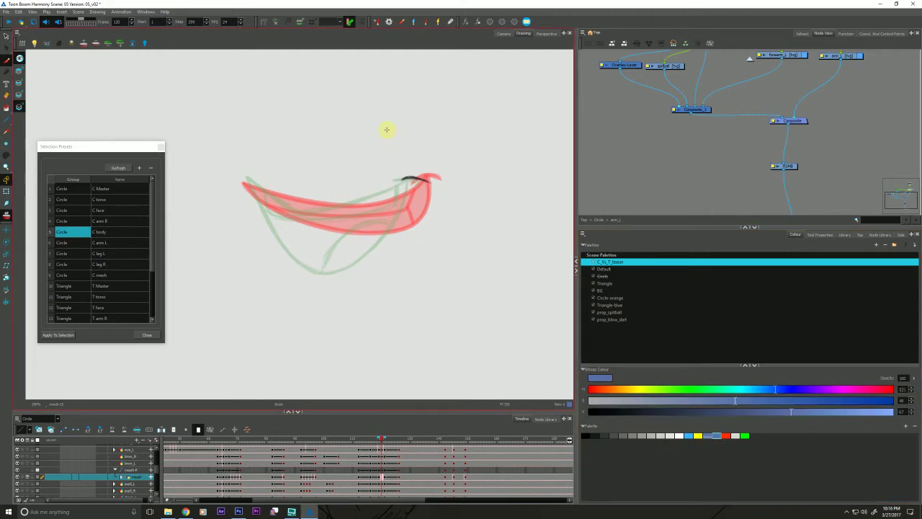
{"action": "left_click", "coordinate": [406, 175]}
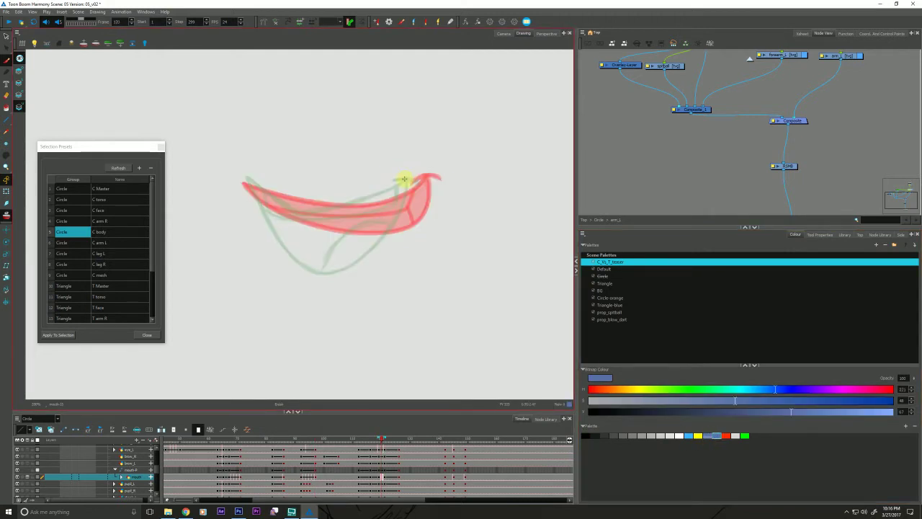
- Sketch the in-between mouth's right corner and upper lip curve in blue, midway between the onion-skinned shapes
{"action": "left_click_drag", "start_coordinate": [405, 179], "coordinate": [421, 179]}
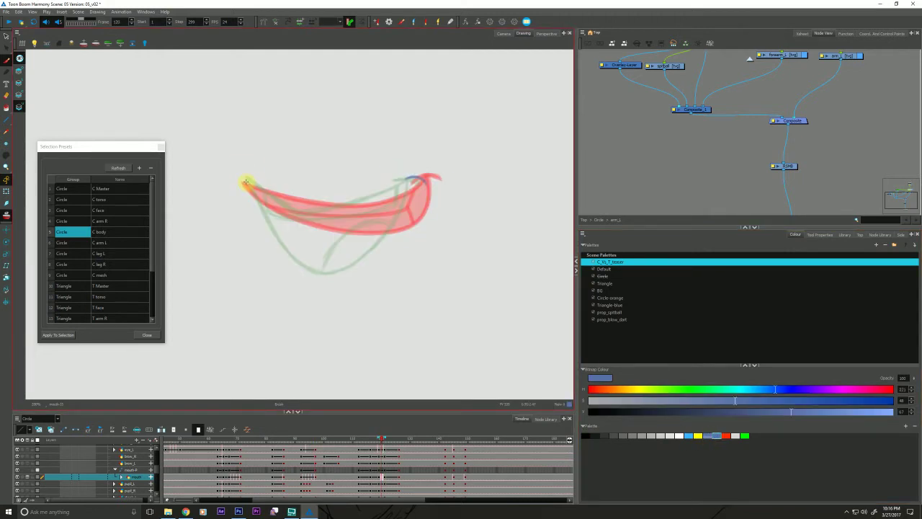
{"action": "mouse_move", "coordinate": [245, 181]}
{"action": "left_mouse_down"}
{"action": "mouse_move", "coordinate": [345, 222]}
{"action": "mouse_move", "coordinate": [248, 180]}
{"action": "mouse_move", "coordinate": [318, 208]}
{"action": "mouse_move", "coordinate": [299, 203]}
{"action": "mouse_move", "coordinate": [356, 204]}
{"action": "mouse_move", "coordinate": [411, 182]}
{"action": "mouse_move", "coordinate": [351, 205]}
{"action": "left_mouse_up"}
{"action": "key", "text": "f"}
{"action": "key", "text": "g"}
{"action": "left_click_drag", "start_coordinate": [423, 181], "coordinate": [343, 205]}
{"action": "key", "text": "f"}
{"action": "key", "text": "g"}
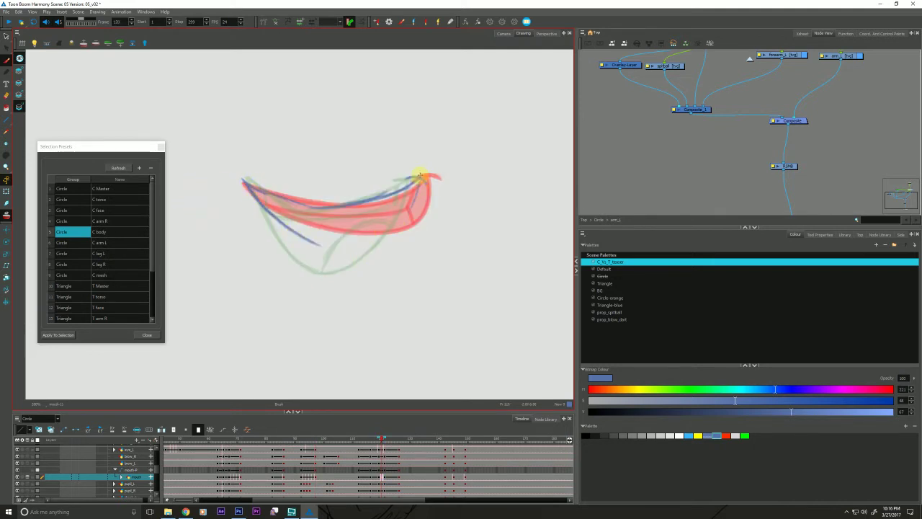
- Sketch the in-between mouth's right side, lower lip and inner teeth line in blue, flipping against the neighbouring drawings
{"action": "mouse_move", "coordinate": [418, 177]}
{"action": "left_mouse_down"}
{"action": "mouse_move", "coordinate": [411, 206]}
{"action": "mouse_move", "coordinate": [353, 247]}
{"action": "left_mouse_up"}
{"action": "mouse_move", "coordinate": [394, 219]}
{"action": "left_mouse_down"}
{"action": "mouse_move", "coordinate": [376, 242]}
{"action": "mouse_move", "coordinate": [320, 244]}
{"action": "mouse_move", "coordinate": [356, 247]}
{"action": "mouse_move", "coordinate": [325, 249]}
{"action": "mouse_move", "coordinate": [247, 183]}
{"action": "left_mouse_up"}
{"action": "mouse_move", "coordinate": [254, 193]}
{"action": "left_mouse_down"}
{"action": "mouse_move", "coordinate": [279, 219]}
{"action": "mouse_move", "coordinate": [353, 250]}
{"action": "left_mouse_up"}
{"action": "mouse_move", "coordinate": [332, 206]}
{"action": "left_mouse_down"}
{"action": "mouse_move", "coordinate": [313, 208]}
{"action": "mouse_move", "coordinate": [246, 181]}
{"action": "left_mouse_up"}
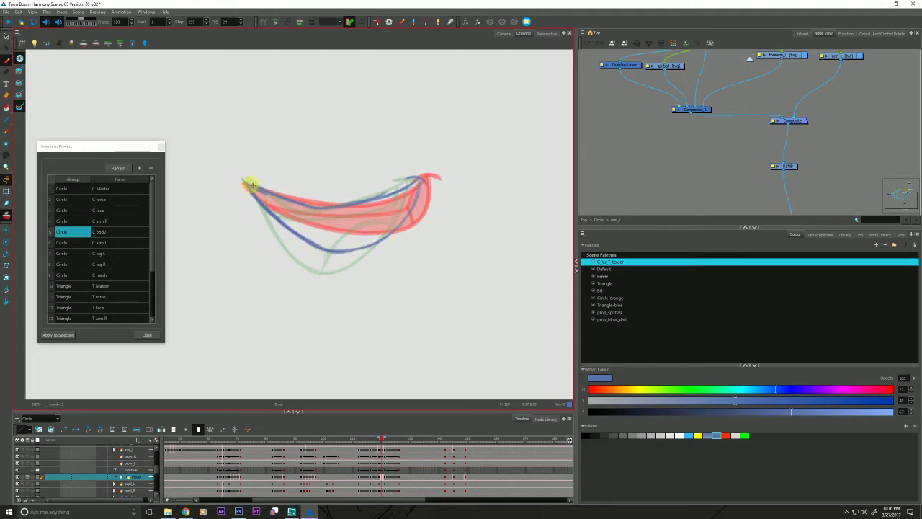
{"action": "key", "text": "f"}
{"action": "key", "text": "g"}
{"action": "key", "text": "period"}
{"action": "key", "text": "comma"}
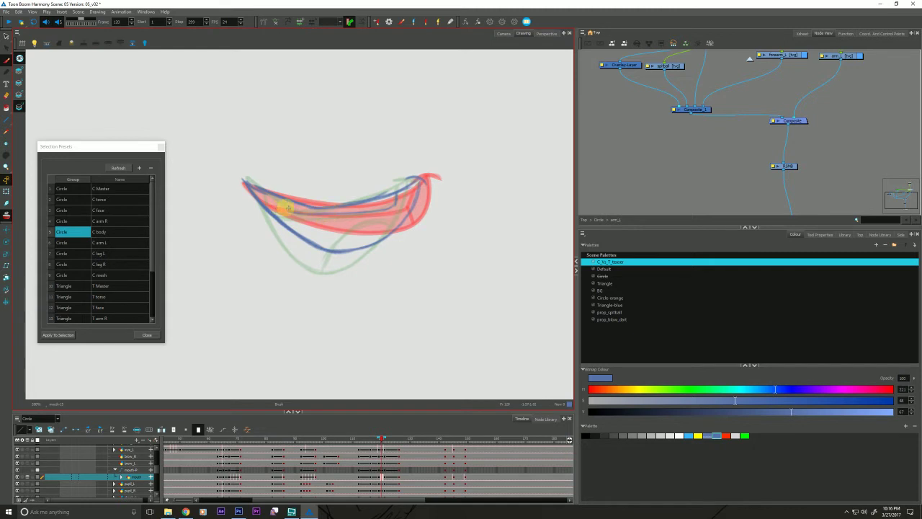
- Sketch the right edge of the teeth and the tongue curve in blue on the frame 120 mouth, flipping against the neighbouring drawing
{"action": "key", "text": "period"}
{"action": "key", "text": "comma"}
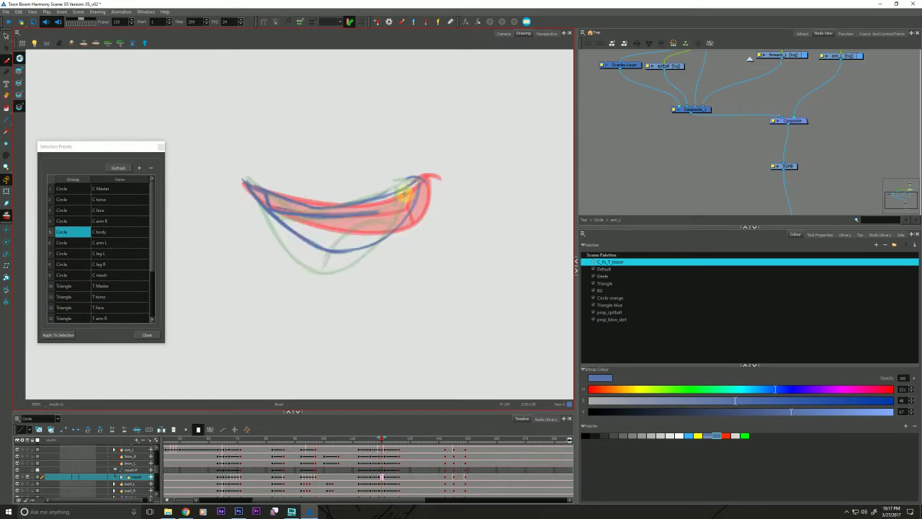
{"action": "left_click_drag", "start_coordinate": [406, 191], "coordinate": [399, 210]}
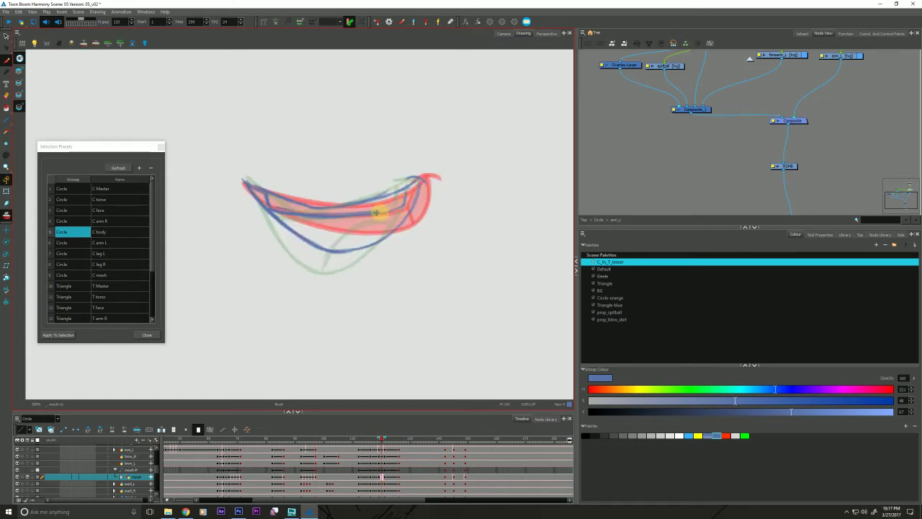
{"action": "key", "text": "period"}
{"action": "key", "text": "comma"}
{"action": "mouse_move", "coordinate": [341, 249]}
{"action": "left_mouse_down"}
{"action": "mouse_move", "coordinate": [353, 232]}
{"action": "mouse_move", "coordinate": [404, 206]}
{"action": "left_mouse_up"}
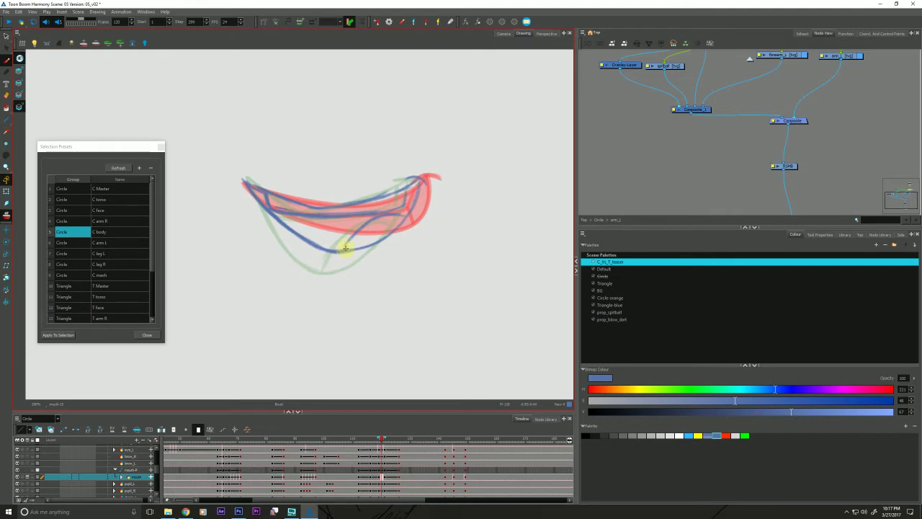
{"action": "mouse_move", "coordinate": [345, 248]}
{"action": "left_mouse_down"}
{"action": "mouse_move", "coordinate": [359, 225]}
{"action": "mouse_move", "coordinate": [411, 199]}
{"action": "left_mouse_up"}
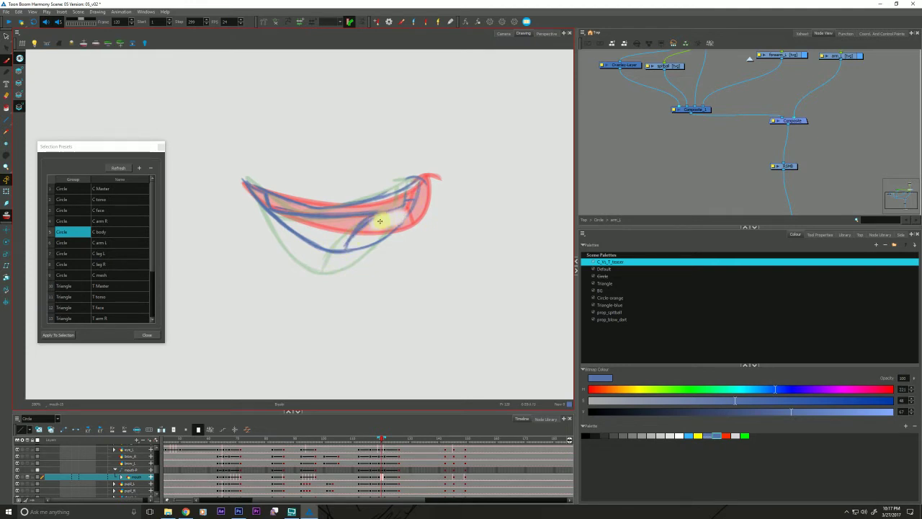
- Flip the frame 120 mouth against the adjacent key drawings and turn off onion skin to check its shape
{"action": "key", "text": "f"}
{"action": "key", "text": "g"}
{"action": "key", "text": "f"}
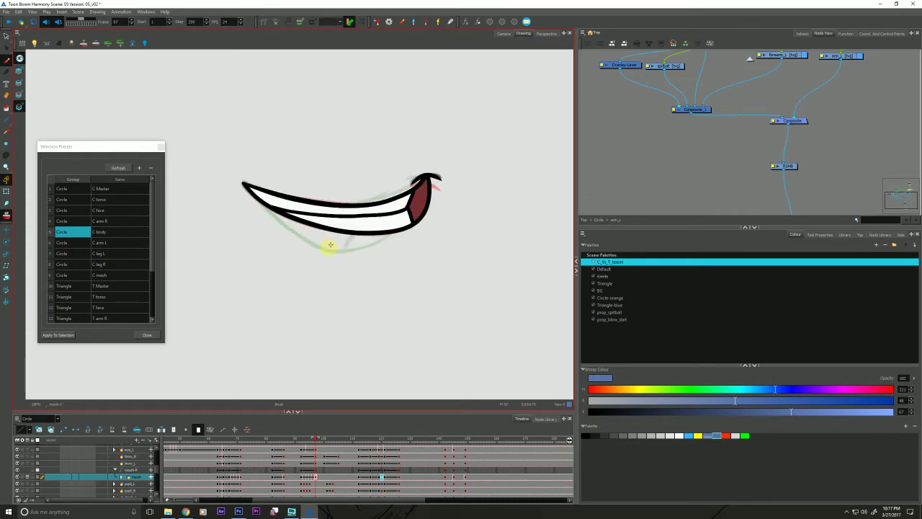
{"action": "key", "text": "g"}
{"action": "key", "text": "alt+o"}
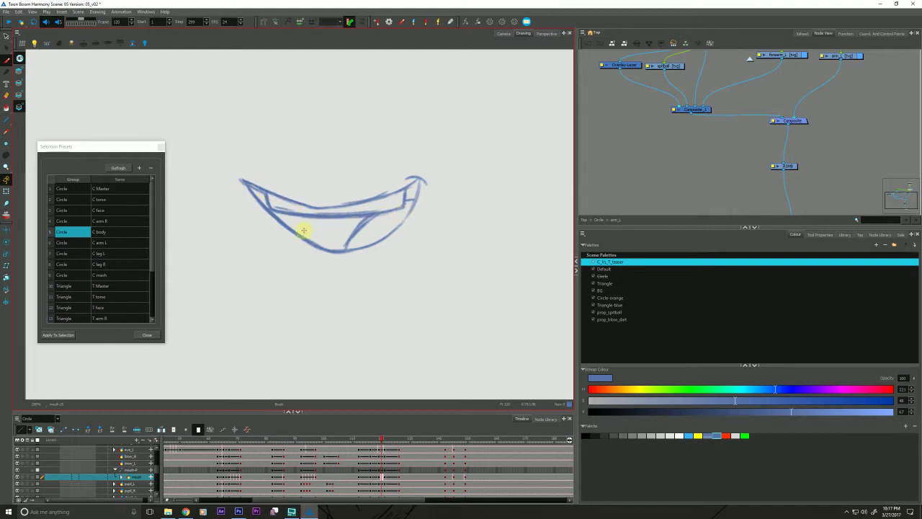
- Compare the mouth on frames 120 and 121 on the full character in the Camera view
{"action": "key", "text": "period"}
{"action": "left_click", "coordinate": [504, 34]}
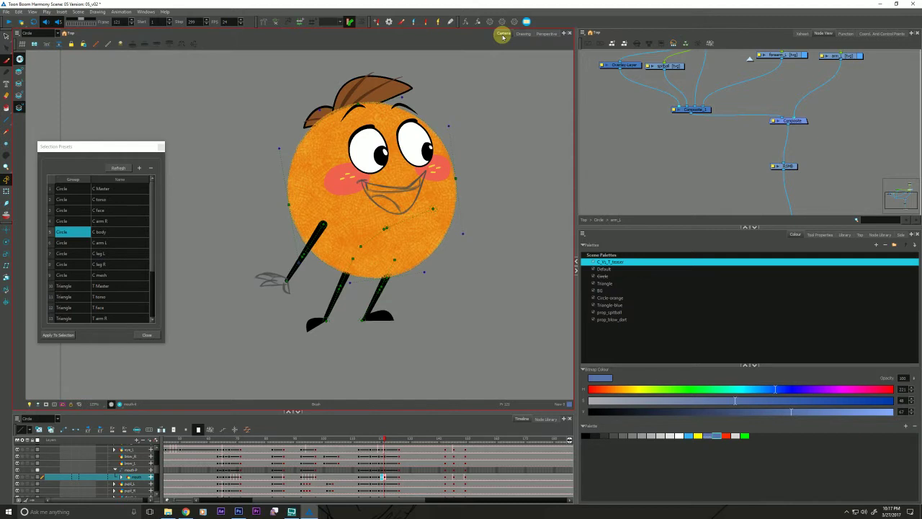
{"action": "key", "text": "comma"}
{"action": "key", "text": "period"}
{"action": "key", "text": "period"}
{"action": "key", "text": "comma"}
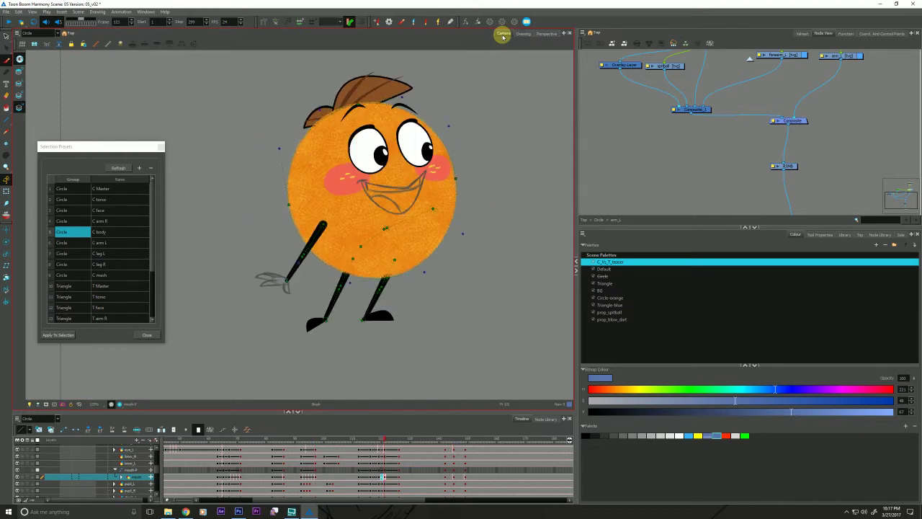
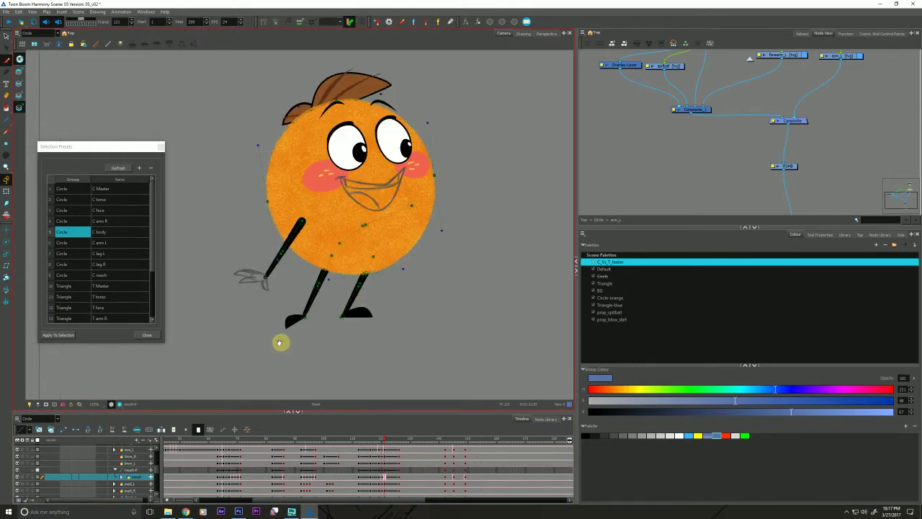
{"action": "left_click_drag", "start_coordinate": [246, 348], "coordinate": [239, 356]}
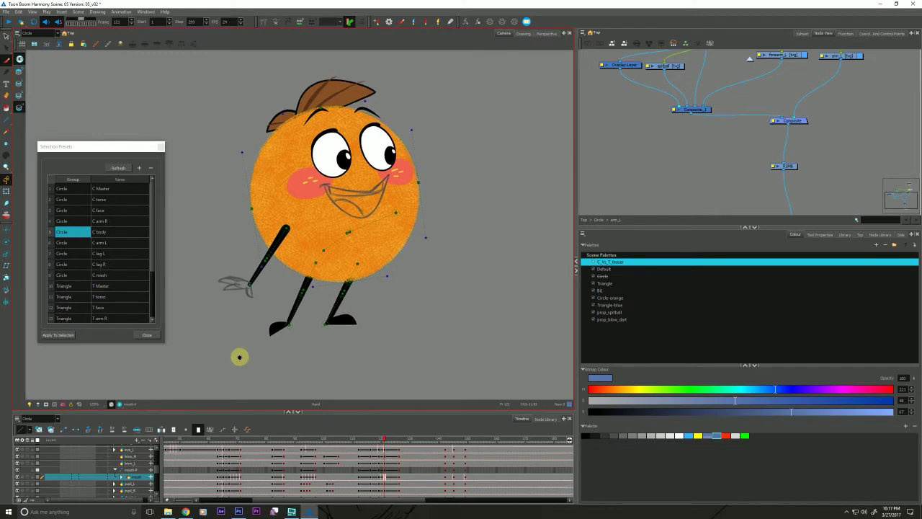
{"action": "key", "text": "comma"}
{"action": "key", "text": "period"}
{"action": "key", "text": "comma"}
{"action": "key", "text": "period"}
{"action": "key", "text": "comma"}
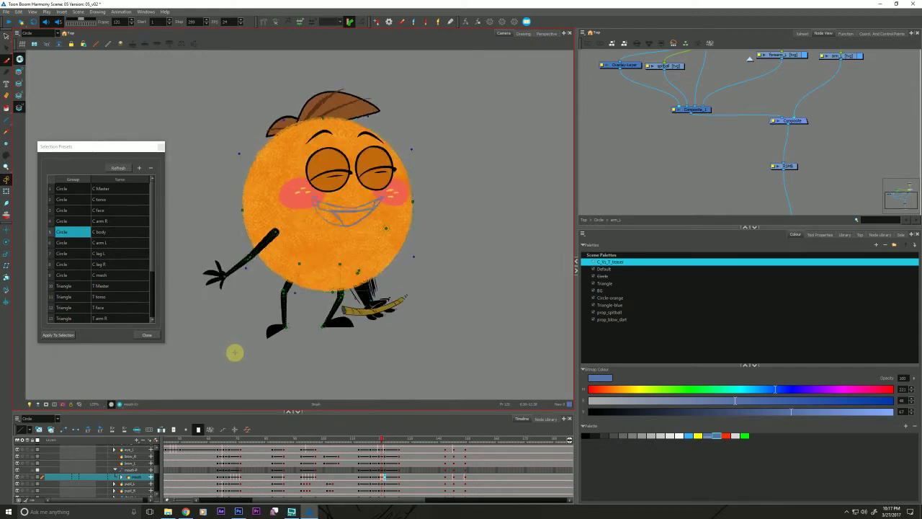
{"action": "key", "text": "period"}
{"action": "key", "text": "comma"}
{"action": "key", "text": "period"}
{"action": "key", "text": "comma"}
{"action": "key", "text": "period"}
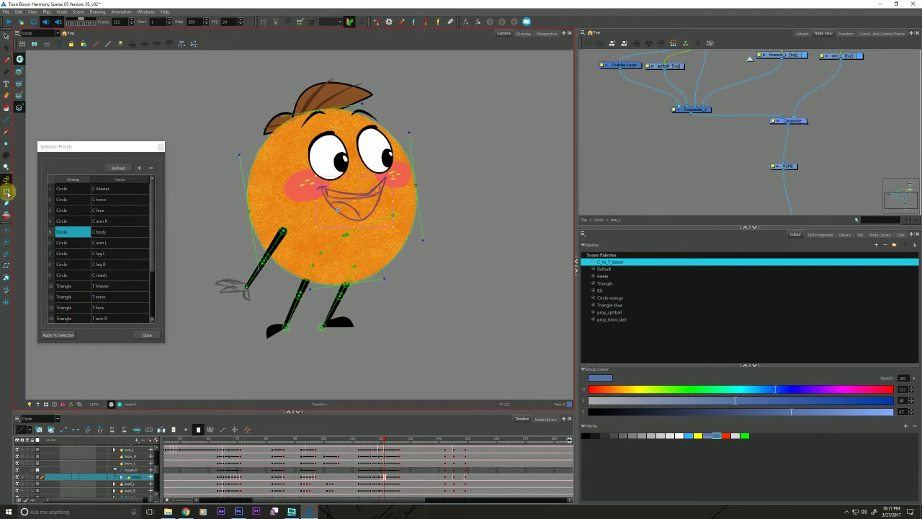
- Create a blank mouth drawing at frame 121 and limit the onion skin to the next drawing, ready for the brush
{"action": "left_click", "coordinate": [524, 34]}
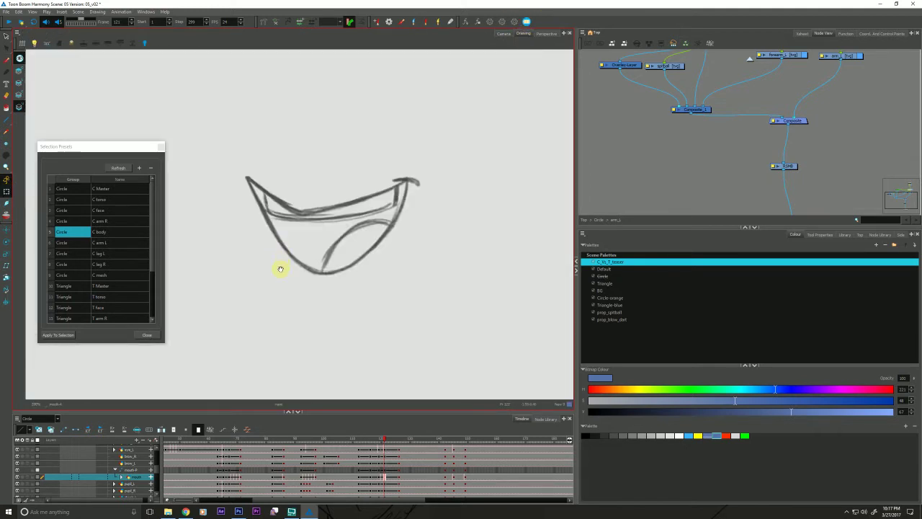
{"action": "left_click_drag", "start_coordinate": [281, 267], "coordinate": [280, 264]}
{"action": "key", "text": "comma"}
{"action": "key", "text": "period"}
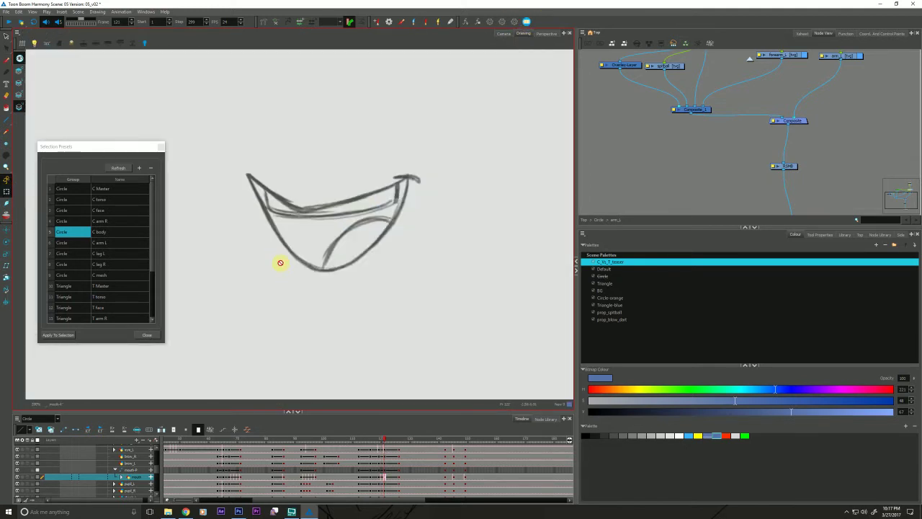
{"action": "left_click", "coordinate": [399, 477]}
{"action": "left_click", "coordinate": [40, 430]}
{"action": "left_click", "coordinate": [6, 215]}
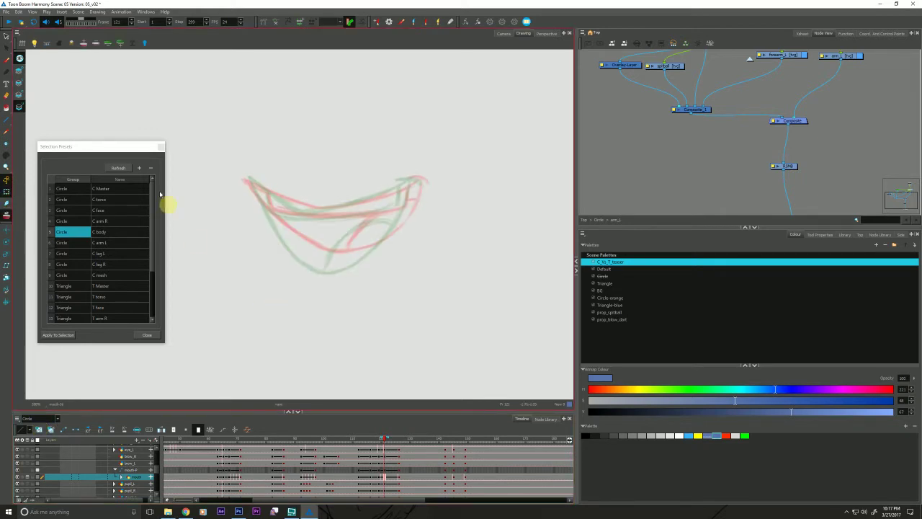
{"action": "left_click", "coordinate": [94, 41]}
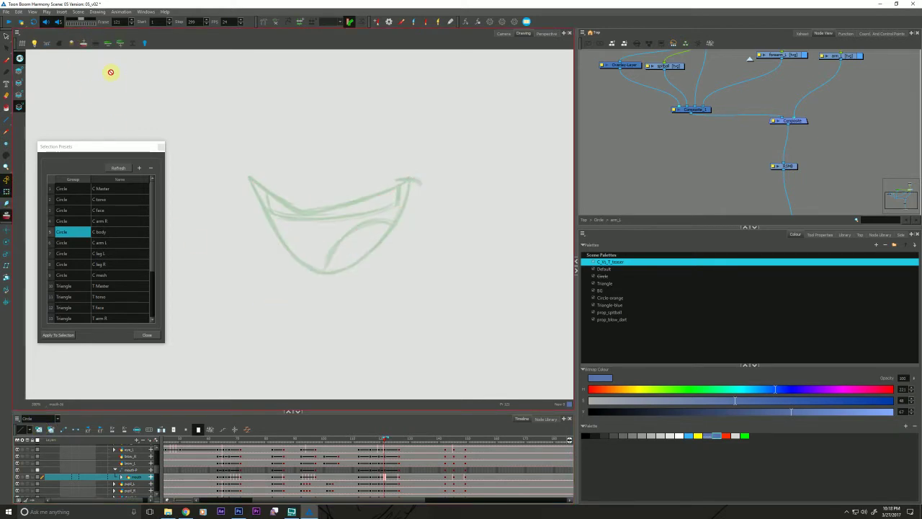
{"action": "key", "text": "alt+b"}
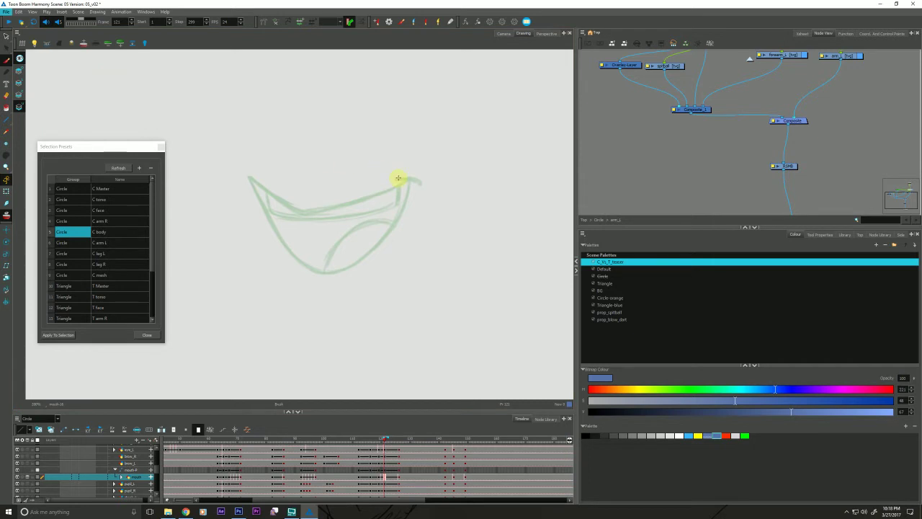
- Sketch the right corner of the frame 121 mouth in blue, slightly above the onion-skinned corner, flipping against nearby drawings
{"action": "left_click_drag", "start_coordinate": [396, 178], "coordinate": [420, 181]}
{"action": "key", "text": "f"}
{"action": "key", "text": "g"}
{"action": "key", "text": "g"}
{"action": "key", "text": "comma"}
{"action": "key", "text": "comma"}
{"action": "key", "text": "comma"}
{"action": "key", "text": "comma"}
{"action": "key", "text": "comma"}
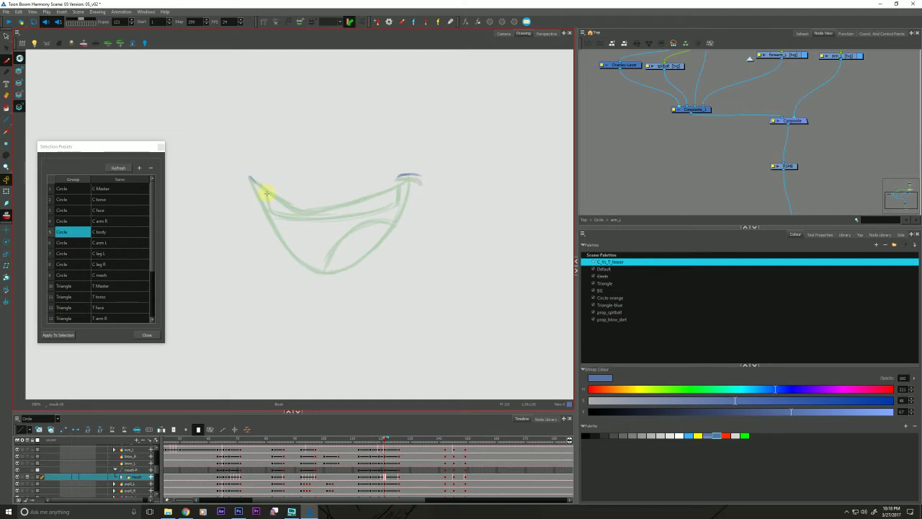
- Sketch the frame 121 mouth's upper lip, sides and lower lip in blue, dropping the lower lip below the onion-skinned shape
{"action": "mouse_move", "coordinate": [250, 177]}
{"action": "left_mouse_down"}
{"action": "mouse_move", "coordinate": [305, 211]}
{"action": "mouse_move", "coordinate": [417, 175]}
{"action": "mouse_move", "coordinate": [399, 177]}
{"action": "mouse_move", "coordinate": [413, 182]}
{"action": "mouse_move", "coordinate": [410, 173]}
{"action": "mouse_move", "coordinate": [405, 191]}
{"action": "mouse_move", "coordinate": [410, 173]}
{"action": "mouse_move", "coordinate": [382, 250]}
{"action": "left_mouse_up"}
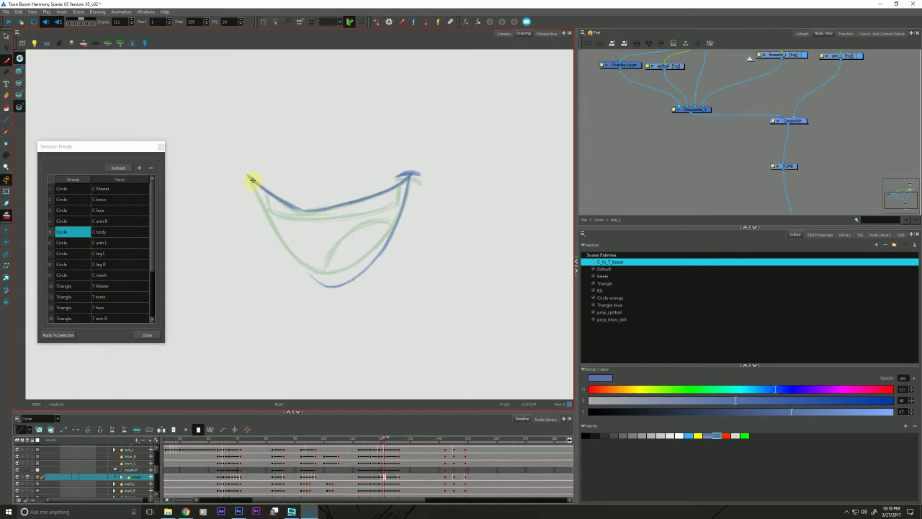
{"action": "mouse_move", "coordinate": [252, 179]}
{"action": "left_mouse_down"}
{"action": "mouse_move", "coordinate": [288, 248]}
{"action": "mouse_move", "coordinate": [283, 240]}
{"action": "left_mouse_up"}
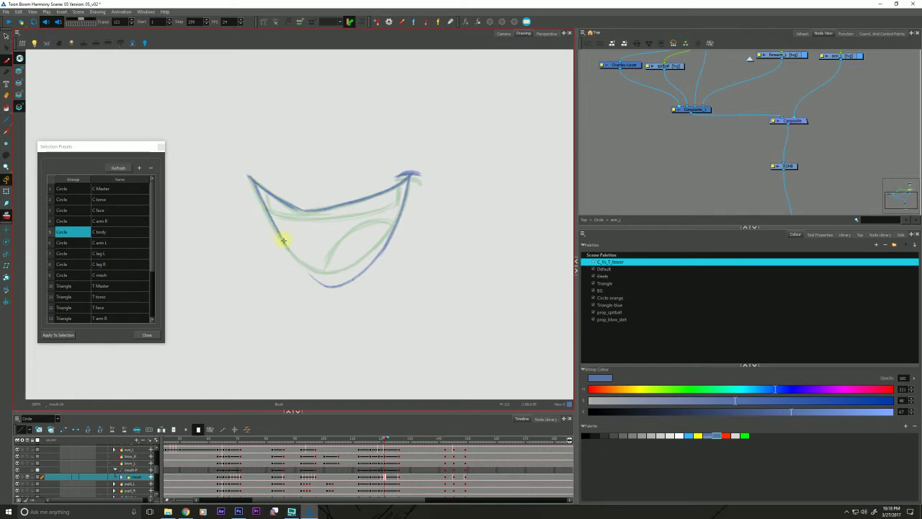
{"action": "mouse_move", "coordinate": [343, 284]}
{"action": "left_mouse_down"}
{"action": "mouse_move", "coordinate": [372, 263]}
{"action": "mouse_move", "coordinate": [411, 178]}
{"action": "left_mouse_up"}
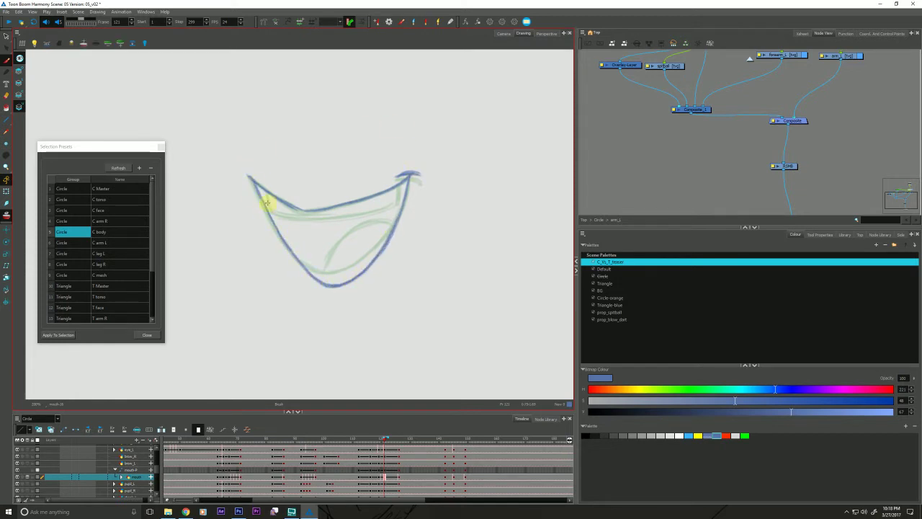
- Sketch the teeth edges, lower teeth line and tongue curve inside the frame 121 mouth
{"action": "left_click_drag", "start_coordinate": [266, 192], "coordinate": [270, 212]}
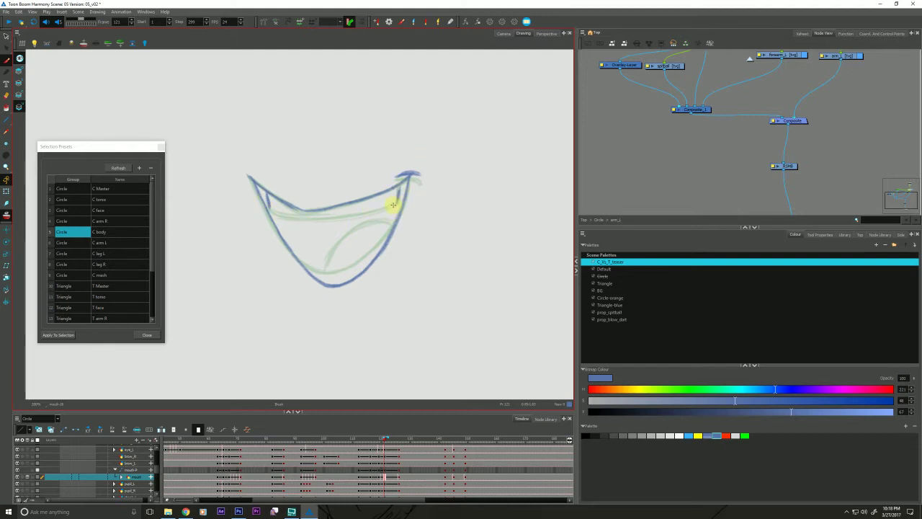
{"action": "left_click_drag", "start_coordinate": [381, 210], "coordinate": [272, 210]}
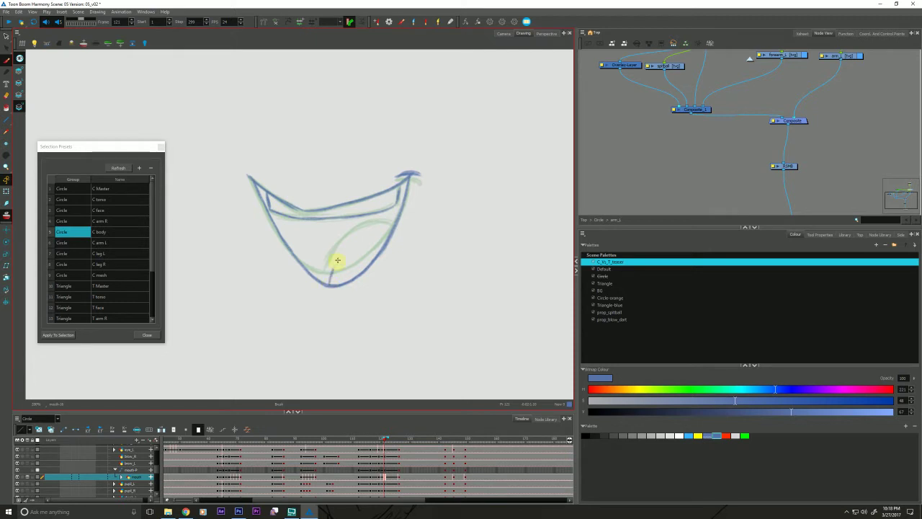
{"action": "mouse_move", "coordinate": [386, 233]}
{"action": "left_mouse_down"}
{"action": "mouse_move", "coordinate": [334, 272]}
{"action": "mouse_move", "coordinate": [363, 239]}
{"action": "mouse_move", "coordinate": [391, 243]}
{"action": "left_mouse_up"}
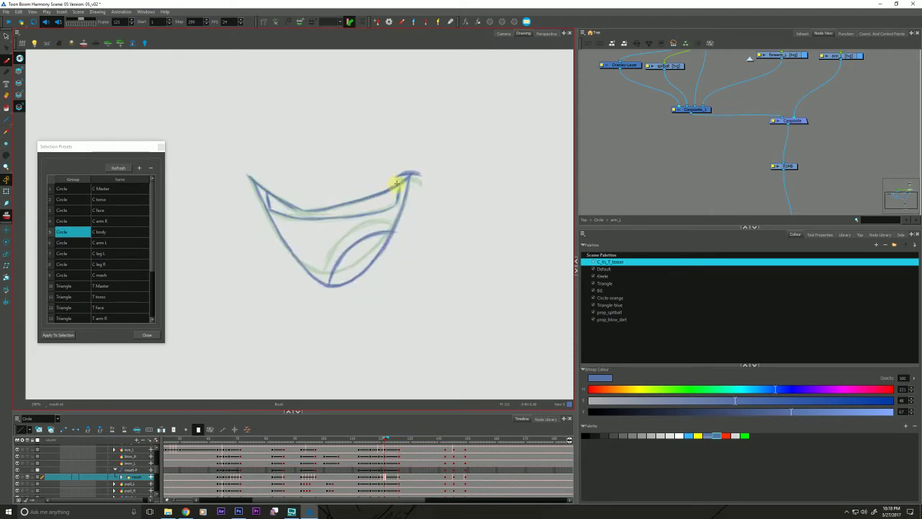
- Turn off onion skin, then erase and redraw the right corner of the frame 121 mouth with a small curved crease
{"action": "left_click_drag", "start_coordinate": [415, 175], "coordinate": [404, 172]}
{"action": "key", "text": "comma"}
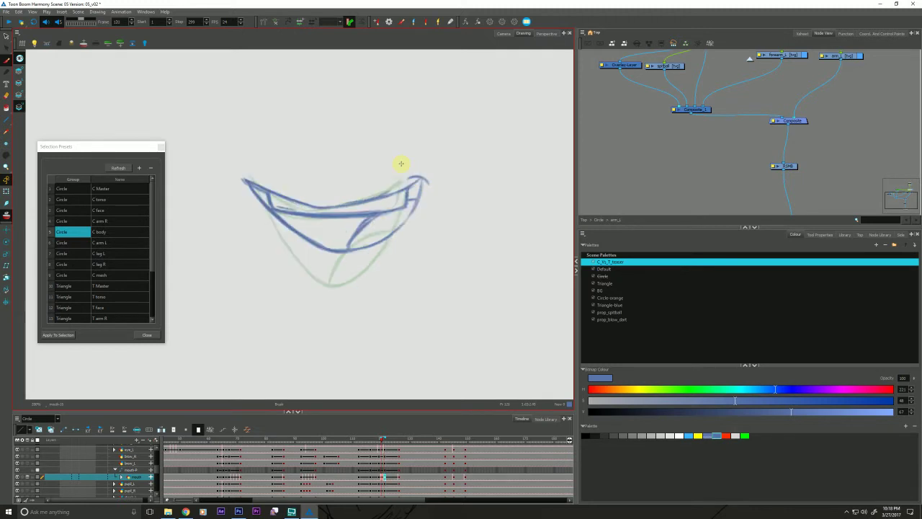
{"action": "key", "text": "period"}
{"action": "left_click", "coordinate": [8, 216]}
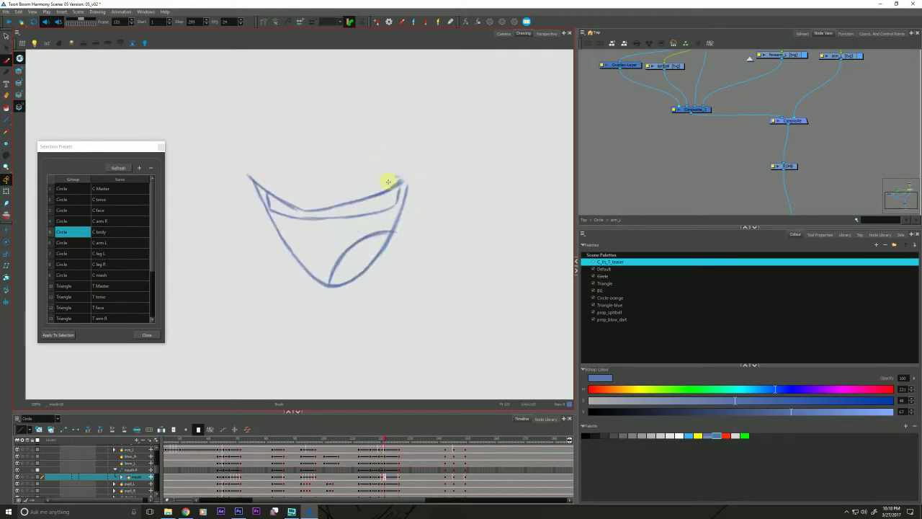
{"action": "left_click_drag", "start_coordinate": [368, 196], "coordinate": [414, 174]}
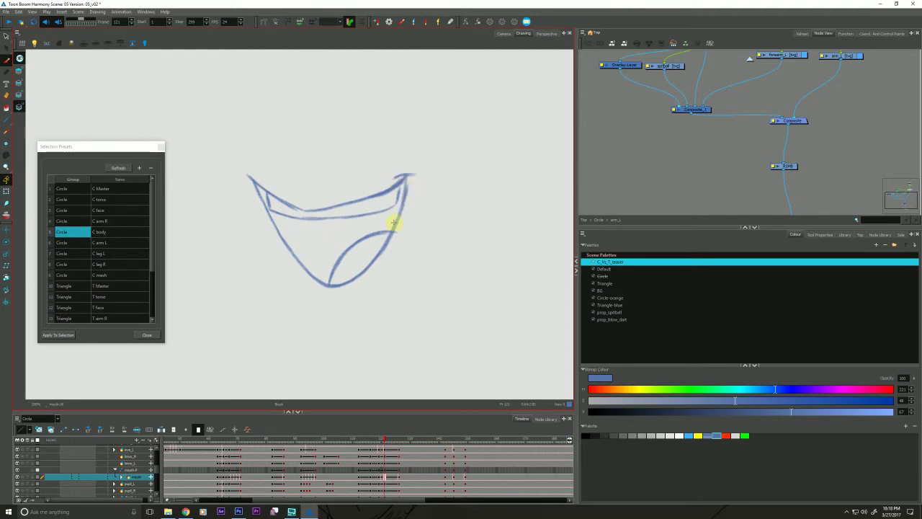
{"action": "key", "text": "."}
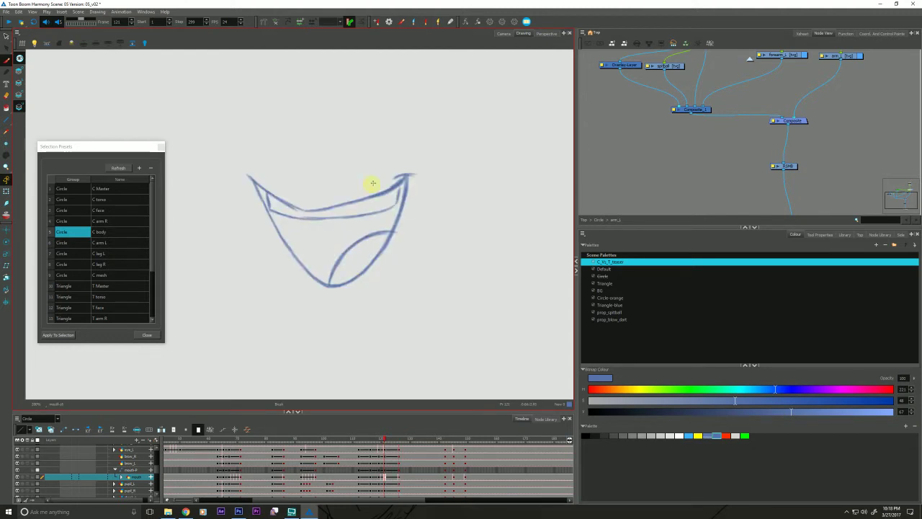
{"action": "left_click_drag", "start_coordinate": [408, 173], "coordinate": [414, 173]}
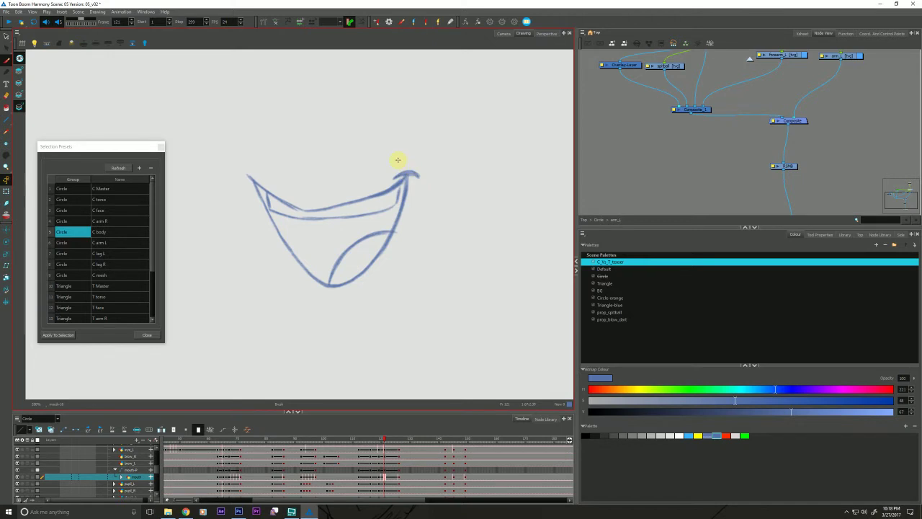
- Step through the swing frames in the Camera view to review how the mouth drawings play on the character
{"action": "key", "text": "."}
{"action": "key", "text": "."}
{"action": "key", "text": "."}
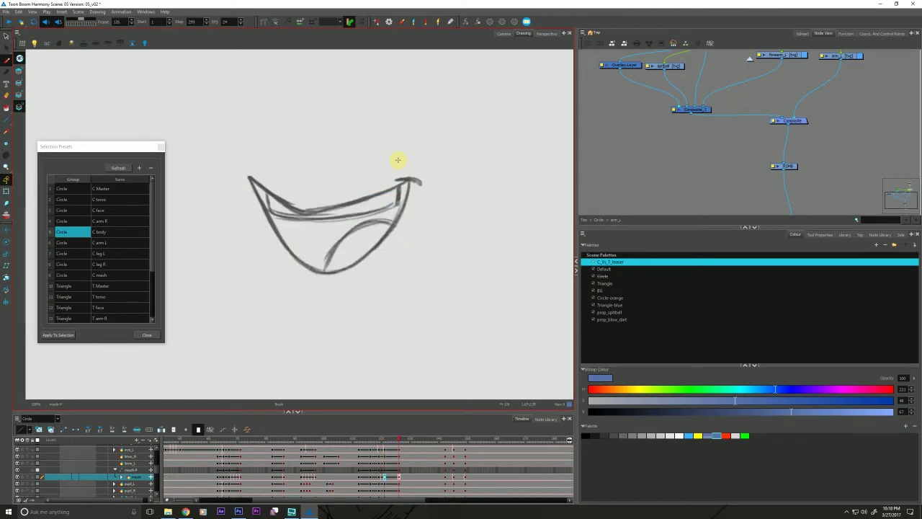
{"action": "left_click", "coordinate": [503, 33]}
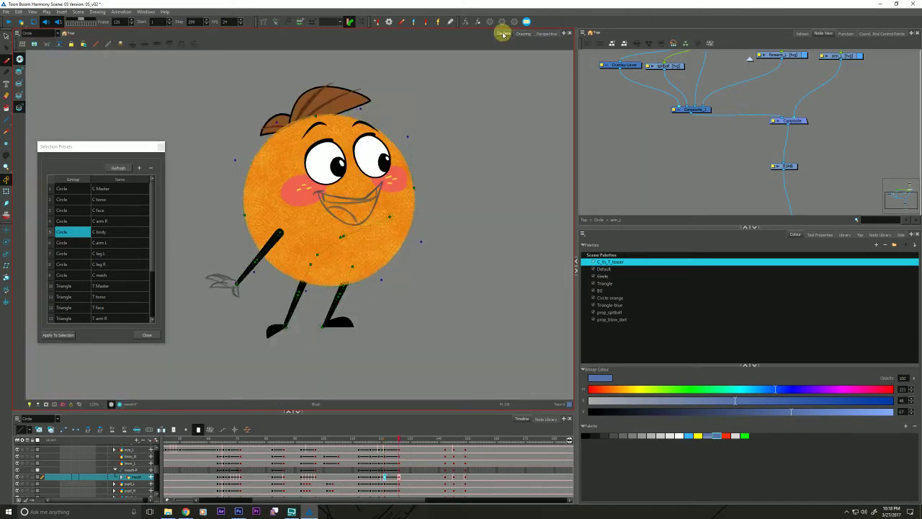
{"action": "left_click", "coordinate": [358, 439]}
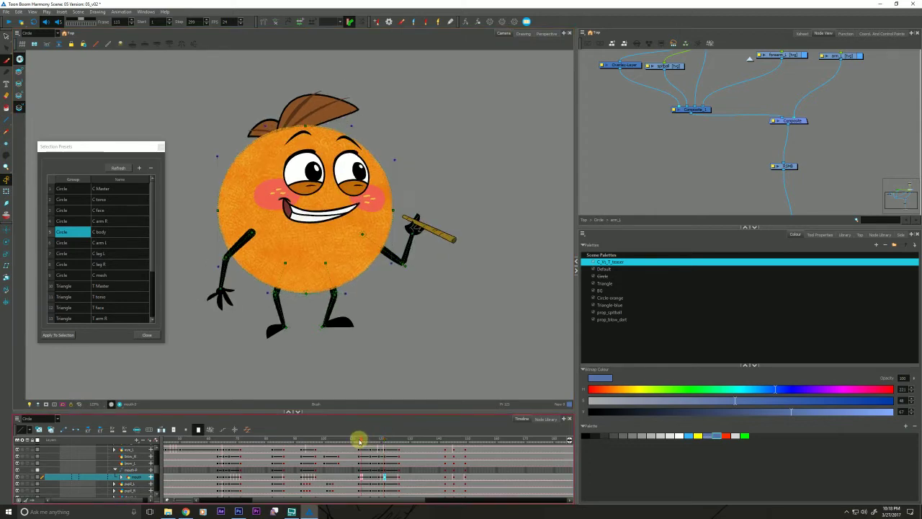
{"action": "key", "text": "."}
{"action": "key", "text": "."}
{"action": "key", "text": "."}
{"action": "key", "text": "."}
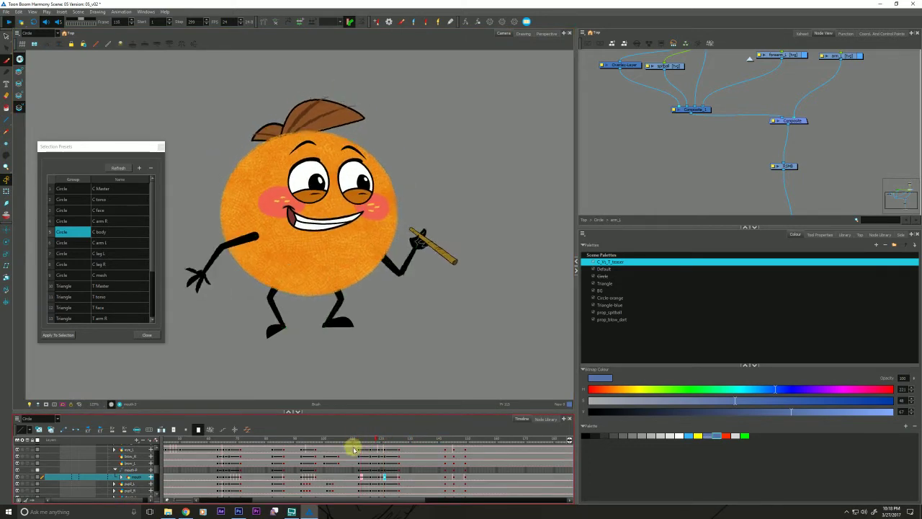
- Open the mouth drawing at frame 119 in the Drawing view
{"action": "left_click", "coordinate": [380, 439]}
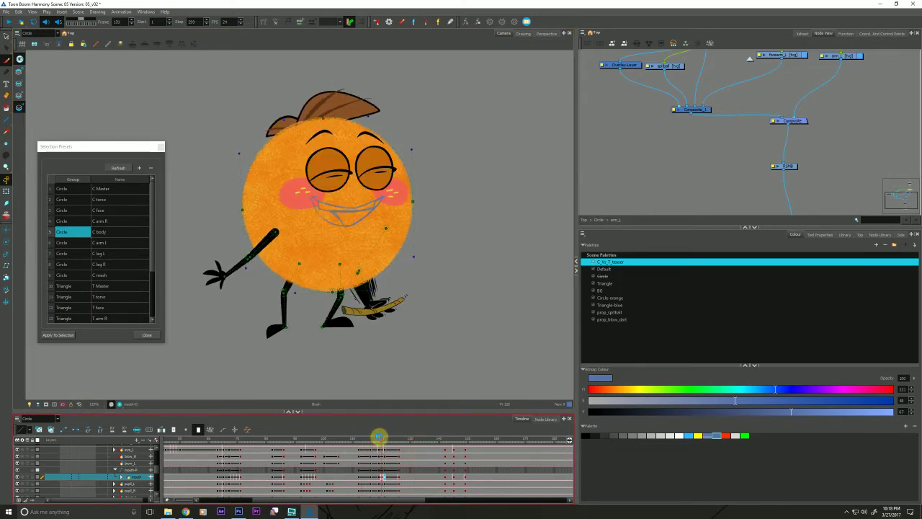
{"action": "left_click", "coordinate": [523, 33]}
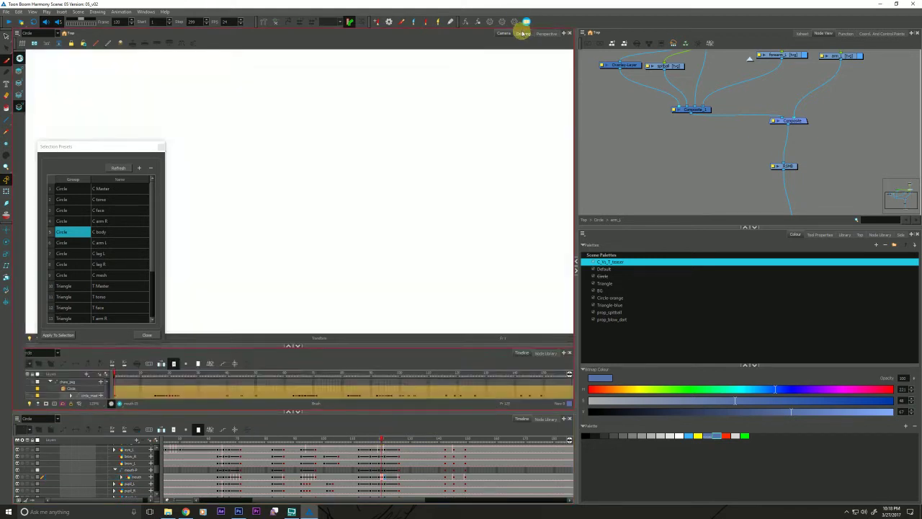
{"action": "left_click", "coordinate": [379, 439]}
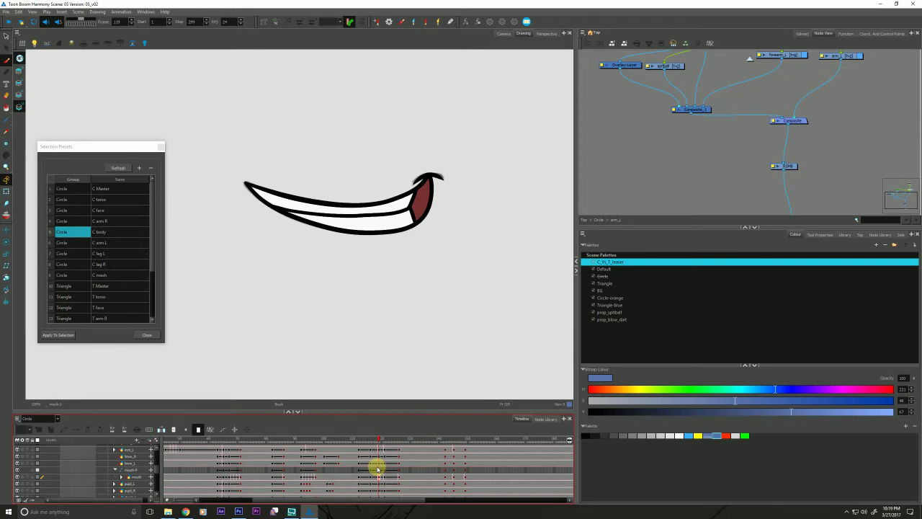
- Make the line art layer active and choose the outline colour from the Circle-orange palette
{"action": "left_click", "coordinate": [611, 276]}
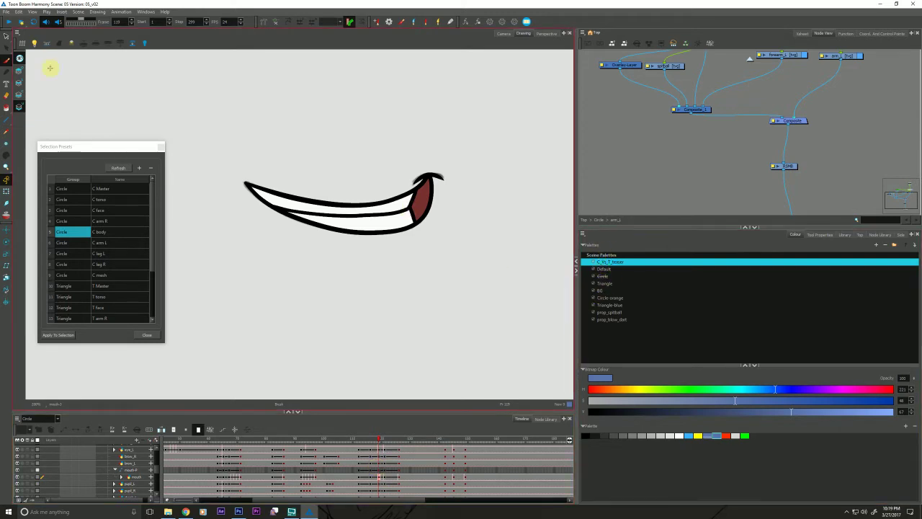
{"action": "left_click", "coordinate": [20, 82]}
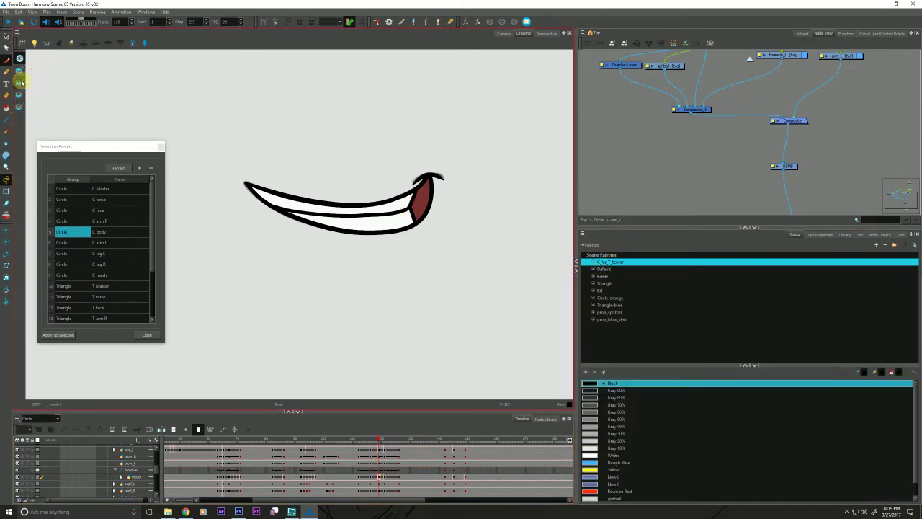
{"action": "left_click", "coordinate": [601, 268]}
{"action": "left_click", "coordinate": [603, 276]}
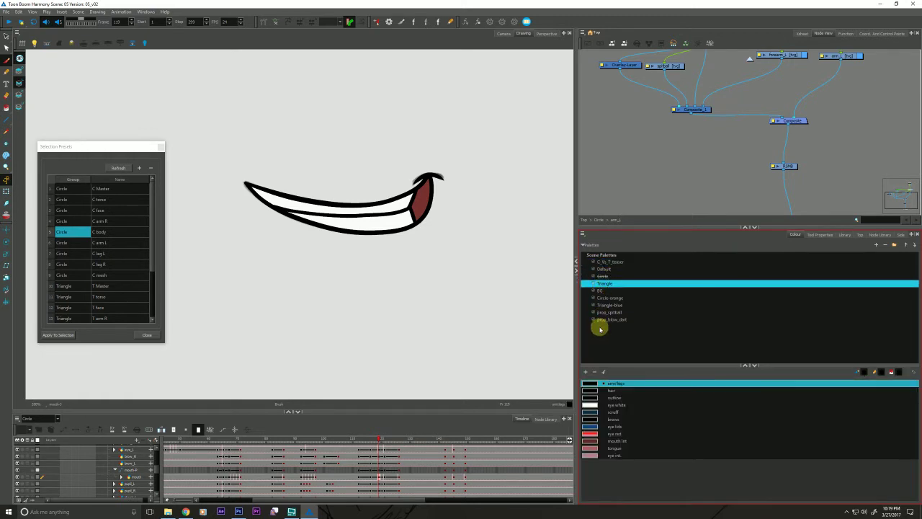
{"action": "left_click", "coordinate": [604, 298]}
{"action": "left_click", "coordinate": [588, 392]}
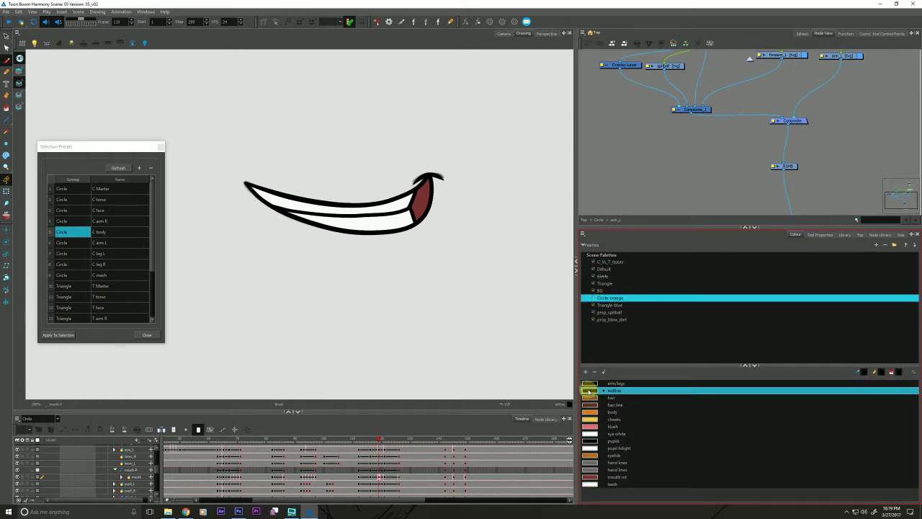
- Flip through the mouth drawings from frame 119 and stop on the sketched mouth at frame 126
{"action": "left_click_drag", "start_coordinate": [279, 302], "coordinate": [268, 308]}
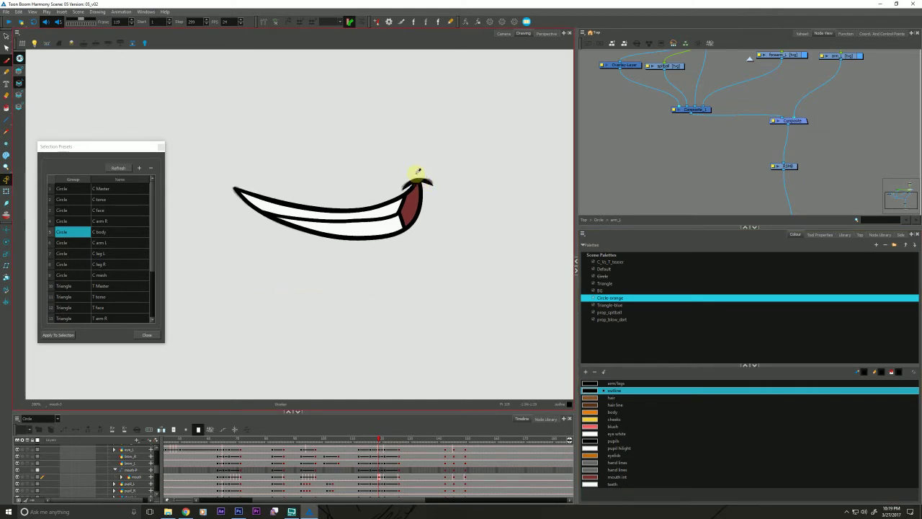
{"action": "key", "text": "period"}
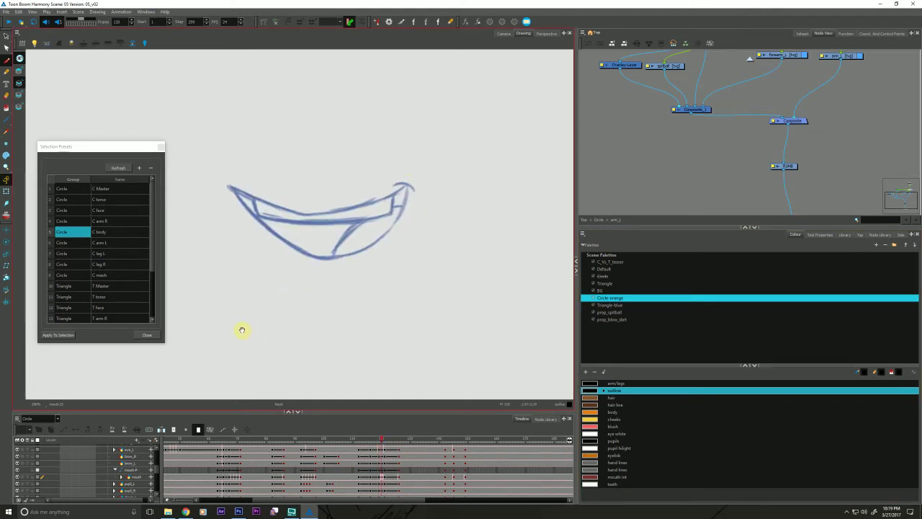
{"action": "key", "text": "period"}
{"action": "key", "text": "comma"}
{"action": "key", "text": "period"}
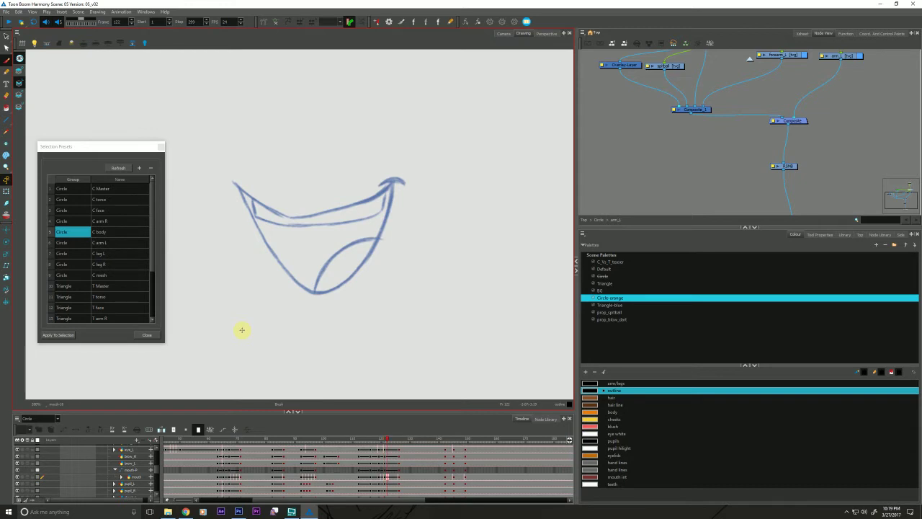
{"action": "key", "text": "period"}
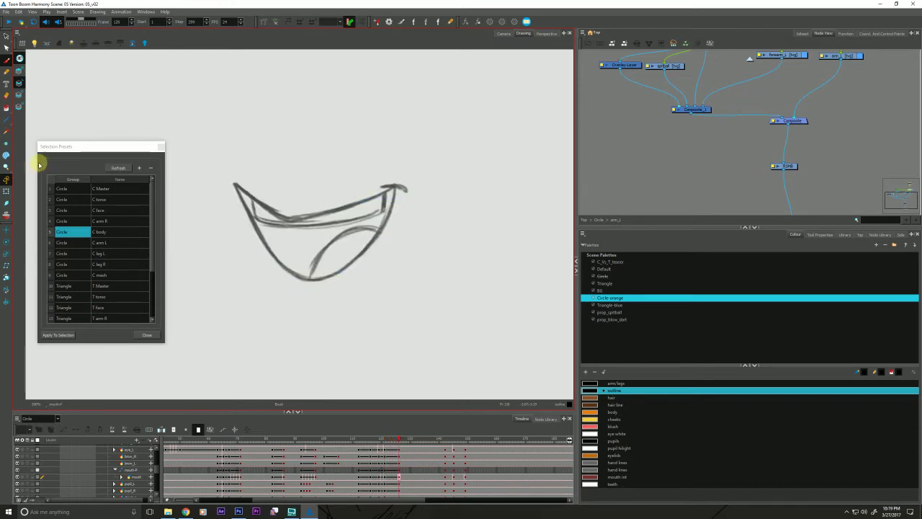
- Switch to the Pencil tool and load the Shape Guys cleanup preset for inking
{"action": "key", "text": "alt+slash"}
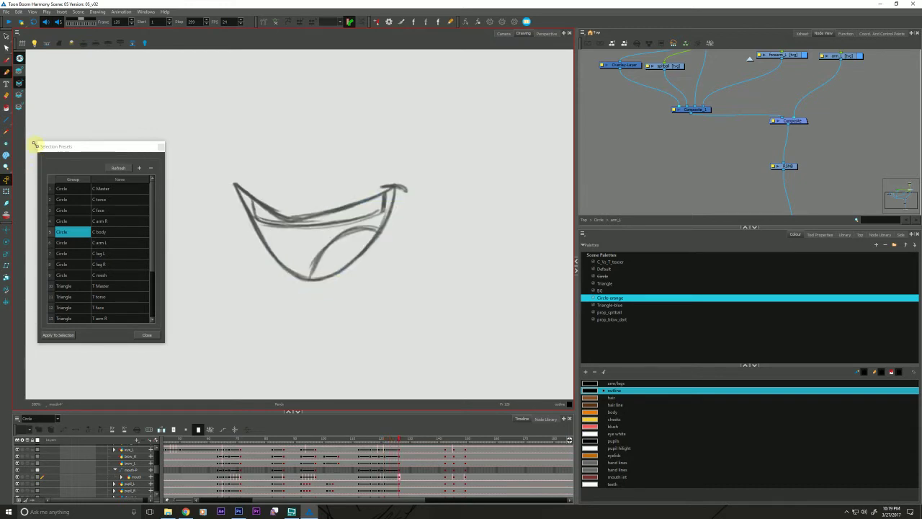
{"action": "left_click_drag", "start_coordinate": [343, 336], "coordinate": [243, 312]}
{"action": "key", "text": "ctrl+z"}
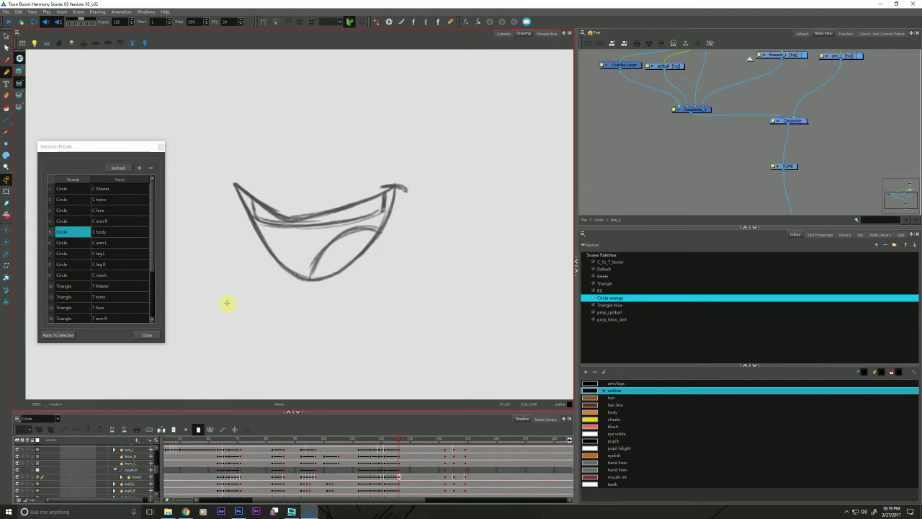
{"action": "left_click", "coordinate": [819, 234]}
{"action": "left_click_drag", "start_coordinate": [911, 368], "coordinate": [908, 455]}
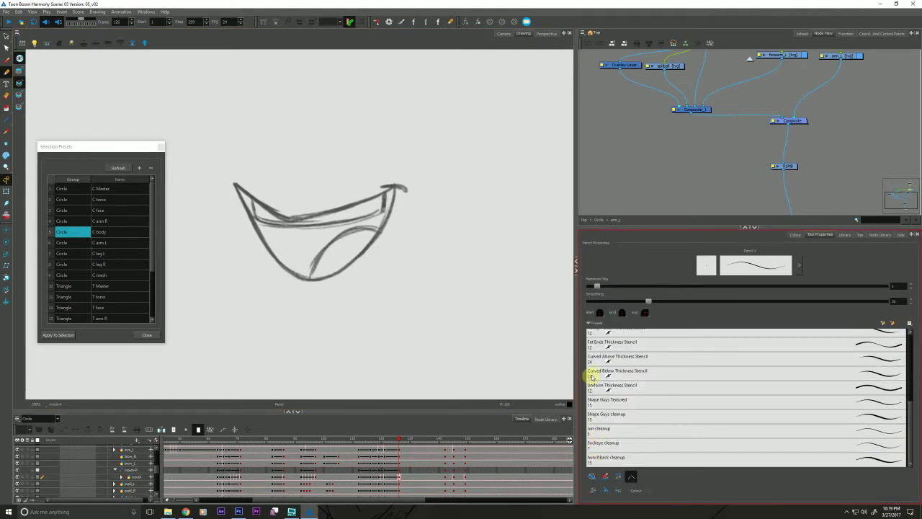
{"action": "left_click", "coordinate": [598, 417]}
{"action": "left_click", "coordinate": [796, 235]}
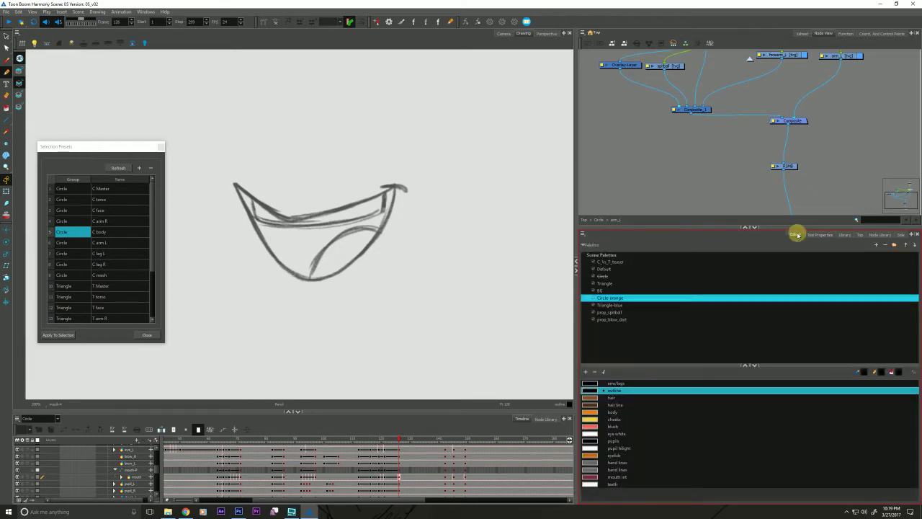
- Ink the right corner crease, upper lip and lower lip over the frame 126 mouth sketch
{"action": "key", "text": "space"}
{"action": "left_click_drag", "start_coordinate": [348, 263], "coordinate": [350, 265]}
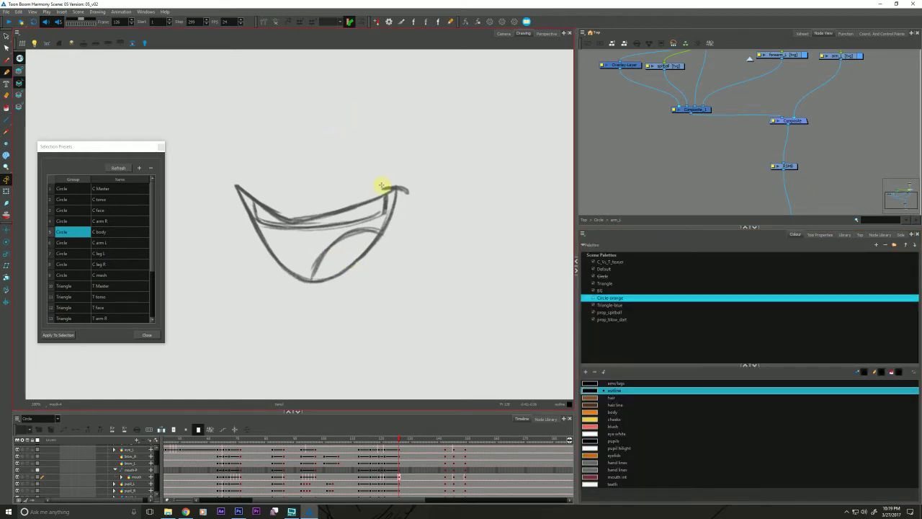
{"action": "left_click_drag", "start_coordinate": [382, 188], "coordinate": [394, 186]}
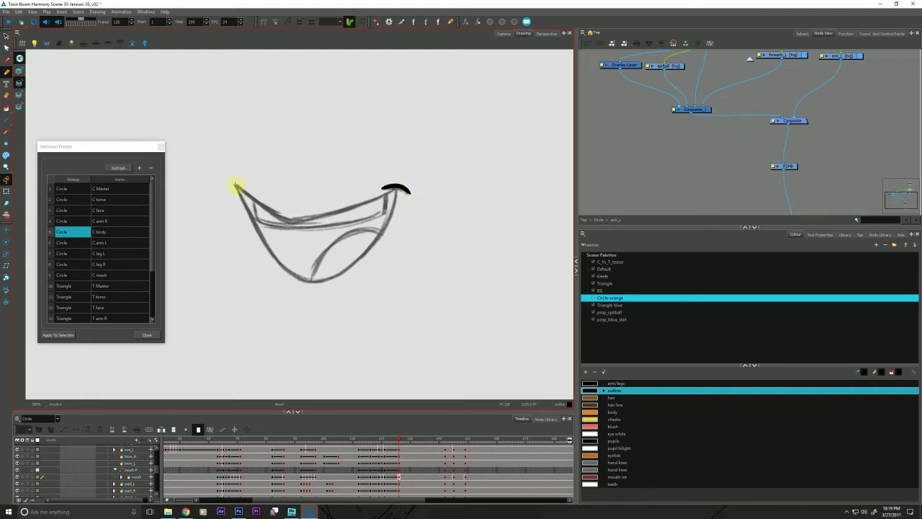
{"action": "mouse_move", "coordinate": [238, 186]}
{"action": "left_mouse_down"}
{"action": "mouse_move", "coordinate": [294, 221]}
{"action": "mouse_move", "coordinate": [397, 189]}
{"action": "left_mouse_up"}
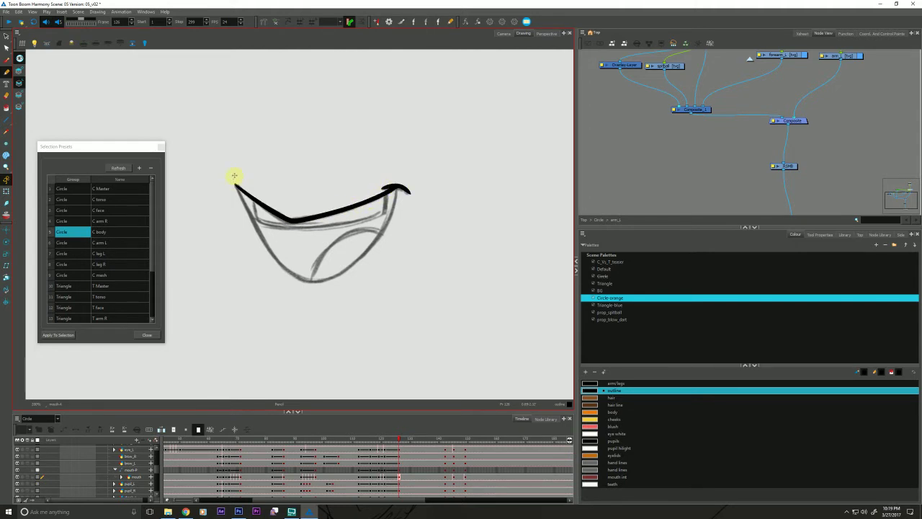
{"action": "mouse_move", "coordinate": [237, 186]}
{"action": "left_mouse_down"}
{"action": "mouse_move", "coordinate": [264, 244]}
{"action": "mouse_move", "coordinate": [297, 277]}
{"action": "mouse_move", "coordinate": [337, 275]}
{"action": "mouse_move", "coordinate": [374, 246]}
{"action": "mouse_move", "coordinate": [399, 189]}
{"action": "left_mouse_up"}
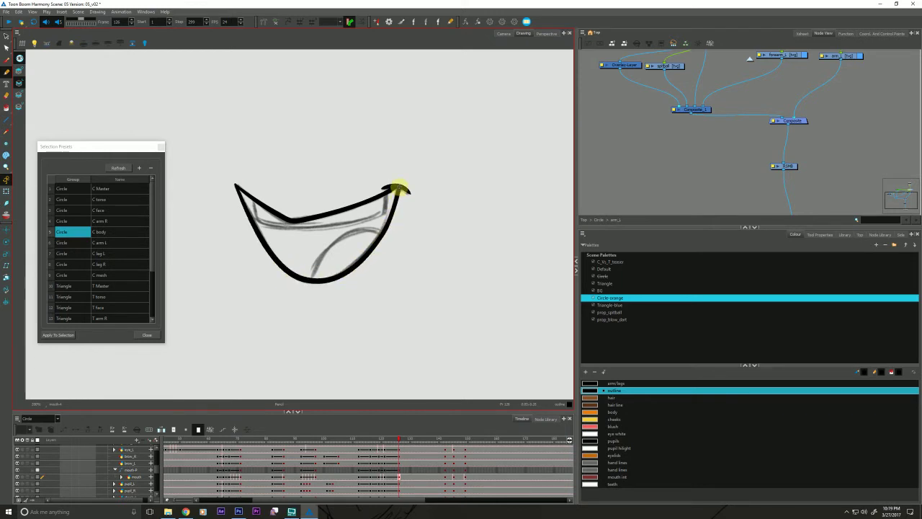
- Compare the frame 126 line art without the other art layers, then ink the outline of the upper teeth
{"action": "left_click", "coordinate": [20, 59]}
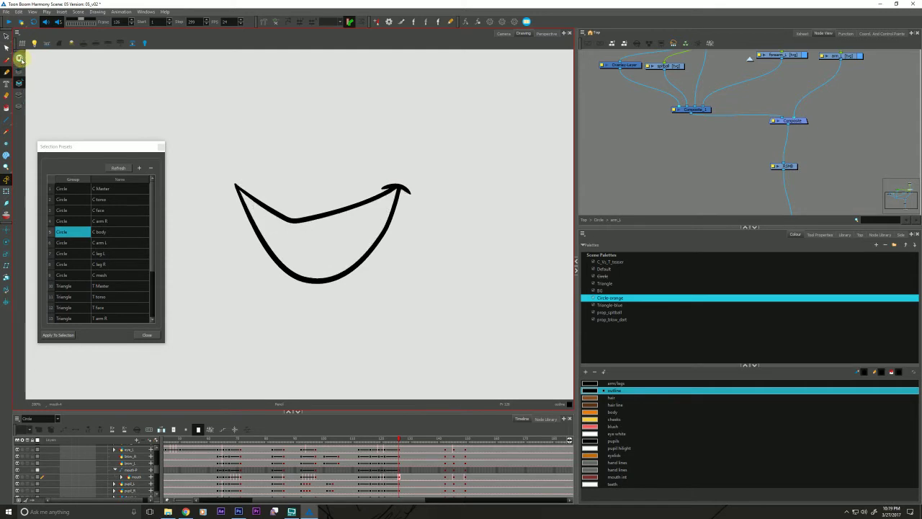
{"action": "left_click", "coordinate": [20, 59]}
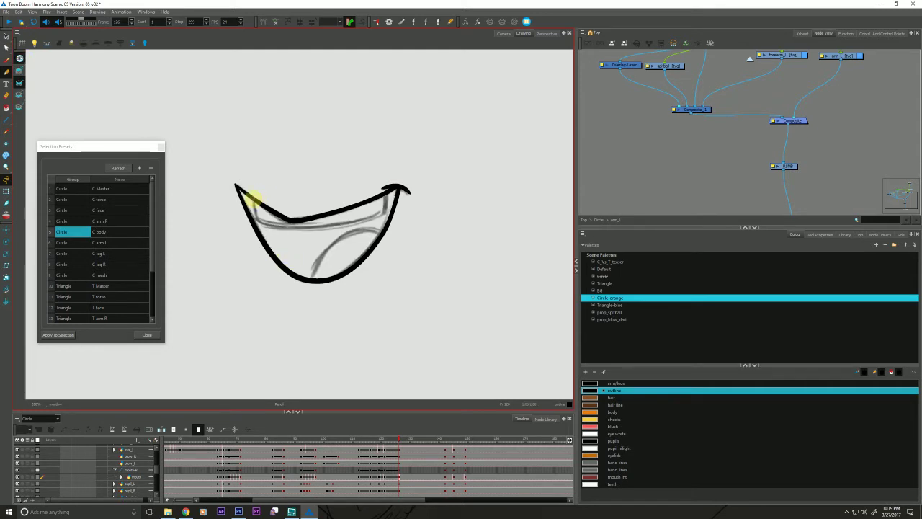
{"action": "mouse_move", "coordinate": [254, 196]}
{"action": "left_mouse_down"}
{"action": "mouse_move", "coordinate": [264, 226]}
{"action": "mouse_move", "coordinate": [251, 212]}
{"action": "mouse_move", "coordinate": [261, 222]}
{"action": "mouse_move", "coordinate": [344, 221]}
{"action": "mouse_move", "coordinate": [391, 200]}
{"action": "mouse_move", "coordinate": [384, 209]}
{"action": "mouse_move", "coordinate": [386, 197]}
{"action": "left_mouse_up"}
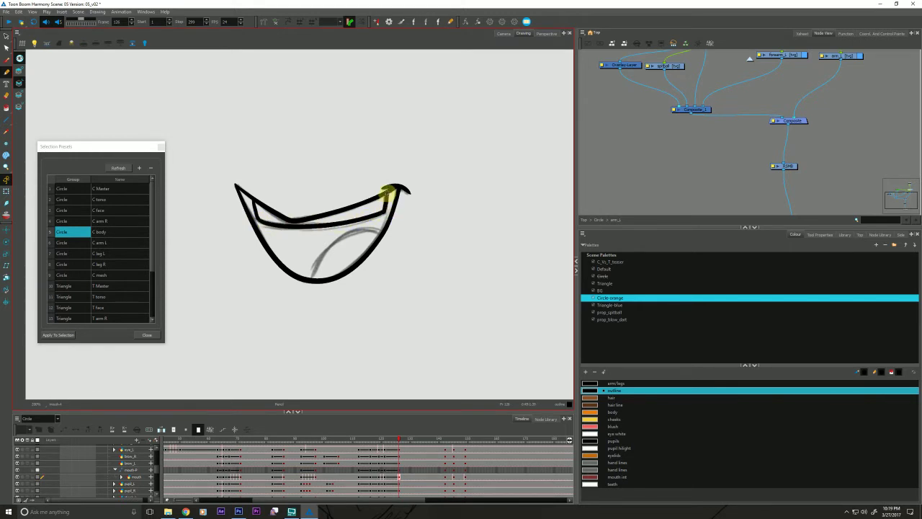
- Ink the tongue curve past the lower lip of the frame 126 mouth and trim its overhanging ends with the Cutter
{"action": "left_click_drag", "start_coordinate": [226, 296], "coordinate": [223, 302]}
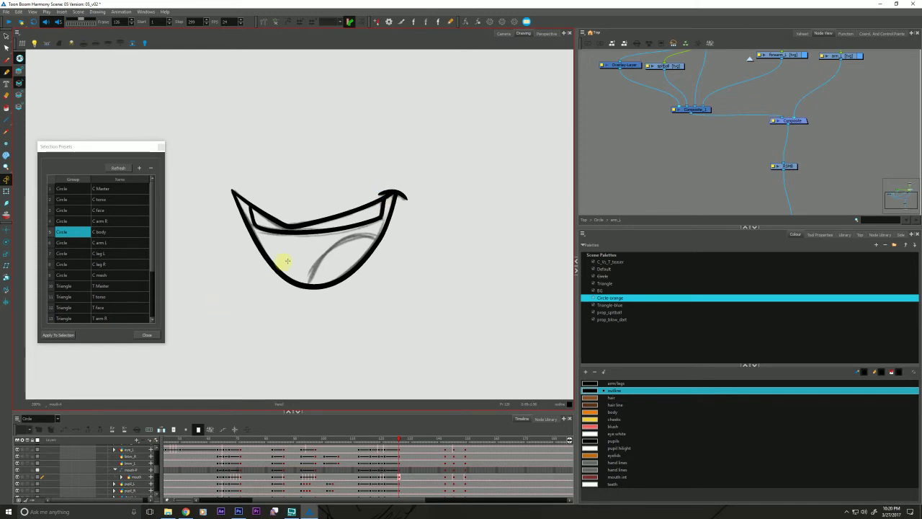
{"action": "left_click_drag", "start_coordinate": [309, 287], "coordinate": [319, 257]}
{"action": "key", "text": "ctrl+z"}
{"action": "mouse_move", "coordinate": [306, 304]}
{"action": "left_mouse_down"}
{"action": "mouse_move", "coordinate": [338, 245]}
{"action": "mouse_move", "coordinate": [355, 234]}
{"action": "mouse_move", "coordinate": [393, 238]}
{"action": "left_mouse_up"}
{"action": "key", "text": "alt+t"}
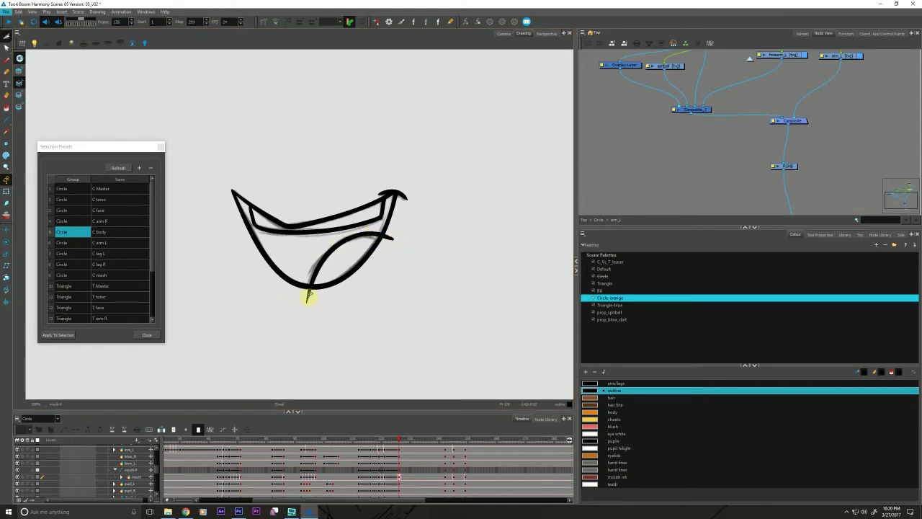
{"action": "left_click", "coordinate": [308, 298]}
{"action": "left_click_drag", "start_coordinate": [386, 300], "coordinate": [388, 312]}
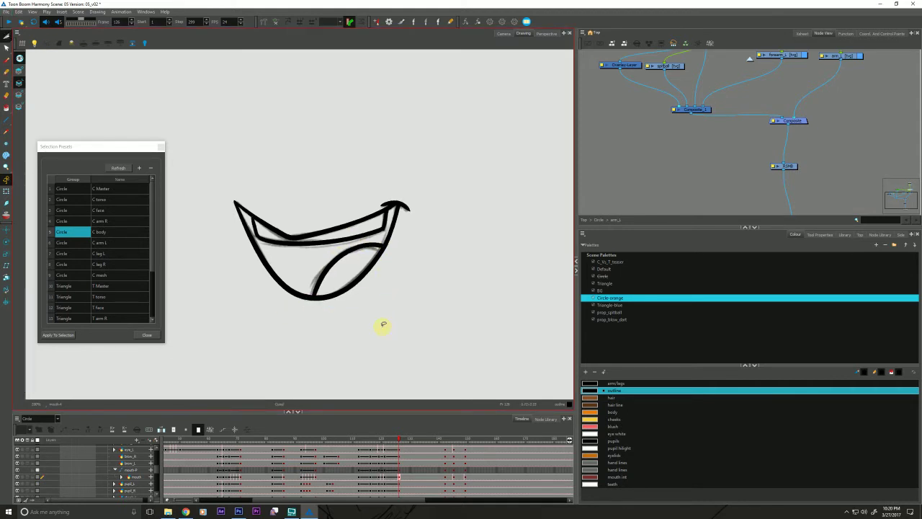
- Go back to the sketched mouth at frame 121 and turn on onion skin
{"action": "key", "text": "comma"}
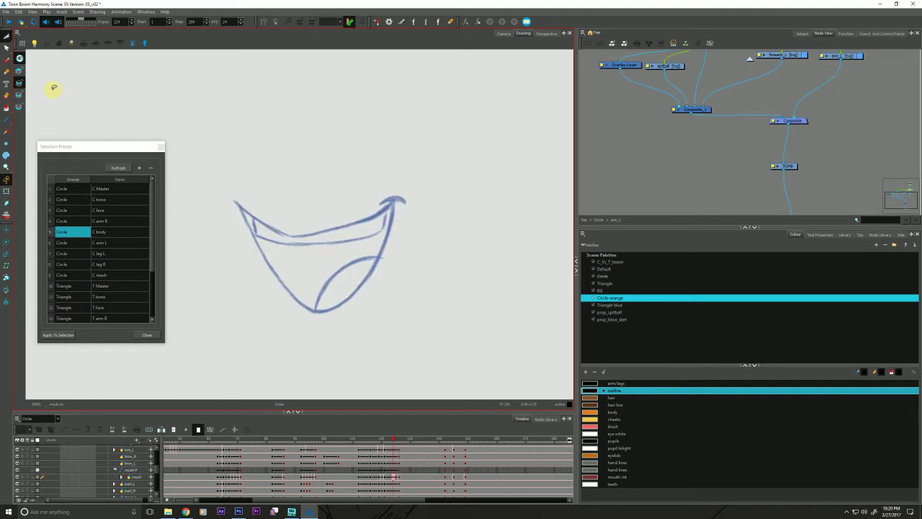
{"action": "key", "text": "comma"}
{"action": "left_click", "coordinate": [6, 215]}
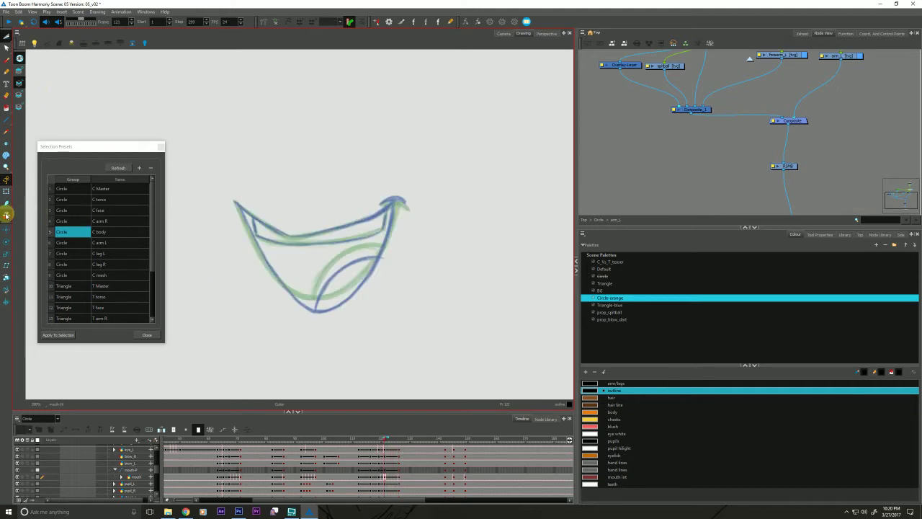
- Copy the inked corner crease from the frame 126 mouth into the frame 121 mouth drawing and nudge it over the sketched crease
{"action": "left_click", "coordinate": [399, 477]}
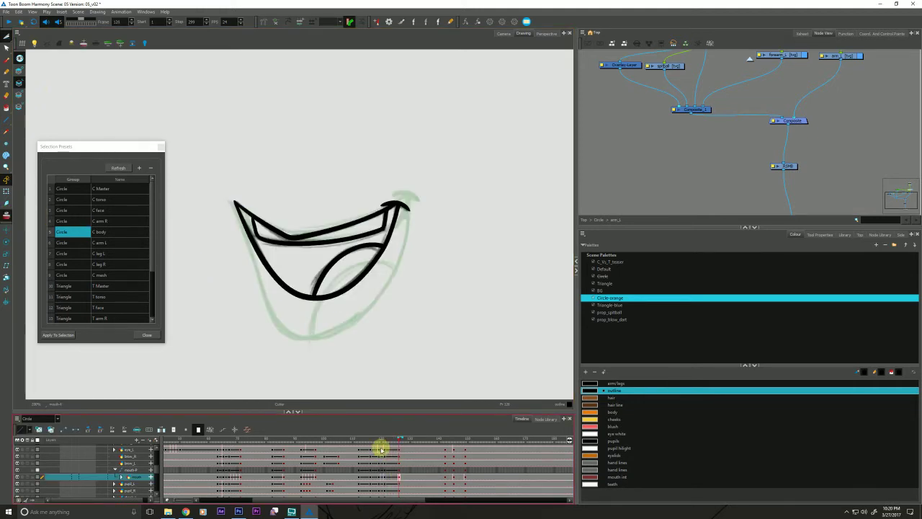
{"action": "key", "text": "alt+s"}
{"action": "left_click", "coordinate": [395, 205]}
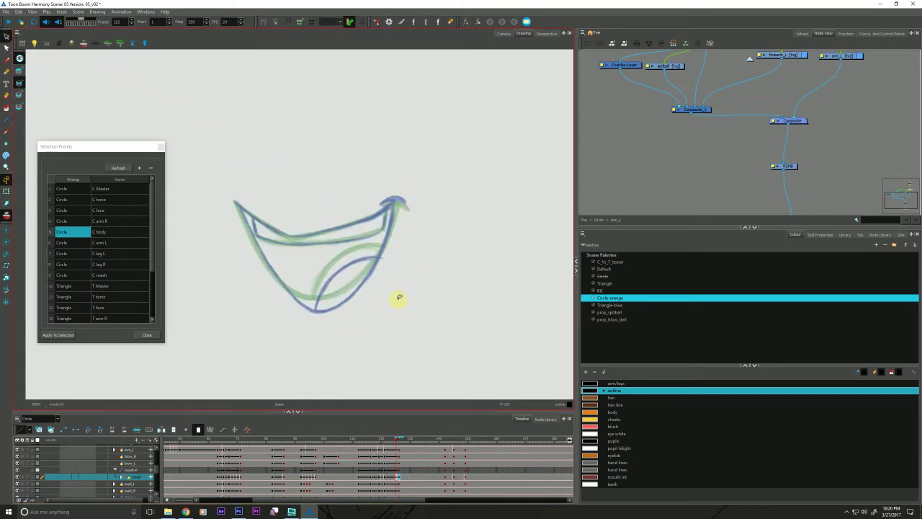
{"action": "key", "text": "ctrl+v"}
{"action": "key", "text": "Up"}
{"action": "key", "text": "Up"}
{"action": "key", "text": "Up"}
{"action": "key", "text": "Up"}
{"action": "key", "text": "Left"}
{"action": "key", "text": "Left"}
{"action": "key", "text": "Down"}
{"action": "key", "text": "Down"}
{"action": "key", "text": "Down"}
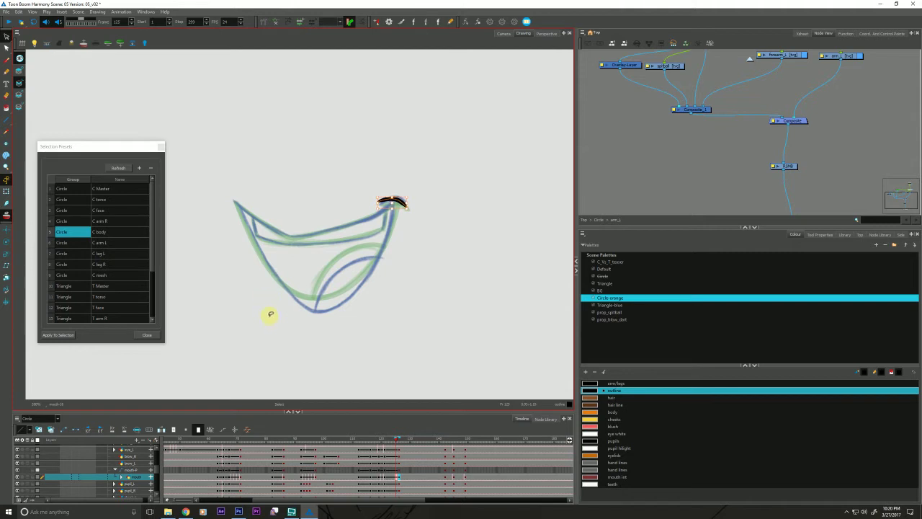
- Ink the upper and lower lip lines of the frame 121 mouth with the Pencil, checking them against the neighbouring drawing
{"action": "key", "text": "space"}
{"action": "key", "text": "alt+b"}
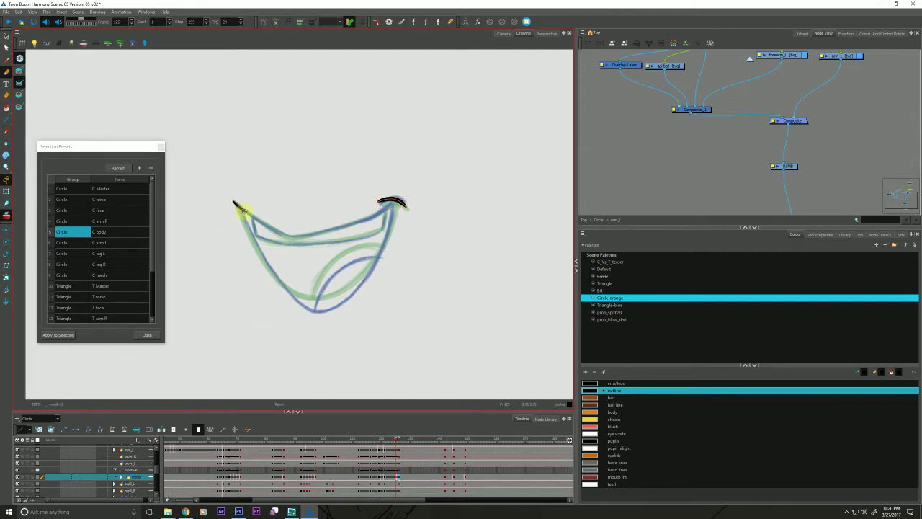
{"action": "mouse_move", "coordinate": [243, 208]}
{"action": "left_mouse_down"}
{"action": "mouse_move", "coordinate": [294, 238]}
{"action": "mouse_move", "coordinate": [394, 202]}
{"action": "left_mouse_up"}
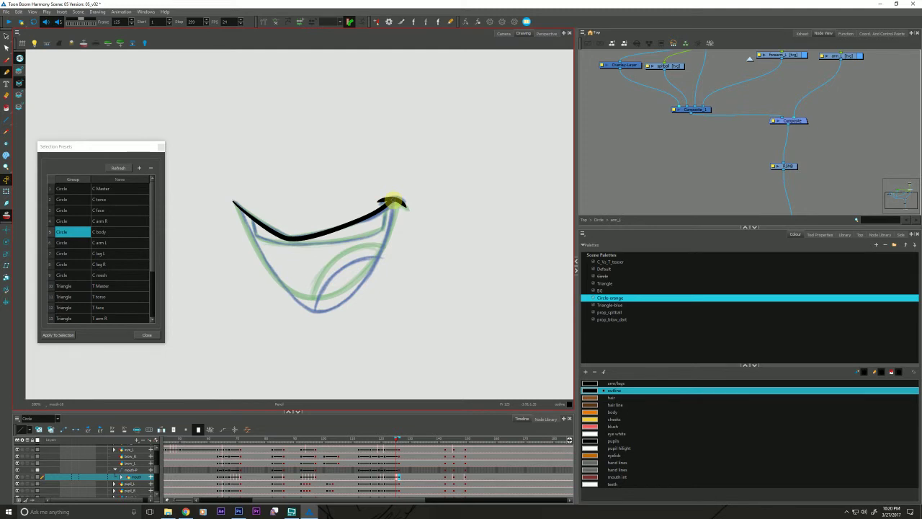
{"action": "key", "text": "f"}
{"action": "key", "text": "f"}
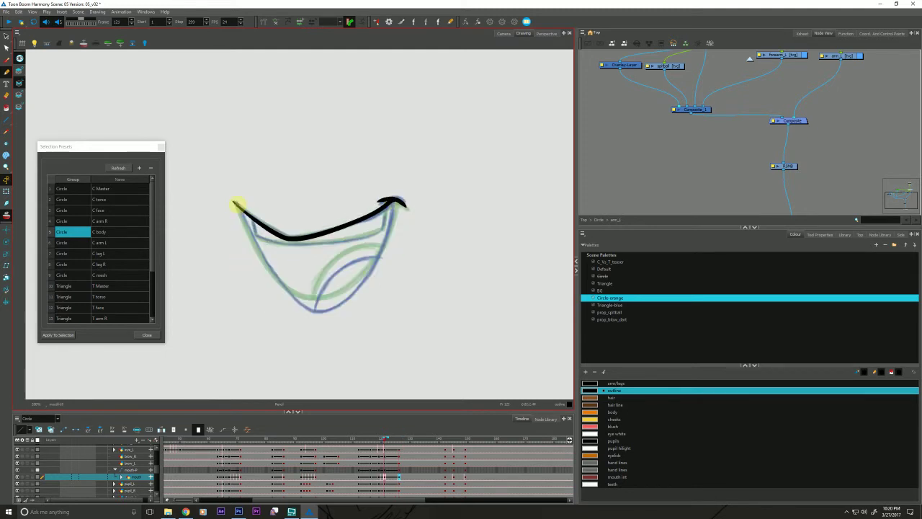
{"action": "mouse_move", "coordinate": [233, 196]}
{"action": "left_mouse_down"}
{"action": "mouse_move", "coordinate": [261, 262]}
{"action": "mouse_move", "coordinate": [294, 301]}
{"action": "mouse_move", "coordinate": [319, 308]}
{"action": "mouse_move", "coordinate": [346, 298]}
{"action": "mouse_move", "coordinate": [371, 268]}
{"action": "mouse_move", "coordinate": [392, 200]}
{"action": "left_mouse_up"}
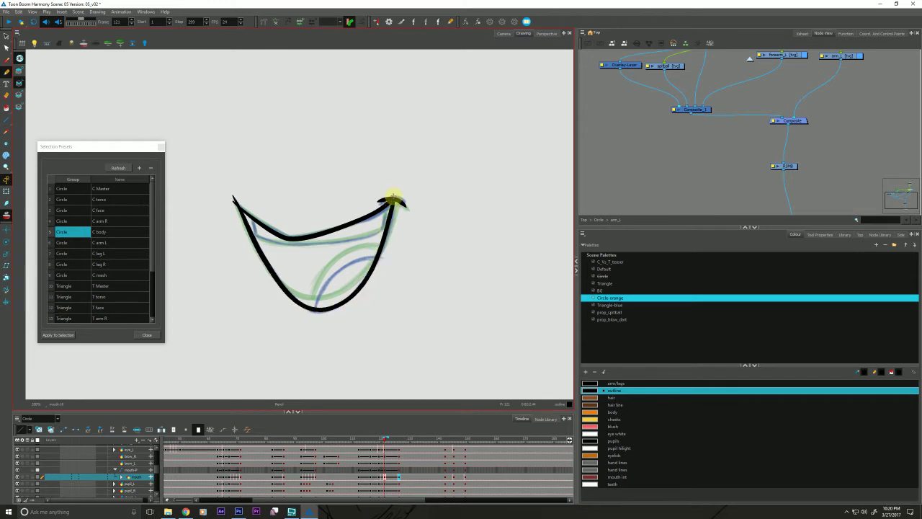
{"action": "key", "text": "period"}
{"action": "key", "text": "comma"}
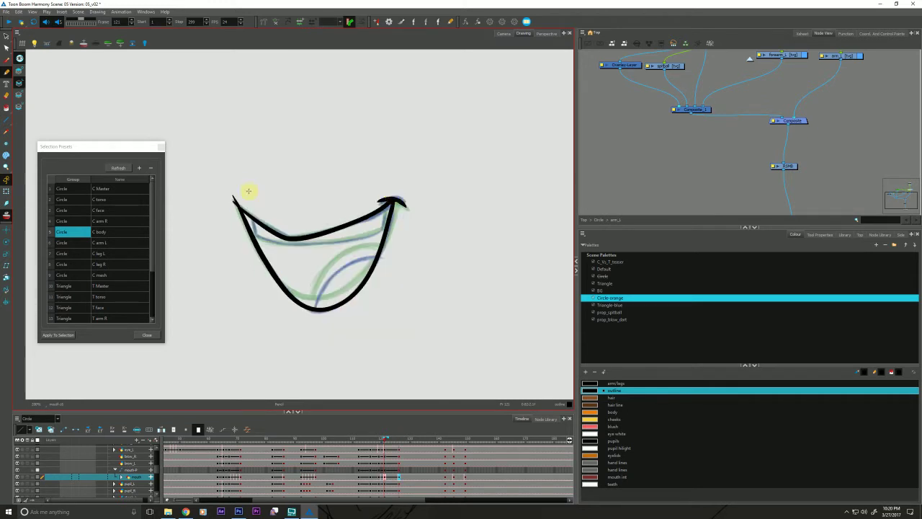
- Replace the inked lines of the frame 121 mouth drawing with a copy of the complete inked mouth from frame 126
{"action": "key", "text": "period"}
{"action": "key", "text": "comma"}
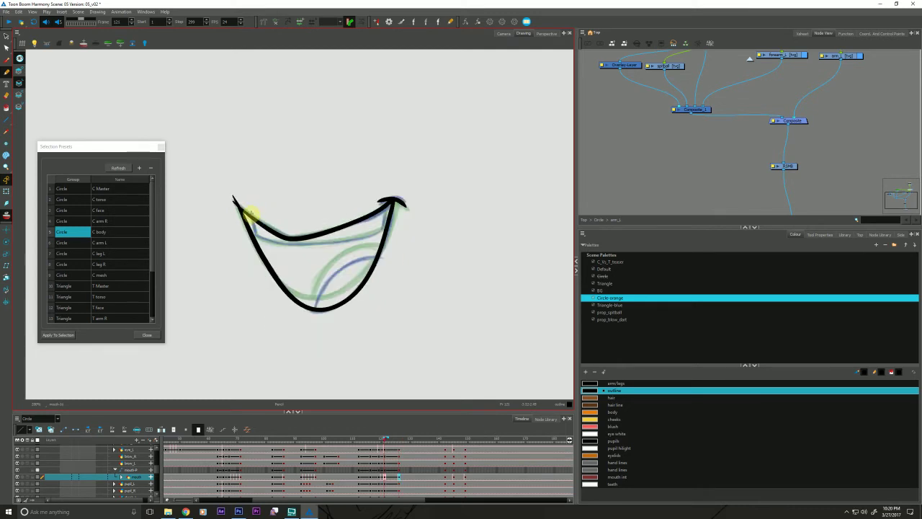
{"action": "mouse_move", "coordinate": [324, 169]}
{"action": "left_mouse_down"}
{"action": "mouse_move", "coordinate": [442, 264]}
{"action": "mouse_move", "coordinate": [308, 158]}
{"action": "mouse_move", "coordinate": [385, 320]}
{"action": "mouse_move", "coordinate": [233, 171]}
{"action": "left_mouse_up"}
{"action": "key", "text": "Delete"}
{"action": "key", "text": "period"}
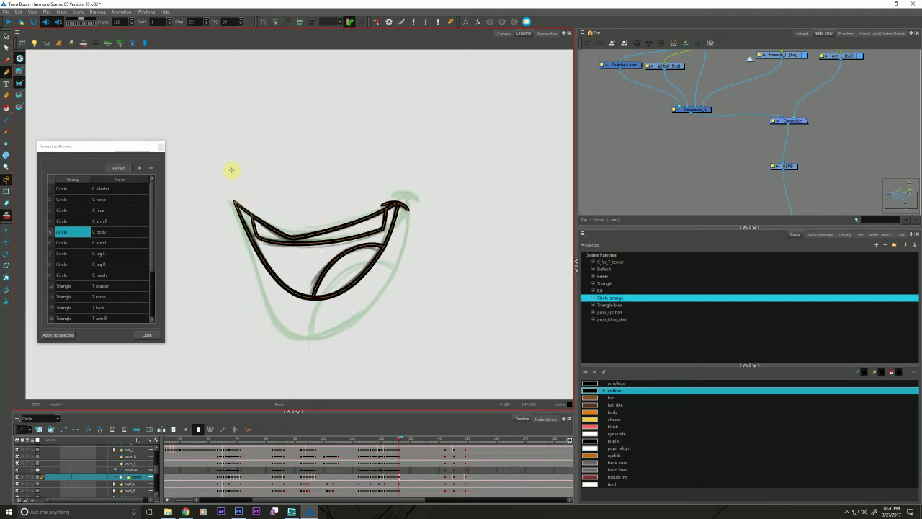
{"action": "key", "text": "Delete"}
{"action": "key", "text": "ctrl+z"}
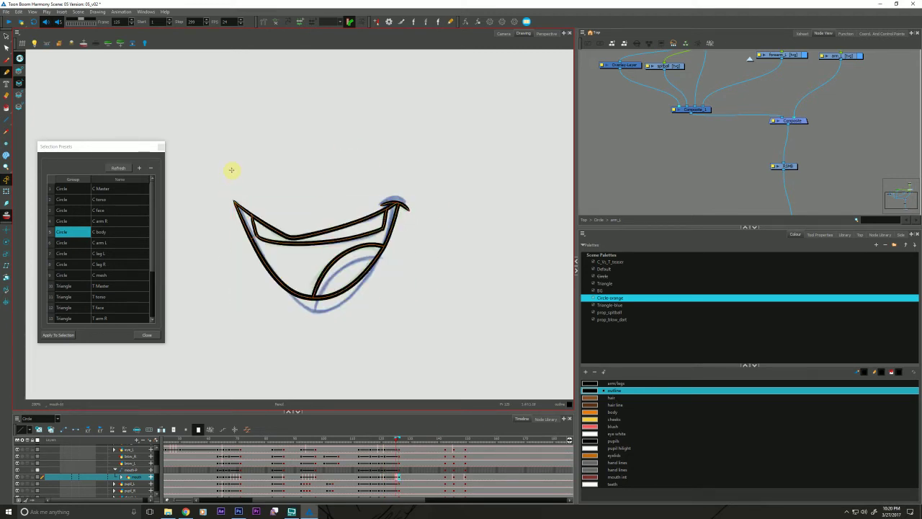
- Select the corner crease of the pasted mouth at frame 125 and nudge it over the sketched crease
{"action": "key", "text": "alt+s"}
{"action": "left_click", "coordinate": [266, 347]}
{"action": "mouse_move", "coordinate": [376, 210]}
{"action": "left_mouse_down"}
{"action": "mouse_move", "coordinate": [386, 194]}
{"action": "mouse_move", "coordinate": [395, 243]}
{"action": "left_mouse_up"}
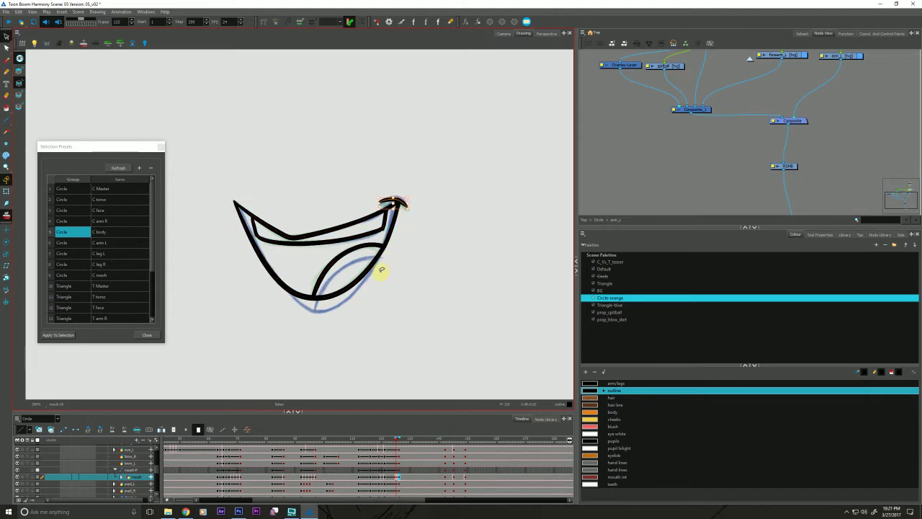
{"action": "key", "text": "Down"}
{"action": "key", "text": "Down"}
- Delete the teeth outline and the tongue curve from the pasted mouth at frame 125, leaving only the lips and crease
{"action": "left_click", "coordinate": [316, 254]}
{"action": "left_click", "coordinate": [304, 243]}
{"action": "key", "text": "Delete"}
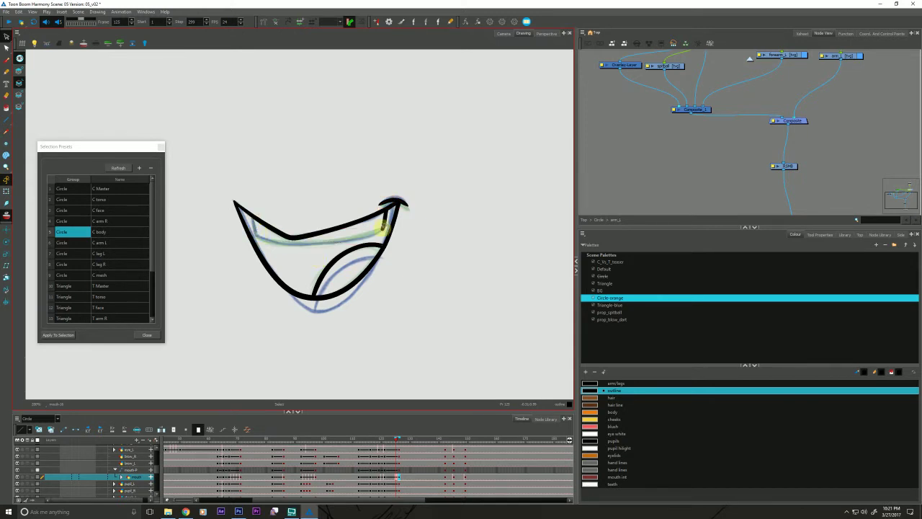
{"action": "left_click", "coordinate": [329, 262]}
{"action": "key", "text": "Delete"}
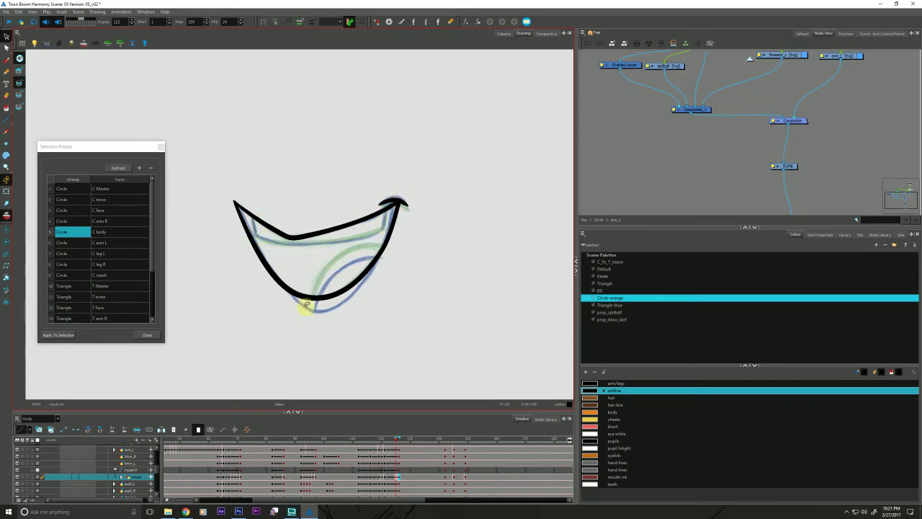
- Select the lip lines of the frame 125 mouth and scale them slightly narrower to fit the sketch
{"action": "left_click", "coordinate": [302, 295]}
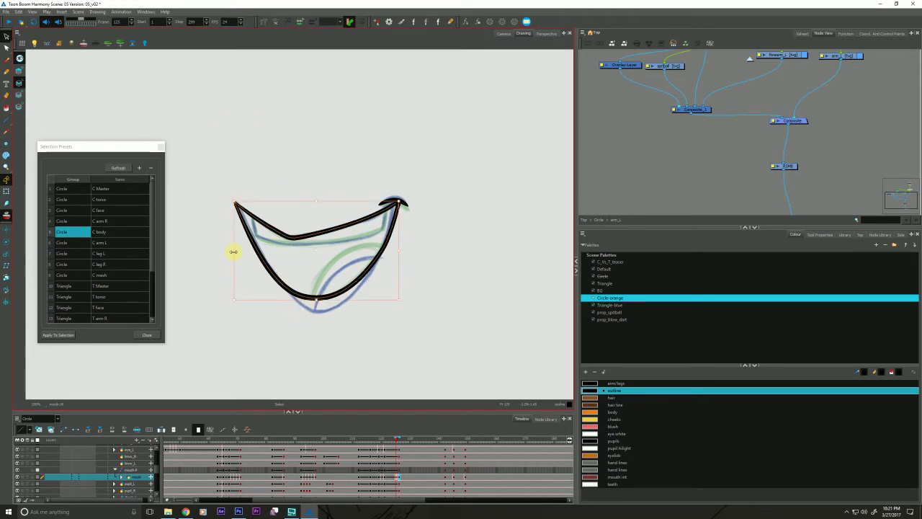
{"action": "left_click_drag", "start_coordinate": [232, 250], "coordinate": [234, 251]}
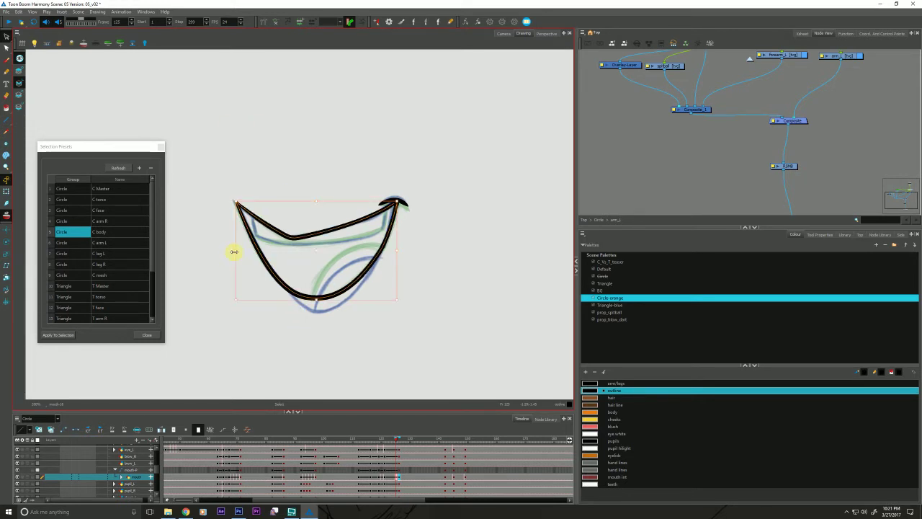
{"action": "left_click", "coordinate": [220, 249]}
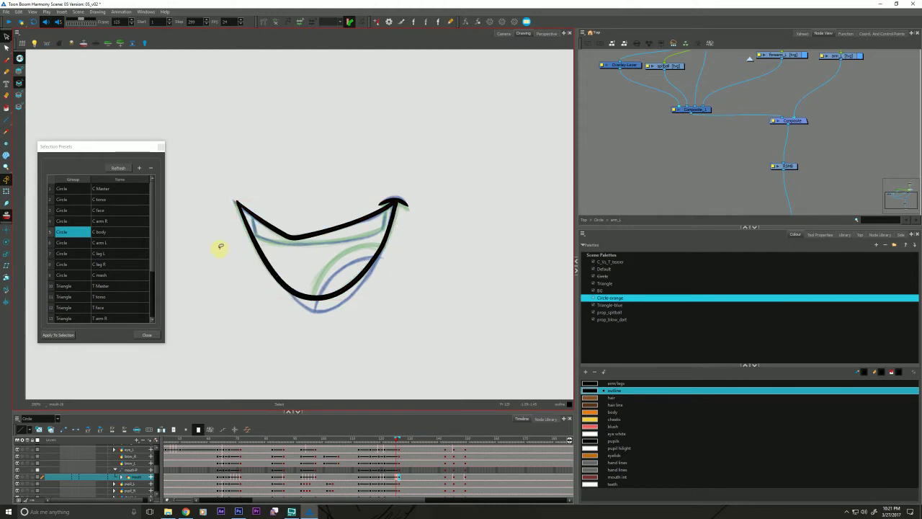
- Pull the lower lip down onto the sketched curve with the Contour Editor and tidy its end at the corner crease
{"action": "key", "text": "alt+q"}
{"action": "left_click", "coordinate": [309, 237]}
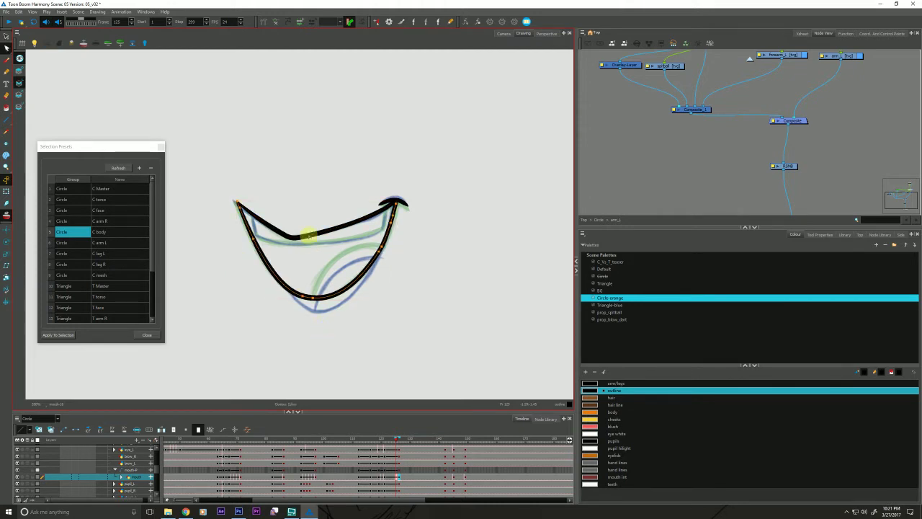
{"action": "left_click", "coordinate": [334, 323]}
{"action": "left_click", "coordinate": [315, 307]}
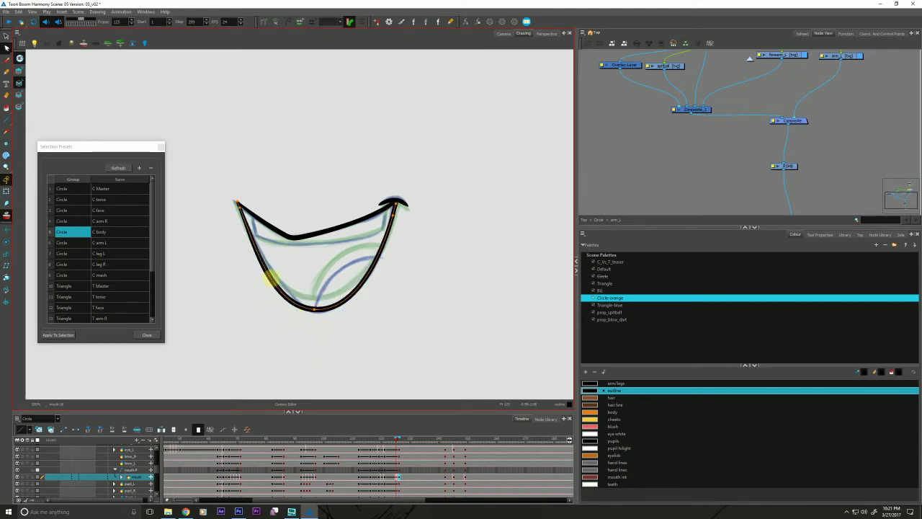
{"action": "left_click", "coordinate": [315, 310]}
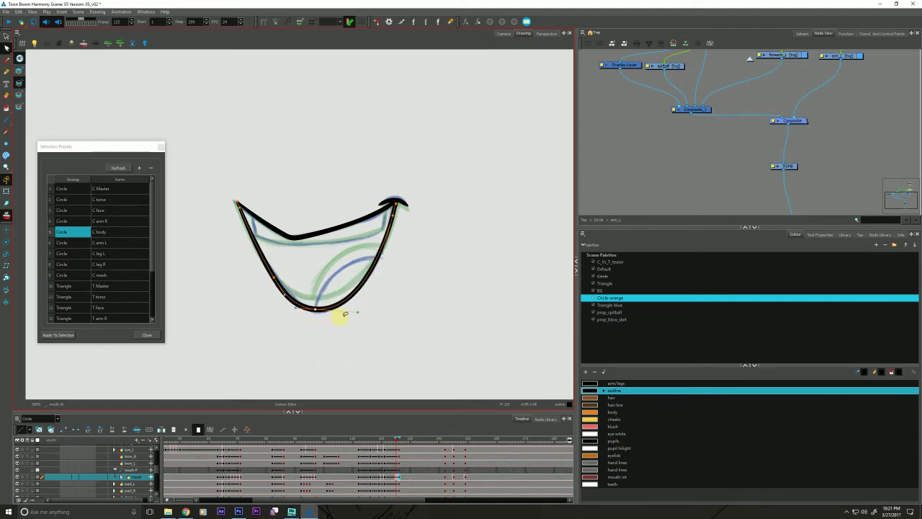
{"action": "left_click", "coordinate": [335, 331]}
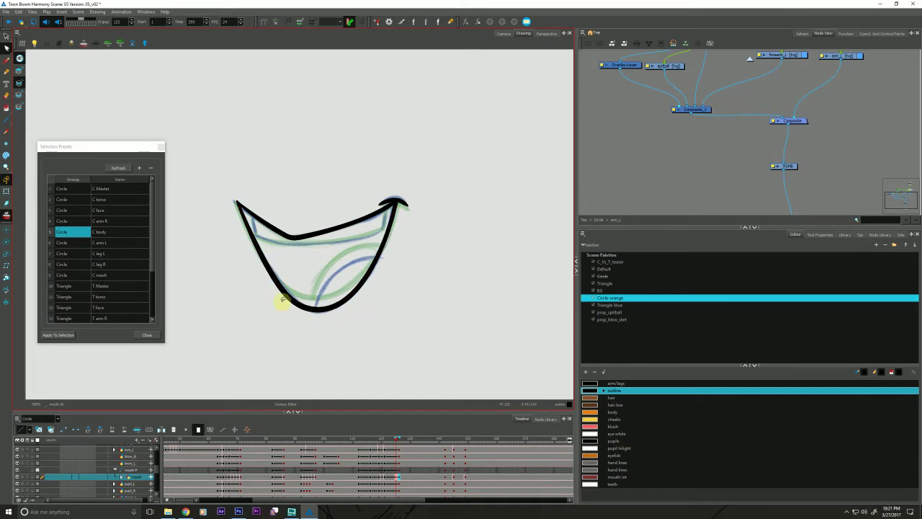
{"action": "left_click", "coordinate": [397, 201]}
{"action": "mouse_move", "coordinate": [398, 201]}
{"action": "left_mouse_down"}
{"action": "mouse_move", "coordinate": [407, 165]}
{"action": "mouse_move", "coordinate": [381, 169]}
{"action": "left_mouse_up"}
{"action": "key", "text": "alt+t"}
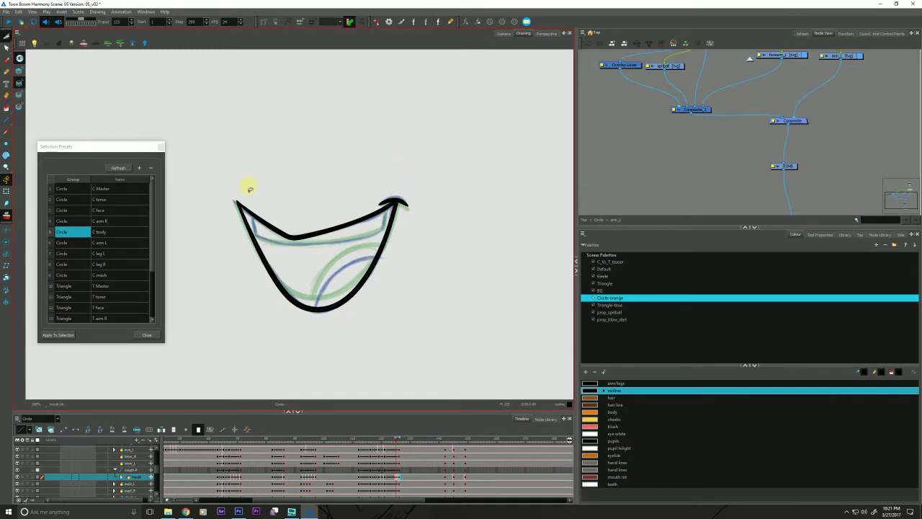
- Copy the teeth outline and tongue curve from the frame 126 mouth into the frame 125 mouth drawing
{"action": "key", "text": "space"}
{"action": "left_click_drag", "start_coordinate": [240, 320], "coordinate": [242, 326]}
{"action": "key", "text": "period"}
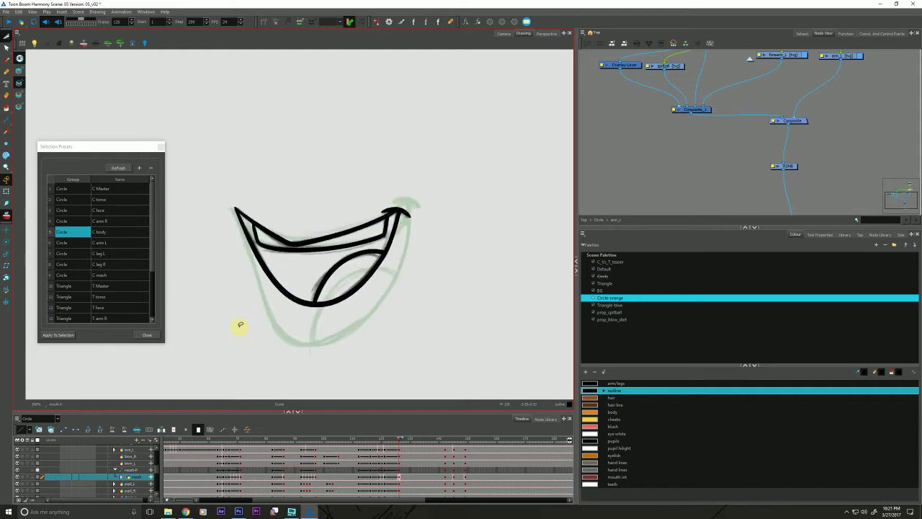
{"action": "left_click", "coordinate": [295, 246]}
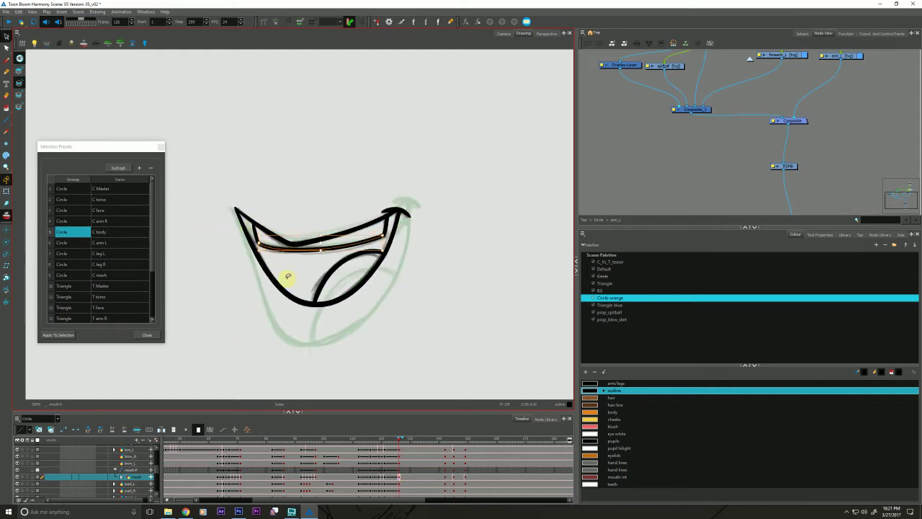
{"action": "left_click", "coordinate": [229, 240]}
{"action": "left_click", "coordinate": [252, 230]}
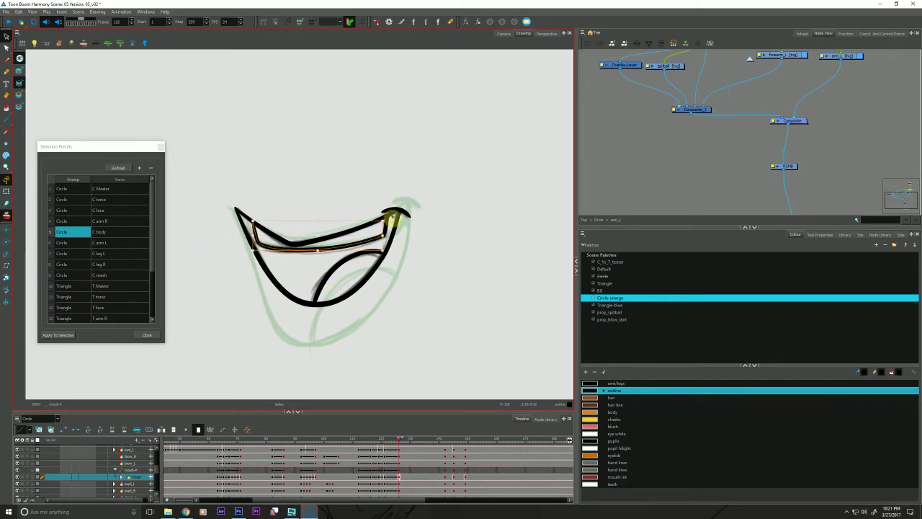
{"action": "left_click", "coordinate": [392, 218], "text": "shift"}
{"action": "left_click", "coordinate": [323, 277], "text": "shift"}
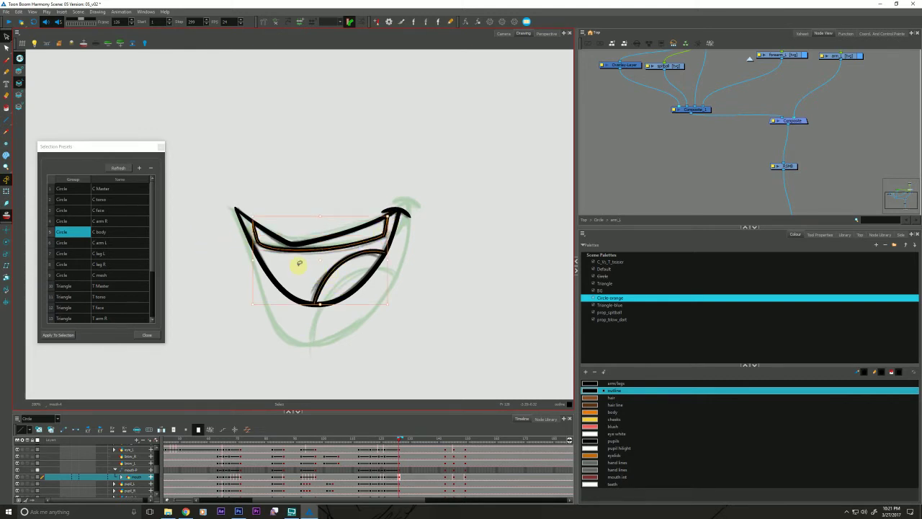
{"action": "key", "text": "comma"}
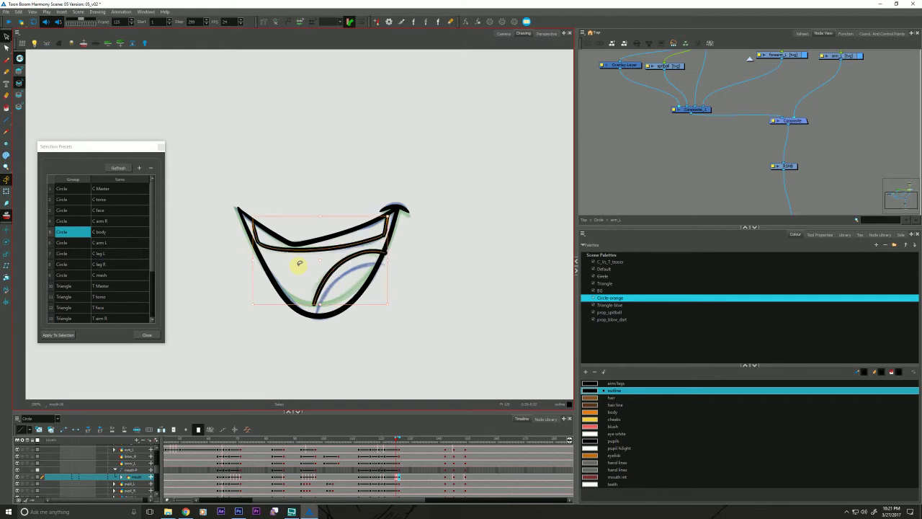
{"action": "left_click", "coordinate": [223, 315]}
- Select the pasted tongue curve in the frame 125 mouth and nudge it down towards the sketched tongue
{"action": "scroll", "coordinate": [303, 287], "scroll_direction": "up", "scroll_amount": 3}
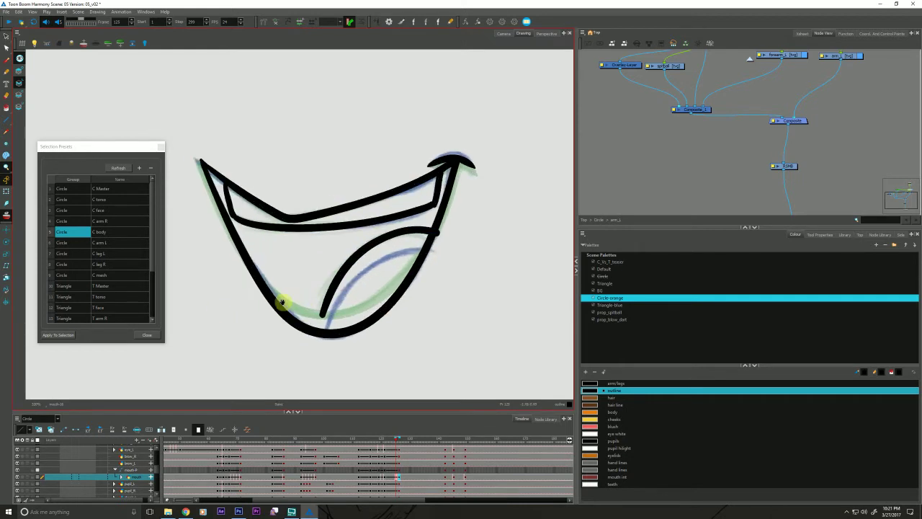
{"action": "left_click", "coordinate": [333, 280]}
{"action": "key", "text": "Down"}
{"action": "key", "text": "Down"}
{"action": "key", "text": "Down"}
{"action": "key", "text": "Down"}
{"action": "key", "text": "Down"}
{"action": "key", "text": "Down"}
{"action": "key", "text": "Down"}
{"action": "key", "text": "Down"}
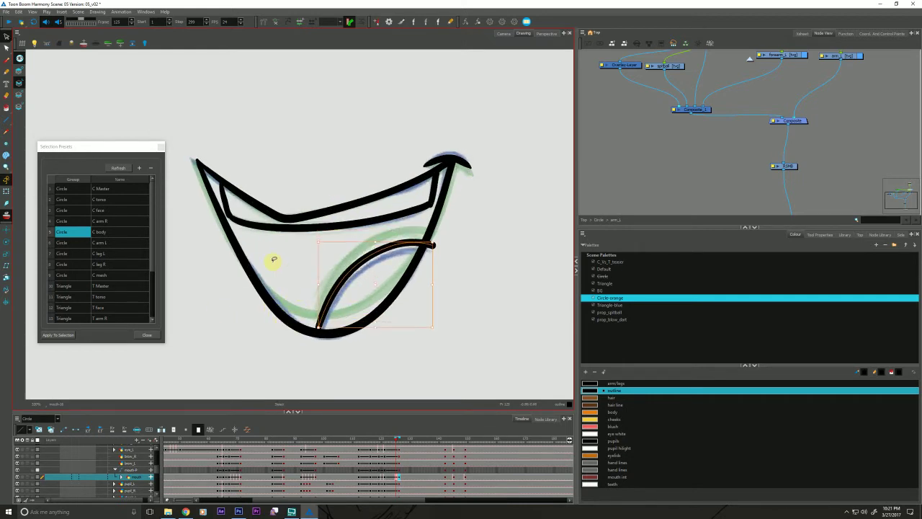
- Lower the selected tongue line slightly and trim off its end that extends past the mouth outline
{"action": "key", "text": "Down"}
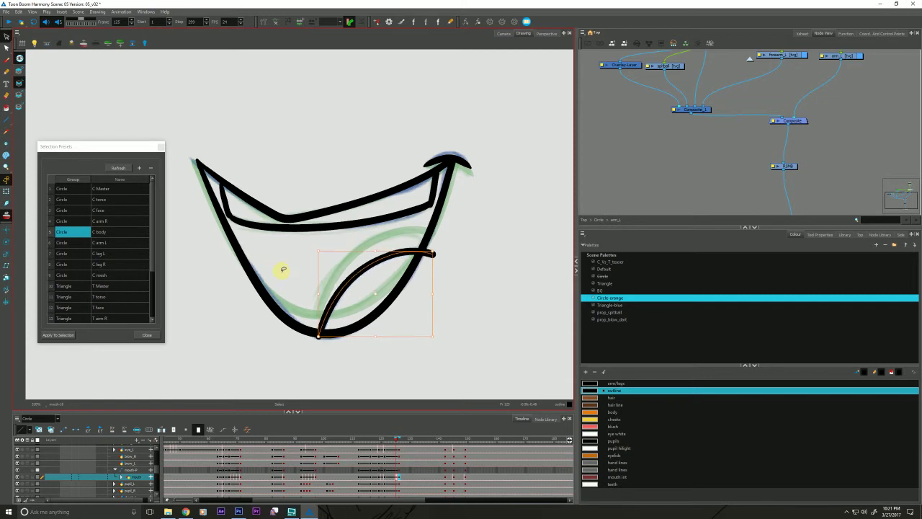
{"action": "left_click", "coordinate": [240, 323]}
{"action": "key", "text": "alt+t"}
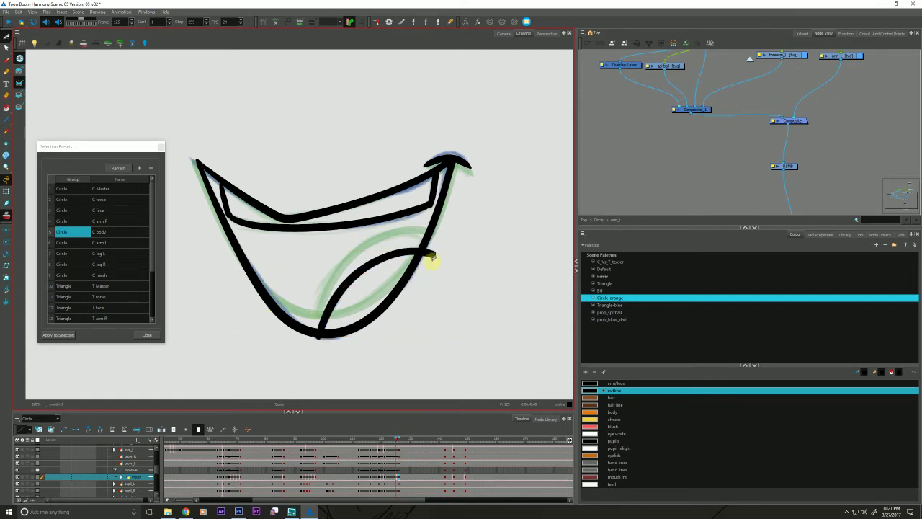
{"action": "left_click_drag", "start_coordinate": [431, 249], "coordinate": [433, 267]}
{"action": "left_click_drag", "start_coordinate": [228, 277], "coordinate": [234, 290]}
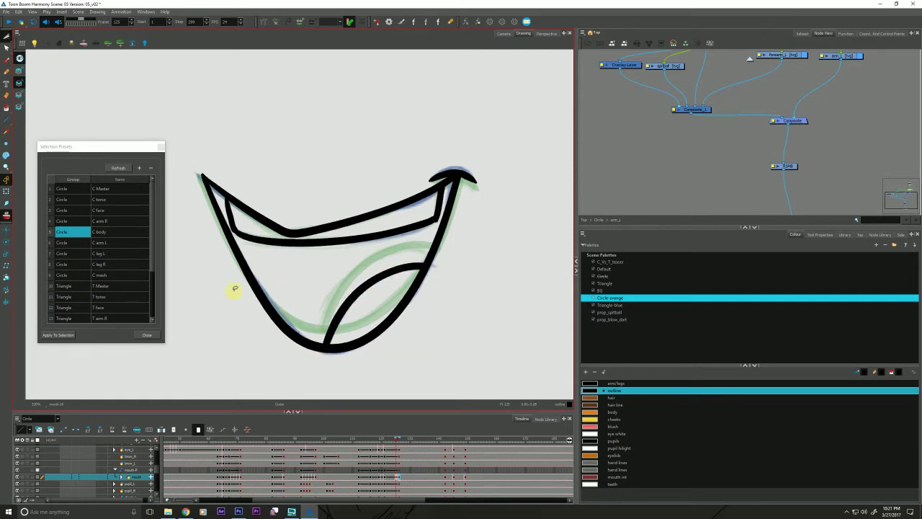
- Show the stroke centrelines and trim the excess tooth line at the upper lip near the mouth's left corner
{"action": "key", "text": "k"}
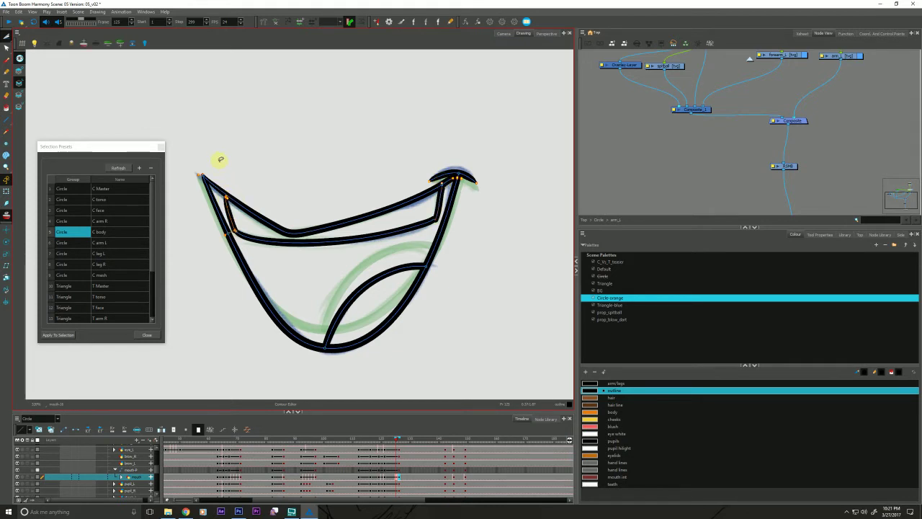
{"action": "left_click", "coordinate": [226, 198]}
{"action": "left_click", "coordinate": [193, 211]}
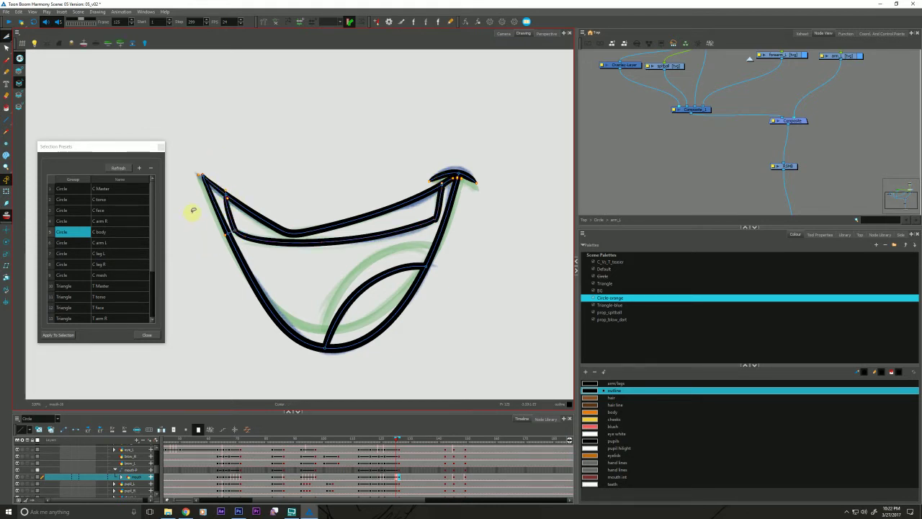
{"action": "key", "text": "space"}
{"action": "left_click_drag", "start_coordinate": [232, 327], "coordinate": [230, 324]}
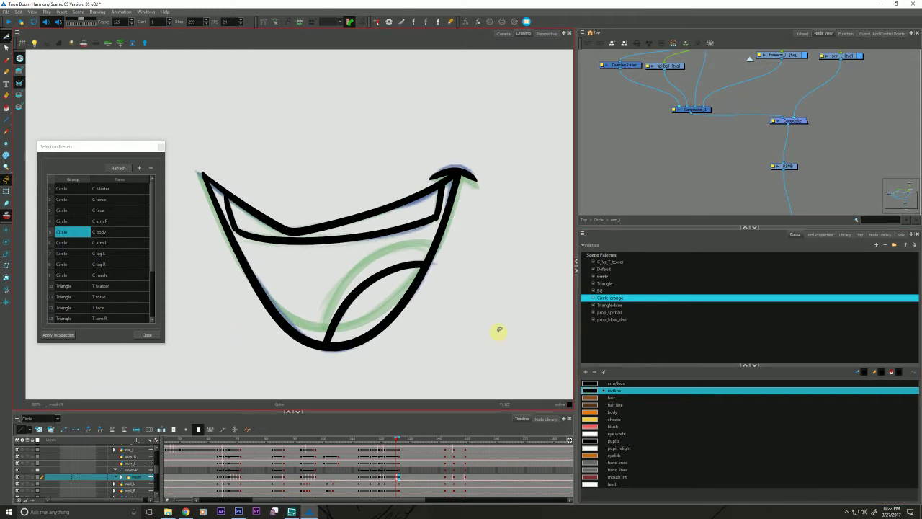
- Go to the empty mouth drawing at frame 120 and ink the right corner crease and the upper lip over the blue sketch
{"action": "key", "text": "period"}
{"action": "key", "text": "period"}
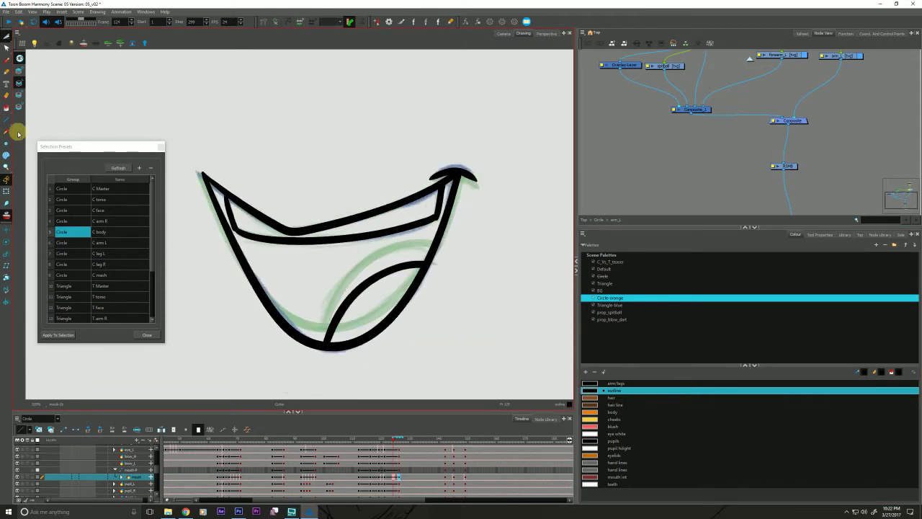
{"action": "key", "text": "comma"}
{"action": "key", "text": "comma"}
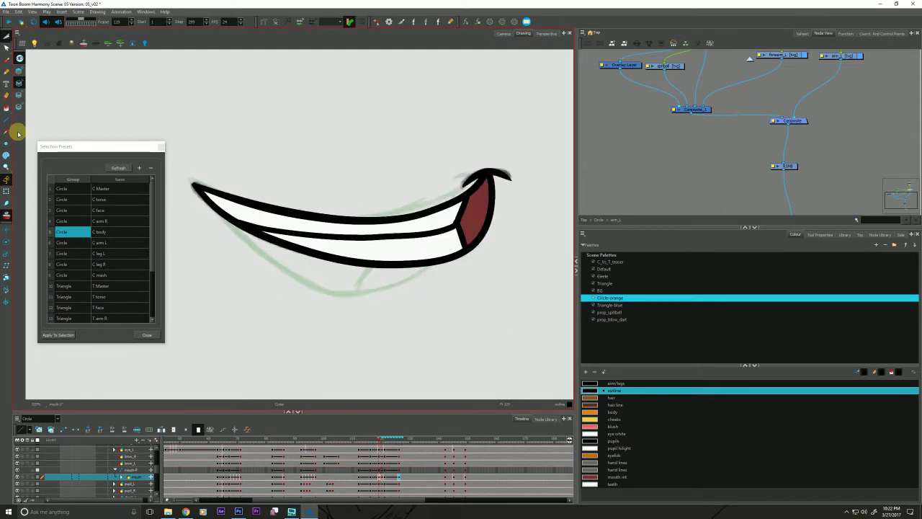
{"action": "key", "text": "period"}
{"action": "key", "text": "alt+x"}
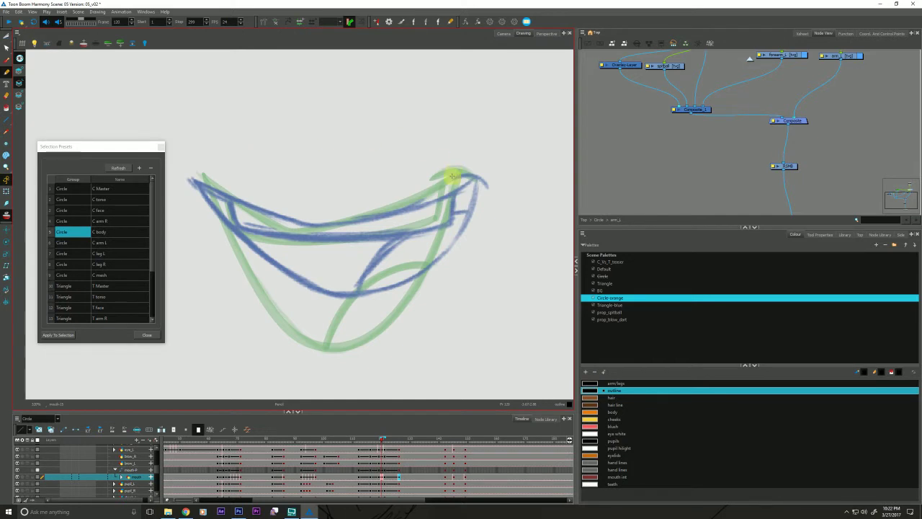
{"action": "mouse_move", "coordinate": [445, 181]}
{"action": "left_mouse_down"}
{"action": "mouse_move", "coordinate": [475, 178]}
{"action": "mouse_move", "coordinate": [491, 191]}
{"action": "left_mouse_up"}
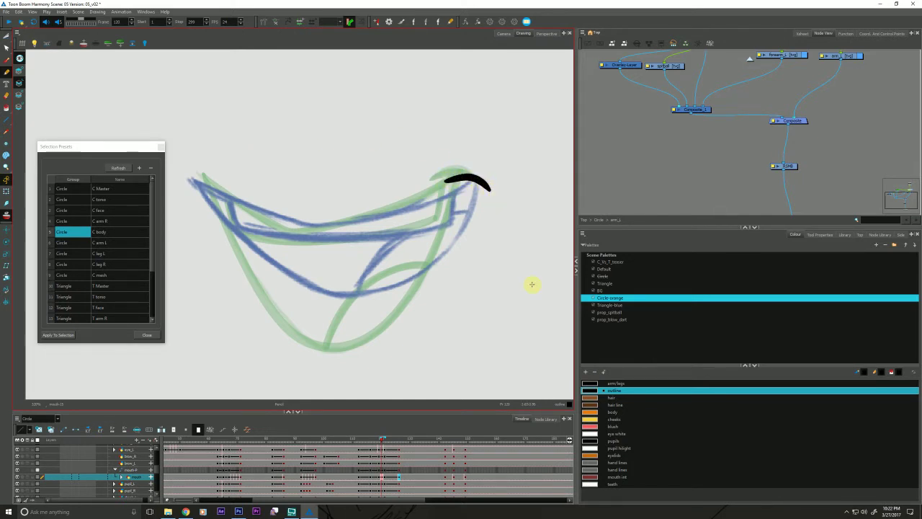
{"action": "mouse_move", "coordinate": [189, 178]}
{"action": "left_mouse_down"}
{"action": "mouse_move", "coordinate": [314, 225]}
{"action": "mouse_move", "coordinate": [418, 206]}
{"action": "mouse_move", "coordinate": [473, 178]}
{"action": "left_mouse_up"}
{"action": "key", "text": "space"}
{"action": "left_click_drag", "start_coordinate": [311, 338], "coordinate": [348, 317]}
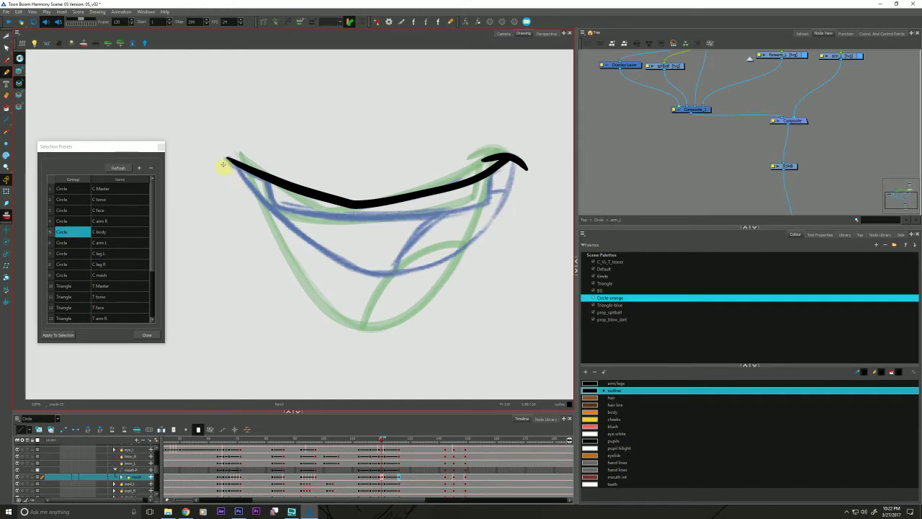
- Ink the lower lip along the blue sketch, from the left mouth corner to the right corner crease
{"action": "mouse_move", "coordinate": [227, 158]}
{"action": "left_mouse_down"}
{"action": "mouse_move", "coordinate": [294, 227]}
{"action": "mouse_move", "coordinate": [377, 272]}
{"action": "mouse_move", "coordinate": [430, 265]}
{"action": "mouse_move", "coordinate": [461, 243]}
{"action": "mouse_move", "coordinate": [515, 149]}
{"action": "left_mouse_up"}
{"action": "key", "text": "ctrl+z"}
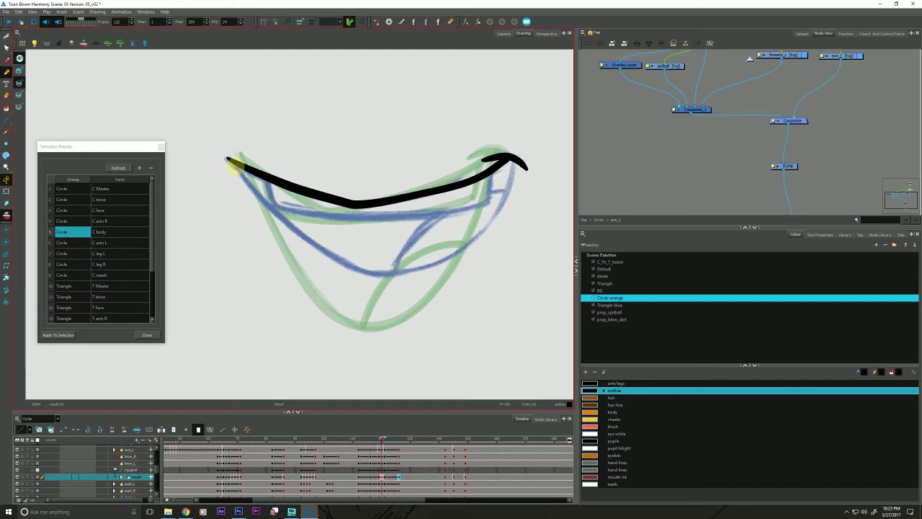
{"action": "scroll", "coordinate": [252, 259], "scroll_direction": "down", "scroll_amount": 3}
{"action": "key", "text": "alt+b"}
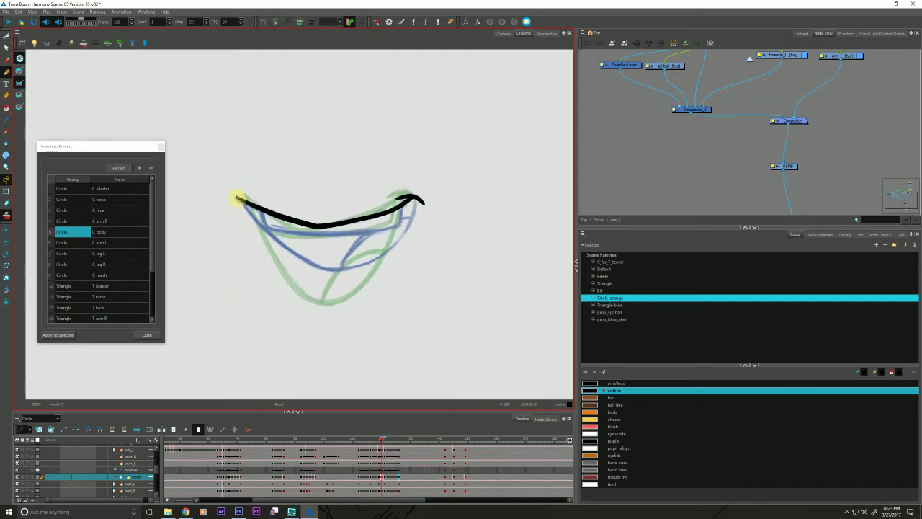
{"action": "mouse_move", "coordinate": [238, 198]}
{"action": "left_mouse_down"}
{"action": "mouse_move", "coordinate": [279, 242]}
{"action": "mouse_move", "coordinate": [328, 270]}
{"action": "mouse_move", "coordinate": [389, 249]}
{"action": "mouse_move", "coordinate": [412, 199]}
{"action": "left_mouse_up"}
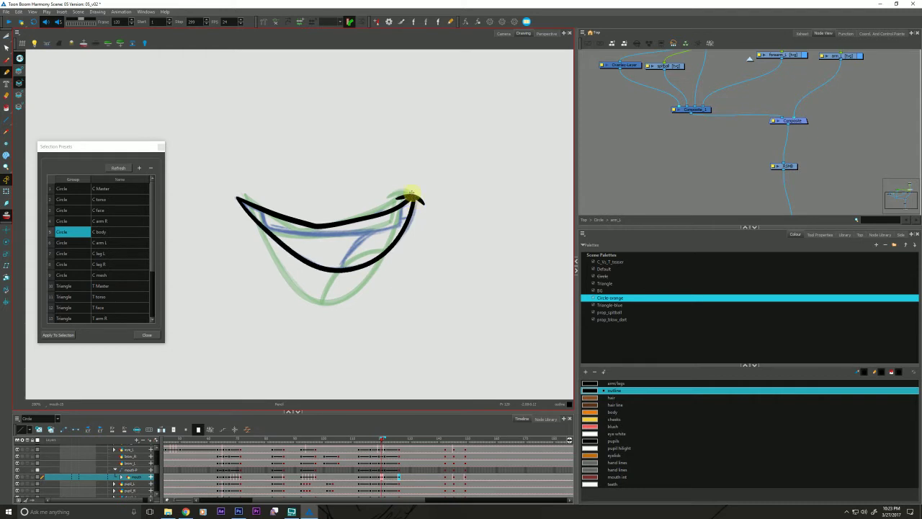
- Ink the upper teeth outline, the tongue curve and the short line beside the teeth inside the mouth
{"action": "key", "text": "."}
{"action": "left_click", "coordinate": [20, 59]}
{"action": "key", "text": "."}
{"action": "key", "text": "."}
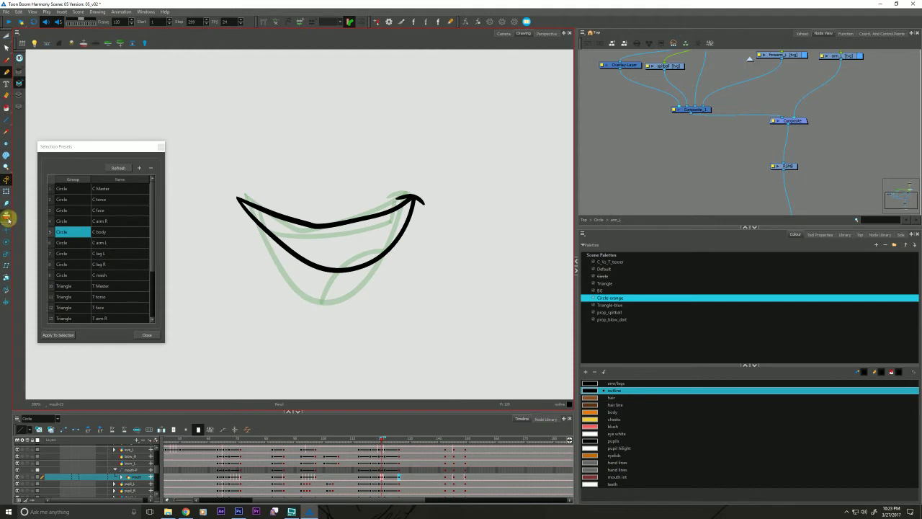
{"action": "left_click", "coordinate": [20, 59]}
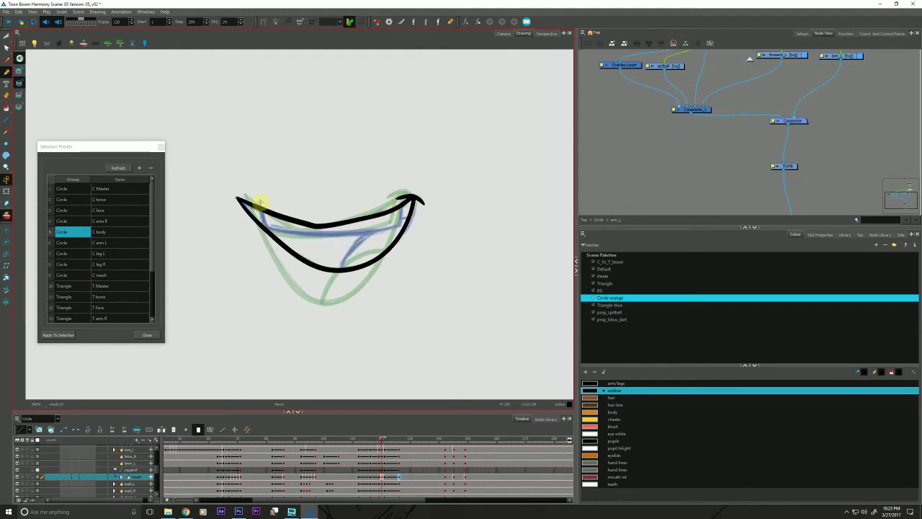
{"action": "mouse_move", "coordinate": [260, 201]}
{"action": "left_mouse_down"}
{"action": "mouse_move", "coordinate": [264, 220]}
{"action": "mouse_move", "coordinate": [288, 232]}
{"action": "mouse_move", "coordinate": [398, 224]}
{"action": "mouse_move", "coordinate": [407, 201]}
{"action": "left_mouse_up"}
{"action": "mouse_move", "coordinate": [341, 268]}
{"action": "left_mouse_down"}
{"action": "mouse_move", "coordinate": [351, 243]}
{"action": "mouse_move", "coordinate": [398, 216]}
{"action": "left_mouse_up"}
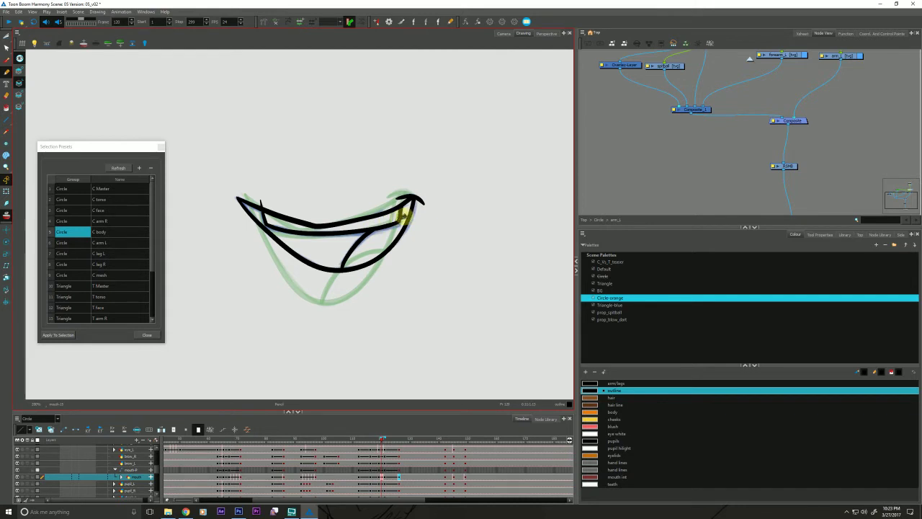
{"action": "left_click_drag", "start_coordinate": [405, 214], "coordinate": [411, 206]}
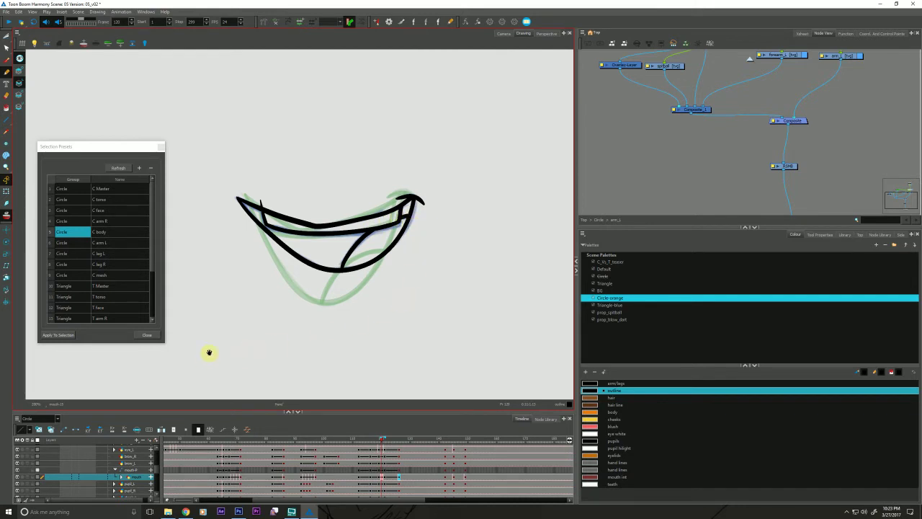
- Trim the tooth line's overhang above the upper lip and hide the onion skin and sketch underlay
{"action": "left_click_drag", "start_coordinate": [208, 353], "coordinate": [220, 342]}
{"action": "key", "text": "alt+t"}
{"action": "left_click_drag", "start_coordinate": [269, 193], "coordinate": [278, 195]}
{"action": "left_click_drag", "start_coordinate": [241, 320], "coordinate": [240, 327]}
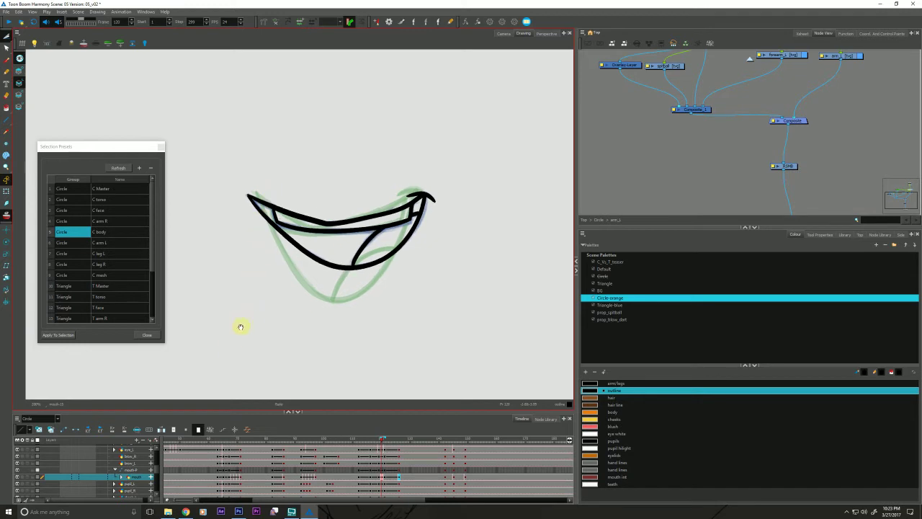
{"action": "left_click", "coordinate": [7, 215]}
{"action": "left_click_drag", "start_coordinate": [240, 341], "coordinate": [242, 346]}
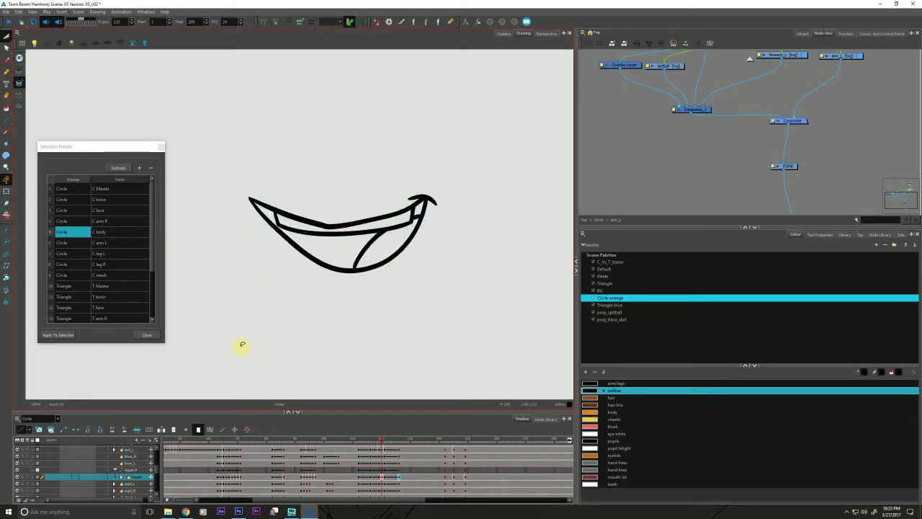
- Sample the mouth int colour from the finished mouth at frame 97 and fill the interior areas of frame 120's mouth
{"action": "key", "text": "f"}
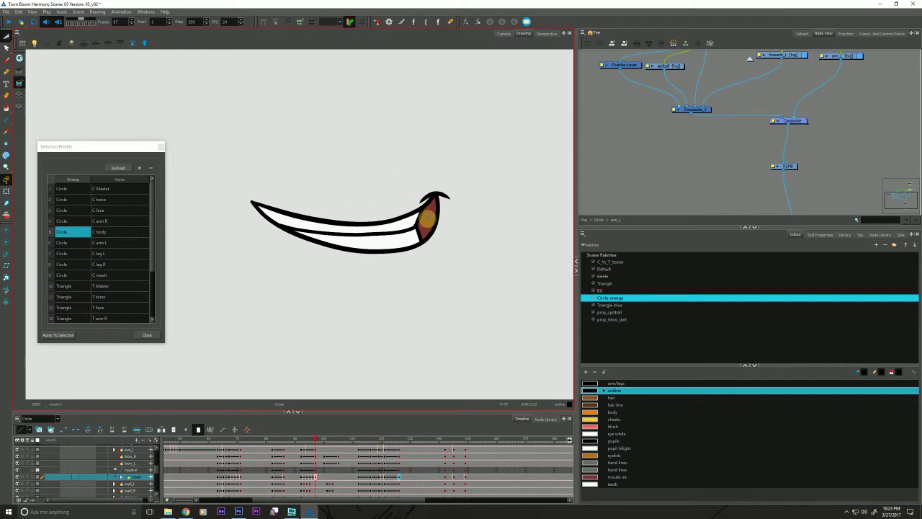
{"action": "left_click", "coordinate": [427, 218]}
{"action": "key", "text": "g"}
{"action": "left_click", "coordinate": [419, 209]}
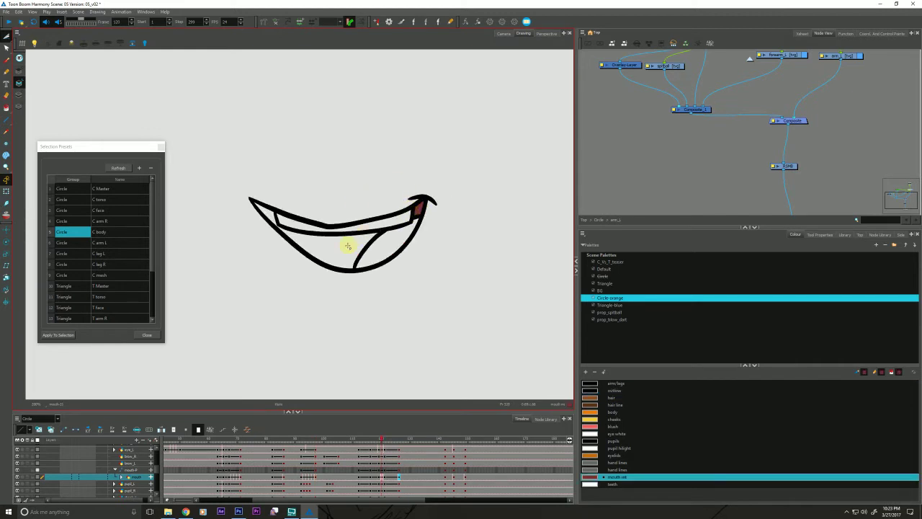
{"action": "left_click", "coordinate": [348, 246]}
{"action": "key", "text": "g"}
{"action": "key", "text": "f"}
{"action": "left_click", "coordinate": [267, 213]}
- On frame 121, extend the upper lip's right end point into the corner crease with the Contour Editor
{"action": "key", "text": "g"}
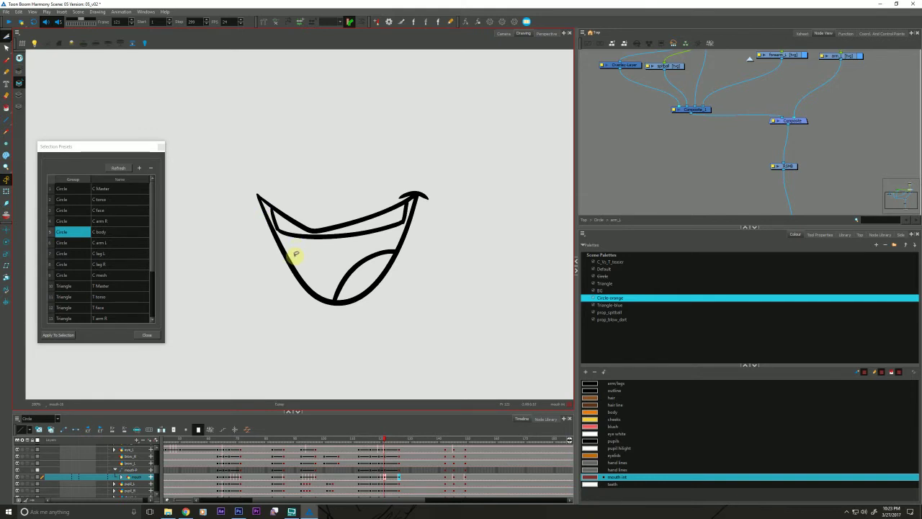
{"action": "key", "text": "k"}
{"action": "key", "text": "alt+z"}
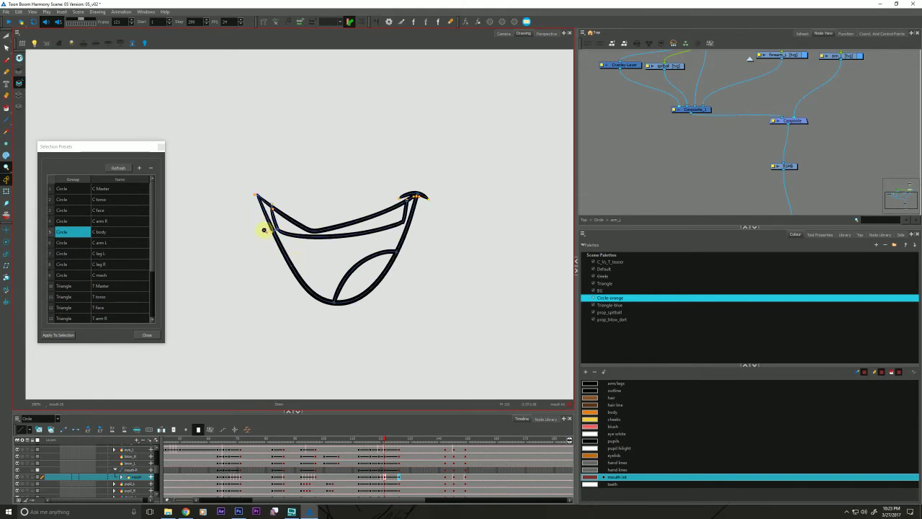
{"action": "scroll", "coordinate": [264, 230], "scroll_direction": "up", "scroll_amount": 4}
{"action": "left_click_drag", "start_coordinate": [308, 270], "coordinate": [309, 279]}
{"action": "mouse_move", "coordinate": [488, 291]}
{"action": "left_mouse_down"}
{"action": "mouse_move", "coordinate": [363, 294]}
{"action": "mouse_move", "coordinate": [331, 324]}
{"action": "left_mouse_up"}
{"action": "key", "text": "alt+q"}
{"action": "left_click", "coordinate": [446, 194]}
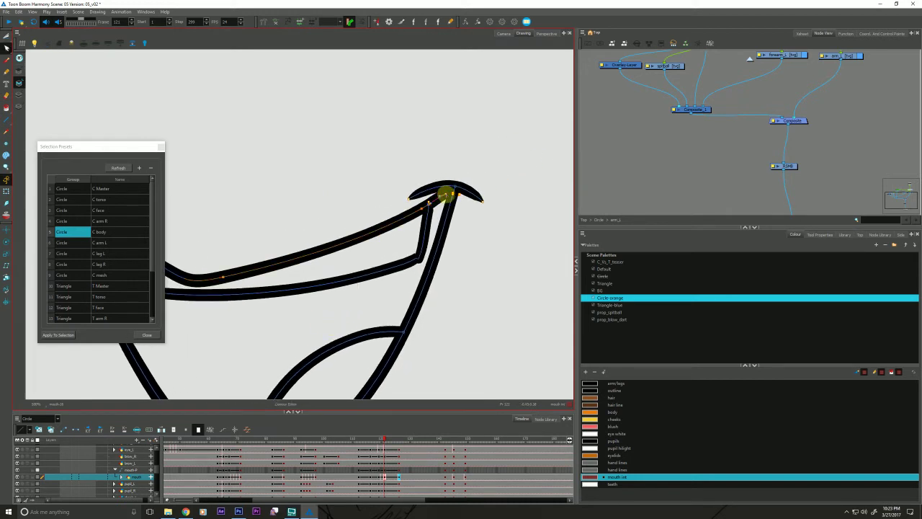
{"action": "left_click", "coordinate": [819, 235]}
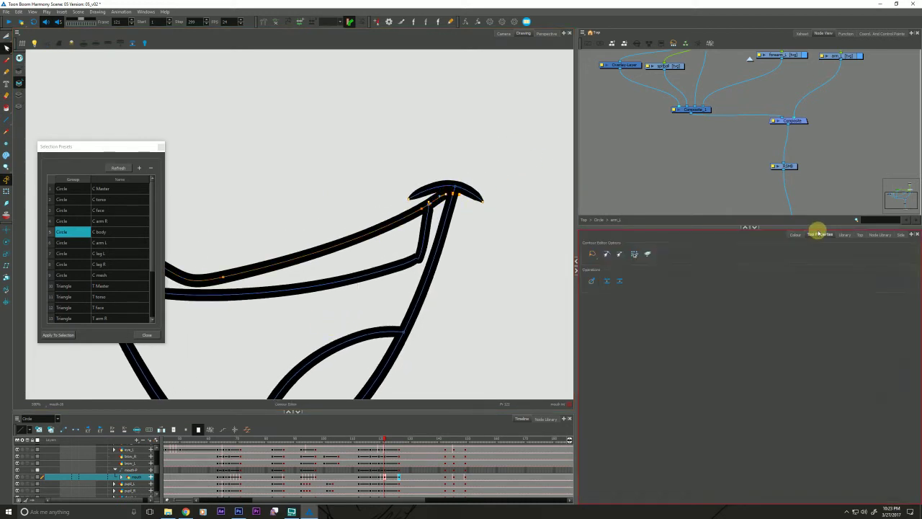
{"action": "left_click", "coordinate": [607, 253]}
{"action": "left_click_drag", "start_coordinate": [446, 194], "coordinate": [455, 187]}
- Fill the mouth interior areas of the drawings at frames 121 and 126 with the mouth int colour
{"action": "left_click_drag", "start_coordinate": [282, 340], "coordinate": [335, 298]}
{"action": "key", "text": "ctrl+z"}
{"action": "key", "text": "ctrl+z"}
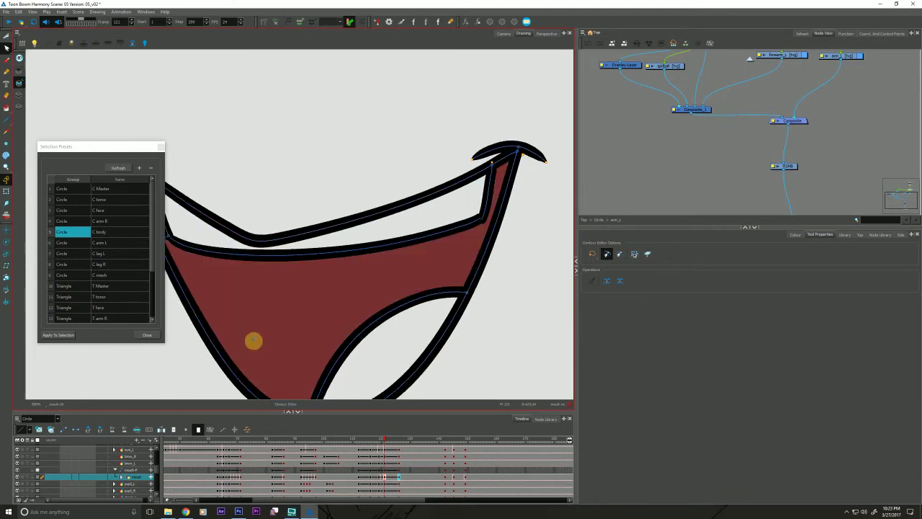
{"action": "left_click_drag", "start_coordinate": [268, 344], "coordinate": [324, 300]}
{"action": "key", "text": "alt+z"}
{"action": "left_click", "coordinate": [303, 326], "text": "alt"}
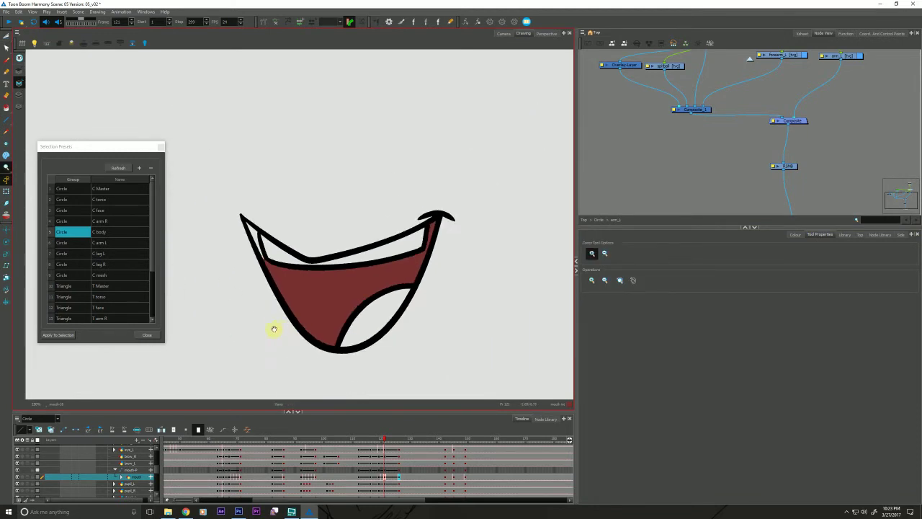
{"action": "key", "text": "g"}
{"action": "left_click", "coordinate": [251, 241]}
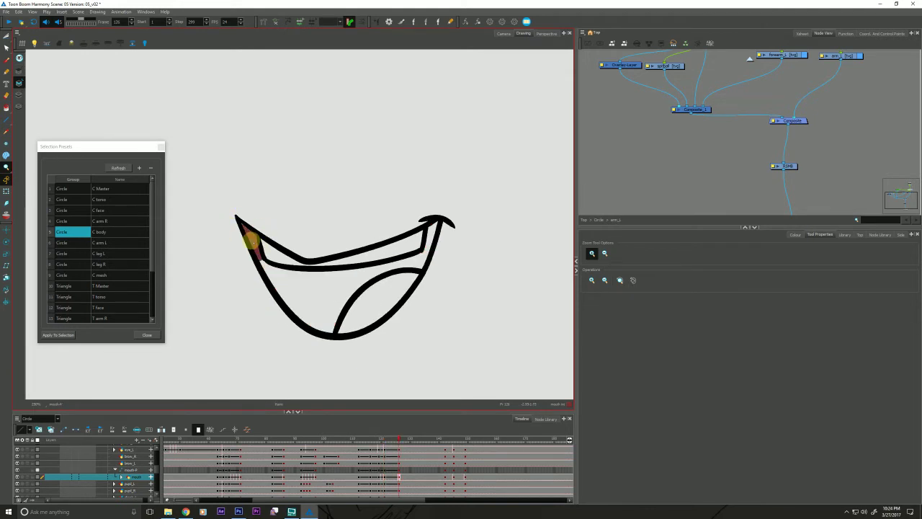
{"action": "left_click", "coordinate": [278, 277]}
{"action": "left_click_drag", "start_coordinate": [237, 338], "coordinate": [242, 318]}
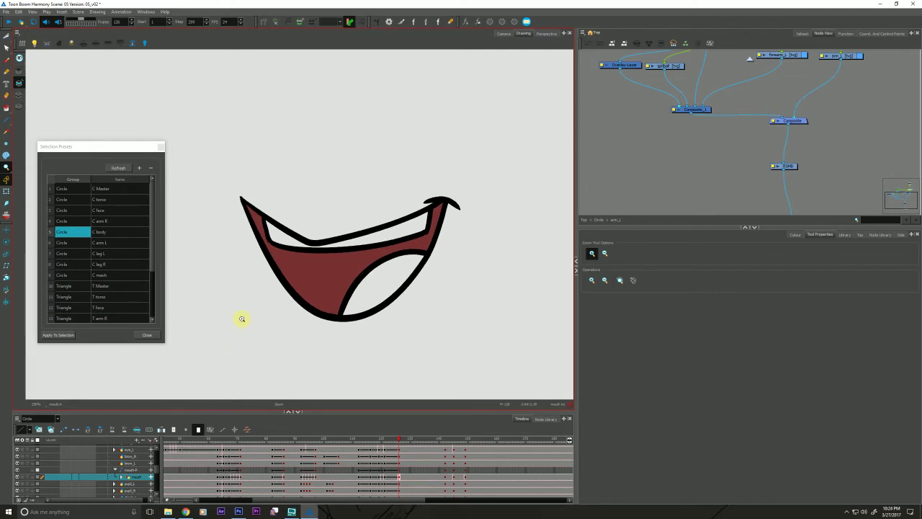
- Fill the teeth of the mouth drawings at frames 126, 121 and 120 with the teeth colour
{"action": "left_click", "coordinate": [796, 235]}
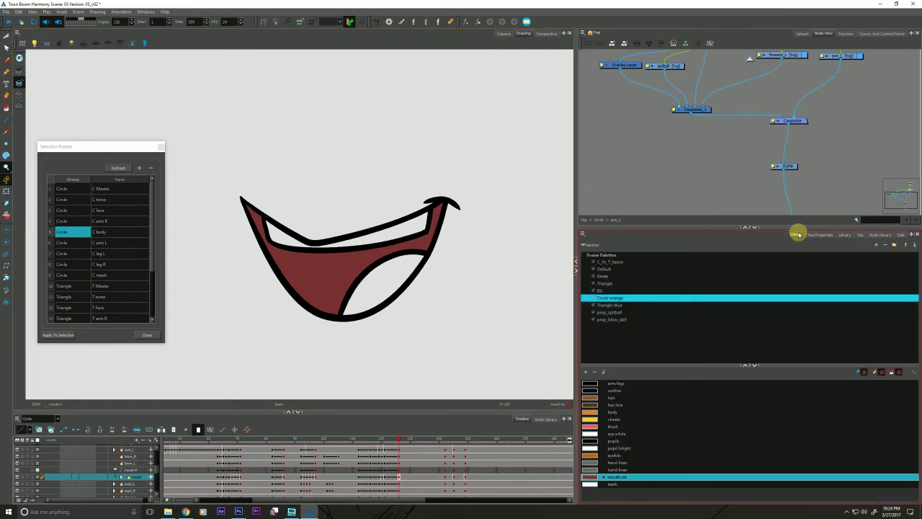
{"action": "left_click", "coordinate": [585, 483]}
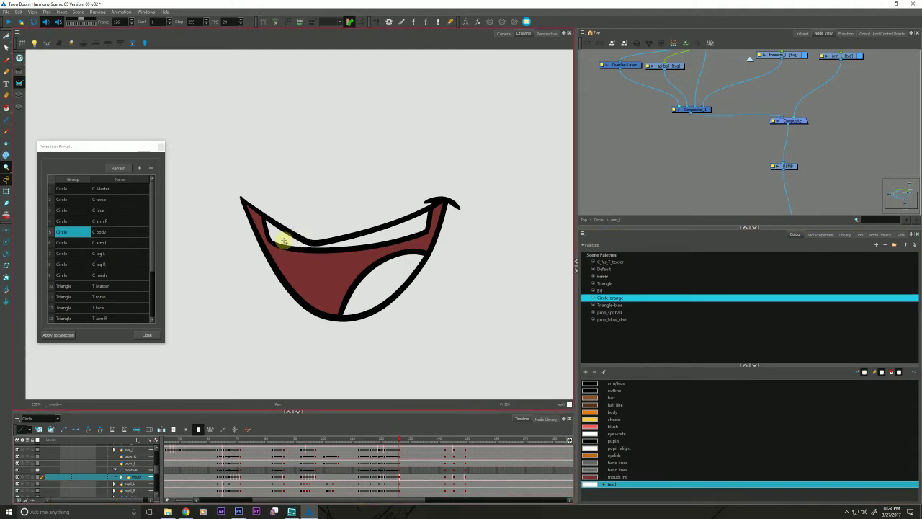
{"action": "left_click", "coordinate": [256, 237]}
{"action": "key", "text": "f"}
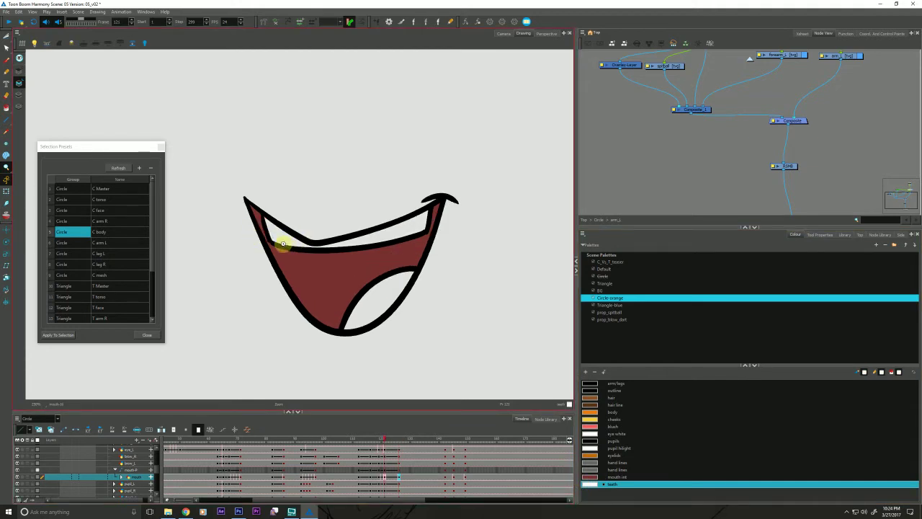
{"action": "key", "text": "f"}
{"action": "left_click", "coordinate": [278, 231]}
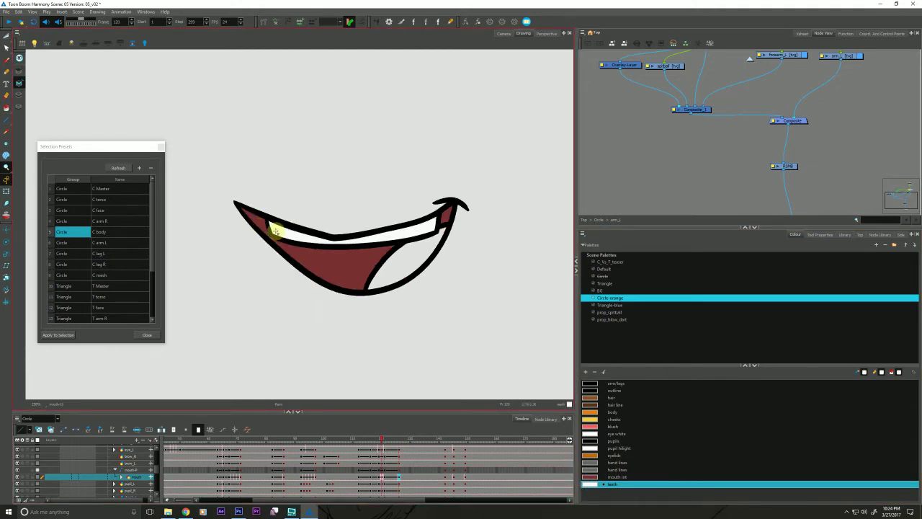
- Flip through the mouth drawings and check the teeth fill at frame 120 by selecting it
{"action": "key", "text": "f"}
{"action": "key", "text": "f"}
{"action": "key", "text": "f"}
{"action": "key", "text": "apostrophe"}
{"action": "key", "text": "alt+s"}
{"action": "left_click", "coordinate": [283, 235]}
{"action": "left_click", "coordinate": [281, 308]}
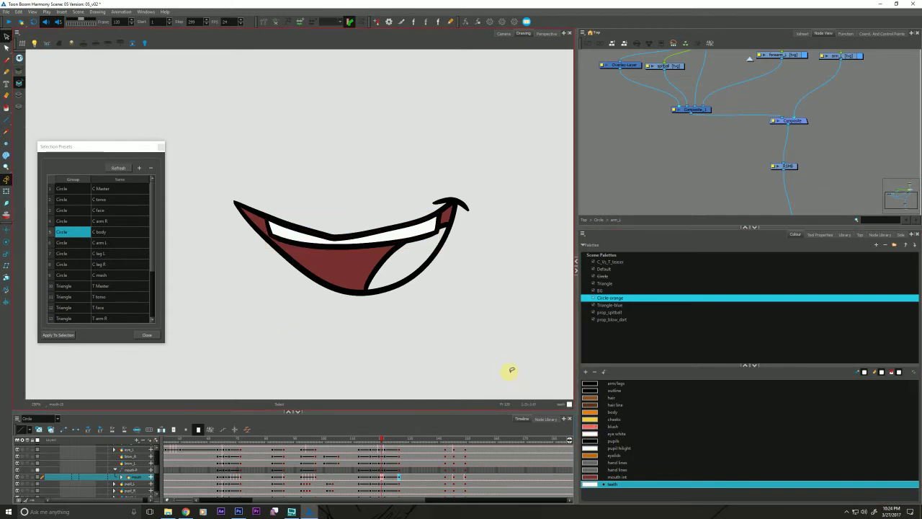
- Copy the tongue colour from the Triangle palette into the Circle-orange palette and make it the current colour
{"action": "left_click", "coordinate": [589, 481]}
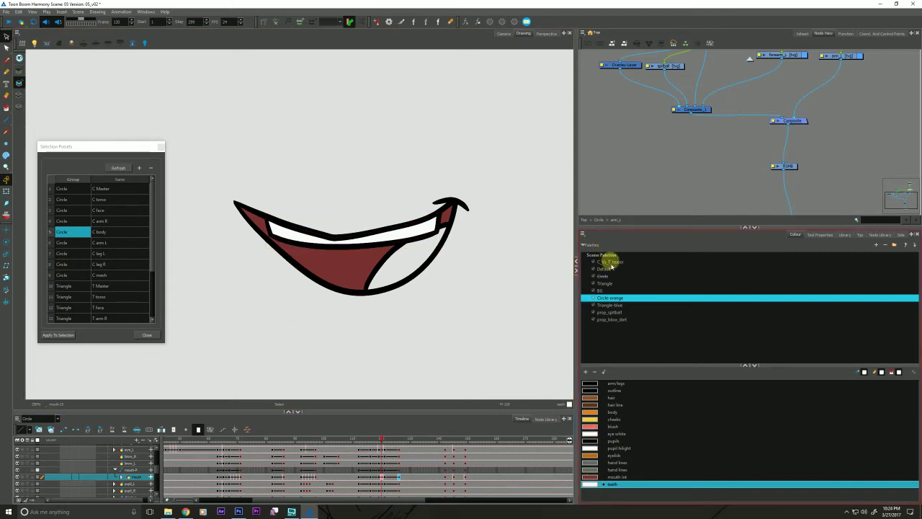
{"action": "left_click", "coordinate": [598, 305]}
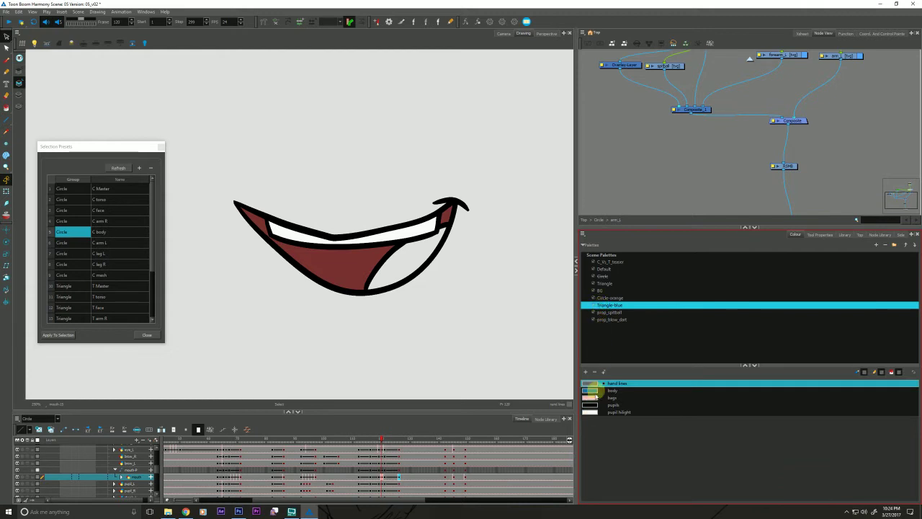
{"action": "left_click", "coordinate": [600, 312]}
{"action": "left_click", "coordinate": [600, 319]}
{"action": "left_click", "coordinate": [602, 284]}
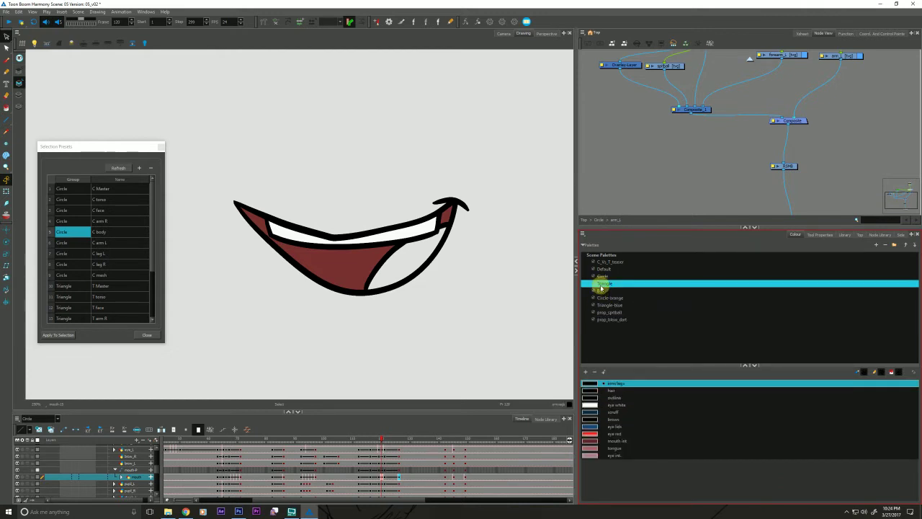
{"action": "left_click", "coordinate": [591, 448]}
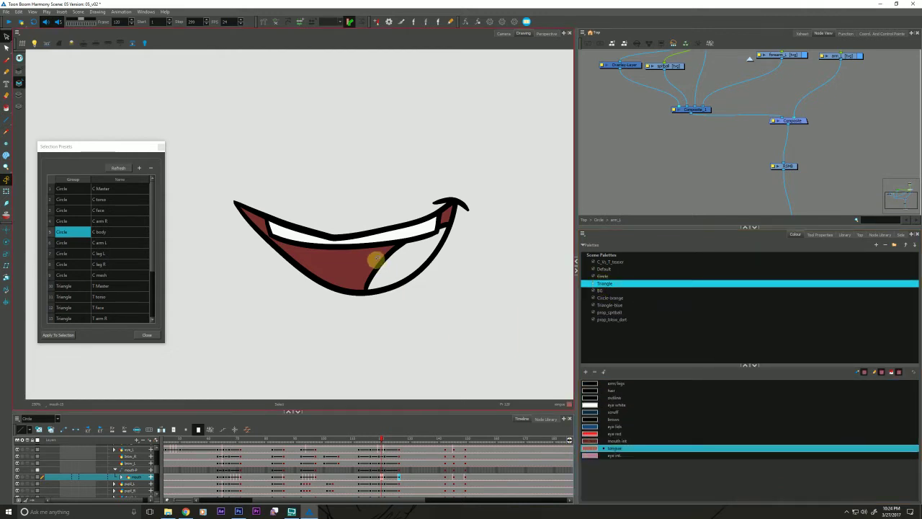
{"action": "left_click", "coordinate": [587, 450]}
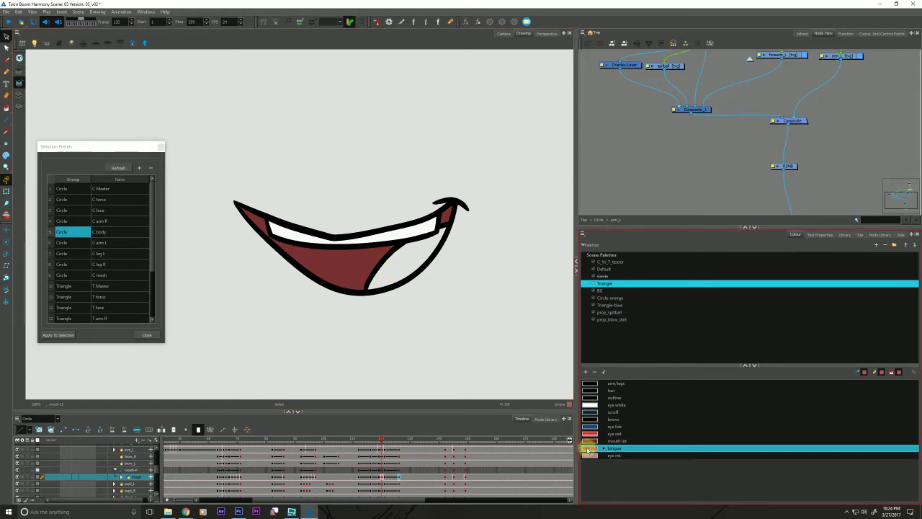
{"action": "left_click", "coordinate": [598, 298]}
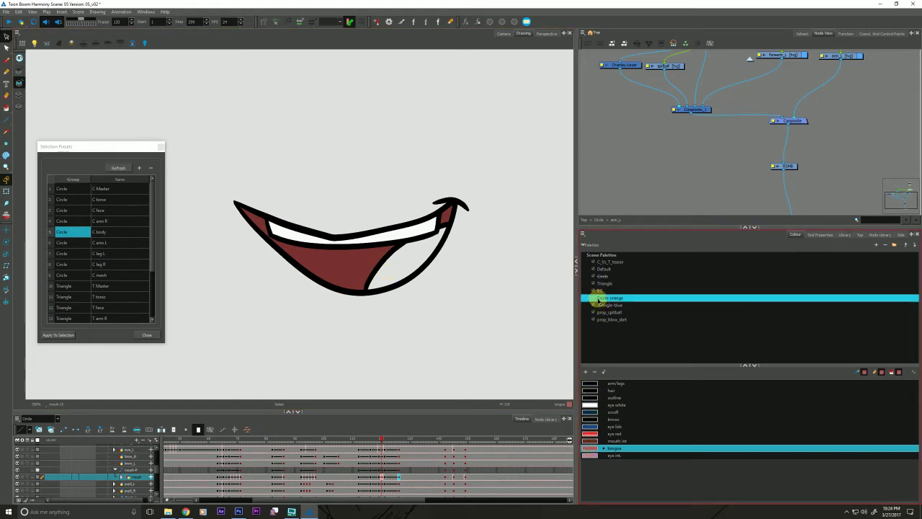
{"action": "right_click", "coordinate": [596, 497]}
{"action": "left_click", "coordinate": [606, 395]}
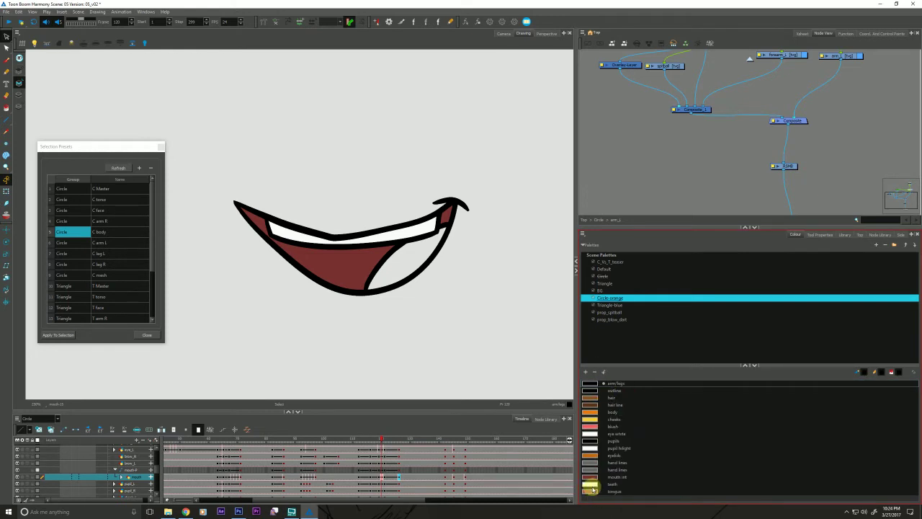
- Fill the tongue areas of the mouth drawings at frames 120, 121 and 126 with the tongue colour
{"action": "left_click", "coordinate": [395, 261]}
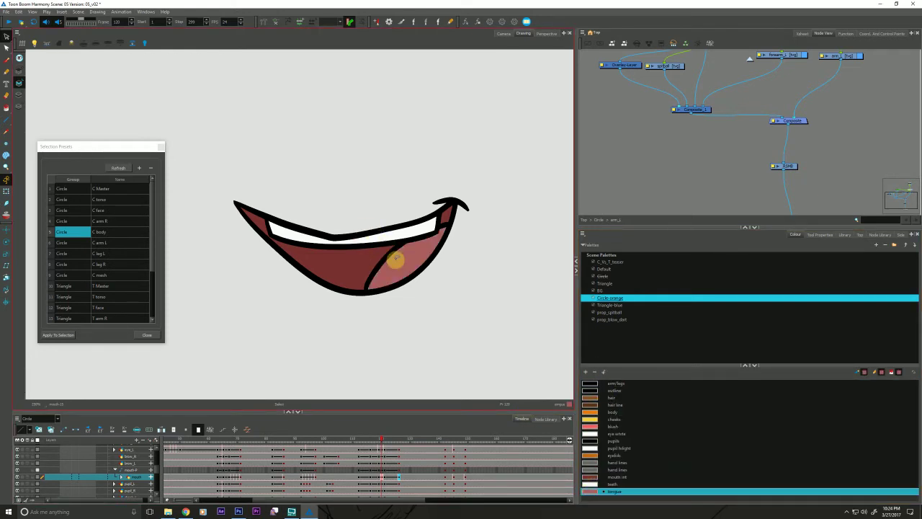
{"action": "key", "text": "comma"}
{"action": "key", "text": "period"}
{"action": "key", "text": "period"}
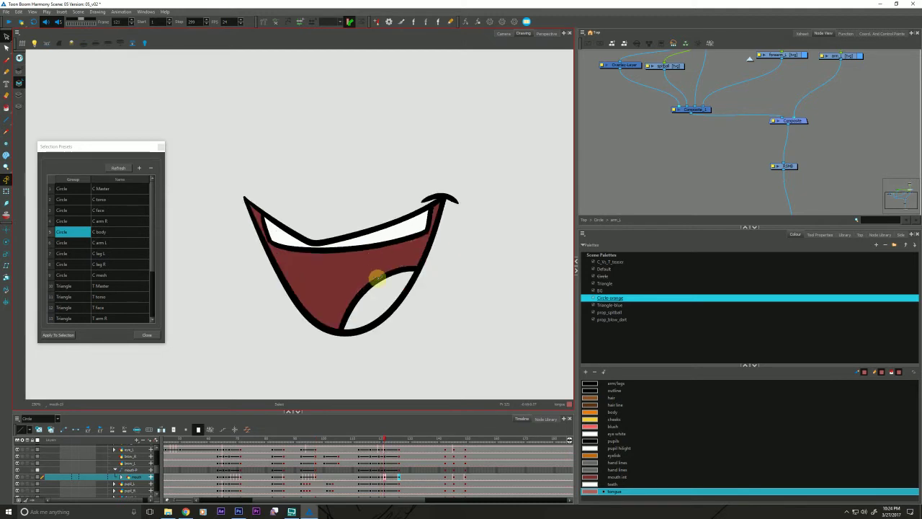
{"action": "left_click", "coordinate": [377, 289]}
{"action": "key", "text": "g"}
{"action": "key", "text": "g"}
{"action": "key", "text": "f"}
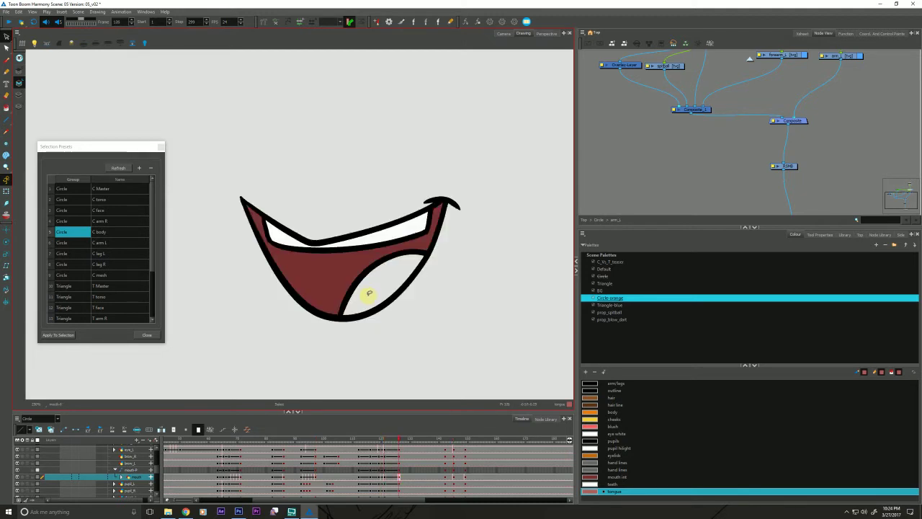
{"action": "left_click", "coordinate": [367, 293]}
- Flip back and forth between the coloured mouth drawings to compare their shapes and tongue fills
{"action": "key", "text": "f"}
{"action": "key", "text": "g"}
{"action": "key", "text": "f"}
{"action": "key", "text": "g"}
{"action": "key", "text": "f"}
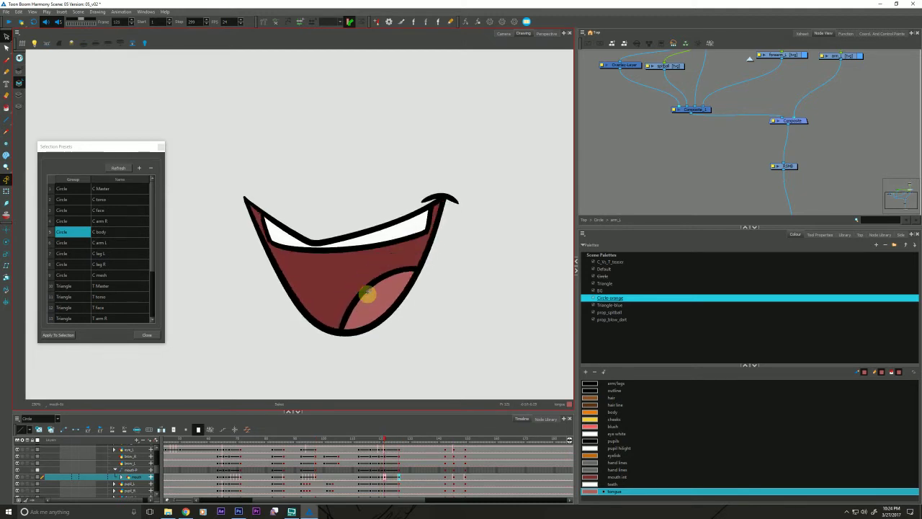
{"action": "key", "text": "g"}
{"action": "key", "text": "f"}
{"action": "key", "text": "f"}
{"action": "key", "text": "f"}
{"action": "key", "text": "g"}
{"action": "key", "text": "g"}
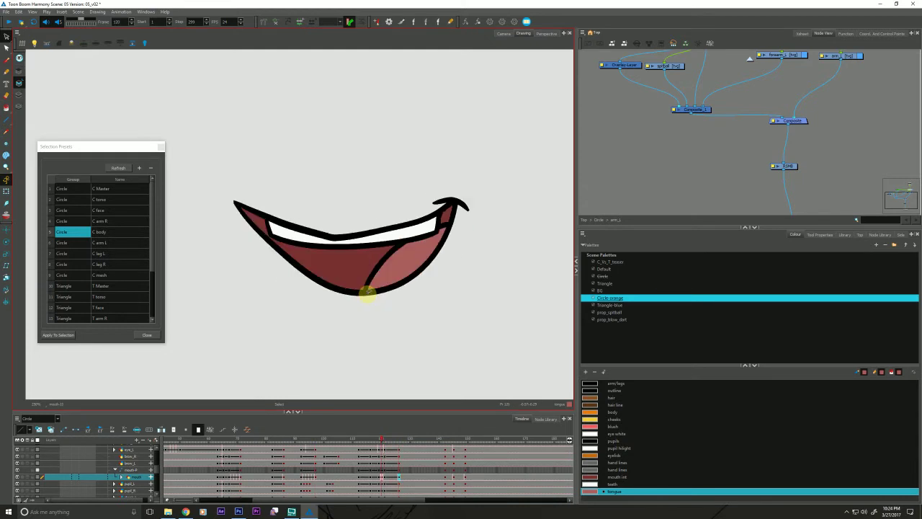
{"action": "key", "text": "f"}
{"action": "key", "text": "f"}
{"action": "key", "text": "g"}
{"action": "key", "text": "g"}
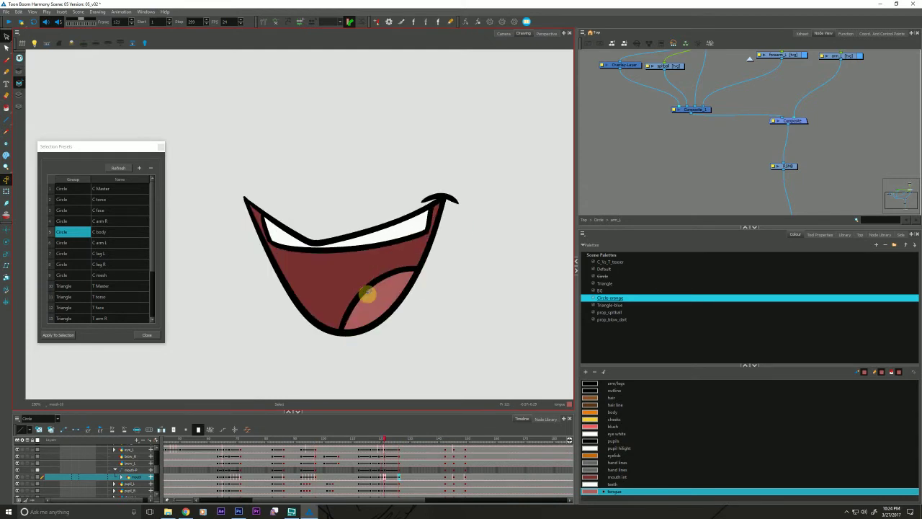
- Delete the blue rough sketches from the mouth drawings at frames 121 and 126, and return to the line art
{"action": "left_click", "coordinate": [19, 105]}
{"action": "left_click", "coordinate": [254, 218]}
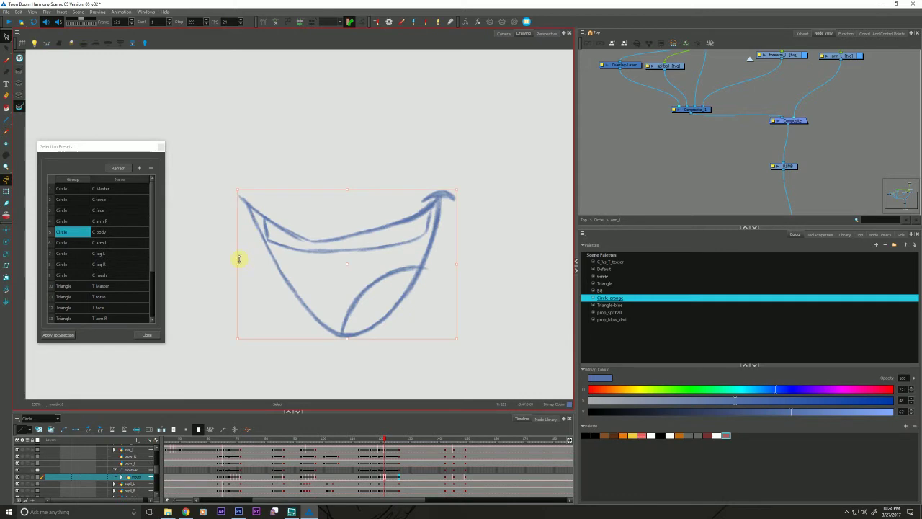
{"action": "key", "text": "Delete"}
{"action": "key", "text": "g"}
{"action": "left_click", "coordinate": [271, 274]}
{"action": "key", "text": "Delete"}
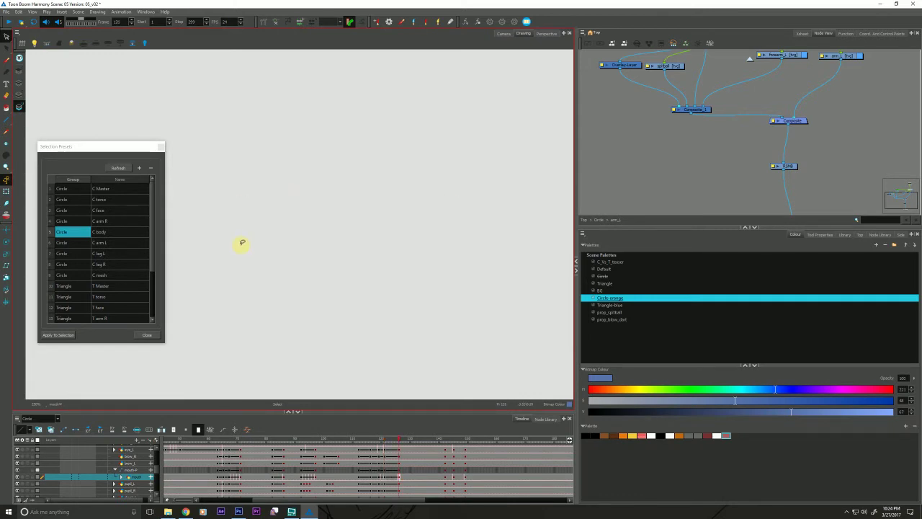
{"action": "key", "text": "f"}
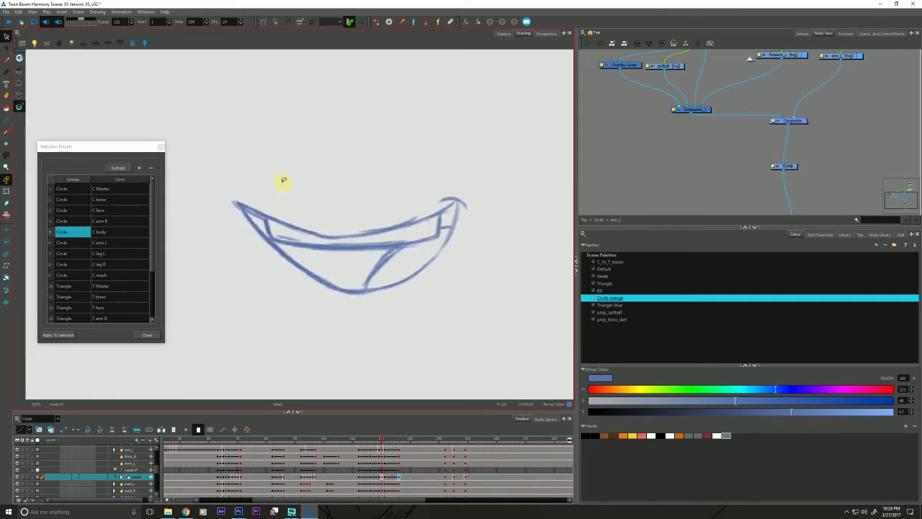
{"action": "key", "text": "g"}
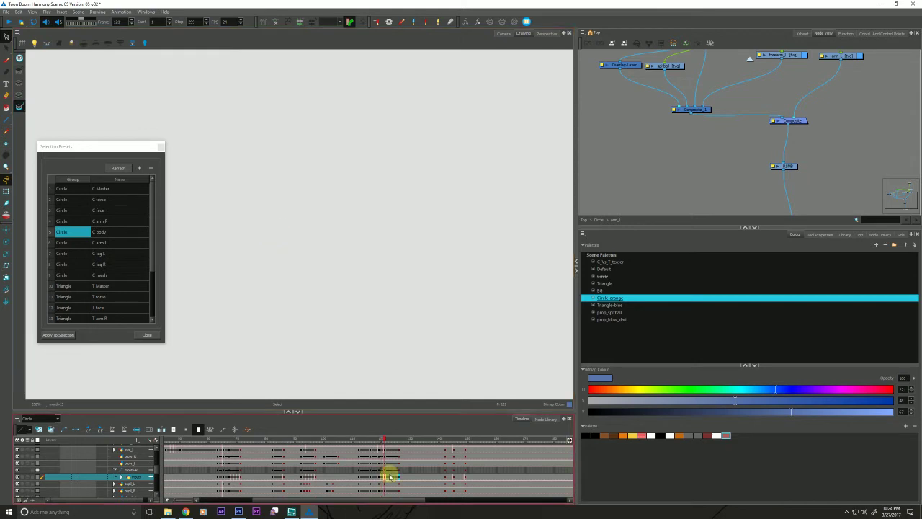
{"action": "key", "text": "l"}
- In the Camera view, create a morphing sequence between the mouth drawings at frames 121 and 126
{"action": "left_click", "coordinate": [504, 33]}
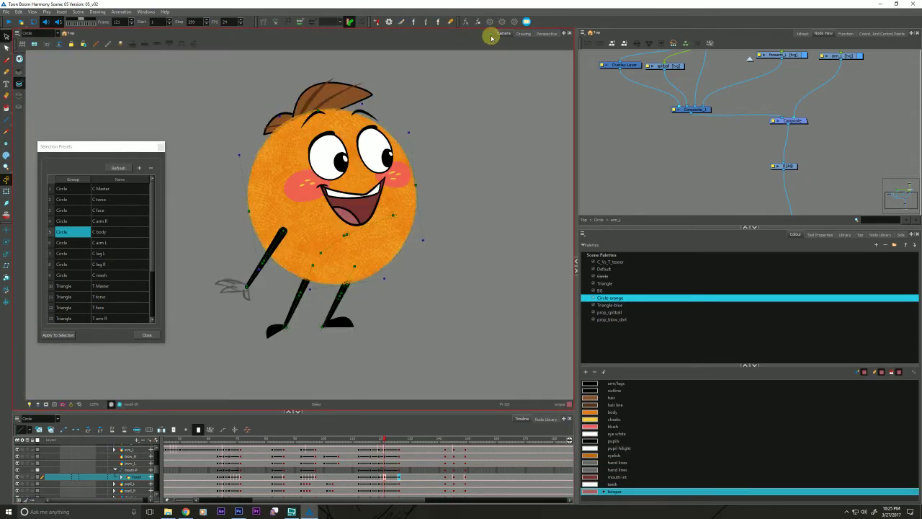
{"action": "left_click", "coordinate": [384, 476]}
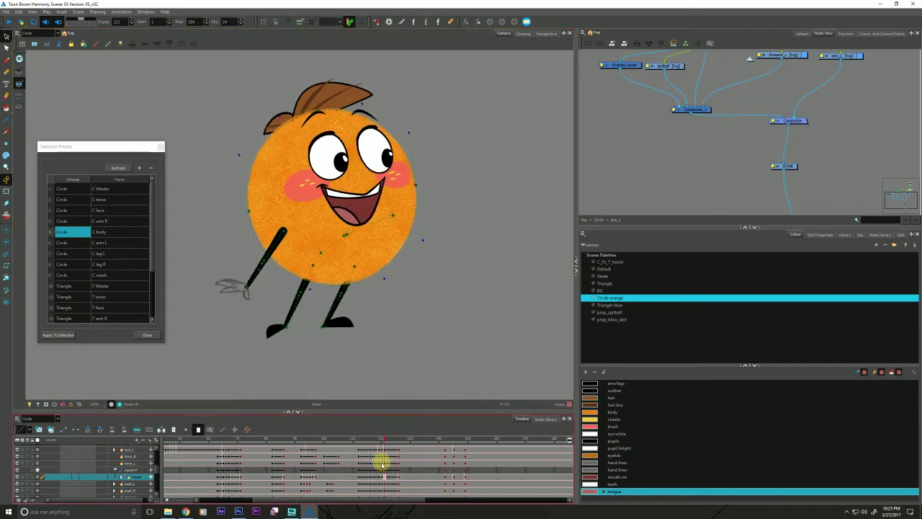
{"action": "left_click", "coordinate": [388, 479]}
{"action": "left_click", "coordinate": [384, 479]}
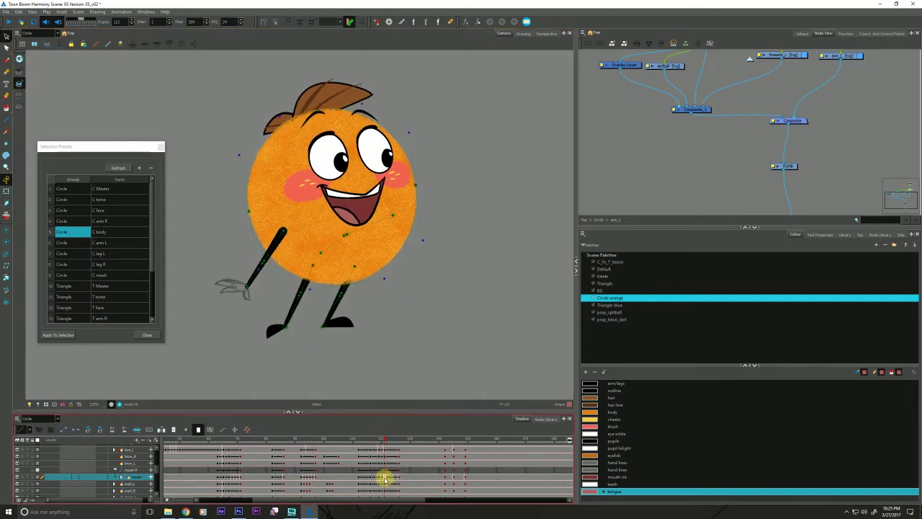
{"action": "left_click_drag", "start_coordinate": [386, 477], "coordinate": [386, 469]}
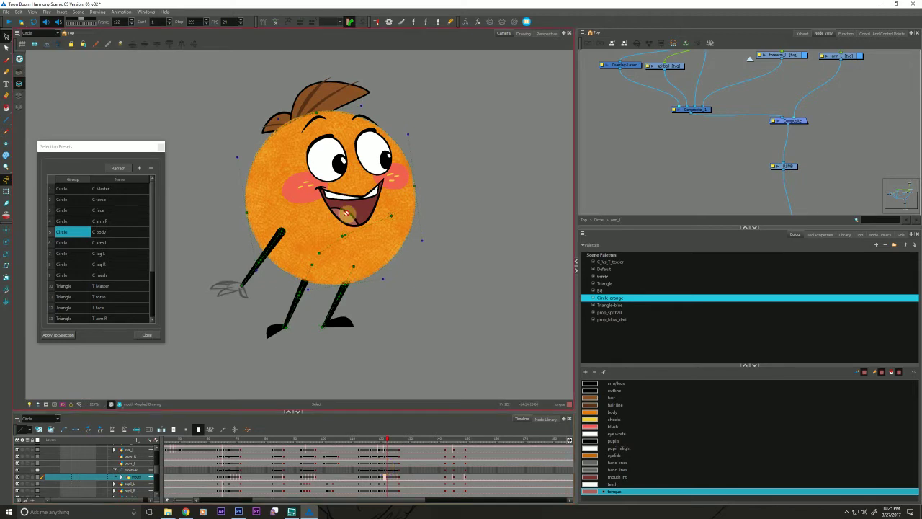
- Step through the morphed mouth frames following frame 121 and examine the in-between shapes up close
{"action": "key", "text": "alt+z"}
{"action": "scroll", "coordinate": [343, 211], "scroll_direction": "up", "scroll_amount": 5}
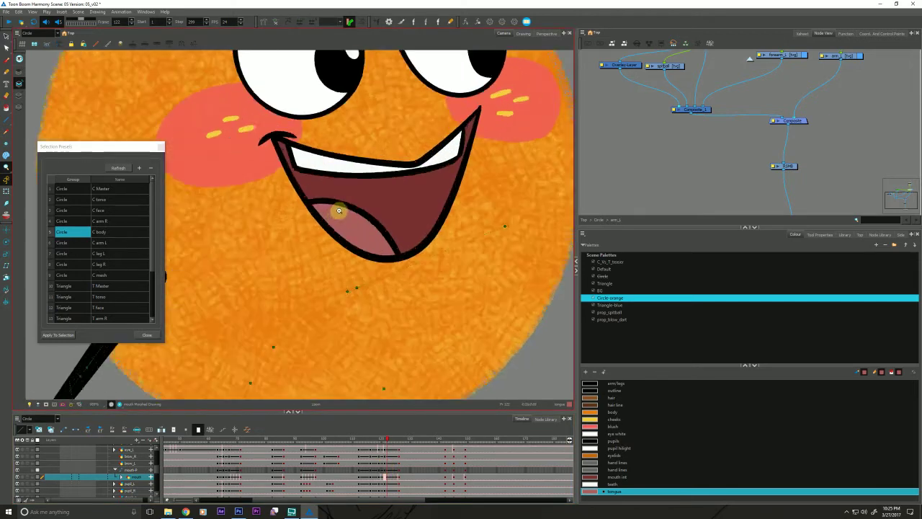
{"action": "left_click_drag", "start_coordinate": [312, 241], "coordinate": [297, 282]}
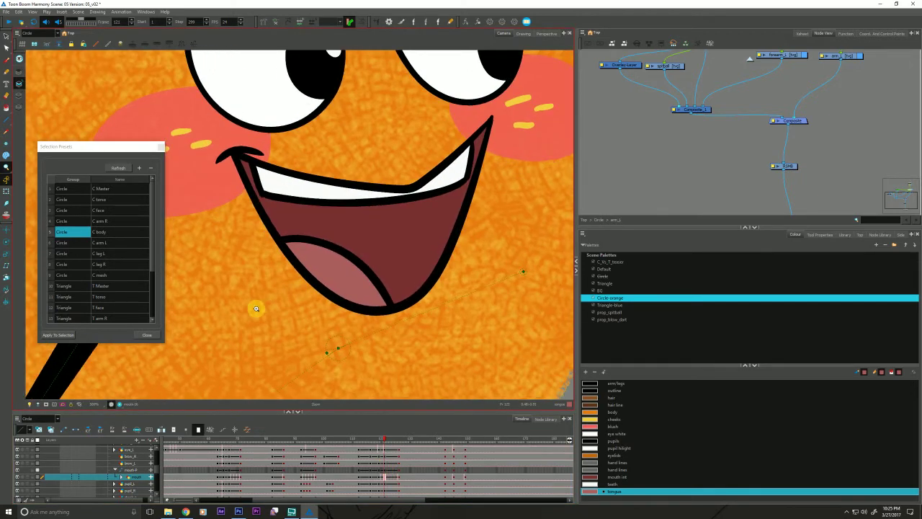
{"action": "key", "text": "period"}
{"action": "key", "text": "period"}
{"action": "key", "text": "period"}
{"action": "key", "text": "period"}
{"action": "key", "text": "comma"}
{"action": "key", "text": "comma"}
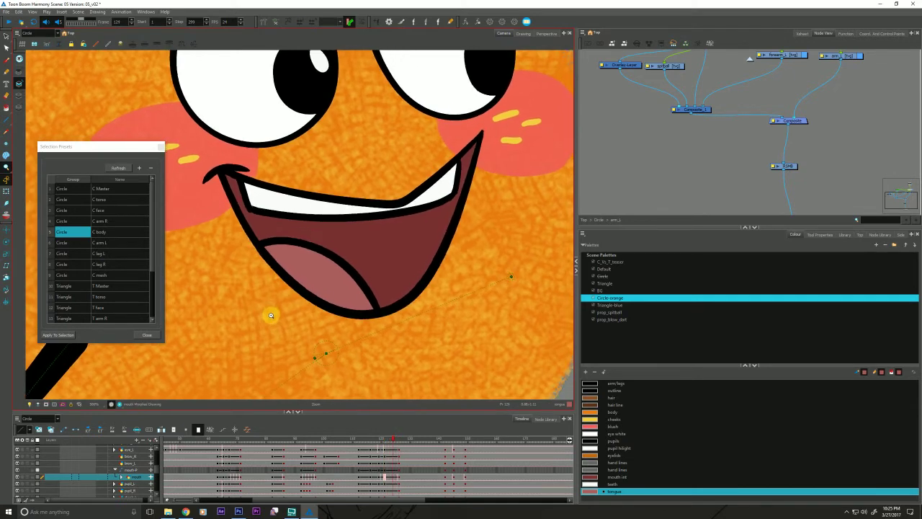
{"action": "key", "text": "comma"}
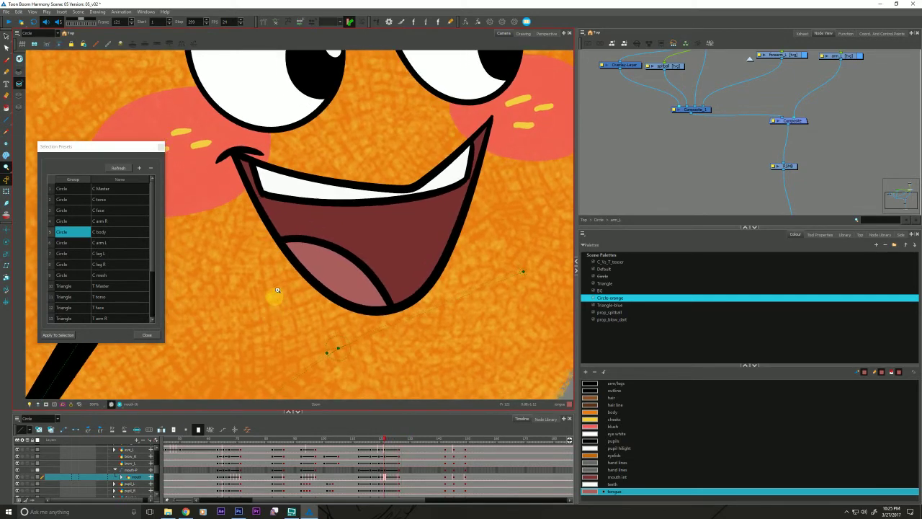
{"action": "scroll", "coordinate": [268, 317], "scroll_direction": "down", "scroll_amount": 3}
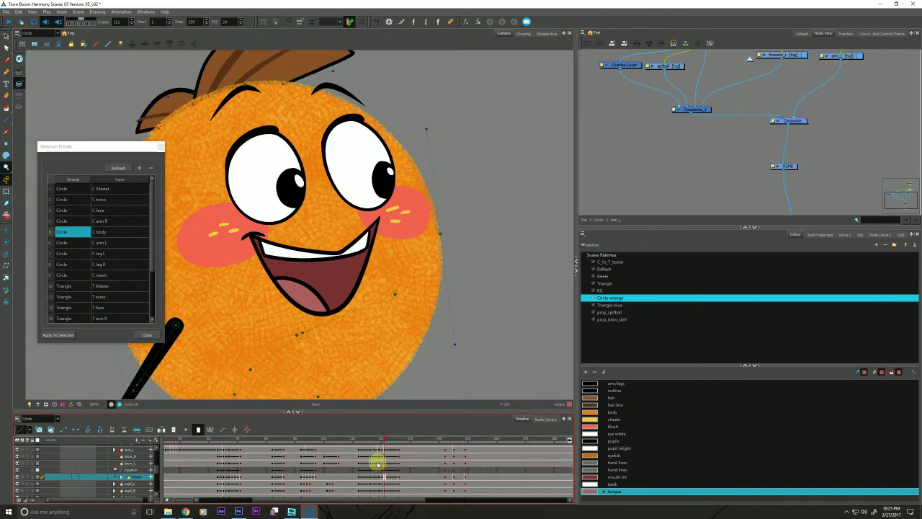
{"action": "left_click_drag", "start_coordinate": [246, 351], "coordinate": [245, 342]}
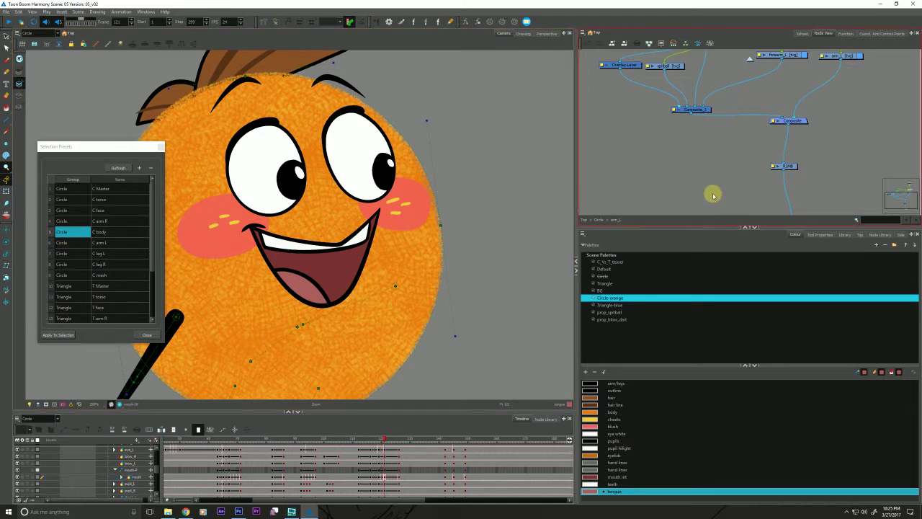
- Inspect the ease settings of the brow_L keyframe at frame 126 without applying changes
{"action": "left_click", "coordinate": [398, 476]}
{"action": "left_click", "coordinate": [393, 462]}
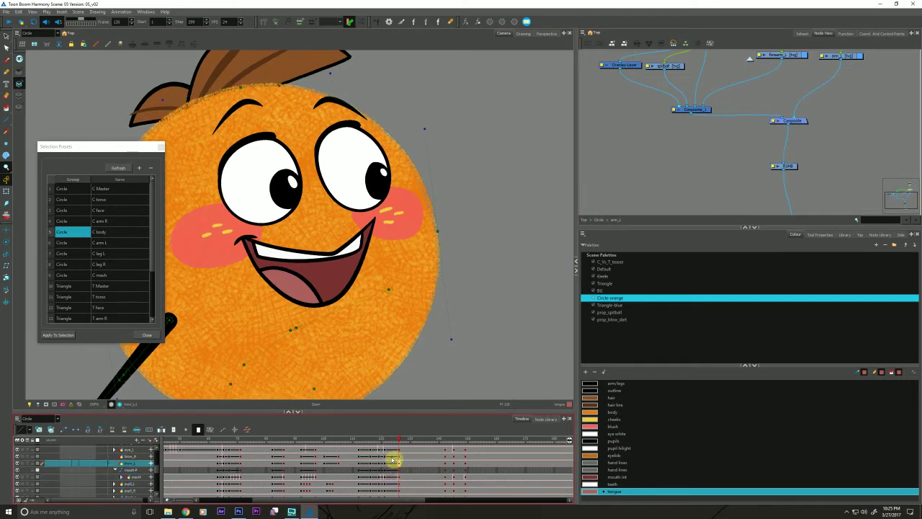
{"action": "left_click", "coordinate": [245, 429]}
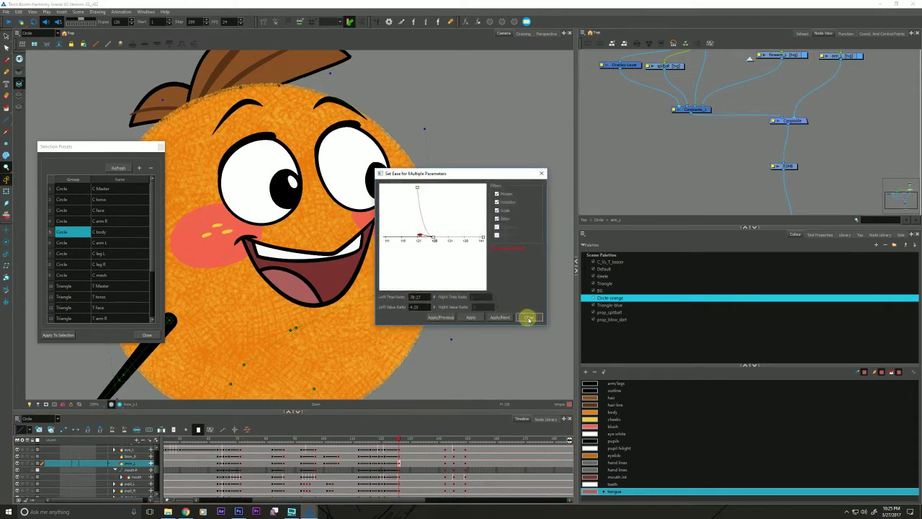
{"action": "left_click", "coordinate": [529, 317]}
- Set the mouth morph starting at frame 121 to an ease in of 0 and an ease out of 0.75
{"action": "left_click", "coordinate": [382, 477]}
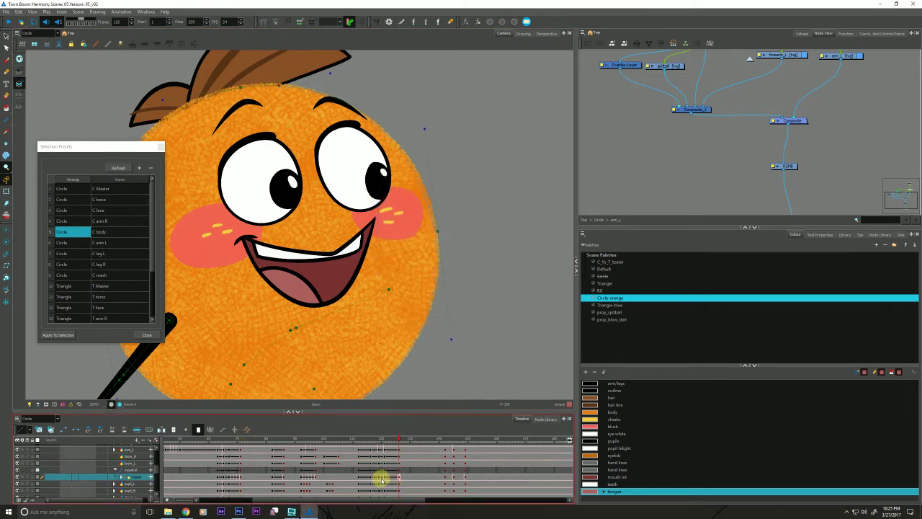
{"action": "left_click", "coordinate": [7, 155]}
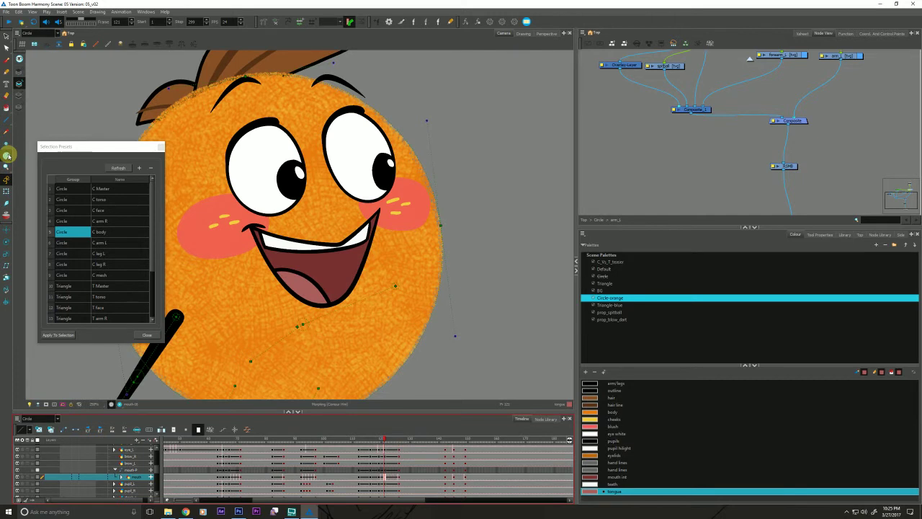
{"action": "left_click", "coordinate": [817, 235]}
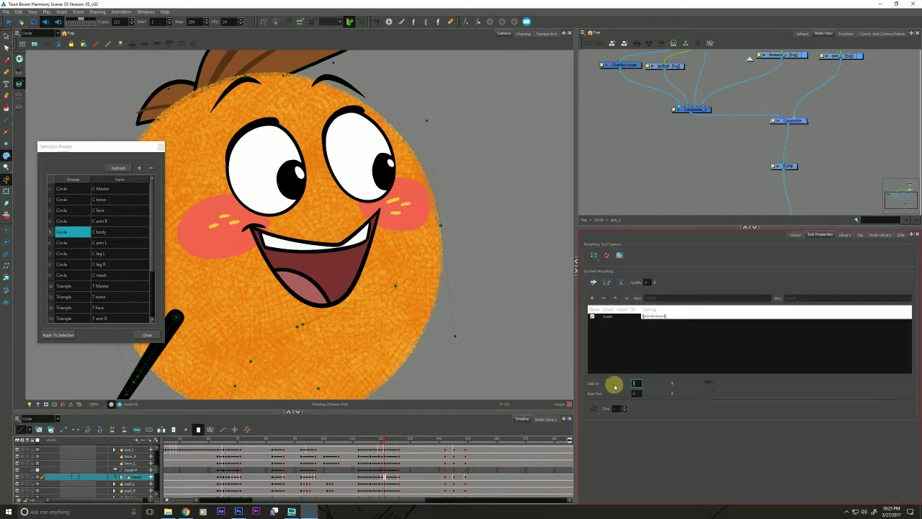
{"action": "left_click_drag", "start_coordinate": [672, 383], "coordinate": [621, 383]}
{"action": "type", "text": "0"}
{"action": "key", "text": "Return"}
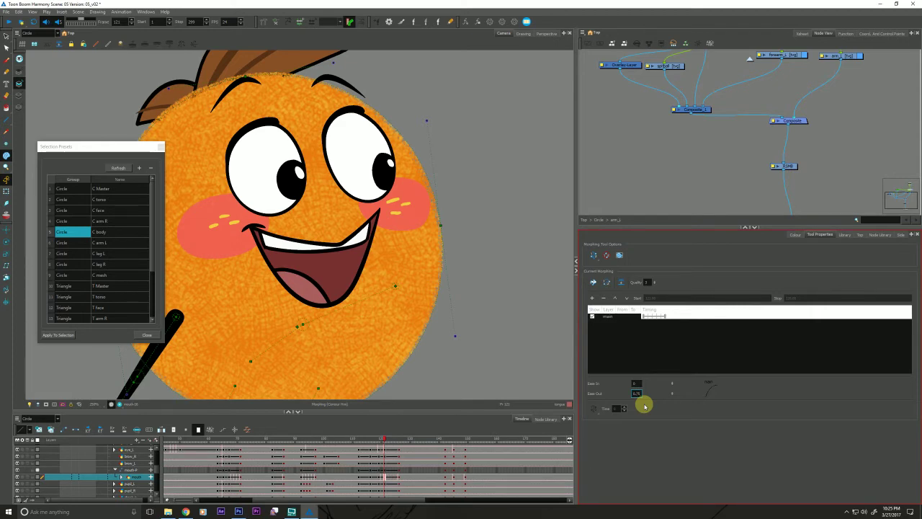
- Play back the eased mouth animation, and return to frame 115 with more of the character in view
{"action": "mouse_move", "coordinate": [381, 438]}
{"action": "left_mouse_down"}
{"action": "mouse_move", "coordinate": [404, 440]}
{"action": "mouse_move", "coordinate": [360, 439]}
{"action": "left_mouse_up"}
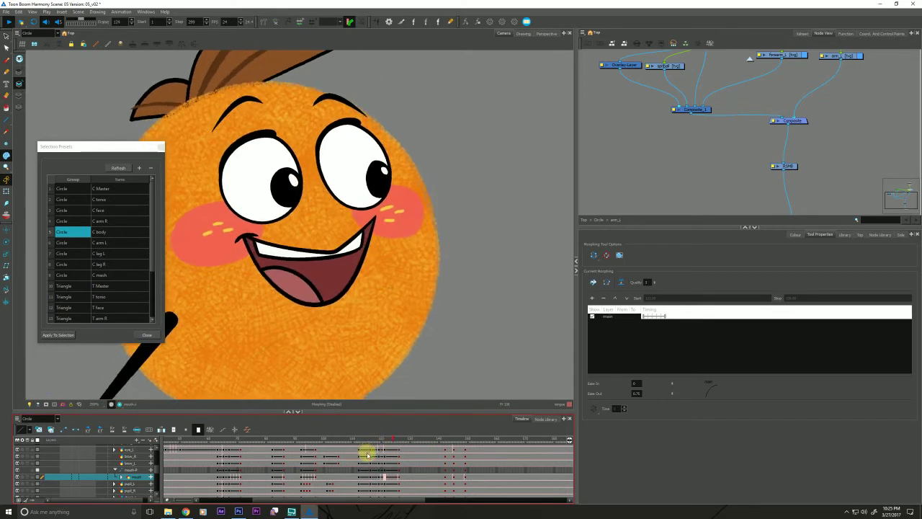
{"action": "left_click", "coordinate": [366, 438]}
{"action": "key", "text": "alt+z"}
{"action": "left_click", "coordinate": [261, 335], "text": "alt"}
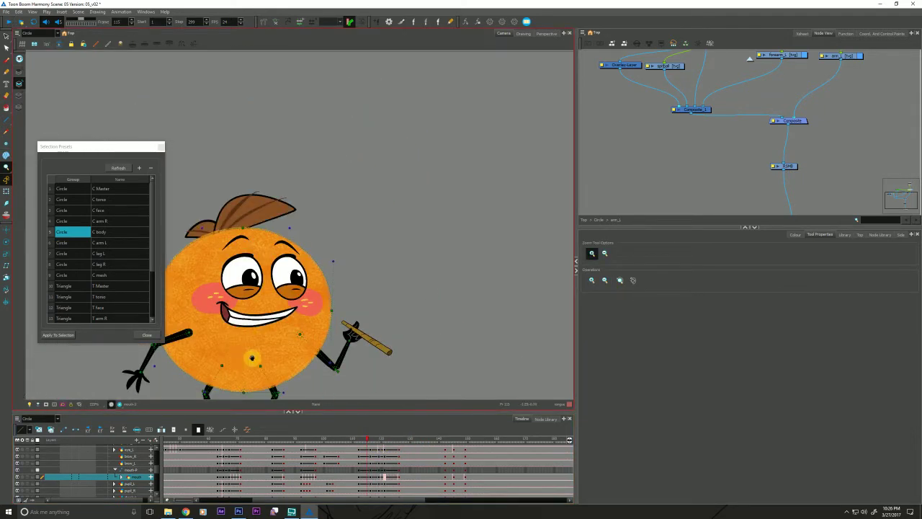
- Play back the eased mouth animation with the whole character in view, and review the motion
{"action": "left_click_drag", "start_coordinate": [252, 358], "coordinate": [358, 259]}
{"action": "left_click", "coordinate": [352, 439]}
{"action": "key", "text": "shift+Return"}
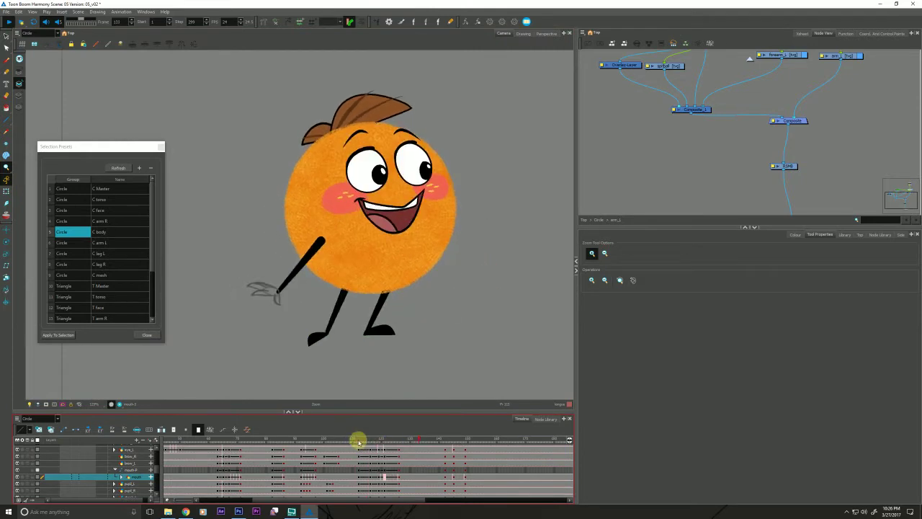
{"action": "left_click", "coordinate": [354, 441]}
{"action": "key", "text": "shift+Return"}
{"action": "key", "text": "shift+Return"}
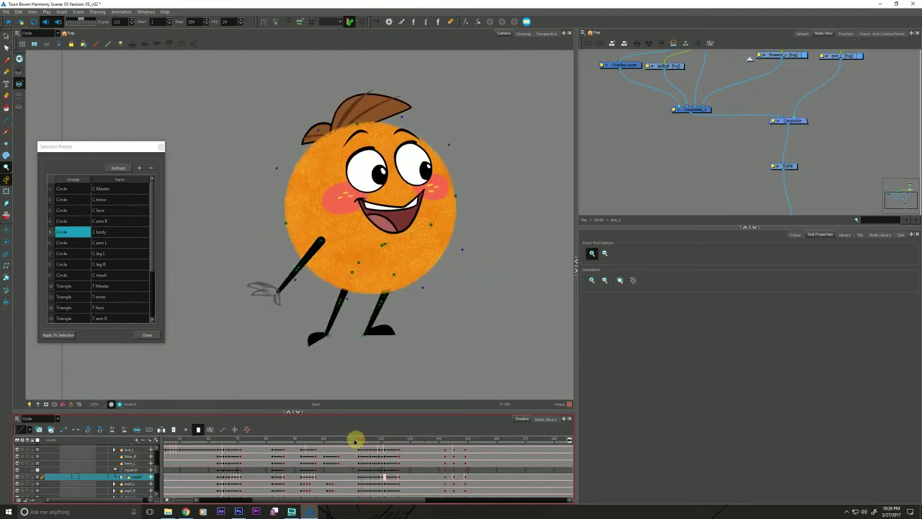
{"action": "mouse_move", "coordinate": [354, 439]}
{"action": "left_mouse_down"}
{"action": "mouse_move", "coordinate": [372, 437]}
{"action": "mouse_move", "coordinate": [353, 437]}
{"action": "mouse_move", "coordinate": [358, 445]}
{"action": "left_mouse_up"}
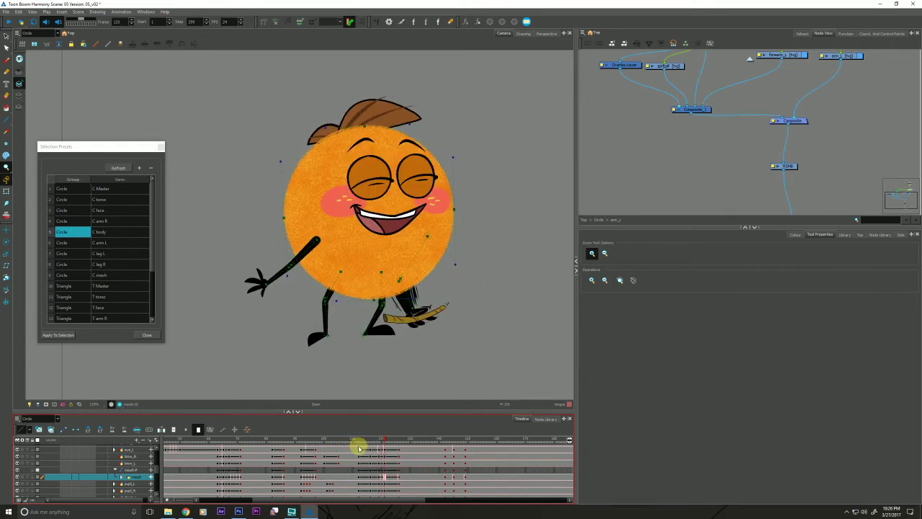
- Step back and forth through the frames around the mouth change and compare the character's poses
{"action": "key", "text": "comma"}
{"action": "key", "text": "comma"}
{"action": "key", "text": "comma"}
{"action": "key", "text": "comma"}
{"action": "key", "text": "period"}
{"action": "key", "text": "period"}
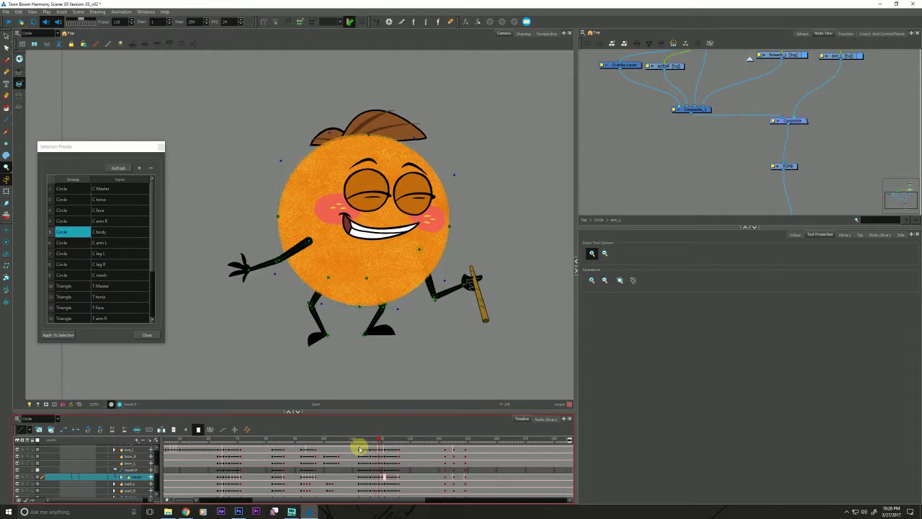
{"action": "key", "text": "period"}
{"action": "key", "text": "period"}
{"action": "key", "text": "period"}
{"action": "key", "text": "period"}
{"action": "left_click_drag", "start_coordinate": [263, 354], "coordinate": [265, 346]}
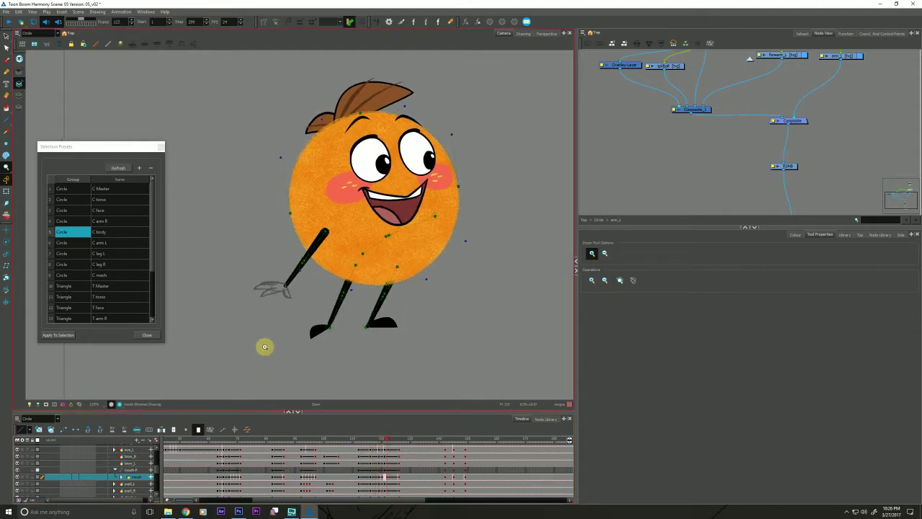
{"action": "key", "text": "comma"}
{"action": "key", "text": "comma"}
{"action": "key", "text": "comma"}
{"action": "key", "text": "comma"}
{"action": "key", "text": "comma"}
{"action": "key", "text": "comma"}
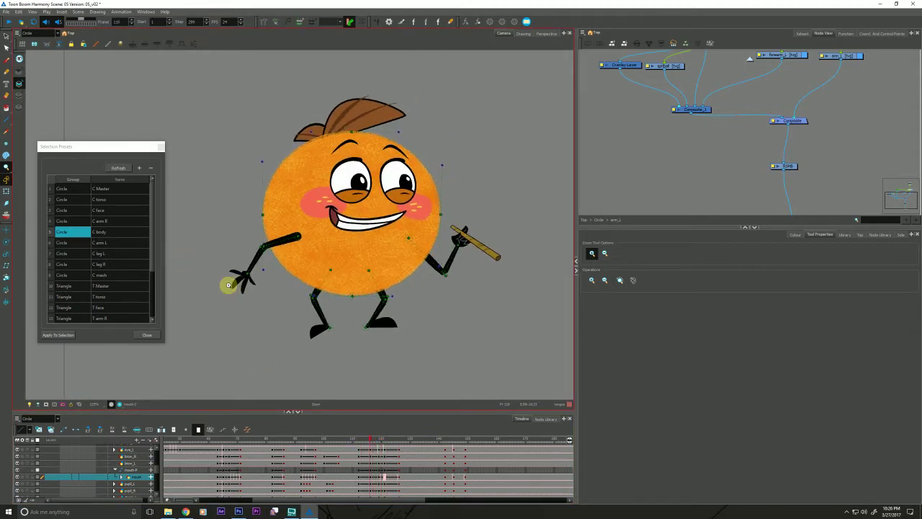
- Select the character's right hand drawing, go to the frame with its rough grey sketch, and show the sketch close up
{"action": "left_click", "coordinate": [7, 191]}
{"action": "left_click", "coordinate": [243, 282]}
{"action": "key", "text": "period"}
{"action": "key", "text": "period"}
{"action": "key", "text": "period"}
{"action": "key", "text": "period"}
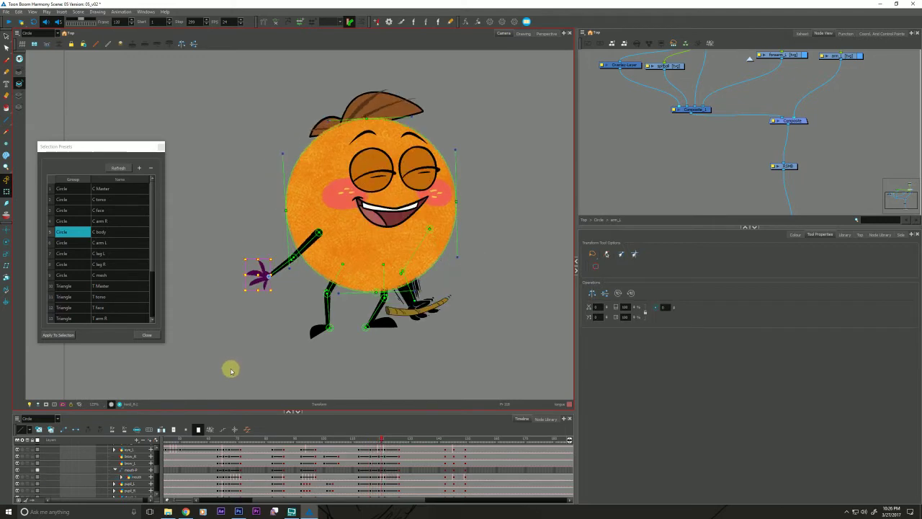
{"action": "key", "text": "period"}
{"action": "key", "text": "comma"}
{"action": "key", "text": "period"}
{"action": "key", "text": "alt+z"}
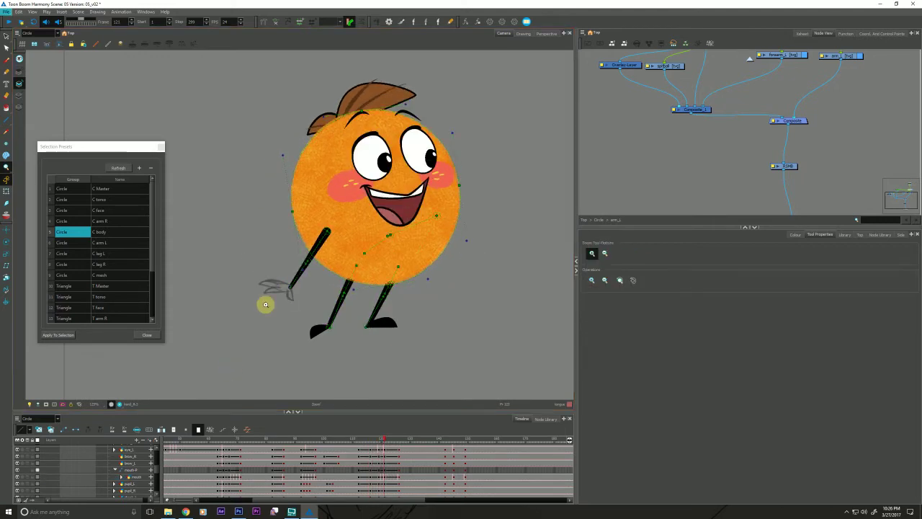
{"action": "left_click", "coordinate": [262, 305]}
{"action": "left_click", "coordinate": [262, 304]}
{"action": "left_click_drag", "start_coordinate": [284, 336], "coordinate": [257, 353]}
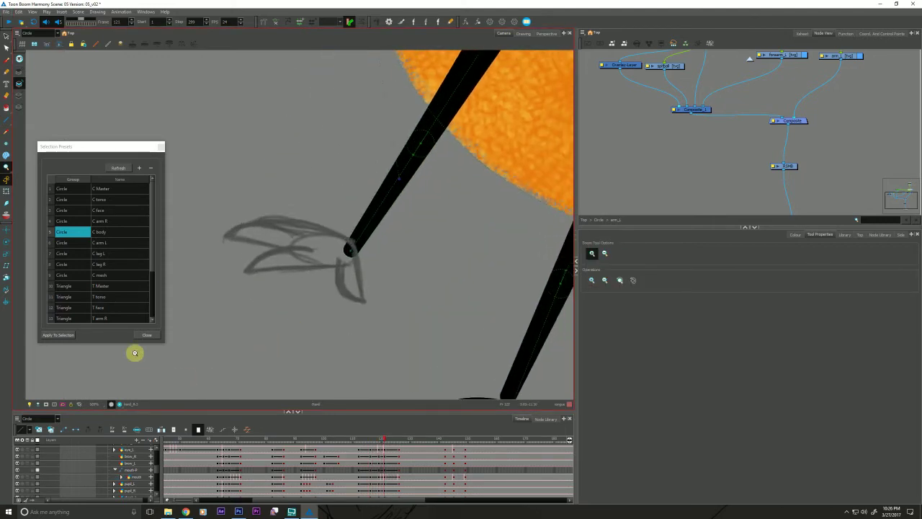
- Set up the Pencil tool with the Revision Red colour and turn on the light table to trace the hand sketch
{"action": "key", "text": "alt+slash"}
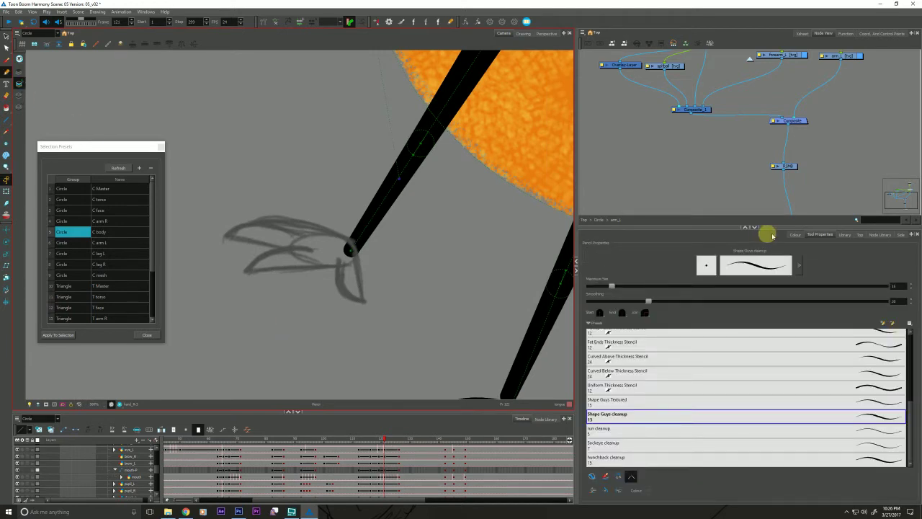
{"action": "left_click", "coordinate": [794, 234]}
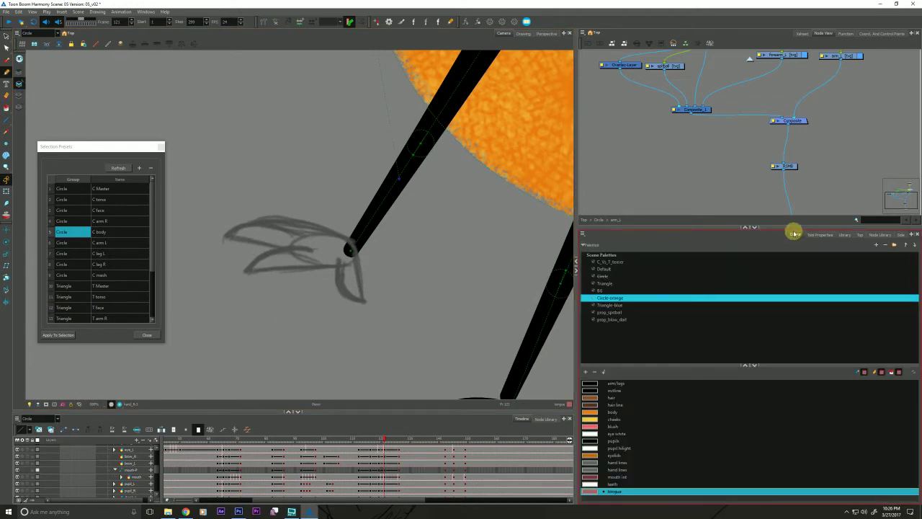
{"action": "left_click", "coordinate": [591, 462]}
{"action": "left_click", "coordinate": [37, 403]}
{"action": "scroll", "coordinate": [233, 302], "scroll_direction": "down", "scroll_amount": 1}
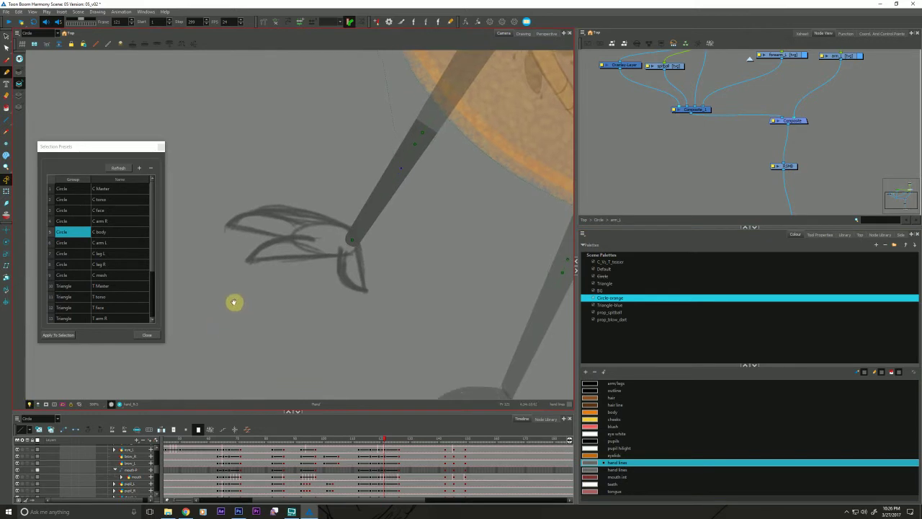
{"action": "left_click", "coordinate": [602, 262]}
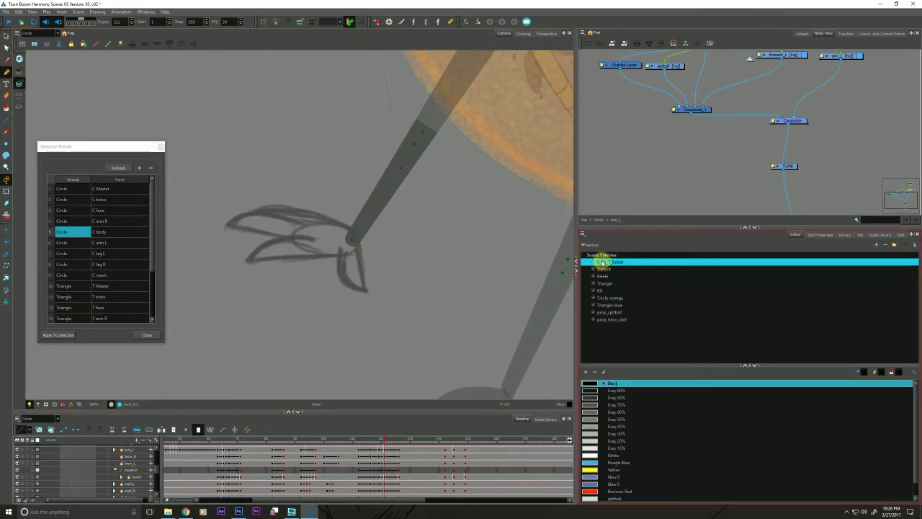
{"action": "left_click", "coordinate": [593, 491]}
{"action": "left_click_drag", "start_coordinate": [273, 322], "coordinate": [294, 282]}
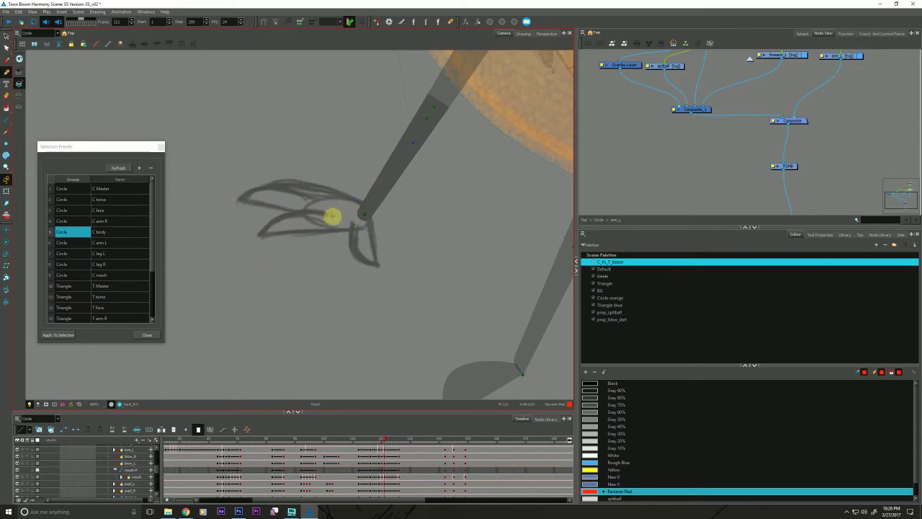
{"action": "left_click_drag", "start_coordinate": [323, 213], "coordinate": [276, 218]}
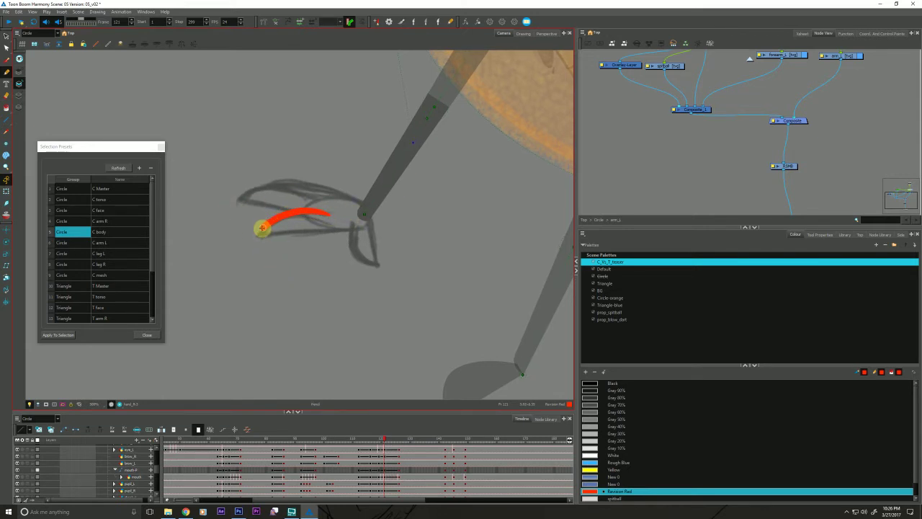
{"action": "key", "text": "ctrl+z"}
- Set the pencil's maximum size to 5
{"action": "left_click", "coordinate": [821, 235]}
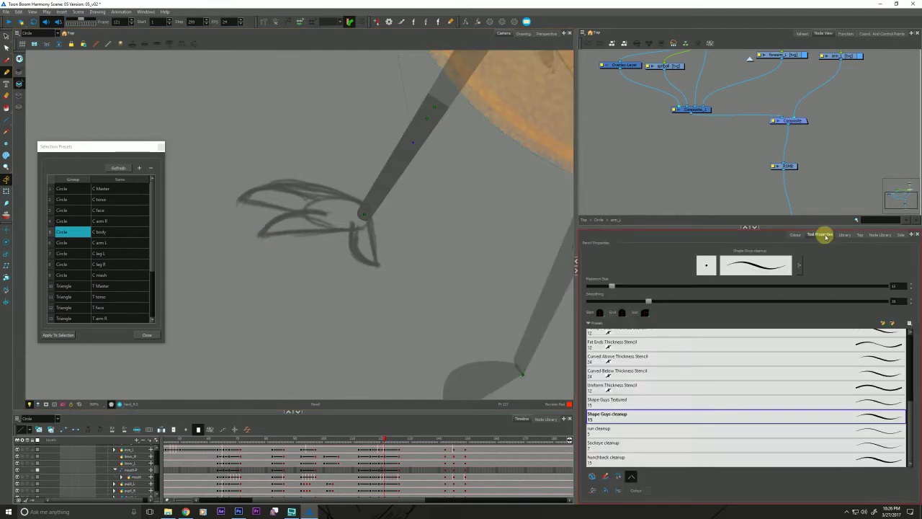
{"action": "double_click", "coordinate": [895, 286]}
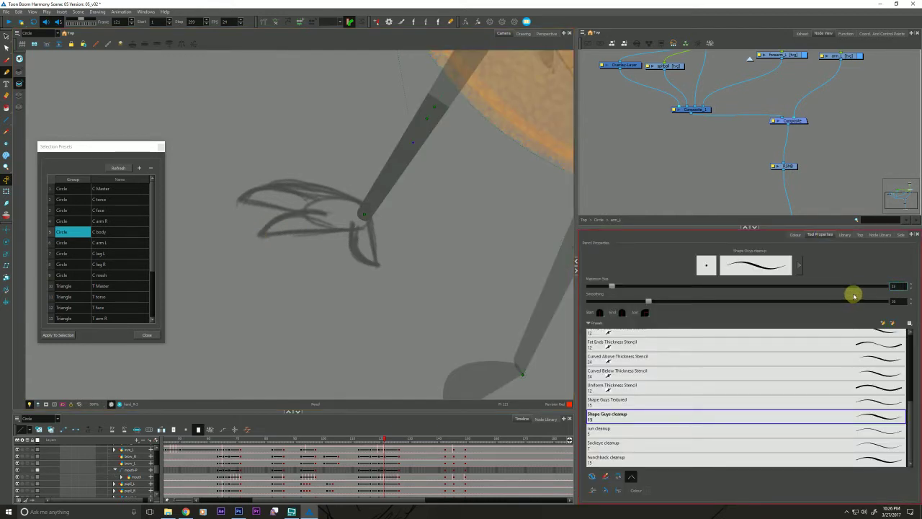
{"action": "type", "text": "5"}
{"action": "key", "text": "Return"}
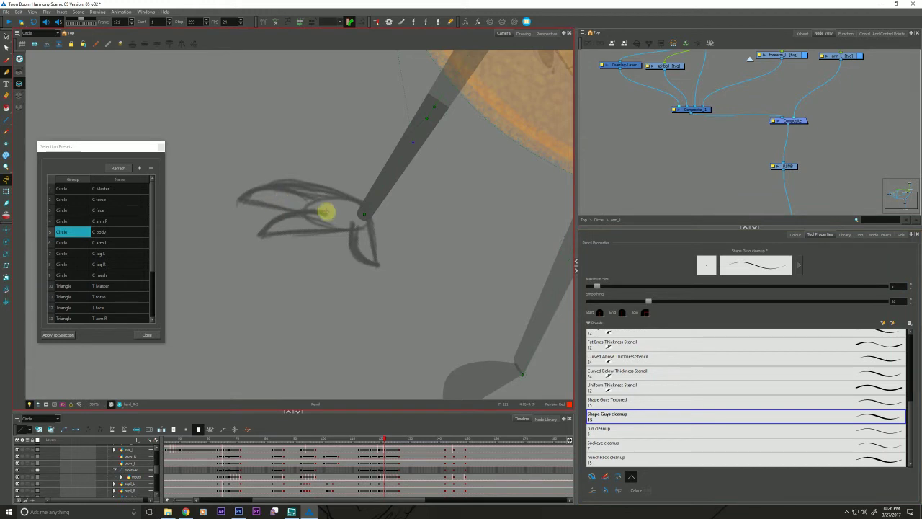
- Trace the rough hand sketch with thin red lines, closing the two long fingers, the thumb and the back of the hand
{"action": "left_click_drag", "start_coordinate": [326, 214], "coordinate": [238, 228]}
{"action": "left_click_drag", "start_coordinate": [325, 213], "coordinate": [271, 221]}
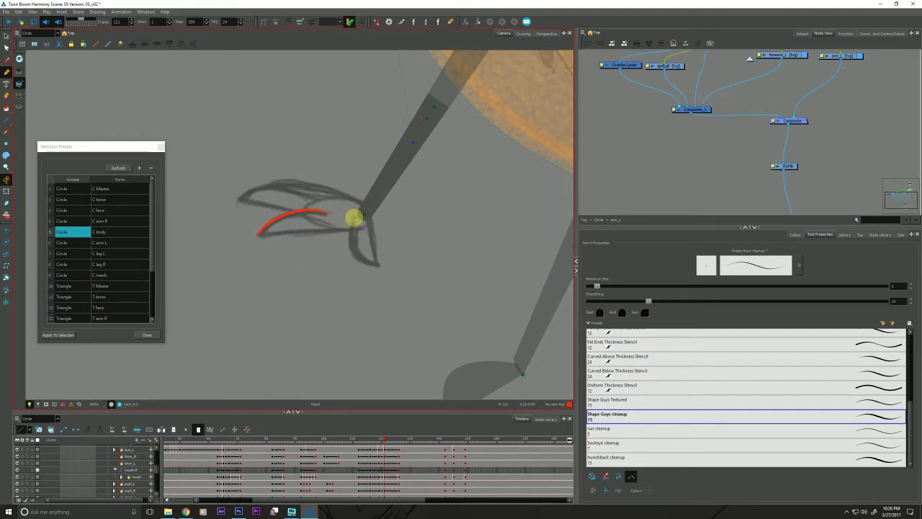
{"action": "left_click_drag", "start_coordinate": [353, 222], "coordinate": [350, 235]}
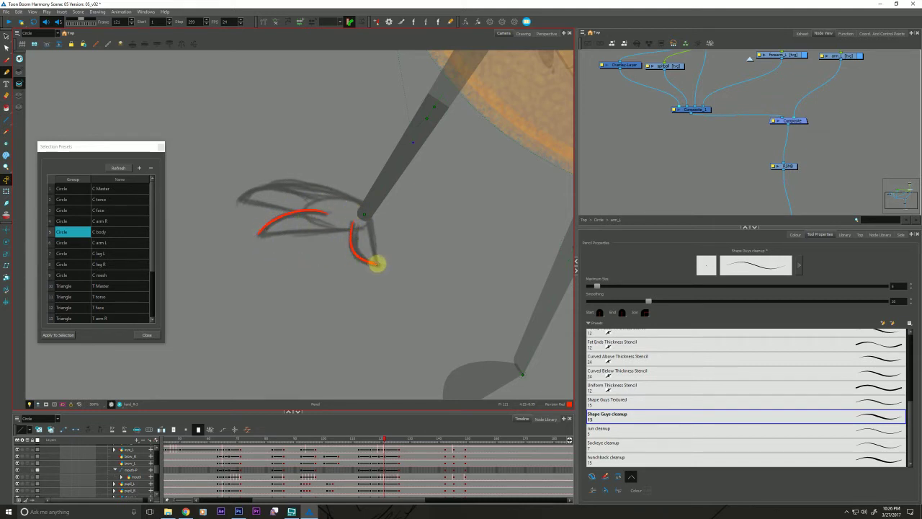
{"action": "left_click_drag", "start_coordinate": [258, 233], "coordinate": [345, 228]}
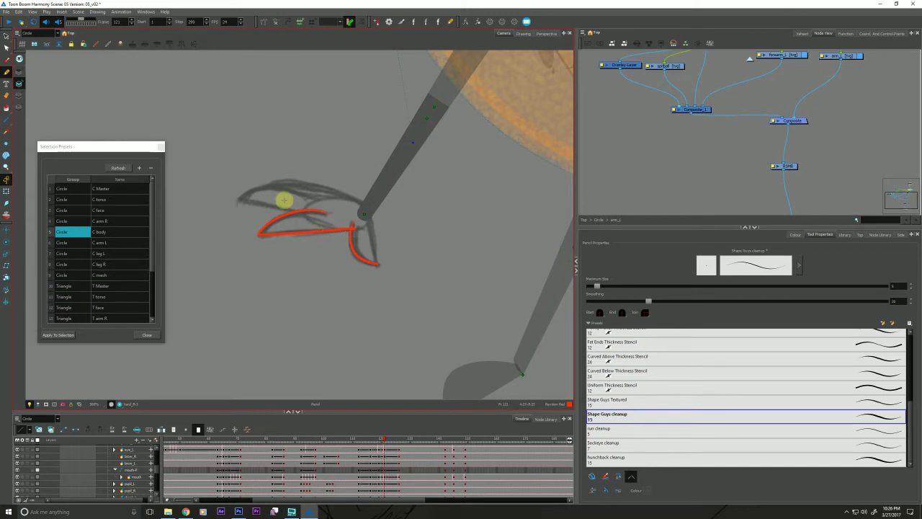
{"action": "mouse_move", "coordinate": [308, 216]}
{"action": "left_mouse_down"}
{"action": "mouse_move", "coordinate": [235, 196]}
{"action": "mouse_move", "coordinate": [289, 190]}
{"action": "left_mouse_up"}
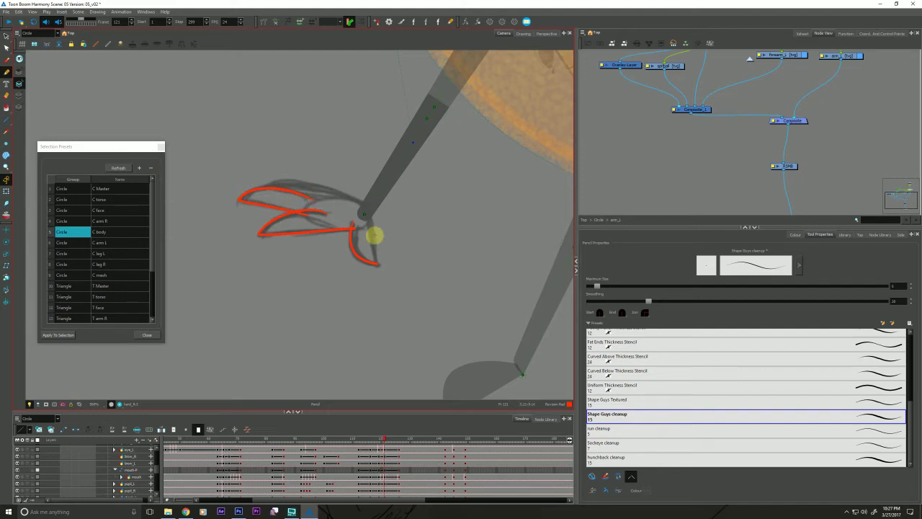
{"action": "mouse_move", "coordinate": [258, 193]}
{"action": "left_mouse_down"}
{"action": "mouse_move", "coordinate": [270, 183]}
{"action": "mouse_move", "coordinate": [323, 187]}
{"action": "mouse_move", "coordinate": [358, 202]}
{"action": "left_mouse_up"}
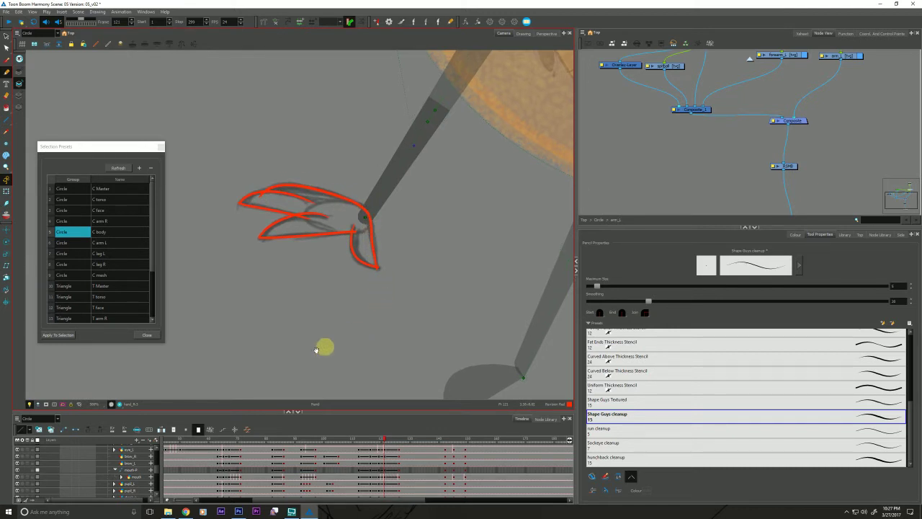
- Fill the traced hand with the black arm/legs colour from the Circle-orange palette
{"action": "left_click", "coordinate": [790, 234]}
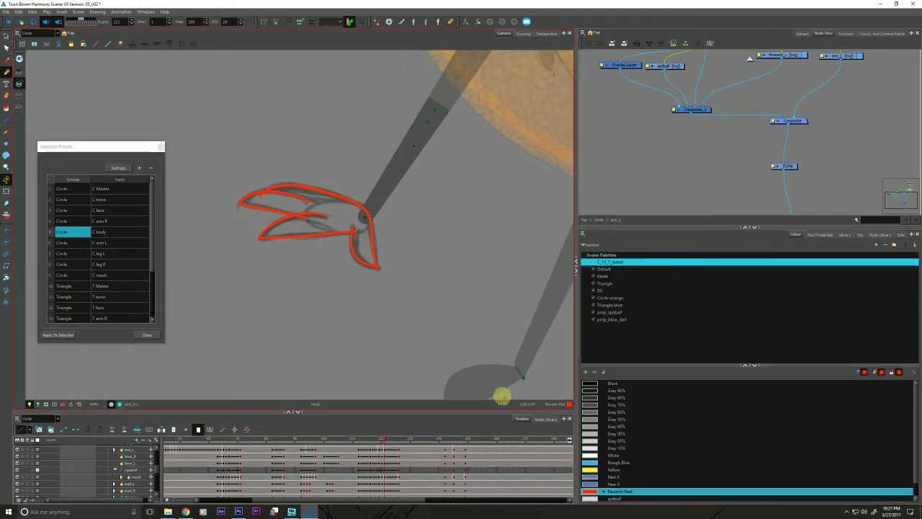
{"action": "left_click", "coordinate": [605, 297]}
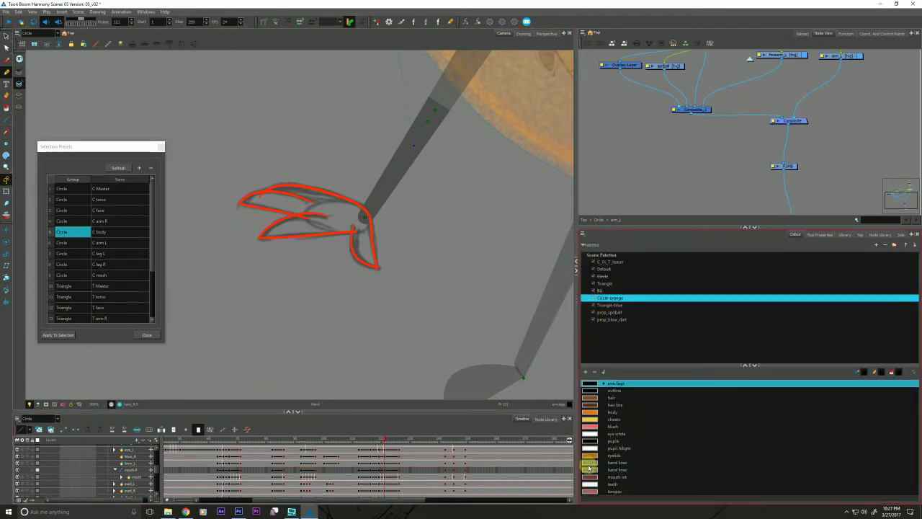
{"action": "left_click", "coordinate": [603, 462]}
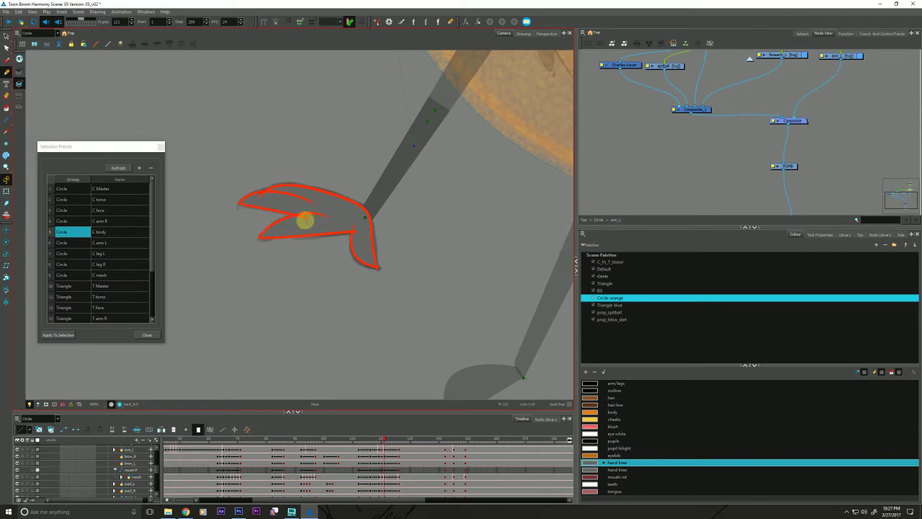
{"action": "left_click", "coordinate": [588, 383]}
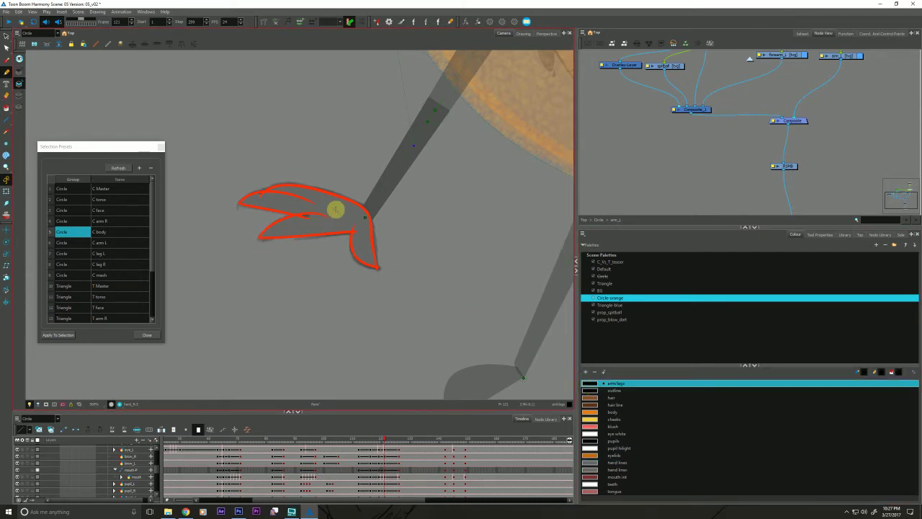
{"action": "left_click", "coordinate": [311, 220]}
{"action": "key", "text": "space"}
{"action": "left_click_drag", "start_coordinate": [261, 253], "coordinate": [262, 258]}
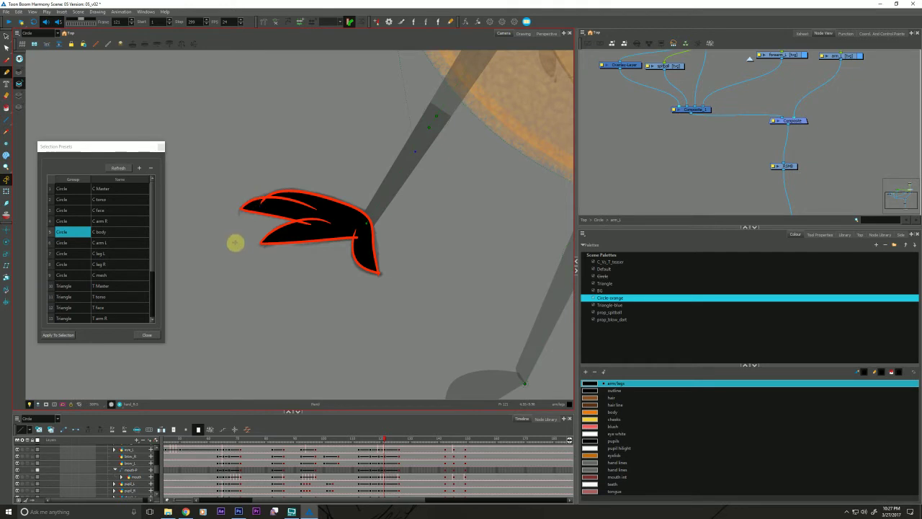
- Recolour the red lines inside the hand with the grey hand lines colour using the Ink tool
{"action": "scroll", "coordinate": [265, 216], "scroll_direction": "up", "scroll_amount": 4}
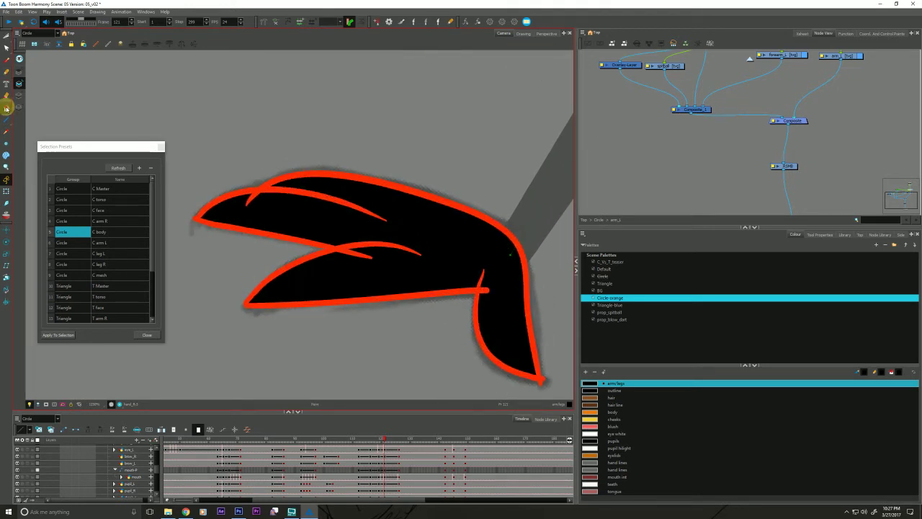
{"action": "left_click_drag", "start_coordinate": [5, 108], "coordinate": [18, 113]}
{"action": "left_click", "coordinate": [590, 464]}
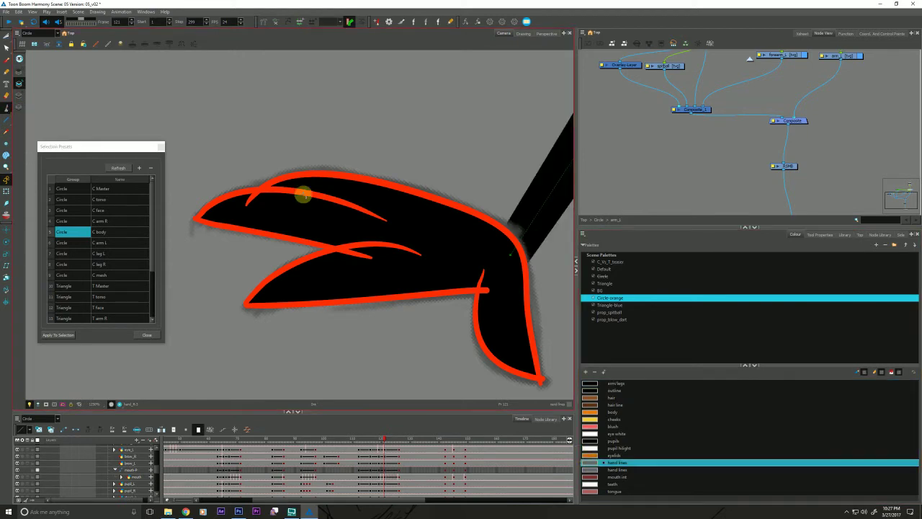
{"action": "left_click_drag", "start_coordinate": [319, 187], "coordinate": [364, 254]}
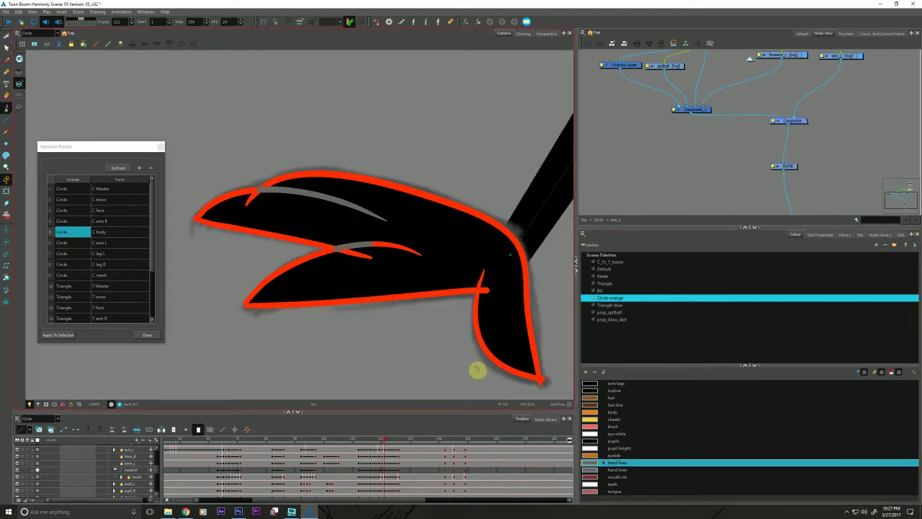
{"action": "left_click", "coordinate": [396, 296]}
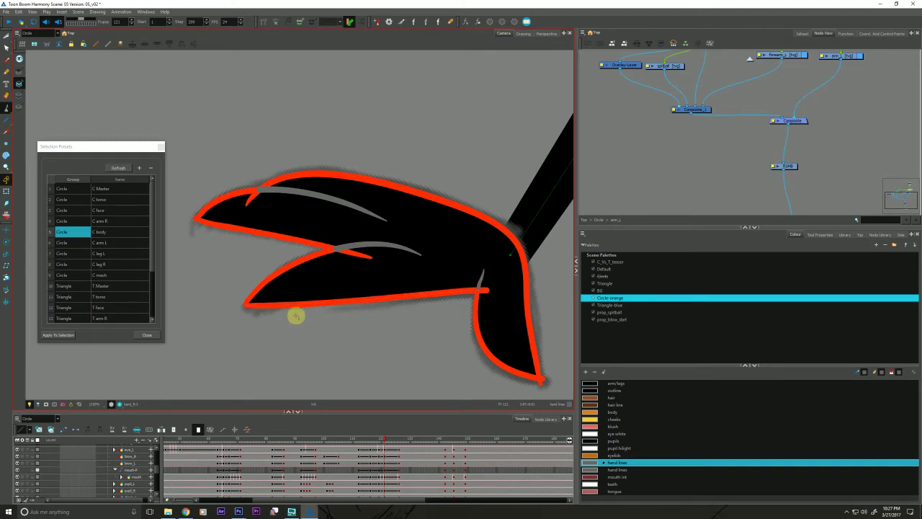
- Select the remaining red outline strokes around the hand and delete them
{"action": "key", "text": "alt+s"}
{"action": "left_click", "coordinate": [814, 234]}
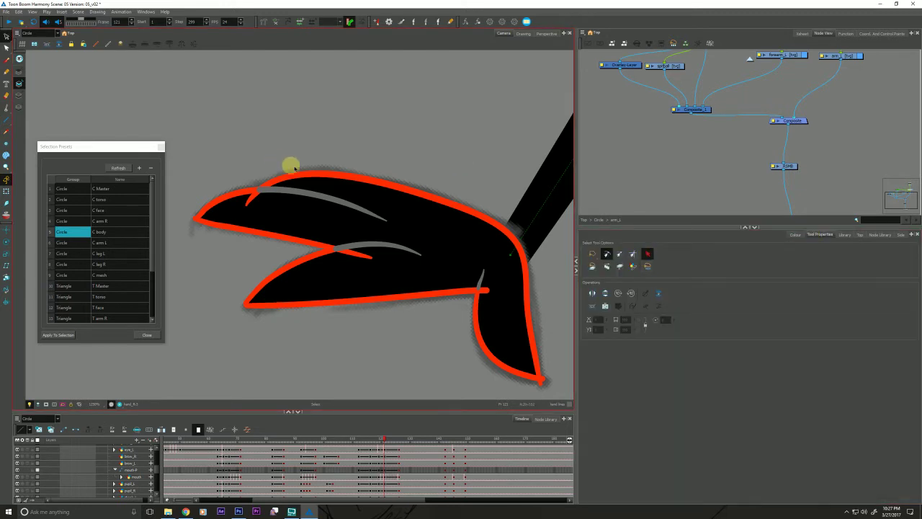
{"action": "left_click", "coordinate": [647, 255]}
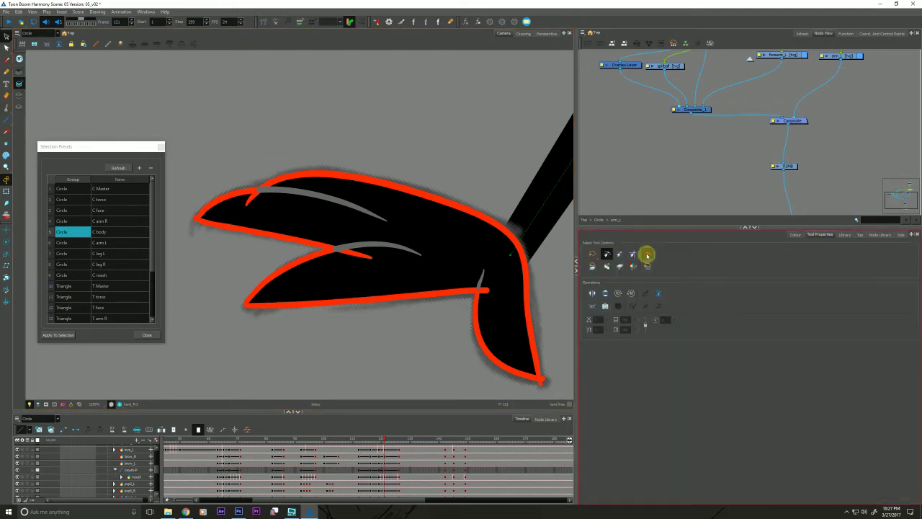
{"action": "left_click", "coordinate": [457, 207]}
{"action": "key", "text": "Delete"}
{"action": "left_click_drag", "start_coordinate": [335, 321], "coordinate": [286, 316]}
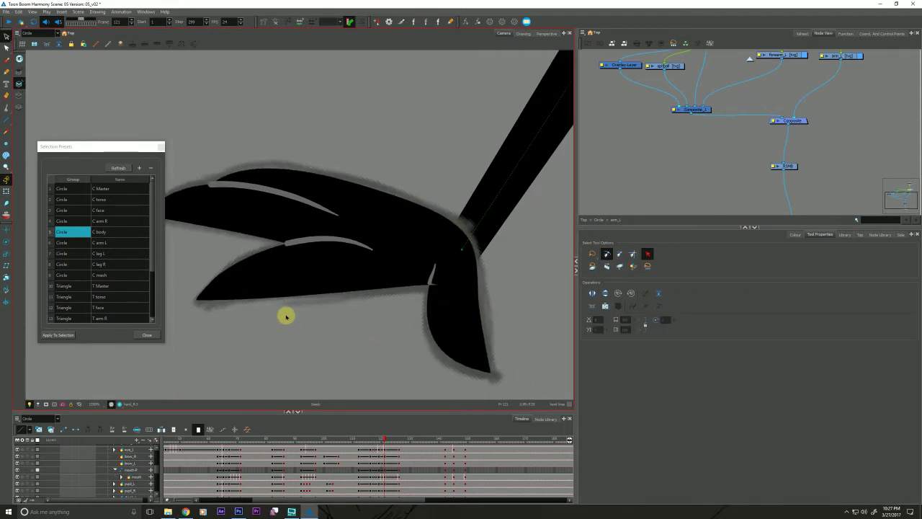
- Delete the rough brush sketch around the hand from the underlay art layer and return to the line art layer
{"action": "left_click", "coordinate": [19, 106]}
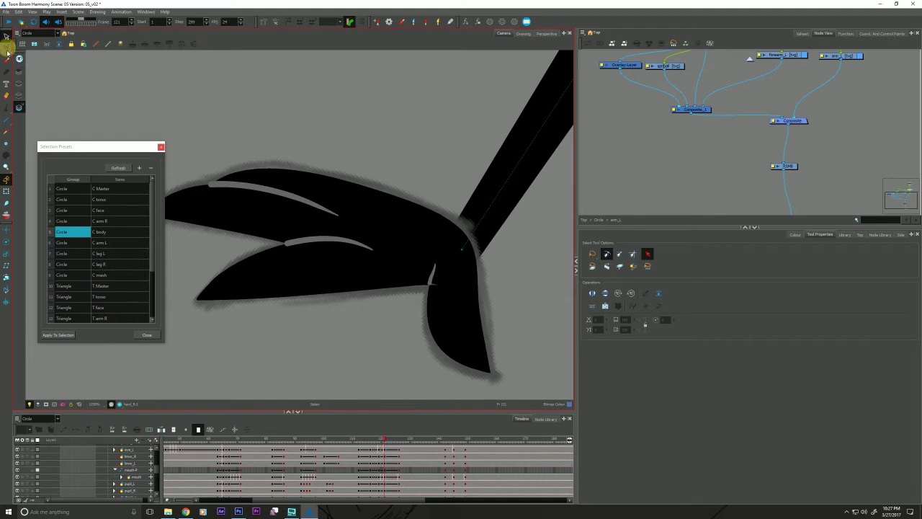
{"action": "left_click", "coordinate": [7, 38]}
{"action": "left_click", "coordinate": [230, 180]}
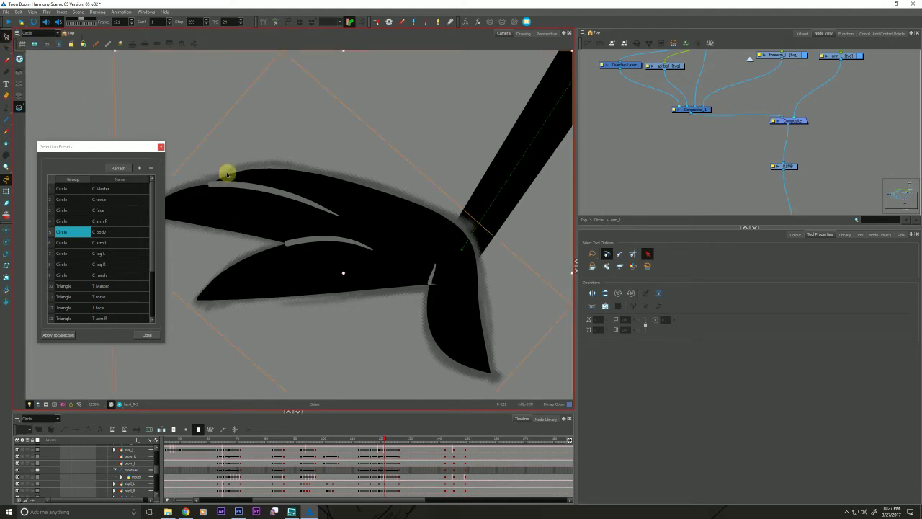
{"action": "key", "text": "Delete"}
{"action": "left_click_drag", "start_coordinate": [283, 286], "coordinate": [274, 284]}
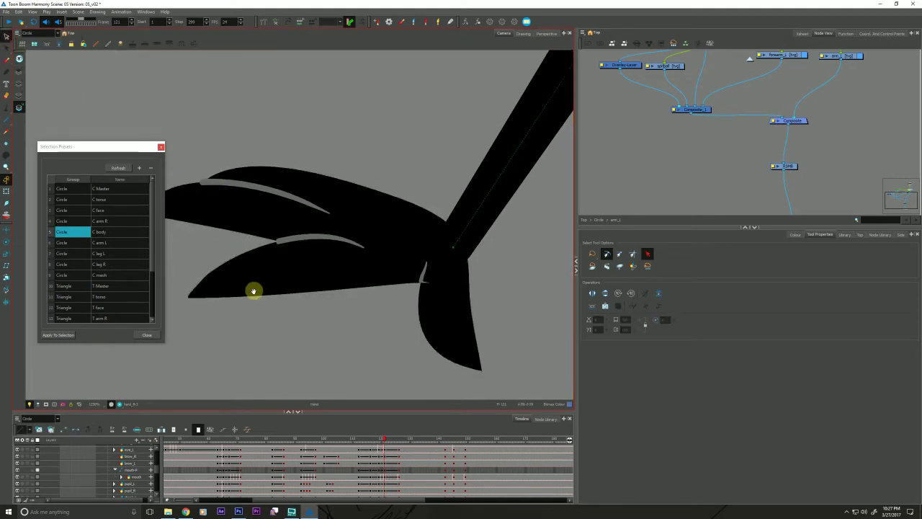
{"action": "key", "text": "l"}
{"action": "left_click_drag", "start_coordinate": [301, 343], "coordinate": [330, 342]}
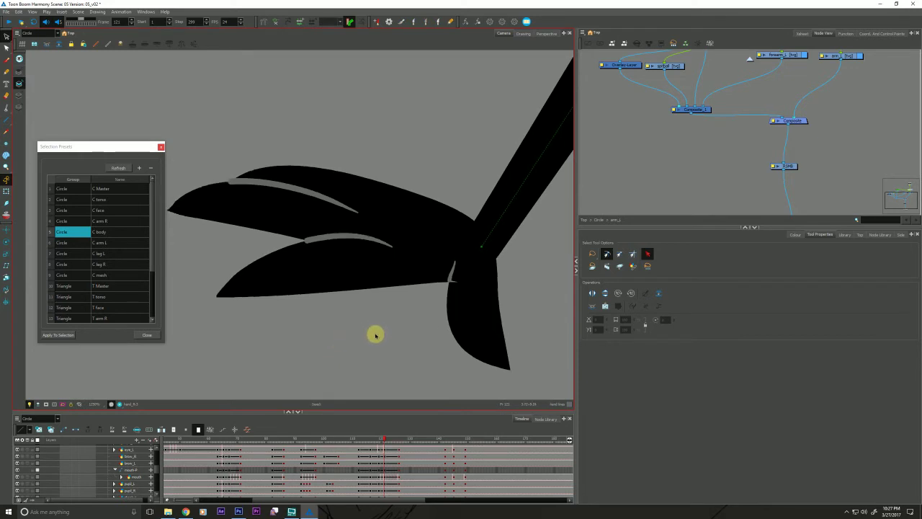
- Trim the stray stub from the grey line at the base of the thumb
{"action": "left_click", "coordinate": [474, 272]}
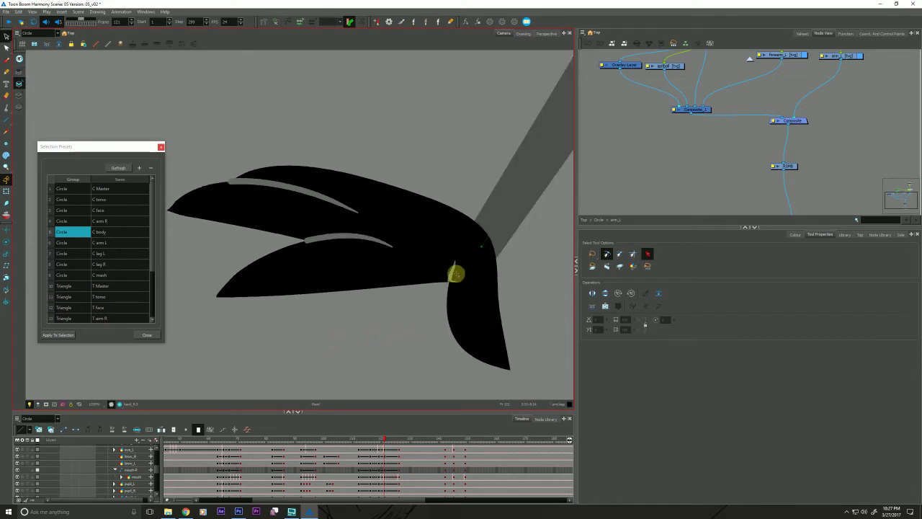
{"action": "left_click_drag", "start_coordinate": [456, 273], "coordinate": [436, 324]}
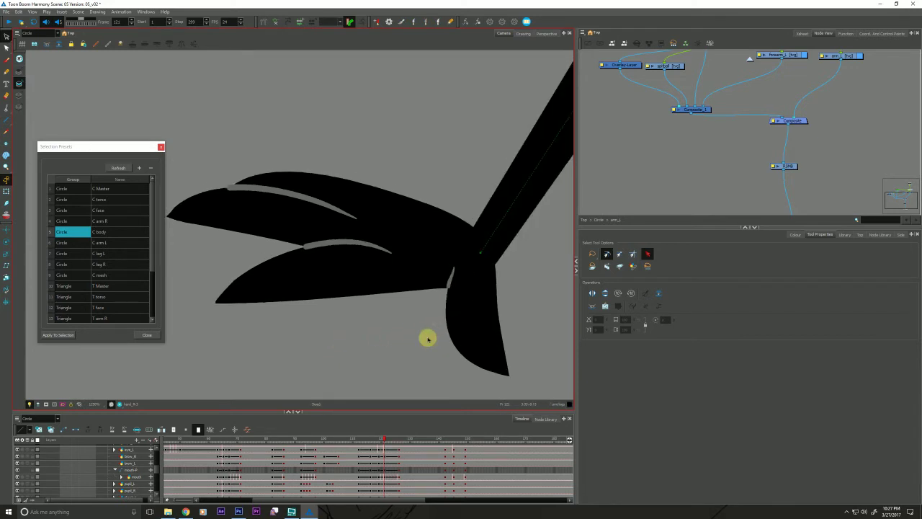
- Taper the outer ends of the two grey finger lines with the Pencil Editor
{"action": "key", "text": "alt+q"}
{"action": "left_click", "coordinate": [237, 188]}
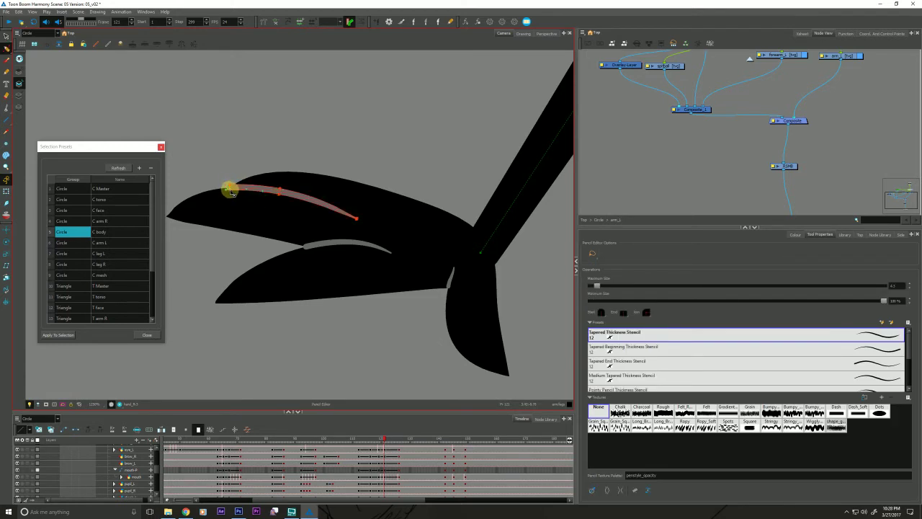
{"action": "mouse_move", "coordinate": [229, 191]}
{"action": "left_mouse_down"}
{"action": "mouse_move", "coordinate": [230, 182]}
{"action": "mouse_move", "coordinate": [247, 187]}
{"action": "left_mouse_up"}
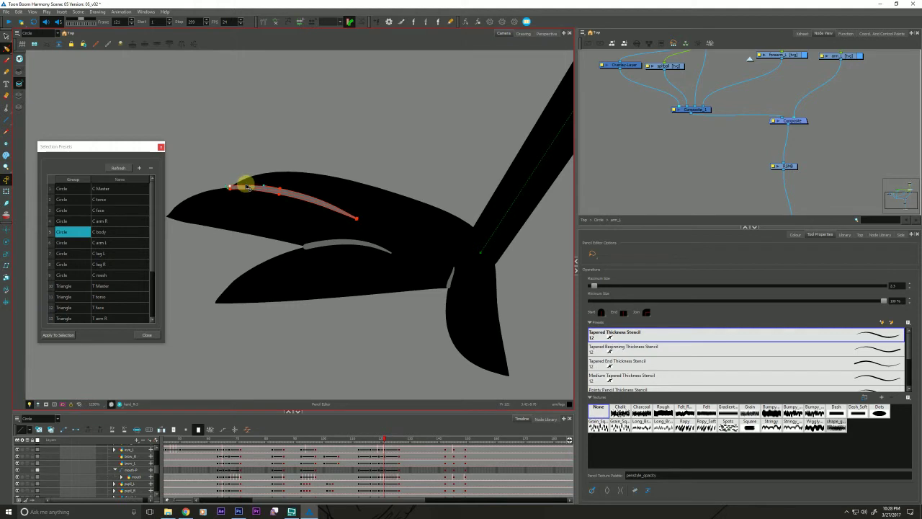
{"action": "left_click", "coordinate": [227, 175]}
{"action": "left_click", "coordinate": [308, 248]}
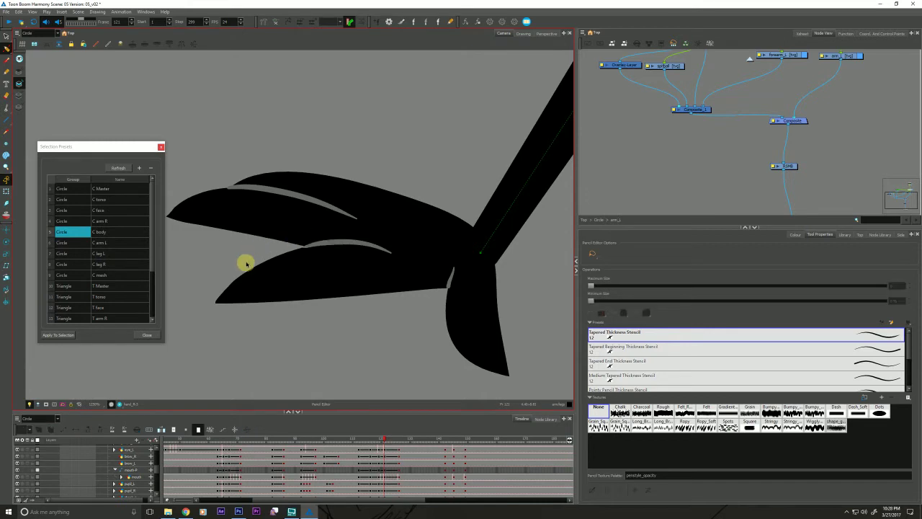
- Adjust the thickness of the short grey thumb line with the Pencil Editor so its lower end tapers
{"action": "key", "text": "alt+q"}
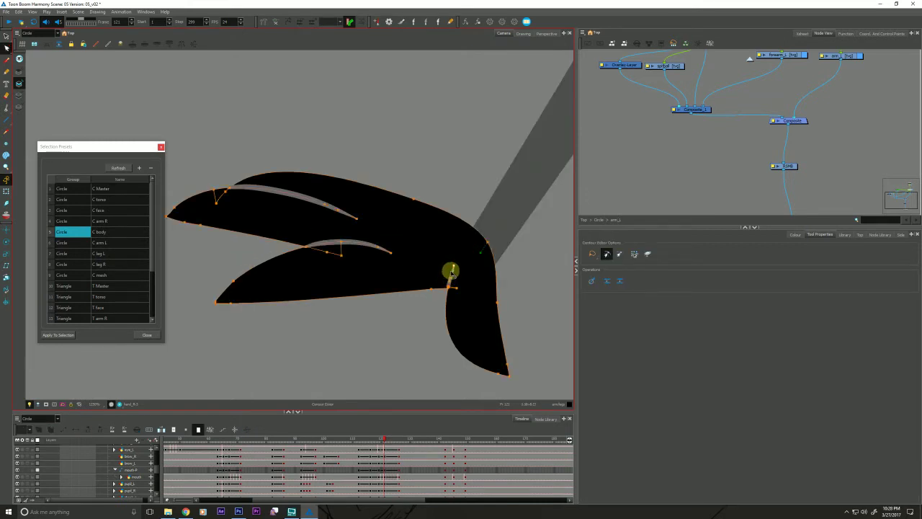
{"action": "left_click", "coordinate": [593, 254]}
{"action": "left_click", "coordinate": [435, 309]}
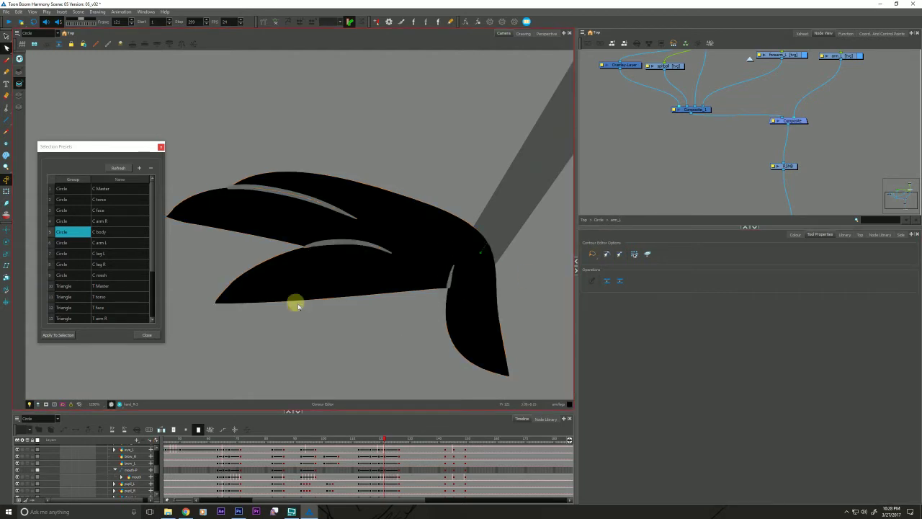
{"action": "key", "text": "alt+w"}
{"action": "left_click", "coordinate": [448, 283]}
{"action": "left_click", "coordinate": [450, 283]}
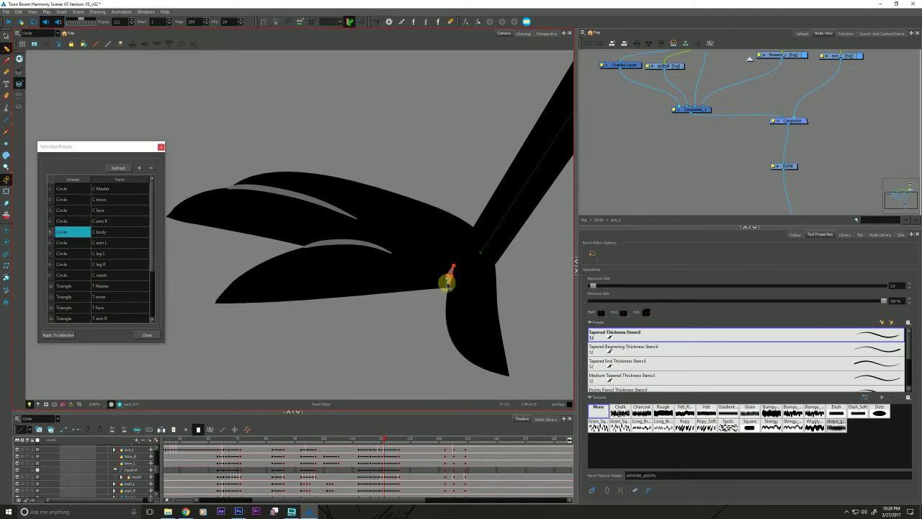
{"action": "left_click", "coordinate": [185, 511]}
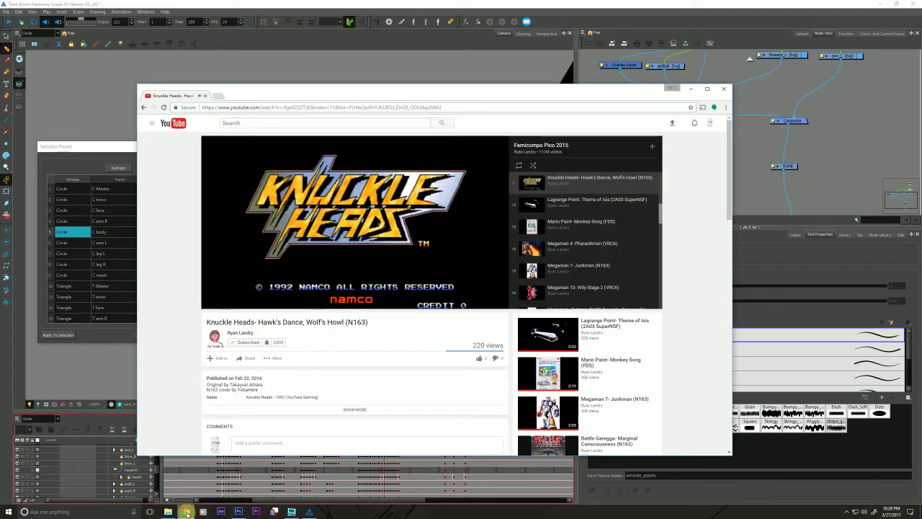
{"action": "left_click", "coordinate": [186, 512]}
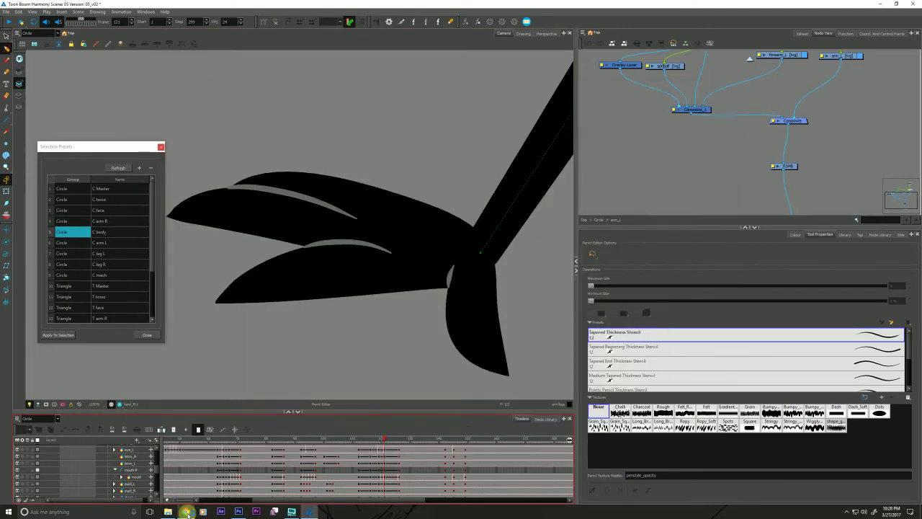
{"action": "mouse_move", "coordinate": [344, 329]}
{"action": "left_mouse_down"}
{"action": "mouse_move", "coordinate": [308, 327]}
{"action": "mouse_move", "coordinate": [312, 341]}
{"action": "mouse_move", "coordinate": [327, 341]}
{"action": "left_mouse_up"}
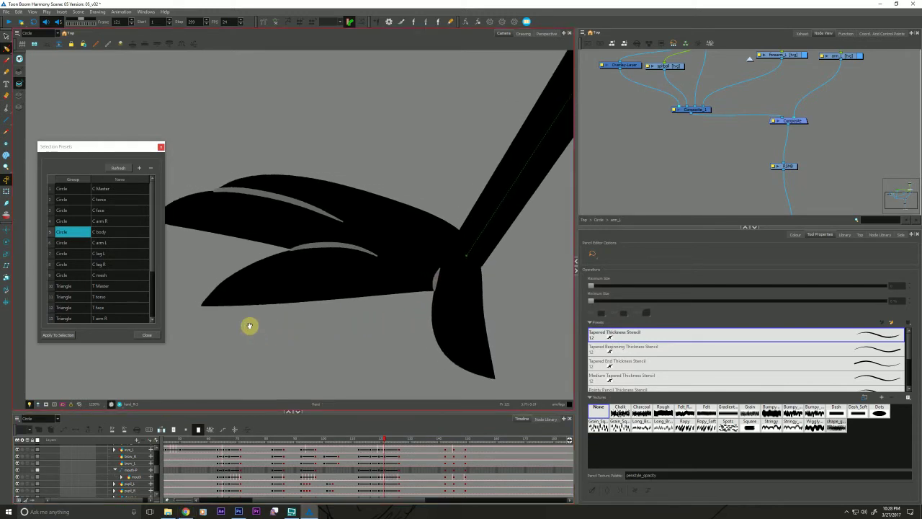
- Bring the whole character into view just before the turn and switch off the light table
{"action": "key", "text": "alt+z"}
{"action": "scroll", "coordinate": [264, 340], "scroll_direction": "down", "scroll_amount": 7}
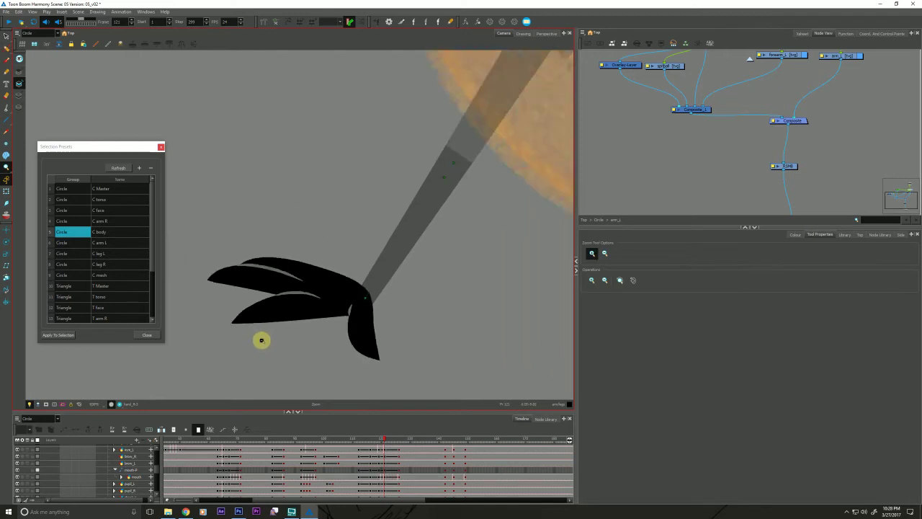
{"action": "left_click_drag", "start_coordinate": [234, 350], "coordinate": [240, 296]}
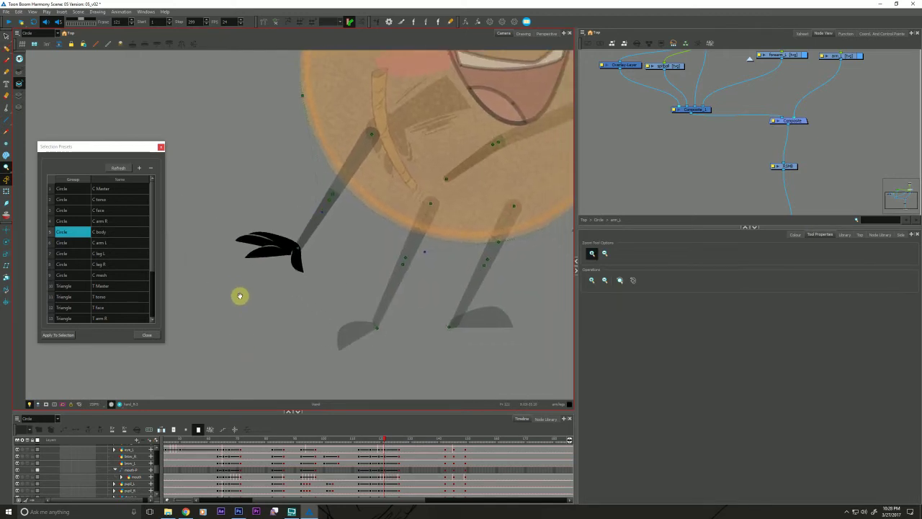
{"action": "scroll", "coordinate": [276, 329], "scroll_direction": "down", "scroll_amount": 6}
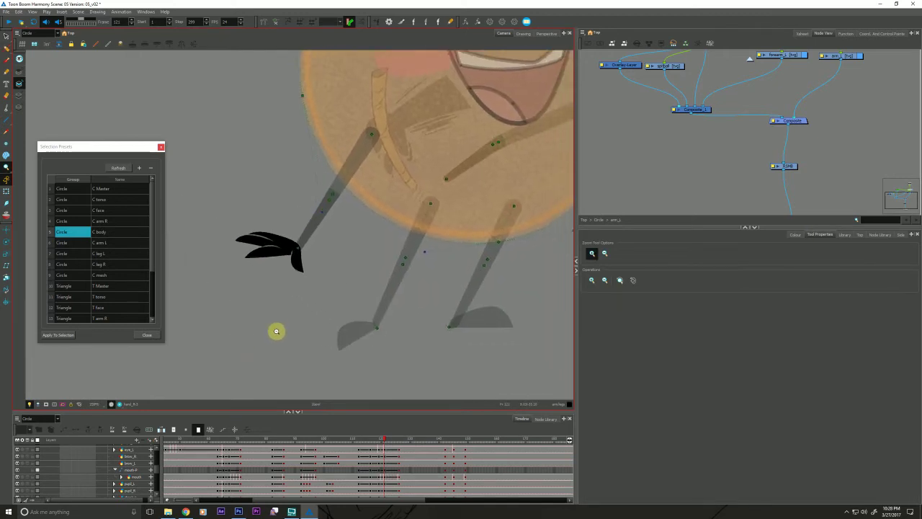
{"action": "left_click", "coordinate": [353, 445]}
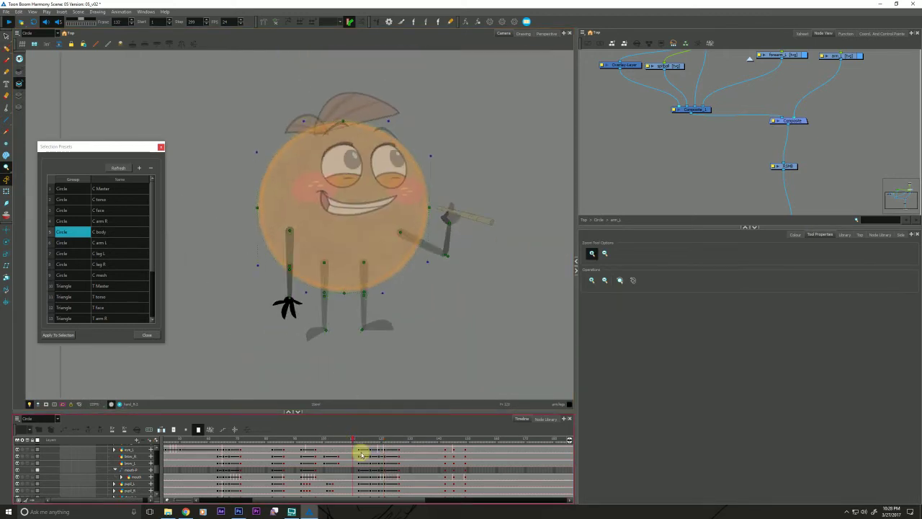
{"action": "left_click_drag", "start_coordinate": [361, 454], "coordinate": [354, 440]}
{"action": "left_click", "coordinate": [31, 406]}
{"action": "left_click", "coordinate": [30, 404]}
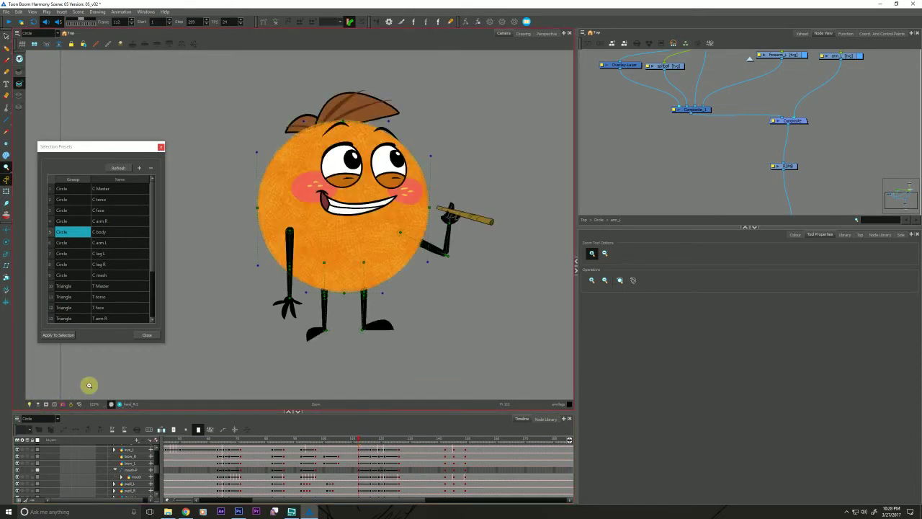
- Play the character's turn to review the new hand drawing in motion
{"action": "left_click", "coordinate": [356, 441]}
{"action": "key", "text": "shift+Return"}
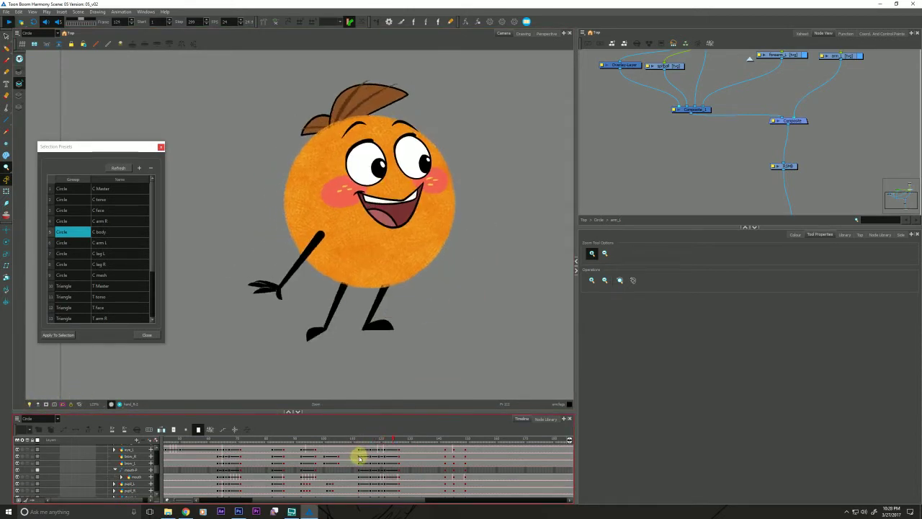
{"action": "key", "text": "shift+Return"}
{"action": "left_click", "coordinate": [439, 440]}
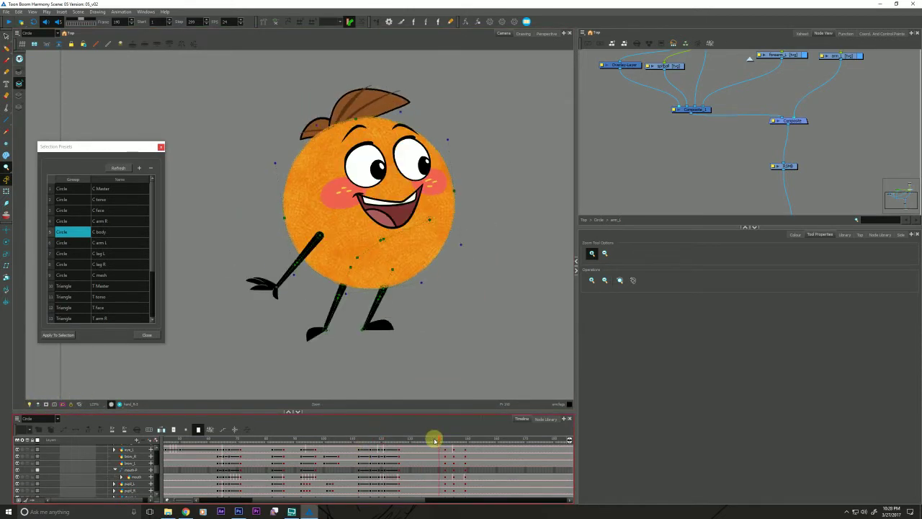
- Collapse the Circle master peg's layers and replay the turn several times from different earlier frames to check the motion
{"action": "left_click_drag", "start_coordinate": [157, 467], "coordinate": [153, 451]}
{"action": "left_click", "coordinate": [73, 462]}
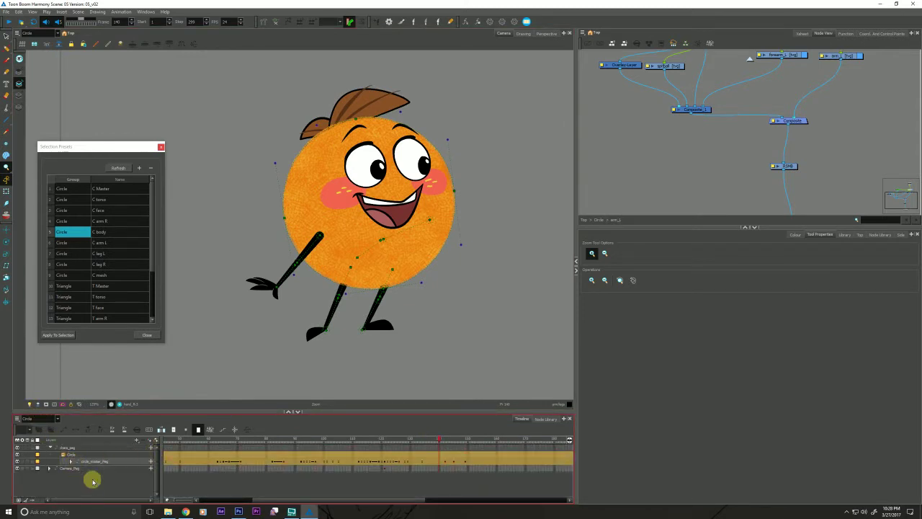
{"action": "left_click_drag", "start_coordinate": [375, 440], "coordinate": [305, 437]}
{"action": "key", "text": "shift+Return"}
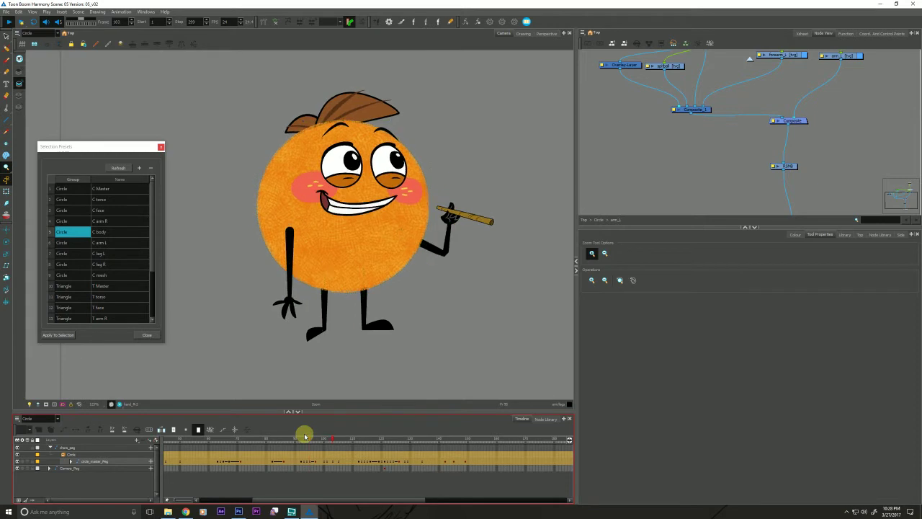
{"action": "key", "text": "shift+Return"}
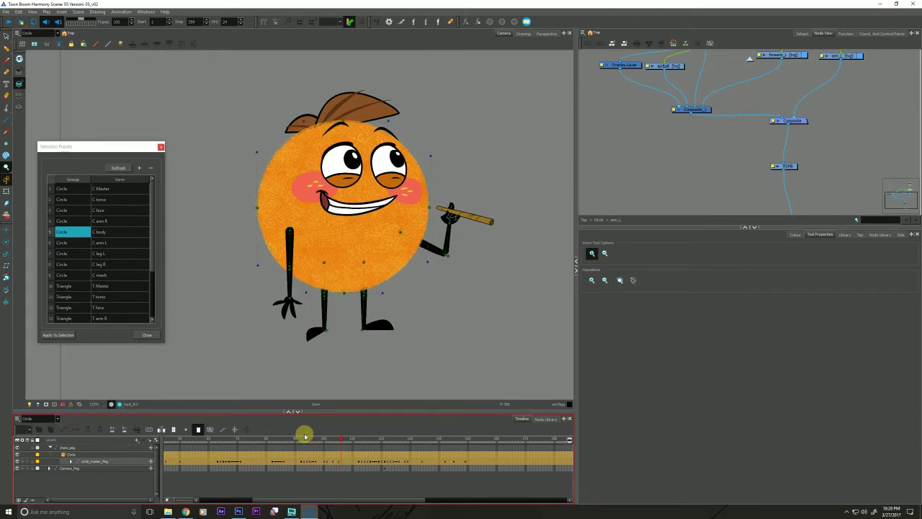
{"action": "key", "text": "shift+Return"}
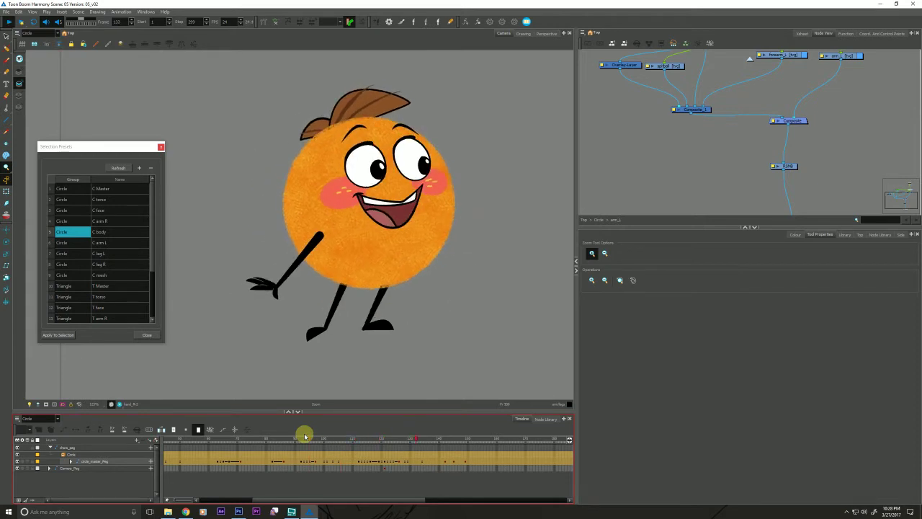
{"action": "left_click", "coordinate": [353, 440]}
{"action": "key", "text": "shift+Return"}
{"action": "key", "text": "shift+Return"}
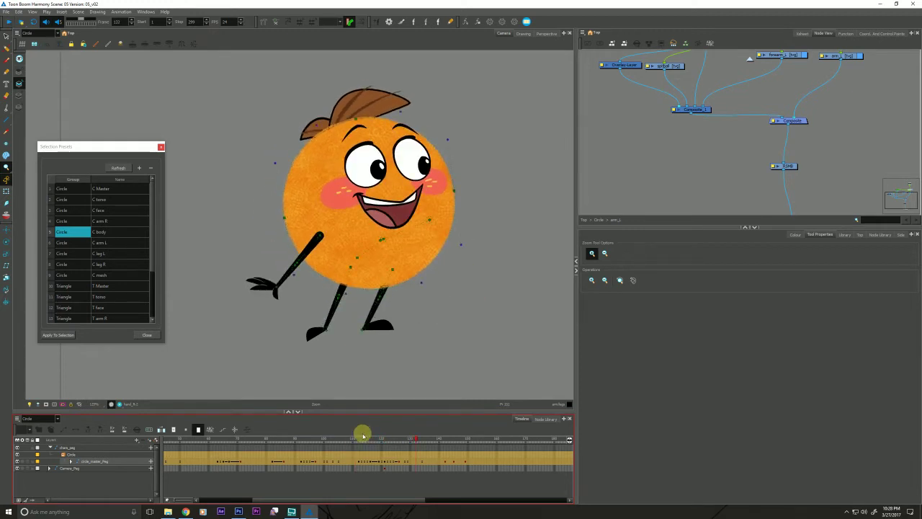
{"action": "left_click", "coordinate": [358, 439]}
{"action": "key", "text": "shift+Return"}
{"action": "left_click_drag", "start_coordinate": [370, 463], "coordinate": [373, 436]}
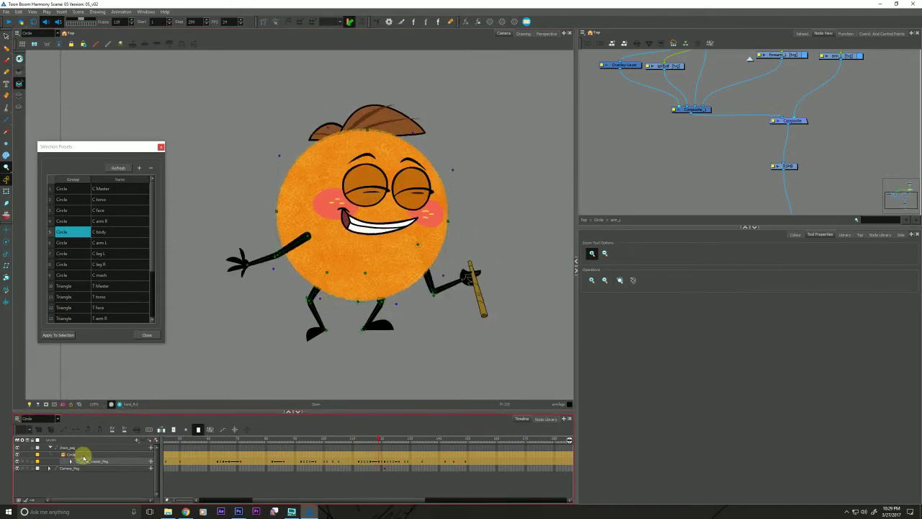
- Expand the Circle master peg, collapse the body group and select leg_L at the current frame in the timeline
{"action": "left_click", "coordinate": [70, 461]}
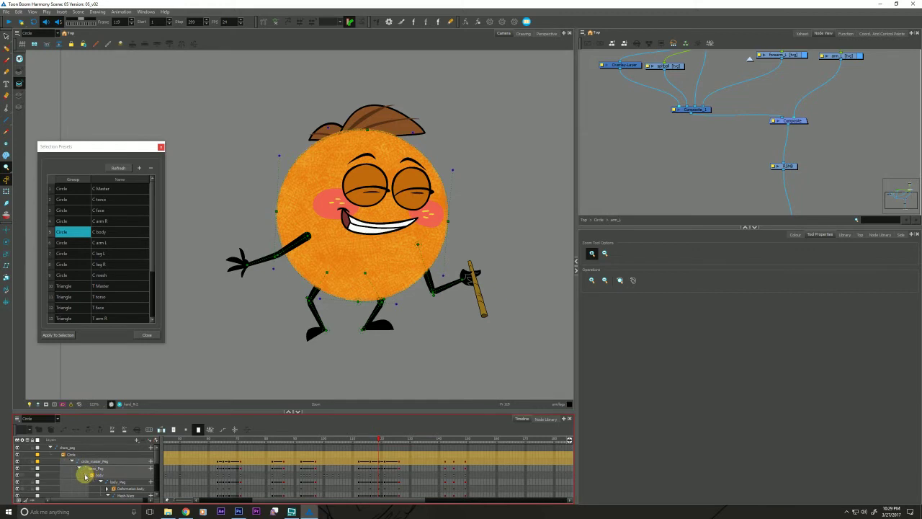
{"action": "left_click", "coordinate": [101, 482]}
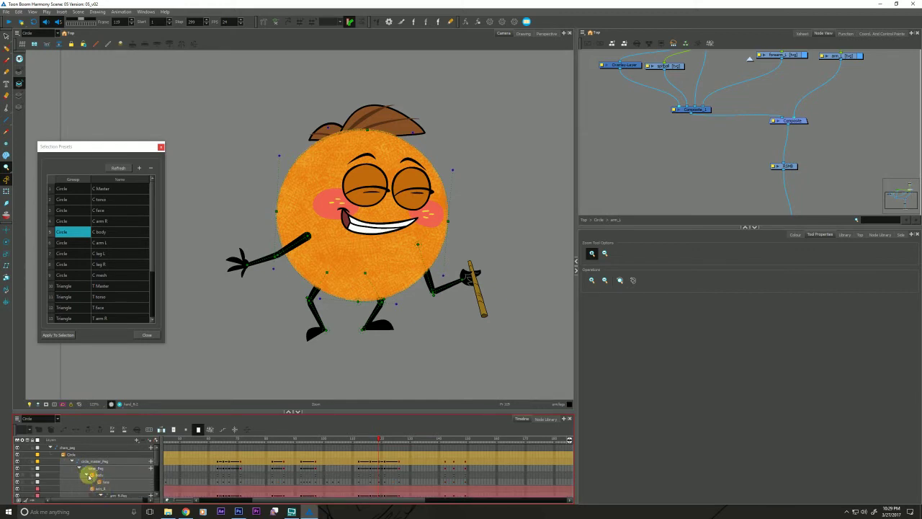
{"action": "left_click", "coordinate": [86, 475]}
{"action": "left_click", "coordinate": [92, 481]}
{"action": "left_click_drag", "start_coordinate": [158, 459], "coordinate": [162, 492]}
{"action": "left_click", "coordinate": [379, 480]}
- Go back to the earlier leg keyframe in the crouch and select it on both leg_L and leg_R
{"action": "key", "text": "period"}
{"action": "key", "text": "period"}
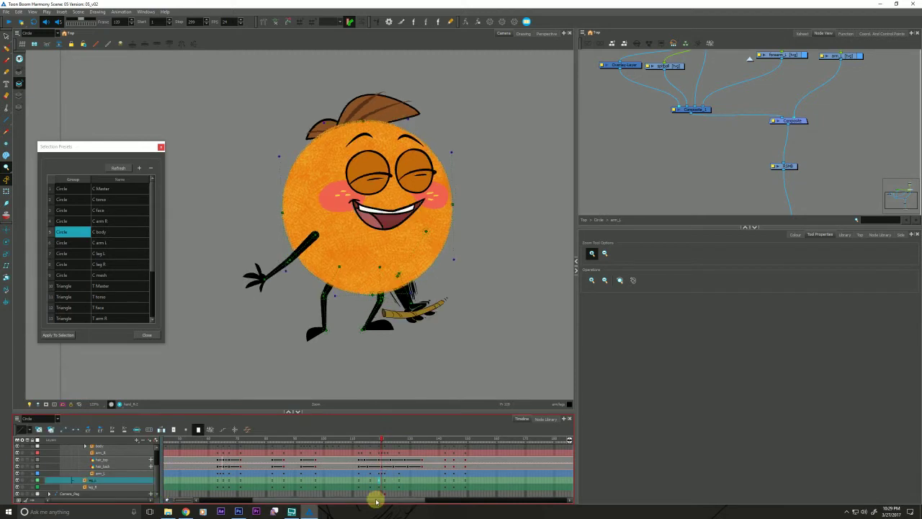
{"action": "key", "text": "comma"}
{"action": "key", "text": "comma"}
{"action": "key", "text": "comma"}
{"action": "key", "text": "comma"}
{"action": "key", "text": "comma"}
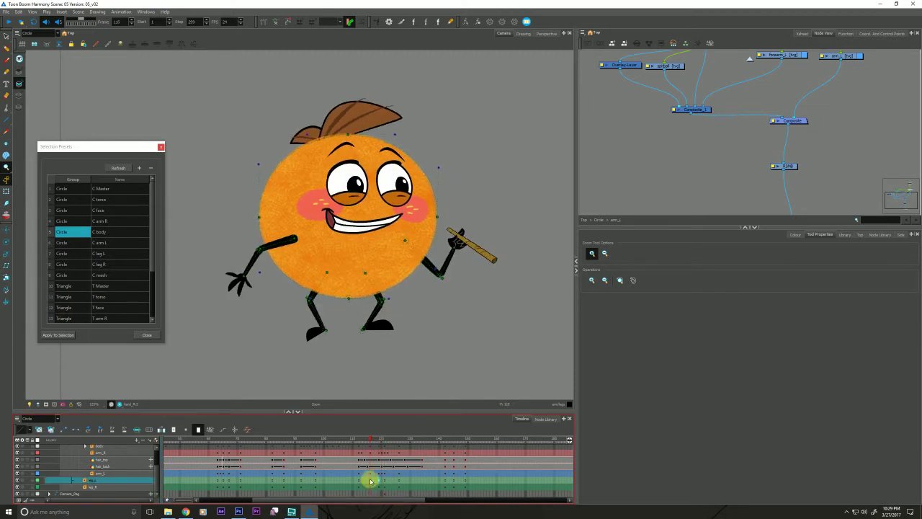
{"action": "left_click", "coordinate": [371, 488], "text": "shift"}
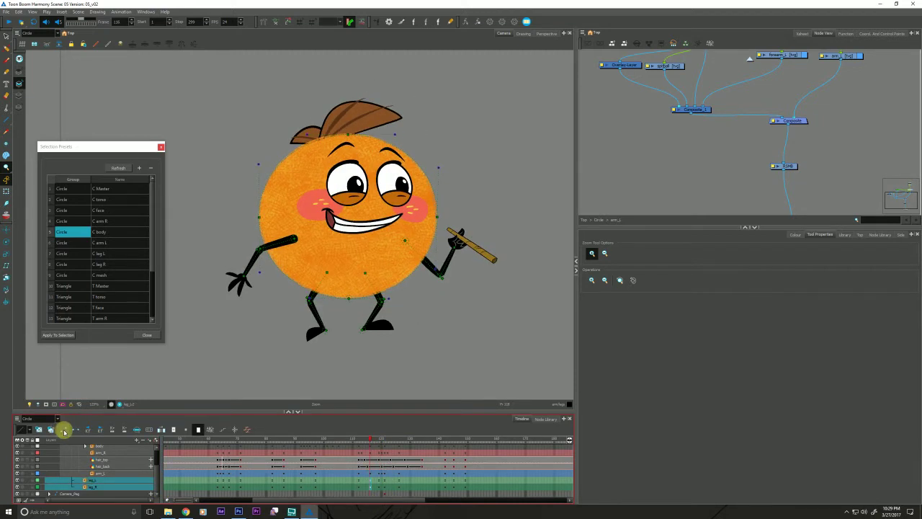
- Step forward and back through the crouch frames to examine how the legs move around the selected keyframe
{"action": "key", "text": "period"}
{"action": "key", "text": "period"}
{"action": "key", "text": "period"}
{"action": "key", "text": "period"}
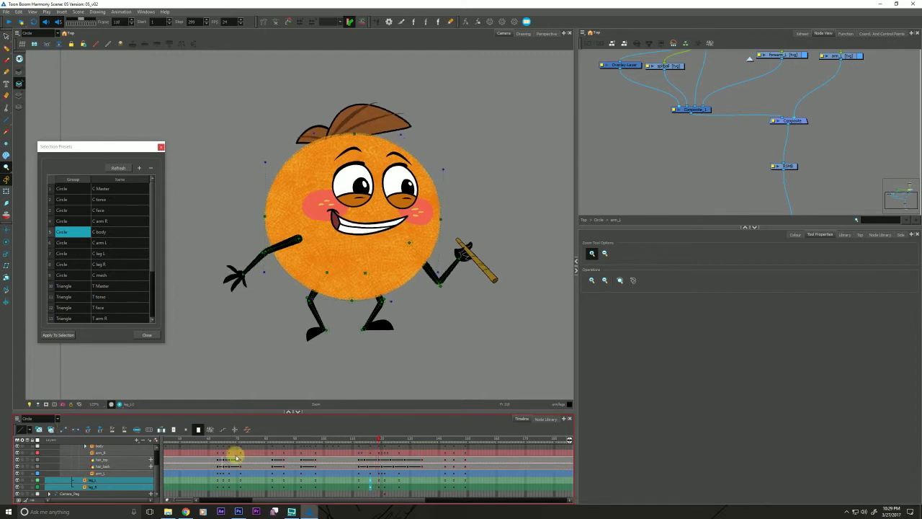
{"action": "key", "text": "comma"}
{"action": "key", "text": "comma"}
{"action": "key", "text": "comma"}
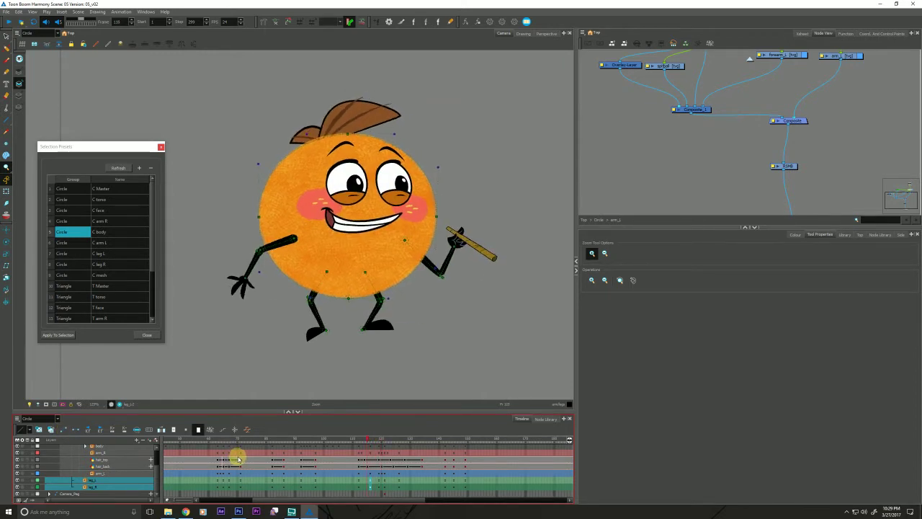
- Compare the wide-eyed crouch frames with the closed-eyes pose frame by frame, checking the leg positions
{"action": "key", "text": "period"}
{"action": "key", "text": "period"}
{"action": "key", "text": "period"}
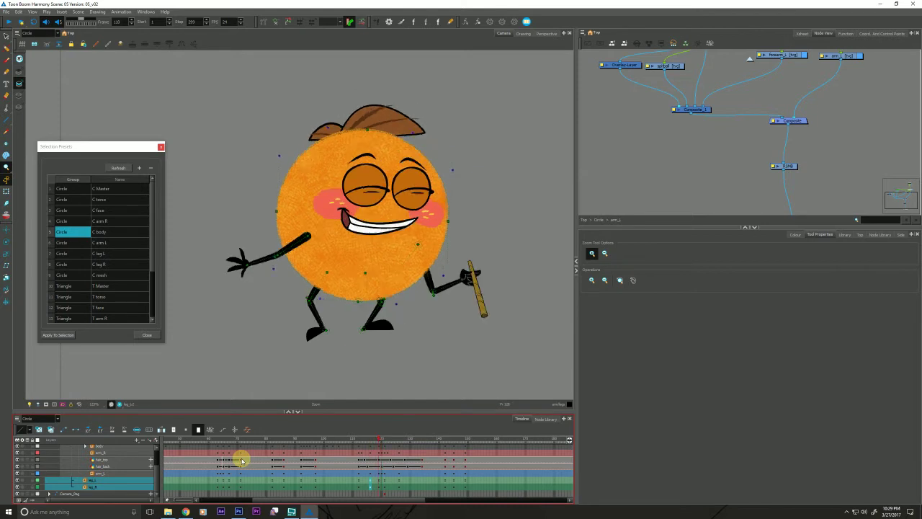
{"action": "key", "text": "comma"}
{"action": "key", "text": "comma"}
{"action": "key", "text": "period"}
{"action": "key", "text": "period"}
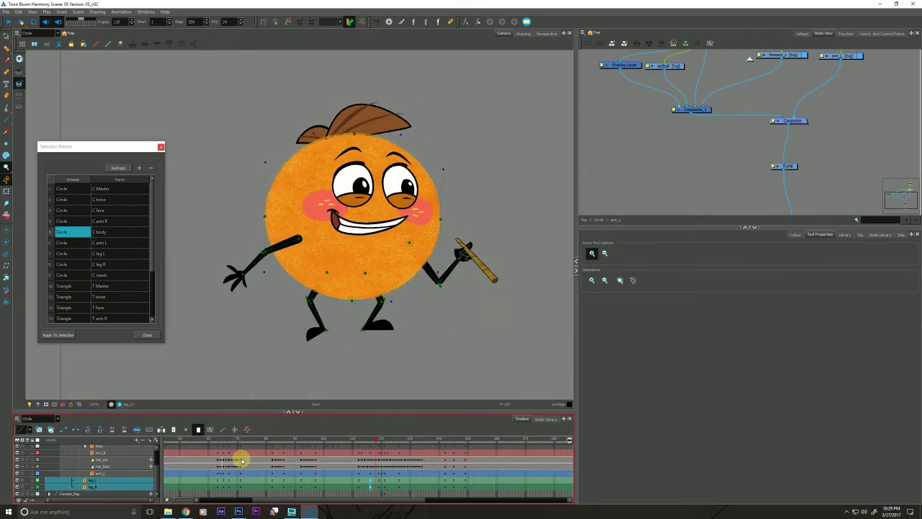
{"action": "key", "text": "period"}
{"action": "key", "text": "comma"}
{"action": "key", "text": "comma"}
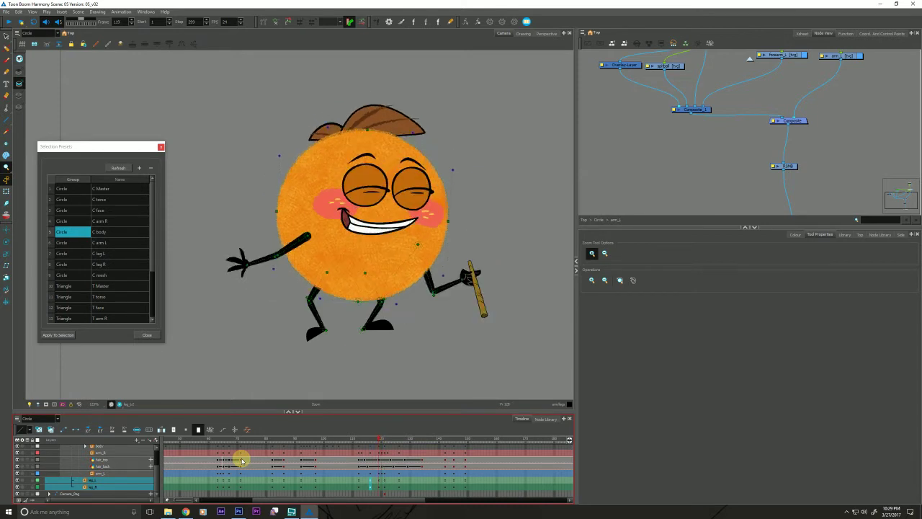
{"action": "key", "text": "comma"}
{"action": "key", "text": "period"}
{"action": "key", "text": "period"}
- Delete the leg_L and leg_R keyframes on the closed-eyes frame following the crouch
{"action": "key", "text": "comma"}
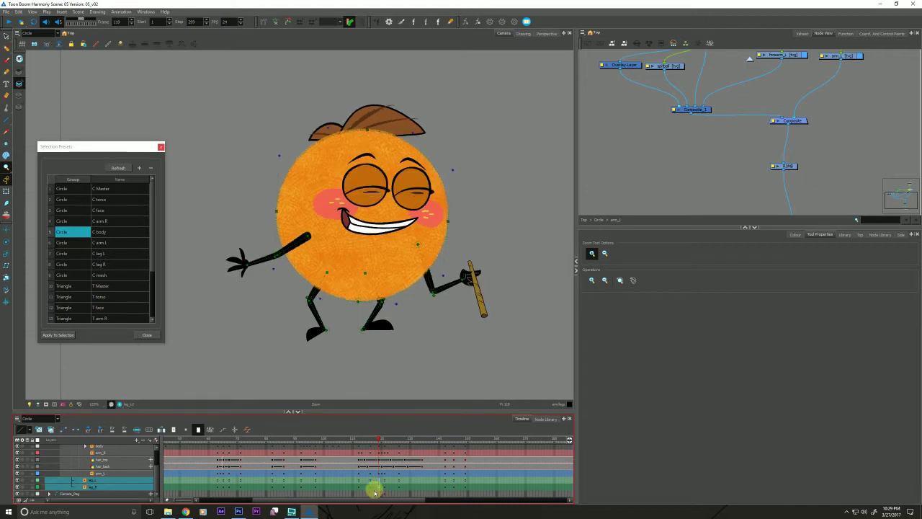
{"action": "key", "text": "Delete"}
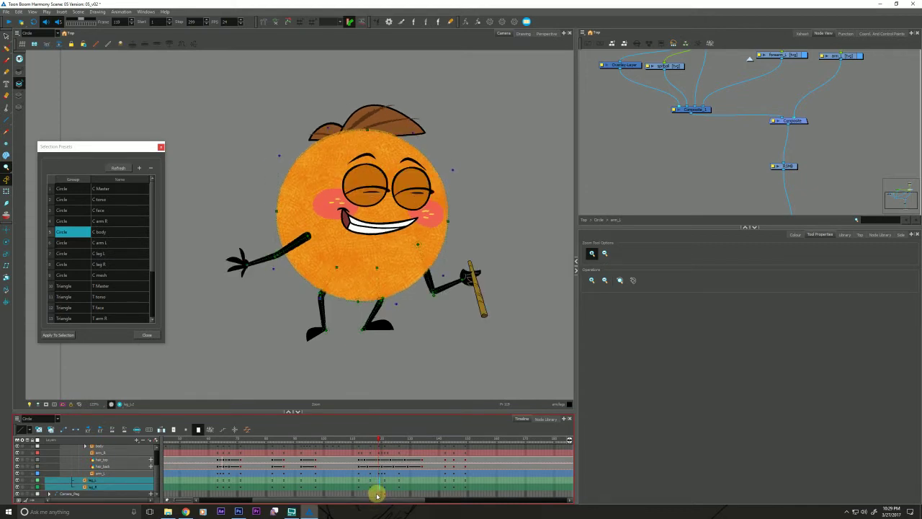
{"action": "key", "text": "period"}
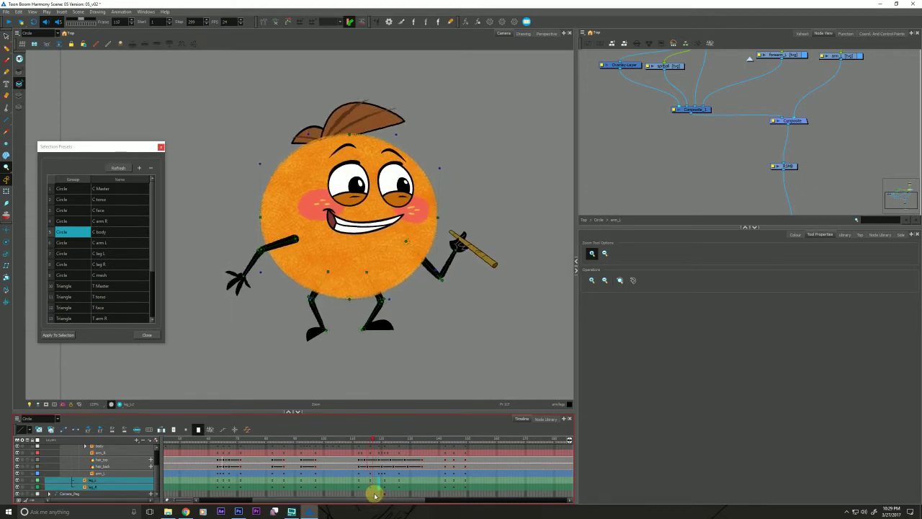
- Return to the crouch keyframe at frame 116 on leg_L and leg_R and apply a strong ease on both sides of it
{"action": "key", "text": "comma"}
{"action": "key", "text": "period"}
{"action": "key", "text": "comma"}
{"action": "key", "text": "comma"}
{"action": "key", "text": "comma"}
{"action": "key", "text": "comma"}
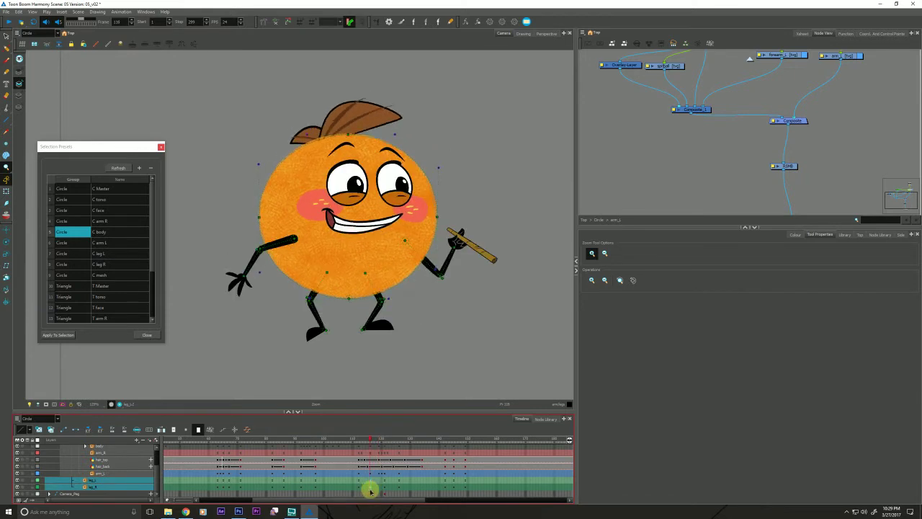
{"action": "left_click", "coordinate": [247, 428]}
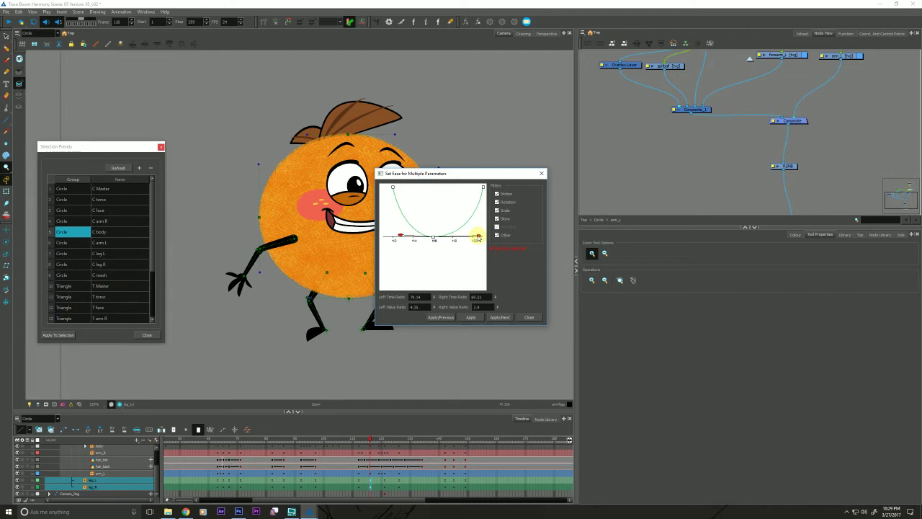
{"action": "left_click", "coordinate": [470, 317]}
{"action": "left_click", "coordinate": [529, 317]}
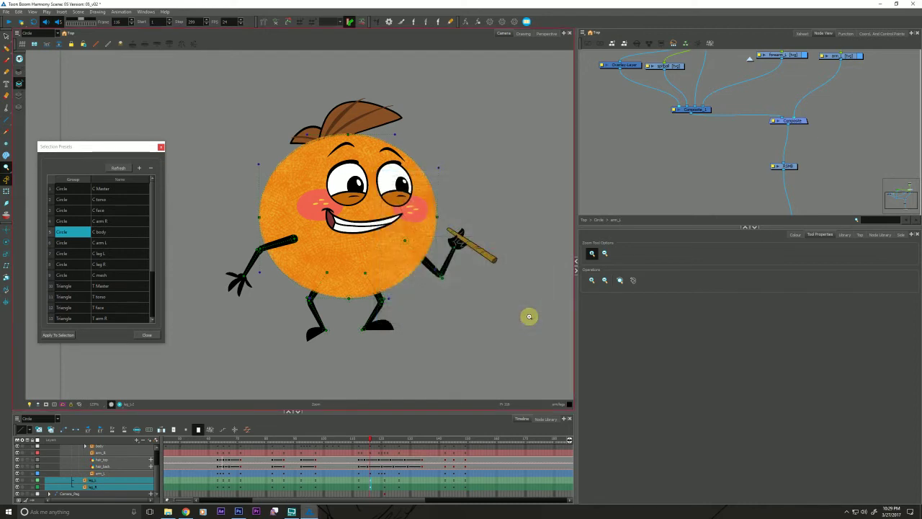
- Step forward from the crouch through the turn to examine the eased leg motion as the character rises
{"action": "key", "text": "period"}
{"action": "key", "text": "period"}
{"action": "key", "text": "period"}
{"action": "key", "text": "period"}
{"action": "key", "text": "period"}
{"action": "key", "text": "period"}
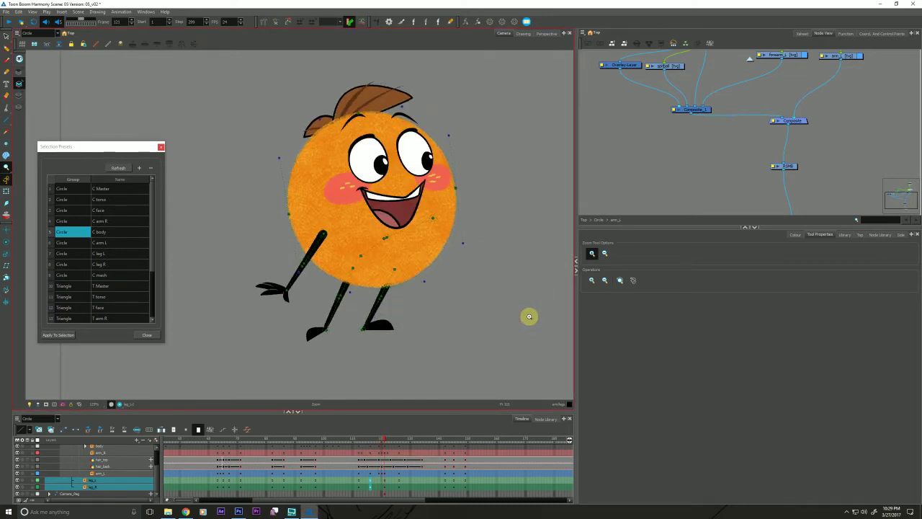
{"action": "mouse_move", "coordinate": [363, 437]}
{"action": "left_mouse_down"}
{"action": "mouse_move", "coordinate": [370, 440]}
{"action": "mouse_move", "coordinate": [354, 442]}
{"action": "mouse_move", "coordinate": [366, 448]}
{"action": "mouse_move", "coordinate": [373, 475]}
{"action": "mouse_move", "coordinate": [371, 445]}
{"action": "mouse_move", "coordinate": [377, 482]}
{"action": "mouse_move", "coordinate": [366, 438]}
{"action": "left_mouse_up"}
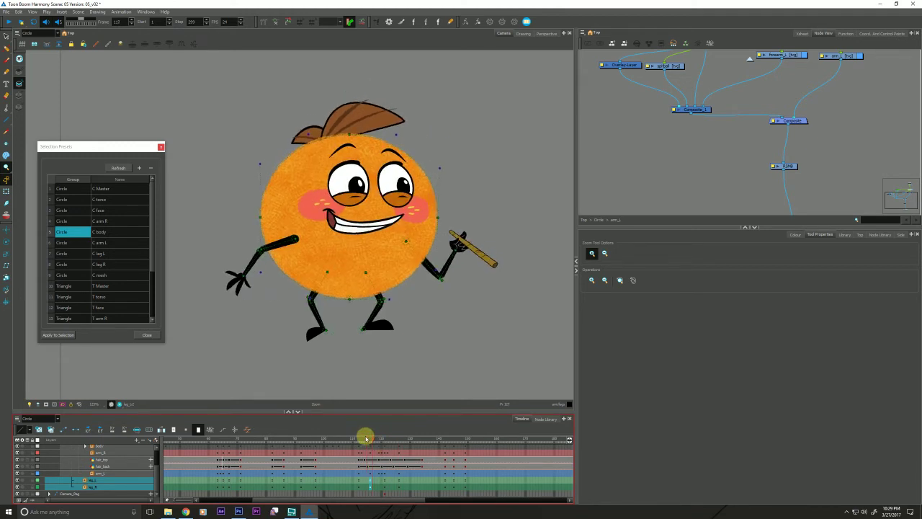
{"action": "key", "text": "period"}
{"action": "key", "text": "period"}
{"action": "key", "text": "period"}
{"action": "key", "text": "period"}
{"action": "key", "text": "period"}
{"action": "key", "text": "period"}
{"action": "key", "text": "period"}
{"action": "key", "text": "period"}
{"action": "key", "text": "period"}
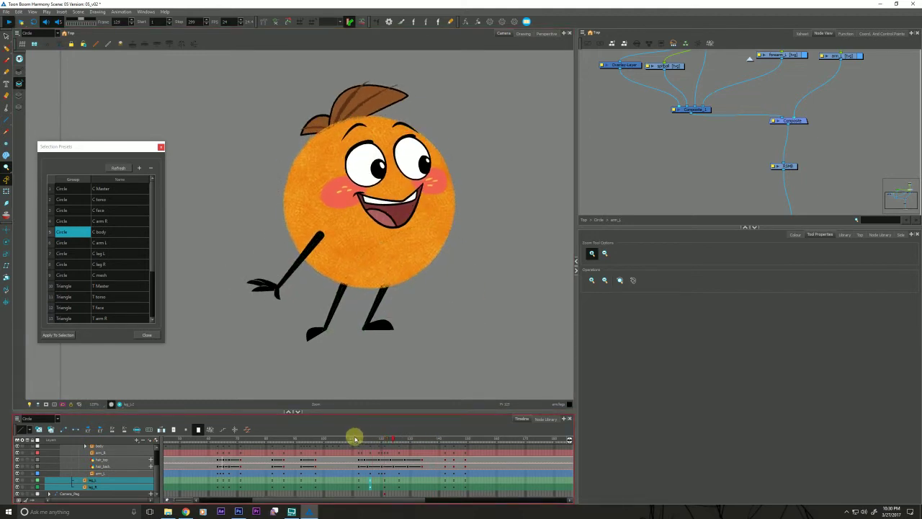
- Replay the turn several times from just before the crouch to check the leg timing
{"action": "key", "text": "shift+Return"}
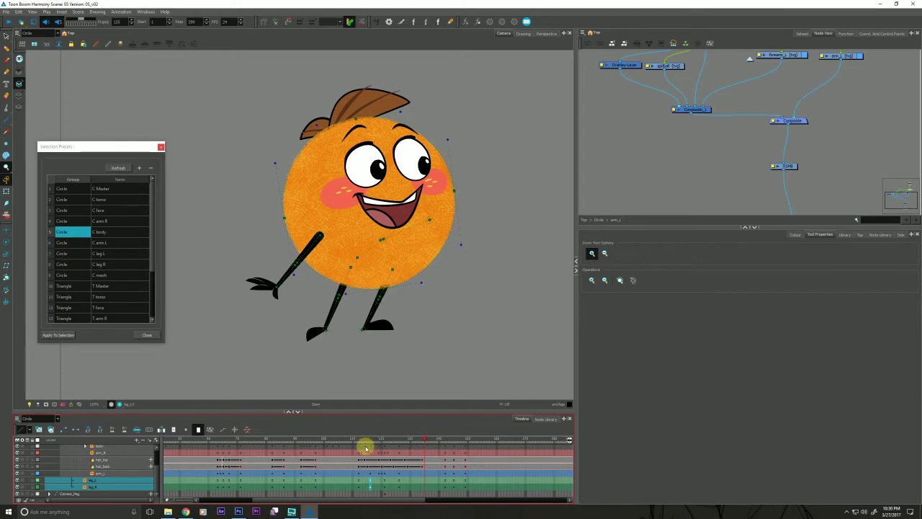
{"action": "left_click", "coordinate": [352, 437]}
{"action": "key", "text": "shift+Return"}
{"action": "key", "text": "shift+Return"}
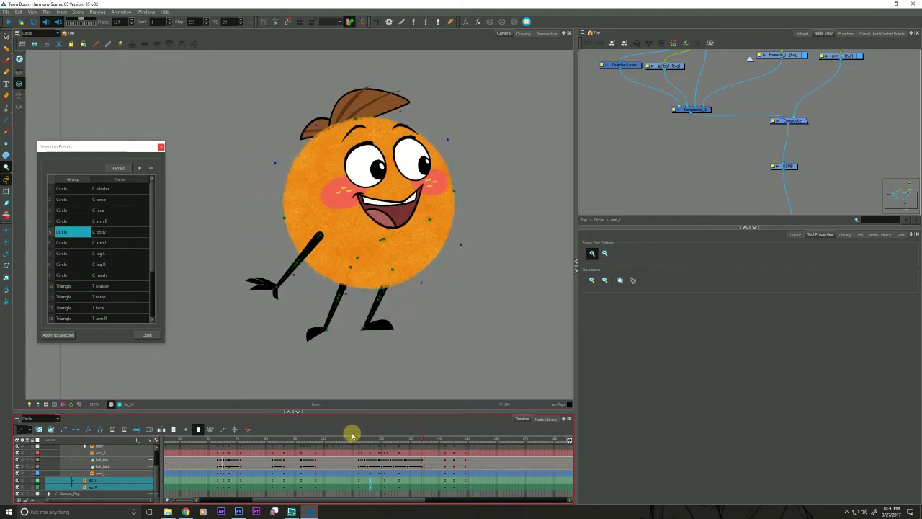
{"action": "left_click_drag", "start_coordinate": [419, 440], "coordinate": [354, 436]}
{"action": "key", "text": "shift+Return"}
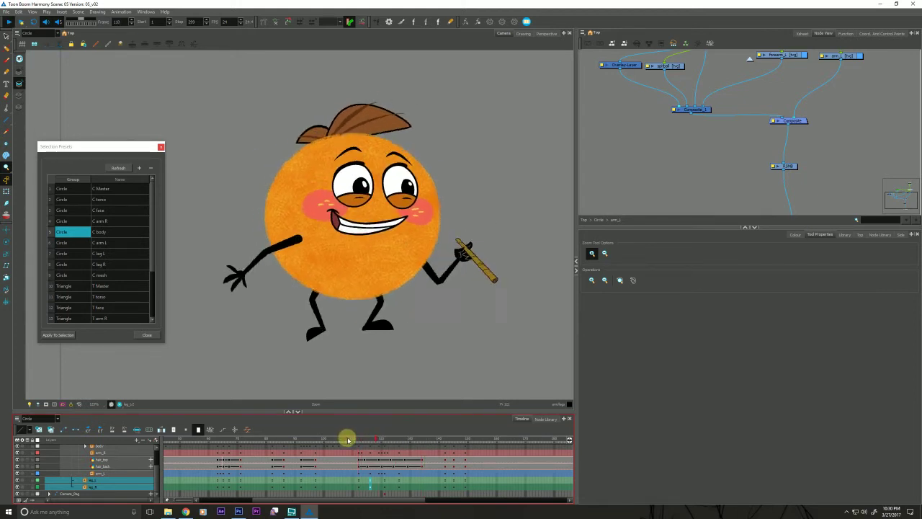
{"action": "key", "text": "shift+Return"}
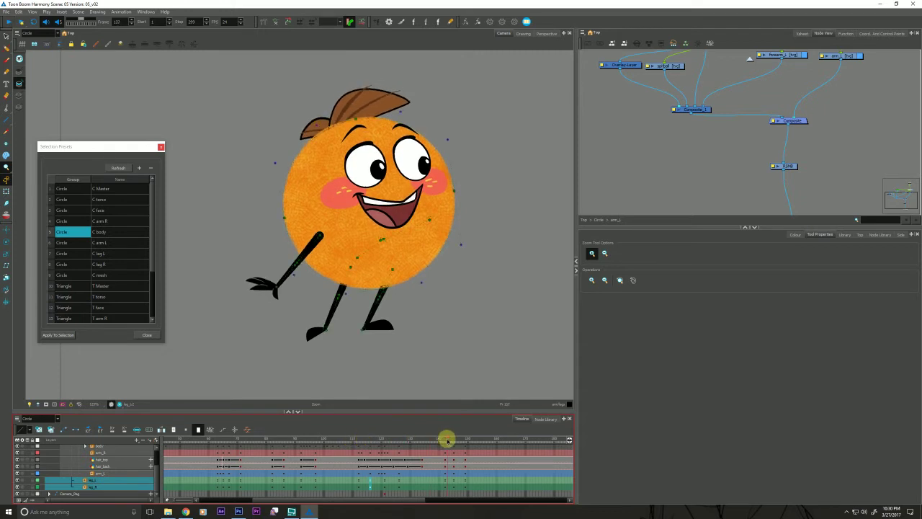
- Move to the bent-knee pose after the turn and collapse the Circle master peg's layers
{"action": "left_click_drag", "start_coordinate": [447, 438], "coordinate": [440, 437]}
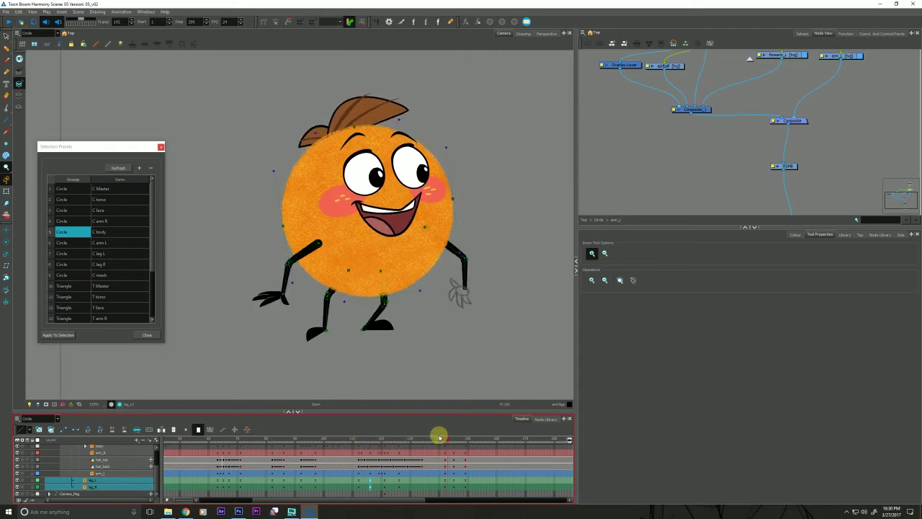
{"action": "key", "text": "comma"}
{"action": "key", "text": "period"}
{"action": "left_click_drag", "start_coordinate": [156, 473], "coordinate": [154, 451]}
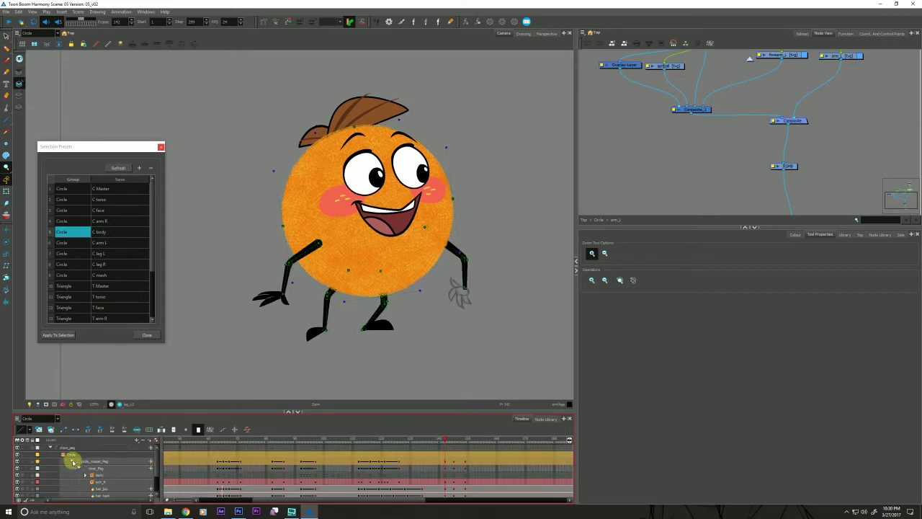
{"action": "left_click", "coordinate": [72, 461]}
- Play back the animation from the standing pose before the crouch to review the whole turn
{"action": "left_click_drag", "start_coordinate": [432, 438], "coordinate": [358, 439]}
{"action": "key", "text": "shift+Return"}
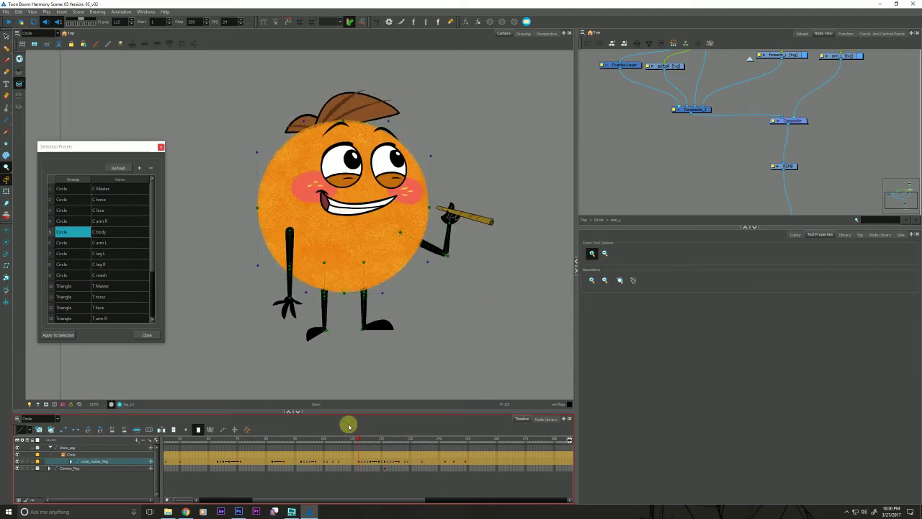
{"action": "left_click", "coordinate": [315, 367]}
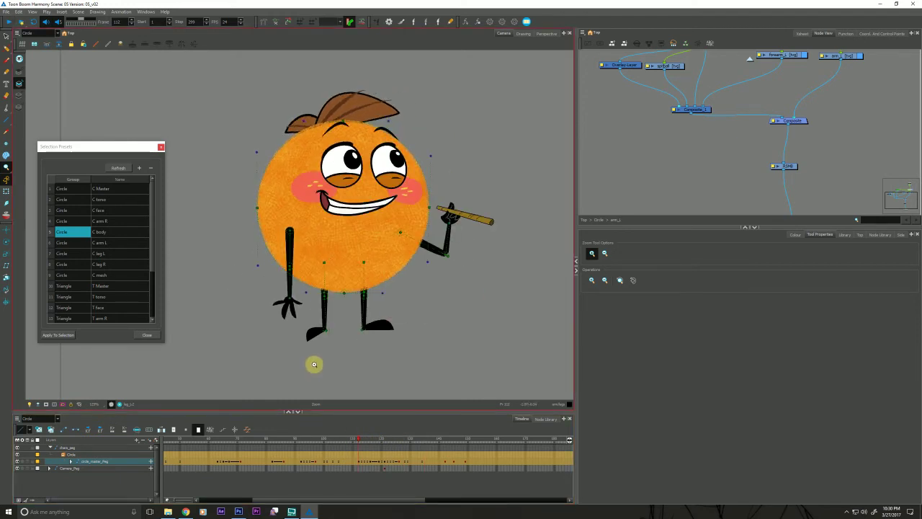
{"action": "key", "text": "Return"}
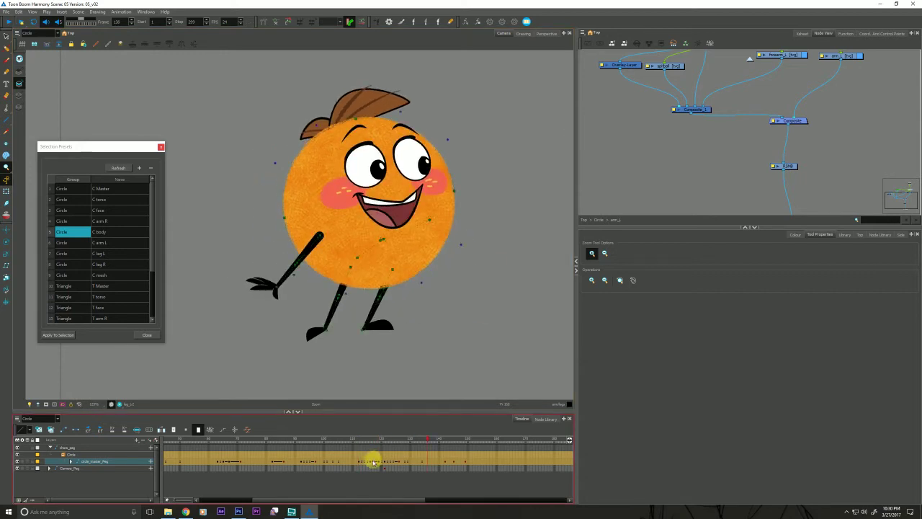
{"action": "key", "text": "Return"}
- Add a motion keyframe on the collapsed Circle master peg at frame 136 so the held pose interpolates into the bent-knee pose
{"action": "left_click", "coordinate": [453, 441]}
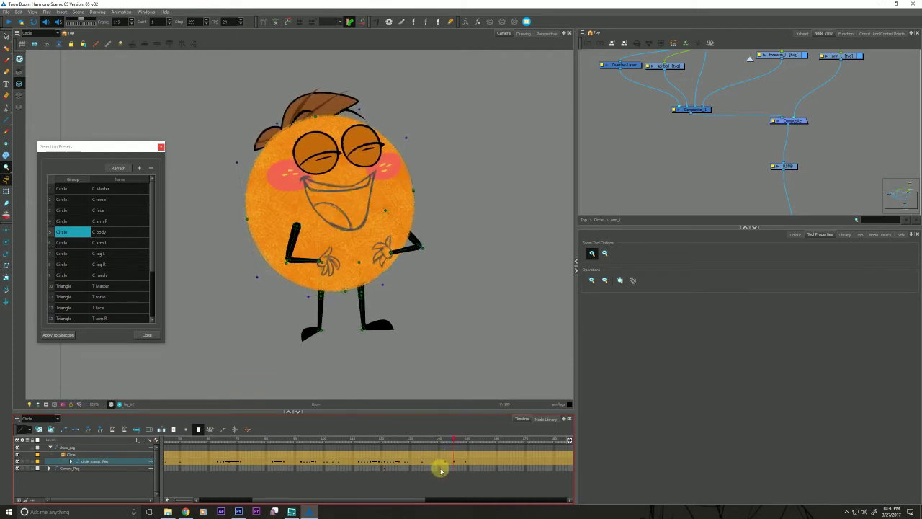
{"action": "left_click", "coordinate": [445, 441]}
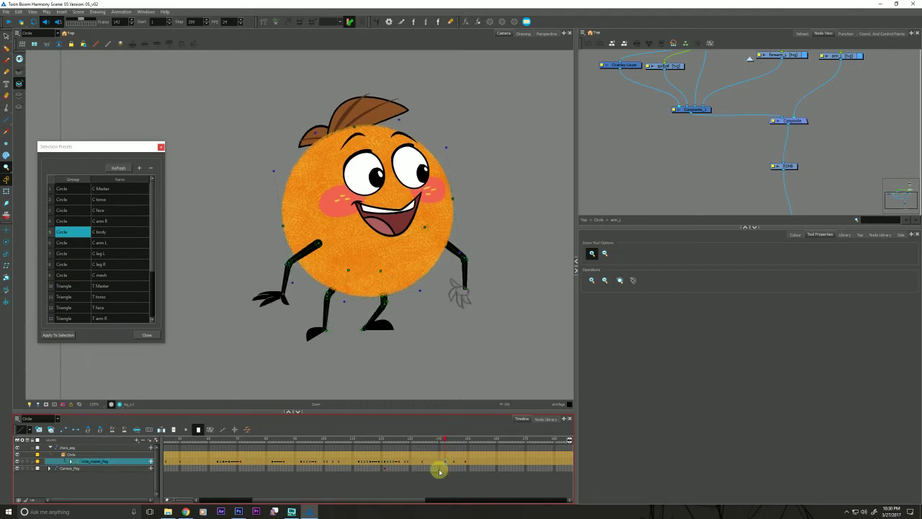
{"action": "key", "text": "comma"}
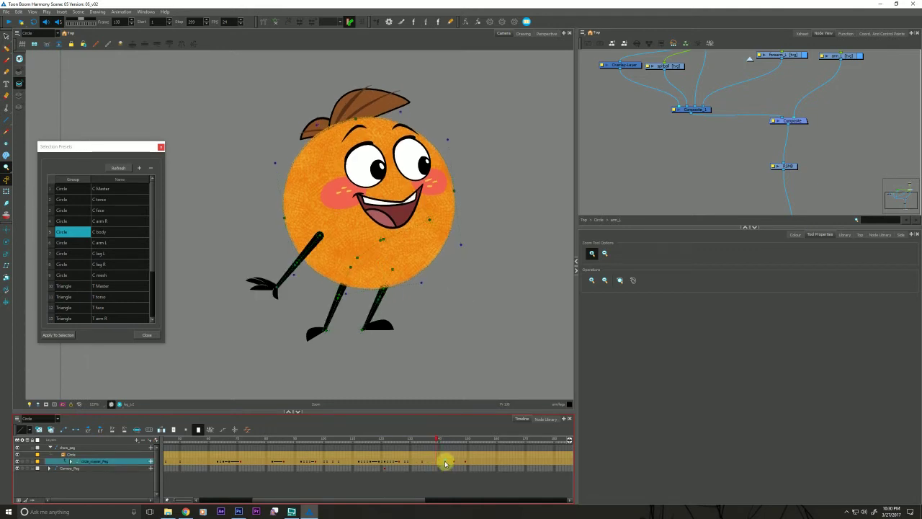
{"action": "left_click", "coordinate": [446, 463]}
{"action": "key", "text": "comma"}
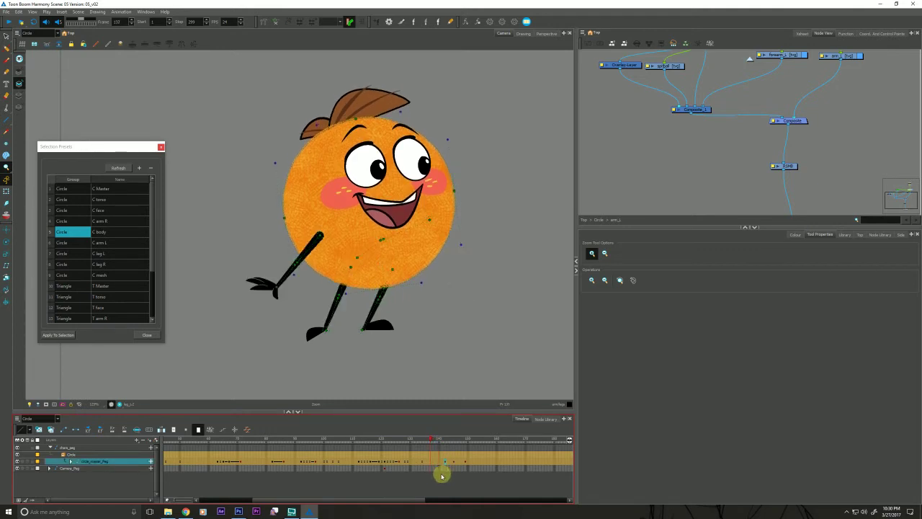
{"action": "key", "text": "comma"}
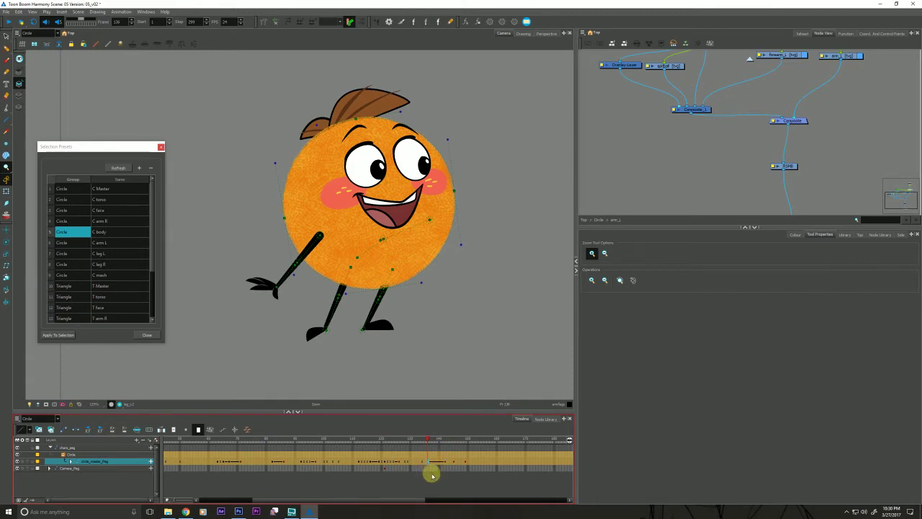
- Examine the new in-betweens after frame 136, picking the misplaced stick hand with the Transform tool and scrubbing on to the laughing pose
{"action": "key", "text": "period"}
{"action": "key", "text": "period"}
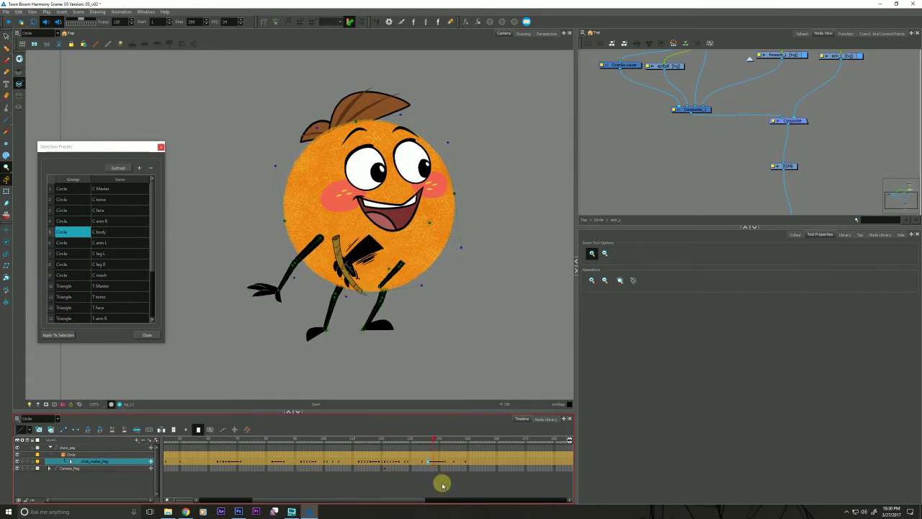
{"action": "key", "text": "comma"}
{"action": "key", "text": "comma"}
{"action": "key", "text": "period"}
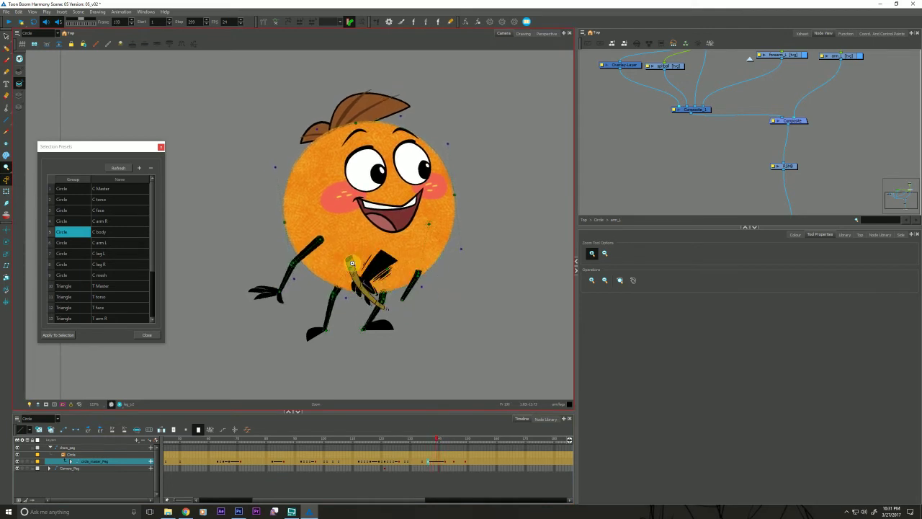
{"action": "left_click", "coordinate": [6, 190]}
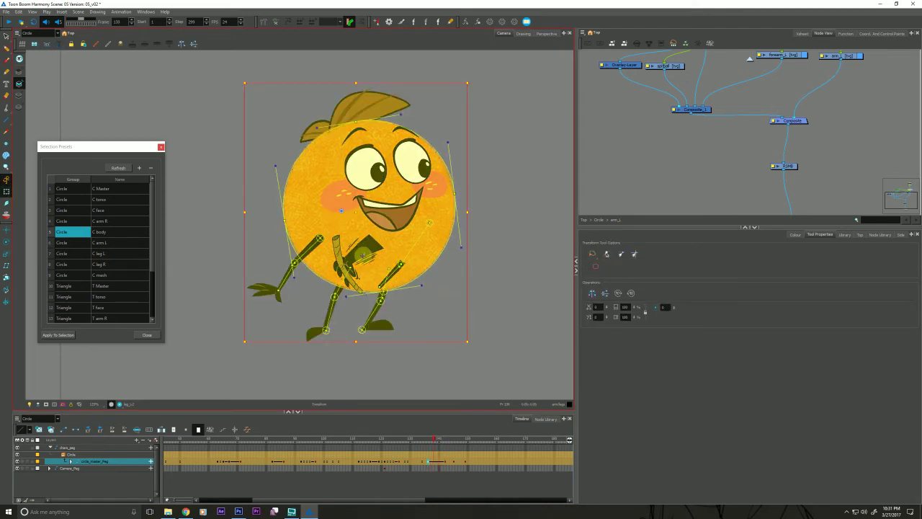
{"action": "left_click", "coordinate": [361, 255]}
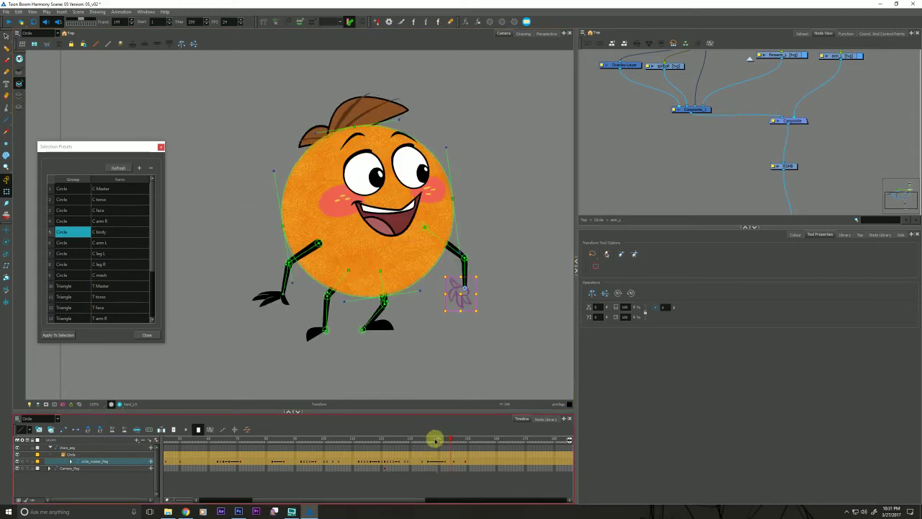
{"action": "left_click_drag", "start_coordinate": [435, 440], "coordinate": [453, 442]}
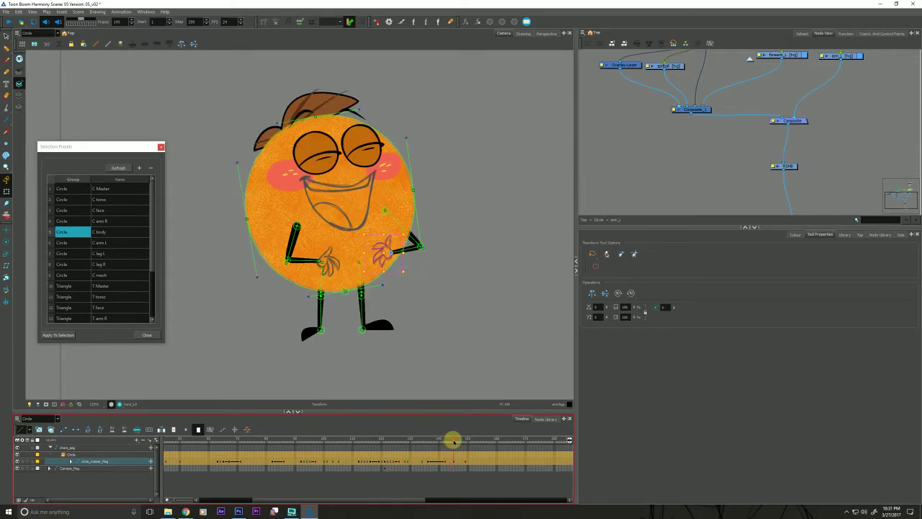
- Select the Circle master peg's bent-knee keyframe, replay the transition from frame 136 and step on to the laughing pose
{"action": "left_click", "coordinate": [444, 461]}
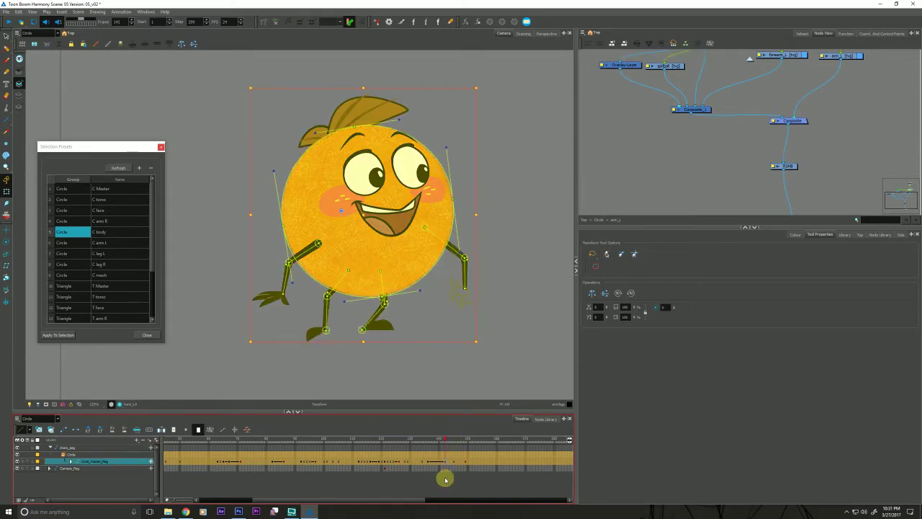
{"action": "key", "text": "."}
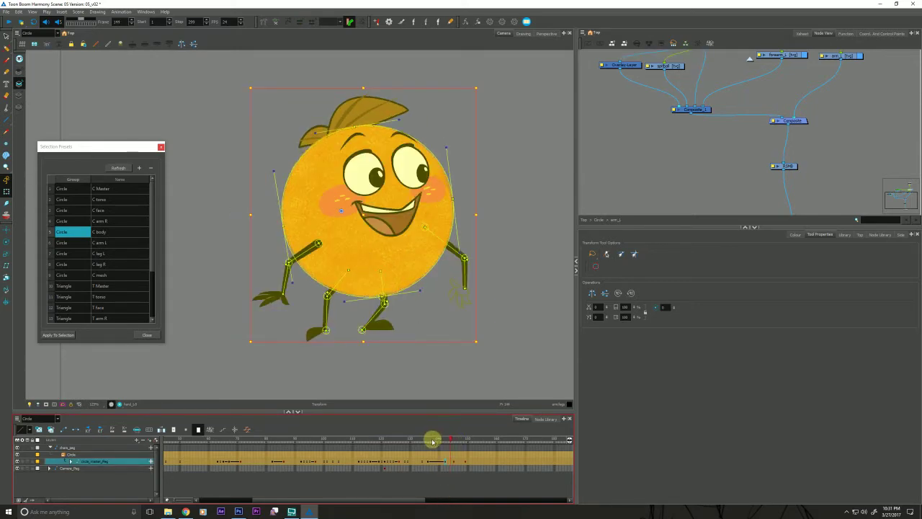
{"action": "left_click", "coordinate": [427, 439]}
{"action": "key", "text": "shift+Return"}
{"action": "left_click_drag", "start_coordinate": [430, 449], "coordinate": [447, 447]}
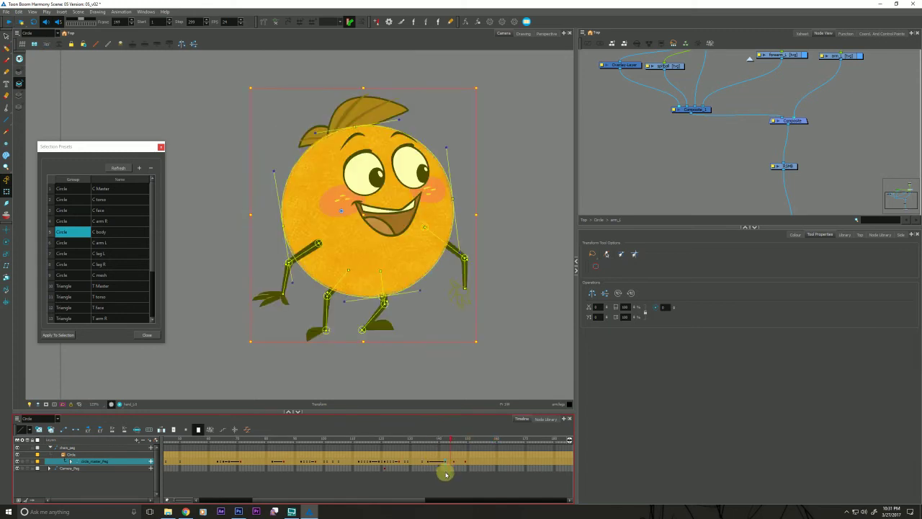
{"action": "key", "text": "."}
{"action": "key", "text": "."}
{"action": "key", "text": "."}
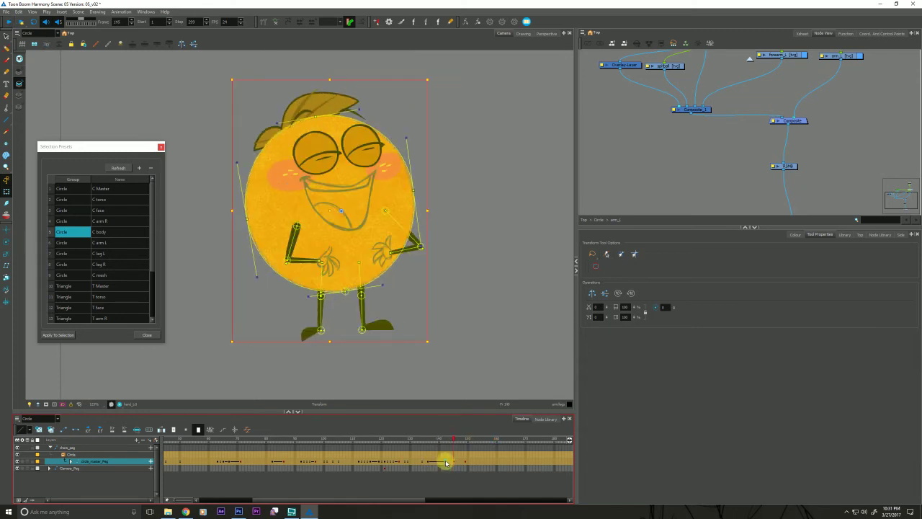
- Interpolate the Circle master peg's bent-knee keyframe into the laughing pose and shift the laughing pose's keyframes two frames later
{"action": "left_click", "coordinate": [445, 463]}
{"action": "key", "text": "."}
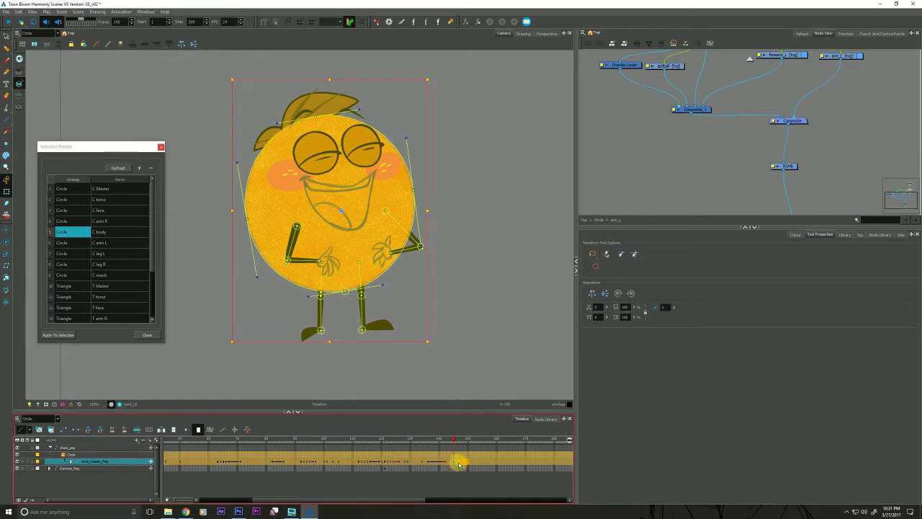
{"action": "left_click", "coordinate": [459, 463]}
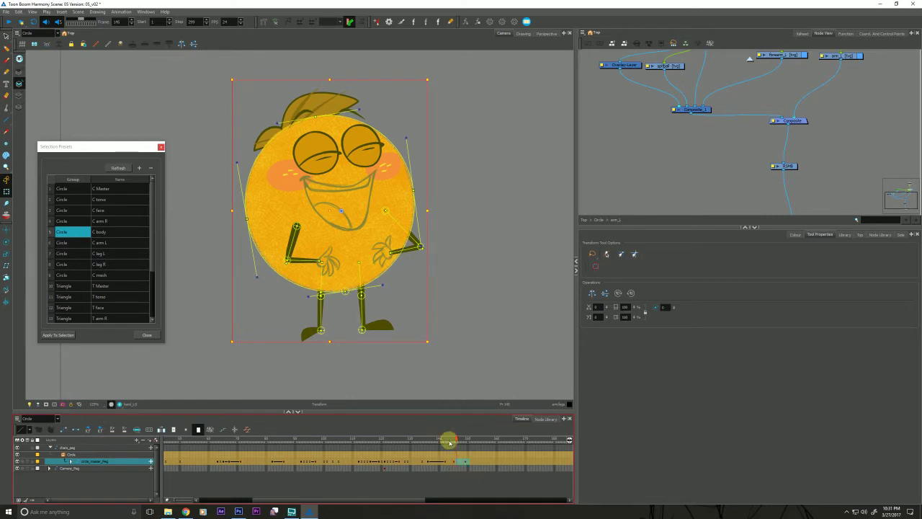
{"action": "left_click", "coordinate": [175, 429]}
{"action": "left_click", "coordinate": [454, 462]}
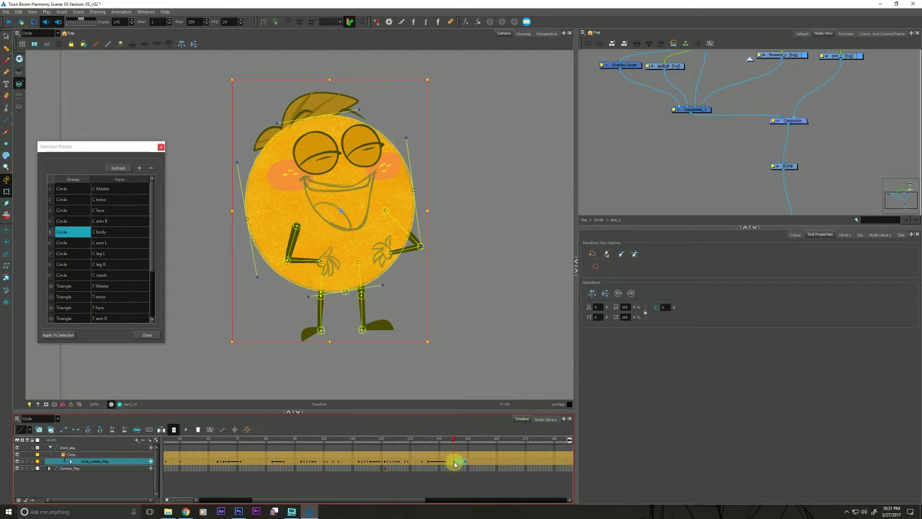
{"action": "left_click_drag", "start_coordinate": [459, 463], "coordinate": [465, 464]}
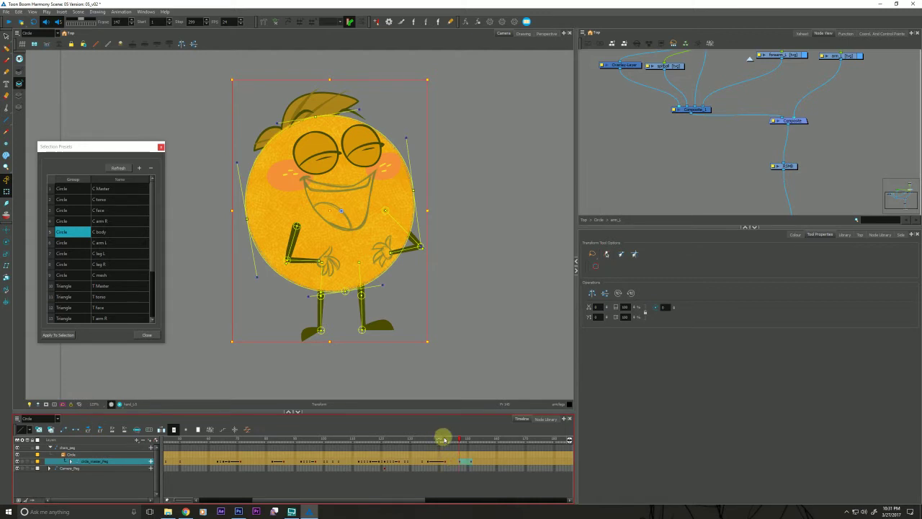
- Replay the animation from about frame 135 and step through the new in-betweens between the bent-knee and laughing poses
{"action": "left_click", "coordinate": [423, 439]}
{"action": "key", "text": "shift+Return"}
{"action": "key", "text": "shift+Return"}
{"action": "left_click", "coordinate": [447, 467]}
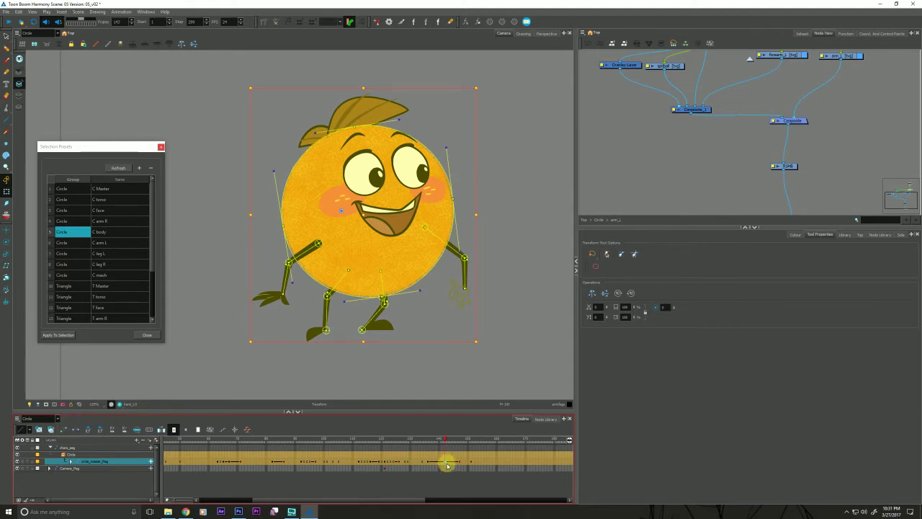
{"action": "key", "text": "period"}
{"action": "key", "text": "period"}
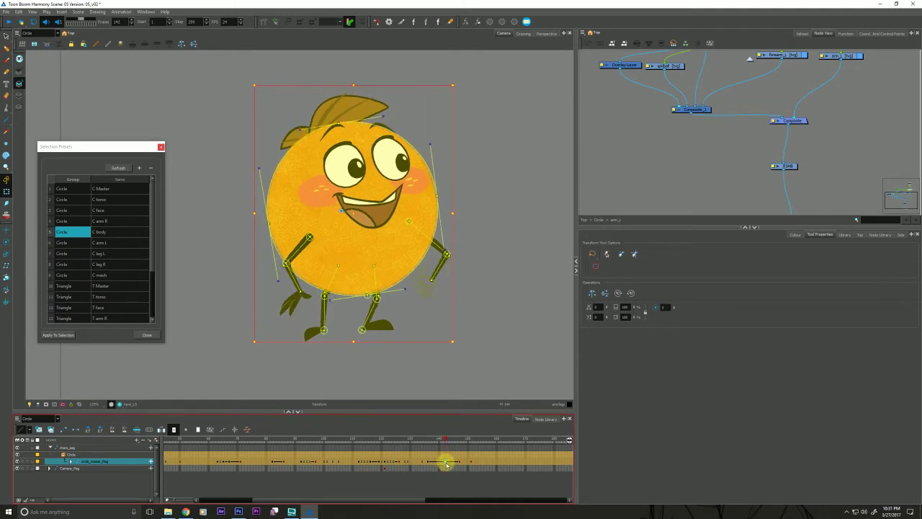
{"action": "key", "text": "period"}
{"action": "key", "text": "period"}
- Apply an outgoing ease to the master peg's bent-knee keyframe at frame 142 and step into the following in-betweens
{"action": "left_click_drag", "start_coordinate": [447, 465], "coordinate": [441, 459]}
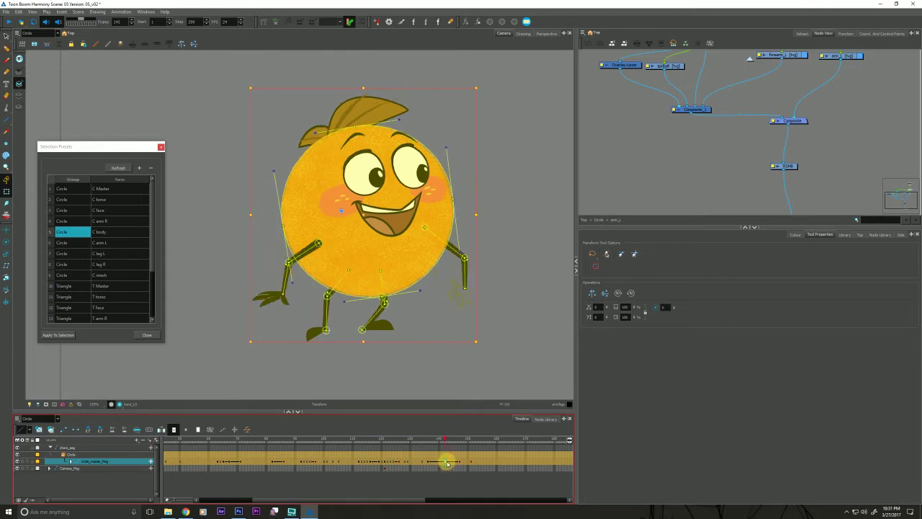
{"action": "left_click", "coordinate": [245, 430]}
{"action": "left_click_drag", "start_coordinate": [436, 240], "coordinate": [458, 242]}
{"action": "left_click", "coordinate": [472, 317]}
{"action": "left_click", "coordinate": [527, 317]}
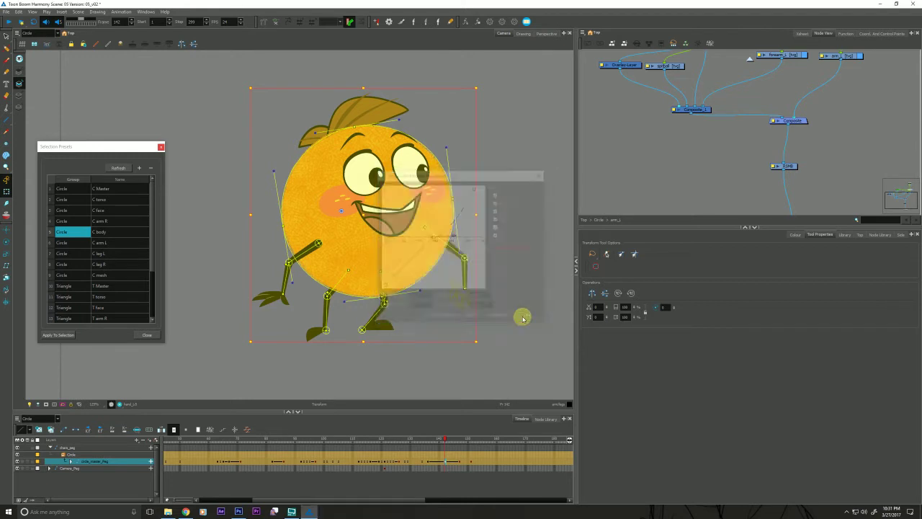
{"action": "key", "text": "."}
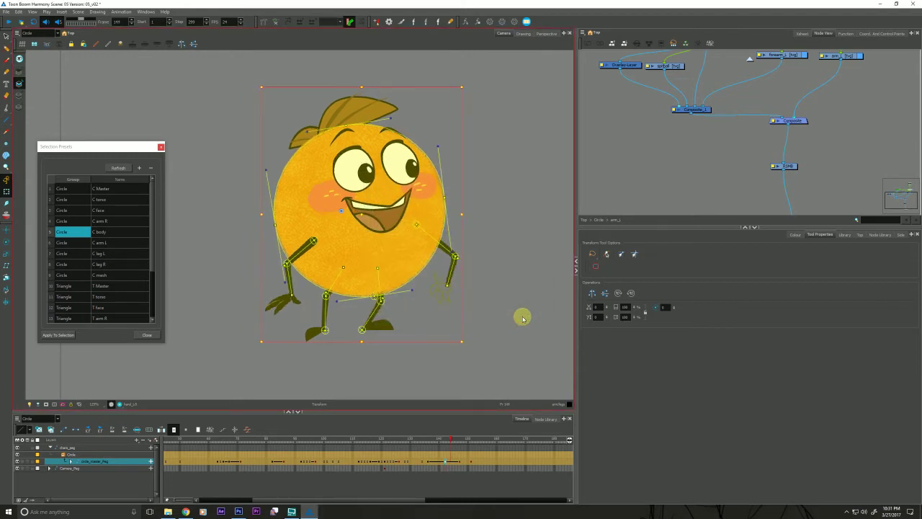
- Rework the outgoing ease of the frame 142 keyframe, then set the Left Time Ratio of the frame 144 keyframe to 0
{"action": "left_click", "coordinate": [447, 461]}
{"action": "left_click", "coordinate": [444, 462]}
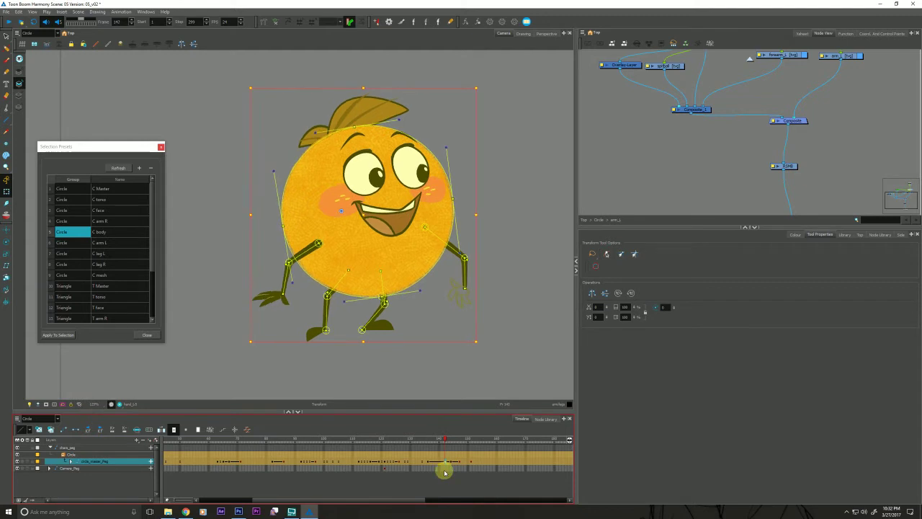
{"action": "left_click", "coordinate": [247, 428]}
{"action": "double_click", "coordinate": [479, 297]}
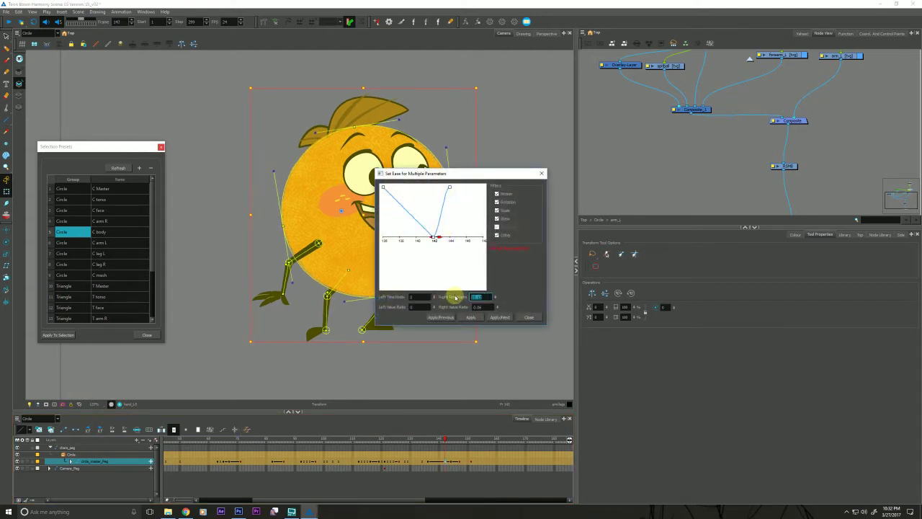
{"action": "left_click", "coordinate": [499, 317]}
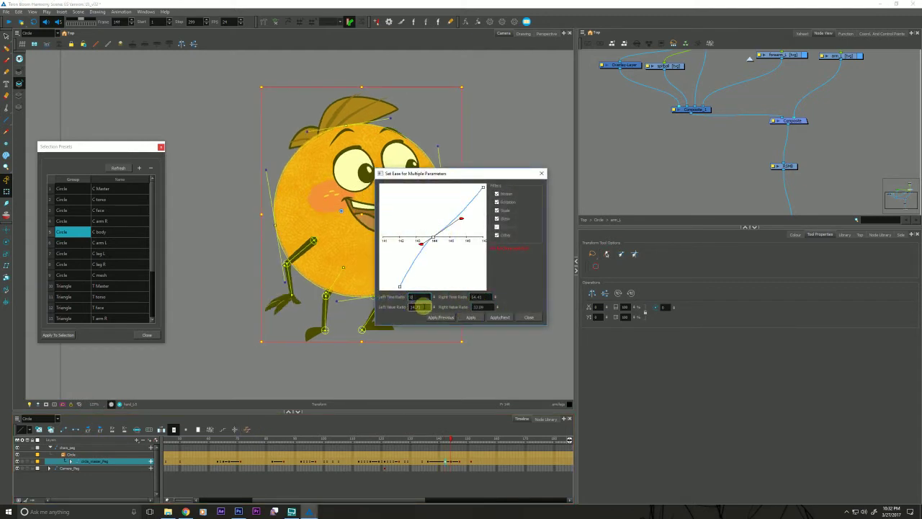
{"action": "left_click", "coordinate": [528, 317]}
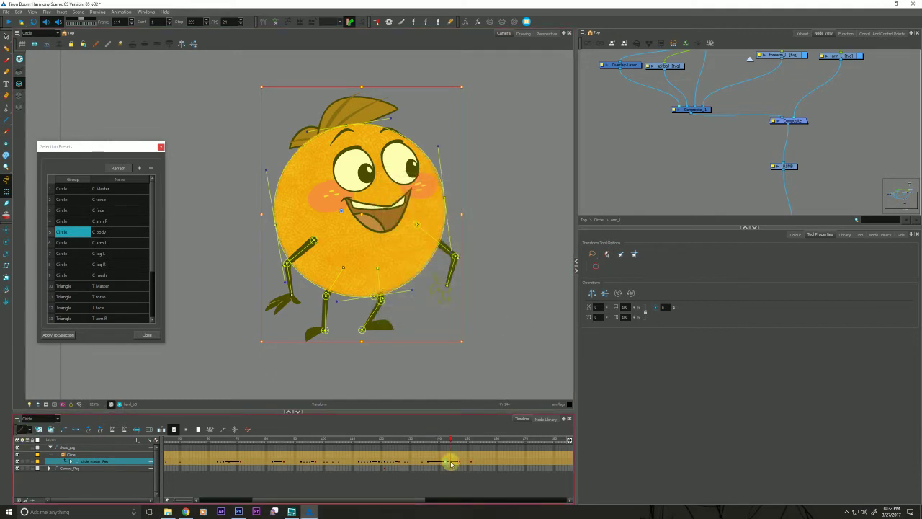
- Compare the frame 144 in-between with its neighbouring frames by stepping back and forth around it
{"action": "key", "text": "comma"}
{"action": "key", "text": "comma"}
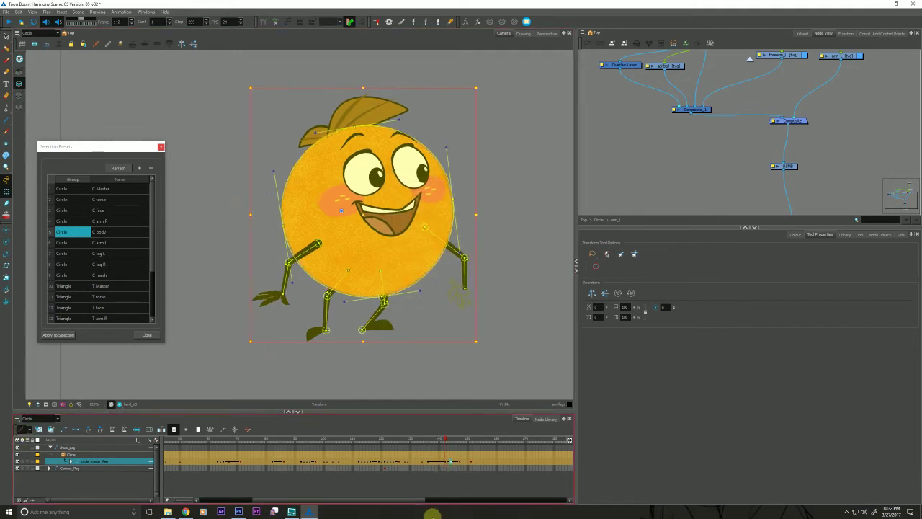
{"action": "key", "text": "period"}
{"action": "key", "text": "period"}
{"action": "key", "text": "comma"}
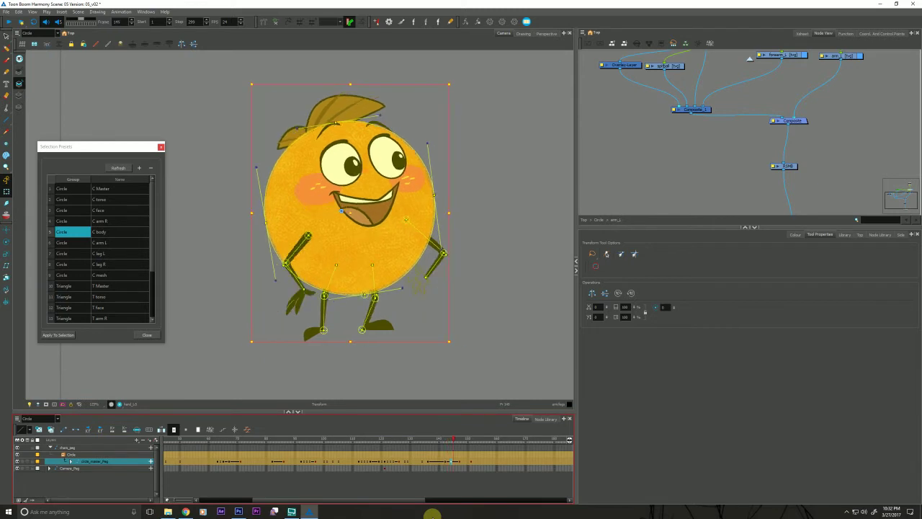
{"action": "key", "text": "period"}
{"action": "key", "text": "period"}
{"action": "key", "text": "comma"}
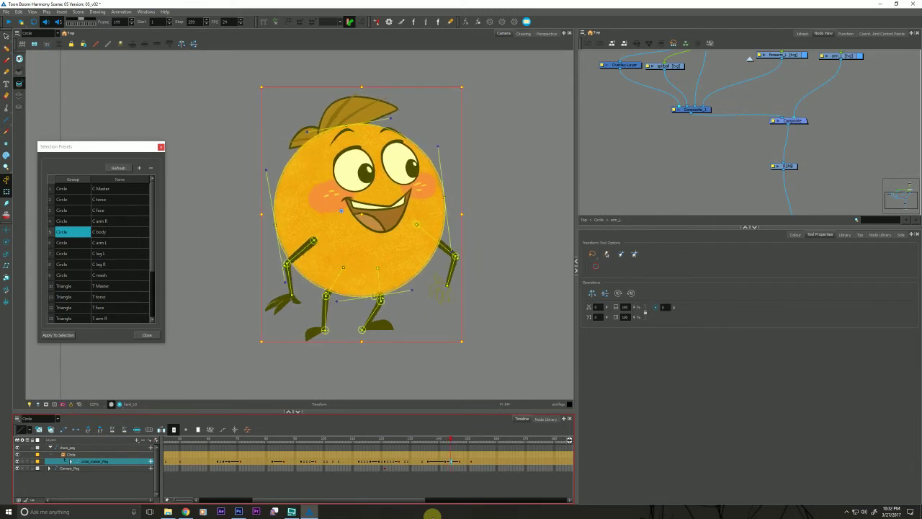
- Rotate the Circle's torso clockwise at frame 144, leaving the legs in place, and compare it with the adjoining frames
{"action": "left_click", "coordinate": [338, 253]}
{"action": "key", "text": "b"}
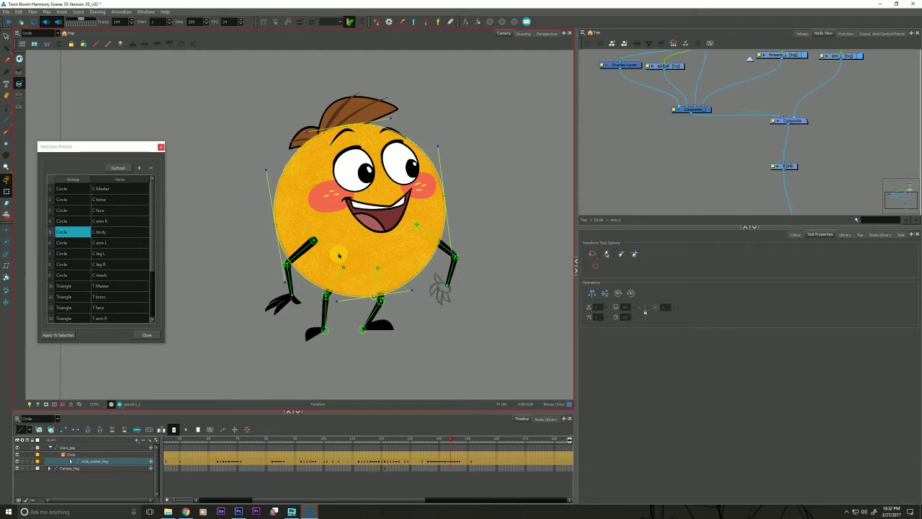
{"action": "left_click_drag", "start_coordinate": [257, 84], "coordinate": [278, 78]}
{"action": "key", "text": "period"}
{"action": "key", "text": "period"}
{"action": "key", "text": "period"}
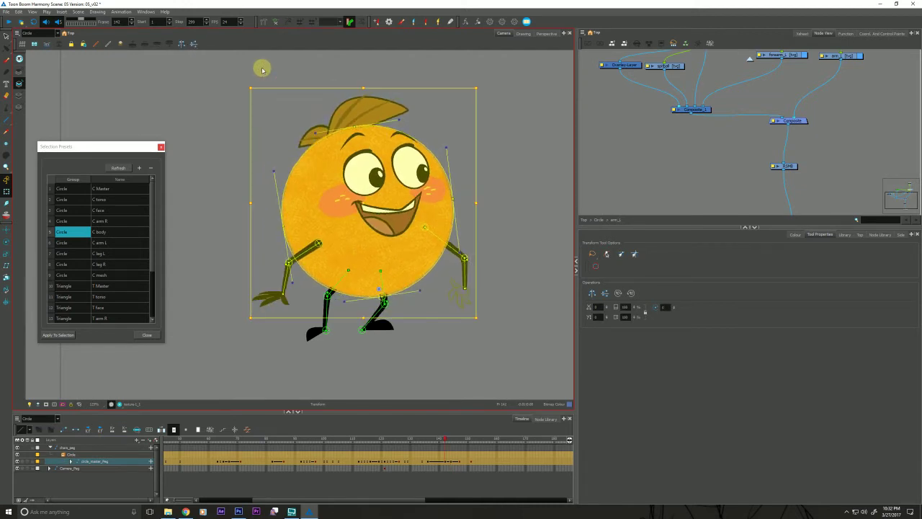
- Return to frame 144 and move the facial features slightly lower on the Circle's body
{"action": "key", "text": "comma"}
{"action": "key", "text": "comma"}
{"action": "key", "text": "comma"}
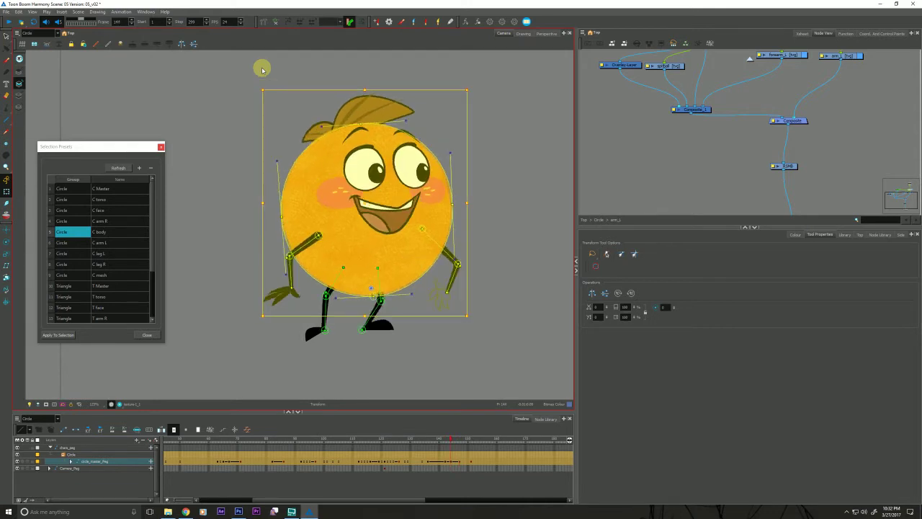
{"action": "left_click", "coordinate": [359, 184]}
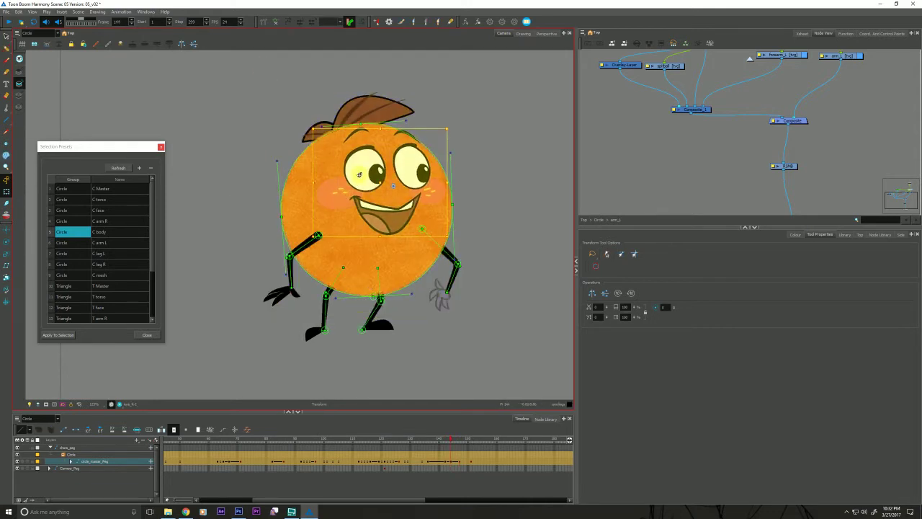
{"action": "left_click_drag", "start_coordinate": [360, 174], "coordinate": [361, 185]}
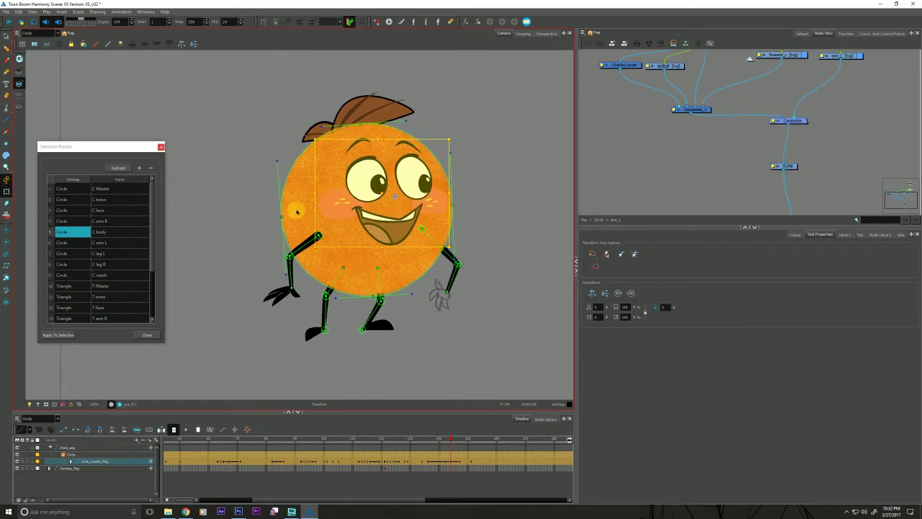
- Try to shift the body's texture layer slightly down and to the right at frame 144
{"action": "left_click", "coordinate": [290, 210]}
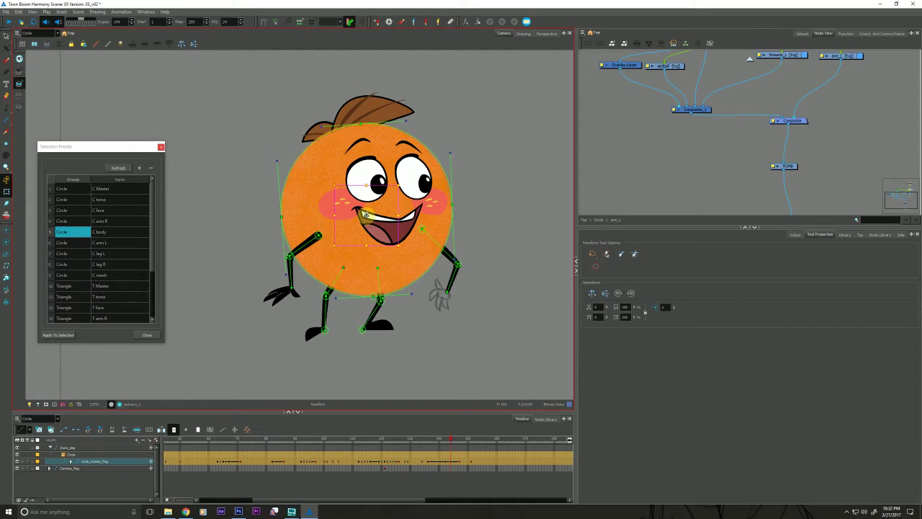
{"action": "left_click", "coordinate": [237, 180]}
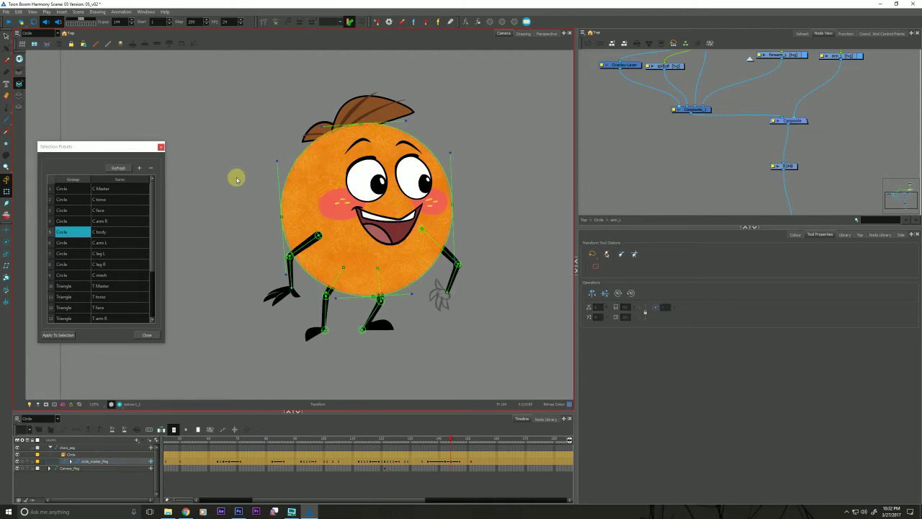
{"action": "left_click", "coordinate": [293, 206]}
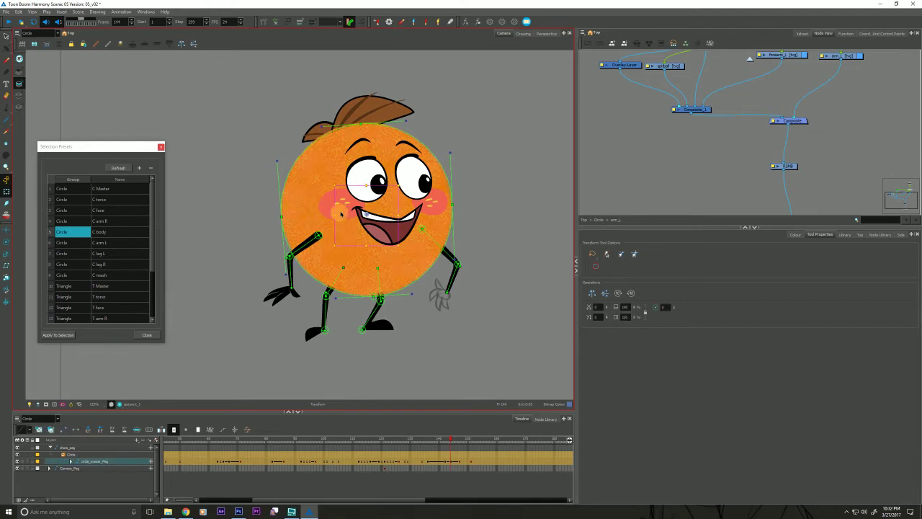
{"action": "left_click", "coordinate": [247, 183]}
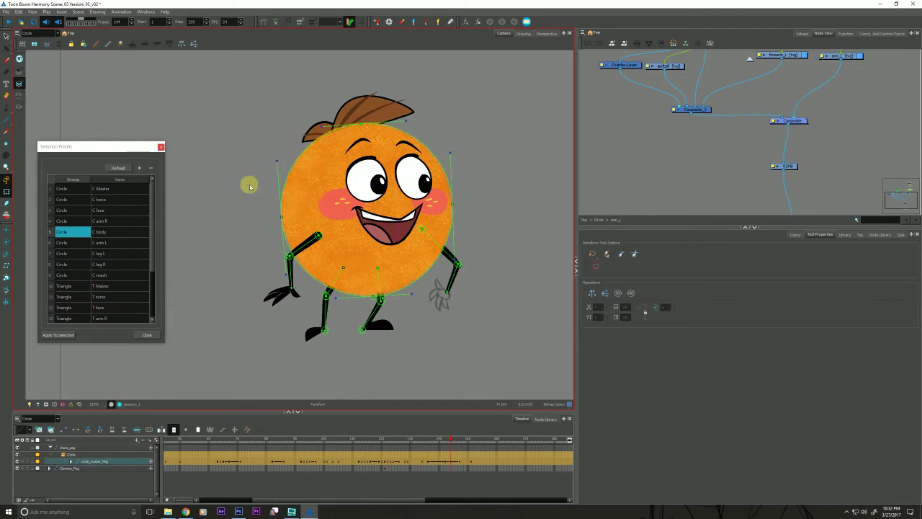
{"action": "left_click", "coordinate": [306, 213]}
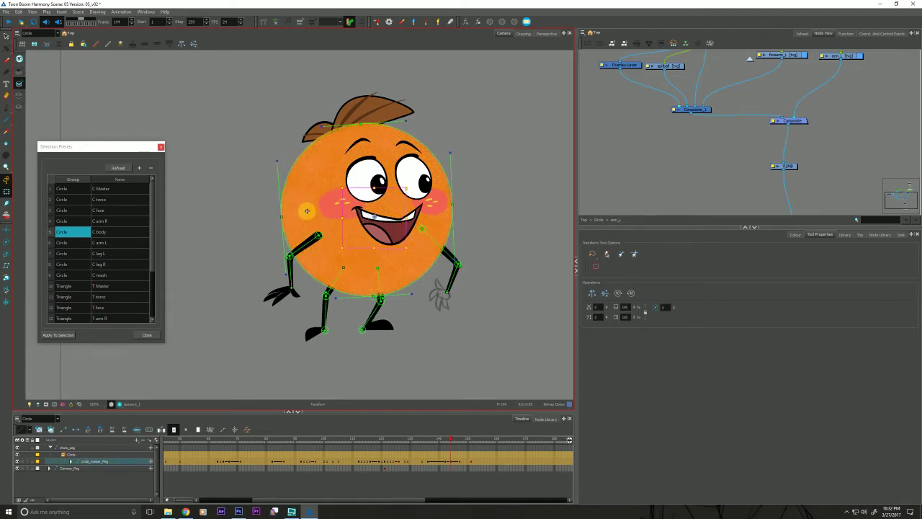
{"action": "left_click_drag", "start_coordinate": [308, 211], "coordinate": [300, 208]}
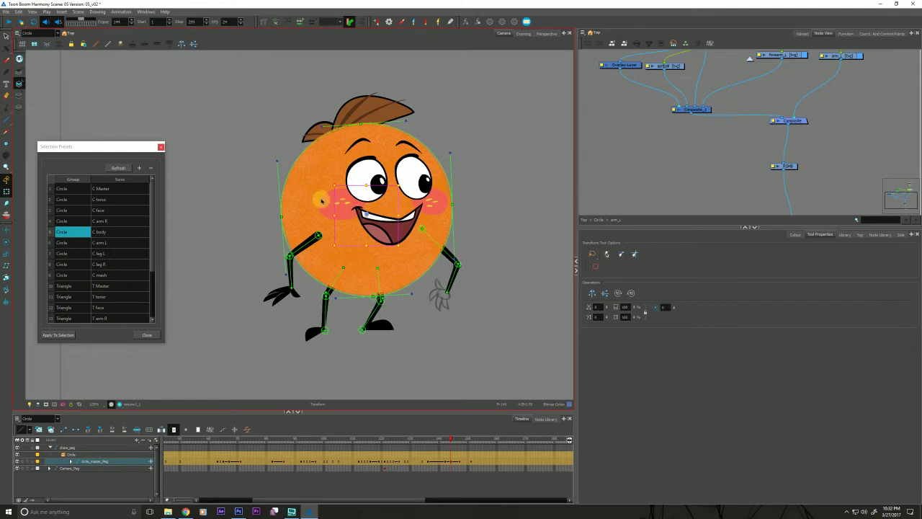
{"action": "left_click", "coordinate": [233, 179]}
{"action": "left_click", "coordinate": [297, 195]}
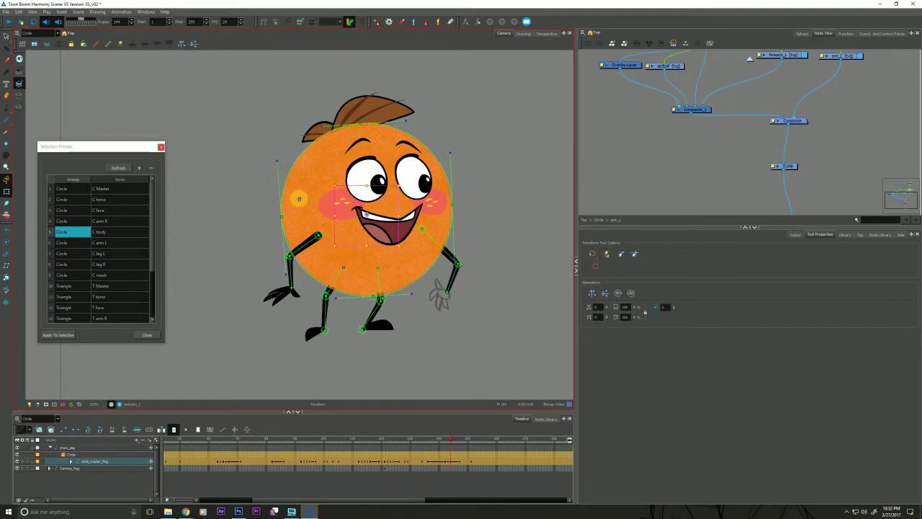
{"action": "left_click_drag", "start_coordinate": [299, 198], "coordinate": [305, 206]}
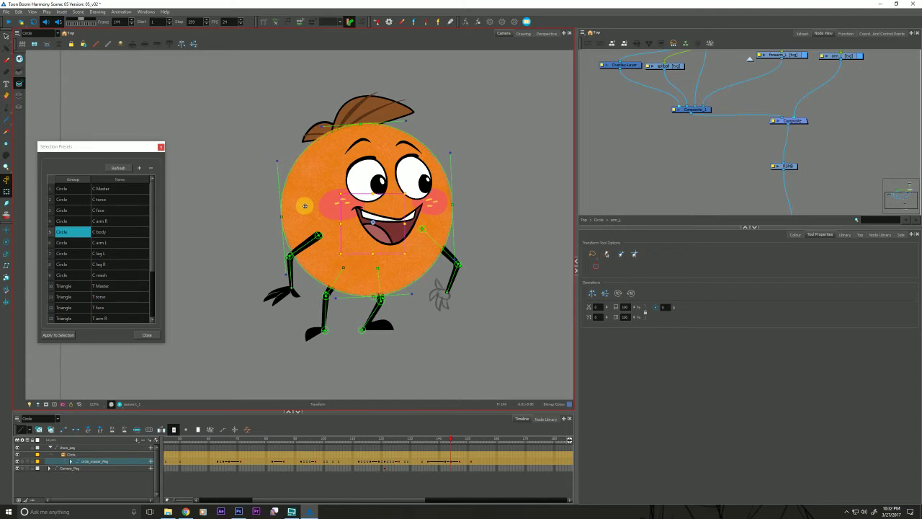
- Play back the transition from about frame 135 through the laughing pose and return to frame 144
{"action": "left_click_drag", "start_coordinate": [443, 441], "coordinate": [435, 440]}
{"action": "key", "text": "shift+Return"}
{"action": "key", "text": "Return"}
{"action": "left_click", "coordinate": [424, 440]}
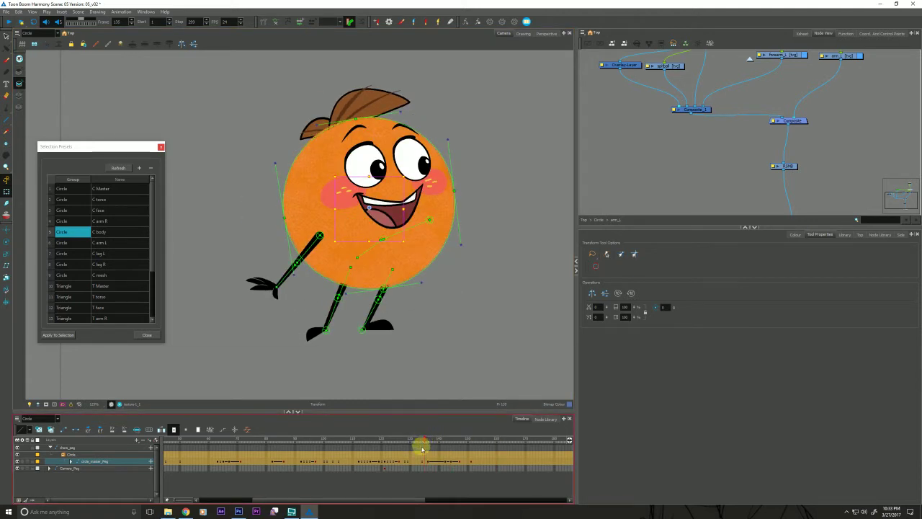
{"action": "key", "text": "Return"}
{"action": "key", "text": "Return"}
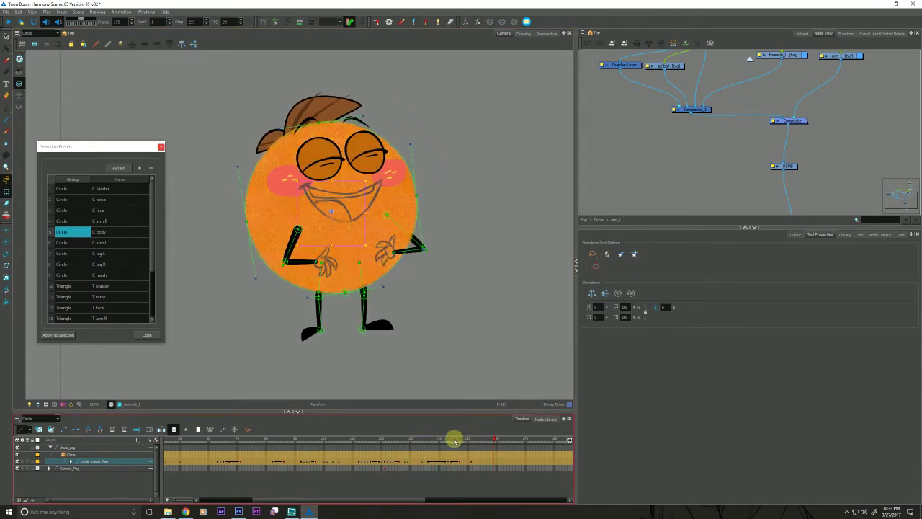
{"action": "left_click", "coordinate": [452, 438]}
{"action": "left_click", "coordinate": [449, 438]}
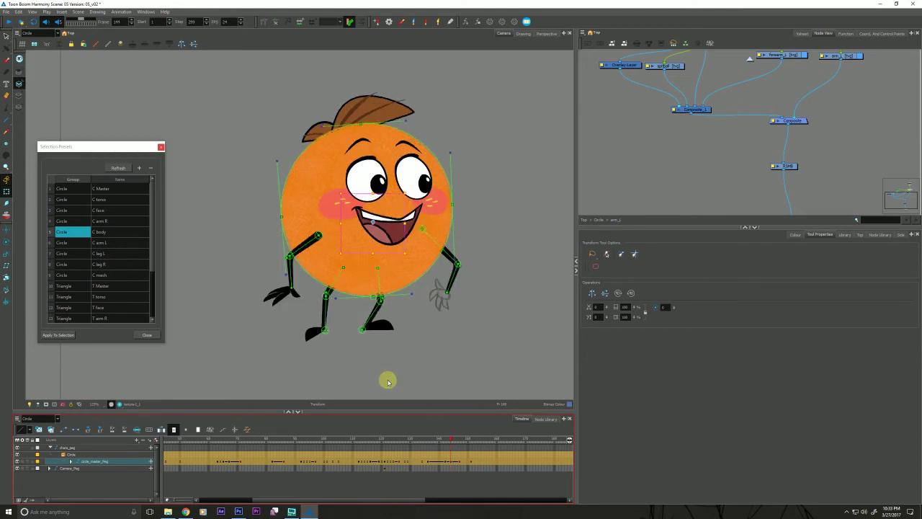
- Examine the adjusted frame 144 pose against the frames around it by flipping back and forth
{"action": "left_click", "coordinate": [441, 440]}
{"action": "key", "text": "period"}
{"action": "key", "text": "period"}
{"action": "key", "text": "period"}
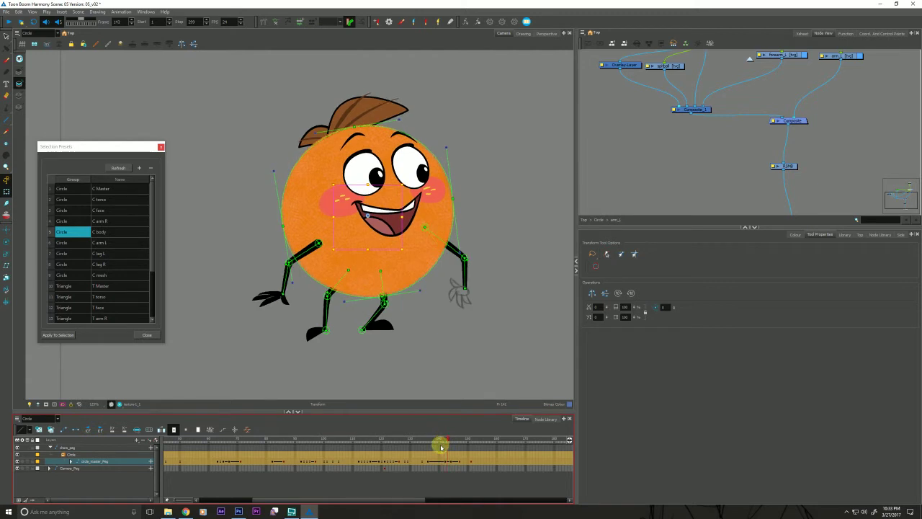
{"action": "key", "text": "comma"}
{"action": "key", "text": "comma"}
{"action": "key", "text": "comma"}
{"action": "key", "text": "comma"}
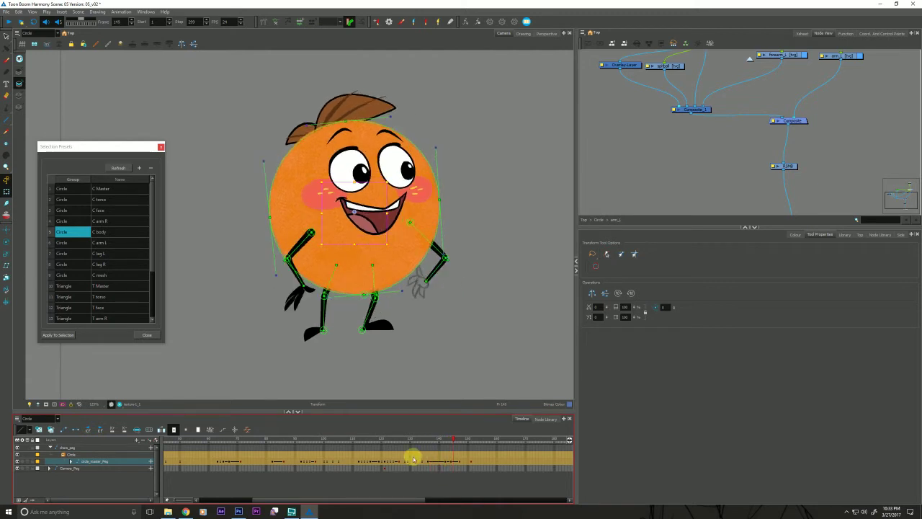
{"action": "key", "text": "period"}
{"action": "key", "text": "period"}
{"action": "key", "text": "period"}
{"action": "key", "text": "period"}
{"action": "key", "text": "comma"}
{"action": "key", "text": "period"}
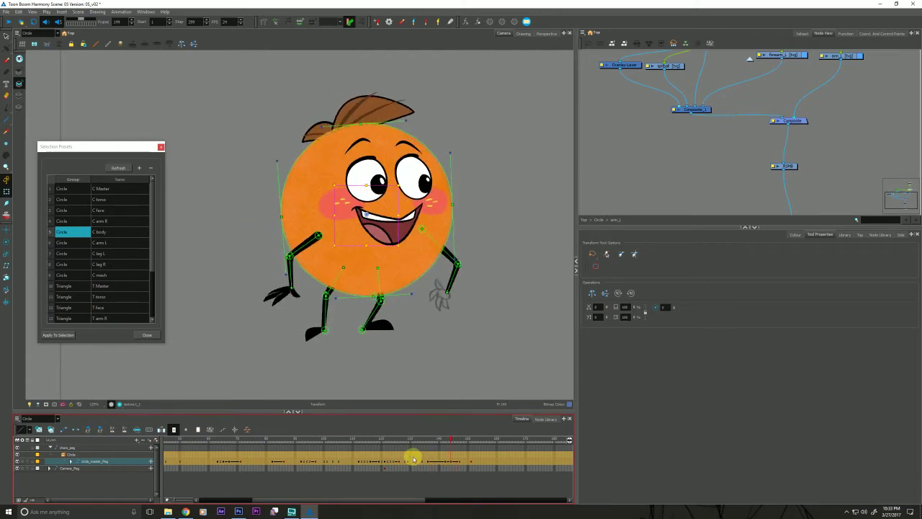
- Give the Circle half-lidded eyes at frame 144 and reposition the pupils lower inside them
{"action": "left_click", "coordinate": [357, 165]}
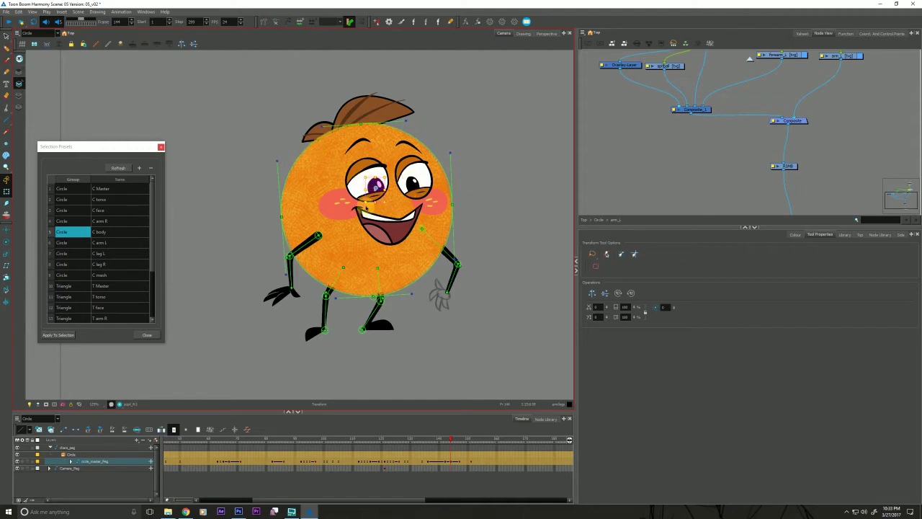
{"action": "key", "text": "alt+z"}
{"action": "left_click_drag", "start_coordinate": [366, 215], "coordinate": [293, 265]}
{"action": "key", "text": "shift+t"}
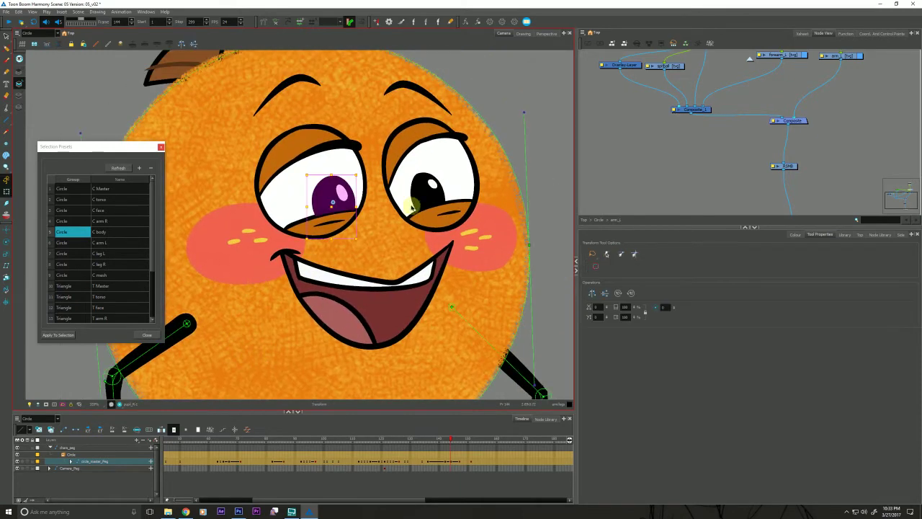
{"action": "left_click", "coordinate": [413, 195]}
{"action": "mouse_move", "coordinate": [407, 196]}
{"action": "left_mouse_down"}
{"action": "mouse_move", "coordinate": [400, 201]}
{"action": "mouse_move", "coordinate": [419, 172]}
{"action": "mouse_move", "coordinate": [447, 196]}
{"action": "mouse_move", "coordinate": [415, 182]}
{"action": "left_mouse_up"}
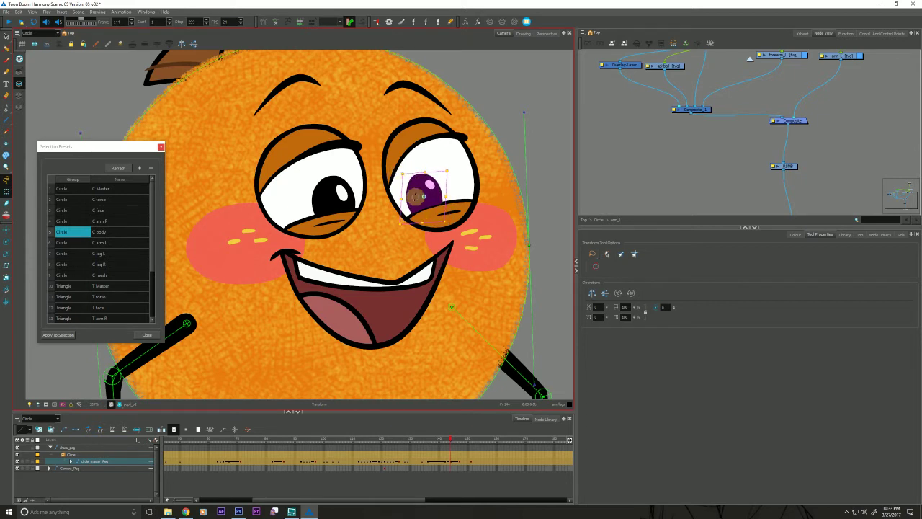
- Fine-tune both pupils at frame 144 by nudging them slightly toward each other
{"action": "left_click", "coordinate": [325, 194]}
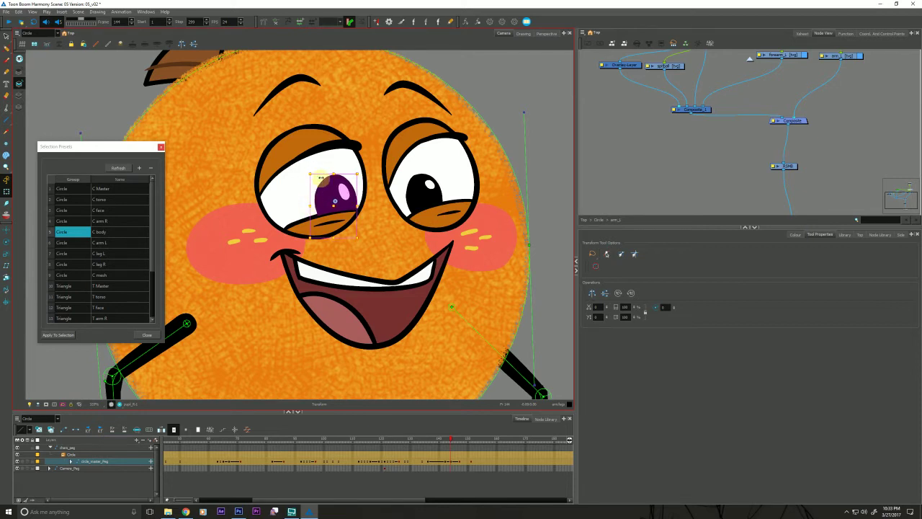
{"action": "left_click", "coordinate": [428, 193]}
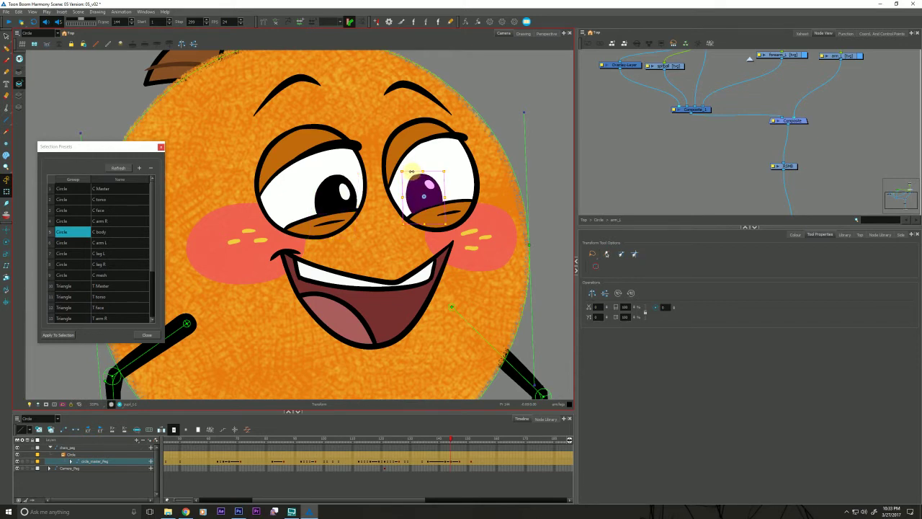
{"action": "left_click_drag", "start_coordinate": [402, 185], "coordinate": [402, 188]}
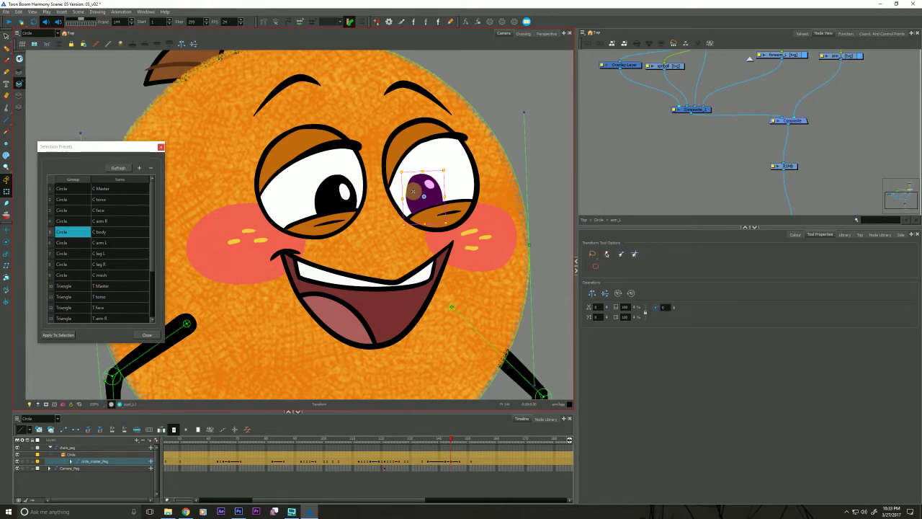
{"action": "key", "text": "Left"}
{"action": "key", "text": "Left"}
{"action": "key", "text": "Left"}
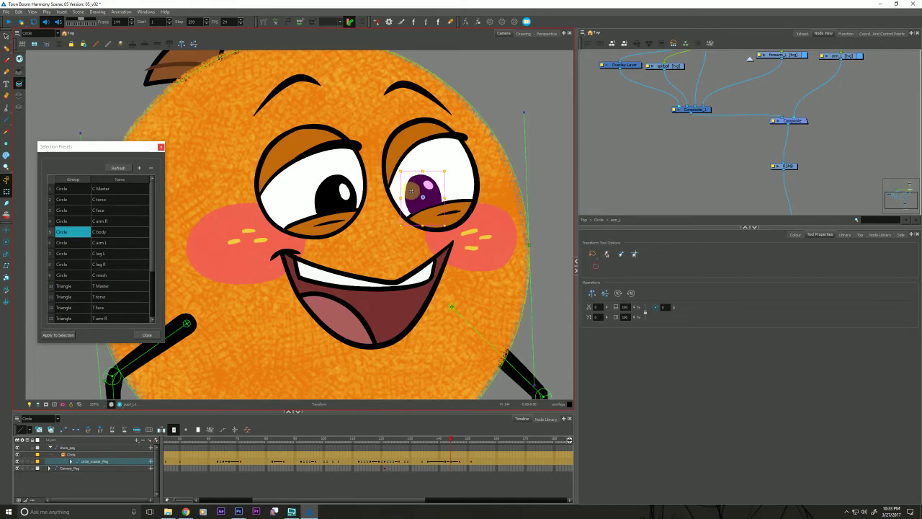
- Lower and slightly rotate both eyebrows so they sit closer to the half-closed eyes
{"action": "key", "text": "space"}
{"action": "left_click_drag", "start_coordinate": [301, 282], "coordinate": [299, 297]}
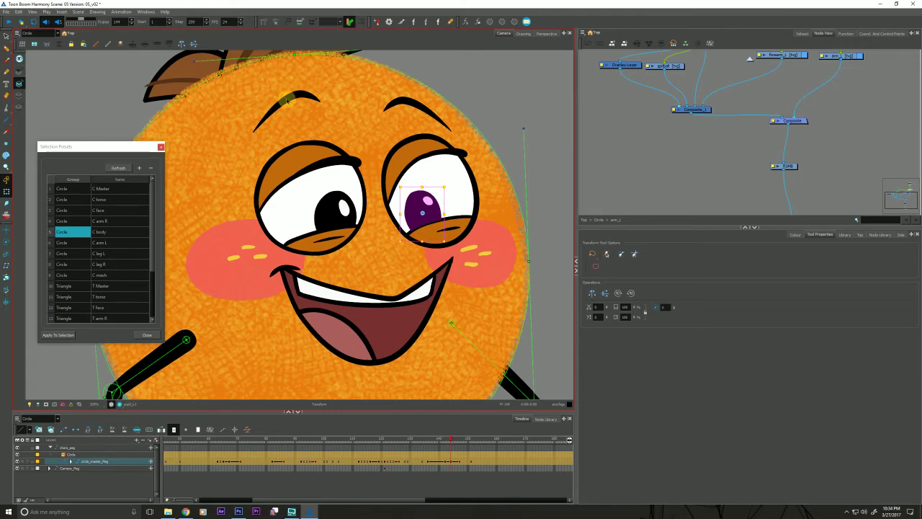
{"action": "left_click_drag", "start_coordinate": [287, 107], "coordinate": [291, 120]}
{"action": "left_click", "coordinate": [397, 98]}
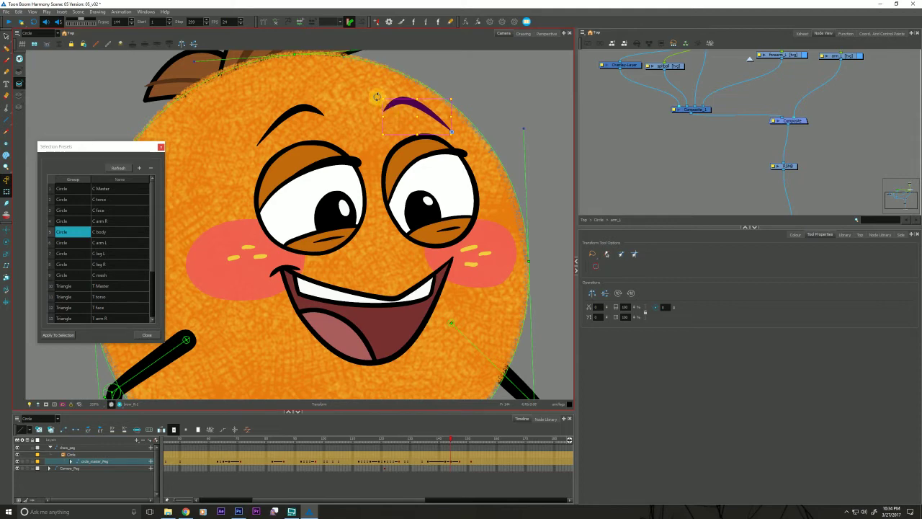
{"action": "left_click_drag", "start_coordinate": [377, 98], "coordinate": [394, 110]}
{"action": "left_click_drag", "start_coordinate": [394, 113], "coordinate": [394, 115]}
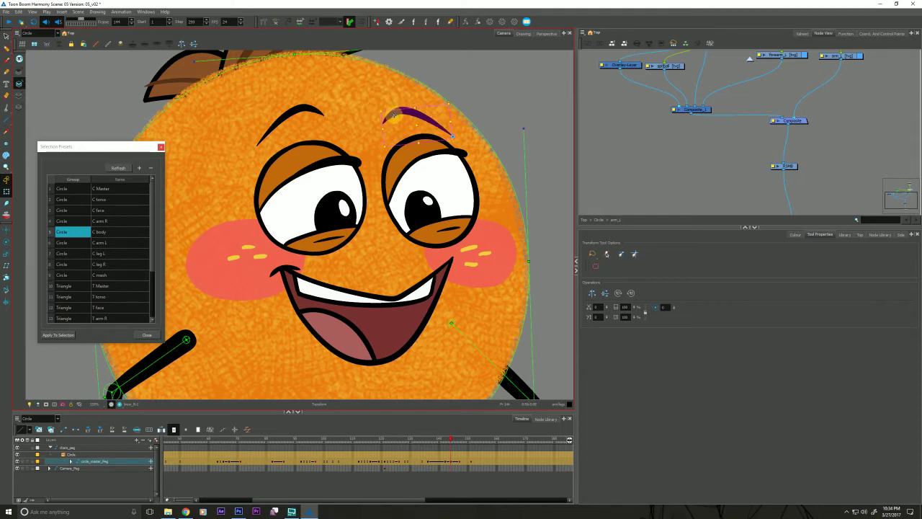
- Swap both eyes at frame 144 to drawings with more closed eyelids
{"action": "key", "text": "alt+z"}
{"action": "left_click", "coordinate": [238, 307], "text": "alt"}
{"action": "left_click", "coordinate": [235, 308], "text": "alt"}
{"action": "left_click_drag", "start_coordinate": [233, 293], "coordinate": [276, 248]}
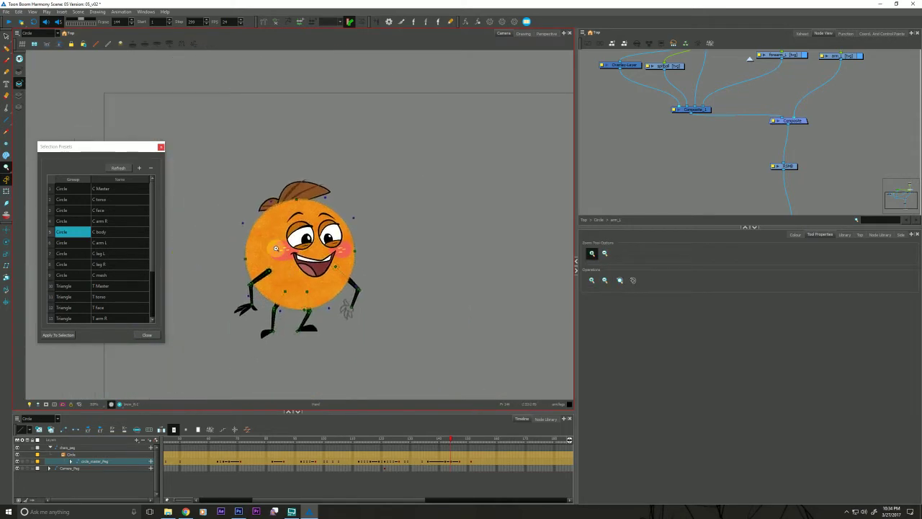
{"action": "left_click", "coordinate": [453, 458]}
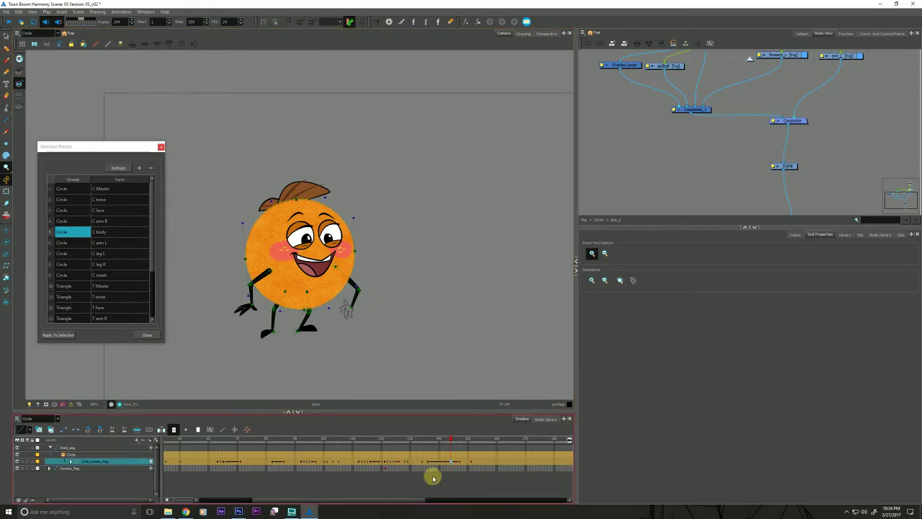
{"action": "left_click", "coordinate": [307, 239]}
{"action": "left_click", "coordinate": [308, 239]}
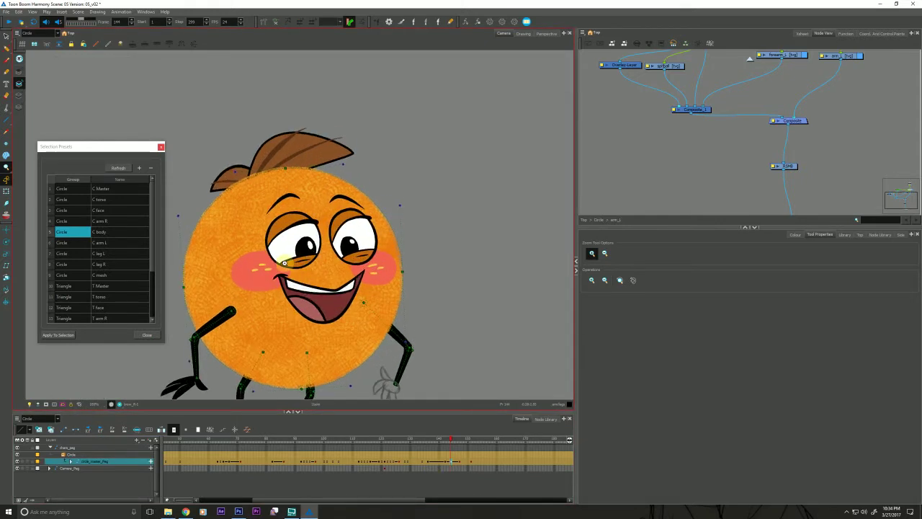
{"action": "key", "text": "shift+t"}
{"action": "left_click", "coordinate": [346, 216]}
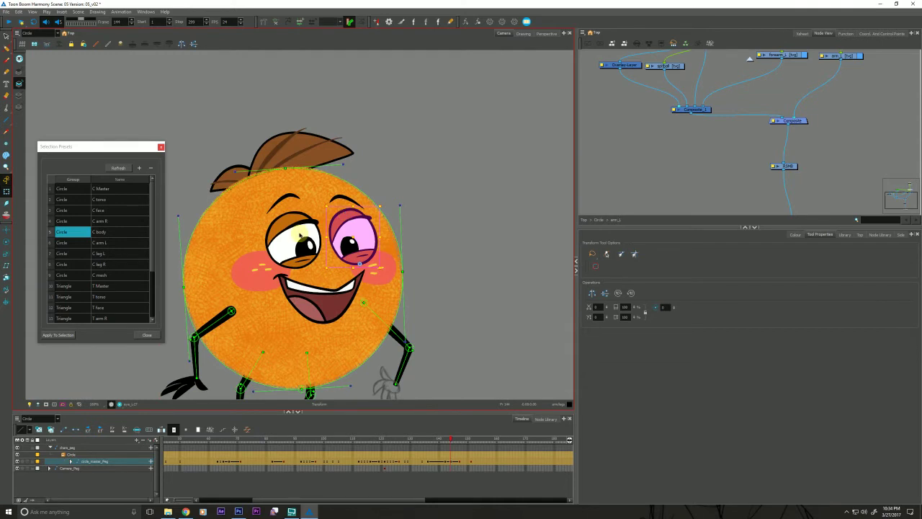
{"action": "key", "text": "]"}
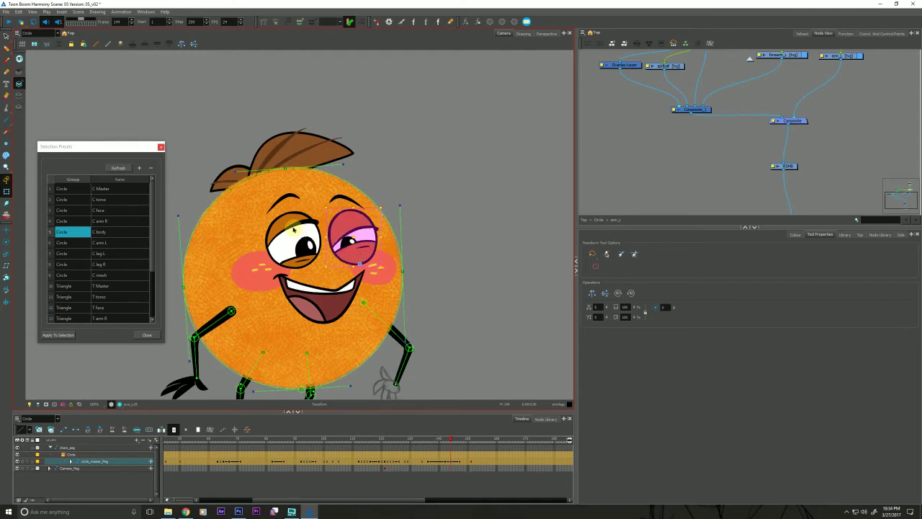
{"action": "left_click", "coordinate": [267, 205]}
- Move both pupils up so they sit within the narrowed eye openings
{"action": "left_click", "coordinate": [347, 240]}
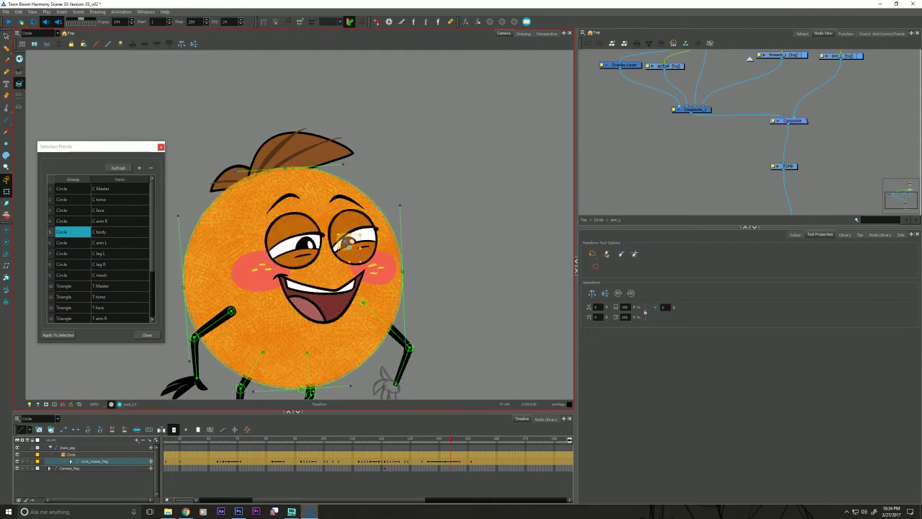
{"action": "left_click", "coordinate": [301, 240]}
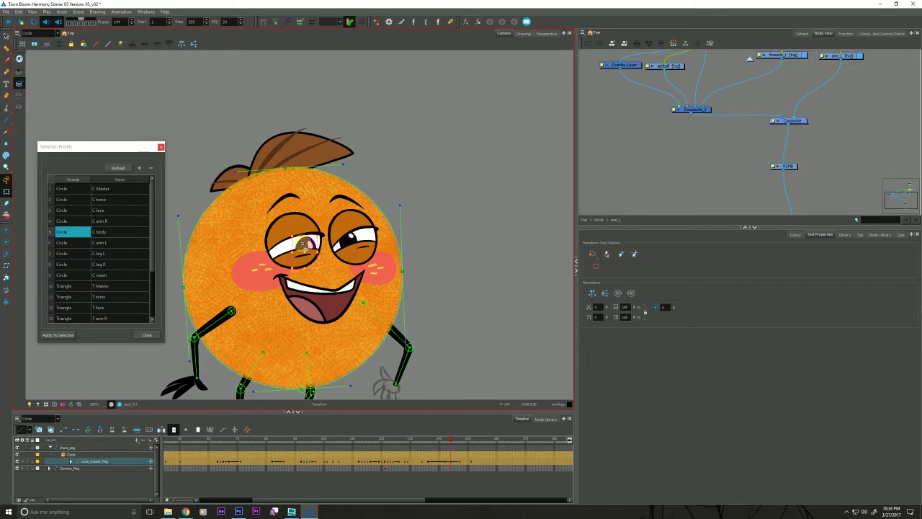
{"action": "left_click", "coordinate": [345, 232]}
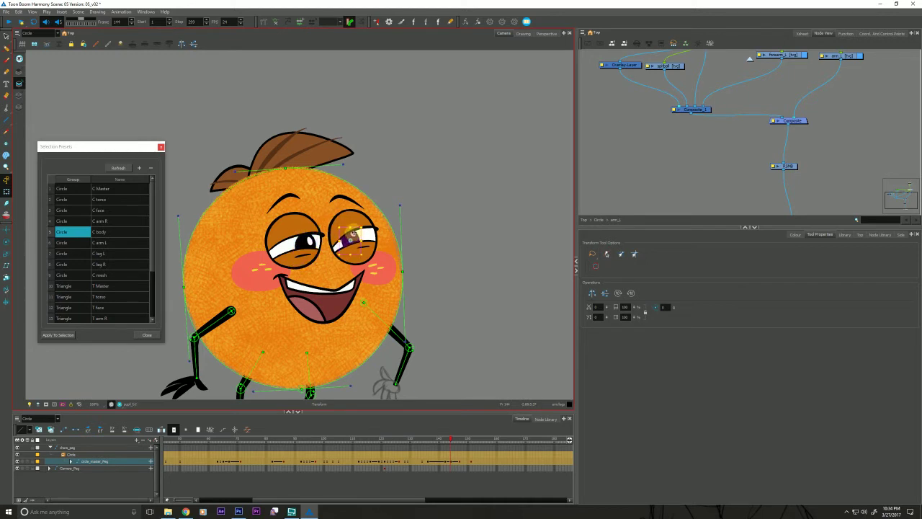
{"action": "left_click", "coordinate": [347, 238]}
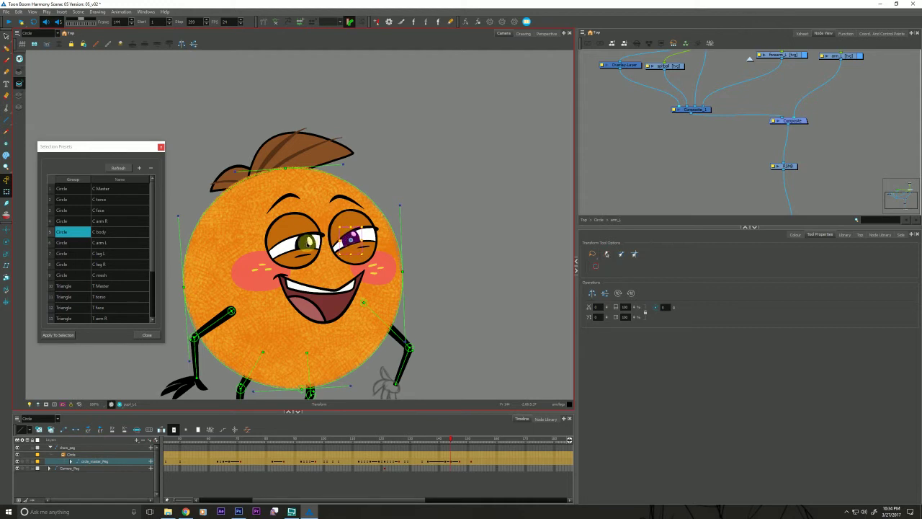
{"action": "left_click", "coordinate": [304, 244]}
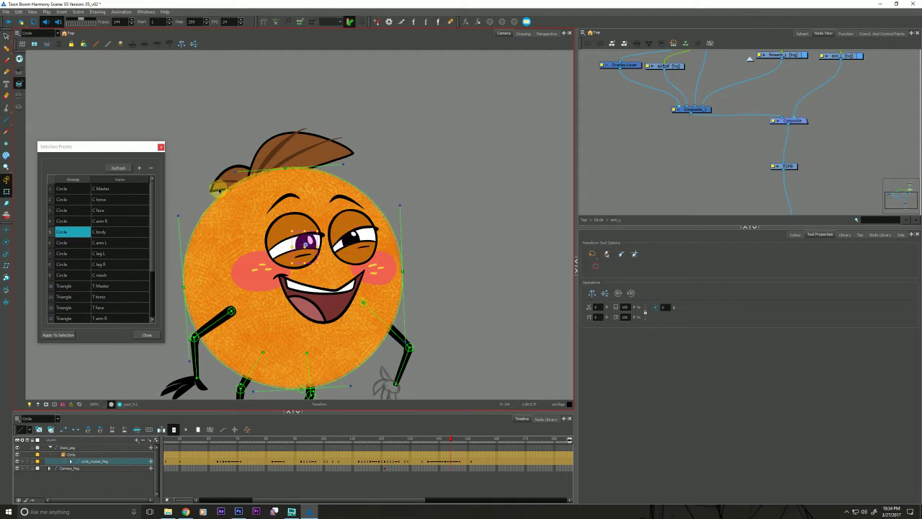
- Flip between frames 142 and 147 to examine how the new eye pose at frame 144 leads into the laugh
{"action": "key", "text": "period"}
{"action": "key", "text": "period"}
{"action": "key", "text": "comma"}
{"action": "key", "text": "comma"}
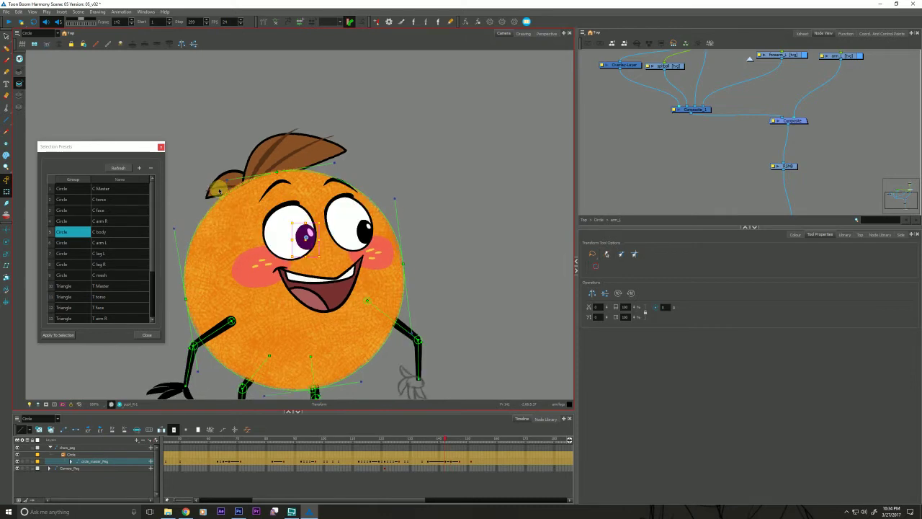
{"action": "key", "text": "period"}
{"action": "key", "text": "period"}
{"action": "key", "text": "comma"}
{"action": "key", "text": "comma"}
{"action": "key", "text": "period"}
{"action": "key", "text": "period"}
{"action": "key", "text": "period"}
{"action": "key", "text": "period"}
{"action": "key", "text": "comma"}
{"action": "key", "text": "comma"}
{"action": "key", "text": "comma"}
{"action": "key", "text": "comma"}
{"action": "key", "text": "period"}
{"action": "key", "text": "period"}
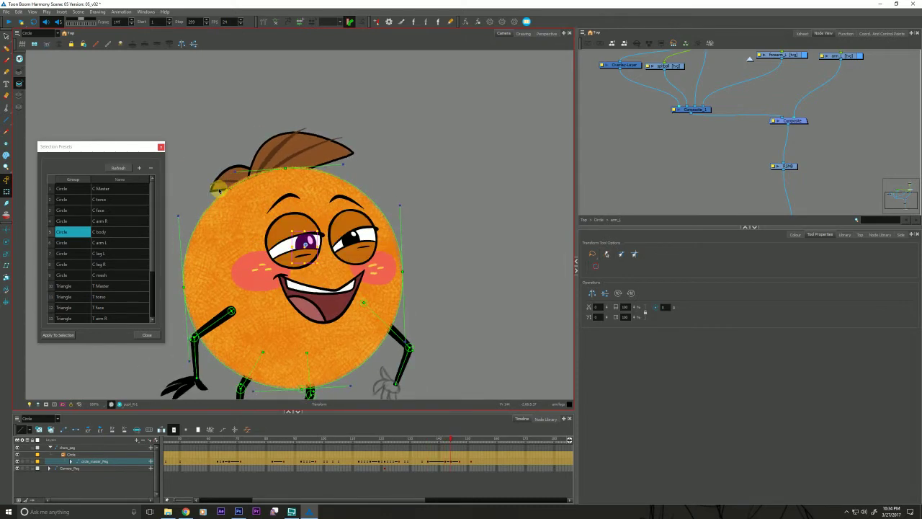
{"action": "key", "text": "period"}
{"action": "key", "text": "period"}
{"action": "key", "text": "period"}
{"action": "key", "text": "comma"}
{"action": "key", "text": "period"}
{"action": "key", "text": "comma"}
{"action": "key", "text": "period"}
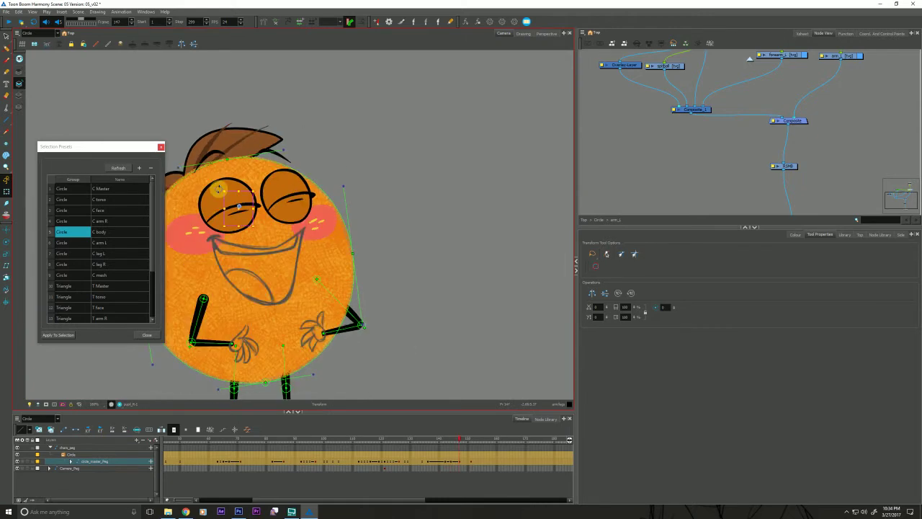
{"action": "key", "text": "comma"}
{"action": "key", "text": "comma"}
{"action": "key", "text": "comma"}
{"action": "left_click_drag", "start_coordinate": [256, 359], "coordinate": [334, 280]}
{"action": "key", "text": "comma"}
{"action": "key", "text": "comma"}
{"action": "key", "text": "period"}
{"action": "key", "text": "period"}
{"action": "key", "text": "period"}
{"action": "key", "text": "period"}
{"action": "key", "text": "period"}
{"action": "key", "text": "comma"}
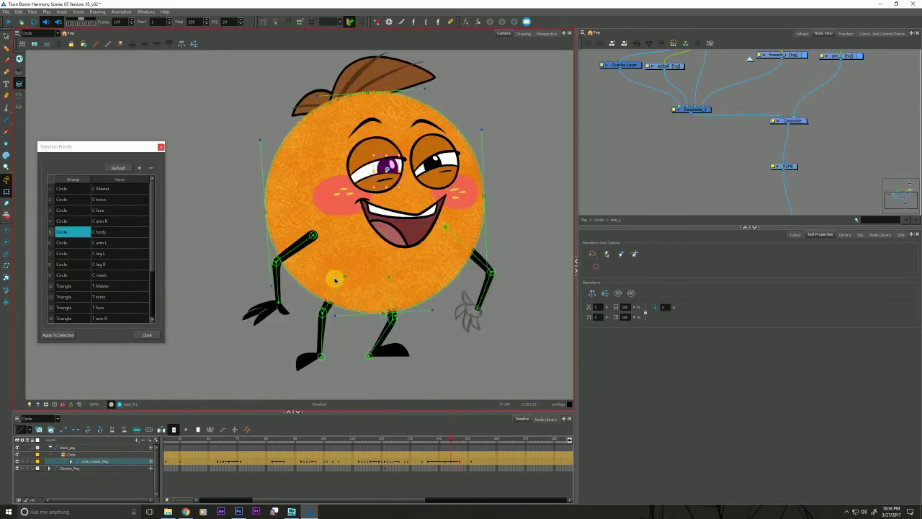
{"action": "key", "text": "comma"}
{"action": "key", "text": "comma"}
- Swing the arm beside the blank side of the body down and inward at frame 144 and adjust its hand
{"action": "left_click", "coordinate": [229, 234]}
{"action": "left_click_drag", "start_coordinate": [294, 246], "coordinate": [291, 299]}
{"action": "left_click_drag", "start_coordinate": [304, 257], "coordinate": [278, 350]}
{"action": "left_click", "coordinate": [281, 324]}
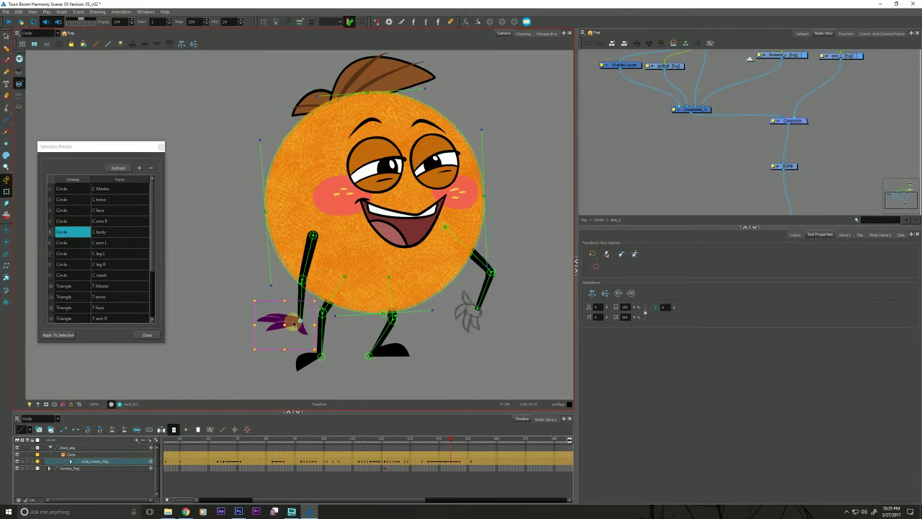
- Step back to frame 136 and forward to 144 to examine the adjusted arm's motion
{"action": "key", "text": "comma"}
{"action": "key", "text": "period"}
{"action": "key", "text": "comma"}
{"action": "key", "text": "comma"}
{"action": "key", "text": "comma"}
{"action": "key", "text": "comma"}
{"action": "key", "text": "comma"}
{"action": "key", "text": "comma"}
{"action": "key", "text": "comma"}
{"action": "key", "text": "comma"}
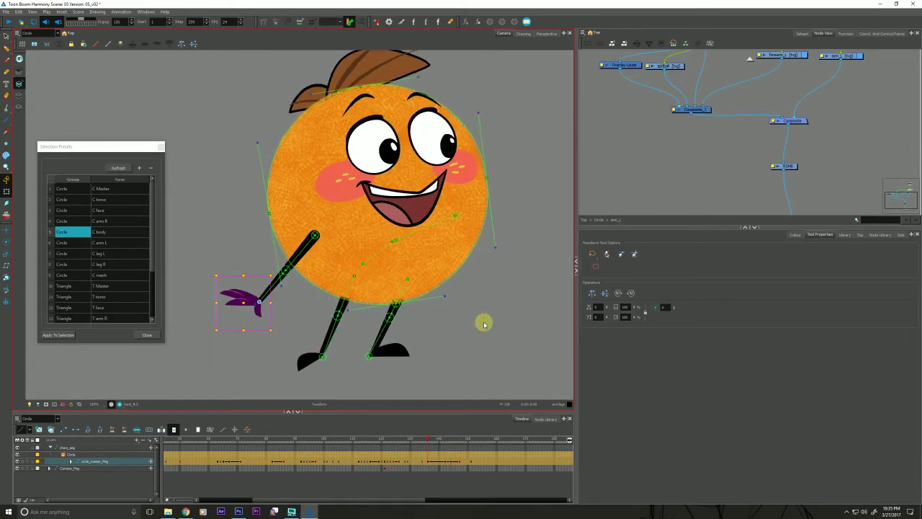
{"action": "key", "text": "period"}
{"action": "key", "text": "period"}
{"action": "key", "text": "period"}
{"action": "key", "text": "period"}
{"action": "key", "text": "period"}
{"action": "key", "text": "period"}
{"action": "key", "text": "period"}
{"action": "key", "text": "period"}
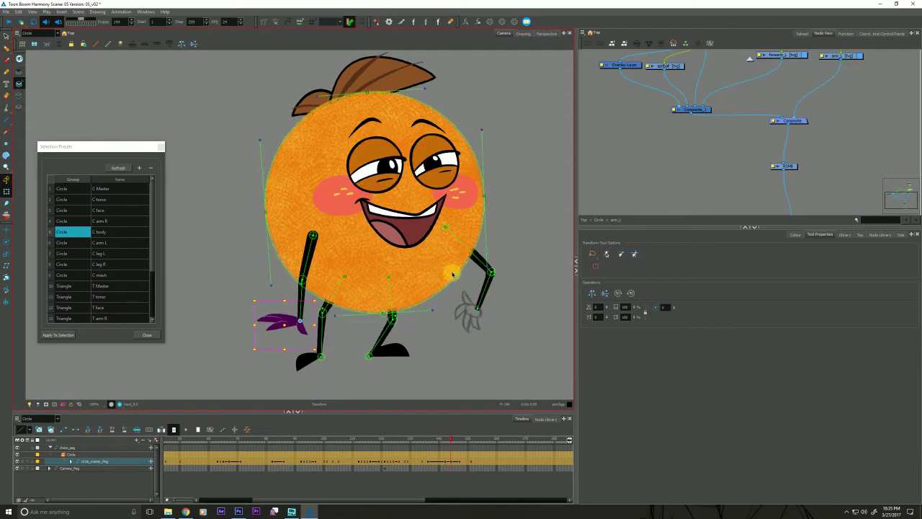
- Lower the far arm at frame 144 and rotate its sketched hand to trail outward
{"action": "left_click_drag", "start_coordinate": [472, 254], "coordinate": [487, 299]}
{"action": "left_click", "coordinate": [477, 322]}
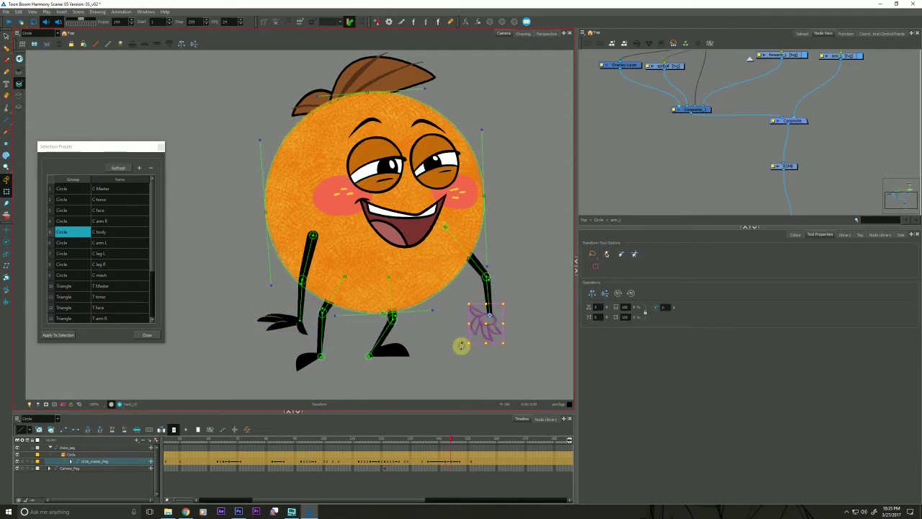
{"action": "left_click_drag", "start_coordinate": [463, 346], "coordinate": [488, 358]}
- Check the hand motion by flipping between frame 142 and the laughing pose, and play back the transition
{"action": "key", "text": "comma"}
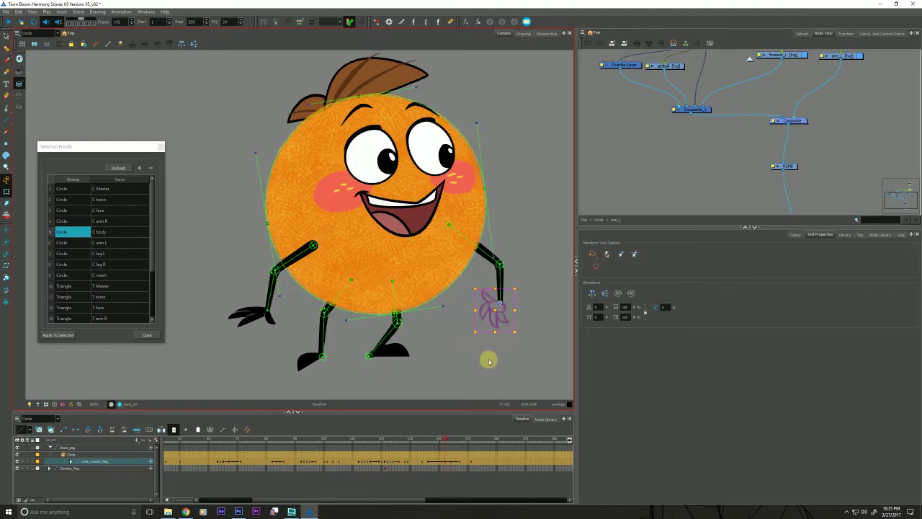
{"action": "key", "text": "period"}
{"action": "key", "text": "period"}
{"action": "key", "text": "period"}
{"action": "key", "text": "period"}
{"action": "key", "text": "comma"}
{"action": "key", "text": "comma"}
{"action": "key", "text": "period"}
{"action": "key", "text": "period"}
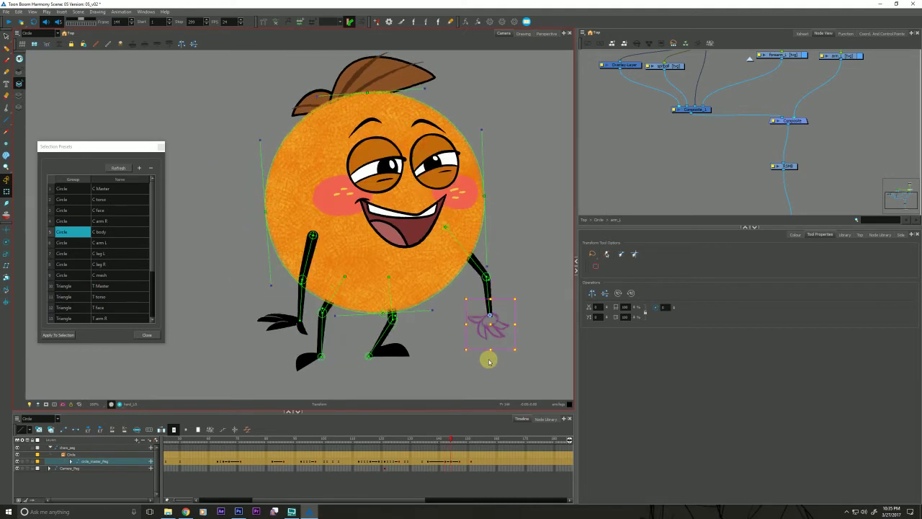
{"action": "key", "text": "period"}
{"action": "key", "text": "period"}
{"action": "key", "text": "period"}
{"action": "key", "text": "period"}
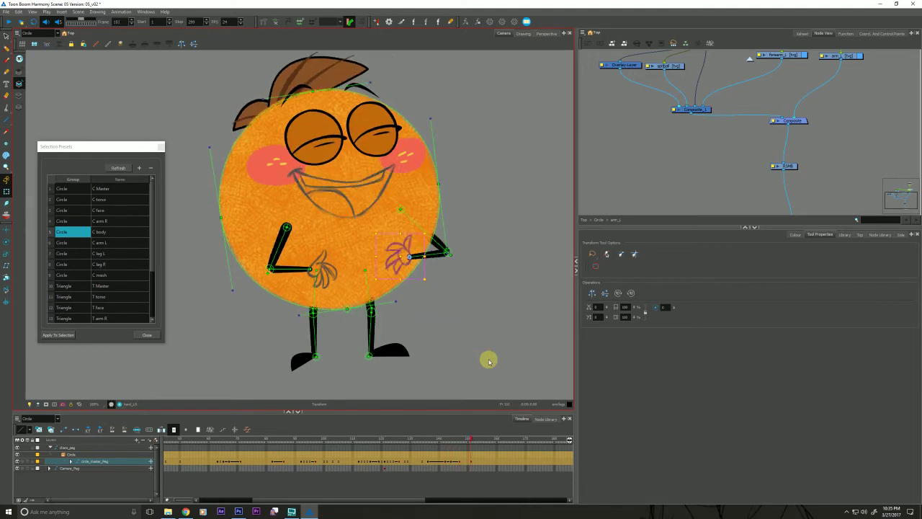
{"action": "left_click", "coordinate": [432, 439]}
{"action": "key", "text": "shift+Return"}
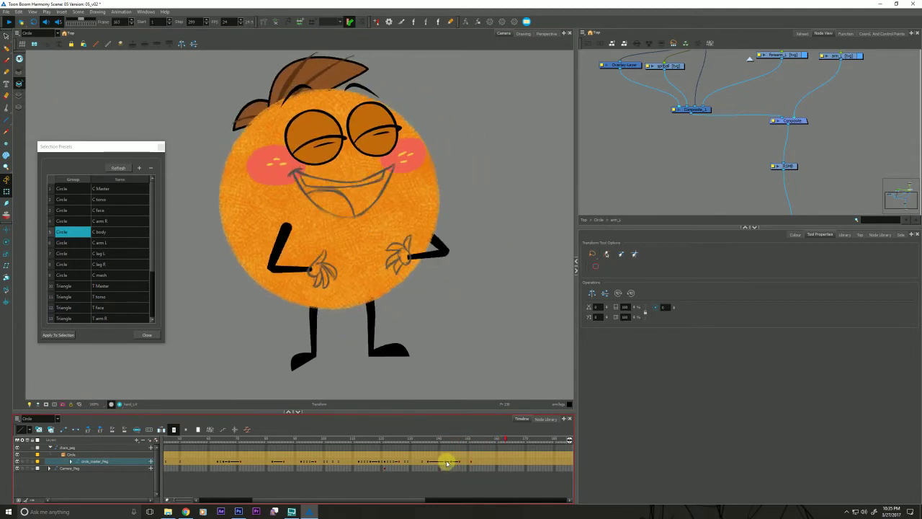
- Adjust the ease curve of the circle's motion at keyframe 142 and apply it across its neighbouring keyframes
{"action": "left_click", "coordinate": [444, 460]}
{"action": "left_click", "coordinate": [249, 431]}
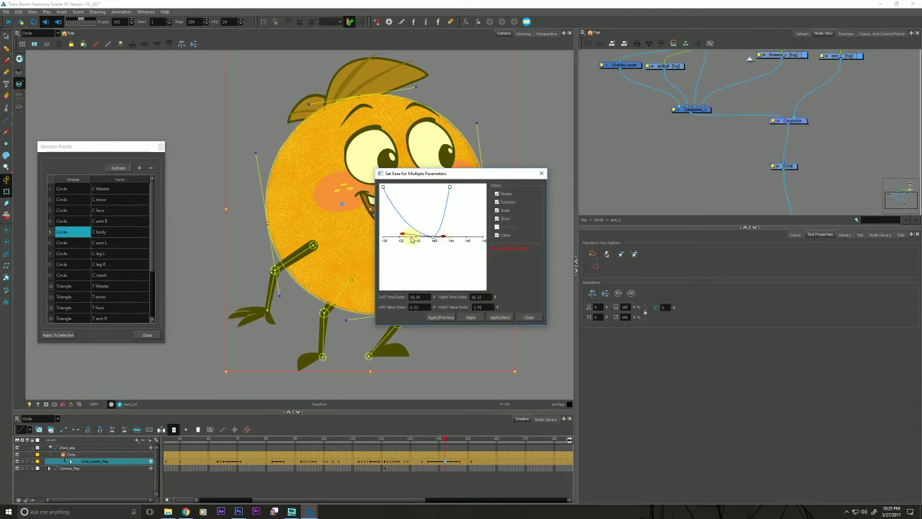
{"action": "left_click", "coordinate": [441, 317]}
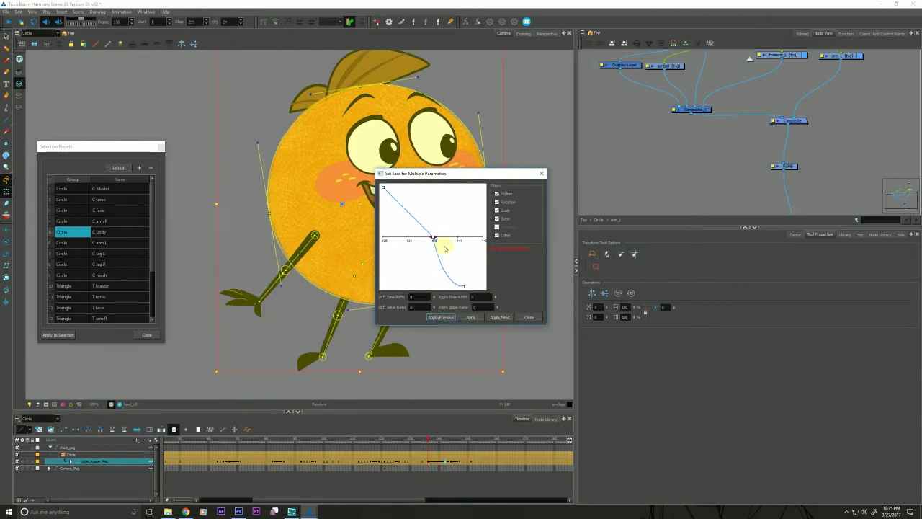
{"action": "left_click", "coordinate": [498, 318]}
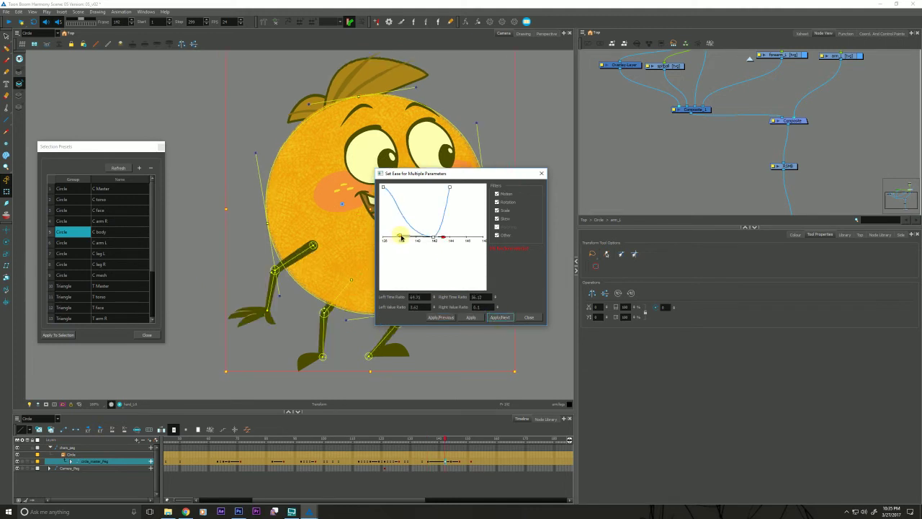
{"action": "left_click", "coordinate": [525, 317]}
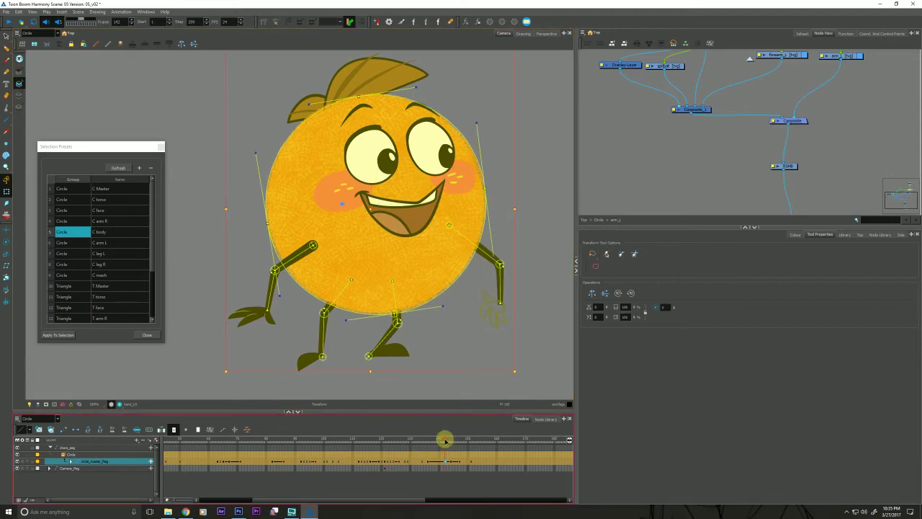
- Play back the eased transition repeatedly from about frame 136 to check its timing
{"action": "left_click_drag", "start_coordinate": [445, 440], "coordinate": [426, 440]}
{"action": "key", "text": "shift+Return"}
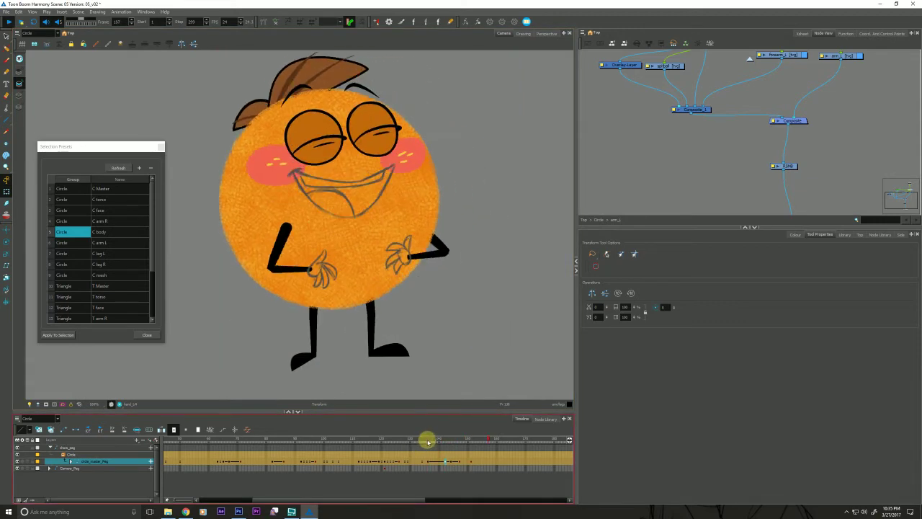
{"action": "left_click", "coordinate": [426, 440]}
{"action": "key", "text": "shift+Return"}
{"action": "left_click", "coordinate": [426, 440]}
{"action": "key", "text": "shift+Return"}
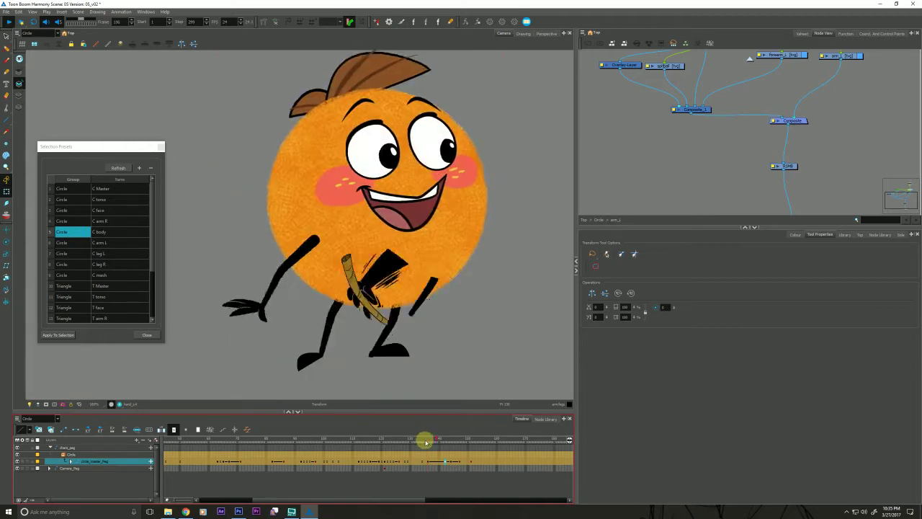
- Make the section from frame 147 to 151 interpolate as motion, and open the ease settings for keyframe 151
{"action": "left_click", "coordinate": [458, 461]}
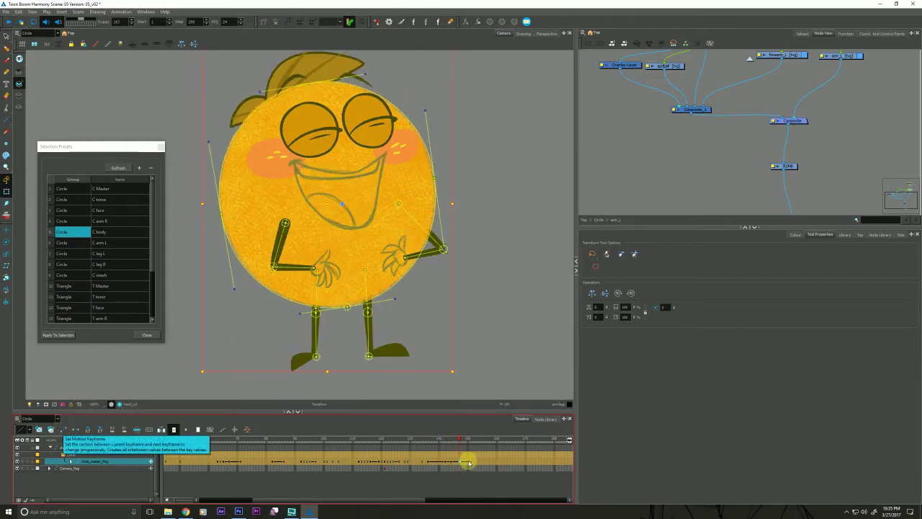
{"action": "left_click", "coordinate": [469, 461]}
{"action": "left_click", "coordinate": [247, 431]}
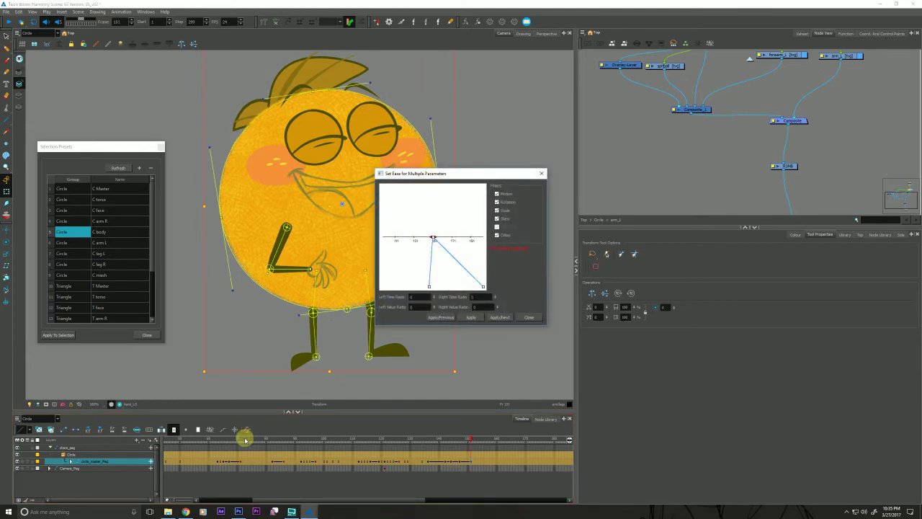
{"action": "left_click", "coordinate": [420, 297]}
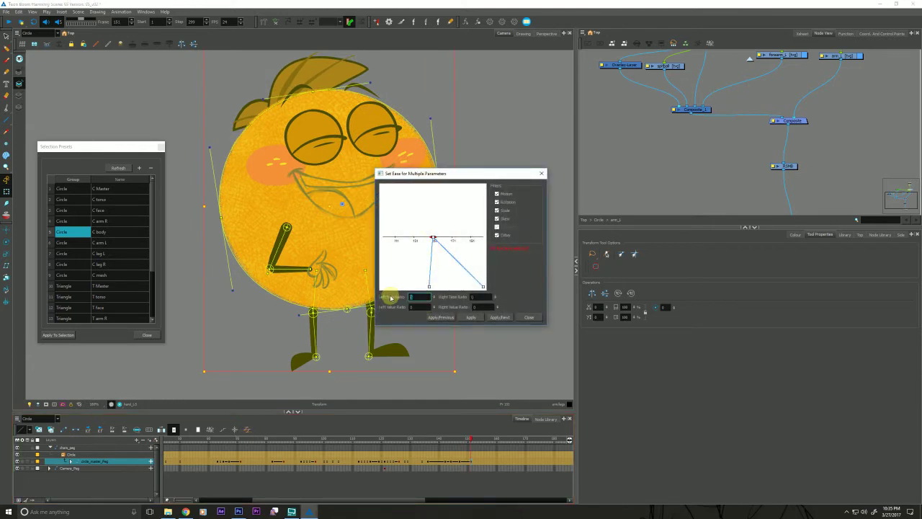
{"action": "left_click", "coordinate": [529, 317]}
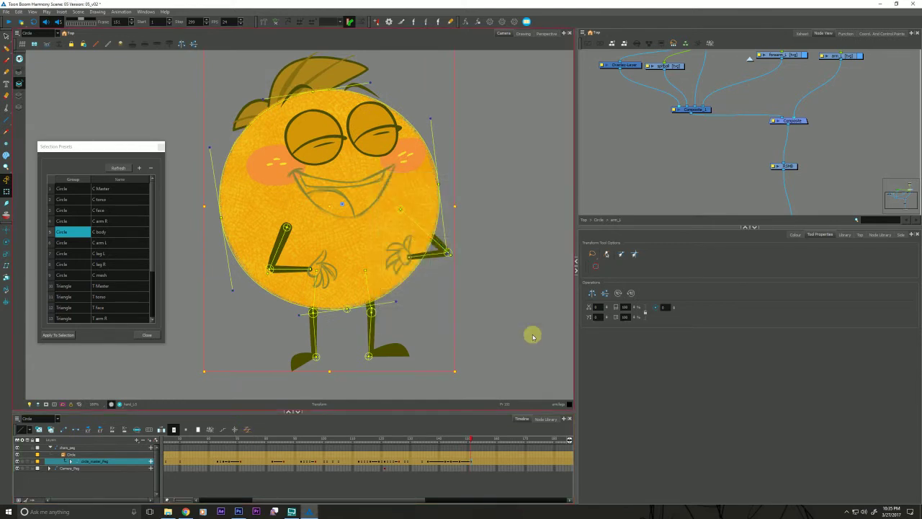
- Replay the transition into the laughing pose to examine how it settles between frames 147 and 151
{"action": "left_click", "coordinate": [432, 438]}
{"action": "key", "text": "shift+Return"}
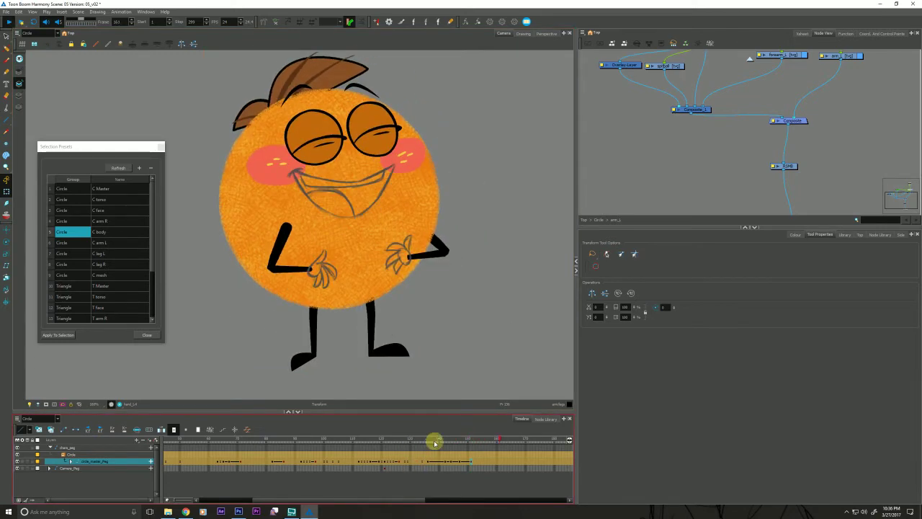
{"action": "left_click", "coordinate": [432, 439]}
{"action": "key", "text": "shift+Return"}
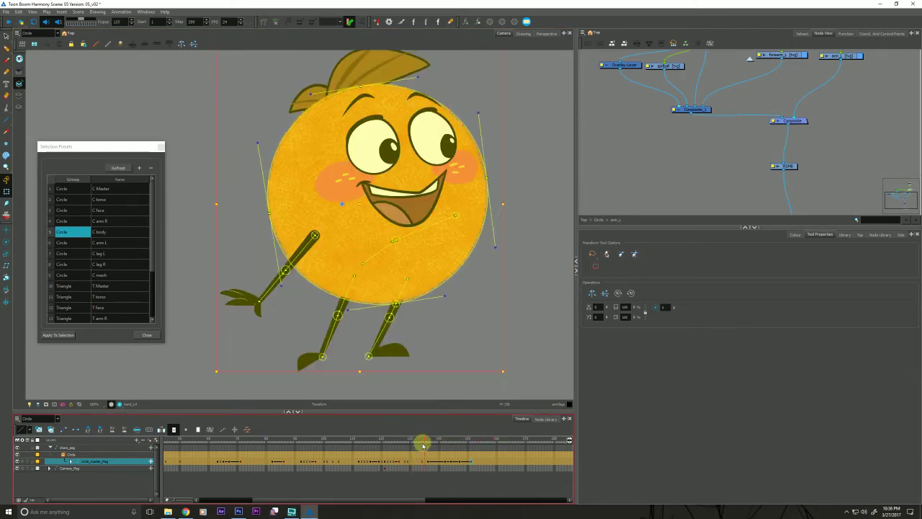
{"action": "left_click", "coordinate": [426, 439]}
{"action": "key", "text": "shift+Return"}
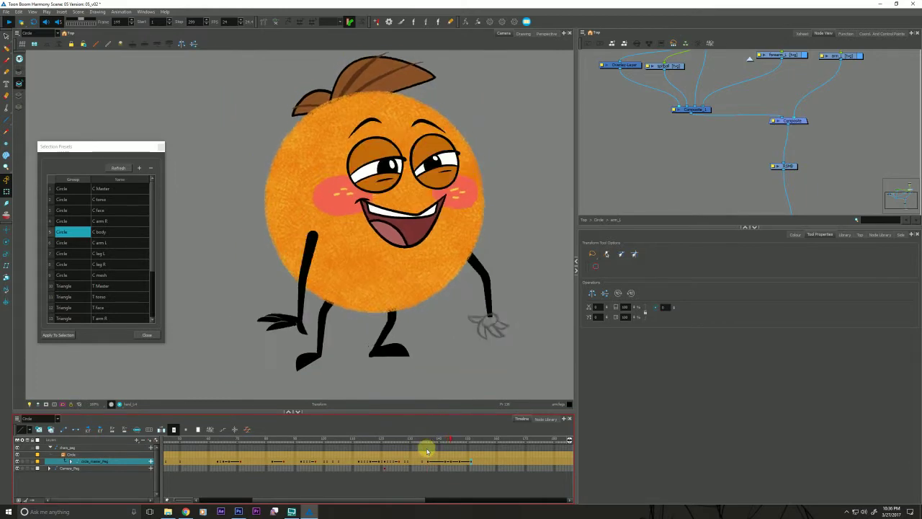
- Swing the forearm with the solid black hand outward and up at frame 142, comparing it with the neighbouring keyframes
{"action": "left_click", "coordinate": [441, 438]}
{"action": "left_click", "coordinate": [438, 439]}
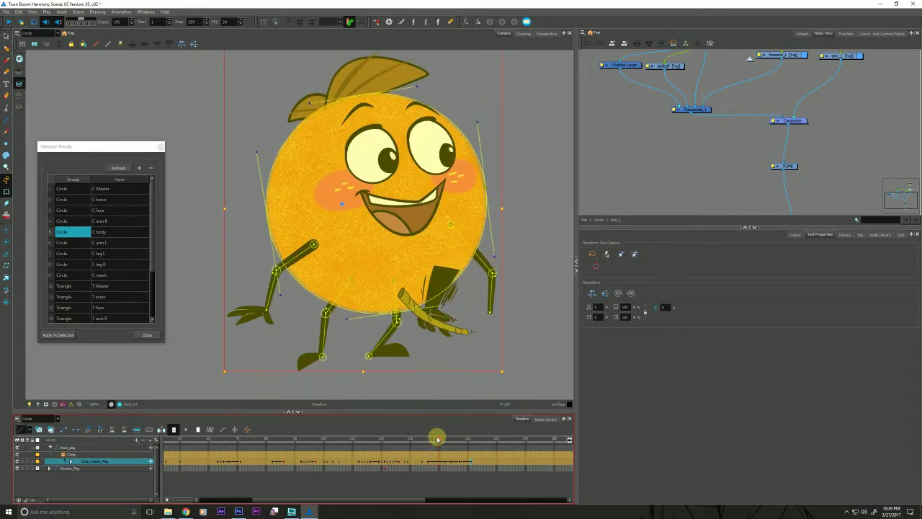
{"action": "key", "text": "period"}
{"action": "key", "text": "period"}
{"action": "left_click", "coordinate": [270, 292]}
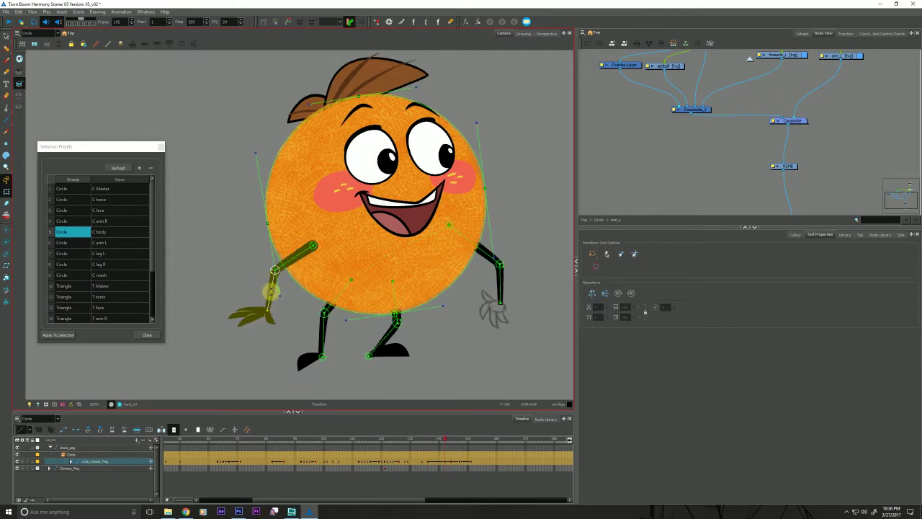
{"action": "left_click_drag", "start_coordinate": [271, 292], "coordinate": [250, 312]}
{"action": "key", "text": ";"}
{"action": "key", "text": "'"}
- Examine the adjusted forearm's motion by replaying from frame 136 and jumping between the bent-knee and laughing poses
{"action": "left_click", "coordinate": [432, 440]}
{"action": "key", "text": "shift+Return"}
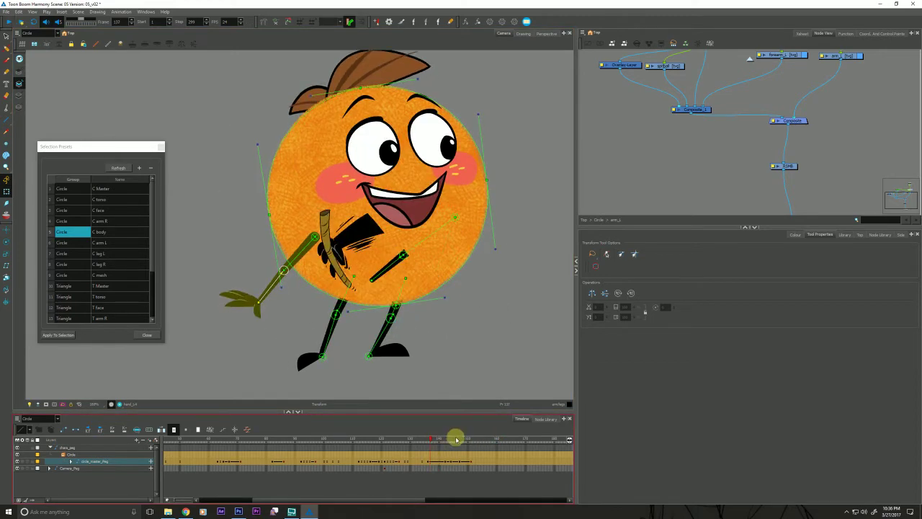
{"action": "left_click", "coordinate": [457, 438]}
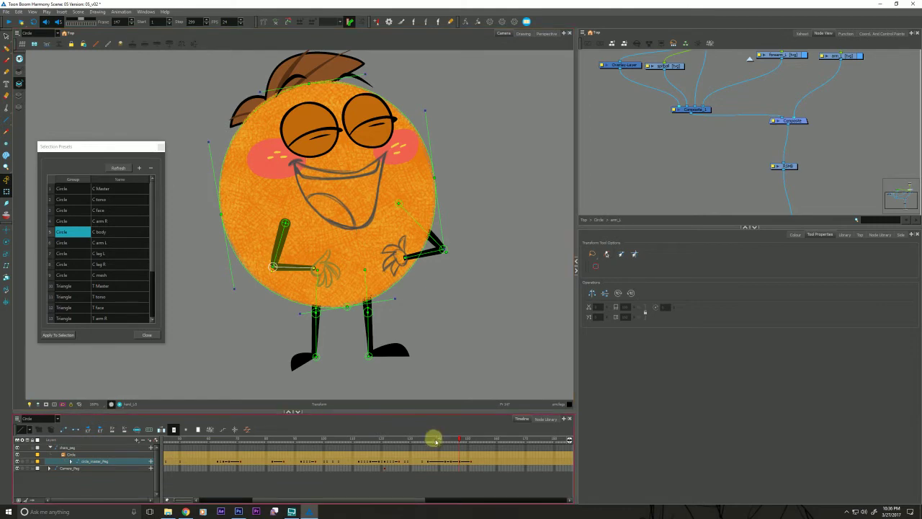
{"action": "left_click", "coordinate": [436, 440]}
{"action": "left_click", "coordinate": [441, 439]}
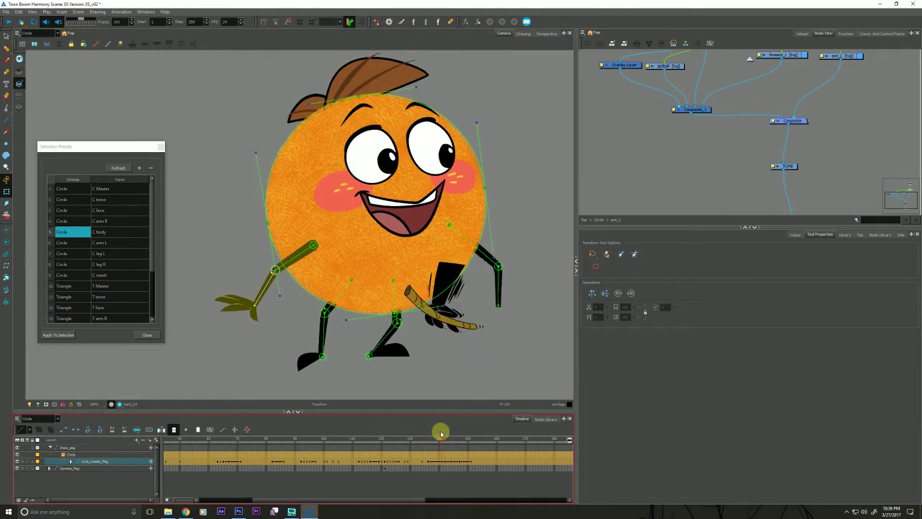
{"action": "left_click", "coordinate": [426, 440]}
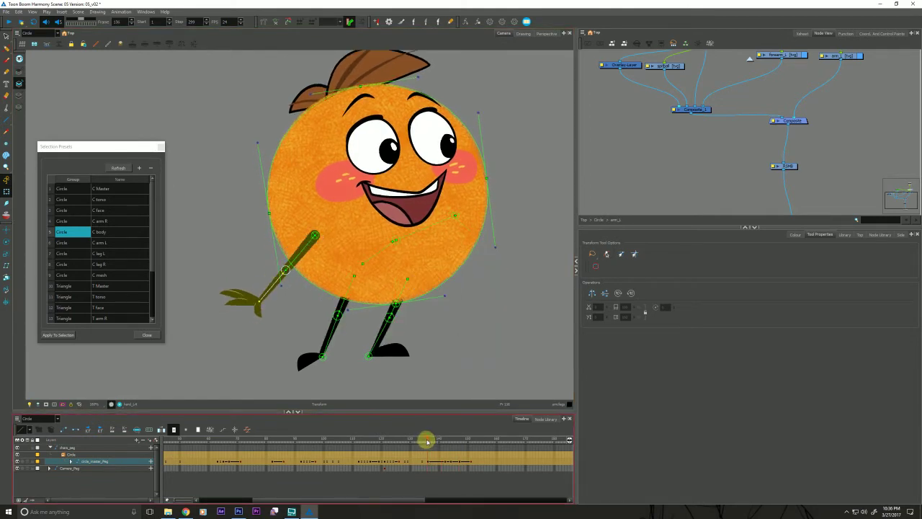
{"action": "key", "text": "shift+Return"}
{"action": "left_click", "coordinate": [431, 441]}
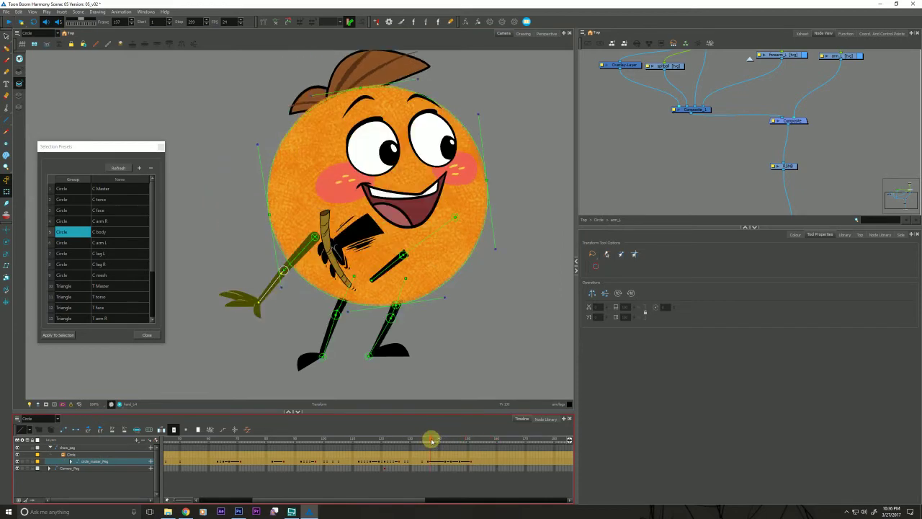
{"action": "key", "text": "shift+Return"}
{"action": "key", "text": "shift+Return"}
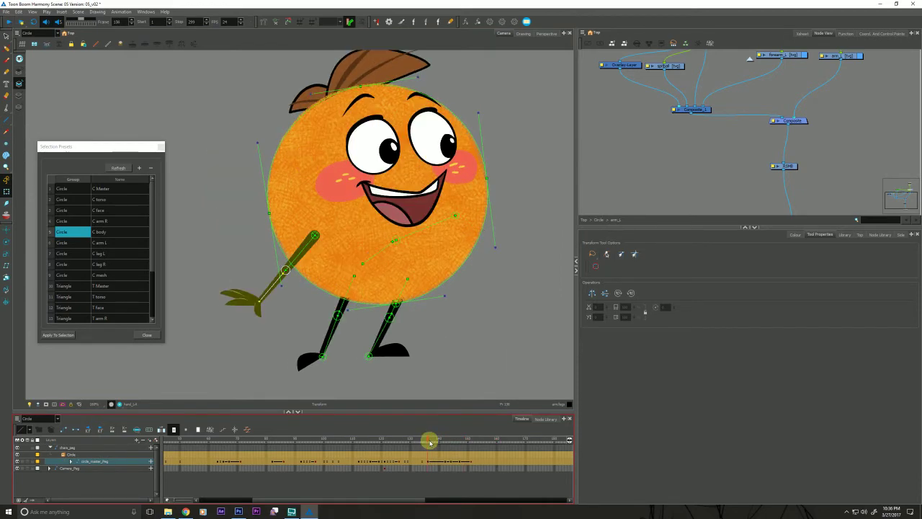
{"action": "left_click", "coordinate": [185, 510]}
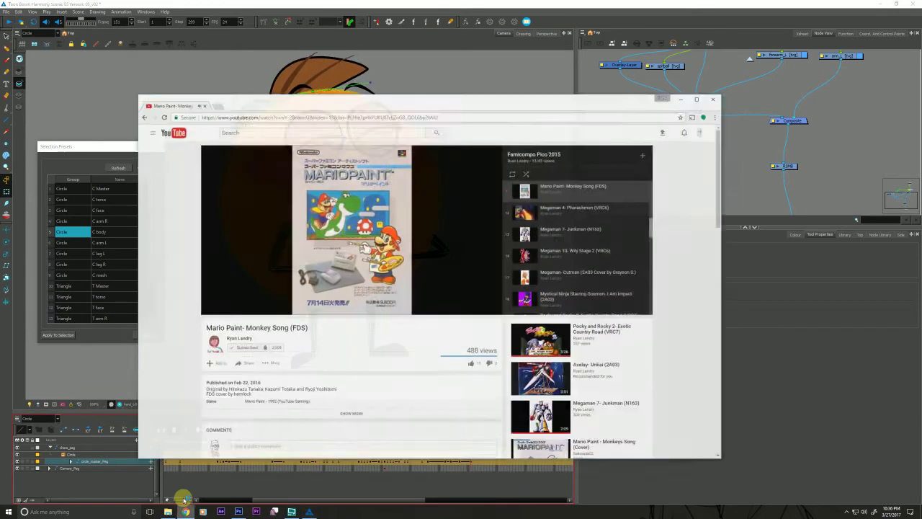
{"action": "left_click", "coordinate": [745, 173]}
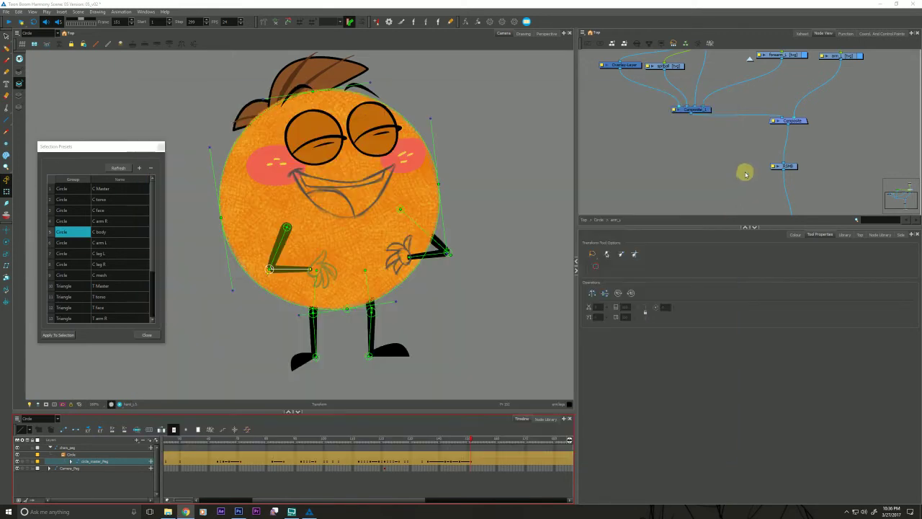
- Copy the laughing pose's keyframe from frame 147 to frame 156
{"action": "left_click", "coordinate": [428, 440]}
{"action": "left_click_drag", "start_coordinate": [425, 443], "coordinate": [463, 435]}
{"action": "left_click", "coordinate": [469, 461]}
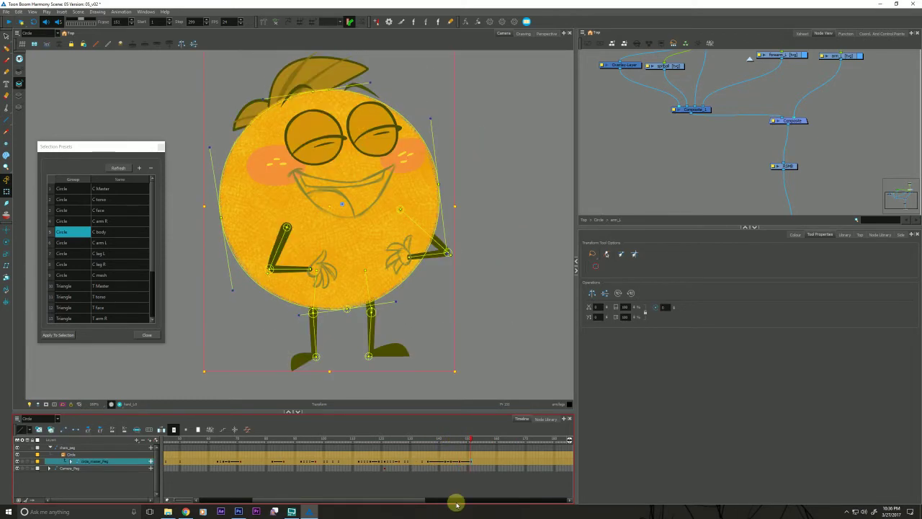
{"action": "left_click", "coordinate": [459, 464]}
{"action": "left_click", "coordinate": [484, 462]}
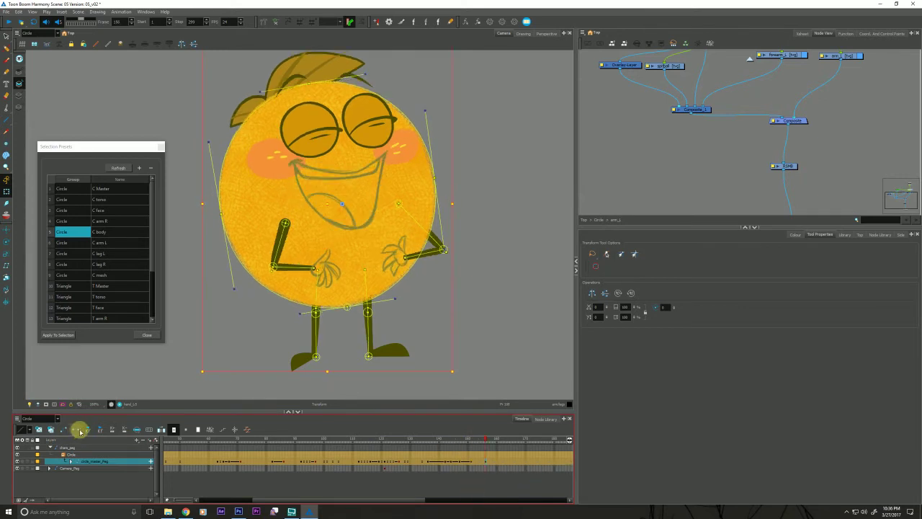
{"action": "left_click", "coordinate": [469, 463]}
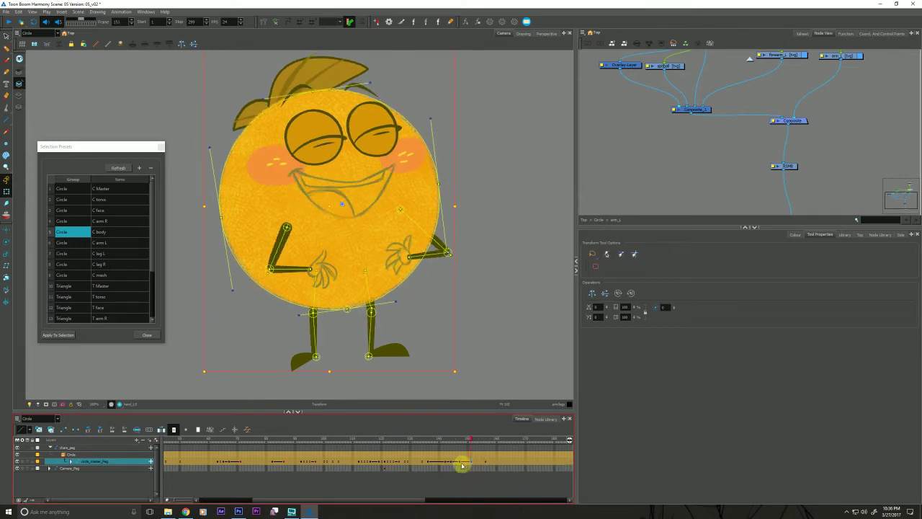
- Select the torso with the C torso preset at frame 147 and raise it slightly above the planted feet
{"action": "left_click", "coordinate": [459, 465]}
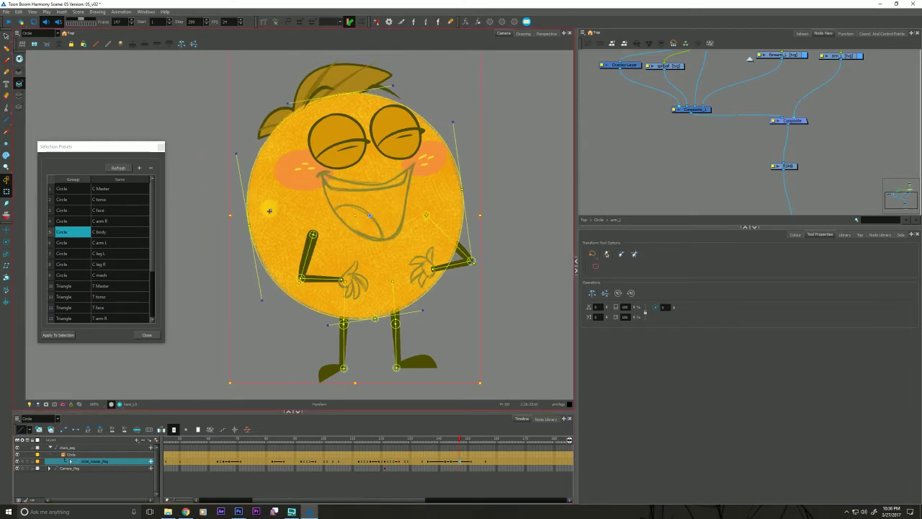
{"action": "left_click", "coordinate": [267, 216]}
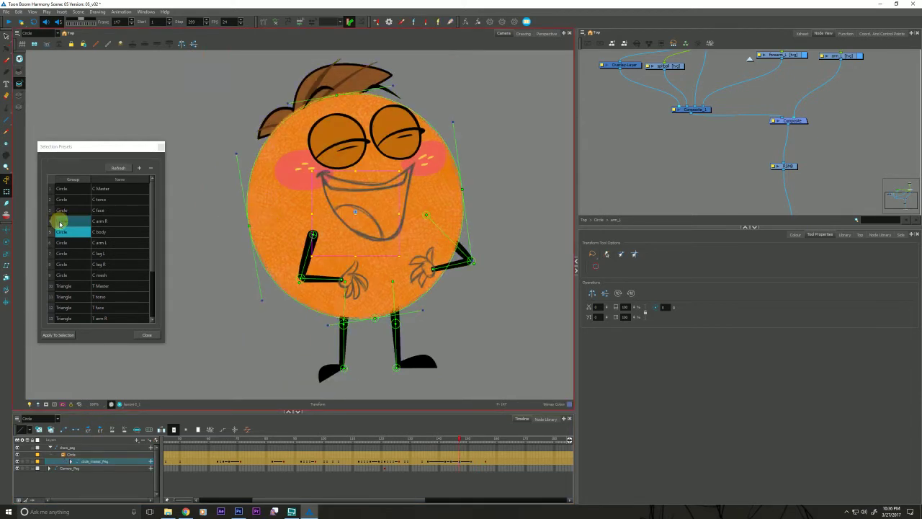
{"action": "left_click", "coordinate": [61, 199]}
{"action": "double_click", "coordinate": [60, 200]}
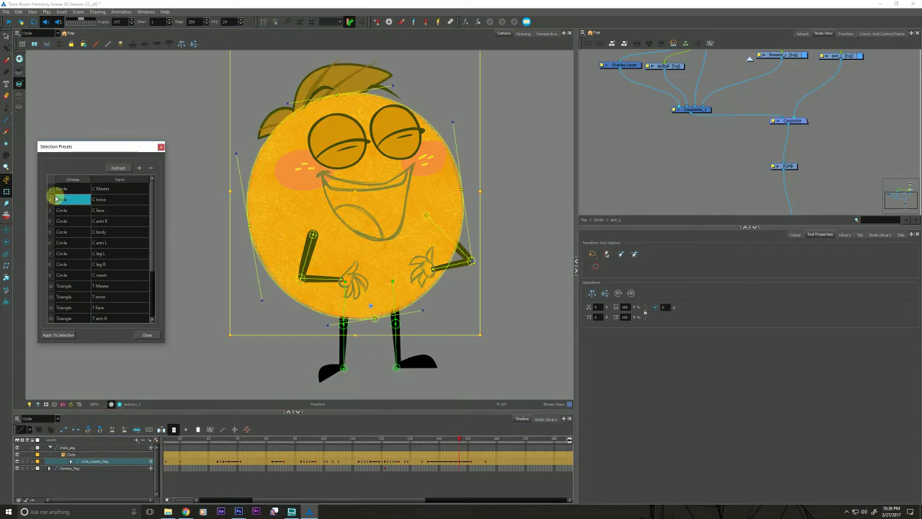
{"action": "mouse_move", "coordinate": [346, 199]}
{"action": "left_mouse_down"}
{"action": "mouse_move", "coordinate": [351, 208]}
{"action": "mouse_move", "coordinate": [354, 194]}
{"action": "left_mouse_up"}
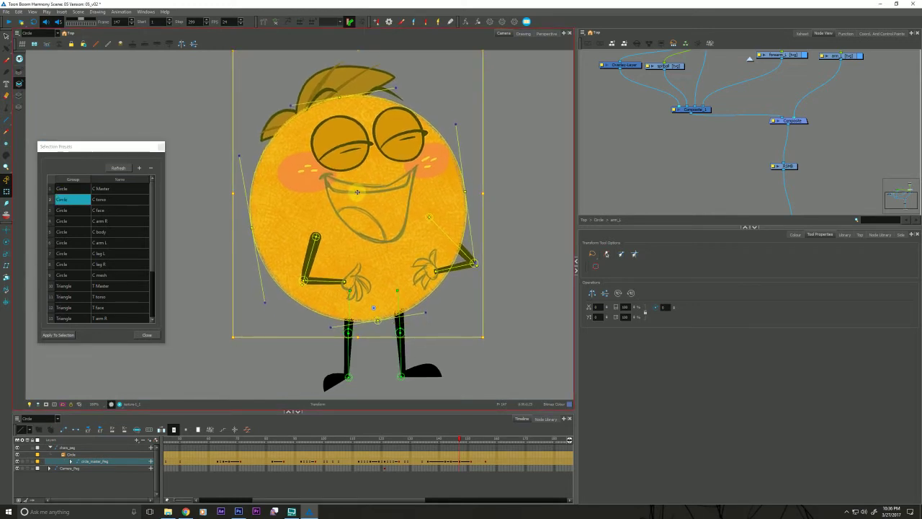
{"action": "left_click_drag", "start_coordinate": [226, 338], "coordinate": [226, 344]}
{"action": "key", "text": "ctrl+z"}
{"action": "key", "text": "ctrl+z"}
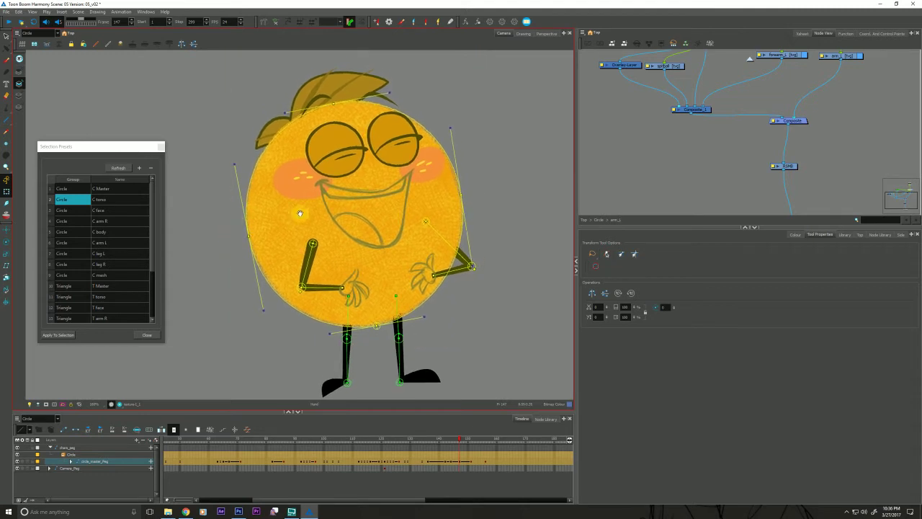
{"action": "left_click_drag", "start_coordinate": [353, 201], "coordinate": [353, 193]}
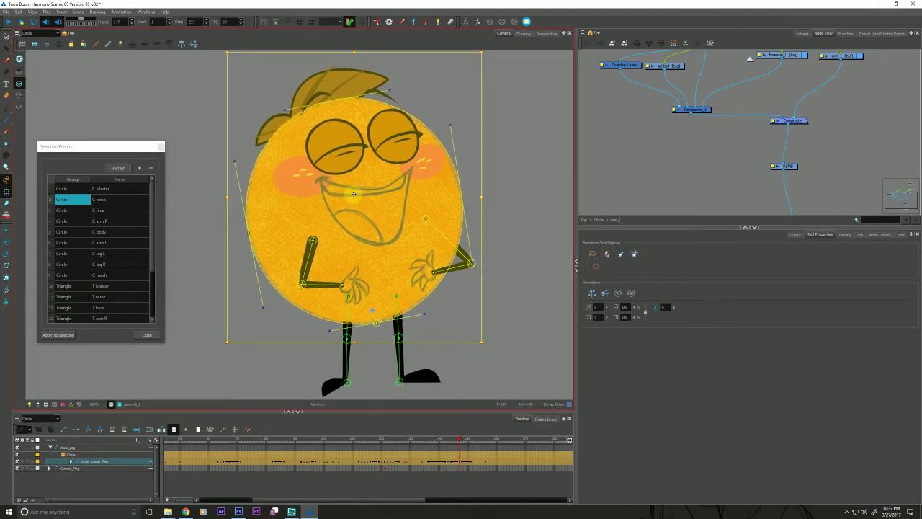
{"action": "key", "text": "alt+z"}
{"action": "scroll", "coordinate": [242, 339], "scroll_direction": "down", "scroll_amount": 1}
{"action": "key", "text": "shift+t"}
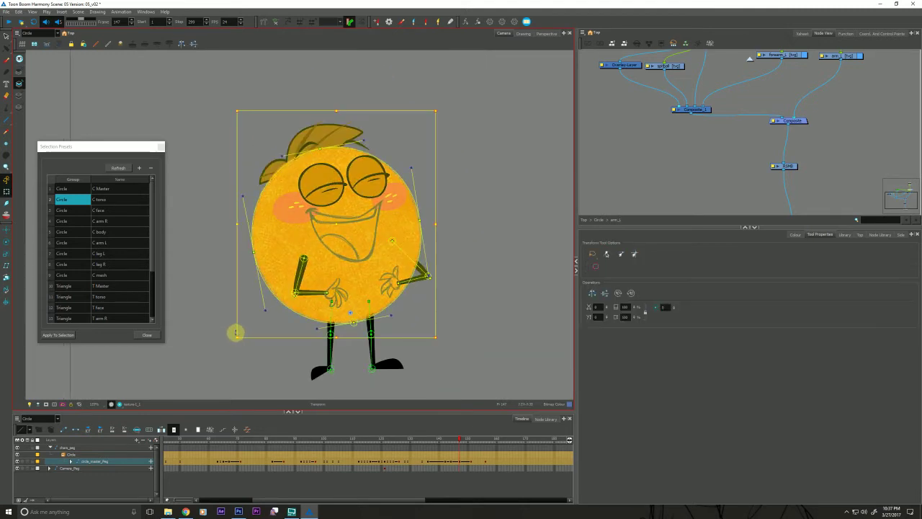
- Compare the raised torso at frame 147 with the pose at frame 156 by flipping through the frames
{"action": "key", "text": "comma"}
{"action": "key", "text": "comma"}
{"action": "key", "text": "comma"}
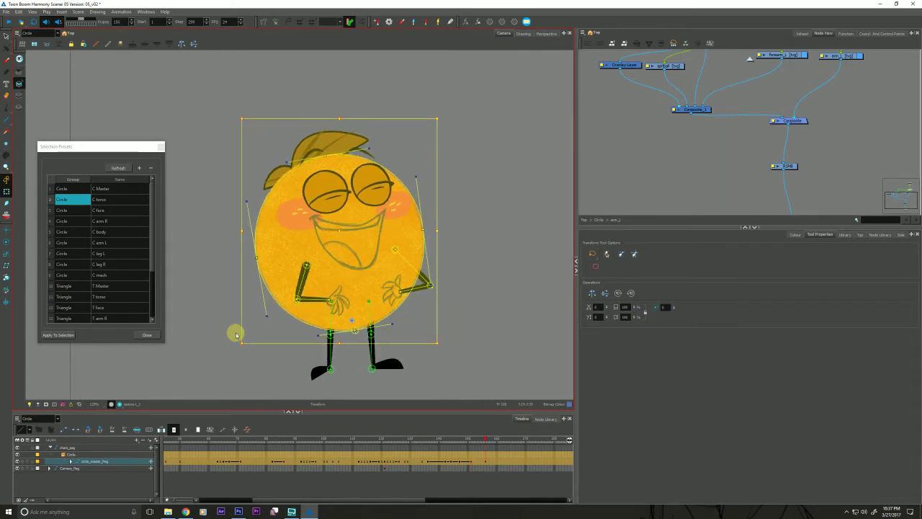
{"action": "key", "text": "period"}
{"action": "key", "text": "period"}
{"action": "key", "text": "period"}
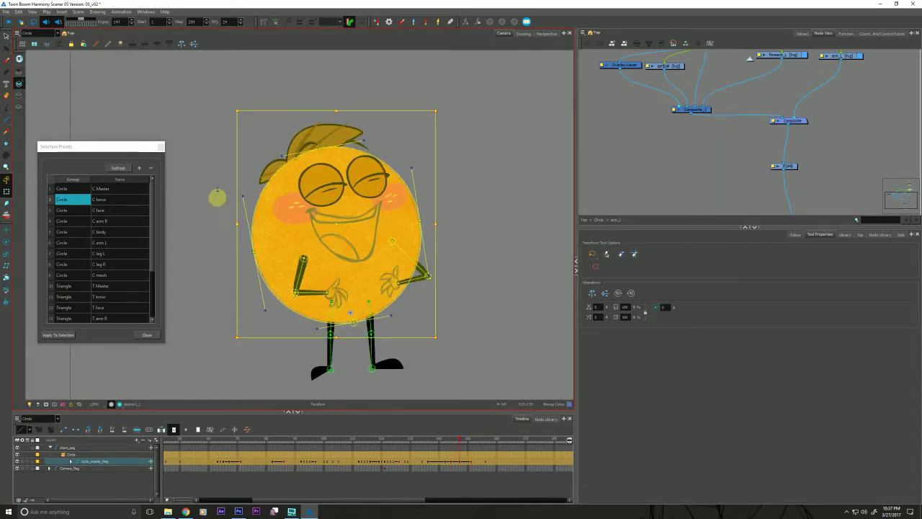
- Tilt the torso slightly at frame 147 and realign both legs beneath it
{"action": "left_click_drag", "start_coordinate": [229, 108], "coordinate": [227, 107]}
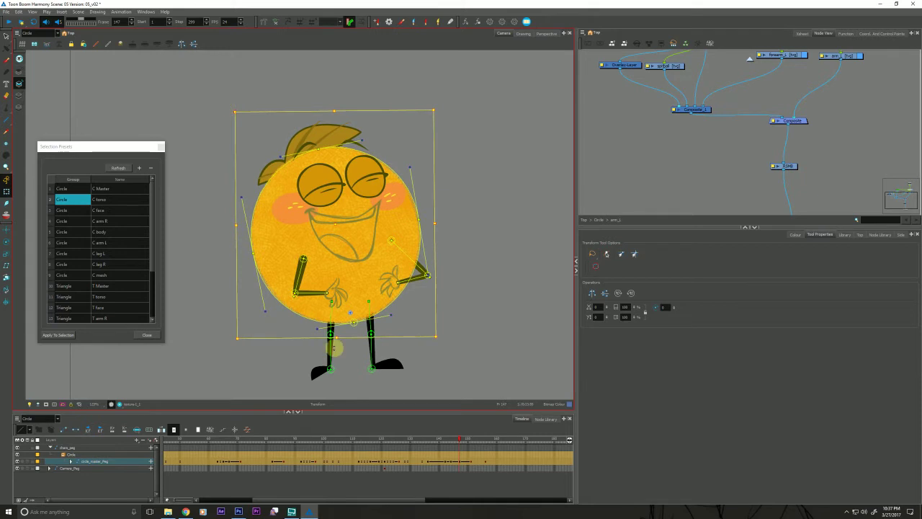
{"action": "left_click", "coordinate": [329, 347]}
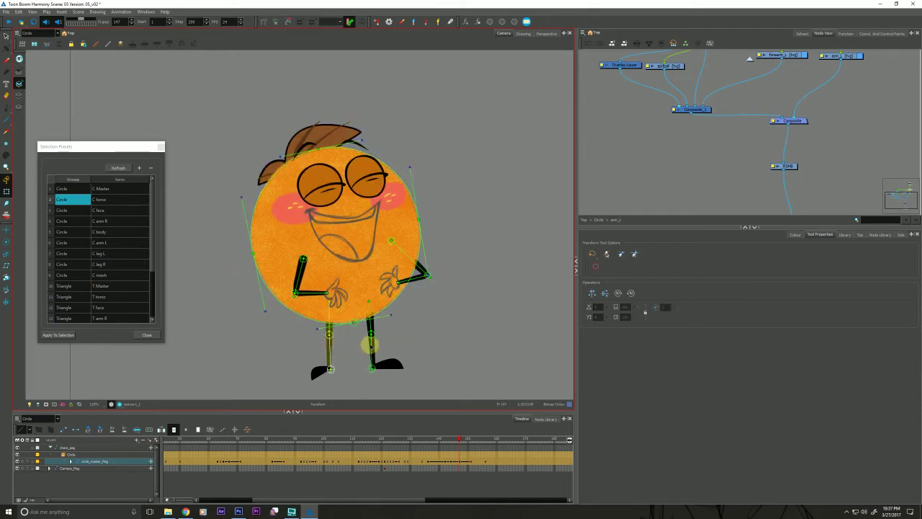
{"action": "left_click", "coordinate": [370, 345]}
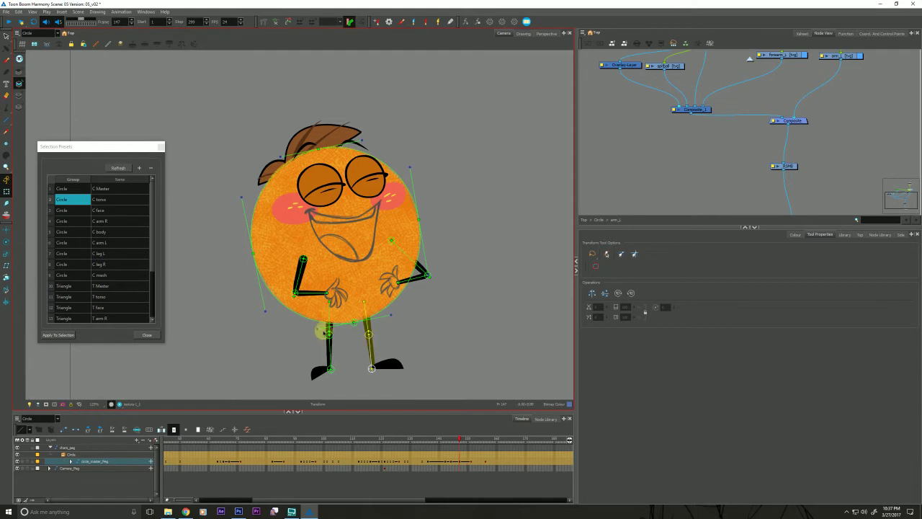
- Compare the tilted torso and legs at frame 147 with the pose at frame 151 by flipping through the frames
{"action": "key", "text": "."}
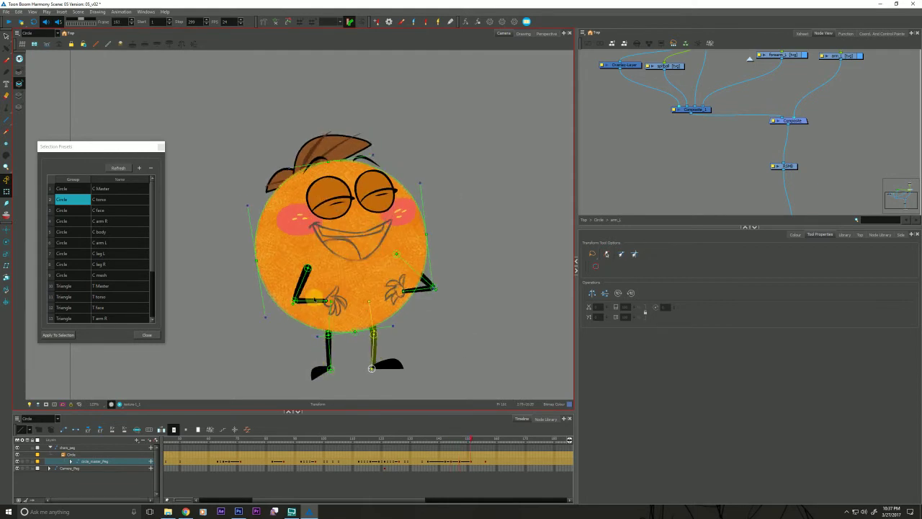
{"action": "key", "text": "."}
{"action": "key", "text": "."}
{"action": "key", "text": "."}
{"action": "key", "text": "."}
{"action": "key", "text": "."}
{"action": "key", "text": "semicolon"}
{"action": "key", "text": "semicolon"}
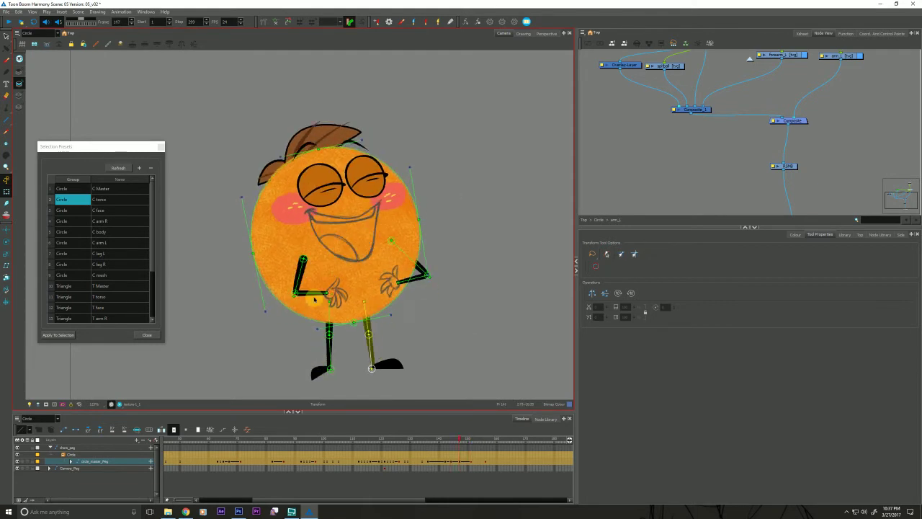
- Rotate both forearms slightly upward at frame 147 and check them against the bent-knee pose at frame 144
{"action": "key", "text": "."}
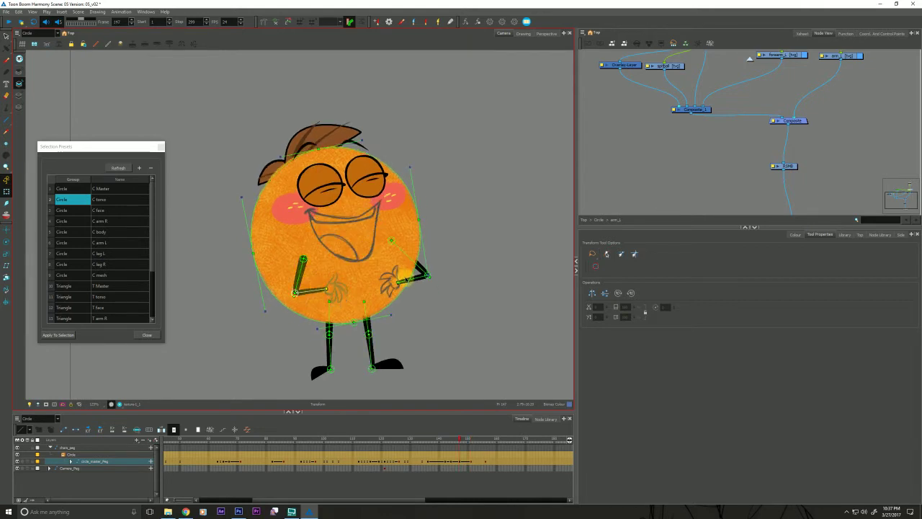
{"action": "left_click", "coordinate": [408, 280]}
{"action": "key", "text": "apostrophe"}
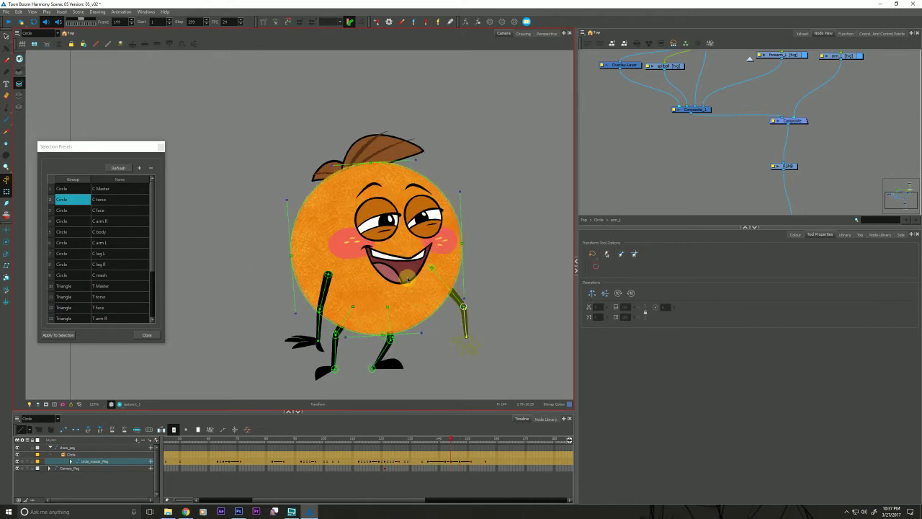
{"action": "key", "text": "semicolon"}
{"action": "key", "text": "semicolon"}
{"action": "key", "text": "semicolon"}
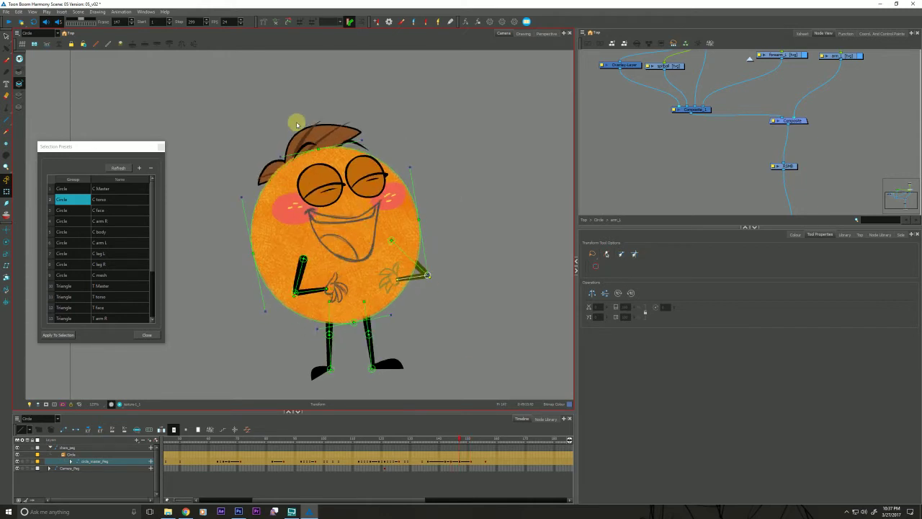
- Nudge the facial features slightly at frame 147 and compare the pose with the keyframes at frames 151 and 156
{"action": "left_click", "coordinate": [313, 174]}
{"action": "left_click_drag", "start_coordinate": [311, 174], "coordinate": [310, 173]}
{"action": "key", "text": "apostrophe"}
{"action": "key", "text": "semicolon"}
{"action": "key", "text": "apostrophe"}
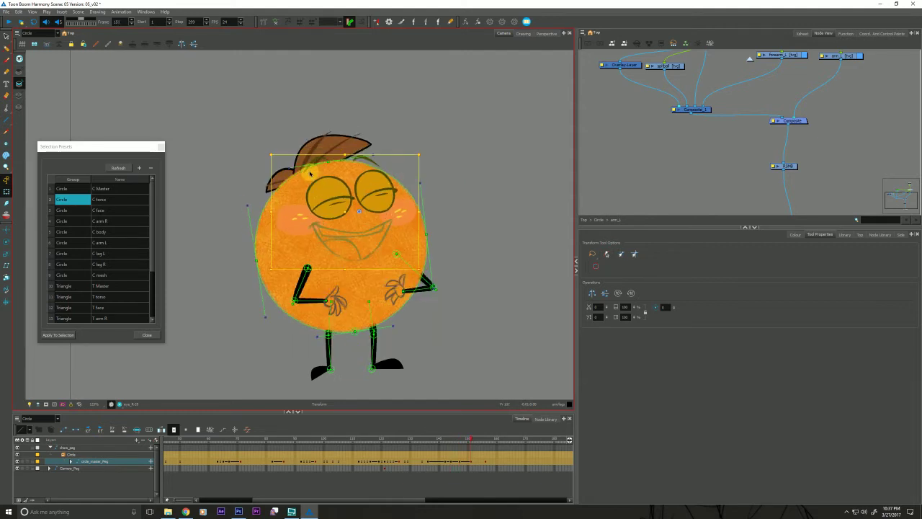
{"action": "key", "text": "semicolon"}
{"action": "key", "text": "semicolon"}
{"action": "key", "text": "semicolon"}
{"action": "key", "text": "semicolon"}
{"action": "key", "text": "apostrophe"}
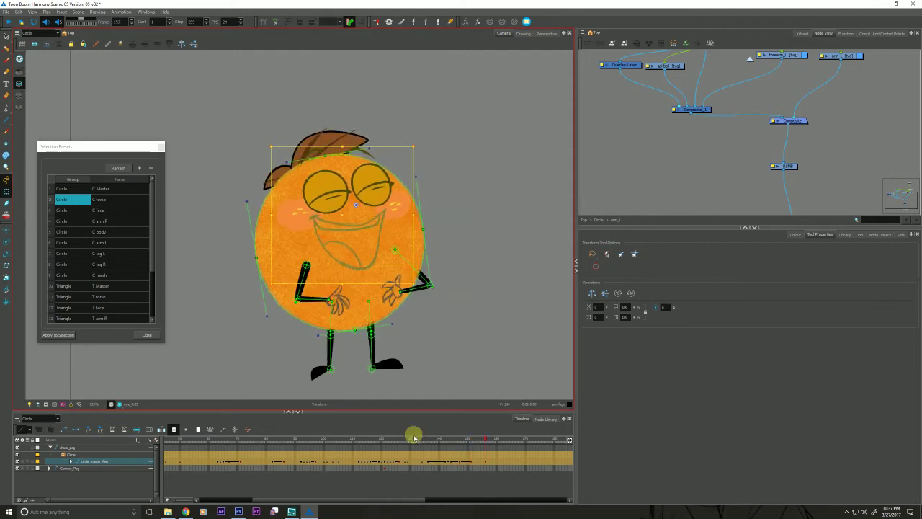
- Select the distorted left hand and inspect its drawing across frames 136 to 138
{"action": "mouse_move", "coordinate": [415, 437]}
{"action": "left_mouse_down"}
{"action": "mouse_move", "coordinate": [417, 446]}
{"action": "mouse_move", "coordinate": [426, 435]}
{"action": "mouse_move", "coordinate": [434, 440]}
{"action": "left_mouse_up"}
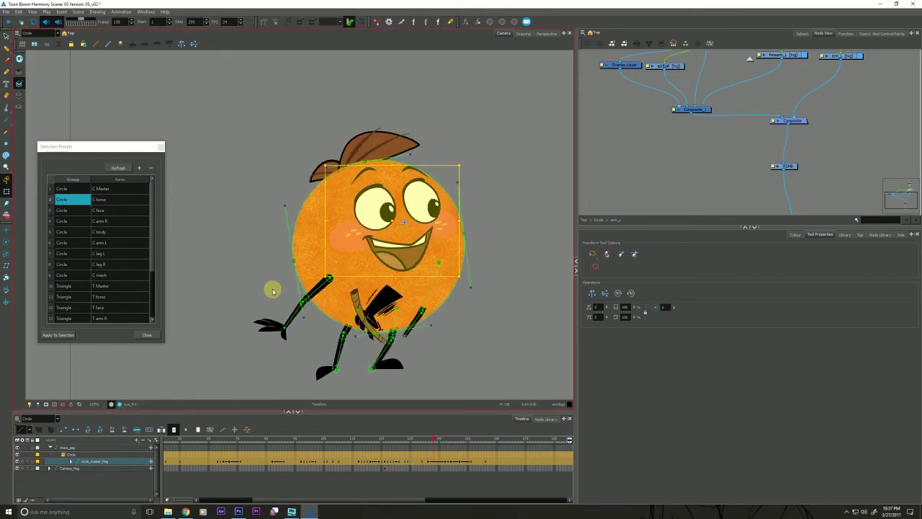
{"action": "left_click", "coordinate": [370, 306]}
{"action": "key", "text": "comma"}
{"action": "key", "text": "."}
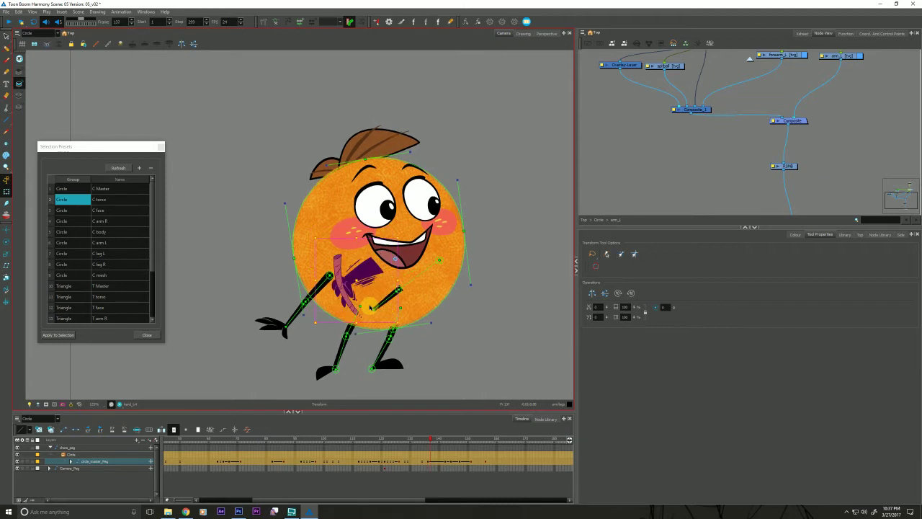
{"action": "key", "text": "."}
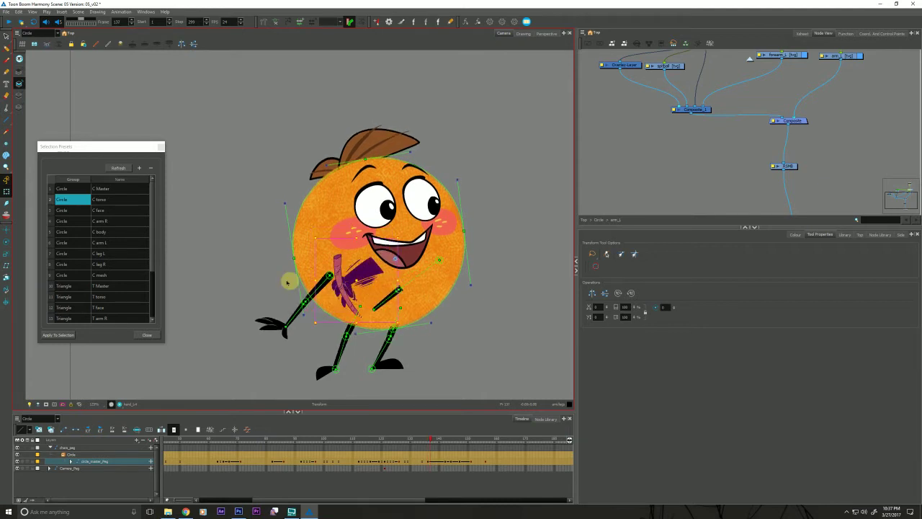
{"action": "key", "text": "comma"}
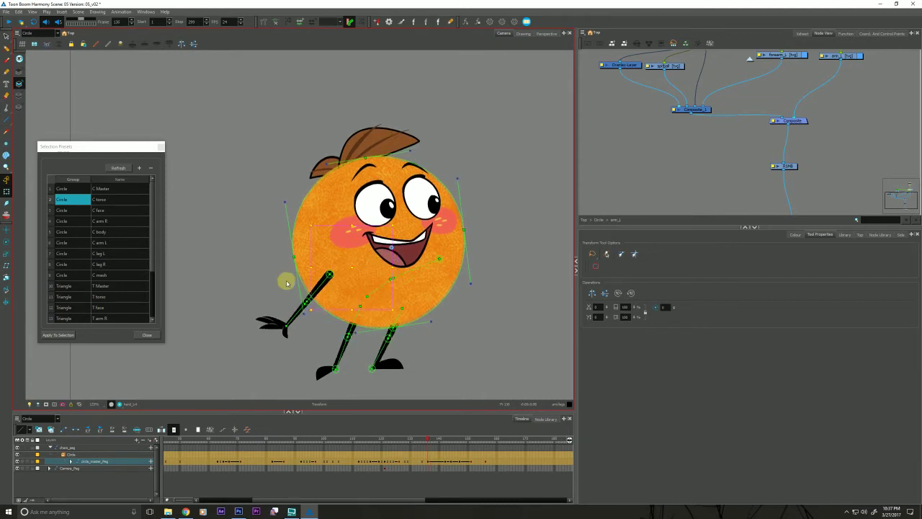
- Reveal the selected hand_L layer in the timeline, widen the layer list and expand the layer's parameters
{"action": "key", "text": "o"}
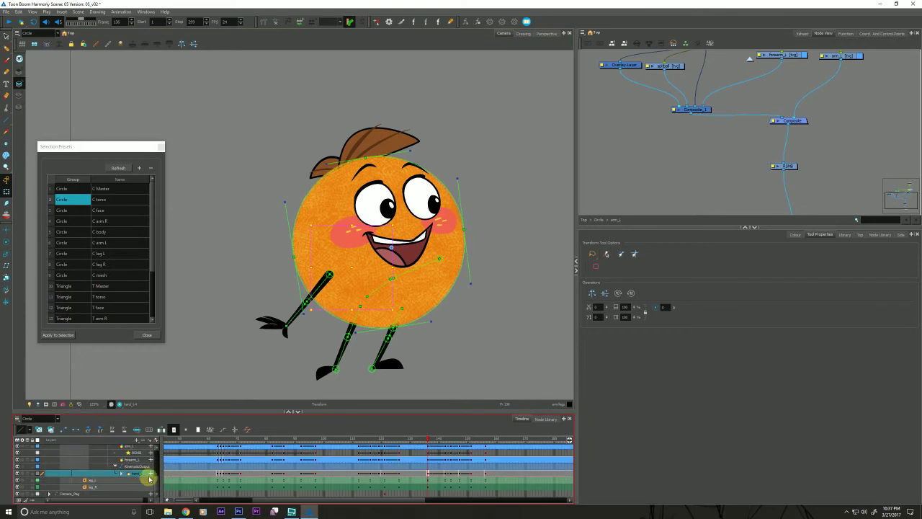
{"action": "left_click_drag", "start_coordinate": [150, 477], "coordinate": [209, 478]}
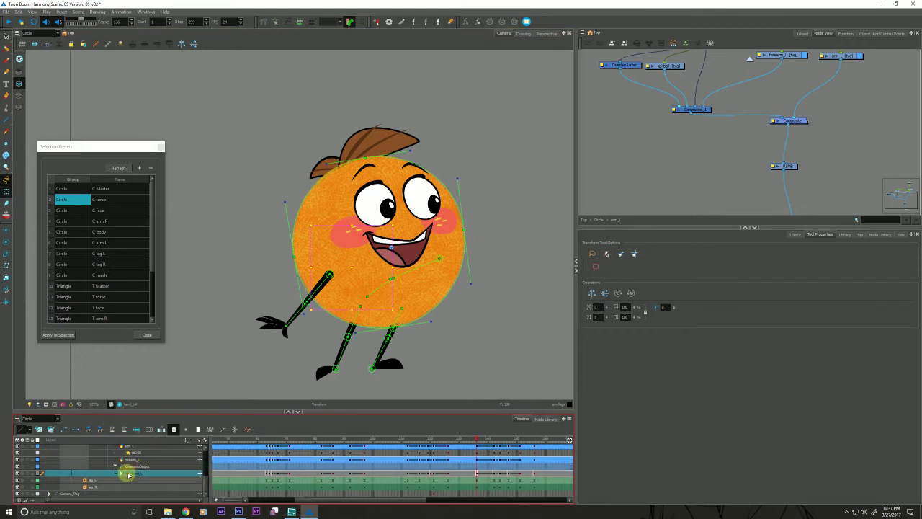
{"action": "left_click", "coordinate": [200, 472]}
{"action": "scroll", "coordinate": [406, 472], "scroll_direction": "down", "scroll_amount": 1}
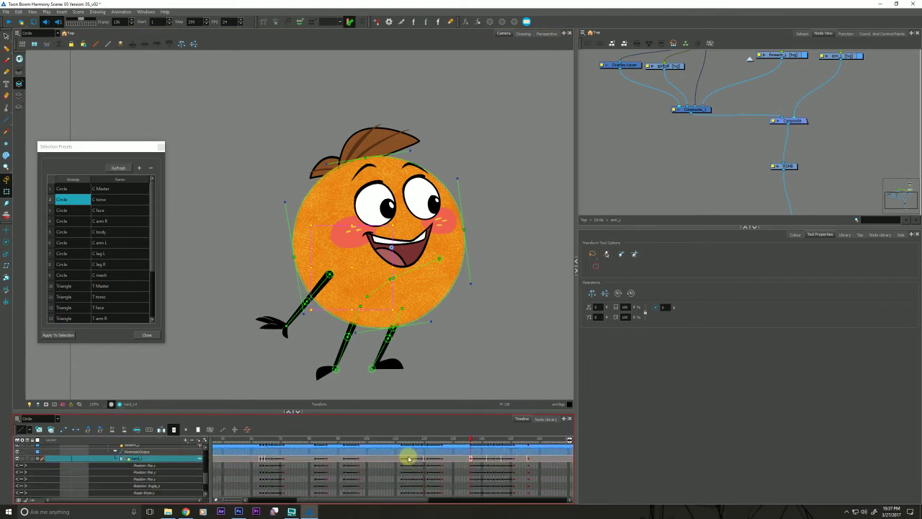
- Inspect hand_L's Pos y and Pos z keyframes at frame 136 against the hand's shape through frame 139
{"action": "left_click", "coordinate": [470, 473]}
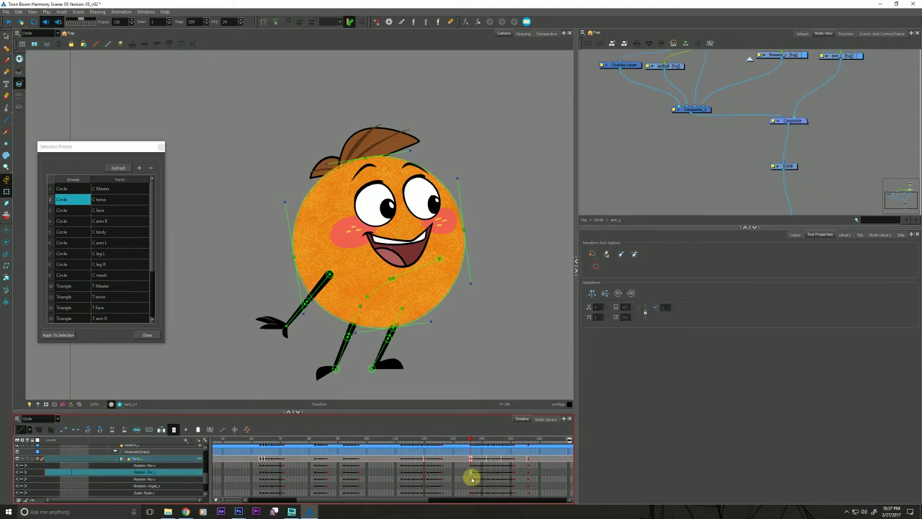
{"action": "left_click", "coordinate": [472, 479]}
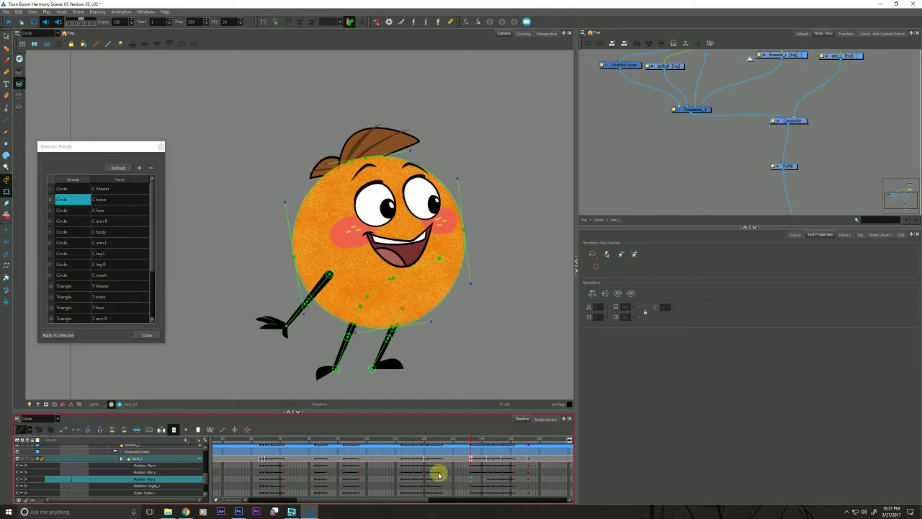
{"action": "key", "text": "period"}
{"action": "key", "text": "period"}
{"action": "key", "text": "period"}
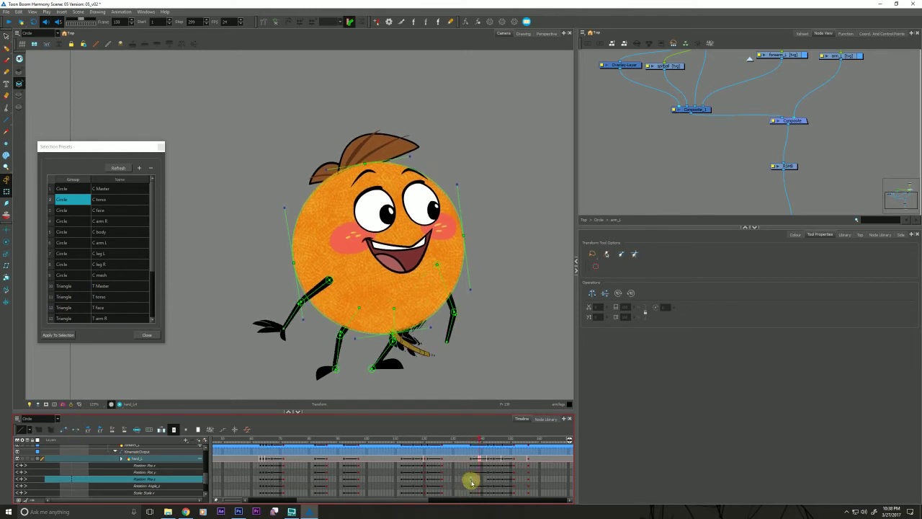
{"action": "left_click", "coordinate": [472, 479]}
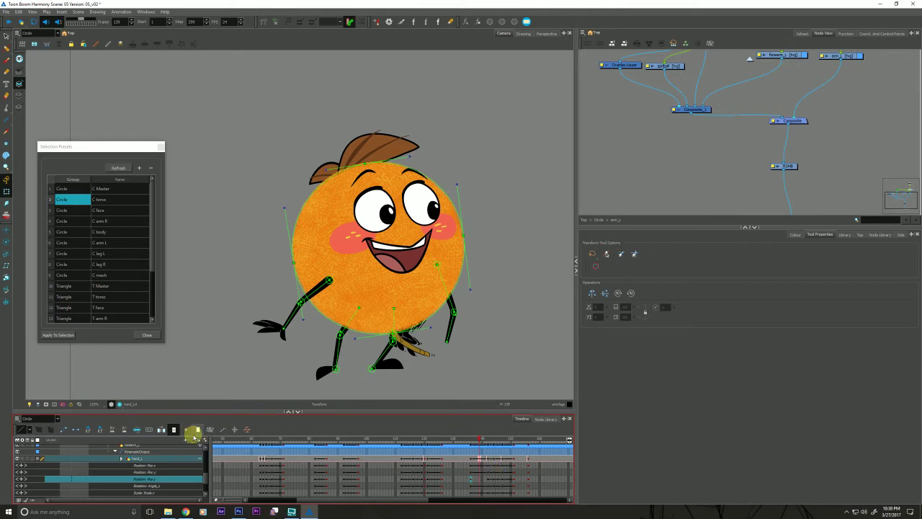
- Copy the undistorted hand_L keyframe from frame 142 to frame 136 and step through the frames to check the hand
{"action": "left_click", "coordinate": [198, 429]}
{"action": "left_click", "coordinate": [488, 458]}
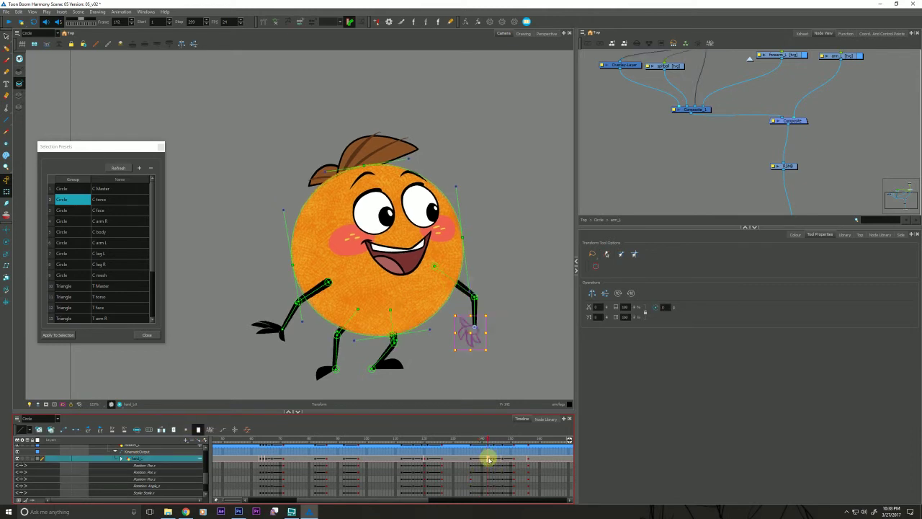
{"action": "left_click_drag", "start_coordinate": [487, 459], "coordinate": [470, 465]}
{"action": "key", "text": "period"}
{"action": "key", "text": "period"}
{"action": "key", "text": "period"}
{"action": "key", "text": "period"}
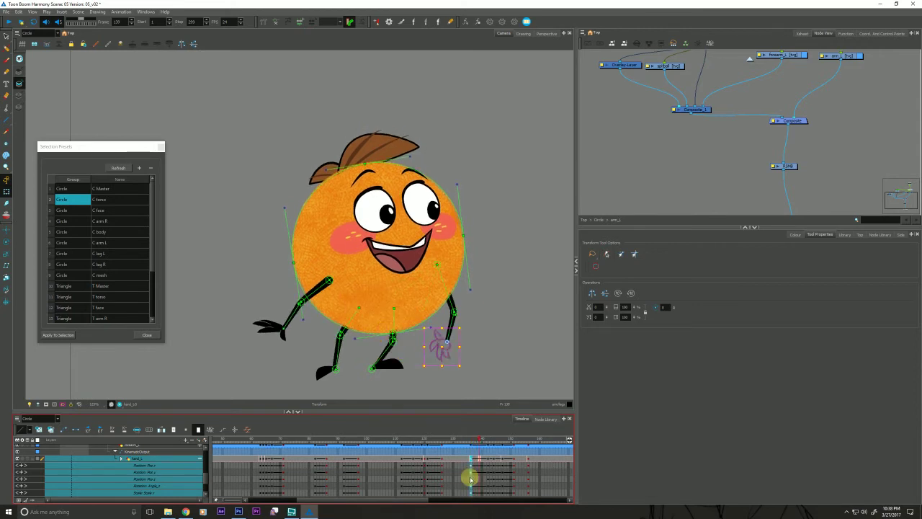
{"action": "key", "text": "period"}
{"action": "key", "text": "period"}
- Review the corrected left hand's motion by replaying and stepping between frames 136 and 141
{"action": "left_click", "coordinate": [471, 439]}
{"action": "key", "text": "shift+Return"}
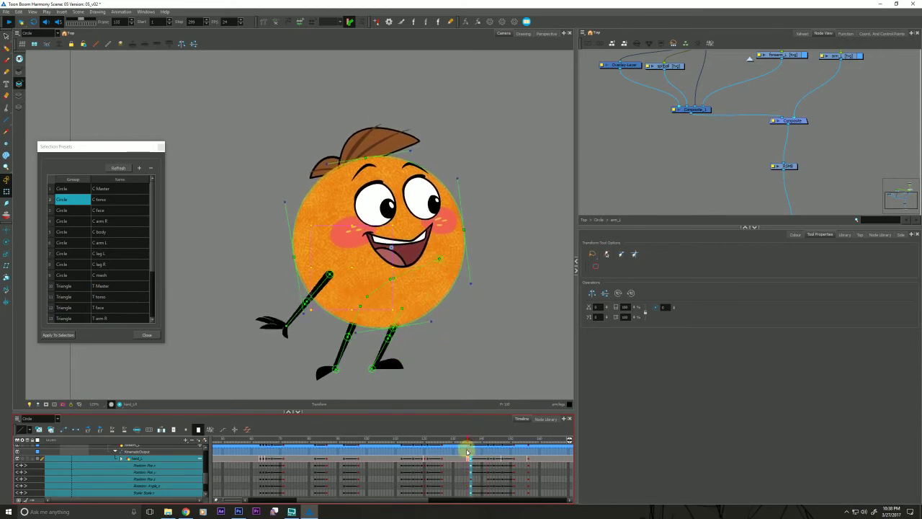
{"action": "left_click_drag", "start_coordinate": [469, 457], "coordinate": [472, 441]}
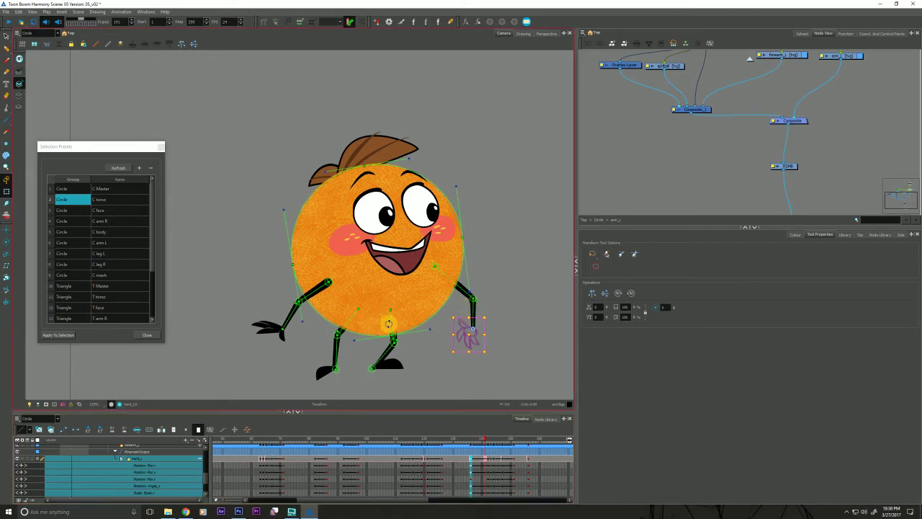
{"action": "key", "text": "comma"}
{"action": "key", "text": "comma"}
{"action": "key", "text": "comma"}
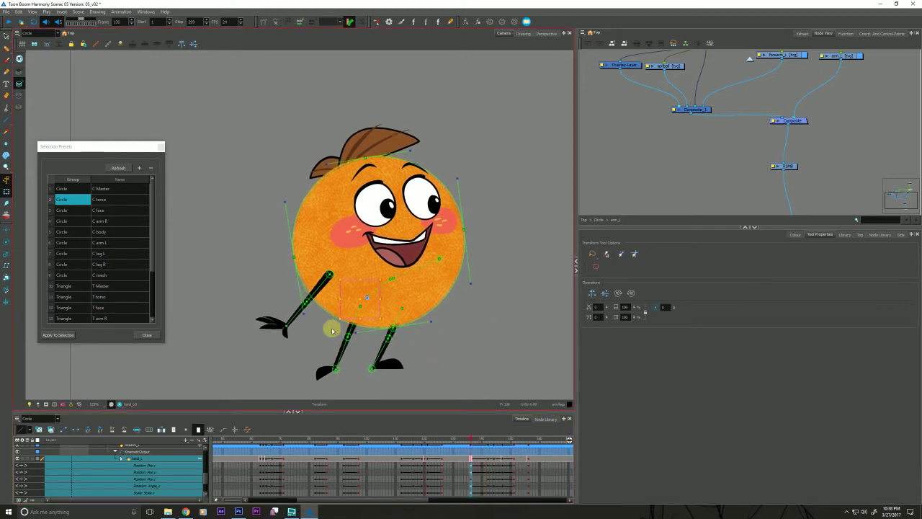
{"action": "key", "text": "period"}
{"action": "key", "text": "period"}
{"action": "key", "text": "period"}
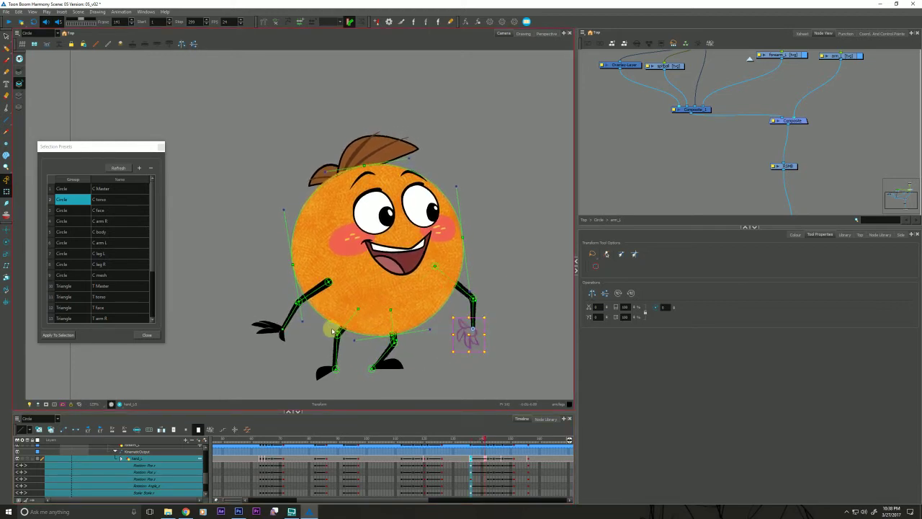
{"action": "key", "text": "comma"}
- Rotate the left forearm inward toward the body at frame 139 and check the arm's motion up to frame 144
{"action": "left_click", "coordinate": [608, 175]}
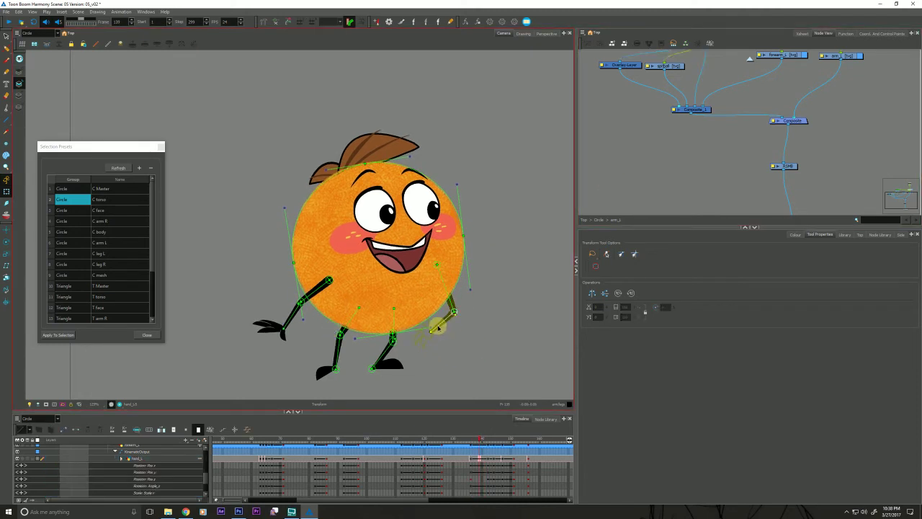
{"action": "key", "text": "comma"}
{"action": "key", "text": "period"}
{"action": "key", "text": "period"}
{"action": "key", "text": "period"}
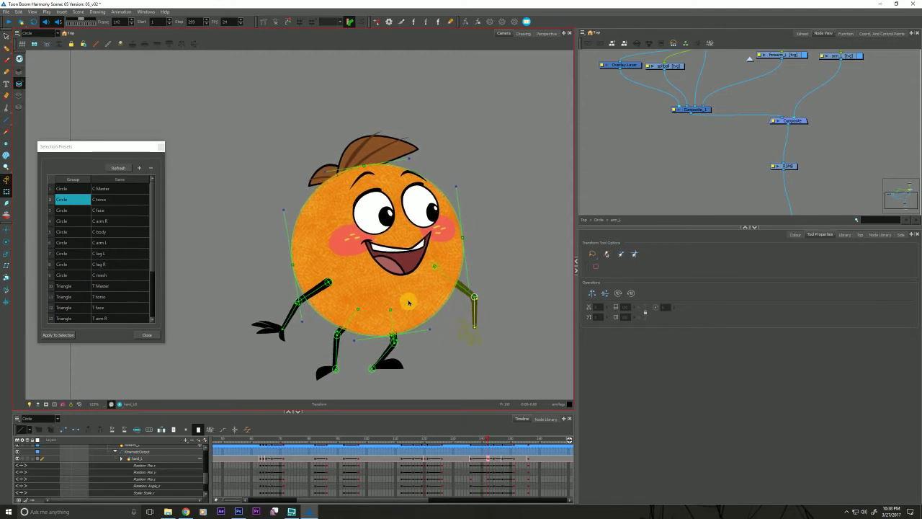
{"action": "key", "text": "period"}
{"action": "key", "text": "period"}
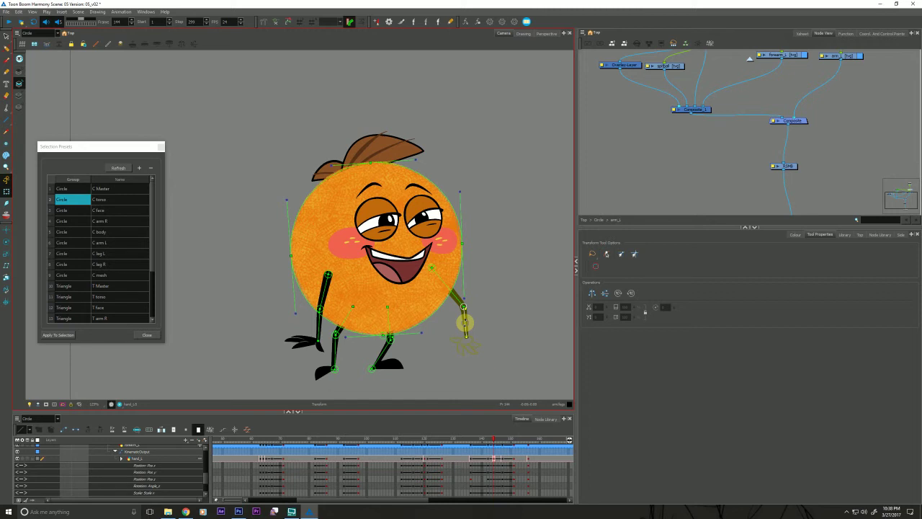
- Collapse the hand_L parameters and the arm_L_Peg layer, and select arm_L_Peg's keyframe at frame 142
{"action": "left_click", "coordinate": [200, 459]}
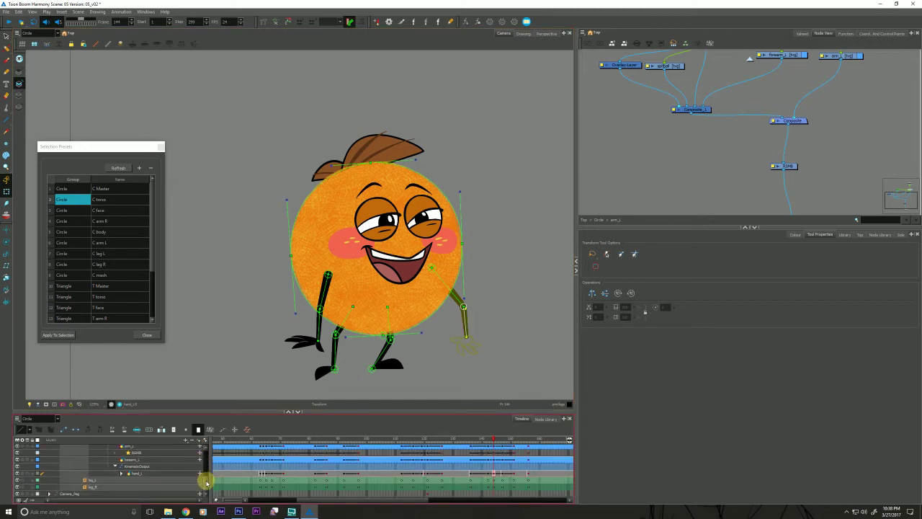
{"action": "scroll", "coordinate": [206, 481], "scroll_direction": "up", "scroll_amount": 3}
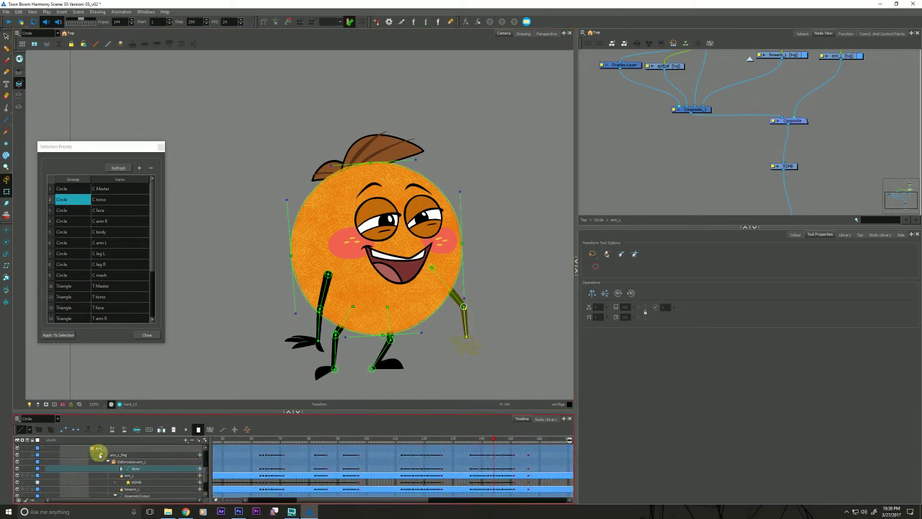
{"action": "left_click", "coordinate": [99, 453]}
{"action": "left_click", "coordinate": [487, 476]}
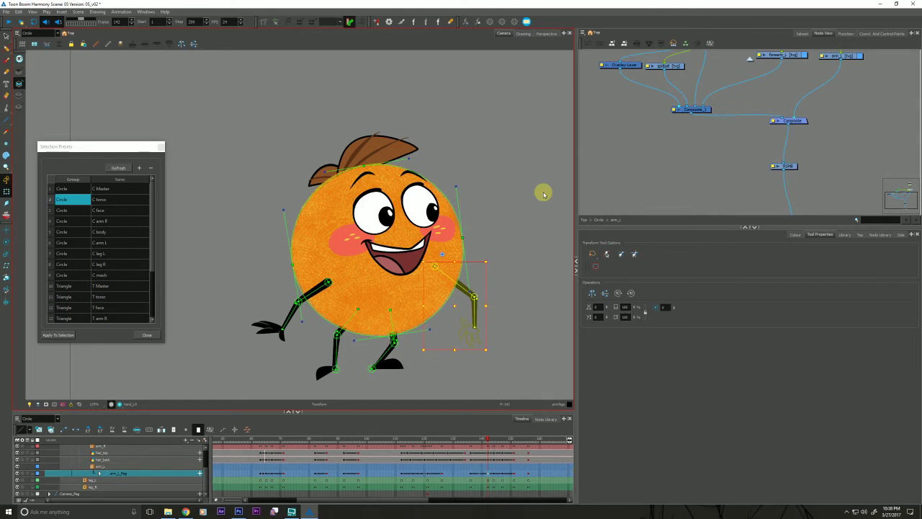
- Examine the left arm's swing by flipping back and forth through the frames around frame 142
{"action": "key", "text": "comma"}
{"action": "key", "text": "comma"}
{"action": "key", "text": "comma"}
{"action": "key", "text": "period"}
{"action": "key", "text": "period"}
{"action": "key", "text": "period"}
{"action": "key", "text": "period"}
{"action": "key", "text": "period"}
{"action": "key", "text": "period"}
{"action": "key", "text": "period"}
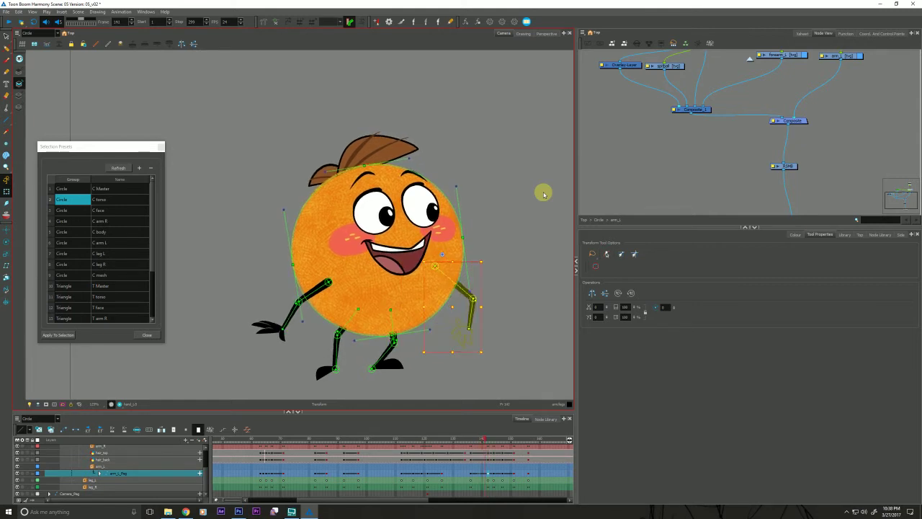
{"action": "key", "text": "comma"}
{"action": "key", "text": "period"}
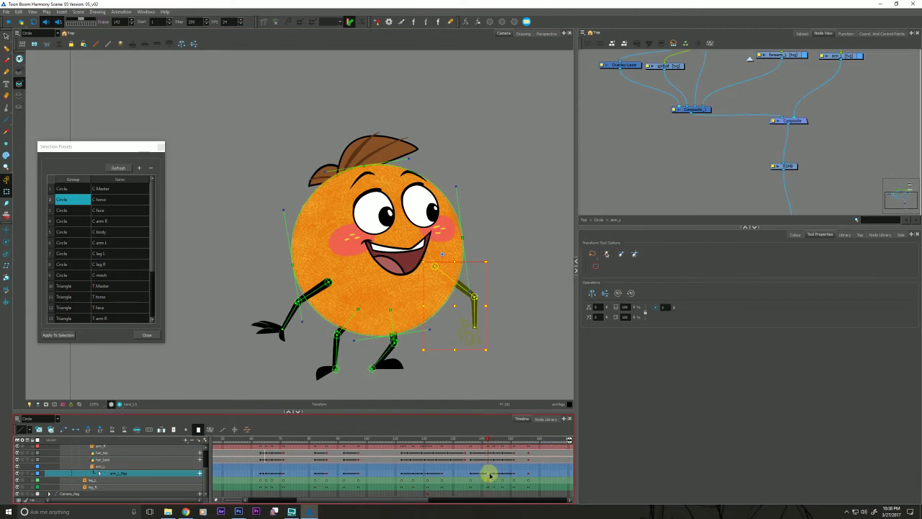
- Bring the left arm's pose on arm_L_Peg at frame 144 closer to its frame 142 pose and check the frames between
{"action": "left_click", "coordinate": [494, 475]}
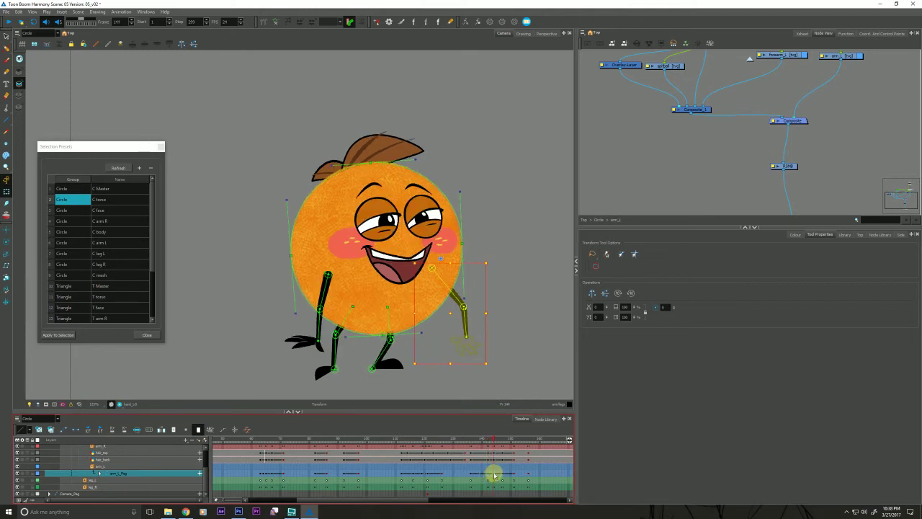
{"action": "left_click", "coordinate": [173, 429]}
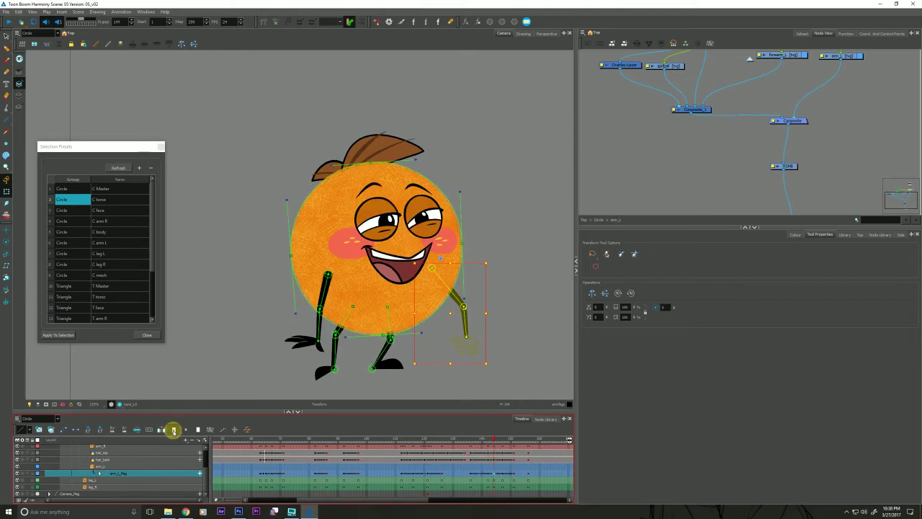
{"action": "left_click", "coordinate": [489, 474]}
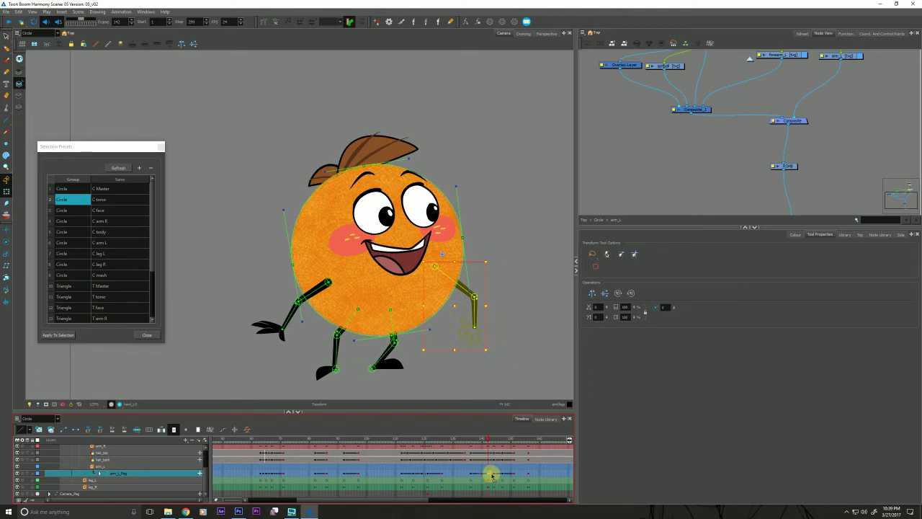
{"action": "left_click", "coordinate": [493, 475]}
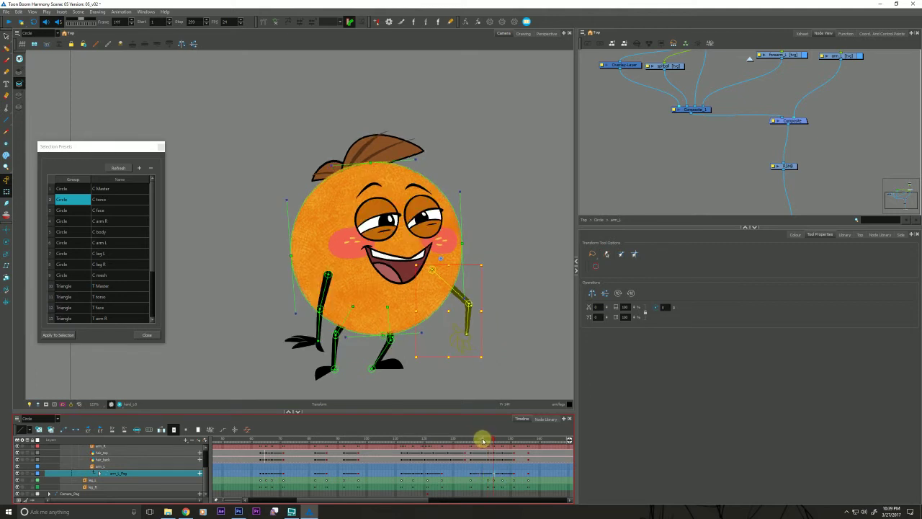
{"action": "mouse_move", "coordinate": [483, 440]}
{"action": "left_mouse_down"}
{"action": "mouse_move", "coordinate": [469, 437]}
{"action": "mouse_move", "coordinate": [484, 449]}
{"action": "left_mouse_up"}
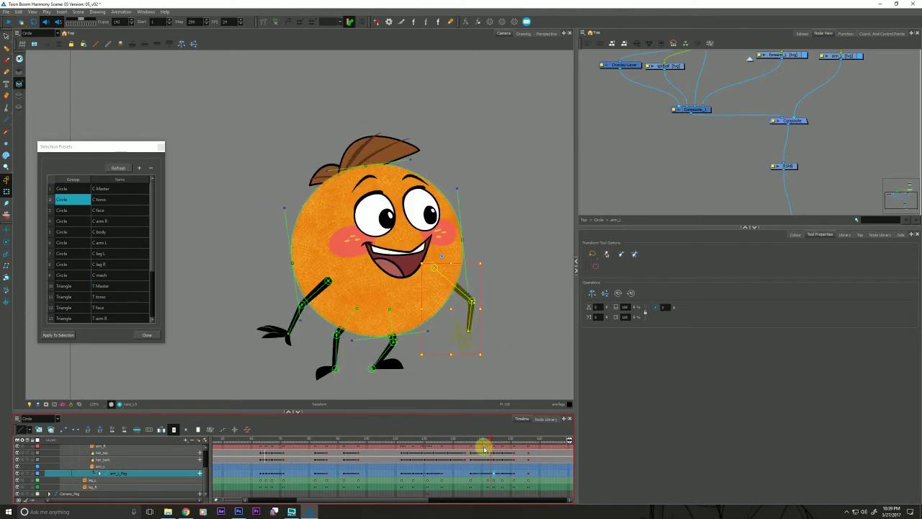
{"action": "key", "text": "."}
- Rotate the left forearm outward at frame 144 and turn the left hand to follow it
{"action": "left_click", "coordinate": [525, 306]}
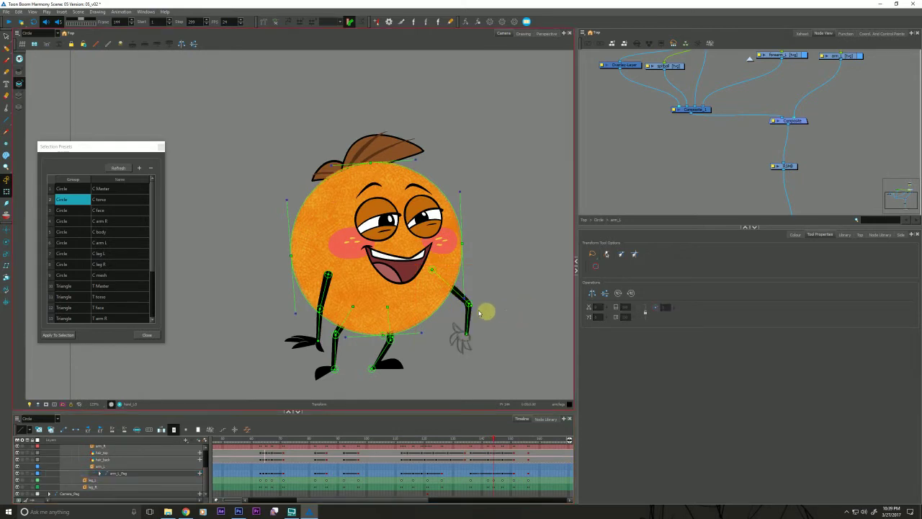
{"action": "left_click", "coordinate": [468, 319]}
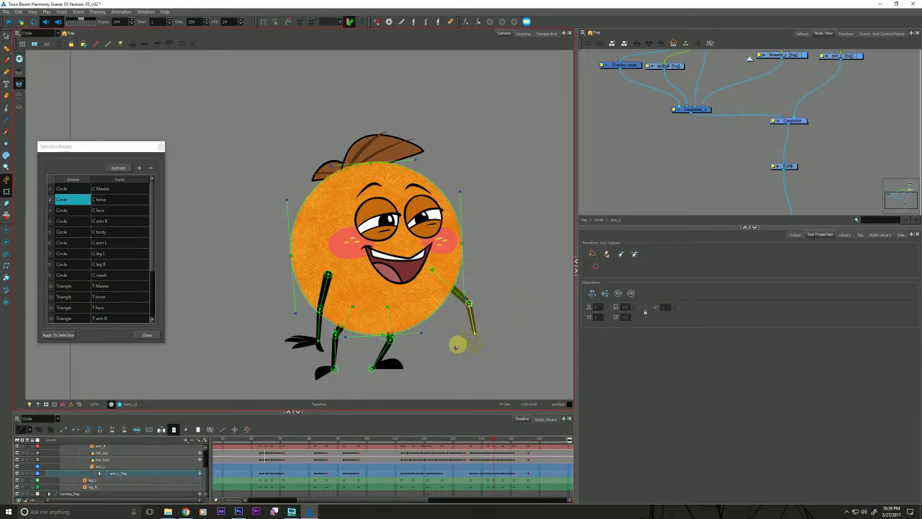
{"action": "left_click", "coordinate": [459, 344]}
{"action": "left_click_drag", "start_coordinate": [451, 358], "coordinate": [469, 368]}
- Try other hand_L drawing substitutions at frame 144 and return to the sketched open hand
{"action": "left_click", "coordinate": [843, 235]}
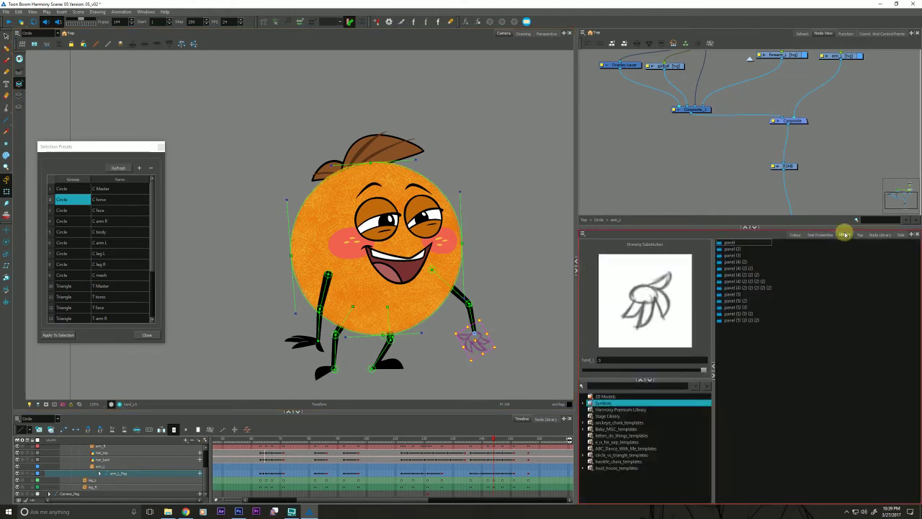
{"action": "key", "text": "bracketleft"}
{"action": "key", "text": "bracketleft"}
{"action": "key", "text": "bracketleft"}
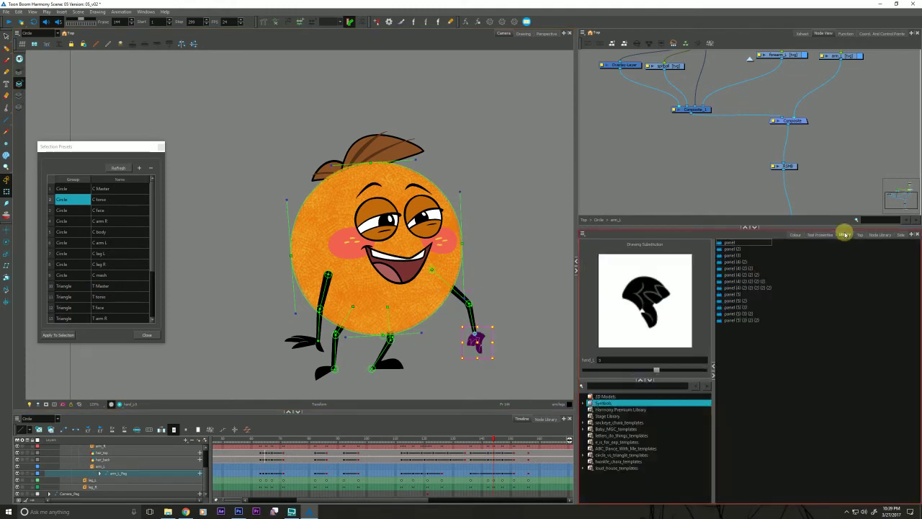
{"action": "key", "text": "bracketleft"}
{"action": "key", "text": "bracketright"}
{"action": "key", "text": "bracketright"}
{"action": "key", "text": "bracketright"}
{"action": "key", "text": "bracketright"}
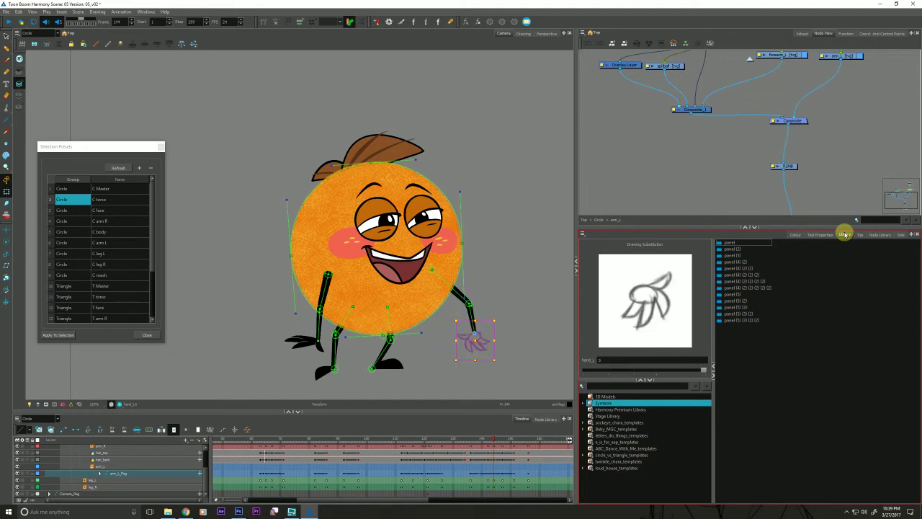
{"action": "left_click", "coordinate": [617, 181]}
- Play back the transition into the laughing pose from around frame 136 to review the left arm's swing
{"action": "left_click_drag", "start_coordinate": [482, 441], "coordinate": [475, 446]}
{"action": "key", "text": "shift+Return"}
{"action": "left_click", "coordinate": [472, 442]}
{"action": "key", "text": "shift+Return"}
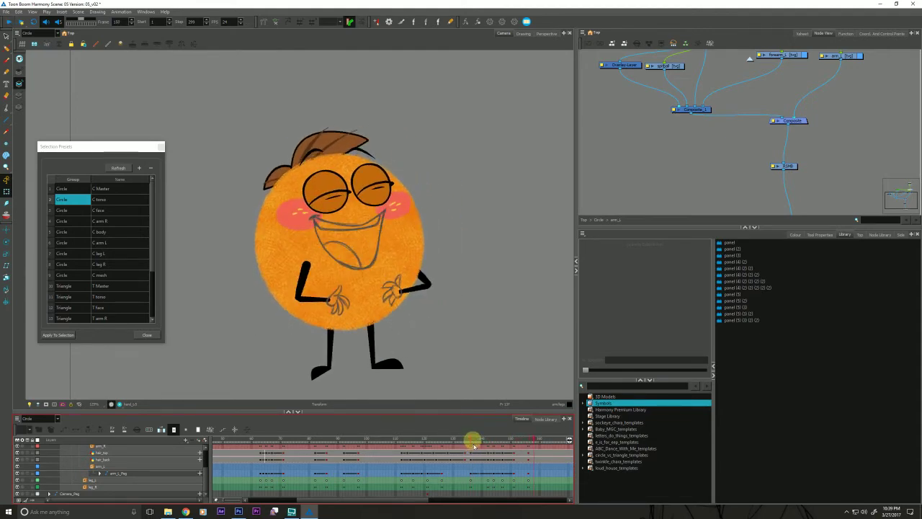
- Lengthen the ease out of arm_L_Peg's keyframe at frame 136 for multiple parameters, apply it, and replay the arm's motion
{"action": "left_click", "coordinate": [479, 474]}
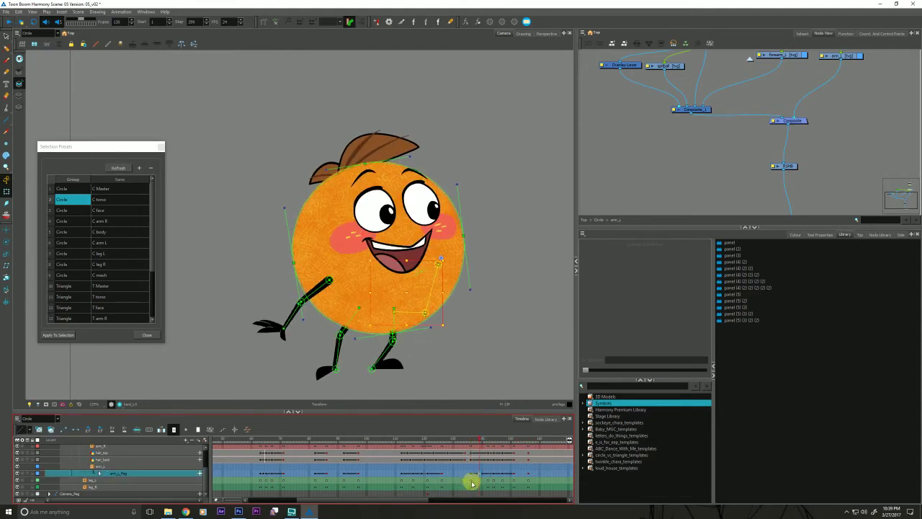
{"action": "left_click", "coordinate": [473, 472]}
{"action": "left_click", "coordinate": [469, 484]}
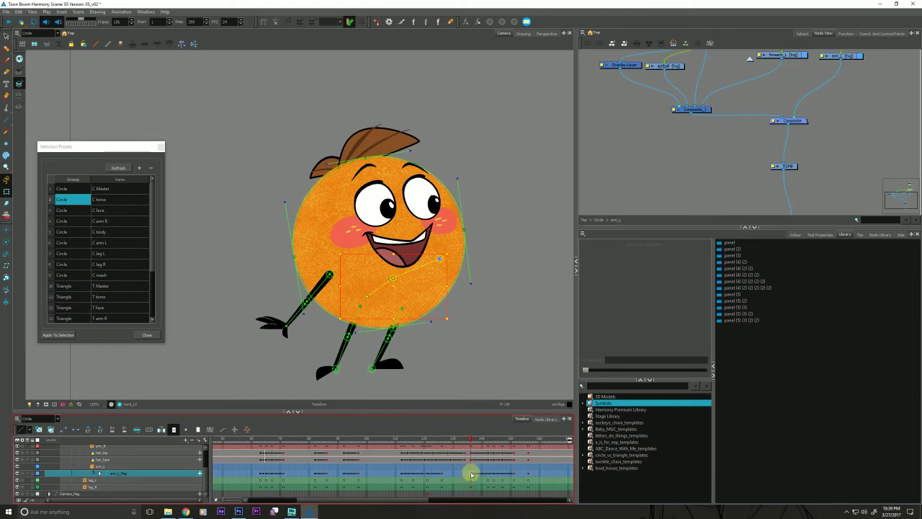
{"action": "left_click", "coordinate": [248, 430]}
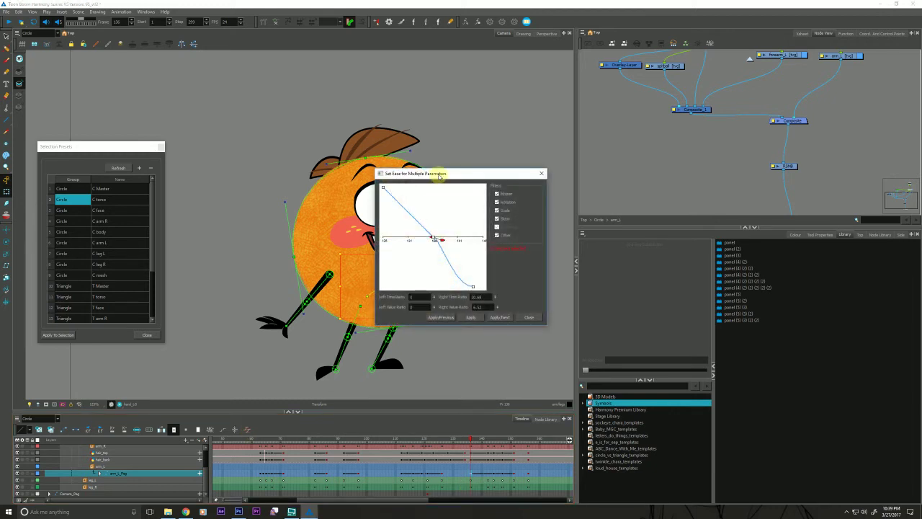
{"action": "left_click_drag", "start_coordinate": [428, 171], "coordinate": [214, 74]}
{"action": "left_click_drag", "start_coordinate": [227, 141], "coordinate": [249, 138]}
{"action": "left_click", "coordinate": [263, 218]}
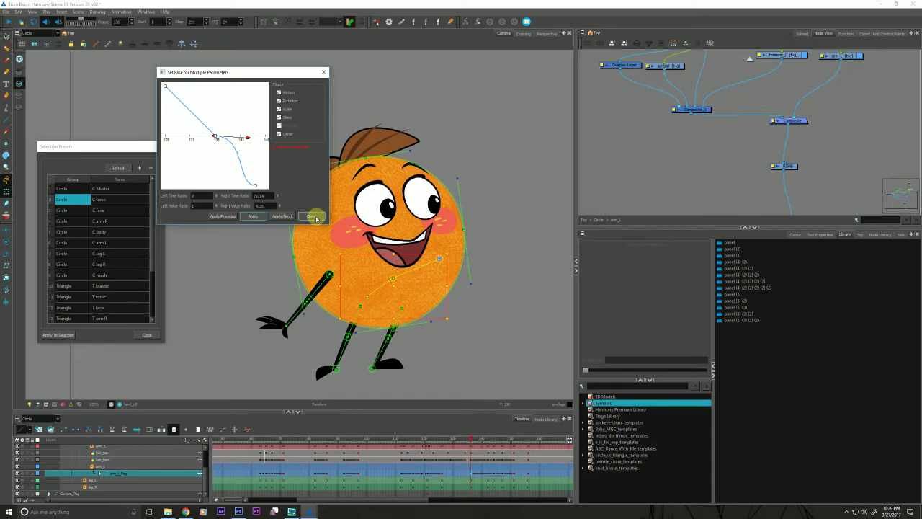
{"action": "left_click", "coordinate": [310, 216]}
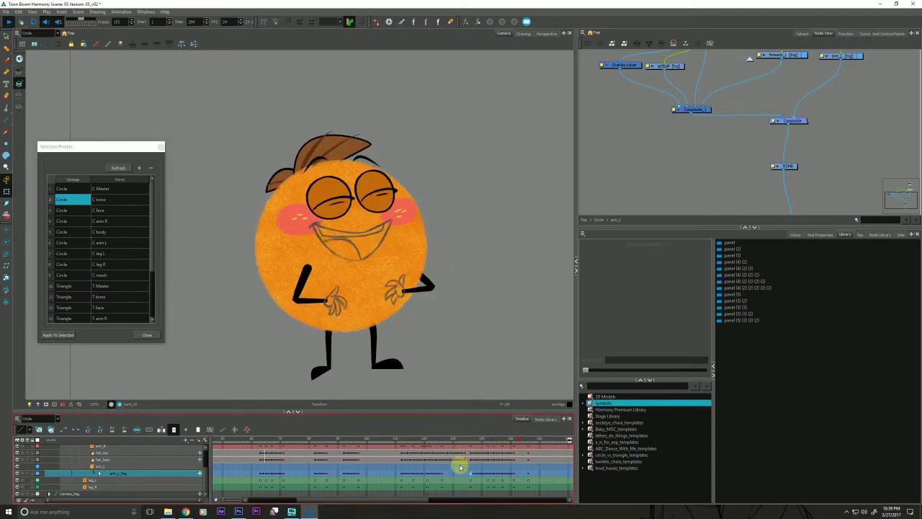
{"action": "left_click", "coordinate": [476, 439]}
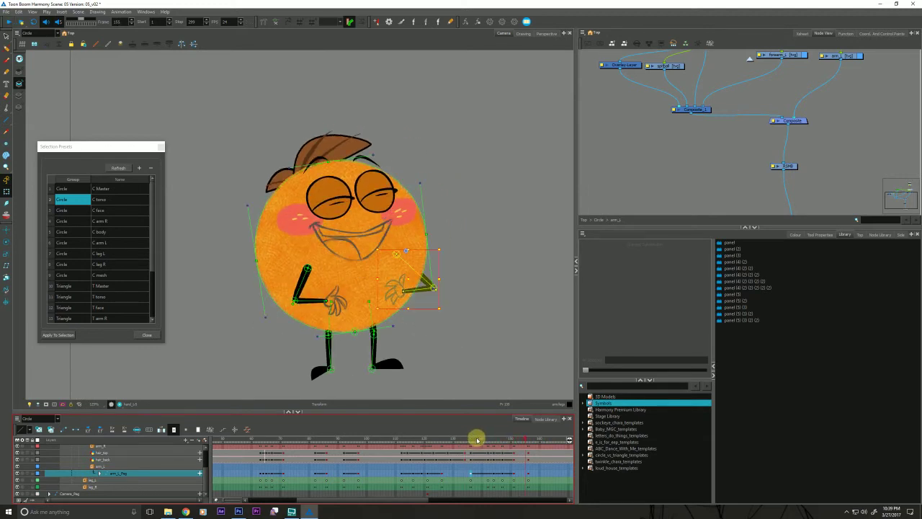
- Try posing the left arm at frame 141 with the elbow bent outward and the hand swung in under the body
{"action": "key", "text": "period"}
{"action": "key", "text": "period"}
{"action": "key", "text": "period"}
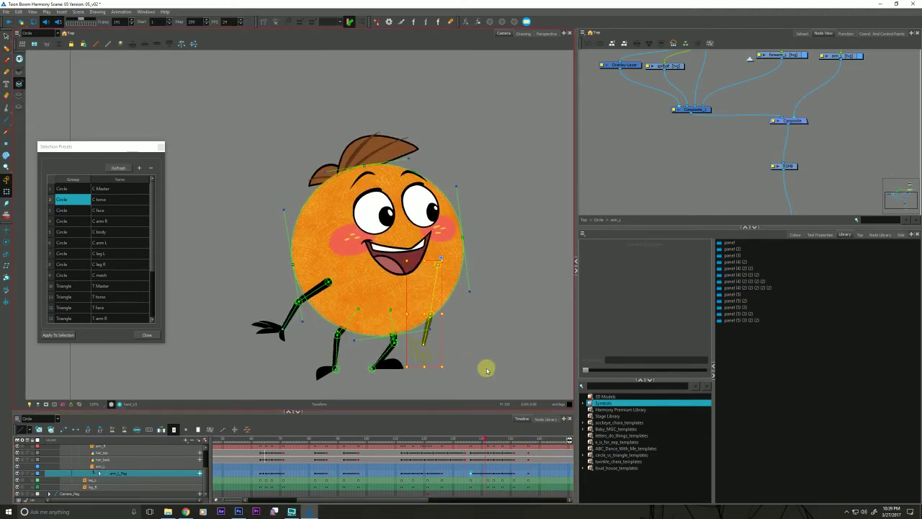
{"action": "left_click", "coordinate": [486, 368]}
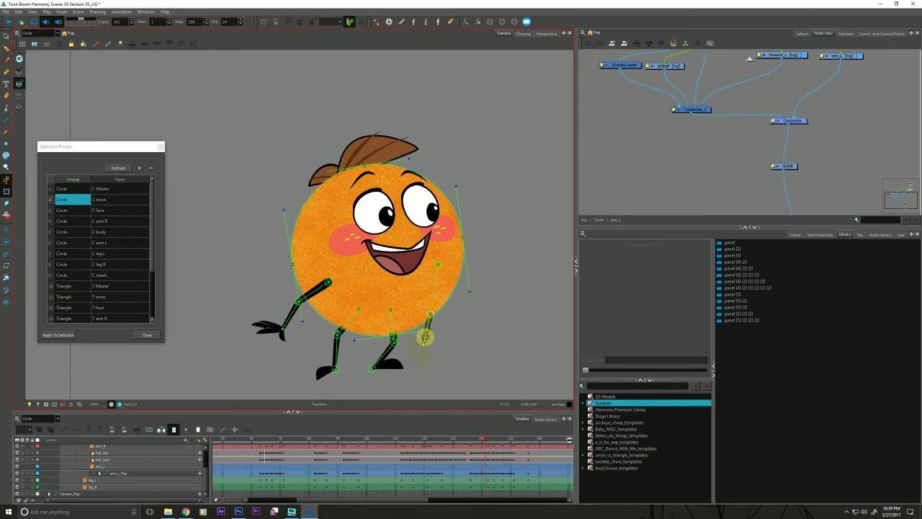
{"action": "mouse_move", "coordinate": [423, 338]}
{"action": "left_mouse_down"}
{"action": "mouse_move", "coordinate": [407, 320]}
{"action": "mouse_move", "coordinate": [434, 292]}
{"action": "mouse_move", "coordinate": [433, 330]}
{"action": "mouse_move", "coordinate": [395, 355]}
{"action": "mouse_move", "coordinate": [416, 340]}
{"action": "left_mouse_up"}
{"action": "left_click", "coordinate": [405, 353]}
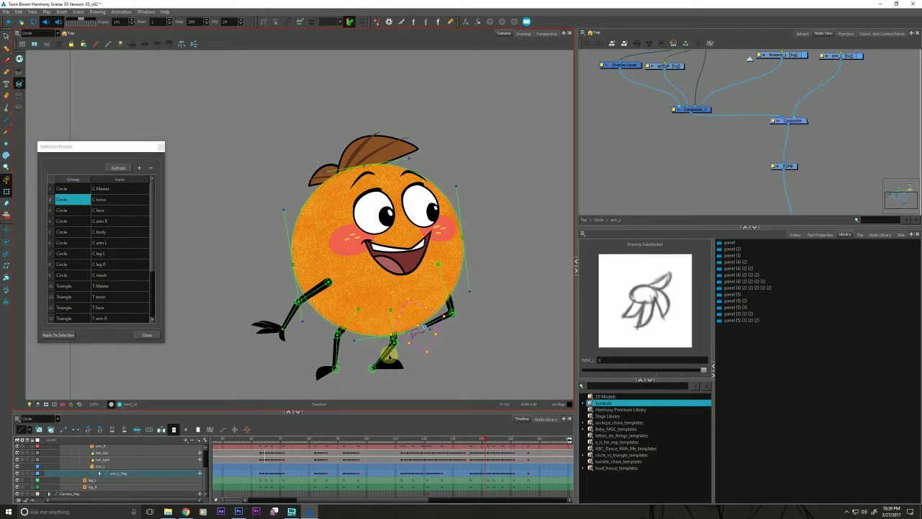
{"action": "key", "text": "period"}
{"action": "key", "text": "period"}
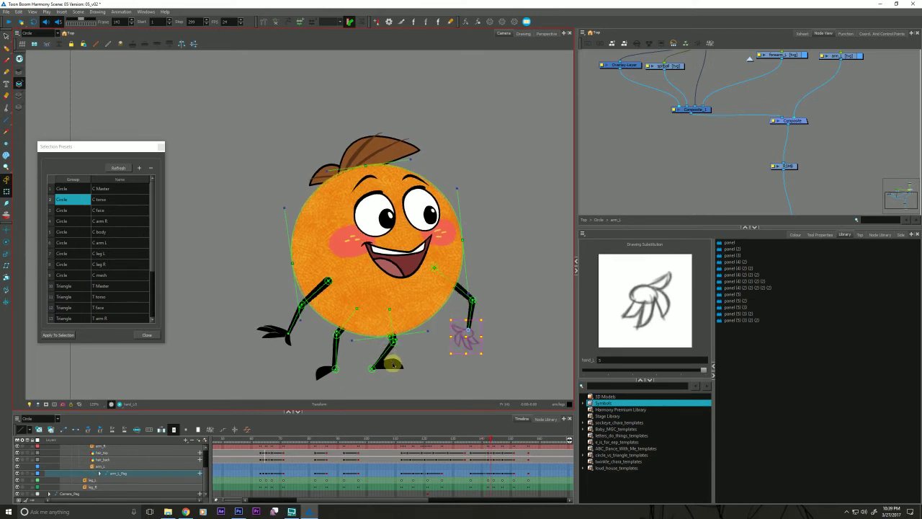
{"action": "key", "text": "comma"}
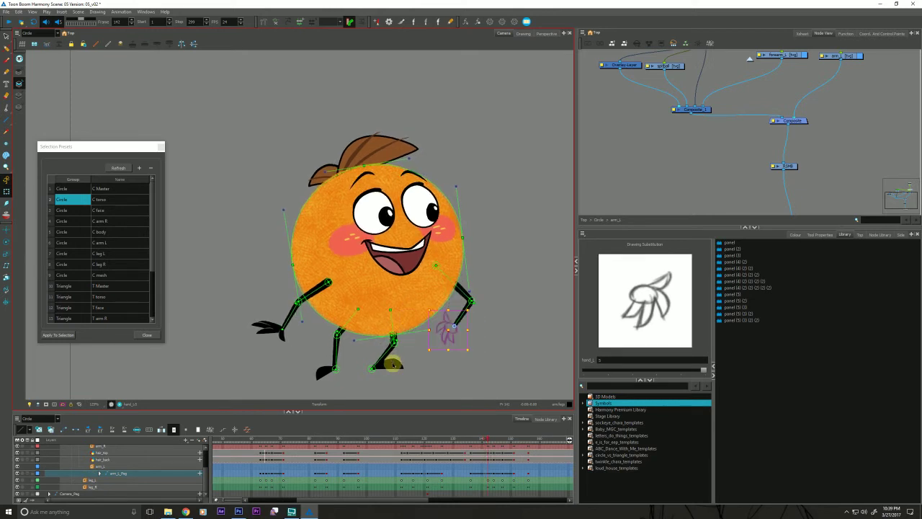
- Play back the laughing motion and step through the frames leading up to frame 142 to check the left arm's swing
{"action": "left_click", "coordinate": [476, 440]}
{"action": "key", "text": "Return"}
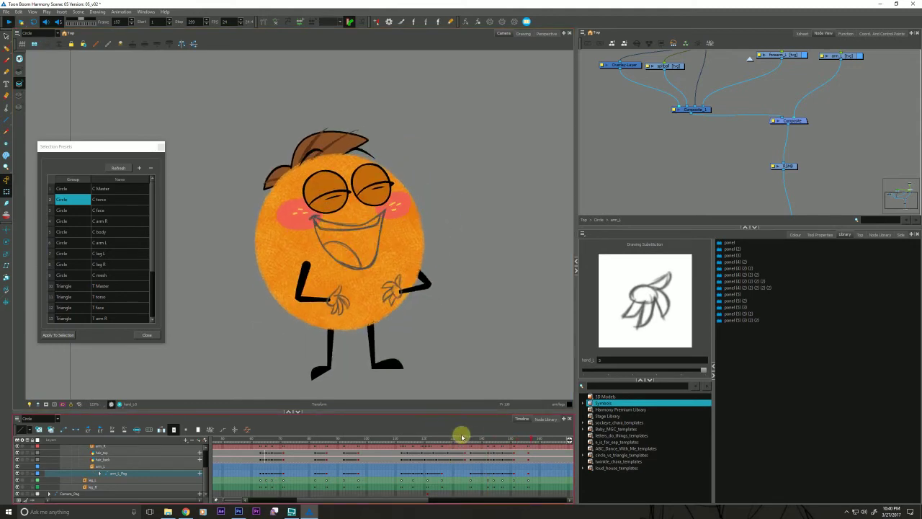
{"action": "left_click", "coordinate": [466, 440]}
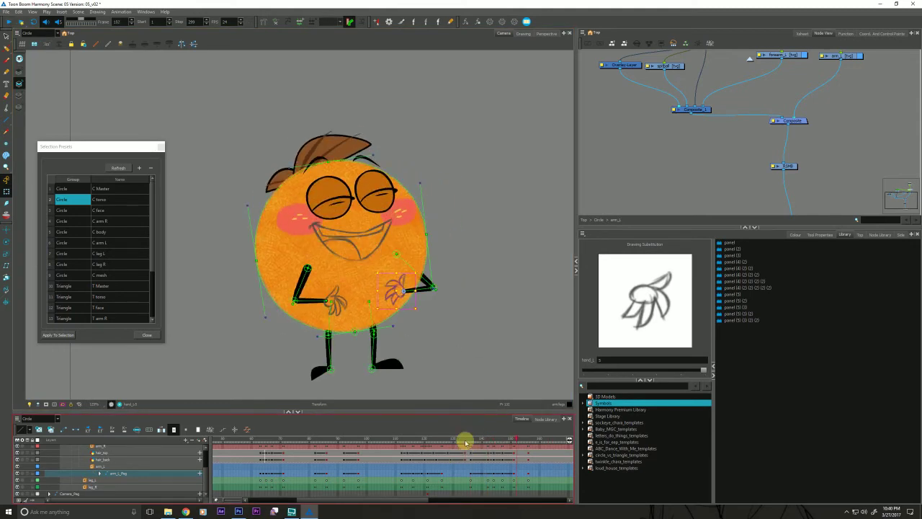
{"action": "left_click", "coordinate": [458, 440]}
{"action": "key", "text": "period"}
{"action": "key", "text": "period"}
{"action": "key", "text": "period"}
{"action": "key", "text": "period"}
{"action": "key", "text": "period"}
{"action": "key", "text": "period"}
{"action": "key", "text": "period"}
{"action": "key", "text": "period"}
{"action": "key", "text": "period"}
{"action": "key", "text": "period"}
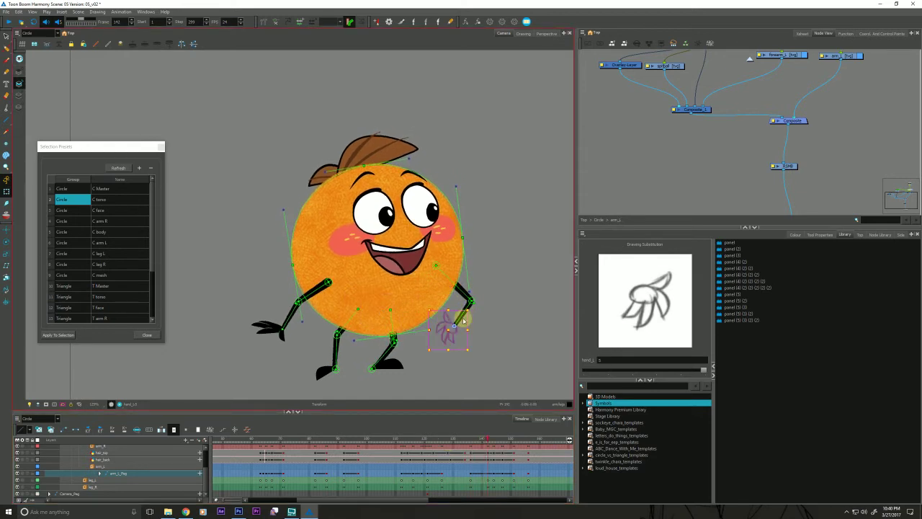
- Replay the motion and step through frames 141 to 147 to examine how the left hand travels toward the belly
{"action": "left_click", "coordinate": [459, 439]}
{"action": "key", "text": "shift+Return"}
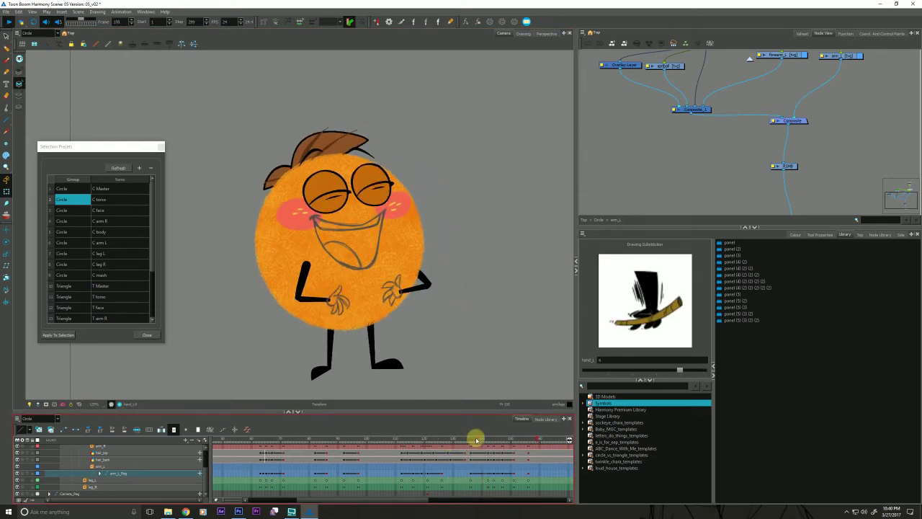
{"action": "left_click", "coordinate": [459, 439]}
{"action": "left_click_drag", "start_coordinate": [429, 437], "coordinate": [491, 444]}
{"action": "key", "text": "comma"}
{"action": "key", "text": "period"}
{"action": "key", "text": "period"}
{"action": "key", "text": "period"}
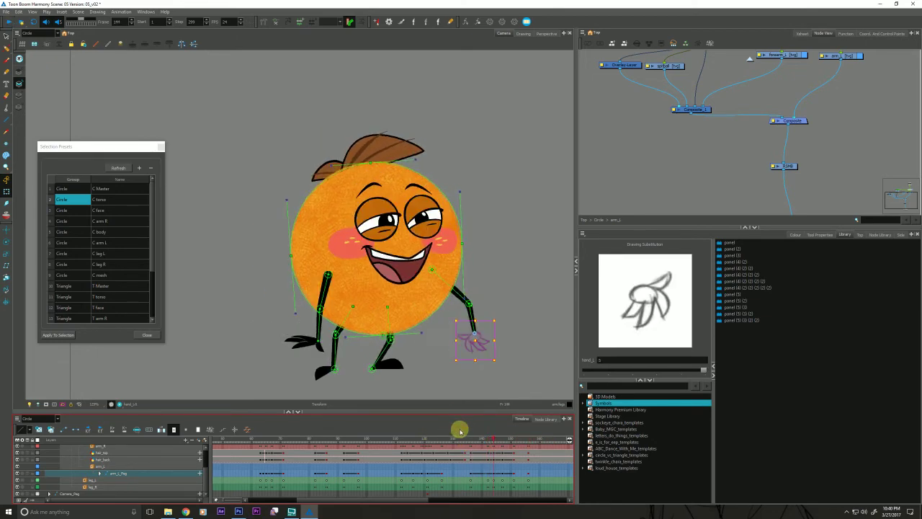
{"action": "key", "text": "period"}
{"action": "key", "text": "period"}
{"action": "key", "text": "period"}
{"action": "key", "text": "period"}
{"action": "key", "text": "period"}
{"action": "key", "text": "period"}
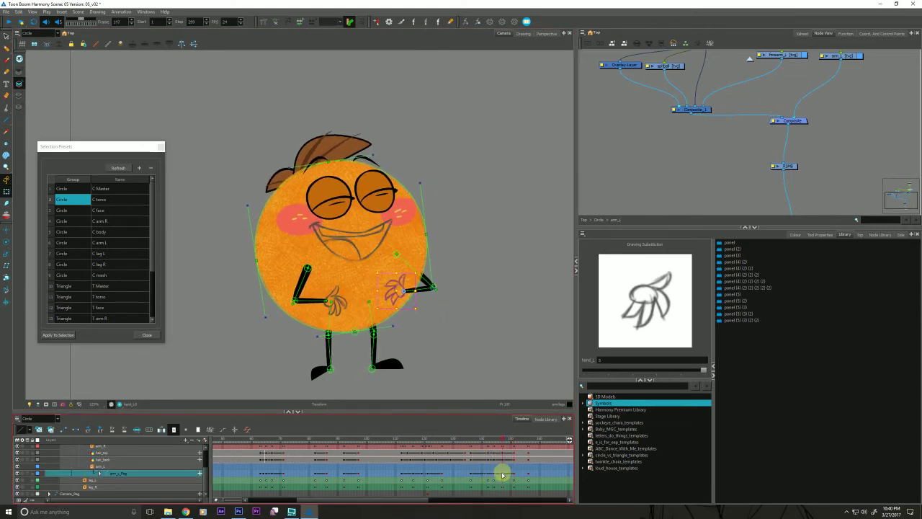
- Inspect the left arm peg's keyframe at frame 144 against the following frames
{"action": "left_click", "coordinate": [500, 474]}
{"action": "left_click", "coordinate": [495, 478]}
{"action": "key", "text": "period"}
{"action": "key", "text": "period"}
{"action": "key", "text": "period"}
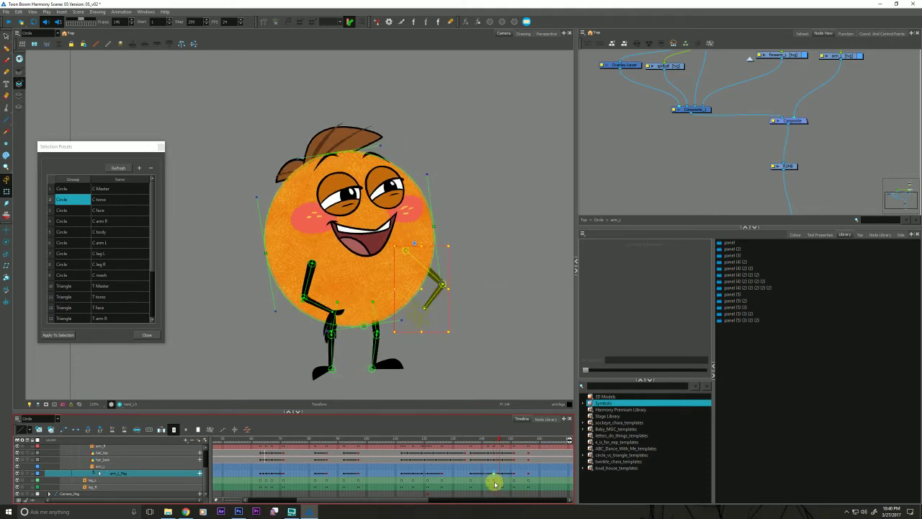
{"action": "left_click", "coordinate": [495, 488]}
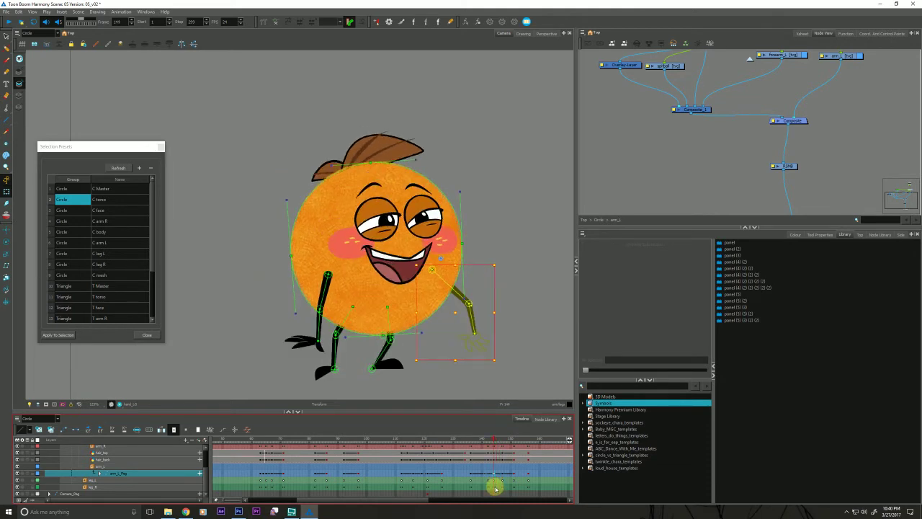
- Return to frame 141 and undo the recent left arm pose changes
{"action": "key", "text": "comma"}
{"action": "key", "text": "comma"}
{"action": "key", "text": "comma"}
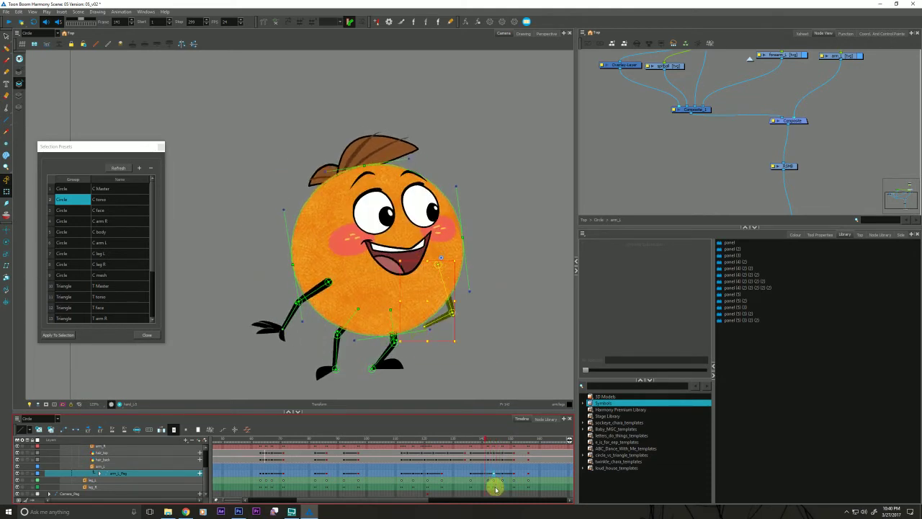
{"action": "key", "text": "ctrl+z"}
{"action": "key", "text": "ctrl+z"}
{"action": "key", "text": "ctrl+z"}
{"action": "key", "text": "ctrl+z"}
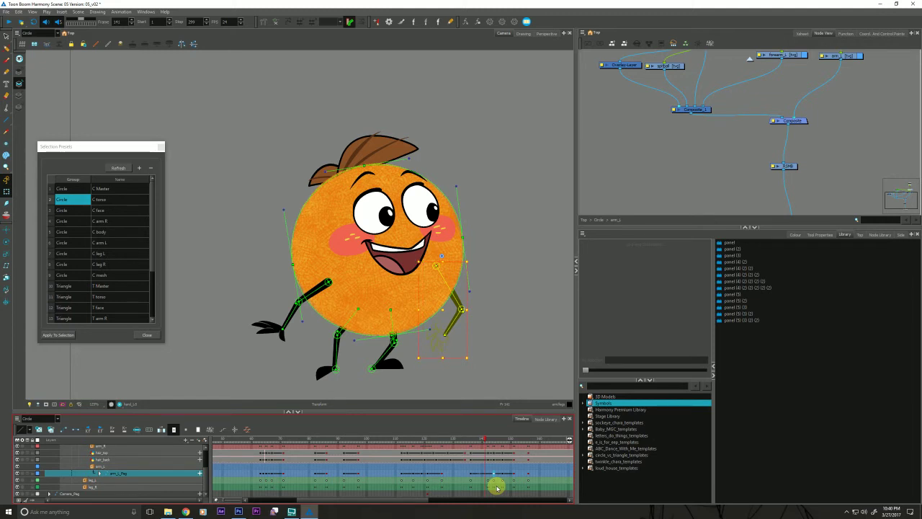
{"action": "key", "text": "ctrl+z"}
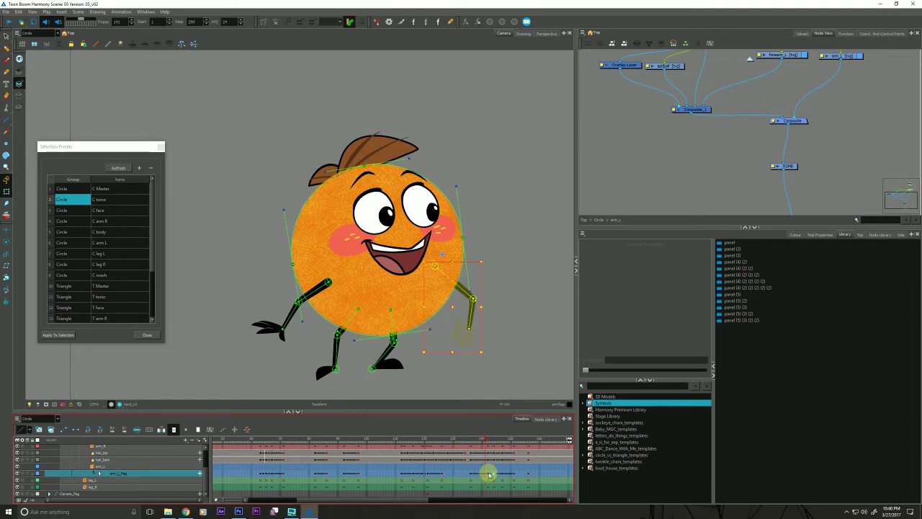
- Select the left arm peg's keyframe near frame 142 and step forward to frame 147 to check the arm's motion
{"action": "left_click", "coordinate": [488, 472]}
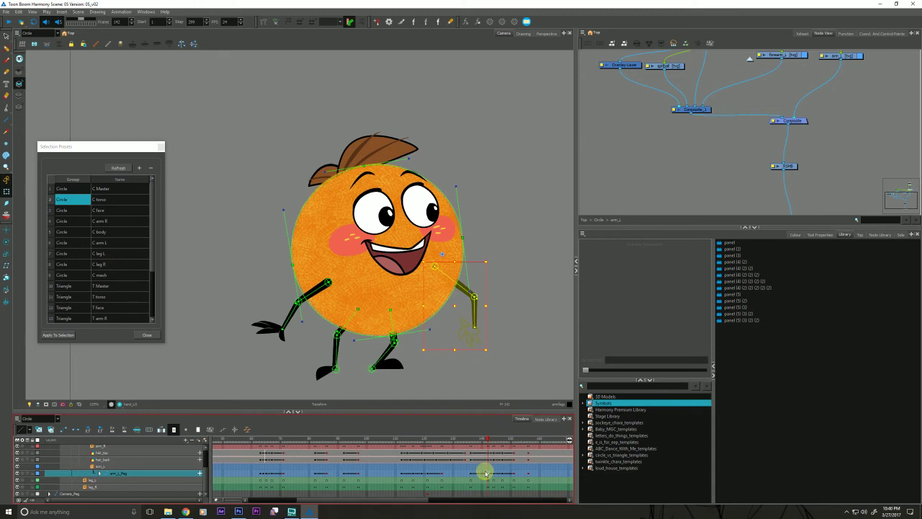
{"action": "key", "text": "comma"}
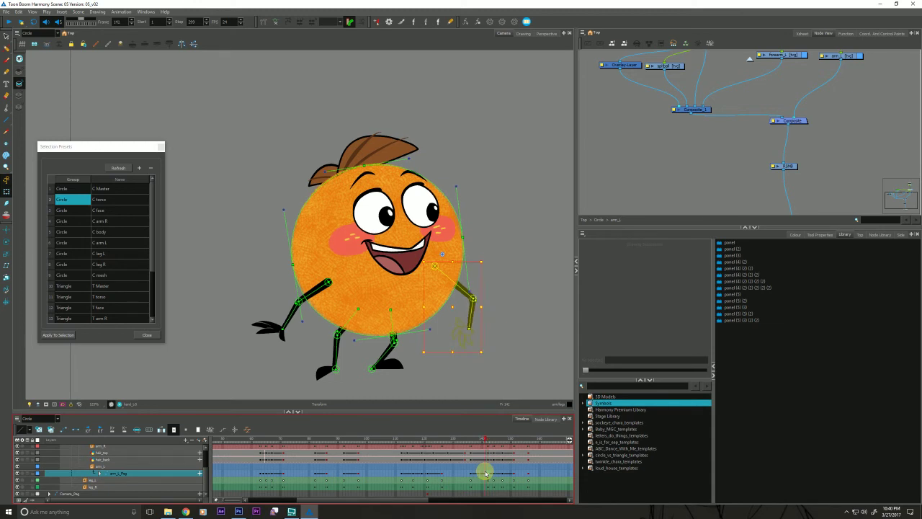
{"action": "key", "text": "period"}
{"action": "key", "text": "period"}
{"action": "key", "text": "period"}
{"action": "key", "text": "period"}
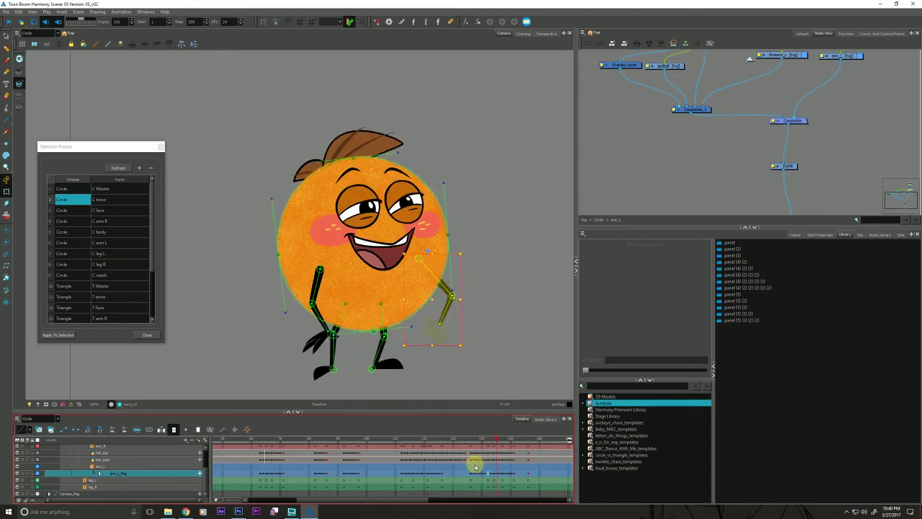
{"action": "left_click_drag", "start_coordinate": [477, 452], "coordinate": [498, 440]}
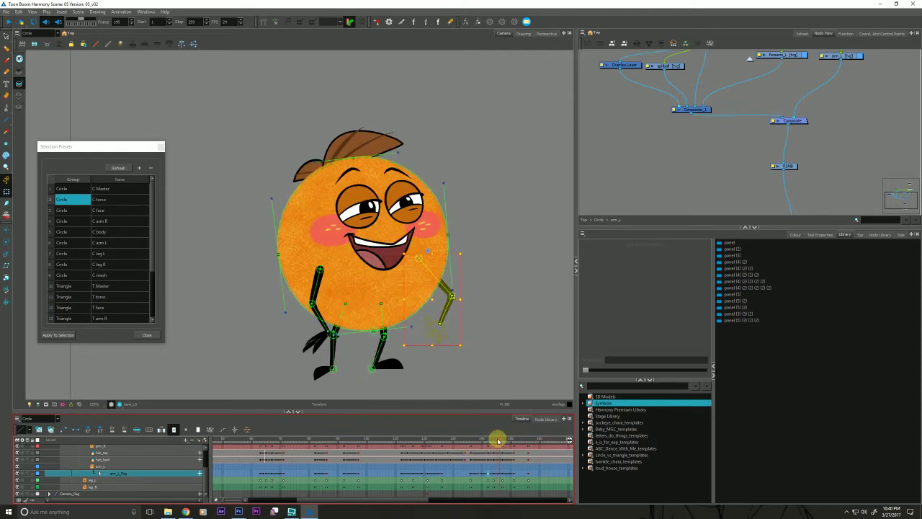
{"action": "key", "text": "period"}
{"action": "key", "text": "period"}
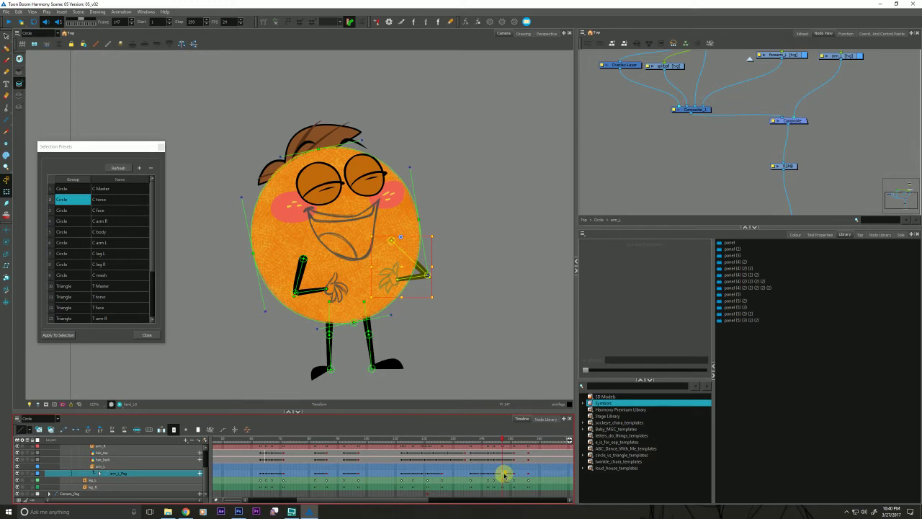
- Play the motion from frame 137 and lower the left forearm and hand at frame 147
{"action": "left_click", "coordinate": [473, 439]}
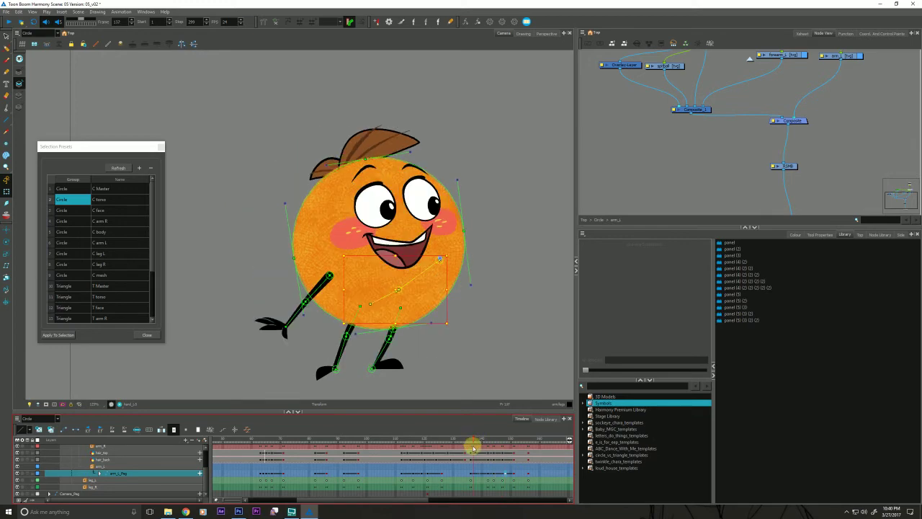
{"action": "key", "text": "shift+Return"}
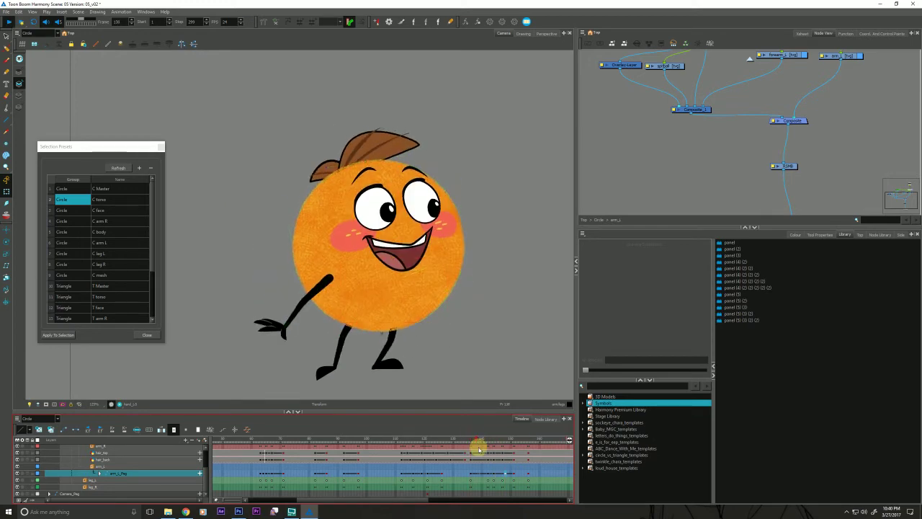
{"action": "key", "text": "shift+Return"}
{"action": "left_click", "coordinate": [501, 439]}
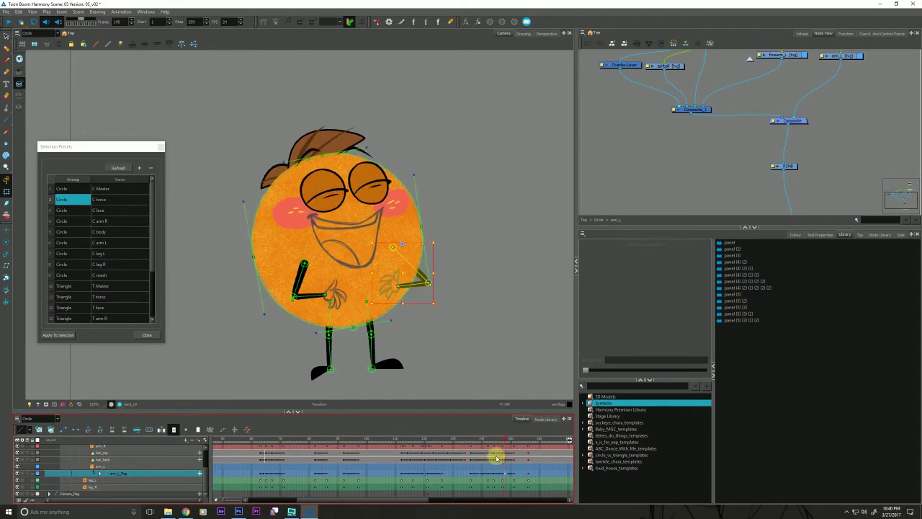
{"action": "key", "text": "comma"}
{"action": "key", "text": "comma"}
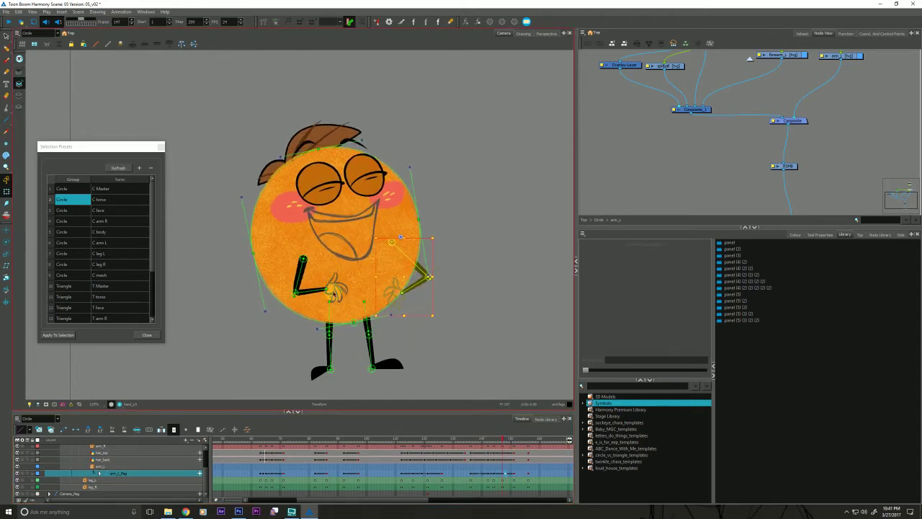
- Step back and forth through the frames around 147 to 152 to check how the left arm settles on the belly
{"action": "key", "text": "."}
{"action": "key", "text": "."}
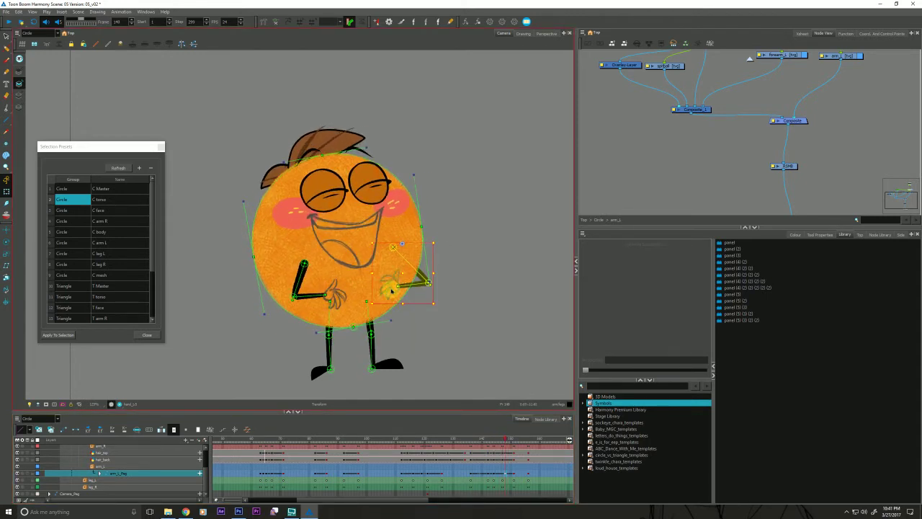
{"action": "key", "text": "period"}
{"action": "key", "text": "period"}
{"action": "key", "text": "comma"}
{"action": "key", "text": "comma"}
{"action": "key", "text": "period"}
{"action": "key", "text": "period"}
{"action": "key", "text": "period"}
{"action": "key", "text": "period"}
{"action": "key", "text": "period"}
{"action": "key", "text": "period"}
{"action": "key", "text": "period"}
{"action": "key", "text": "period"}
{"action": "key", "text": "comma"}
{"action": "key", "text": "comma"}
{"action": "key", "text": "comma"}
{"action": "key", "text": "comma"}
{"action": "key", "text": "comma"}
{"action": "key", "text": "comma"}
{"action": "key", "text": "comma"}
{"action": "key", "text": "comma"}
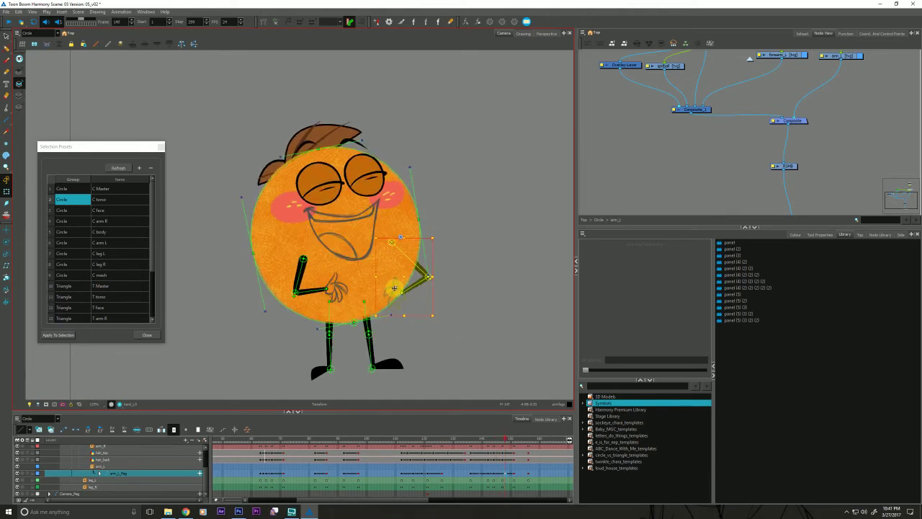
{"action": "key", "text": "period"}
{"action": "key", "text": "period"}
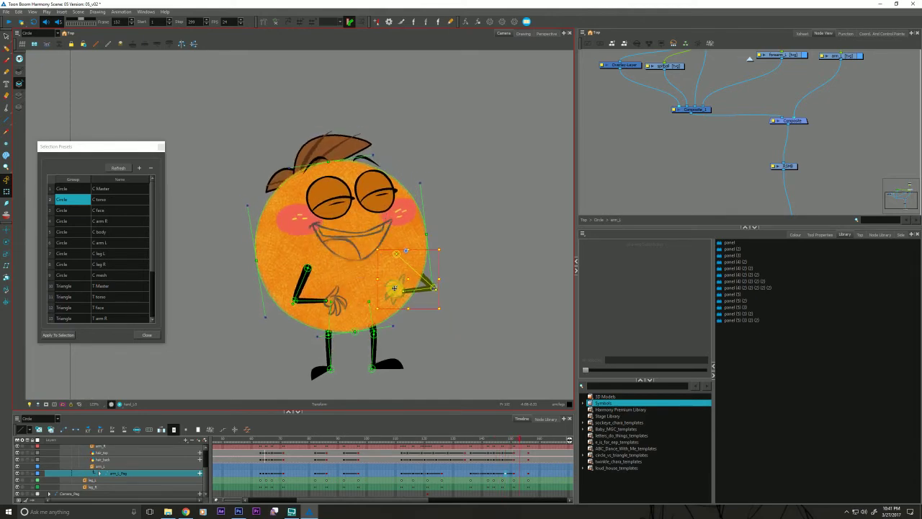
- Play back the whole laughing motion again from around frame 138 to review the revised left arm
{"action": "left_click", "coordinate": [488, 439]}
{"action": "key", "text": "shift+Return"}
{"action": "left_click_drag", "start_coordinate": [483, 440], "coordinate": [475, 447]}
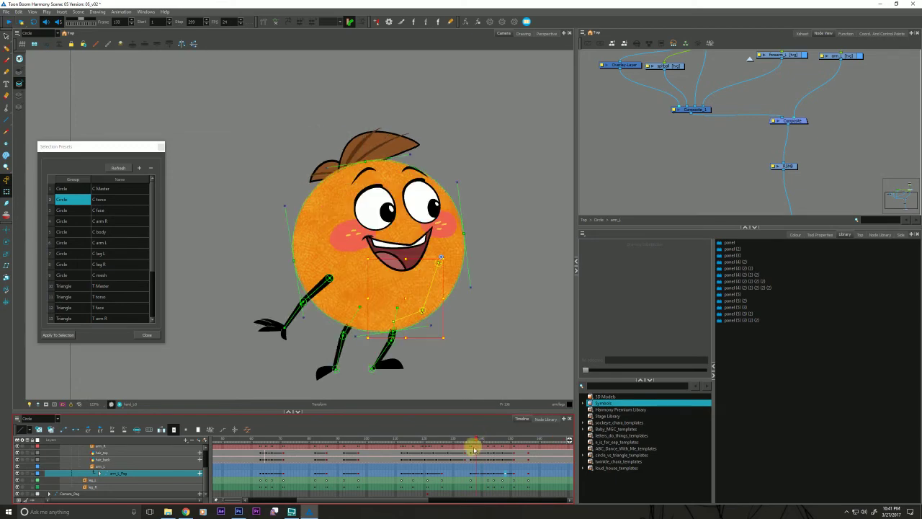
{"action": "key", "text": "Return"}
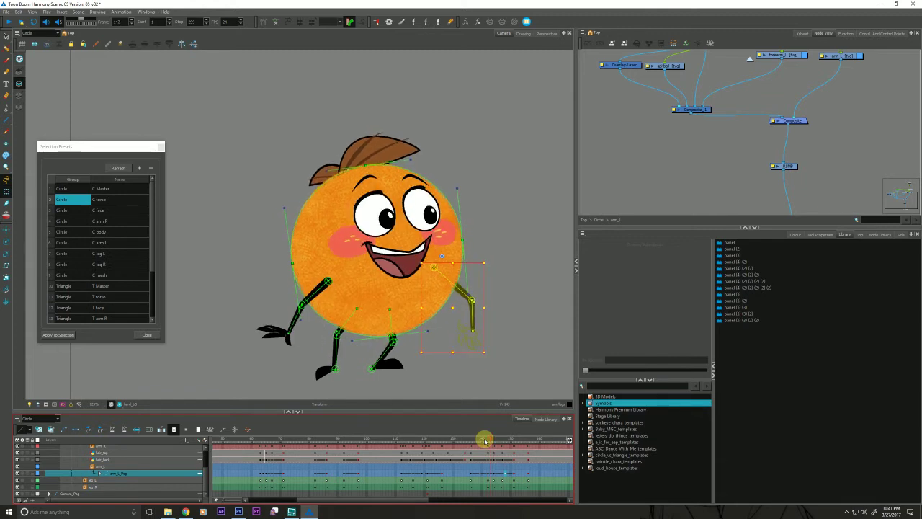
- Select both pupils and locate their layers in the timeline
{"action": "left_click", "coordinate": [429, 213]}
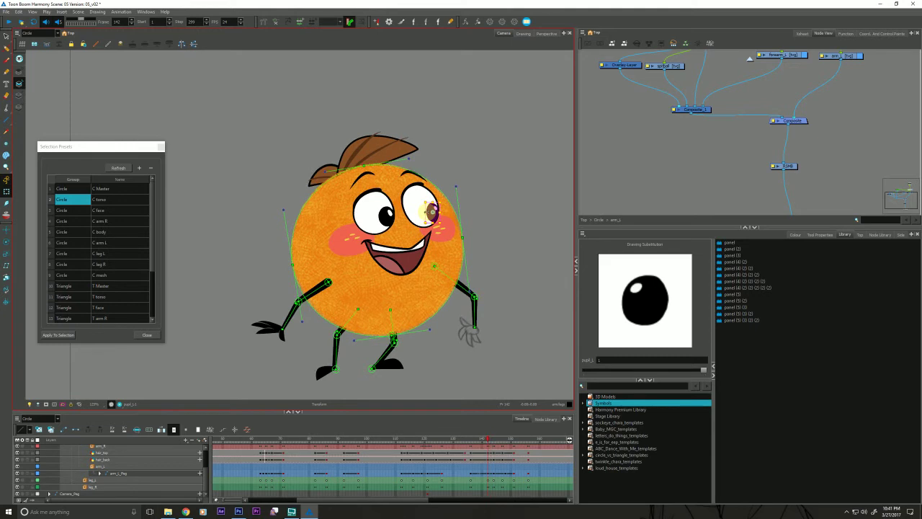
{"action": "key", "text": "."}
{"action": "key", "text": "."}
{"action": "key", "text": "."}
{"action": "left_click", "coordinate": [388, 219], "text": "shift"}
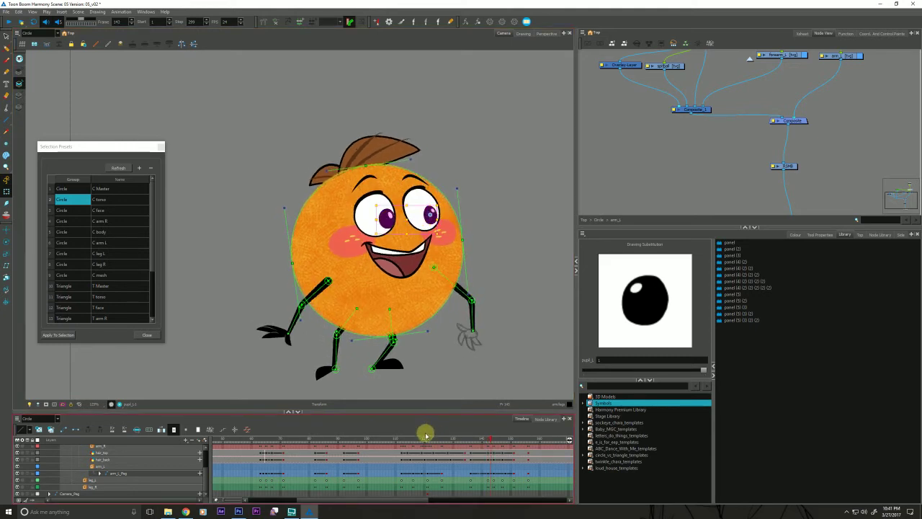
{"action": "key", "text": "o"}
{"action": "scroll", "coordinate": [469, 463], "scroll_direction": "up", "scroll_amount": 1}
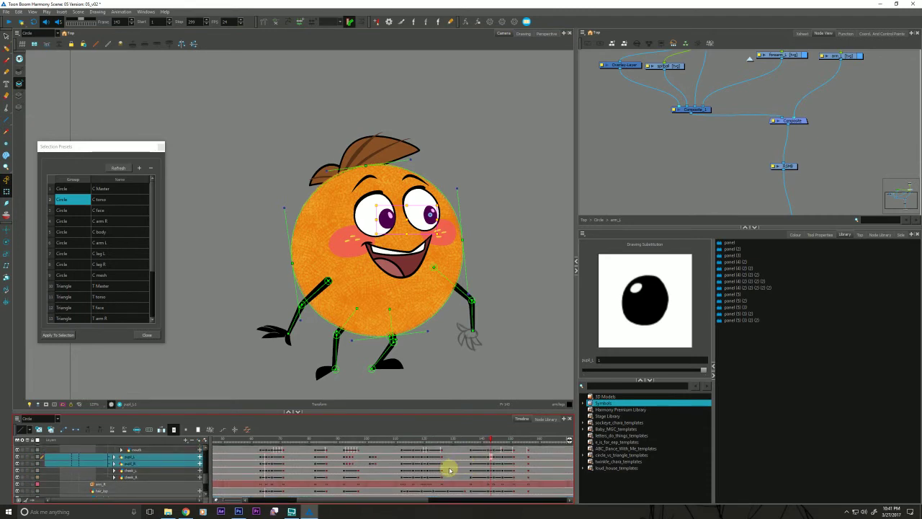
- Clean up the keyframes of both pupils at frame 143 so the sideways gaze carries over from frame 142
{"action": "key", "text": "comma"}
{"action": "key", "text": "period"}
{"action": "key", "text": "period"}
{"action": "key", "text": "comma"}
{"action": "key", "text": "comma"}
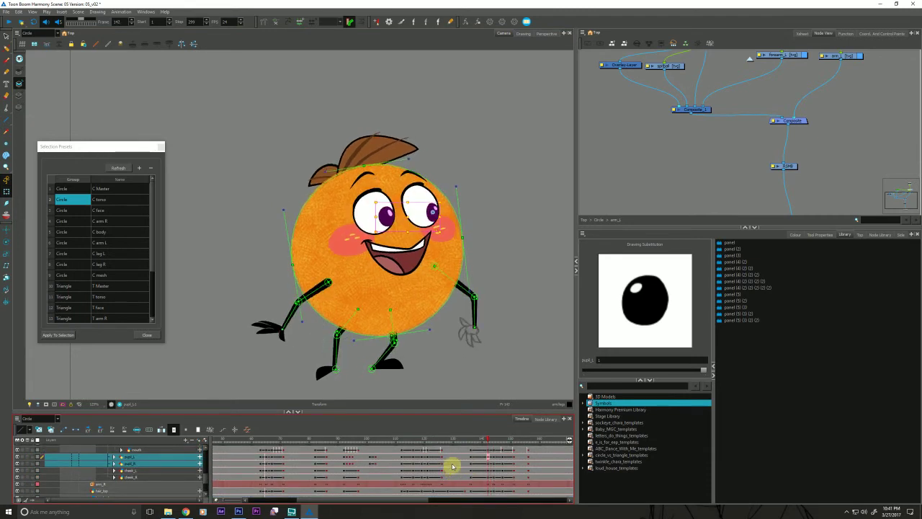
{"action": "left_click", "coordinate": [490, 457]}
{"action": "left_click", "coordinate": [487, 463], "text": "shift"}
{"action": "left_click", "coordinate": [489, 474]}
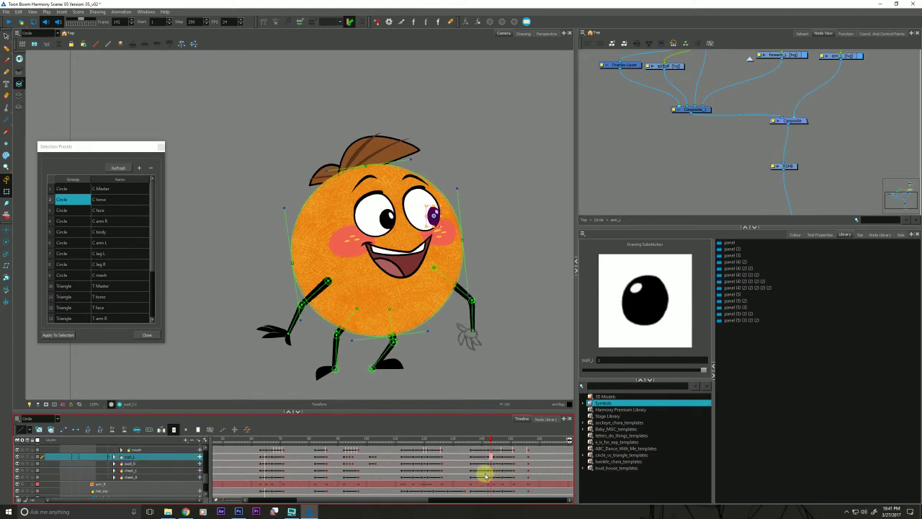
- Step through frames 142 to 147 with both pupils selected to check how they follow the closing eyelids
{"action": "key", "text": "comma"}
{"action": "key", "text": "period"}
{"action": "key", "text": "period"}
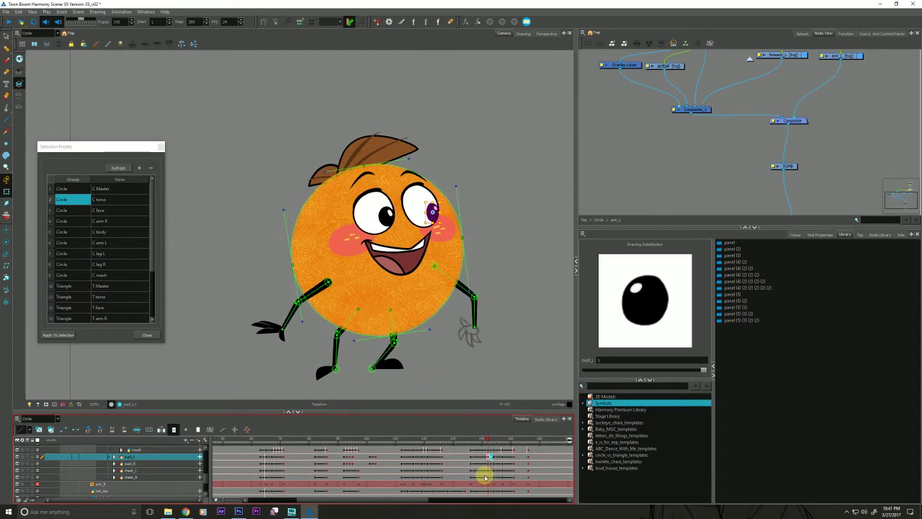
{"action": "key", "text": "comma"}
{"action": "left_click", "coordinate": [387, 220], "text": "shift"}
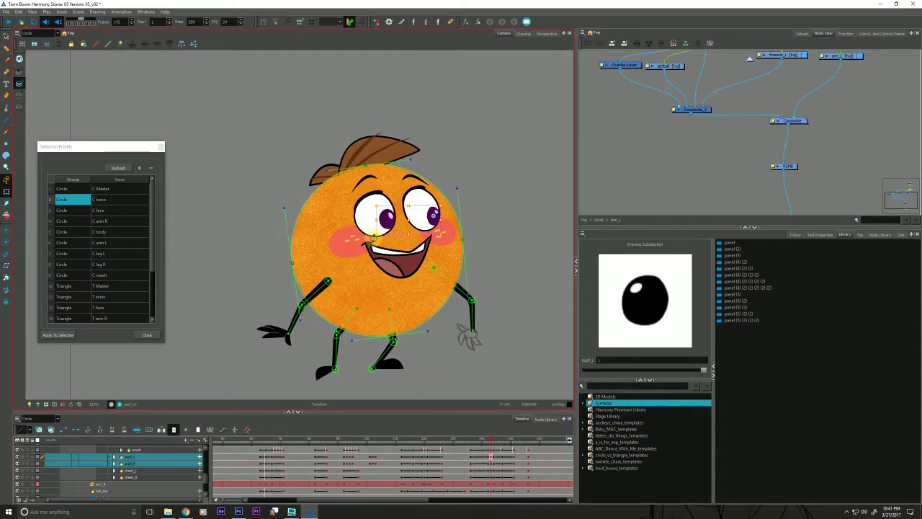
{"action": "mouse_move", "coordinate": [486, 439]}
{"action": "left_mouse_down"}
{"action": "mouse_move", "coordinate": [494, 441]}
{"action": "mouse_move", "coordinate": [471, 436]}
{"action": "mouse_move", "coordinate": [476, 445]}
{"action": "mouse_move", "coordinate": [480, 436]}
{"action": "mouse_move", "coordinate": [473, 447]}
{"action": "mouse_move", "coordinate": [479, 437]}
{"action": "mouse_move", "coordinate": [497, 438]}
{"action": "left_mouse_up"}
{"action": "key", "text": "comma"}
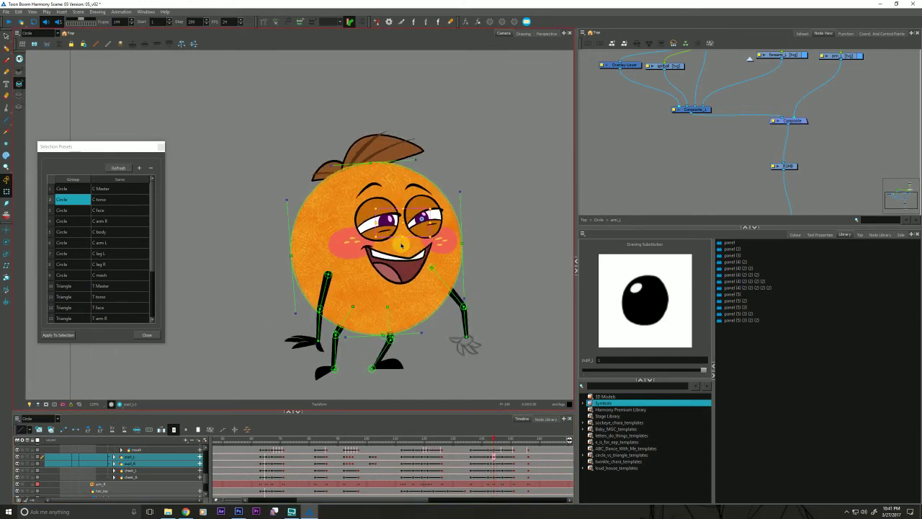
{"action": "key", "text": "period"}
{"action": "key", "text": "comma"}
{"action": "key", "text": "period"}
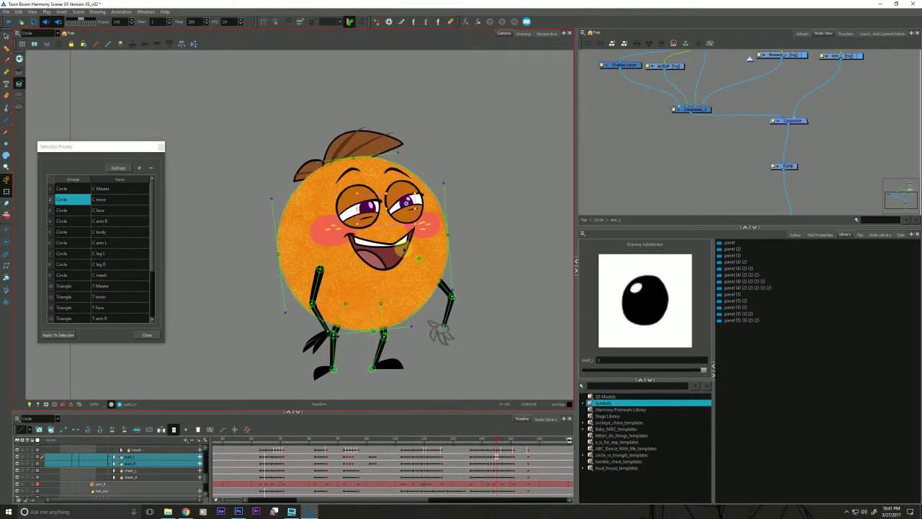
{"action": "key", "text": "period"}
{"action": "key", "text": "period"}
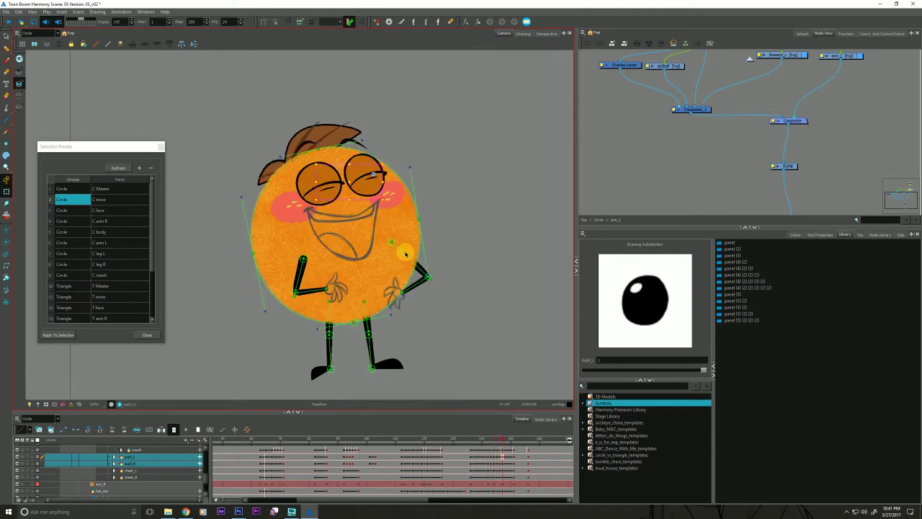
{"action": "key", "text": "comma"}
- Clear both pupils' keyframes from frame 147 onward and make their frame 144 keyframe a stop-motion keyframe
{"action": "left_click", "coordinate": [502, 457]}
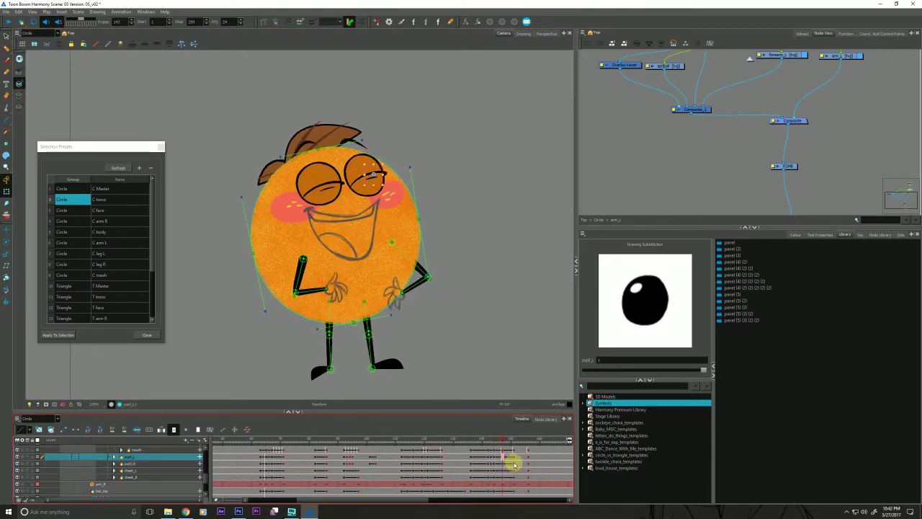
{"action": "left_click", "coordinate": [513, 463], "text": "shift"}
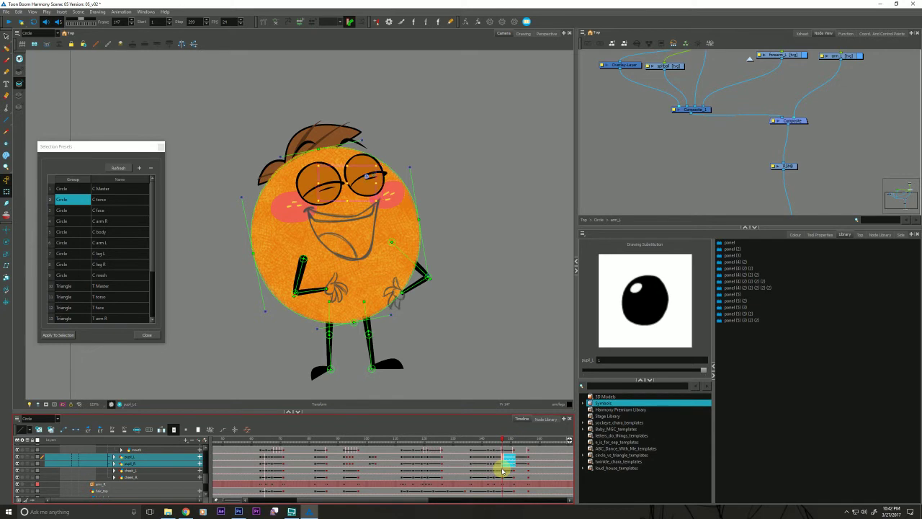
{"action": "left_click", "coordinate": [494, 462]}
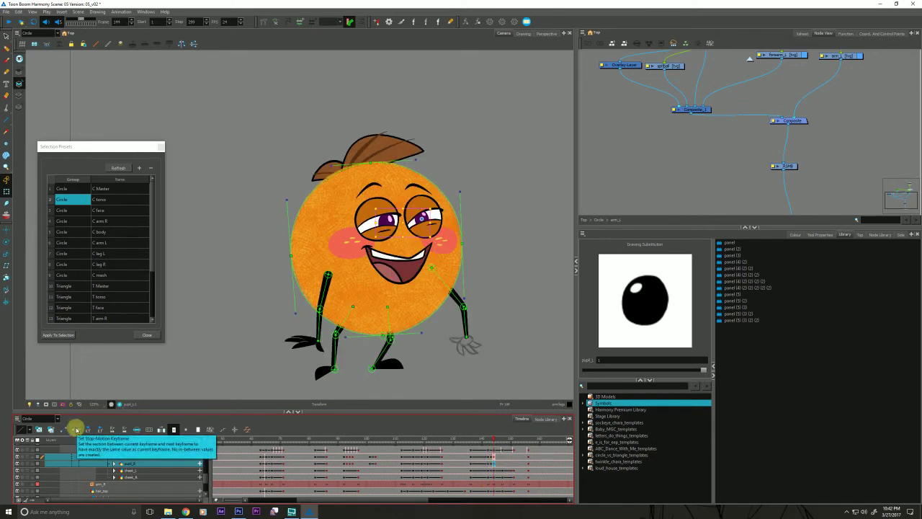
{"action": "key", "text": "period"}
{"action": "key", "text": "period"}
{"action": "key", "text": "comma"}
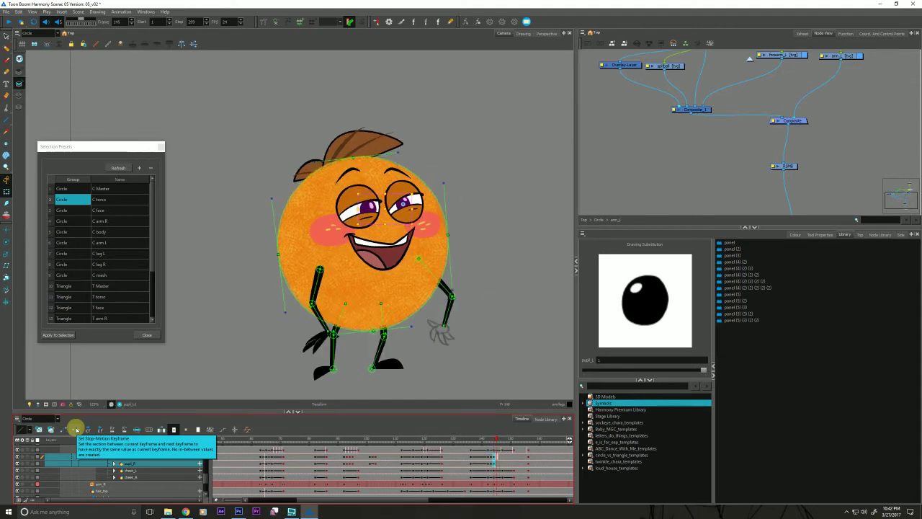
{"action": "key", "text": "period"}
{"action": "key", "text": "period"}
{"action": "key", "text": "comma"}
{"action": "key", "text": "comma"}
{"action": "key", "text": "period"}
{"action": "key", "text": "period"}
- Play the laugh from around frame 141 and step through to frame 147 to review the pupils and eyelids
{"action": "left_click", "coordinate": [482, 440]}
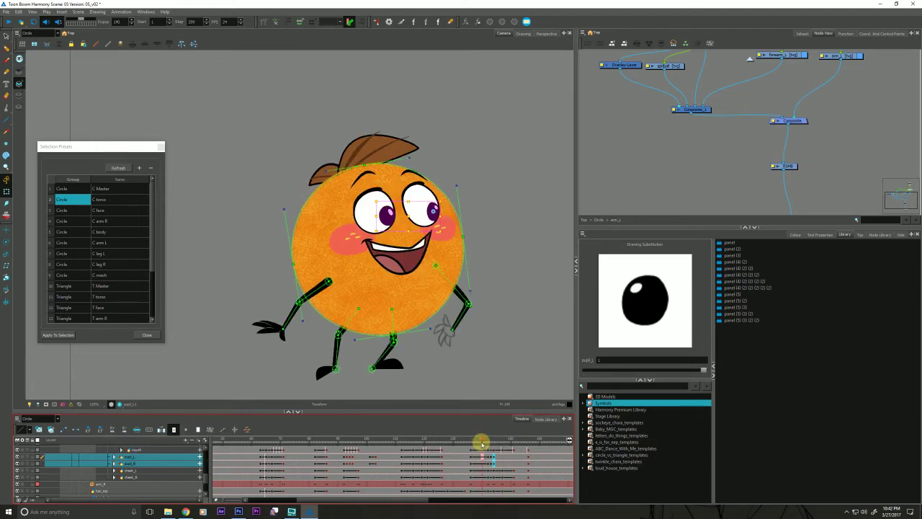
{"action": "key", "text": "shift+Return"}
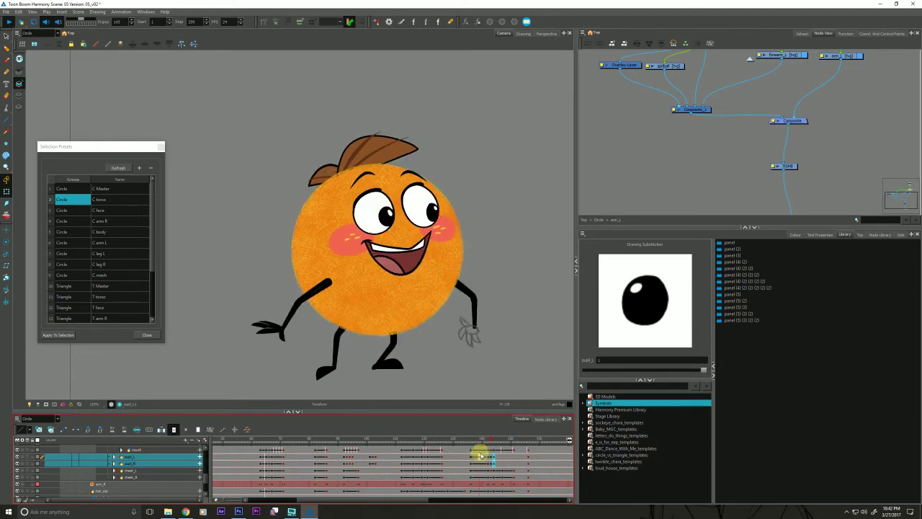
{"action": "left_click", "coordinate": [484, 440]}
{"action": "key", "text": "period"}
{"action": "key", "text": "period"}
{"action": "key", "text": "period"}
{"action": "key", "text": "period"}
{"action": "key", "text": "period"}
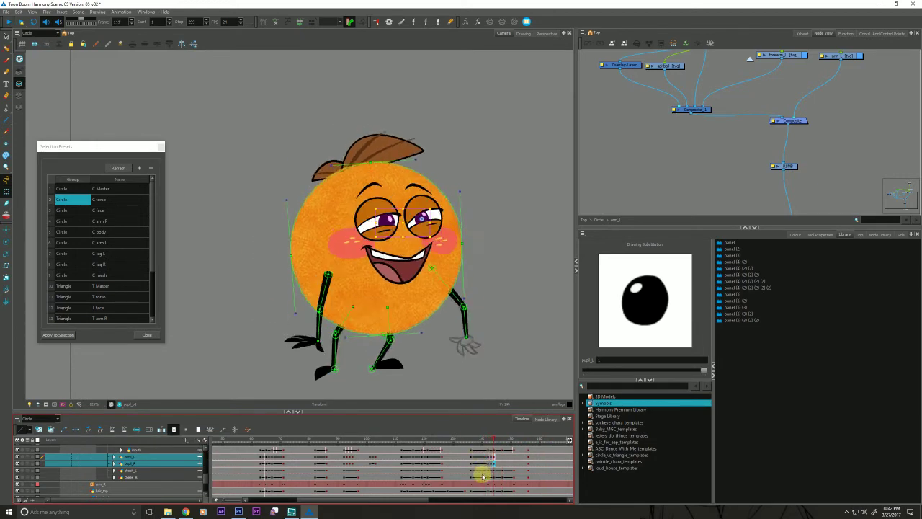
{"action": "key", "text": "period"}
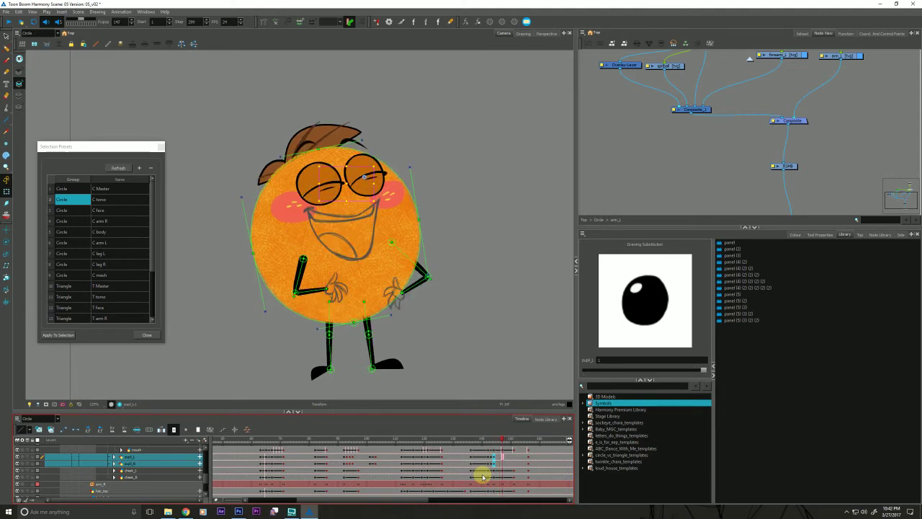
- Bring the closed drawing of both eyes forward from frame 147 to frame 145
{"action": "left_click", "coordinate": [311, 176]}
{"action": "left_click", "coordinate": [357, 167], "text": "shift"}
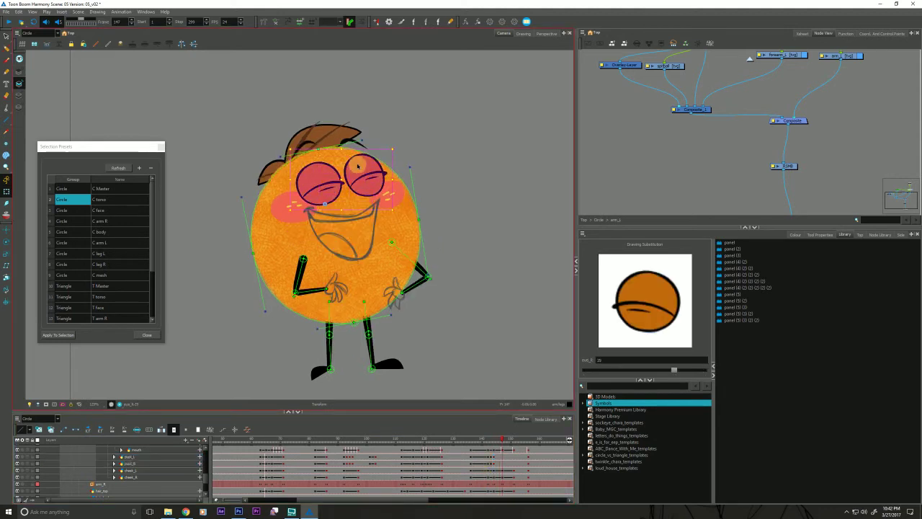
{"action": "left_click_drag", "start_coordinate": [455, 461], "coordinate": [451, 484]}
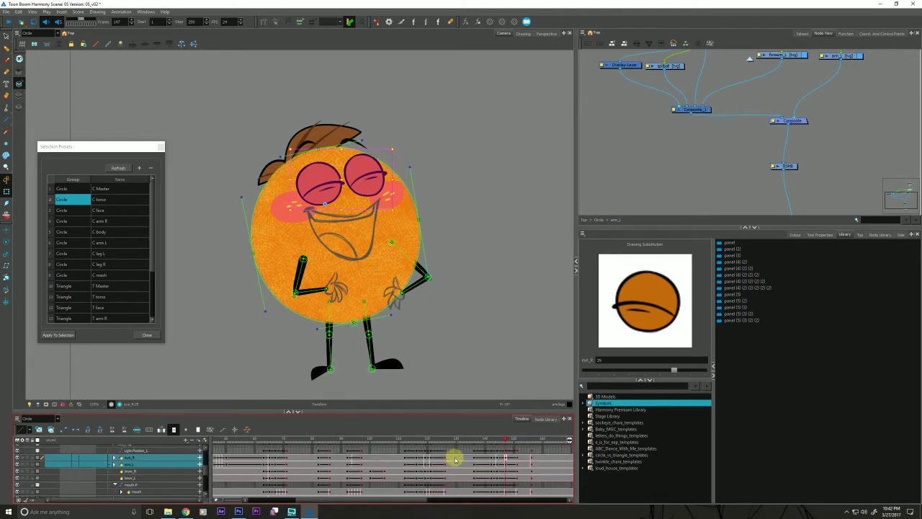
{"action": "left_click", "coordinate": [198, 429]}
{"action": "left_click", "coordinate": [505, 457]}
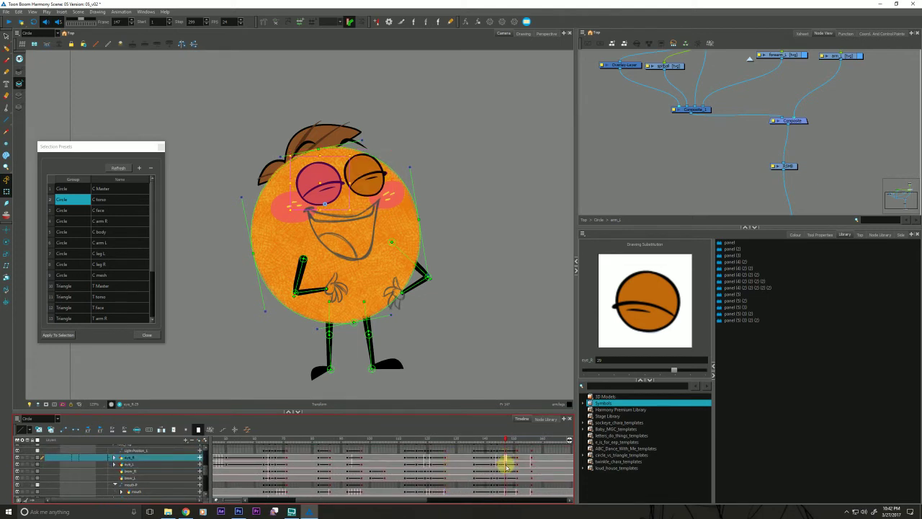
{"action": "left_click", "coordinate": [507, 465], "text": "ctrl"}
{"action": "key", "text": "comma"}
{"action": "key", "text": "comma"}
{"action": "key", "text": "comma"}
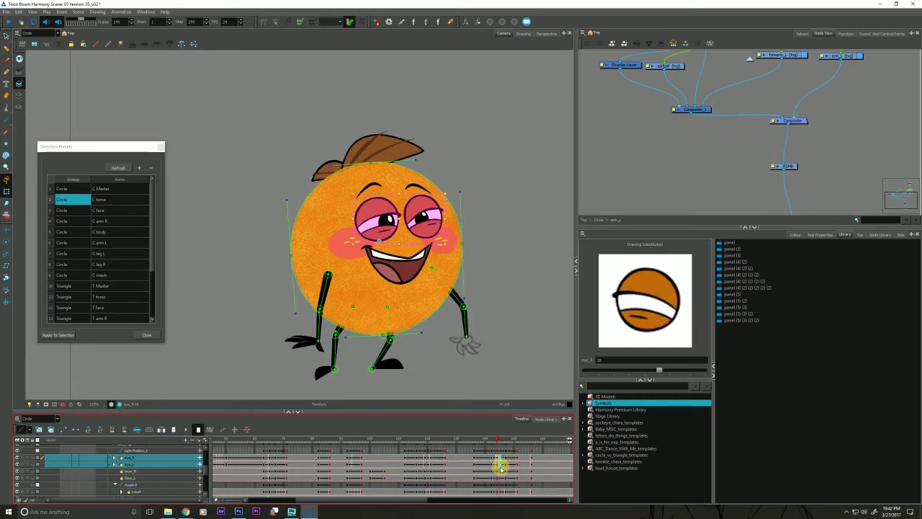
{"action": "key", "text": "comma"}
{"action": "mouse_move", "coordinate": [494, 458]}
{"action": "left_mouse_down"}
{"action": "mouse_move", "coordinate": [492, 466]}
{"action": "mouse_move", "coordinate": [478, 440]}
{"action": "mouse_move", "coordinate": [479, 457]}
{"action": "mouse_move", "coordinate": [473, 439]}
{"action": "mouse_move", "coordinate": [479, 453]}
{"action": "mouse_move", "coordinate": [489, 439]}
{"action": "mouse_move", "coordinate": [487, 454]}
{"action": "mouse_move", "coordinate": [495, 441]}
{"action": "left_mouse_up"}
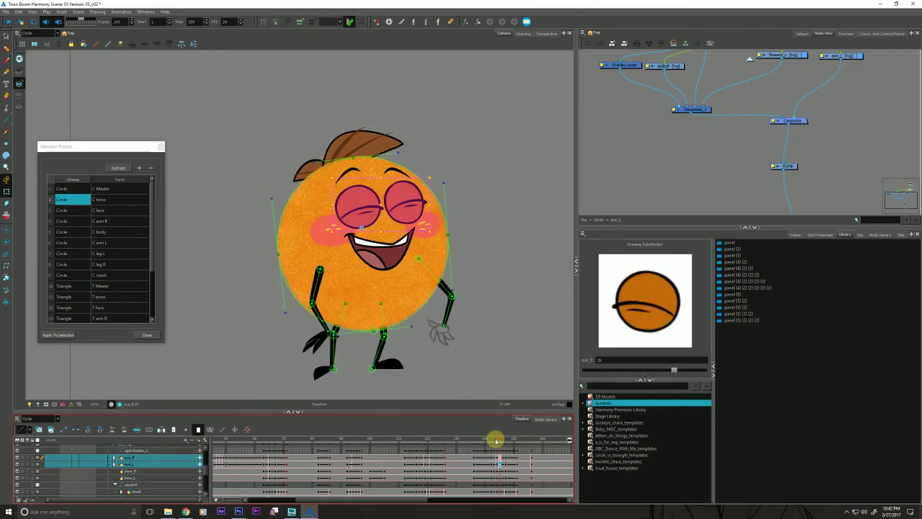
- Select the brow_L eyebrow and compare its shape and position between frames 143 and 144 in a close view of the face
{"action": "key", "text": "alt+z"}
{"action": "left_click", "coordinate": [368, 202]}
{"action": "key", "text": "comma"}
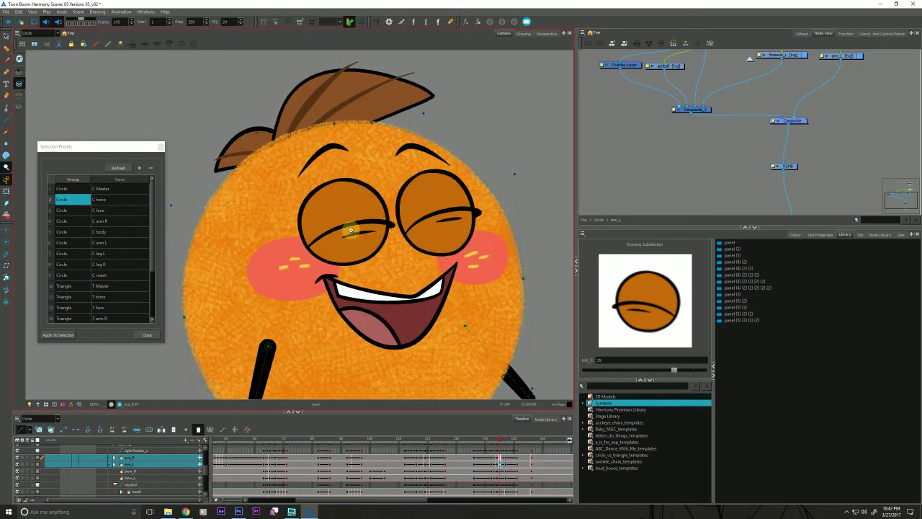
{"action": "key", "text": "comma"}
{"action": "key", "text": "shift+t"}
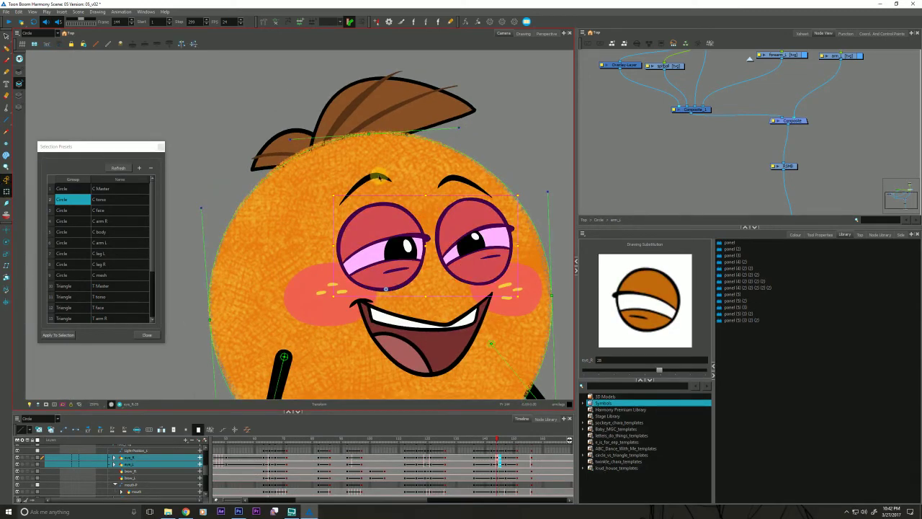
{"action": "left_click", "coordinate": [373, 176]}
{"action": "key", "text": "comma"}
{"action": "key", "text": "period"}
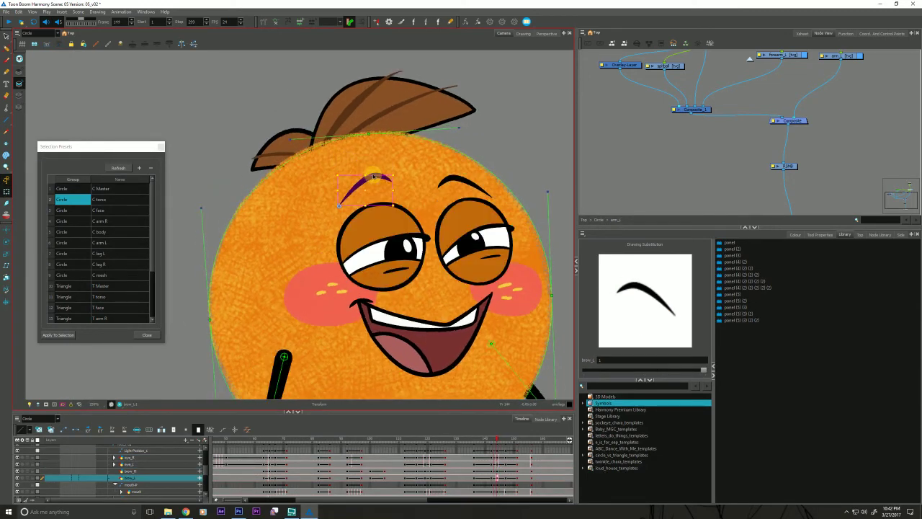
{"action": "left_click_drag", "start_coordinate": [449, 469], "coordinate": [443, 462]}
{"action": "key", "text": "comma"}
{"action": "key", "text": "period"}
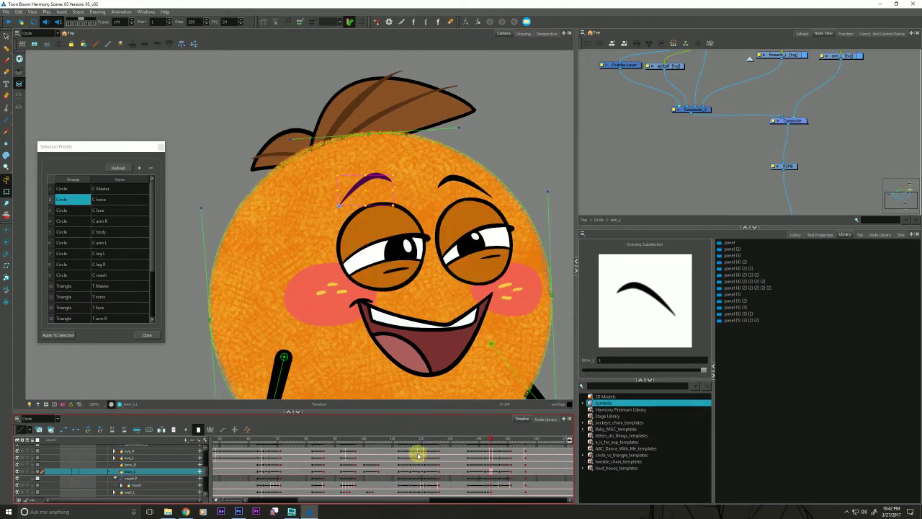
{"action": "key", "text": "comma"}
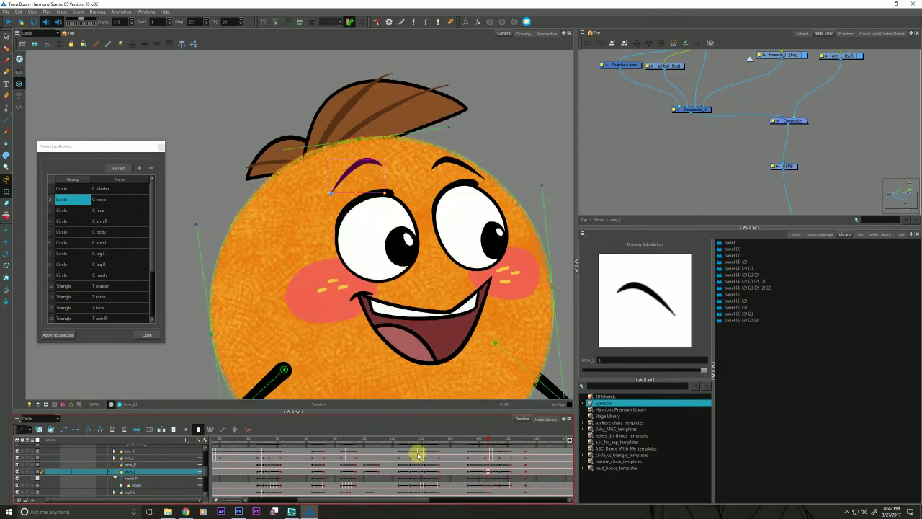
{"action": "key", "text": "period"}
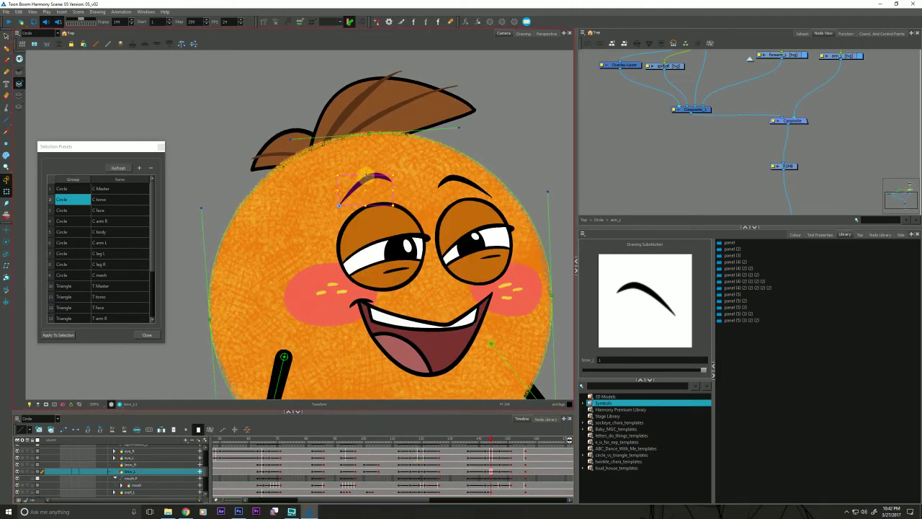
- Duplicate the brow_L drawing at frame 144 and turn on the light table for contour editing
{"action": "left_click", "coordinate": [195, 124]}
{"action": "key", "text": "alt+q"}
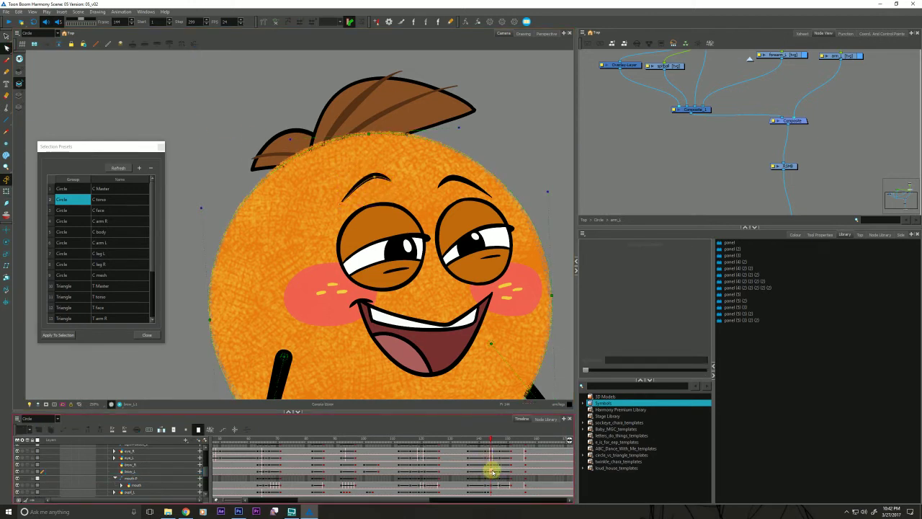
{"action": "left_click", "coordinate": [490, 472]}
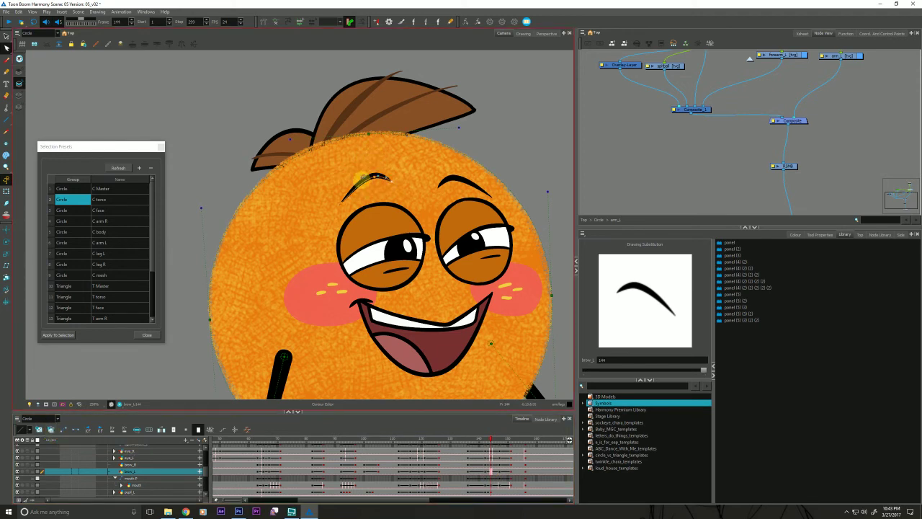
{"action": "left_click", "coordinate": [29, 403]}
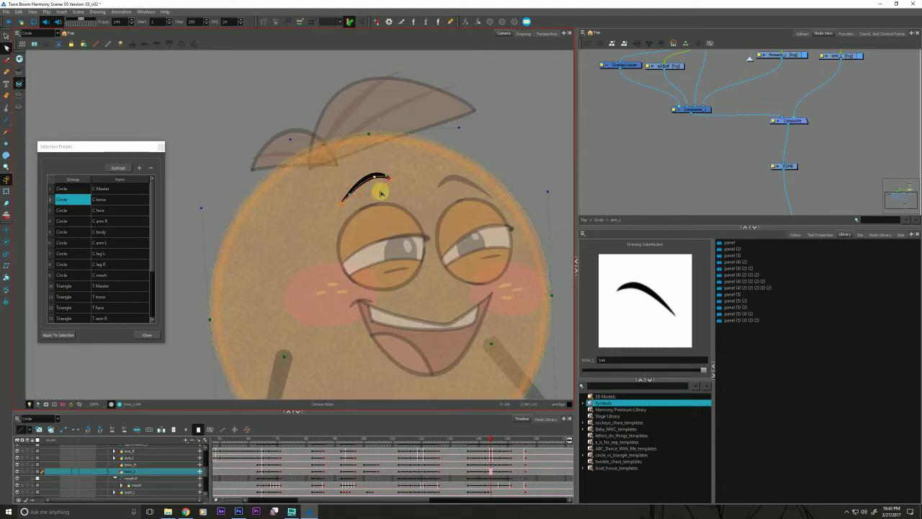
- Reshape the duplicated brow_L drawing at frame 144 into a worried eyebrow, with its inner end curling upward and a straighter outer end
{"action": "left_click_drag", "start_coordinate": [380, 193], "coordinate": [391, 190]}
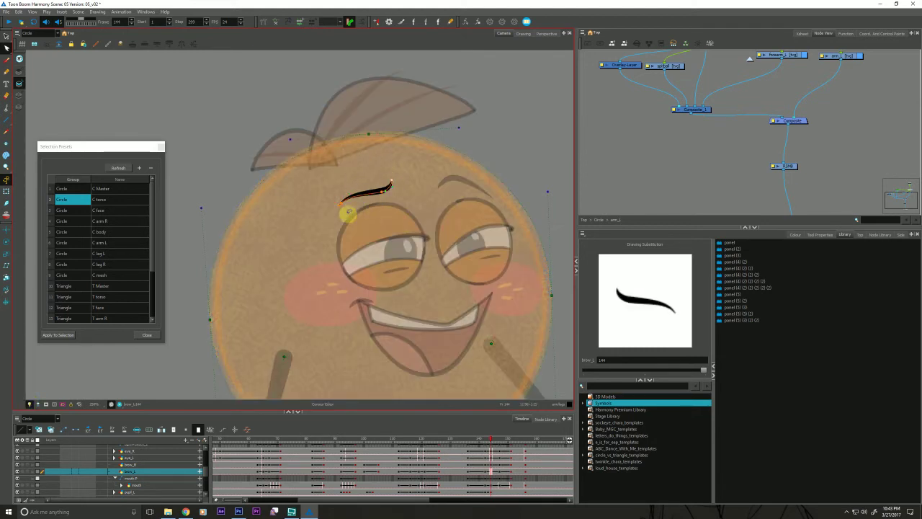
{"action": "left_click", "coordinate": [336, 201]}
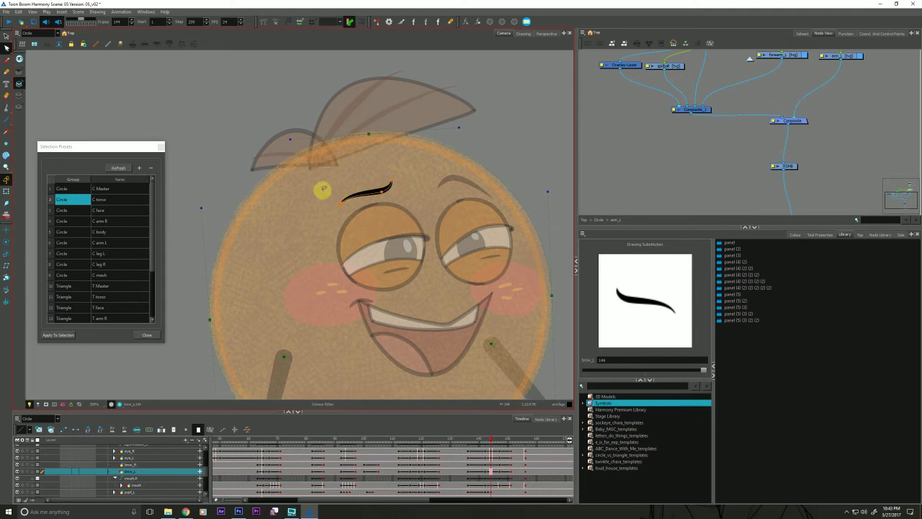
{"action": "left_click", "coordinate": [345, 203]}
{"action": "key", "text": "ctrl+z"}
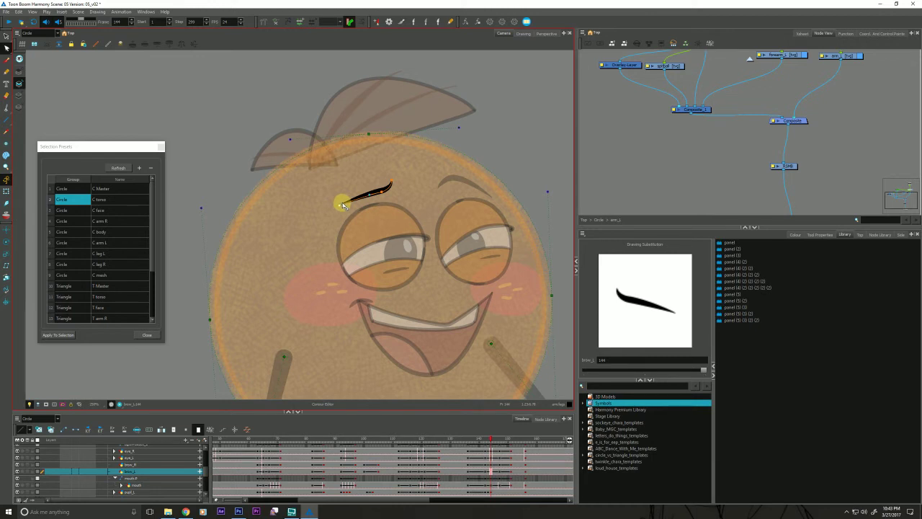
{"action": "mouse_move", "coordinate": [384, 196]}
{"action": "left_mouse_down"}
{"action": "mouse_move", "coordinate": [371, 154]}
{"action": "mouse_move", "coordinate": [366, 186]}
{"action": "left_mouse_up"}
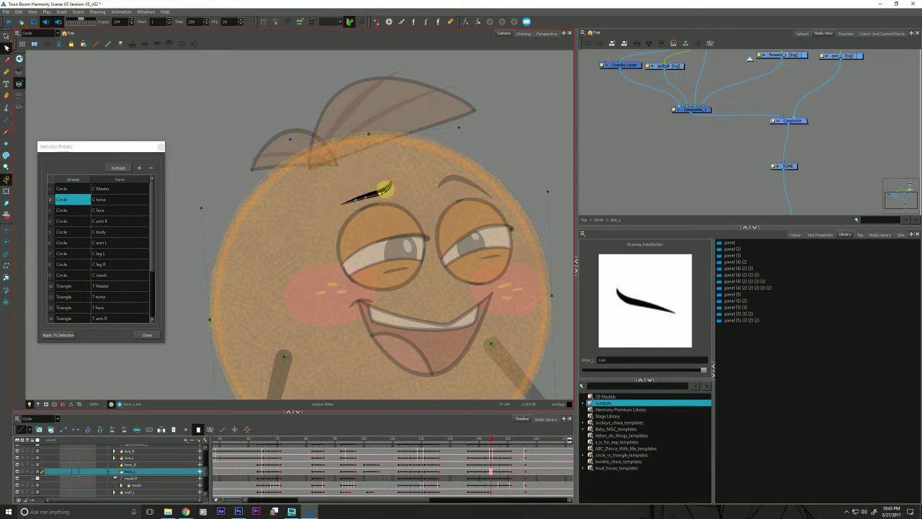
{"action": "left_click", "coordinate": [367, 170]}
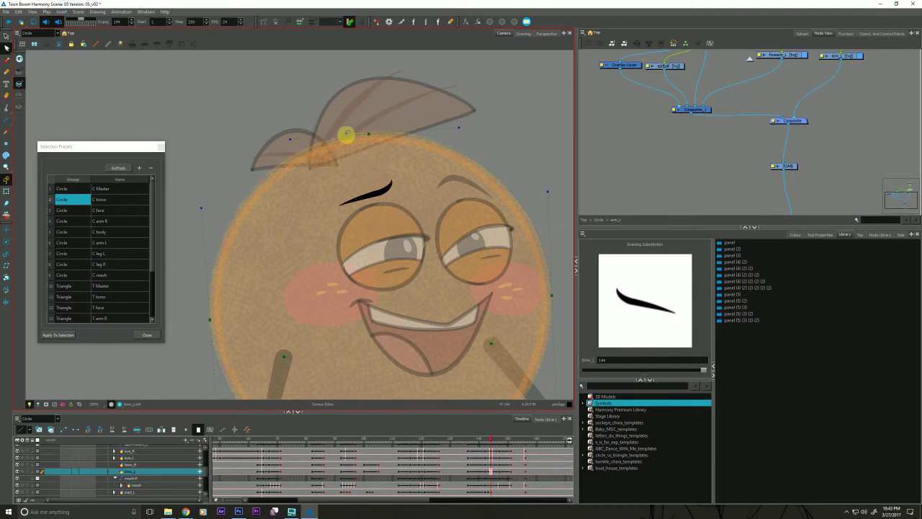
- Refine the thickness and inner curve of the brow_L stroke at frame 144 with the Pencil Editor
{"action": "key", "text": "alt+q"}
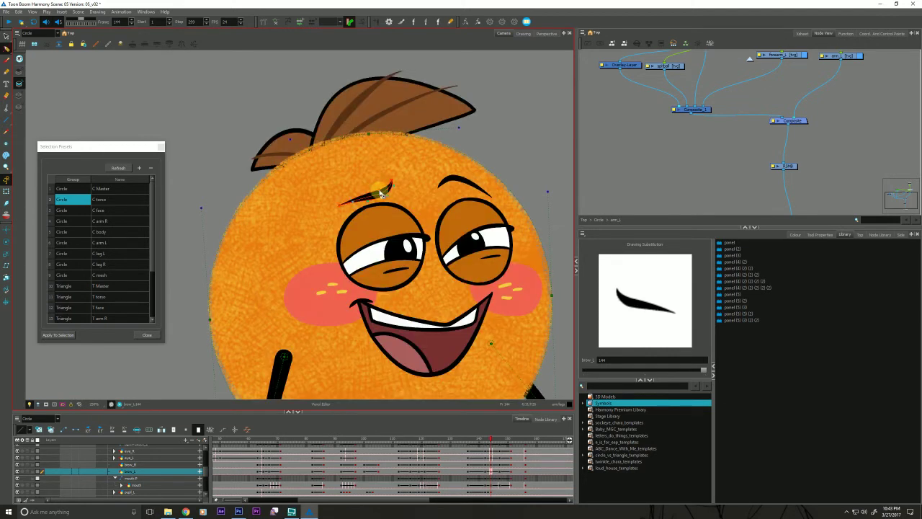
{"action": "left_click_drag", "start_coordinate": [382, 193], "coordinate": [394, 195]}
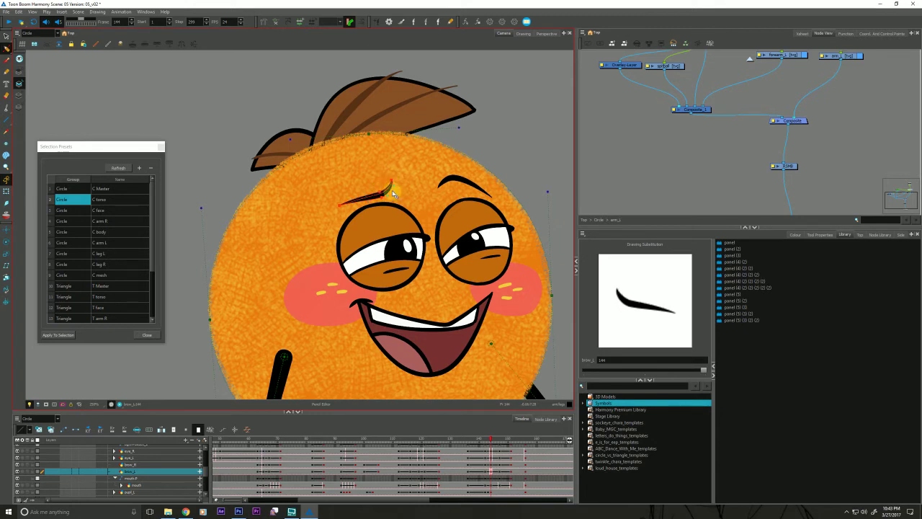
{"action": "left_click", "coordinate": [240, 88]}
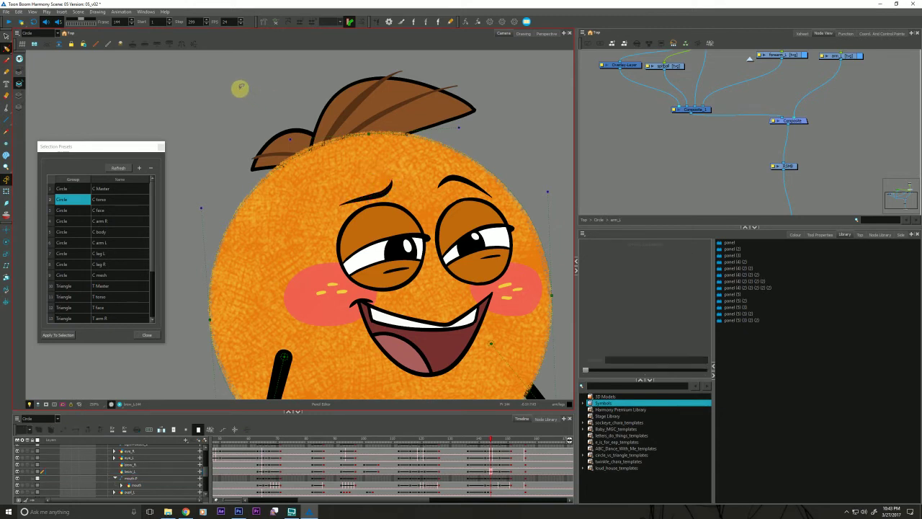
{"action": "key", "text": "alt+q"}
{"action": "left_click", "coordinate": [350, 188]}
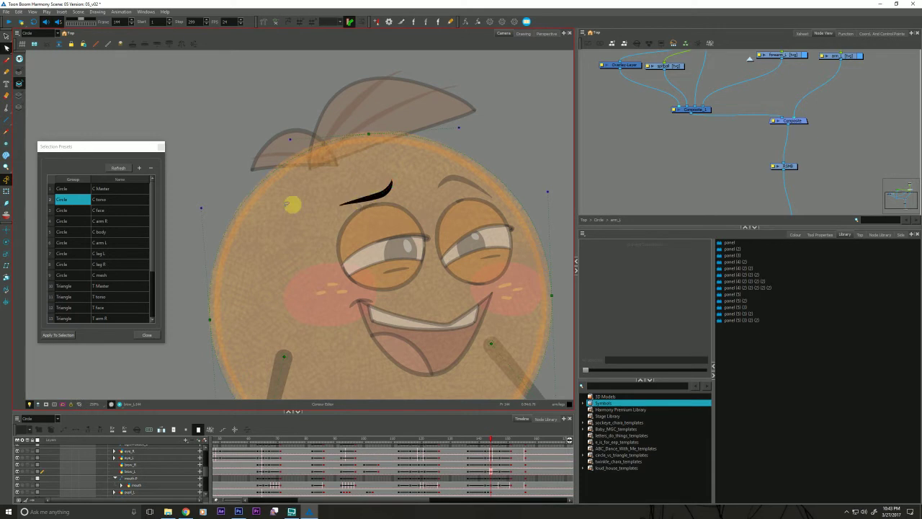
{"action": "left_click_drag", "start_coordinate": [226, 327], "coordinate": [226, 321]}
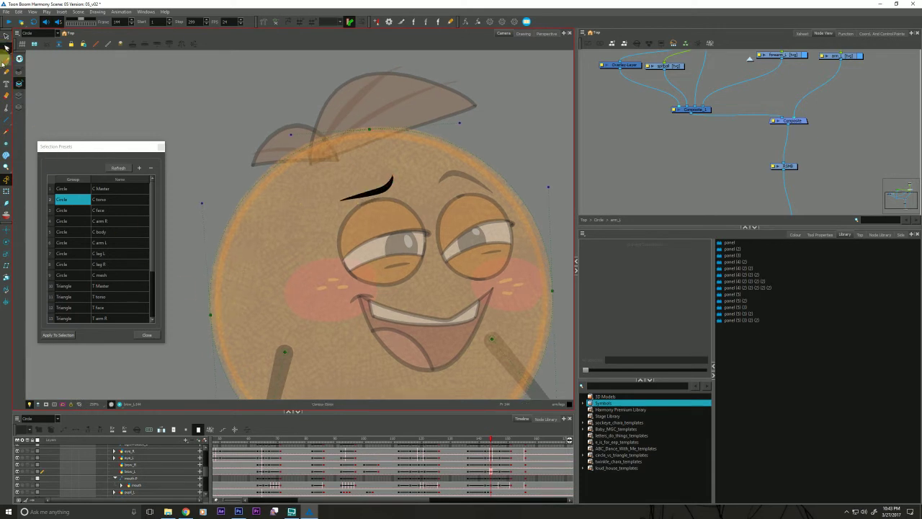
- Select brow_L for transforming and flip between frame 144 and the preceding frames to compare the eyebrow poses
{"action": "left_click", "coordinate": [7, 191]}
{"action": "left_click", "coordinate": [376, 195]}
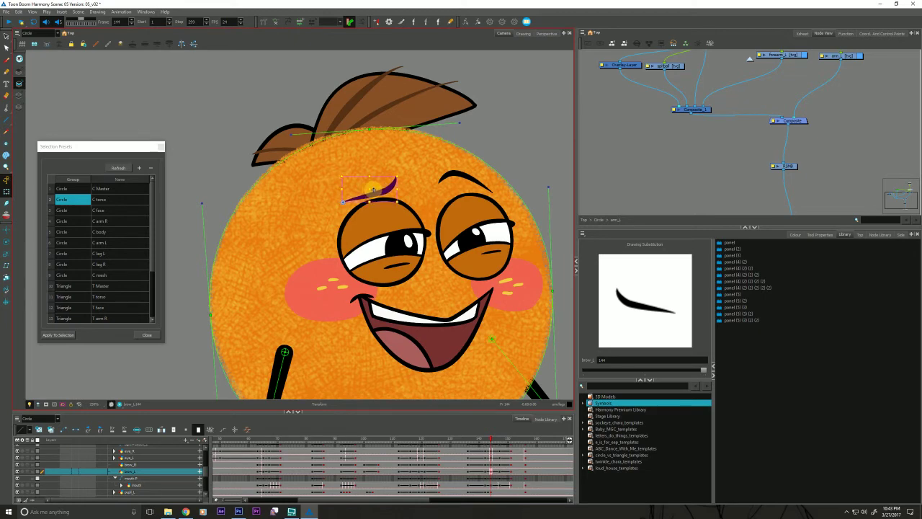
{"action": "key", "text": "comma"}
{"action": "key", "text": "comma"}
{"action": "key", "text": "comma"}
{"action": "key", "text": "period"}
{"action": "key", "text": "period"}
{"action": "key", "text": "period"}
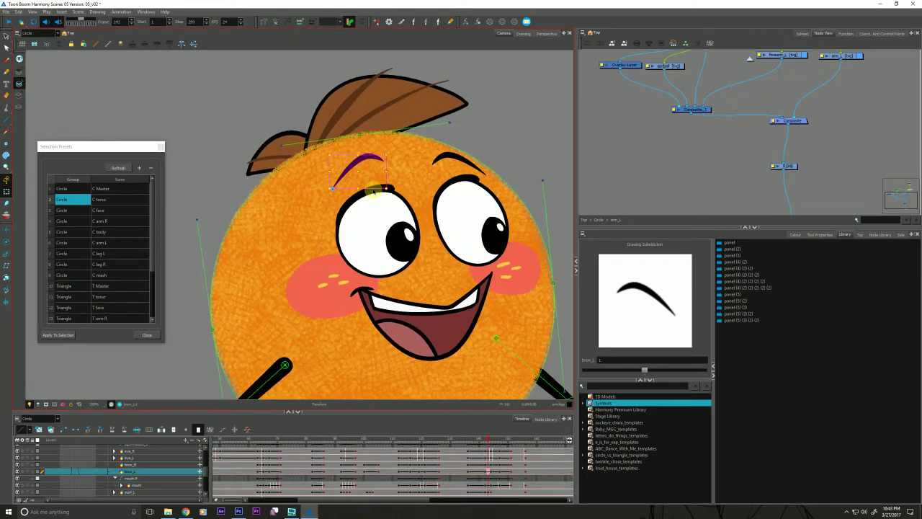
{"action": "key", "text": "comma"}
{"action": "key", "text": "period"}
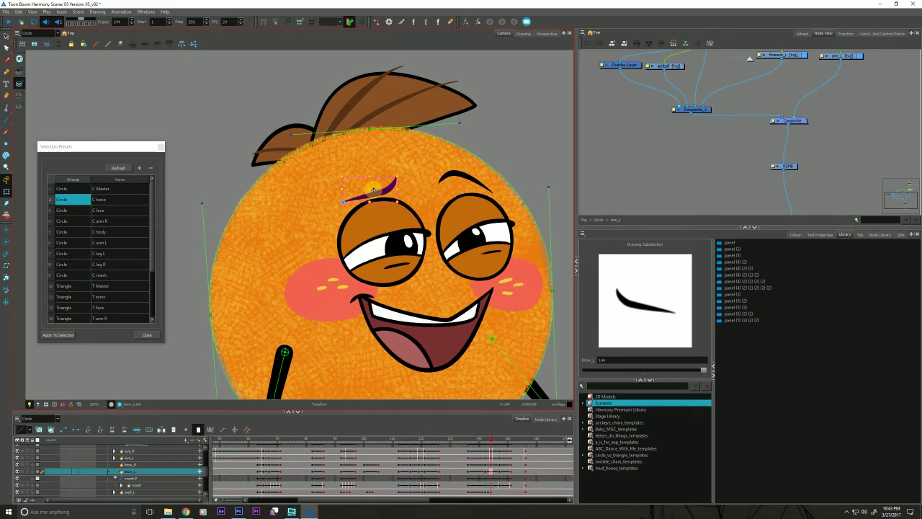
- Duplicate the brow_R drawing at frame 144 and reshape it into a matching worried eyebrow, refining its thickness with the Pencil Editor
{"action": "left_click", "coordinate": [447, 176]}
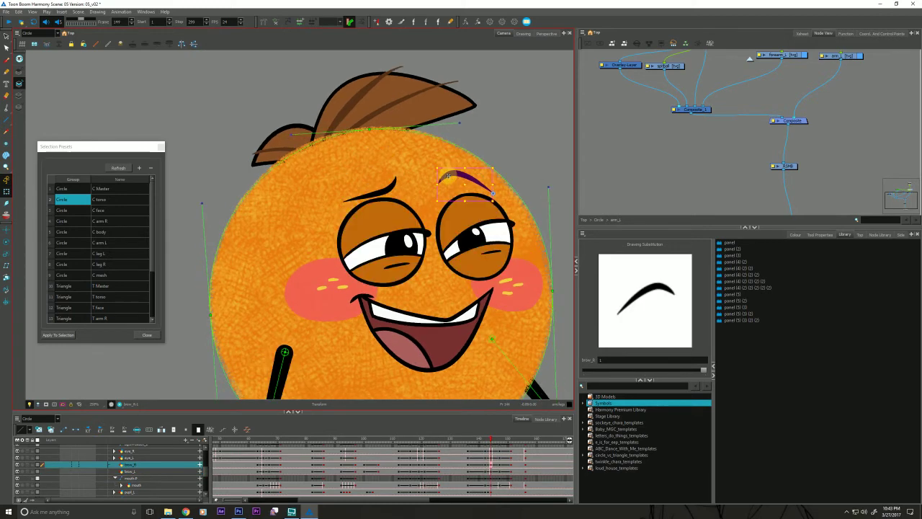
{"action": "left_click", "coordinate": [51, 431]}
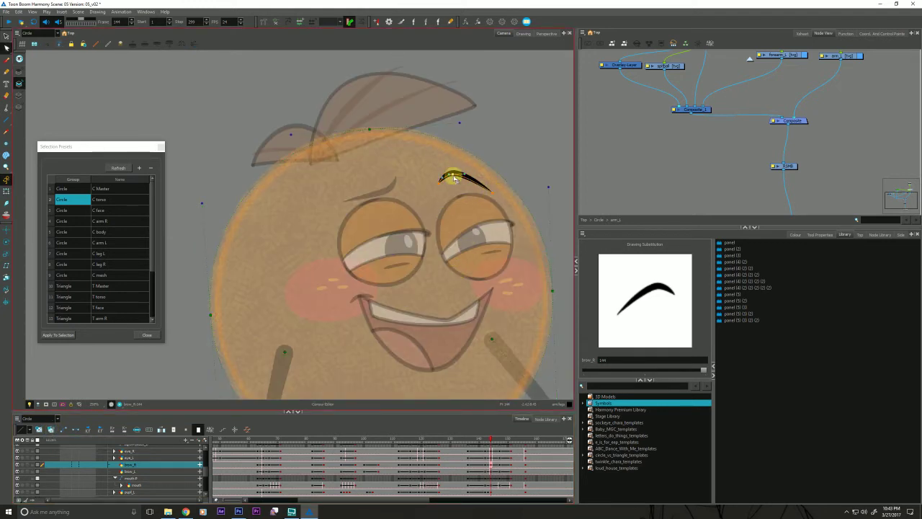
{"action": "mouse_move", "coordinate": [454, 190]}
{"action": "left_mouse_down"}
{"action": "mouse_move", "coordinate": [443, 188]}
{"action": "mouse_move", "coordinate": [455, 203]}
{"action": "left_mouse_up"}
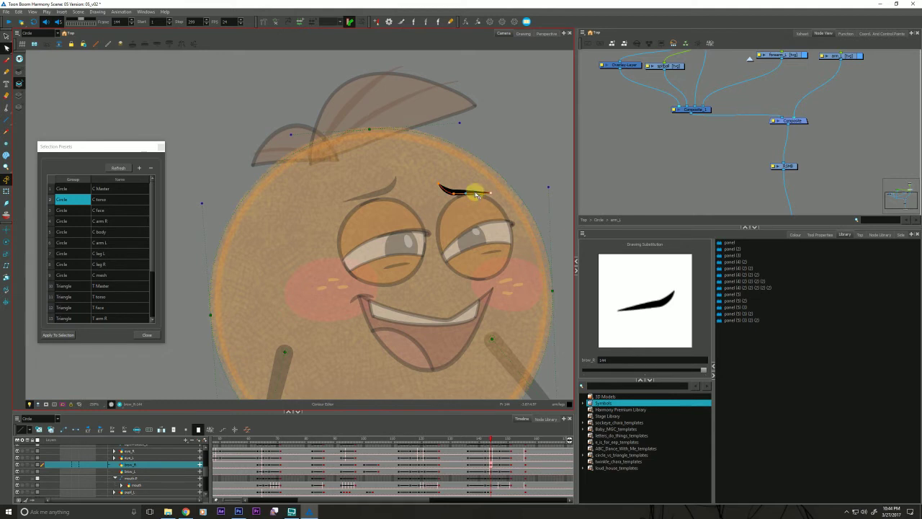
{"action": "key", "text": "alt+w"}
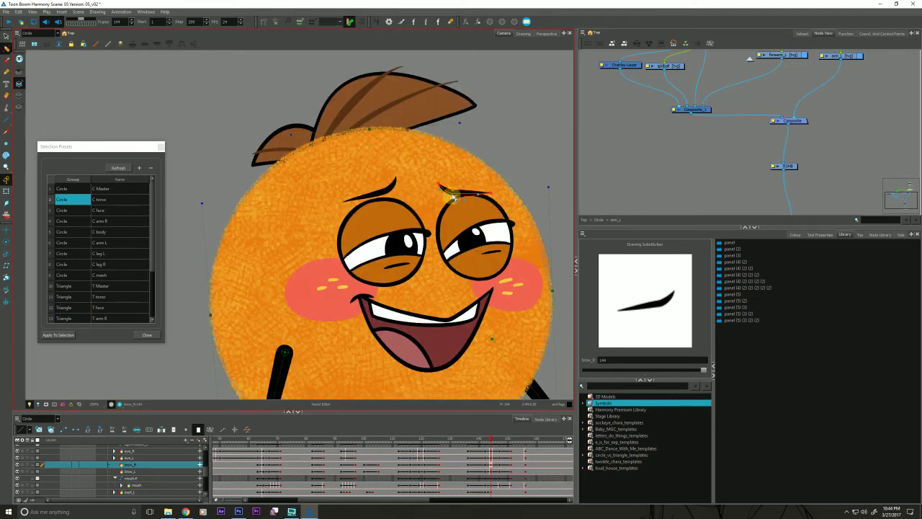
{"action": "left_click_drag", "start_coordinate": [453, 197], "coordinate": [475, 197]}
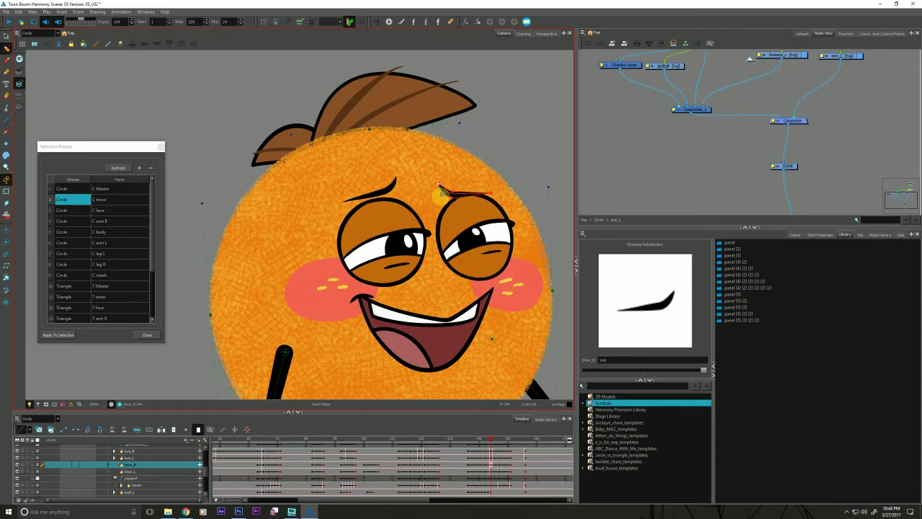
{"action": "left_click", "coordinate": [254, 73]}
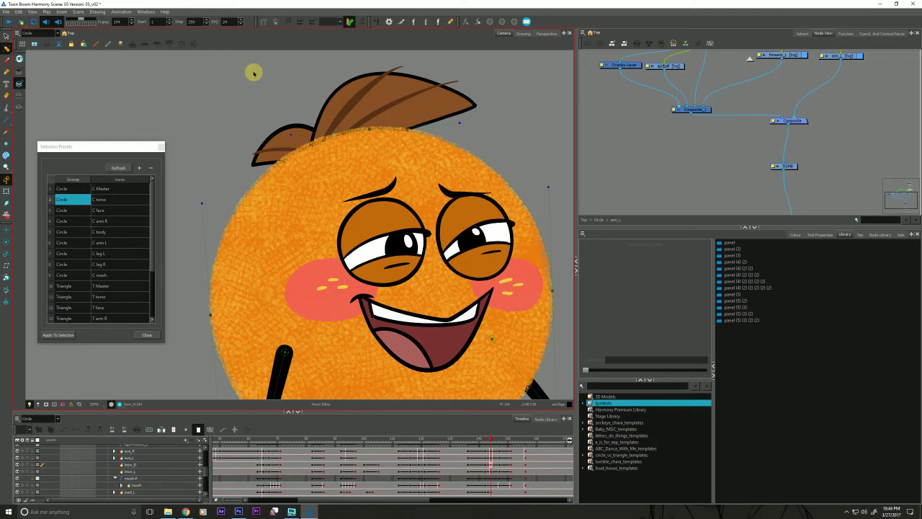
- Raise brow_R slightly at frame 144 and compare both eyebrows across frames 143 to 145
{"action": "left_click", "coordinate": [447, 190]}
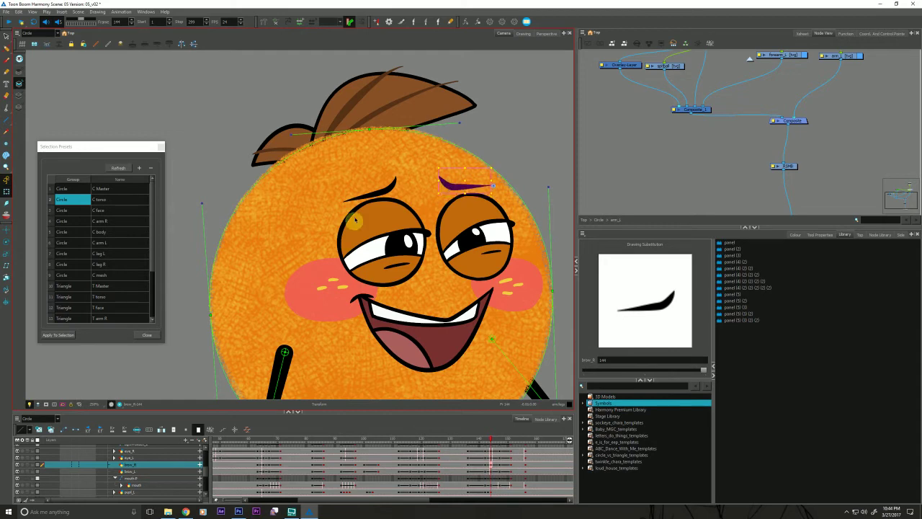
{"action": "left_click", "coordinate": [380, 190]}
{"action": "key", "text": "comma"}
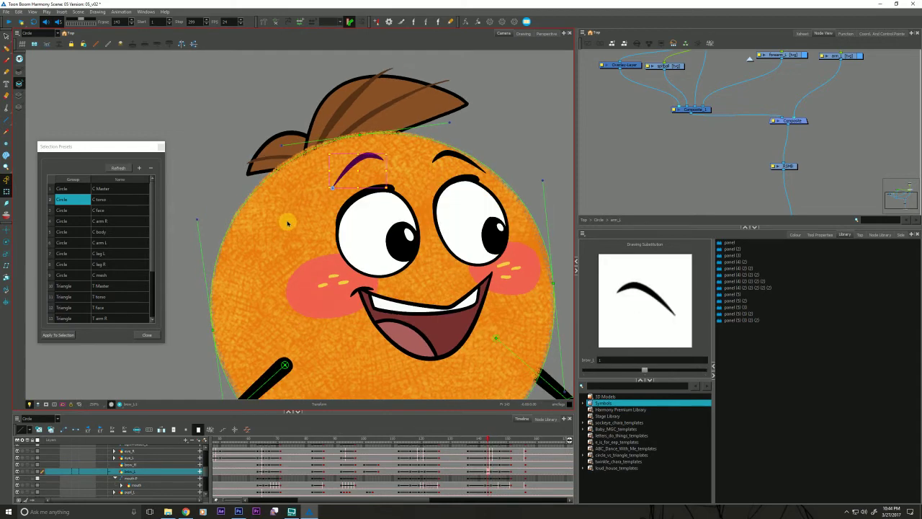
{"action": "key", "text": "period"}
{"action": "key", "text": "period"}
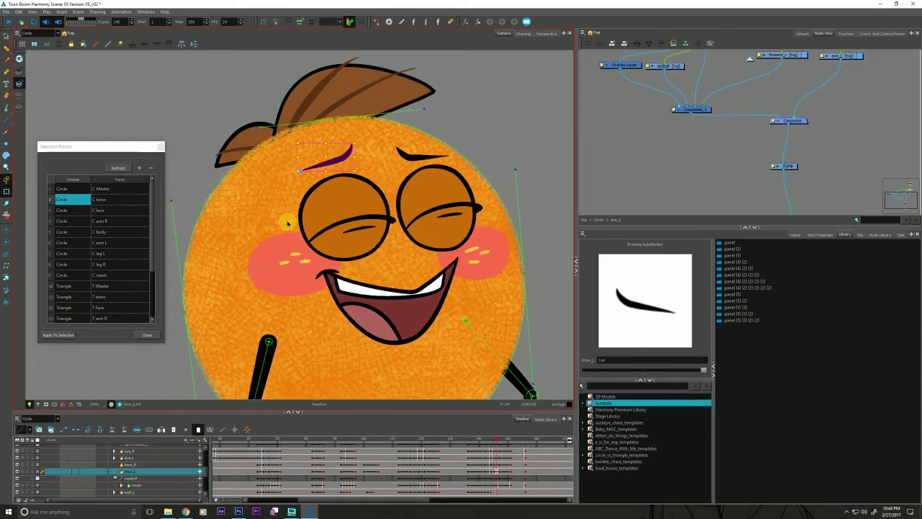
- Switch both eyebrows, brow_L and brow_R, to drawing 1 at frame 147
{"action": "key", "text": "period"}
{"action": "key", "text": "period"}
{"action": "left_click_drag", "start_coordinate": [268, 260], "coordinate": [300, 295]}
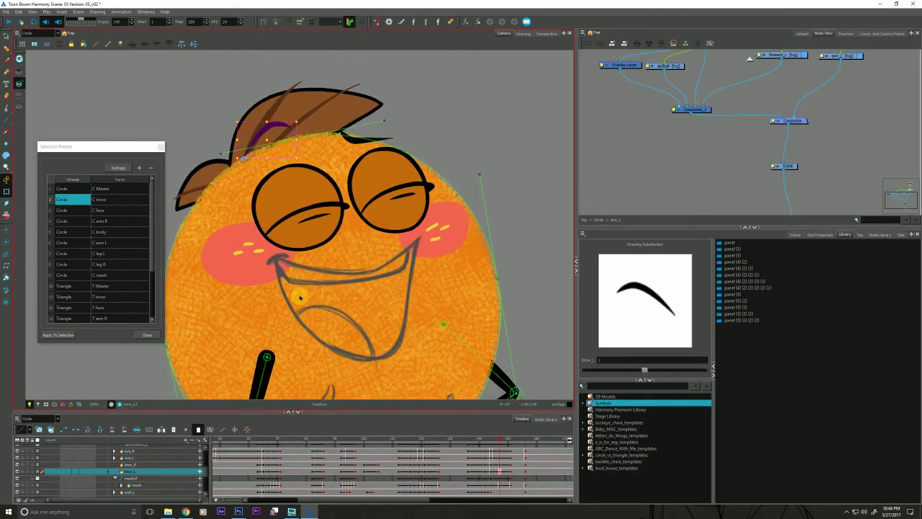
{"action": "left_click", "coordinate": [349, 140]}
{"action": "key", "text": "period"}
{"action": "key", "text": "period"}
{"action": "key", "text": "period"}
{"action": "key", "text": "period"}
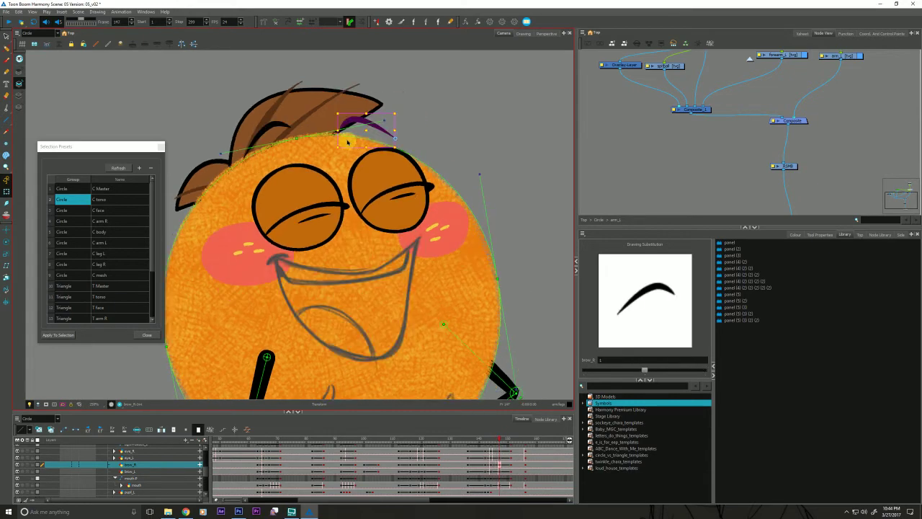
- Select both eyebrows together at frame 147 and move them slightly higher on the head
{"action": "key", "text": "comma"}
{"action": "key", "text": "comma"}
{"action": "key", "text": "comma"}
{"action": "key", "text": "comma"}
{"action": "key", "text": "comma"}
{"action": "key", "text": "comma"}
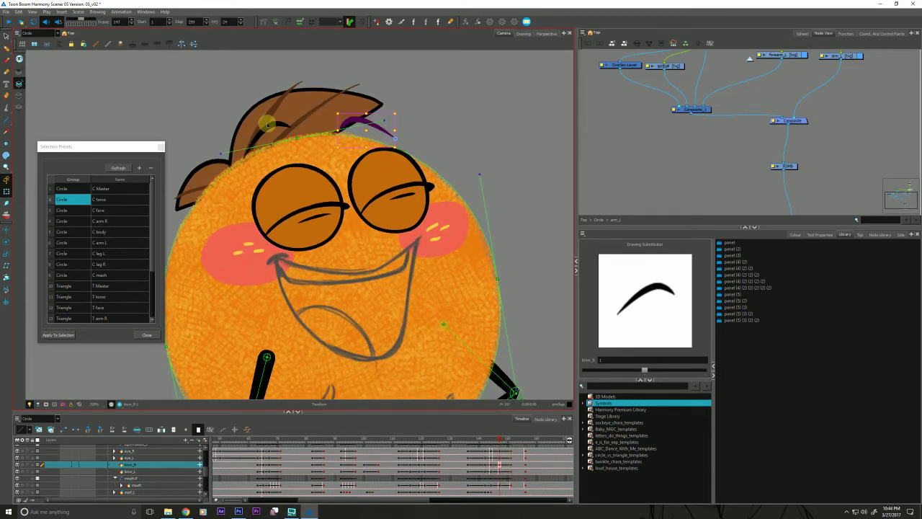
{"action": "left_click", "coordinate": [265, 128], "text": "shift"}
{"action": "left_click_drag", "start_coordinate": [267, 129], "coordinate": [265, 120]}
- Step through the laugh between frames 141 and 156 to check how the eyebrow shapes change with the closing eyes
{"action": "key", "text": "period"}
{"action": "key", "text": "period"}
{"action": "key", "text": "period"}
{"action": "key", "text": "period"}
{"action": "key", "text": "period"}
{"action": "key", "text": "period"}
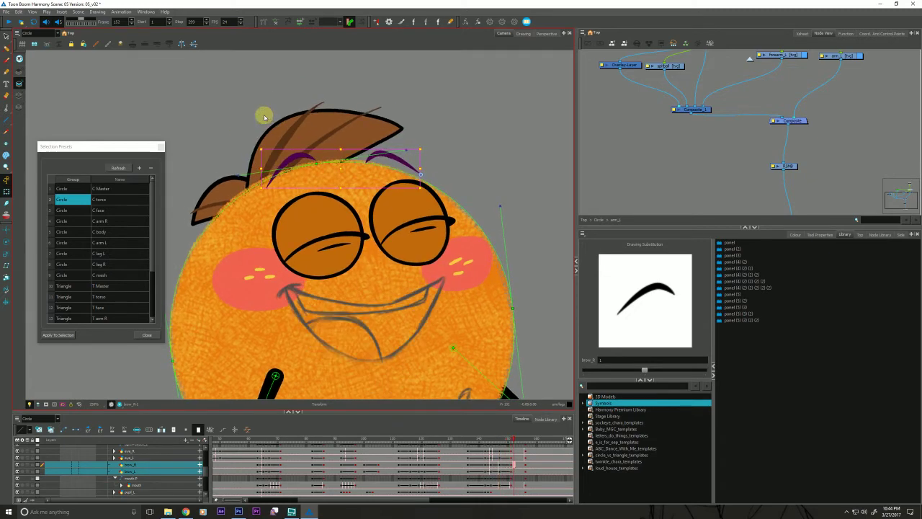
{"action": "left_click", "coordinate": [483, 440]}
{"action": "key", "text": "period"}
{"action": "key", "text": "period"}
{"action": "key", "text": "period"}
{"action": "key", "text": "period"}
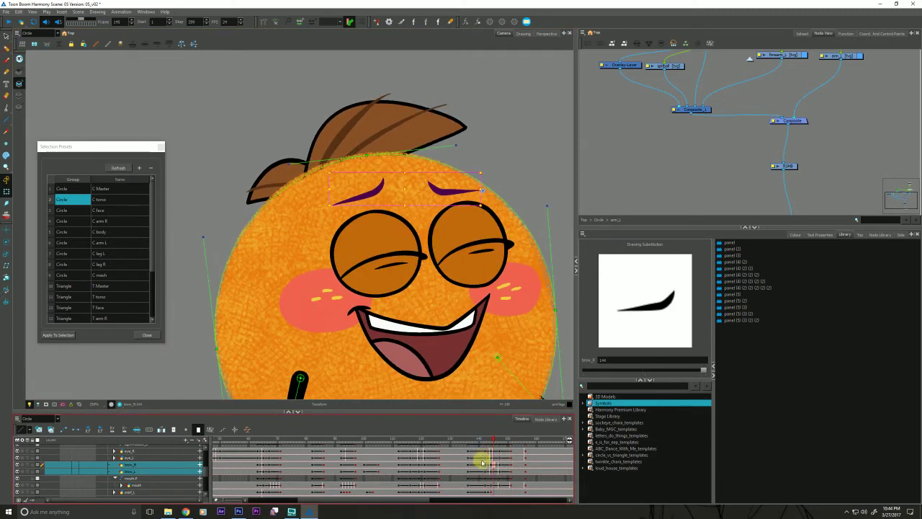
{"action": "left_click_drag", "start_coordinate": [483, 462], "coordinate": [474, 482]}
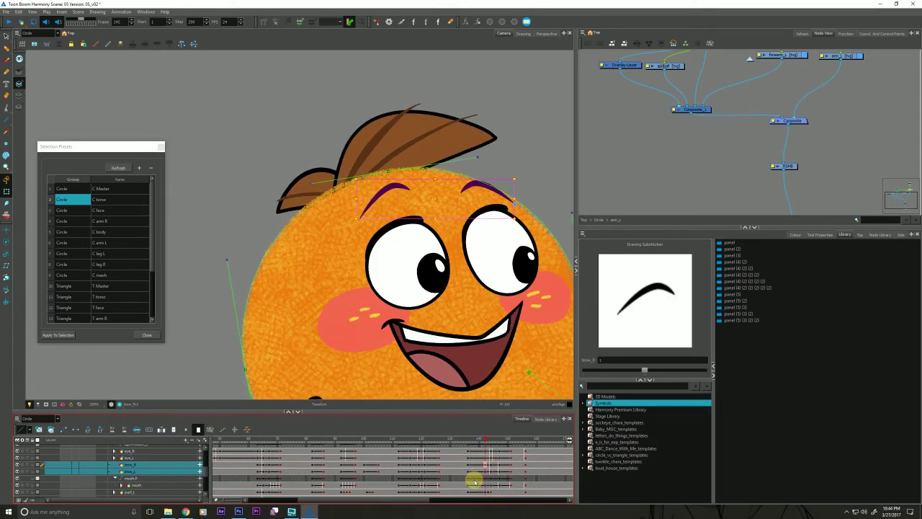
{"action": "key", "text": "period"}
{"action": "key", "text": "period"}
{"action": "key", "text": "period"}
{"action": "key", "text": "period"}
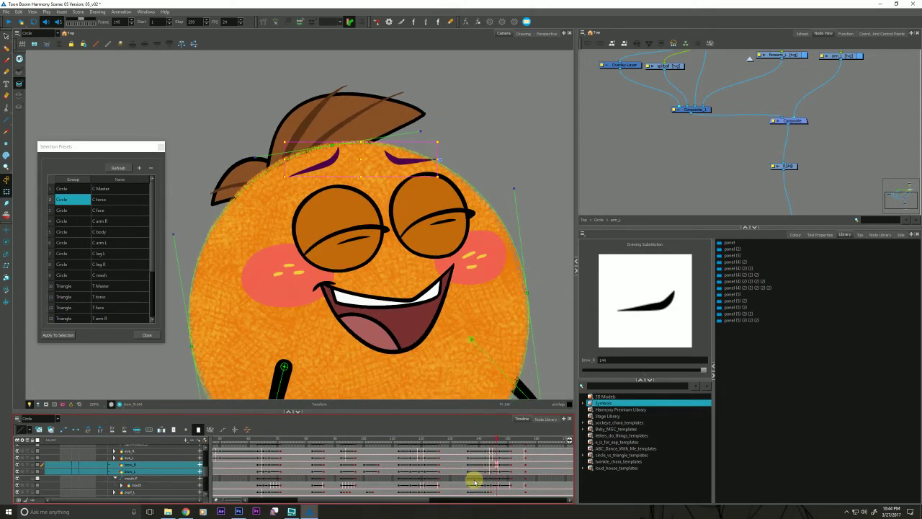
{"action": "key", "text": "period"}
{"action": "key", "text": "period"}
{"action": "key", "text": "period"}
{"action": "key", "text": "period"}
{"action": "key", "text": "period"}
{"action": "key", "text": "period"}
{"action": "key", "text": "period"}
{"action": "key", "text": "period"}
{"action": "key", "text": "period"}
{"action": "key", "text": "period"}
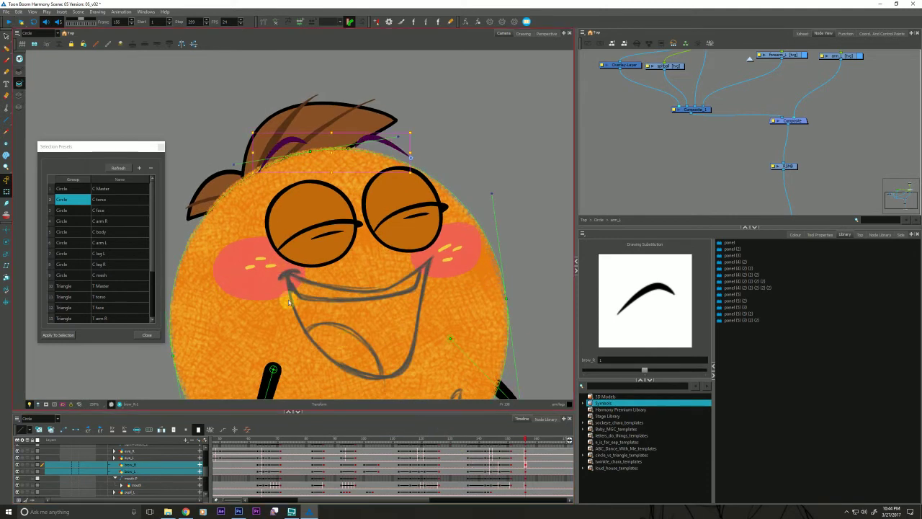
- Show the whole character and play the laugh from around frame 135 to 159 to review the eyebrow motion
{"action": "scroll", "coordinate": [289, 302], "scroll_direction": "down", "scroll_amount": 5}
{"action": "left_click_drag", "start_coordinate": [451, 437], "coordinate": [461, 439]}
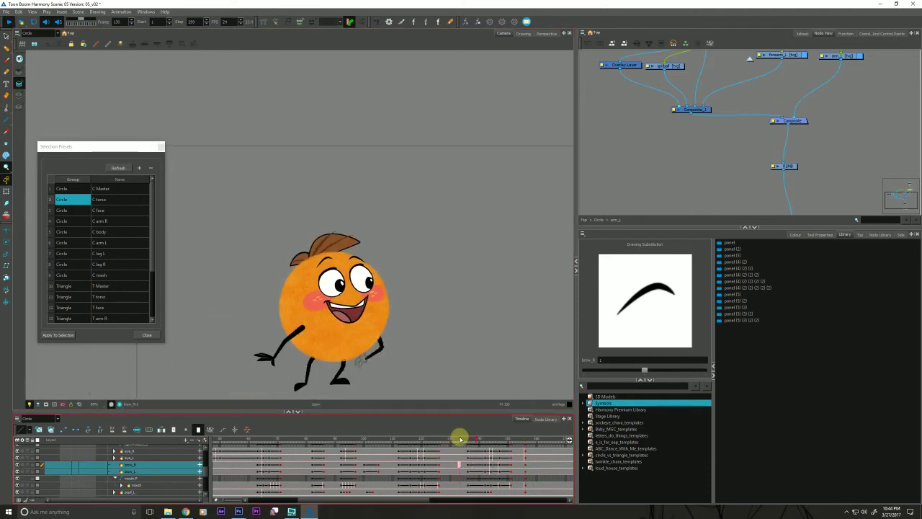
{"action": "key", "text": "period"}
{"action": "key", "text": "period"}
{"action": "key", "text": "period"}
{"action": "key", "text": "period"}
{"action": "key", "text": "period"}
{"action": "key", "text": "period"}
{"action": "key", "text": "period"}
{"action": "key", "text": "period"}
{"action": "key", "text": "period"}
{"action": "key", "text": "period"}
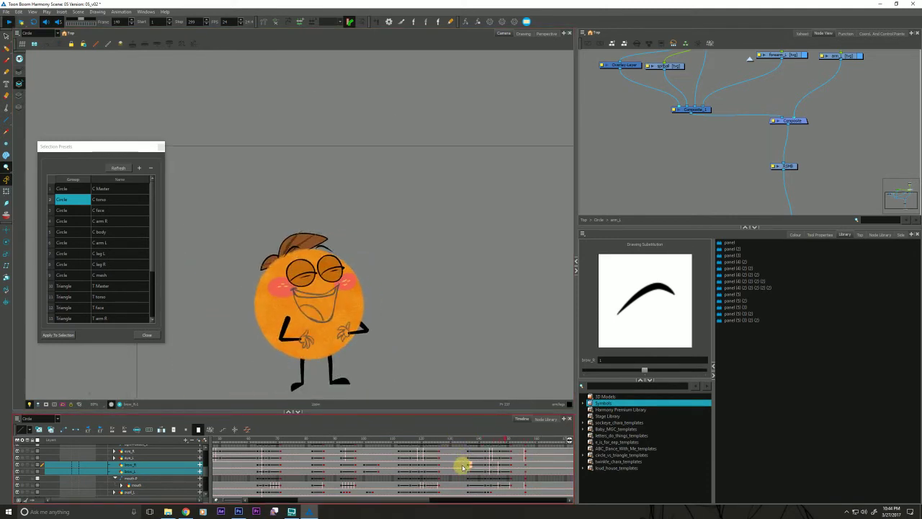
{"action": "key", "text": "period"}
{"action": "key", "text": "period"}
{"action": "key", "text": "period"}
{"action": "key", "text": "period"}
{"action": "key", "text": "period"}
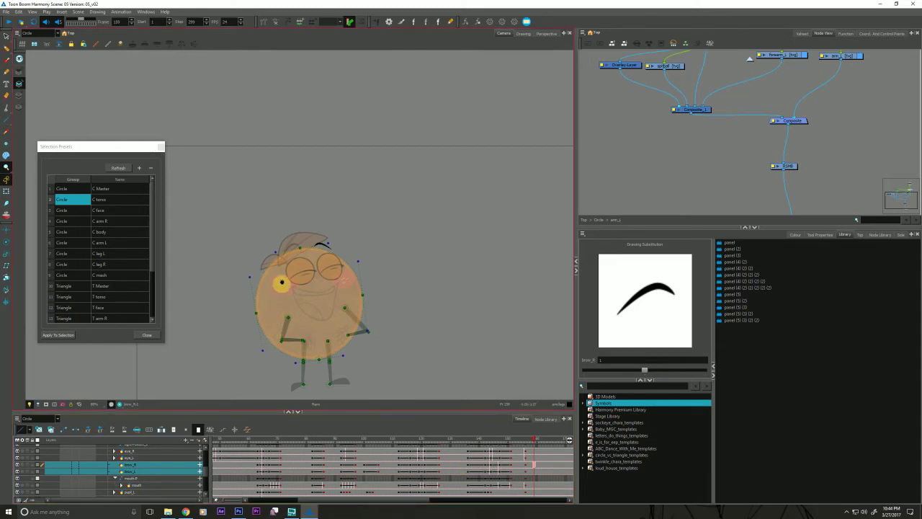
{"action": "left_click_drag", "start_coordinate": [281, 287], "coordinate": [283, 269]}
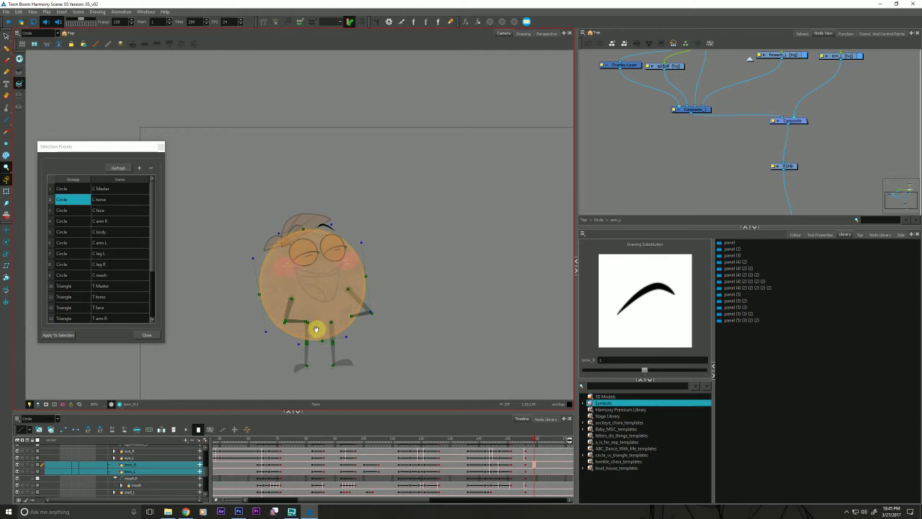
{"action": "left_click_drag", "start_coordinate": [319, 325], "coordinate": [305, 293]}
{"action": "left_click_drag", "start_coordinate": [345, 322], "coordinate": [343, 331]}
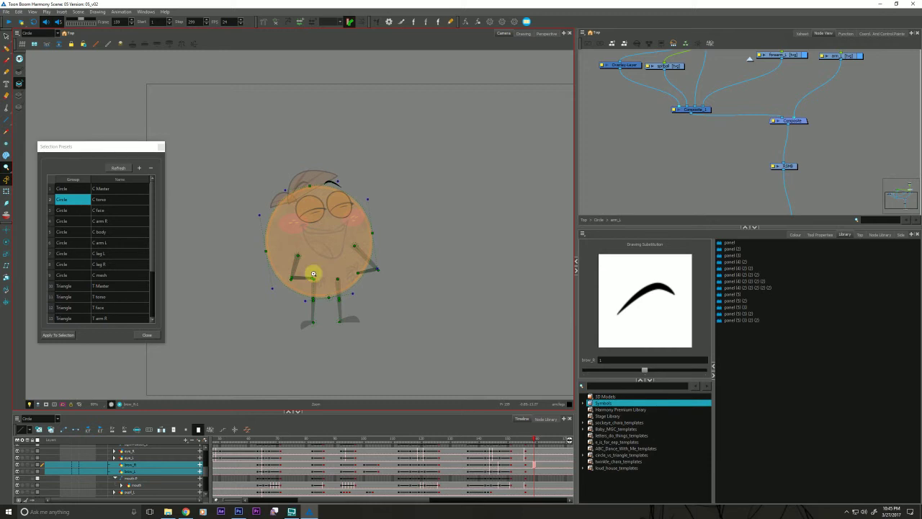
- Go to frame 147 and select the rough hand_R drawing at the end of the character's bent arm
{"action": "left_click_drag", "start_coordinate": [284, 301], "coordinate": [251, 312]}
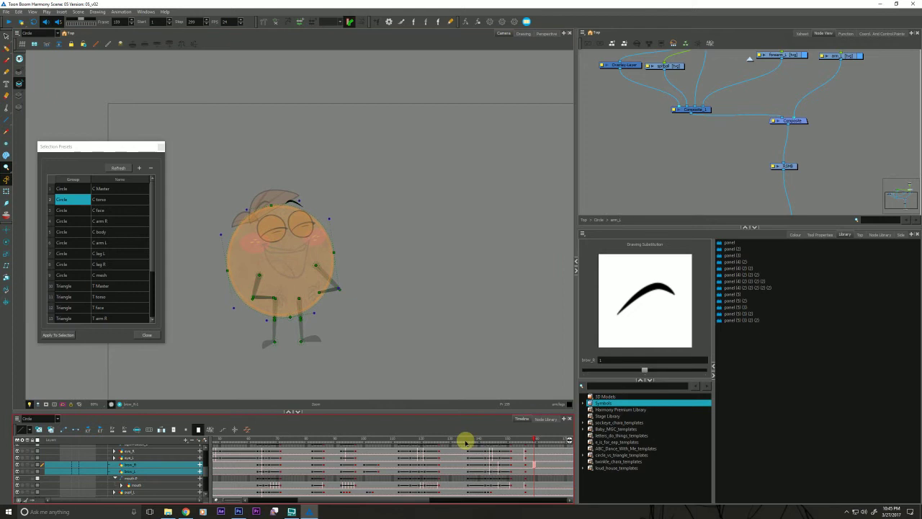
{"action": "left_click_drag", "start_coordinate": [465, 441], "coordinate": [498, 436]}
{"action": "left_click_drag", "start_coordinate": [205, 472], "coordinate": [203, 451]}
{"action": "left_click", "coordinate": [71, 462]}
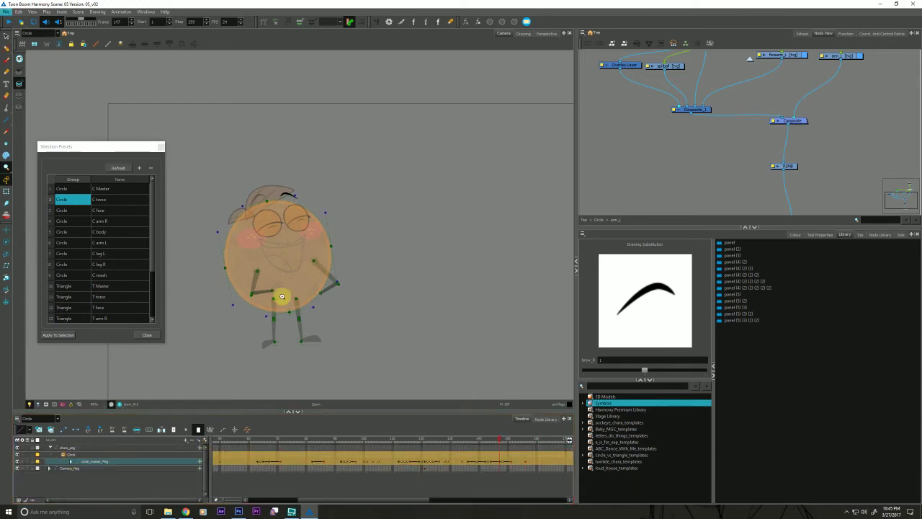
{"action": "scroll", "coordinate": [274, 302], "scroll_direction": "up", "scroll_amount": 5}
{"action": "left_click", "coordinate": [7, 191]}
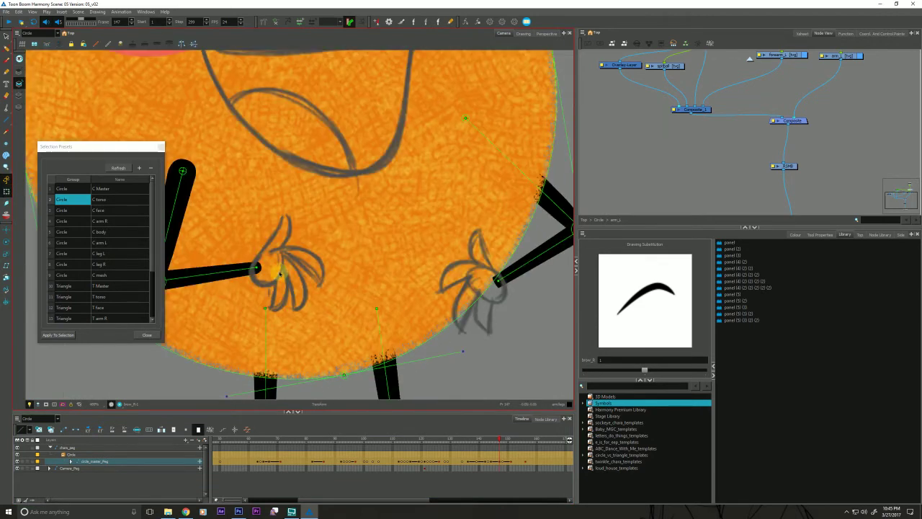
{"action": "left_click", "coordinate": [280, 273]}
{"action": "left_click_drag", "start_coordinate": [238, 340], "coordinate": [272, 328]}
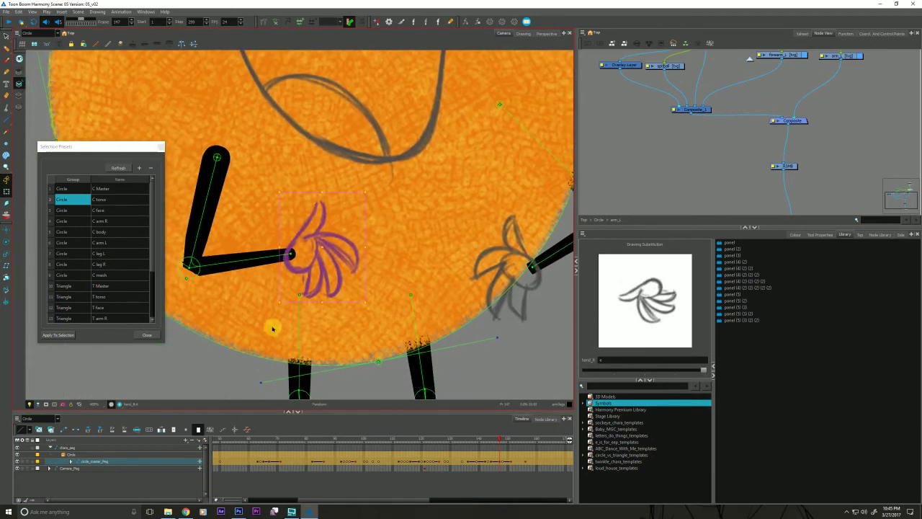
- Trace the rough hand_R sketch's palm, thumb and fingers with the Pencil tool in Revision Red from the C_Vs_T_teaser palette
{"action": "key", "text": "space"}
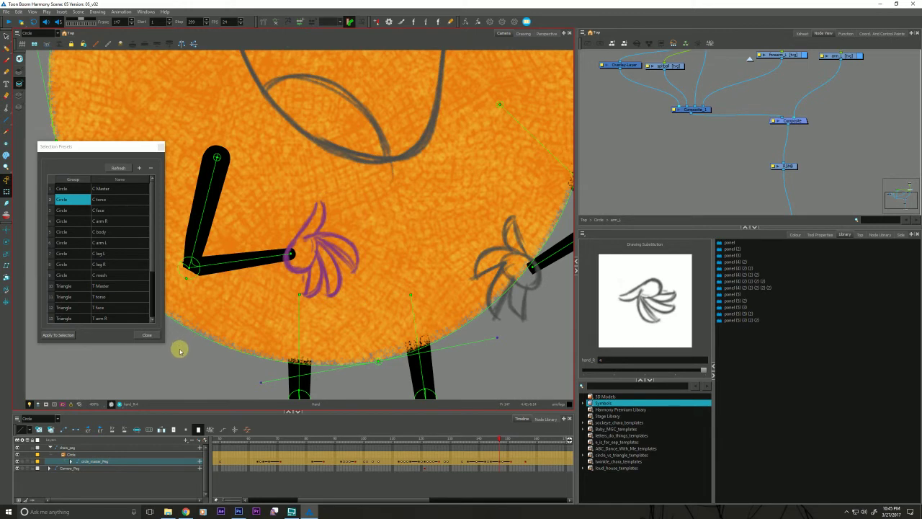
{"action": "key", "text": "alt+/"}
{"action": "left_click", "coordinate": [794, 234]}
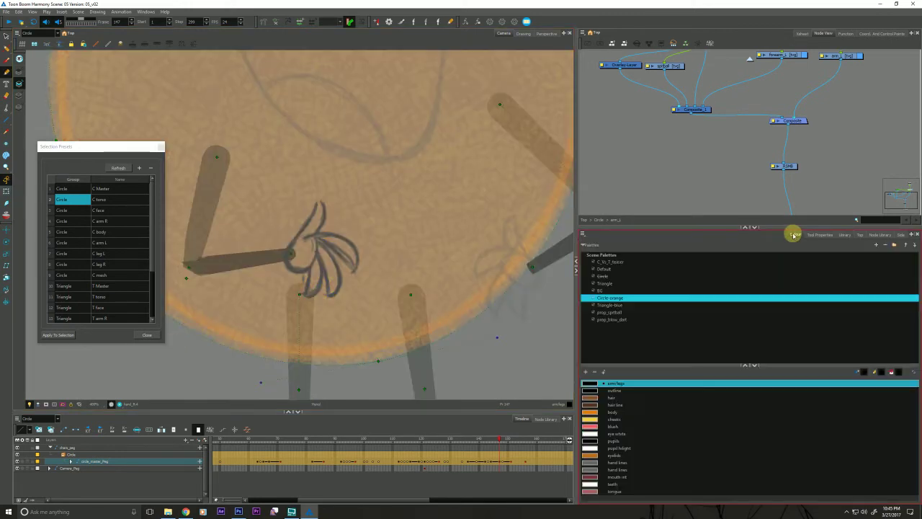
{"action": "left_click_drag", "start_coordinate": [680, 227], "coordinate": [680, 190]}
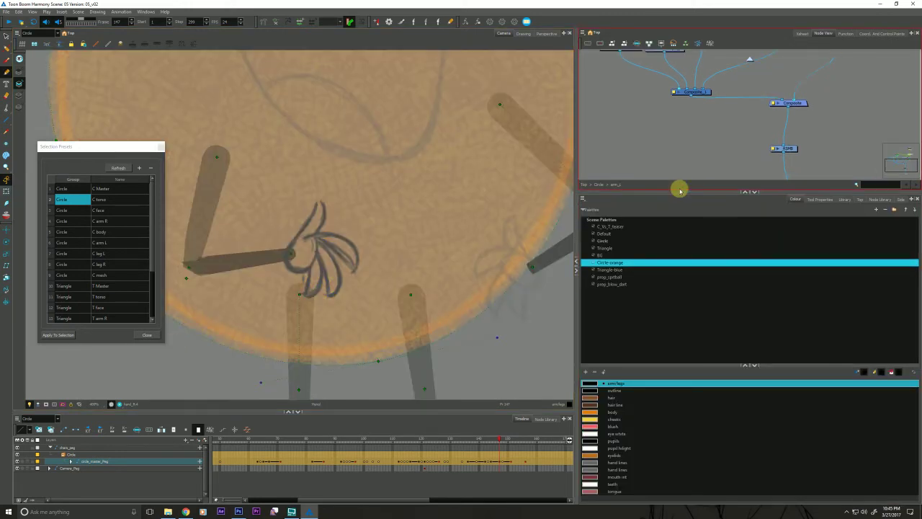
{"action": "left_click", "coordinate": [602, 226]}
{"action": "left_click", "coordinate": [589, 493]}
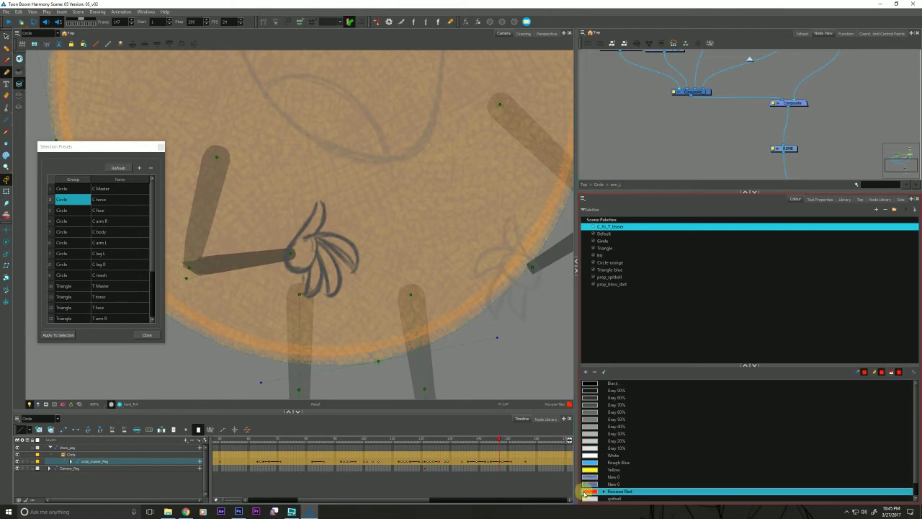
{"action": "scroll", "coordinate": [288, 216], "scroll_direction": "down", "scroll_amount": 1}
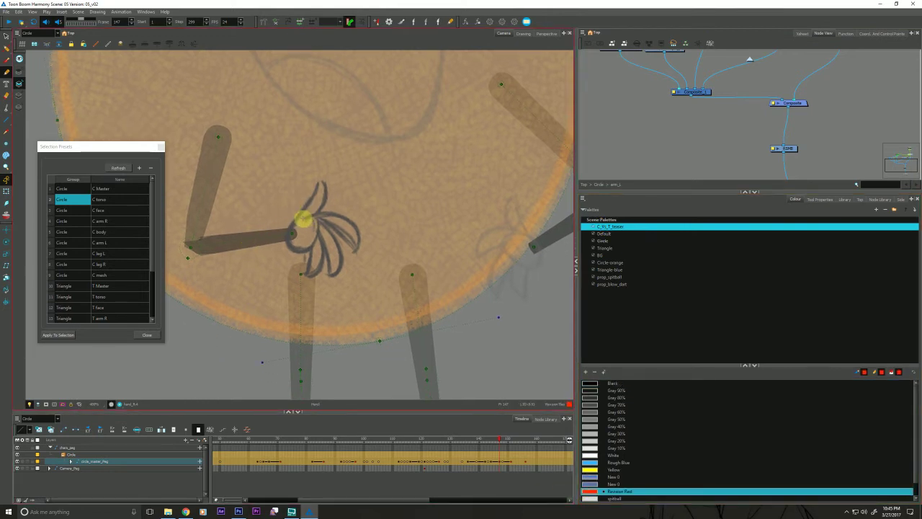
{"action": "mouse_move", "coordinate": [303, 218]}
{"action": "left_mouse_down"}
{"action": "mouse_move", "coordinate": [329, 212]}
{"action": "mouse_move", "coordinate": [353, 224]}
{"action": "left_mouse_up"}
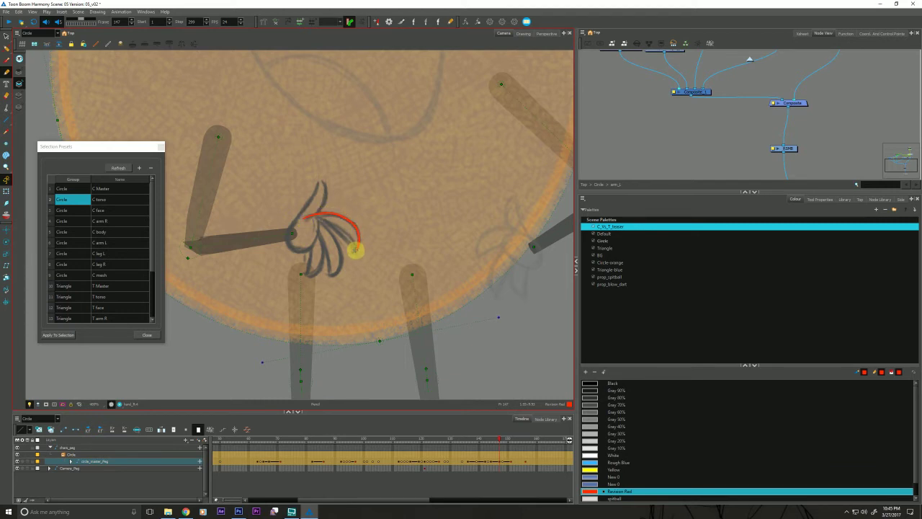
{"action": "left_click_drag", "start_coordinate": [318, 220], "coordinate": [337, 270]}
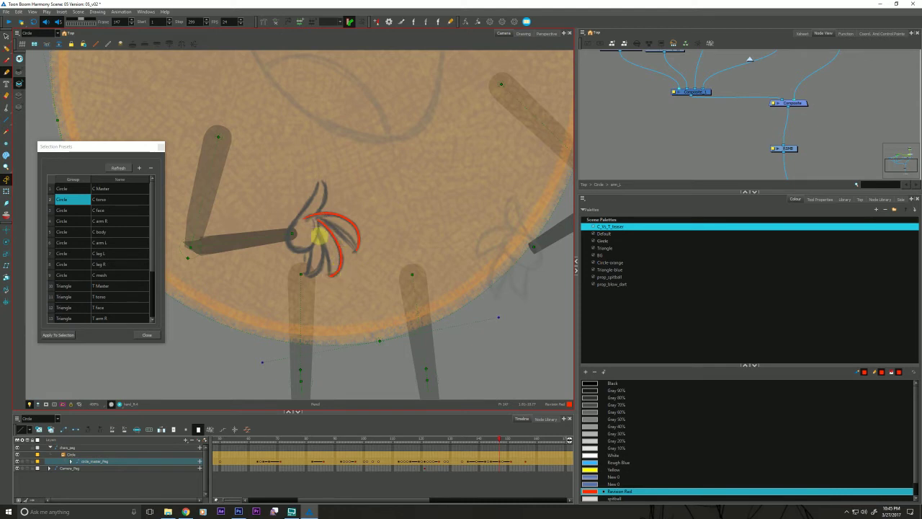
{"action": "mouse_move", "coordinate": [316, 230]}
{"action": "left_mouse_down"}
{"action": "mouse_move", "coordinate": [321, 252]}
{"action": "mouse_move", "coordinate": [306, 277]}
{"action": "left_mouse_up"}
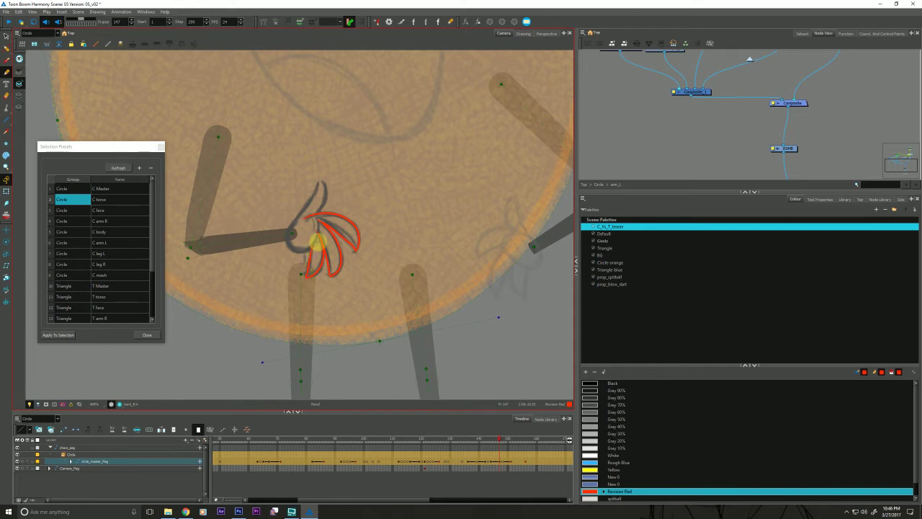
{"action": "mouse_move", "coordinate": [303, 251]}
{"action": "left_mouse_down"}
{"action": "mouse_move", "coordinate": [286, 232]}
{"action": "mouse_move", "coordinate": [318, 184]}
{"action": "left_mouse_up"}
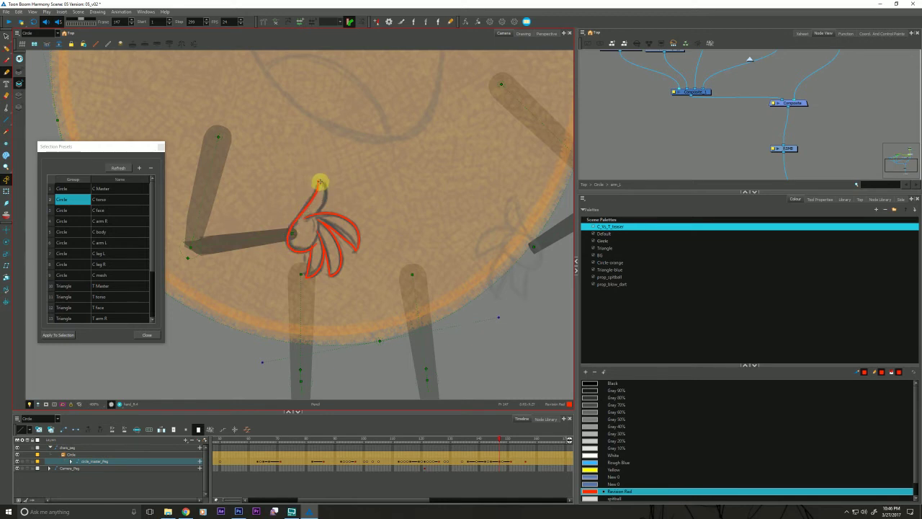
{"action": "mouse_move", "coordinate": [319, 182]}
{"action": "left_mouse_down"}
{"action": "mouse_move", "coordinate": [322, 205]}
{"action": "mouse_move", "coordinate": [307, 232]}
{"action": "left_mouse_up"}
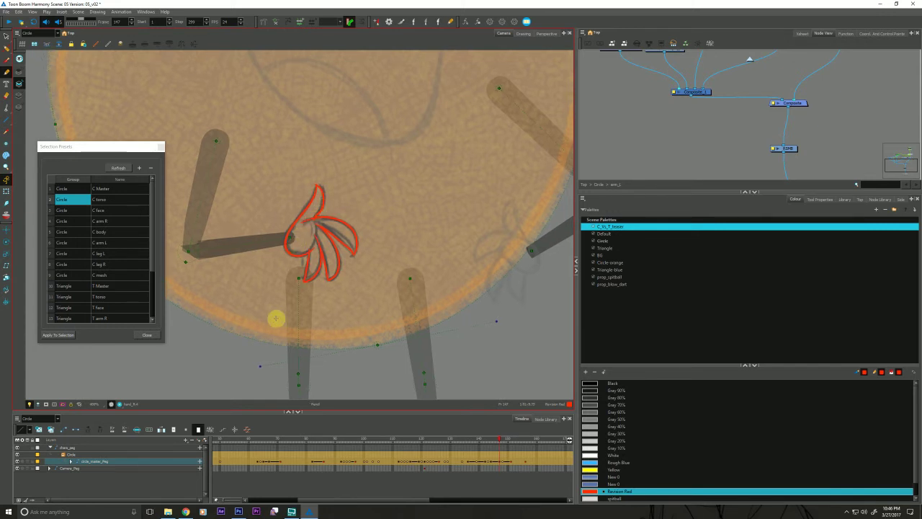
- Fill the traced hand's palm, thumb and fingers with the arm/legs colour from the Circle-orange palette
{"action": "left_click", "coordinate": [605, 263]}
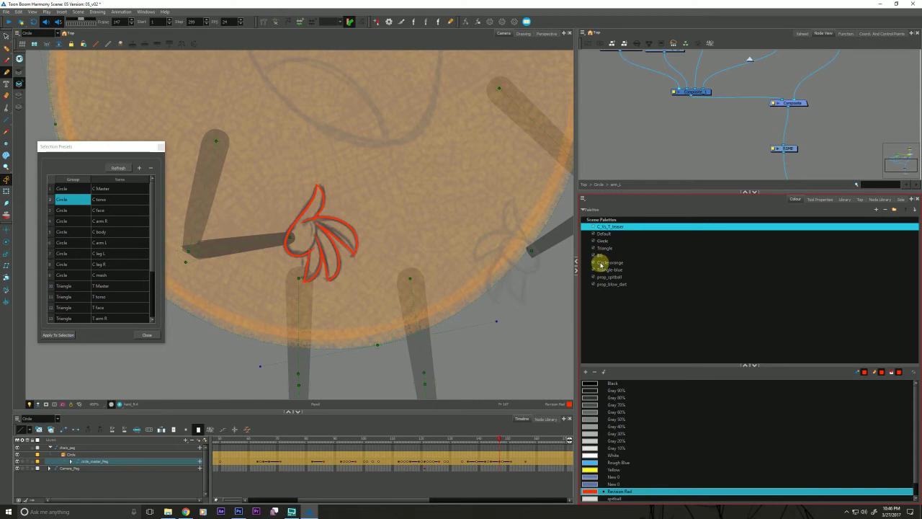
{"action": "left_click", "coordinate": [579, 460]}
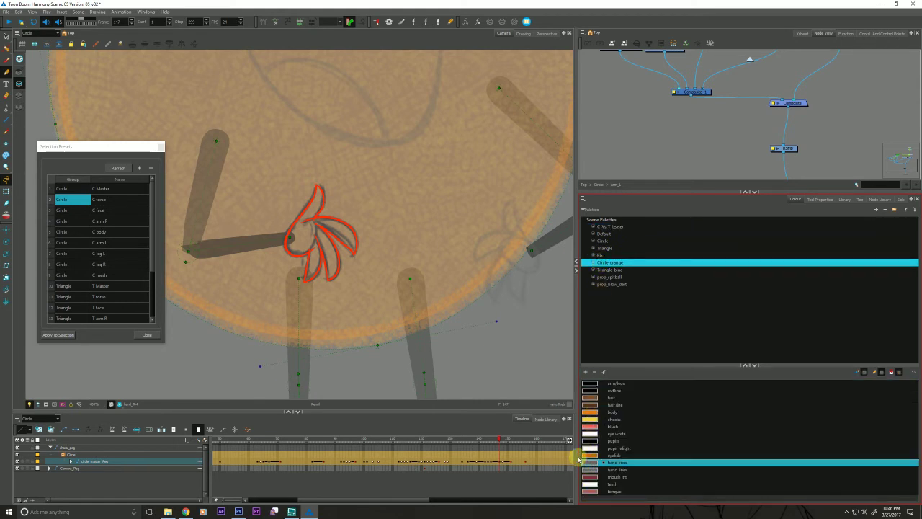
{"action": "key", "text": "alt+z"}
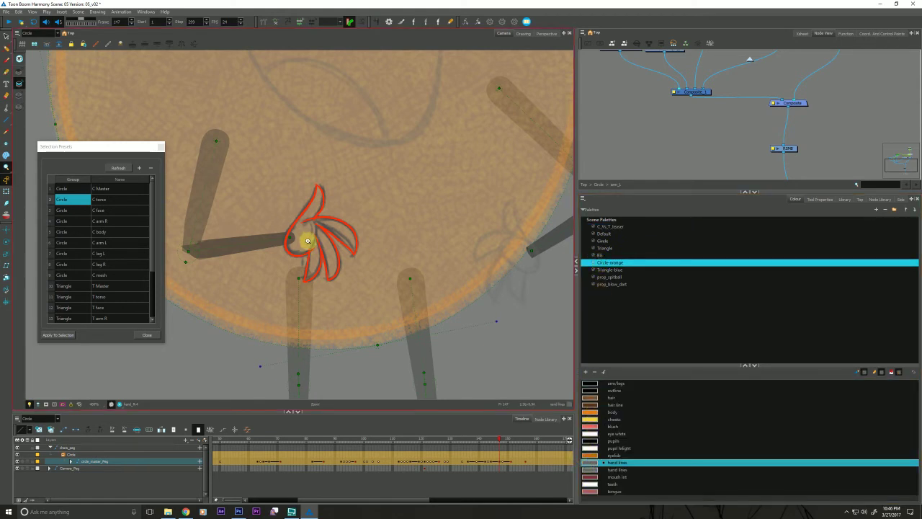
{"action": "left_click", "coordinate": [307, 241]}
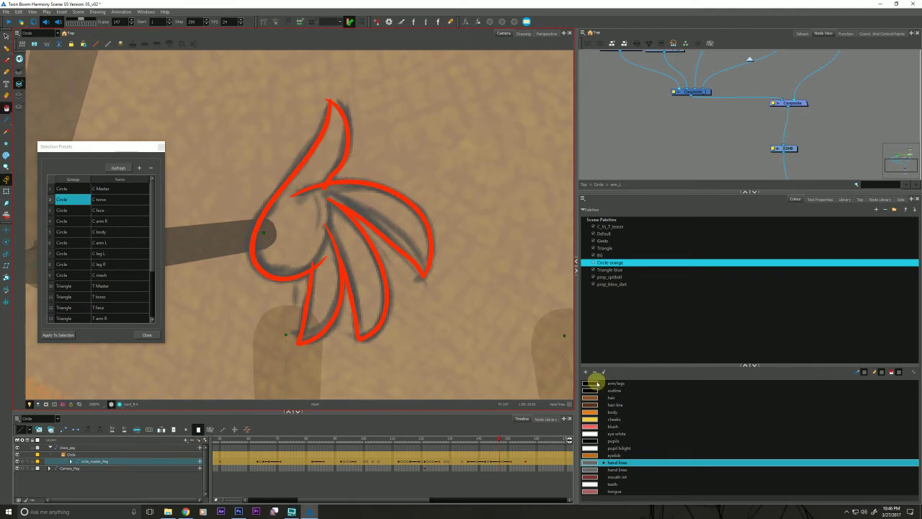
{"action": "key", "text": "alt+i"}
{"action": "left_click", "coordinate": [595, 382]}
{"action": "left_click", "coordinate": [306, 285]}
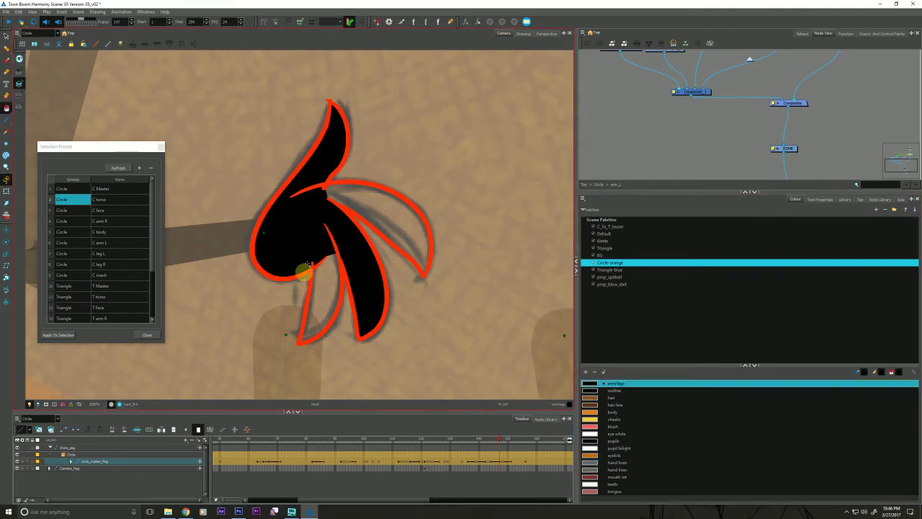
{"action": "left_click", "coordinate": [340, 200]}
{"action": "left_click", "coordinate": [312, 292]}
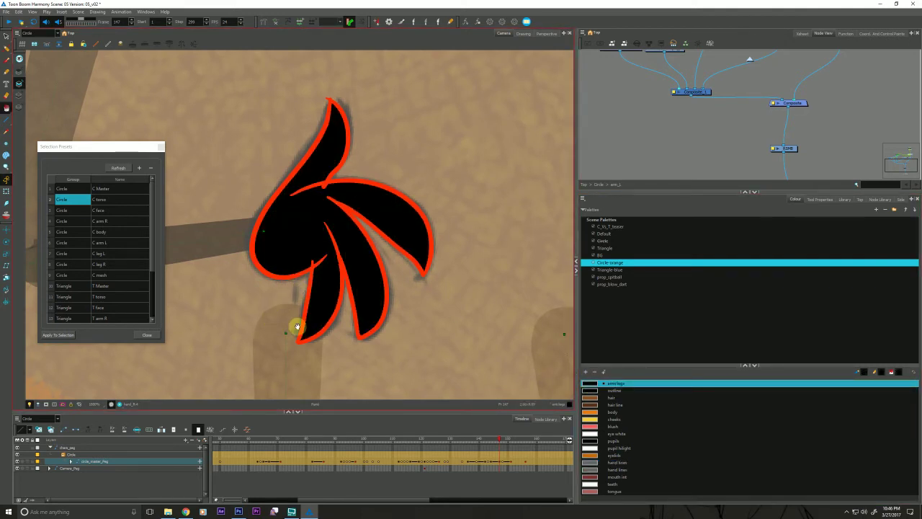
- Recolour the inner crease strokes of the hand with the hand lines colour using the Ink tool
{"action": "left_click", "coordinate": [598, 462]}
{"action": "left_click", "coordinate": [7, 108]}
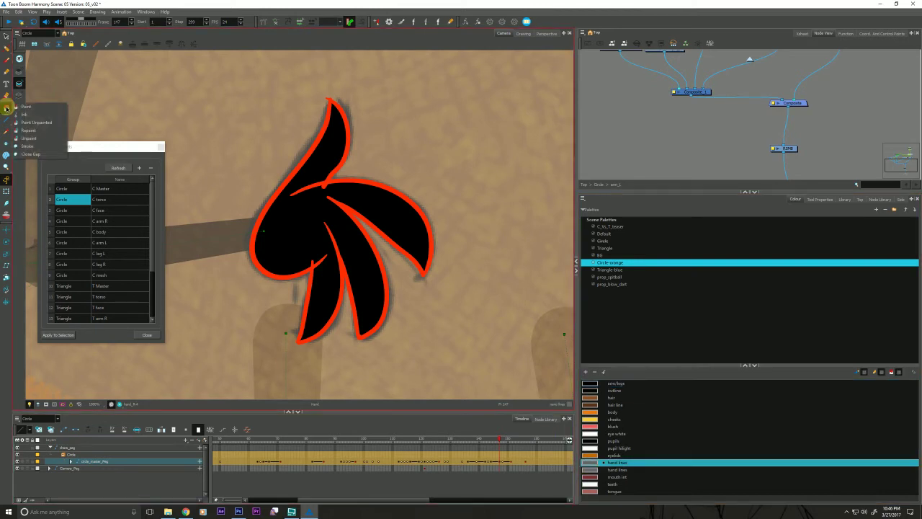
{"action": "left_click", "coordinate": [18, 115]}
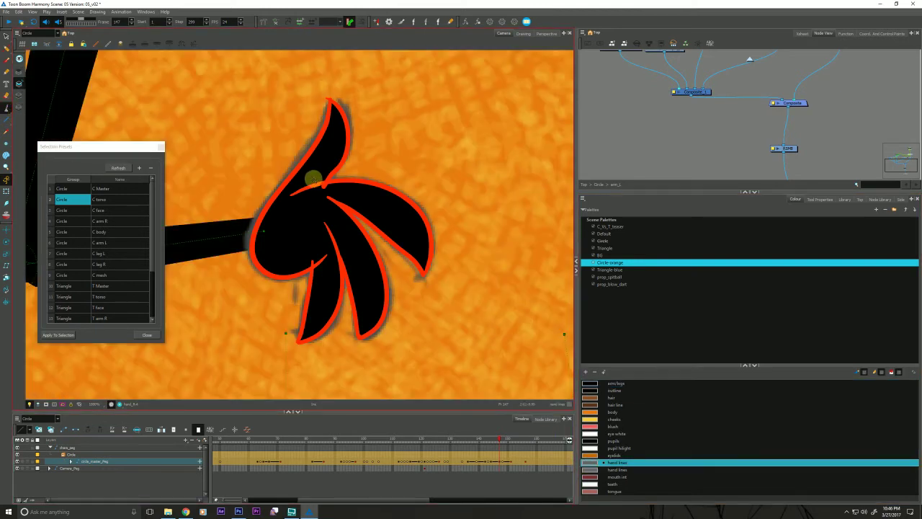
{"action": "left_click", "coordinate": [313, 183]}
{"action": "left_click", "coordinate": [327, 229]}
{"action": "left_click_drag", "start_coordinate": [321, 310], "coordinate": [320, 317]}
{"action": "left_click", "coordinate": [336, 210]}
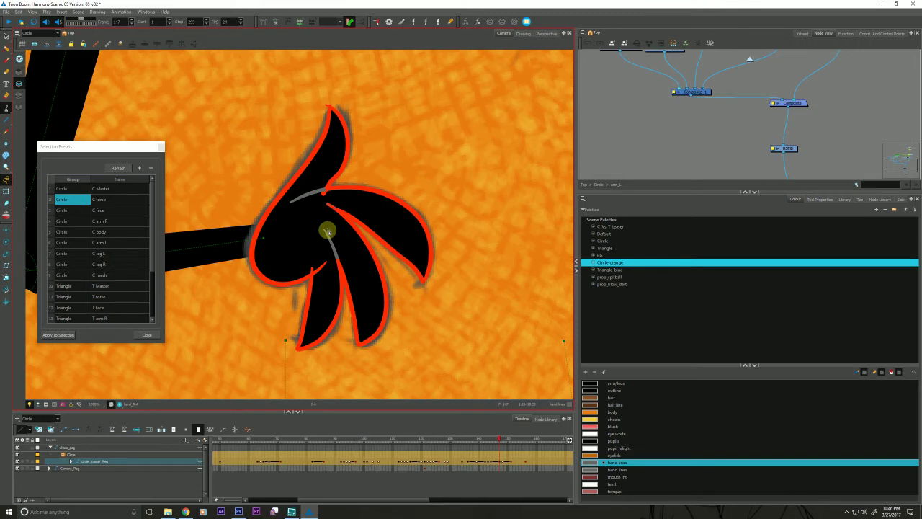
{"action": "left_click_drag", "start_coordinate": [311, 276], "coordinate": [313, 293]}
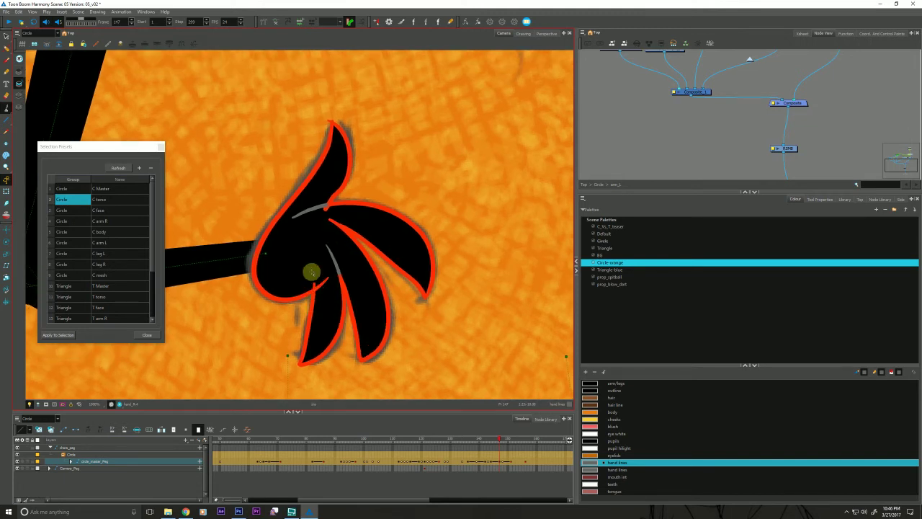
- Select and delete the Revision Red outline strokes around the filled hand
{"action": "left_click", "coordinate": [814, 198]}
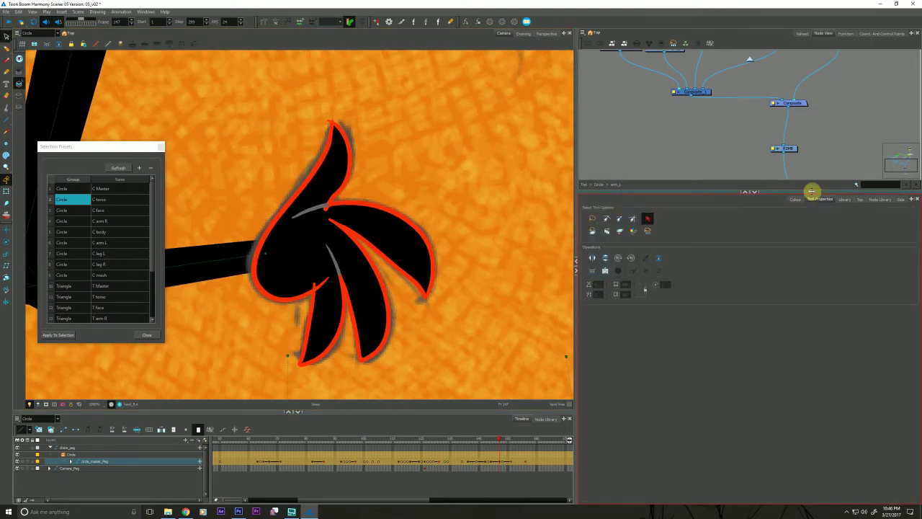
{"action": "left_click", "coordinate": [329, 164]}
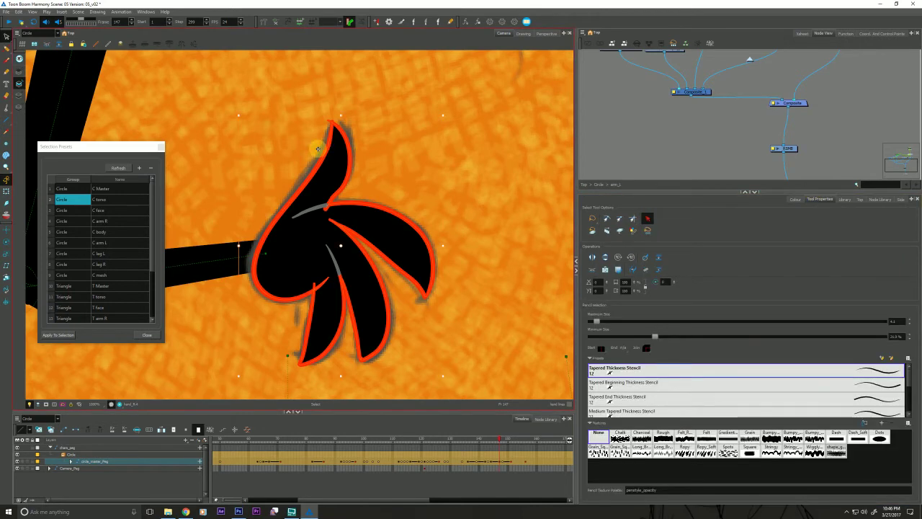
{"action": "left_click", "coordinate": [318, 149]}
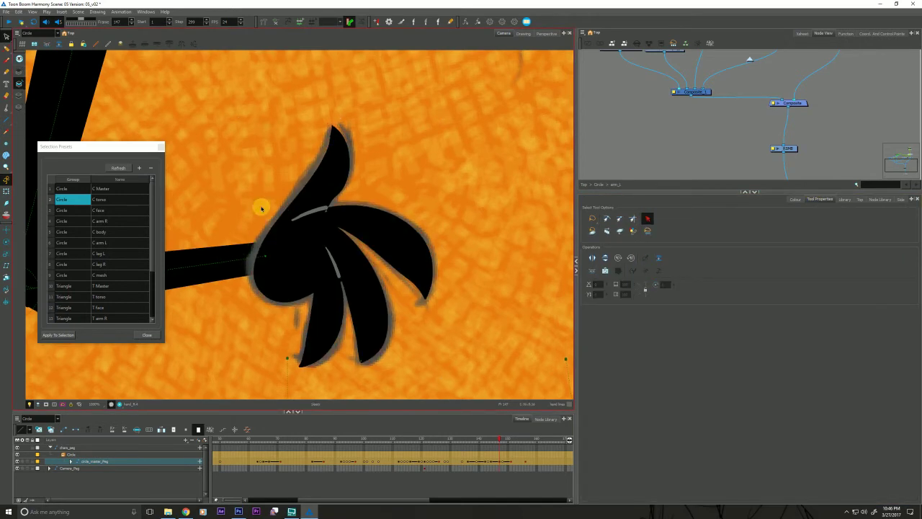
- Open the hand drawing by itself in the Drawing view, turned so the thumb points up, with its finger joints in close view
{"action": "left_click", "coordinate": [523, 34]}
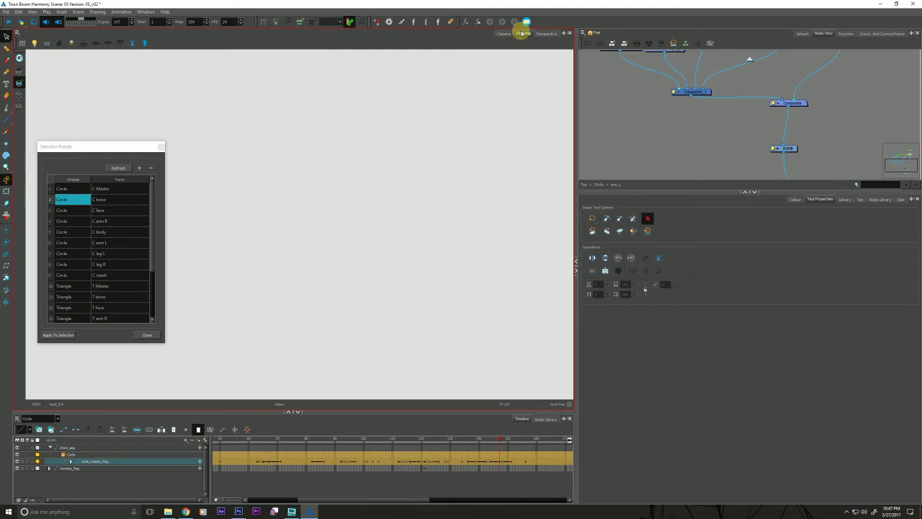
{"action": "mouse_move", "coordinate": [297, 356]}
{"action": "left_mouse_down"}
{"action": "mouse_move", "coordinate": [297, 341]}
{"action": "mouse_move", "coordinate": [316, 357]}
{"action": "mouse_move", "coordinate": [272, 315]}
{"action": "left_mouse_up"}
{"action": "key", "text": "alt+z"}
{"action": "scroll", "coordinate": [312, 351], "scroll_direction": "up", "scroll_amount": 4}
{"action": "scroll", "coordinate": [316, 357], "scroll_direction": "up", "scroll_amount": 1}
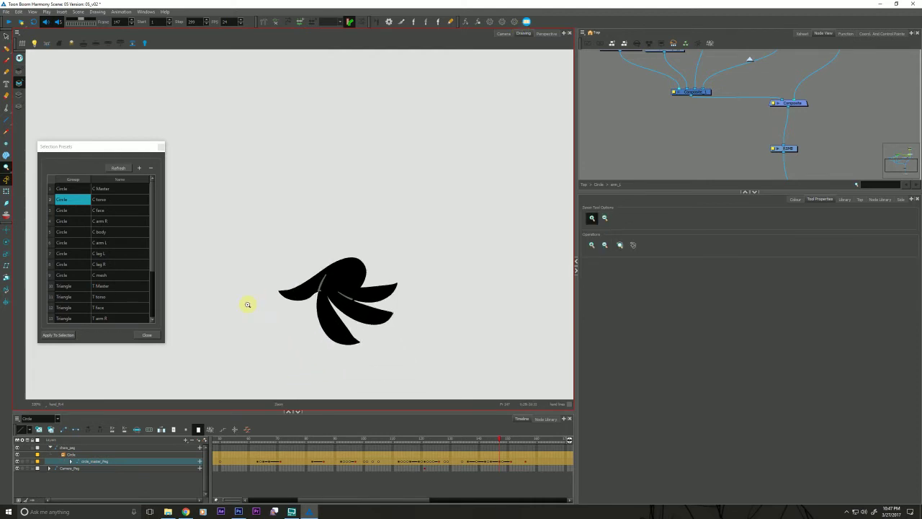
{"action": "mouse_move", "coordinate": [224, 353]}
{"action": "left_mouse_down"}
{"action": "mouse_move", "coordinate": [212, 329]}
{"action": "mouse_move", "coordinate": [298, 165]}
{"action": "mouse_move", "coordinate": [257, 192]}
{"action": "mouse_move", "coordinate": [287, 309]}
{"action": "mouse_move", "coordinate": [371, 311]}
{"action": "left_mouse_up"}
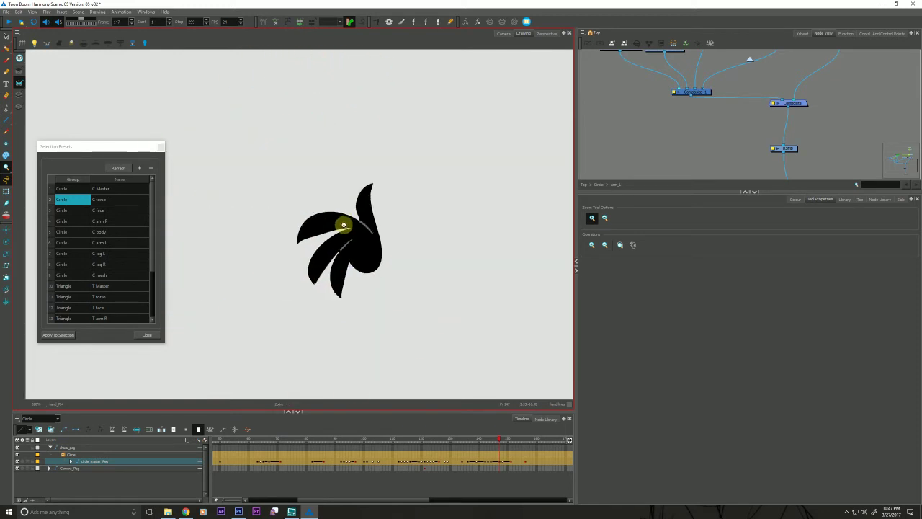
{"action": "left_click", "coordinate": [343, 225]}
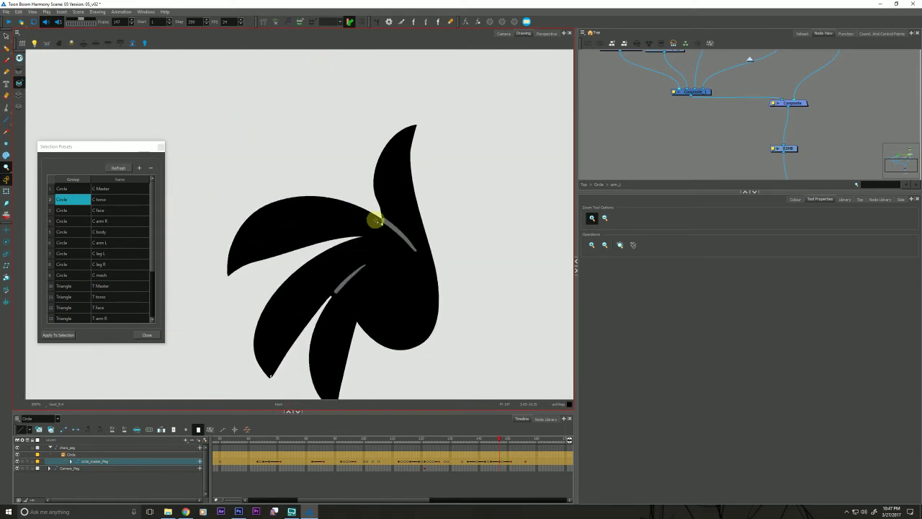
{"action": "left_click_drag", "start_coordinate": [230, 289], "coordinate": [233, 280]}
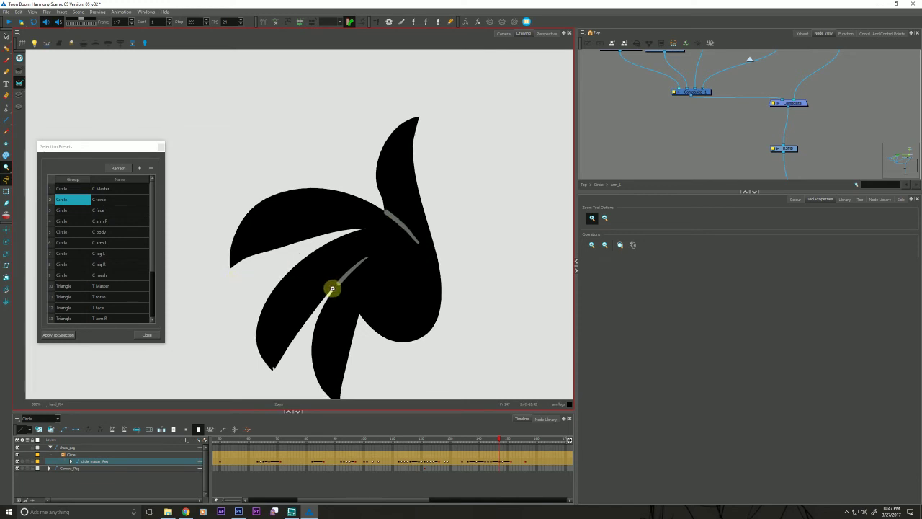
- Reshape the contour with the Contour Editor so the gap between the two lower fingers meets the inner crease line
{"action": "key", "text": "k"}
{"action": "left_click", "coordinate": [327, 296]}
{"action": "key", "text": "alt+q"}
{"action": "left_click", "coordinate": [336, 288]}
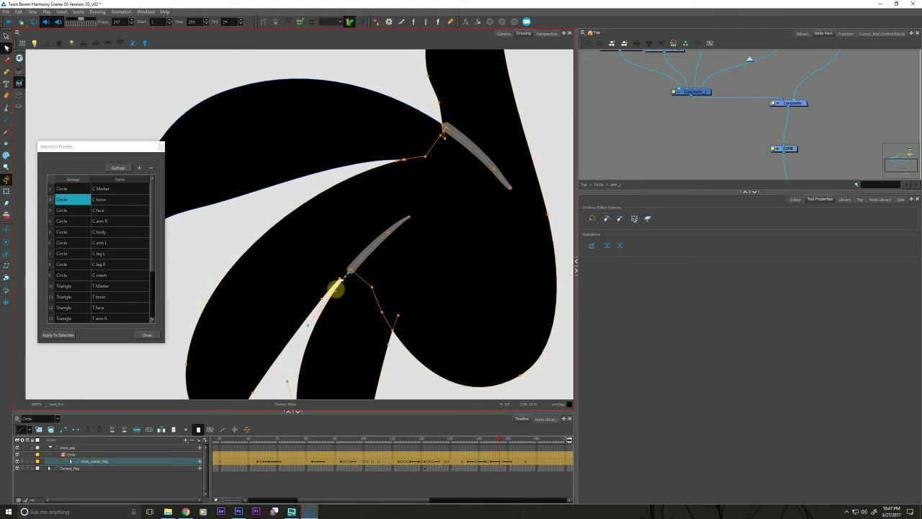
{"action": "left_click", "coordinate": [606, 218]}
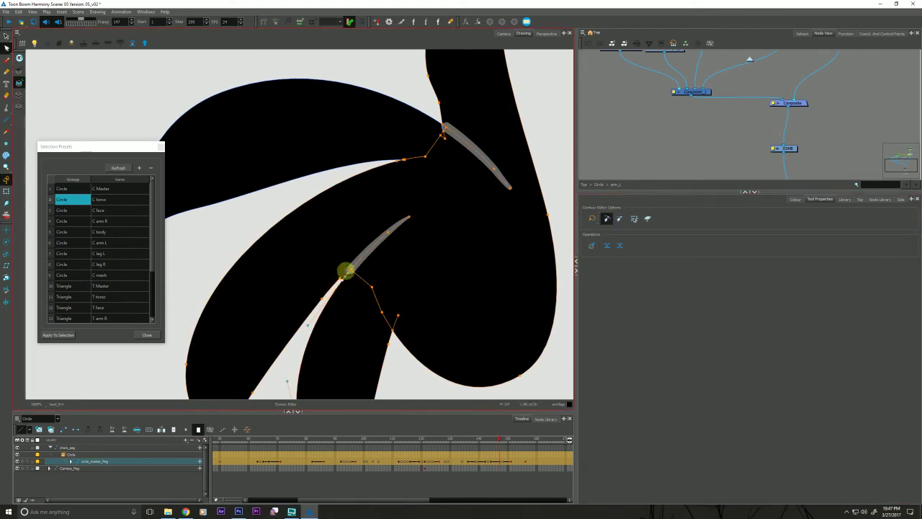
{"action": "left_click_drag", "start_coordinate": [344, 279], "coordinate": [345, 274]}
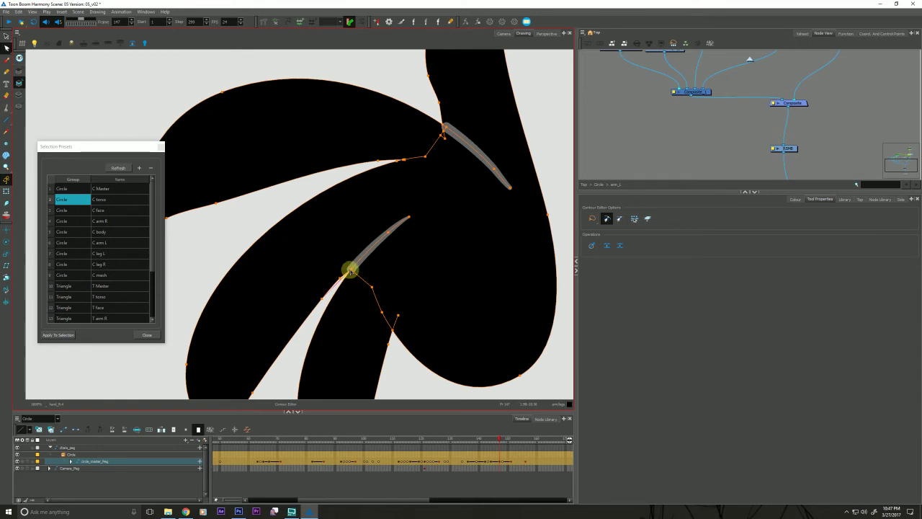
- Taper the base of the lower inner crease line to a point with the Pencil Editor
{"action": "left_click_drag", "start_coordinate": [281, 254], "coordinate": [280, 257]}
{"action": "key", "text": "alt+w"}
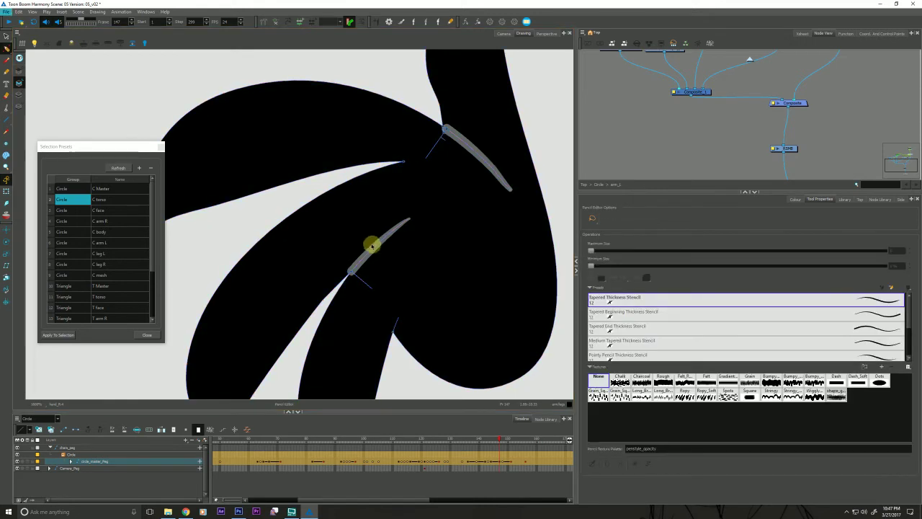
{"action": "left_click", "coordinate": [370, 246]}
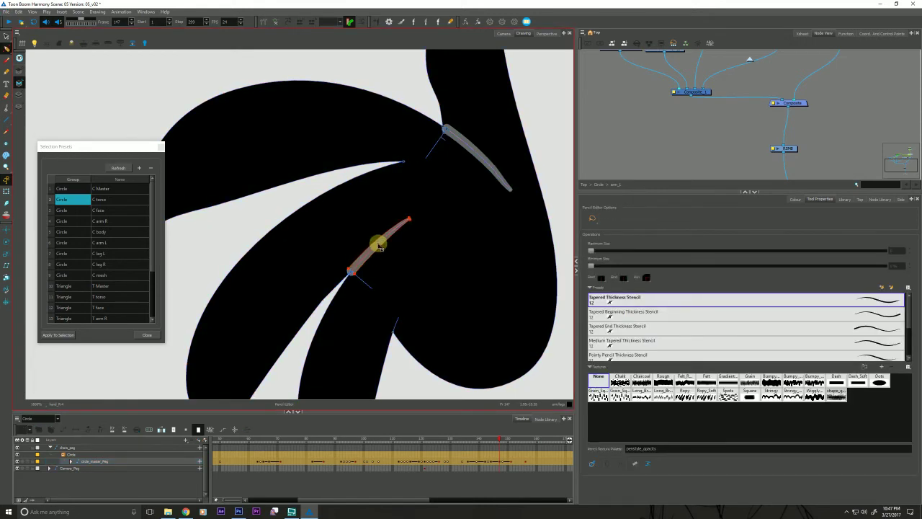
{"action": "left_click", "coordinate": [354, 277]}
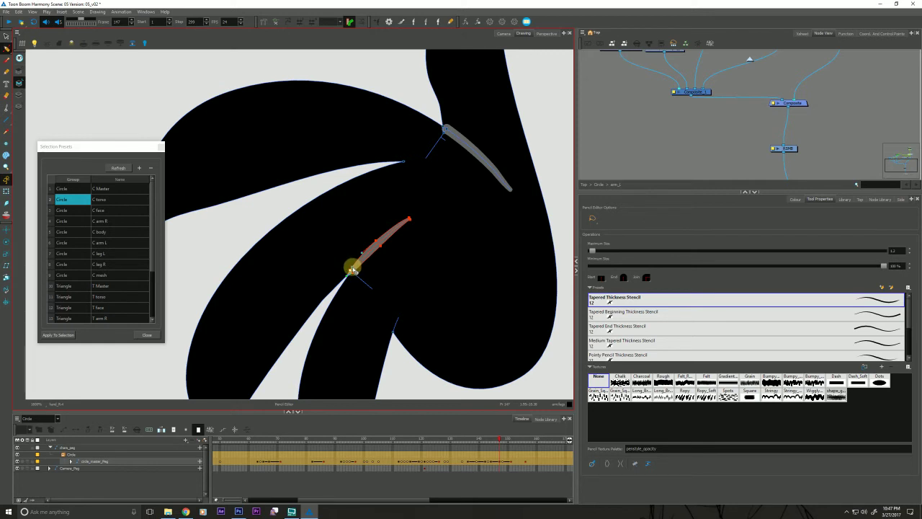
{"action": "left_click", "coordinate": [294, 194]}
{"action": "left_click_drag", "start_coordinate": [298, 175], "coordinate": [290, 197]}
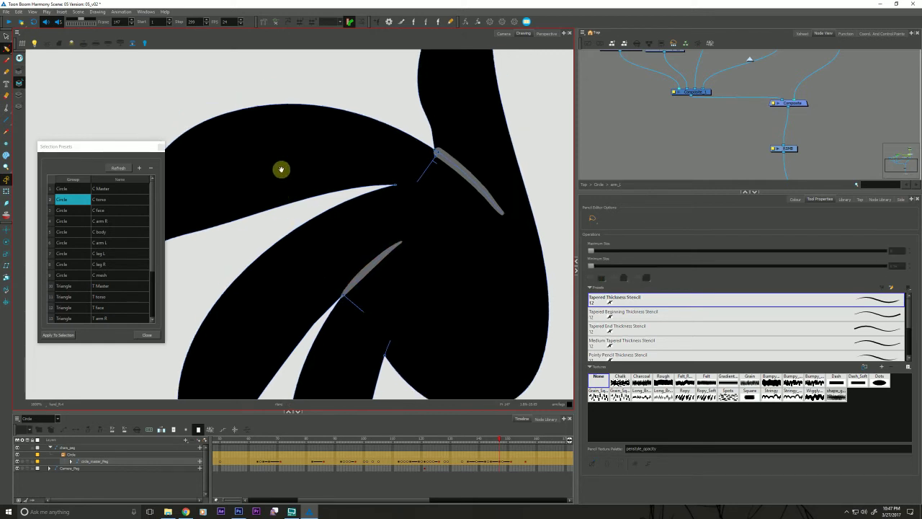
- Thin the end of the upper crease line where it meets the base of the thumb
{"action": "left_click_drag", "start_coordinate": [365, 185], "coordinate": [328, 255]}
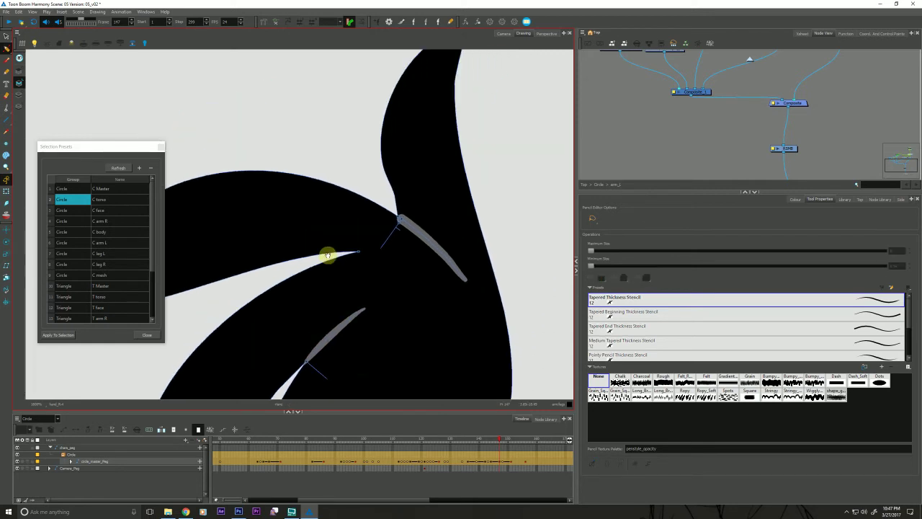
{"action": "left_click", "coordinate": [421, 242]}
{"action": "left_click_drag", "start_coordinate": [401, 224], "coordinate": [408, 239]}
{"action": "key", "text": "ctrl+z"}
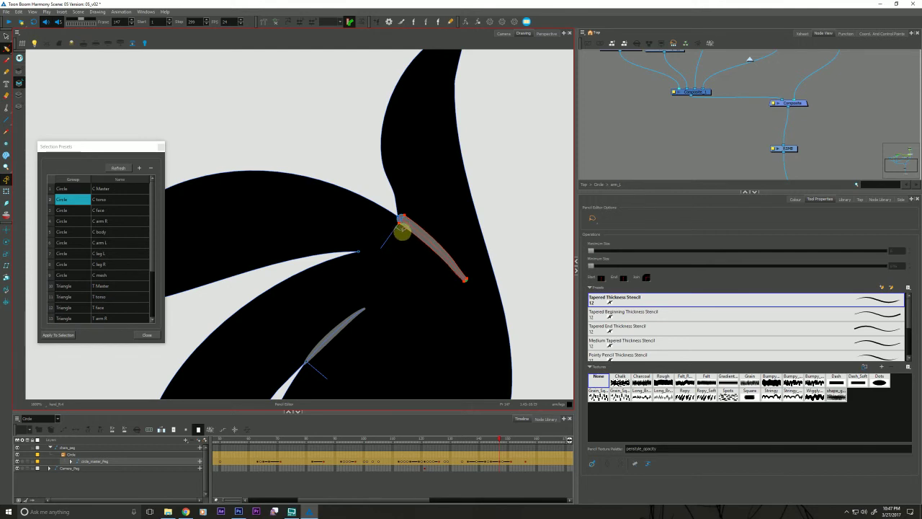
{"action": "left_click", "coordinate": [400, 224]}
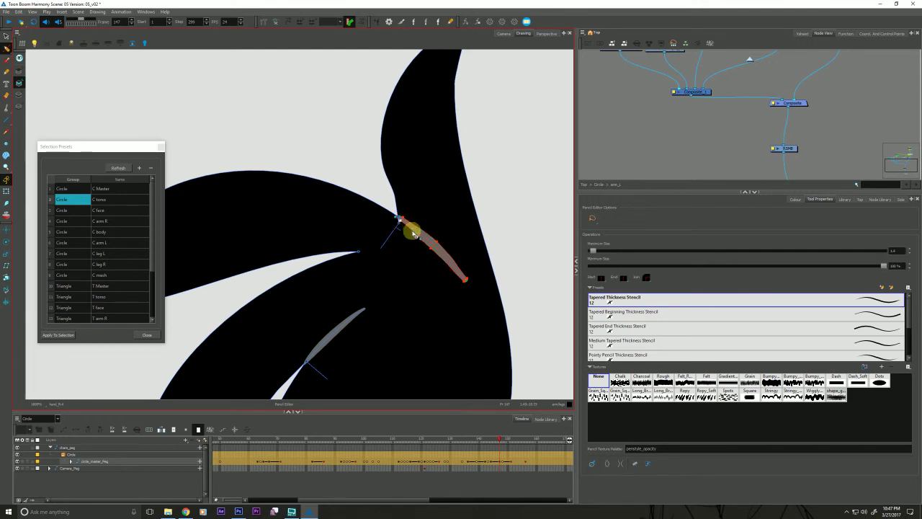
{"action": "left_click", "coordinate": [349, 180]}
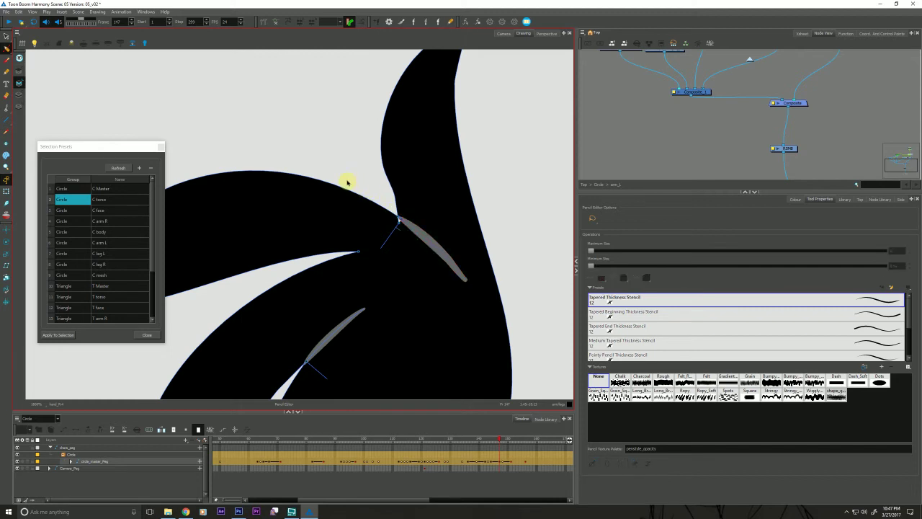
- Delete the rough grey hand sketch from the underlay layer and return to the Camera view
{"action": "key", "text": "alt+q"}
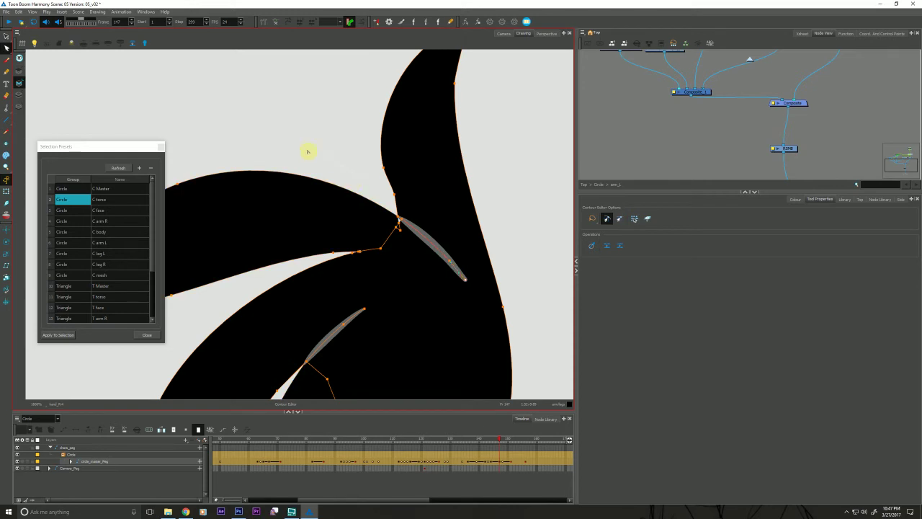
{"action": "key", "text": "alt+z"}
{"action": "scroll", "coordinate": [242, 325], "scroll_direction": "down", "scroll_amount": 6}
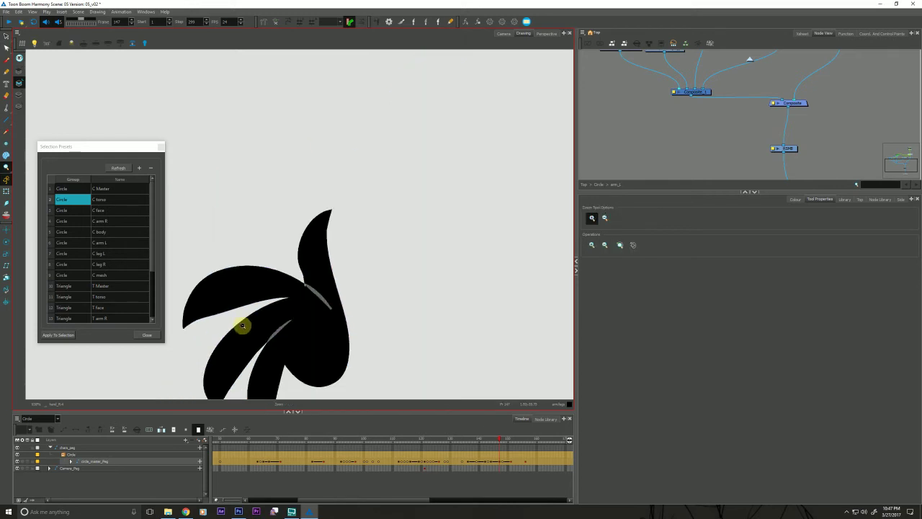
{"action": "scroll", "coordinate": [277, 305], "scroll_direction": "up", "scroll_amount": 4}
{"action": "scroll", "coordinate": [277, 305], "scroll_direction": "up", "scroll_amount": 2}
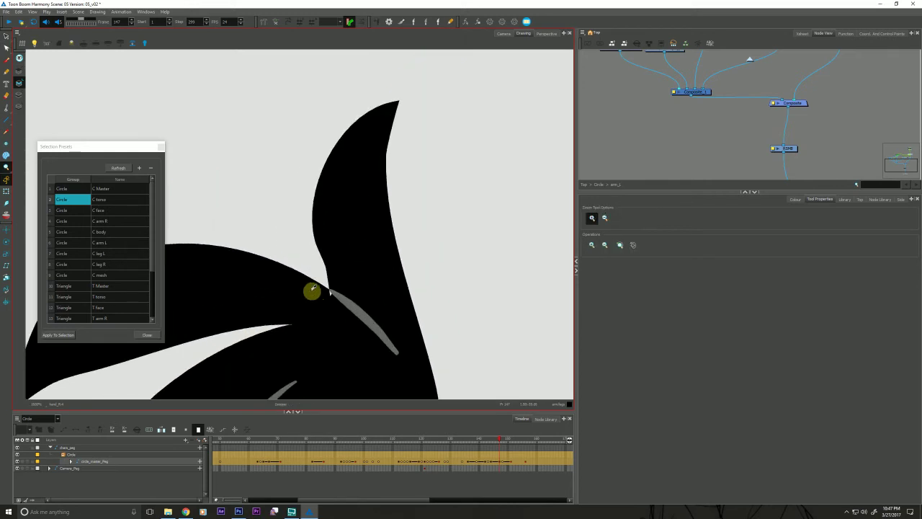
{"action": "mouse_move", "coordinate": [222, 351]}
{"action": "left_mouse_down"}
{"action": "mouse_move", "coordinate": [278, 309]}
{"action": "mouse_move", "coordinate": [324, 224]}
{"action": "left_mouse_up"}
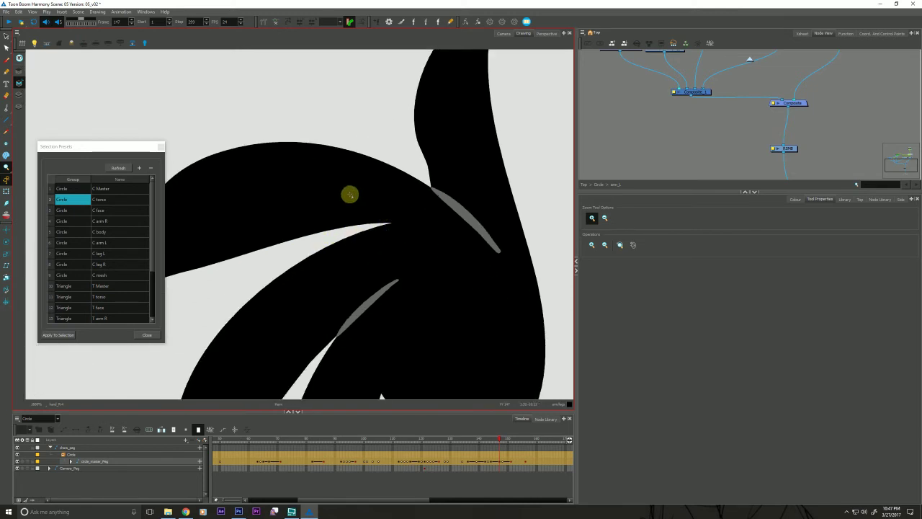
{"action": "scroll", "coordinate": [240, 311], "scroll_direction": "down", "scroll_amount": 4}
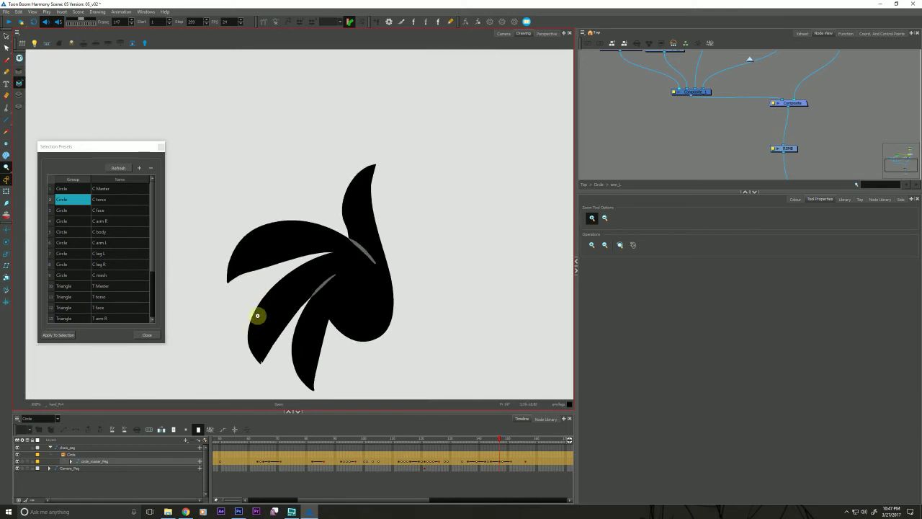
{"action": "key", "text": "alt+s"}
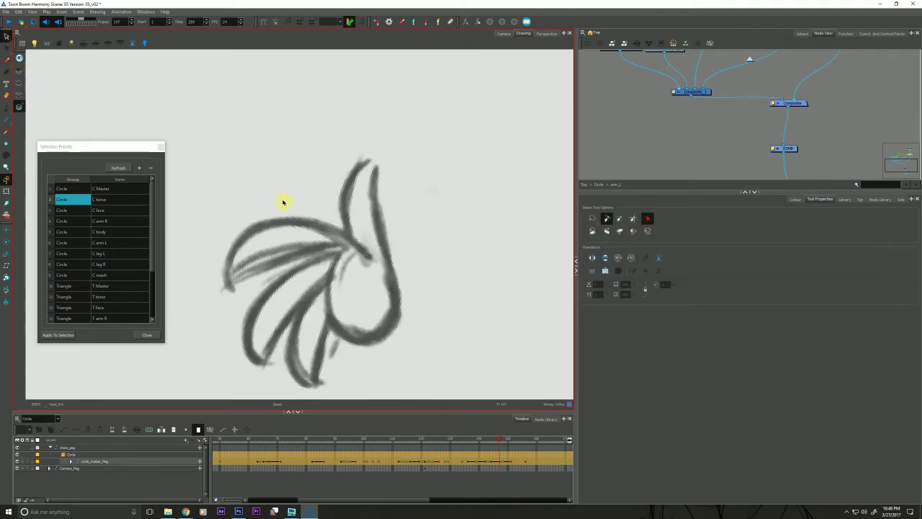
{"action": "left_click", "coordinate": [279, 221]}
{"action": "key", "text": "Delete"}
{"action": "left_click", "coordinate": [503, 34]}
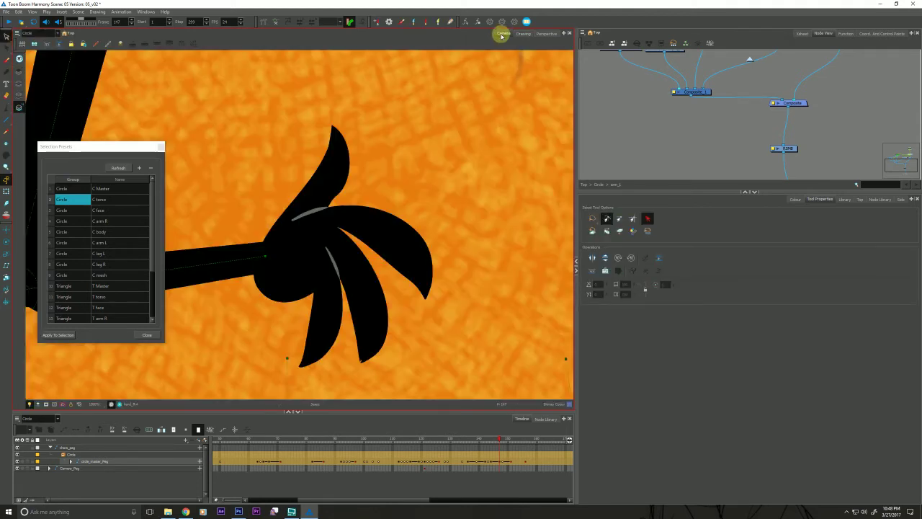
- Examine the finished hand in the Camera view, both close up and in relation to the whole character
{"action": "key", "text": "alt+z"}
{"action": "scroll", "coordinate": [236, 353], "scroll_direction": "down", "scroll_amount": 5}
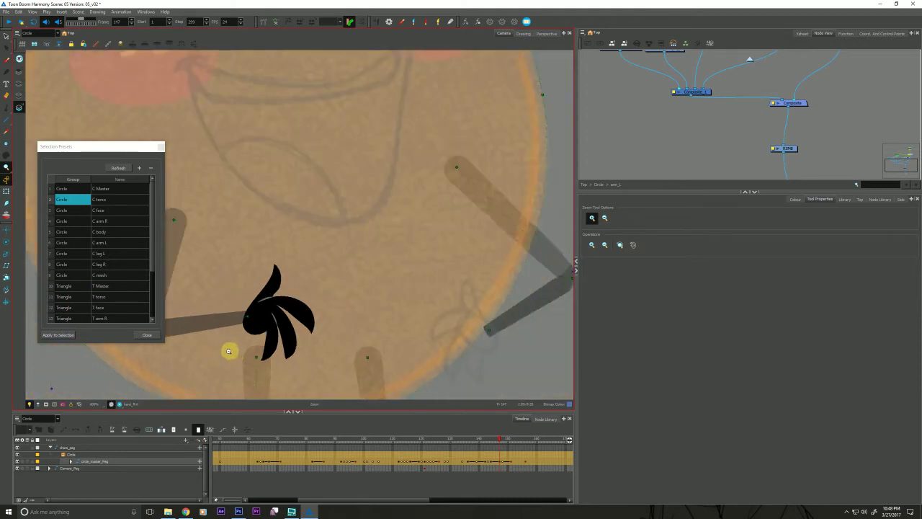
{"action": "left_click_drag", "start_coordinate": [276, 352], "coordinate": [354, 308]}
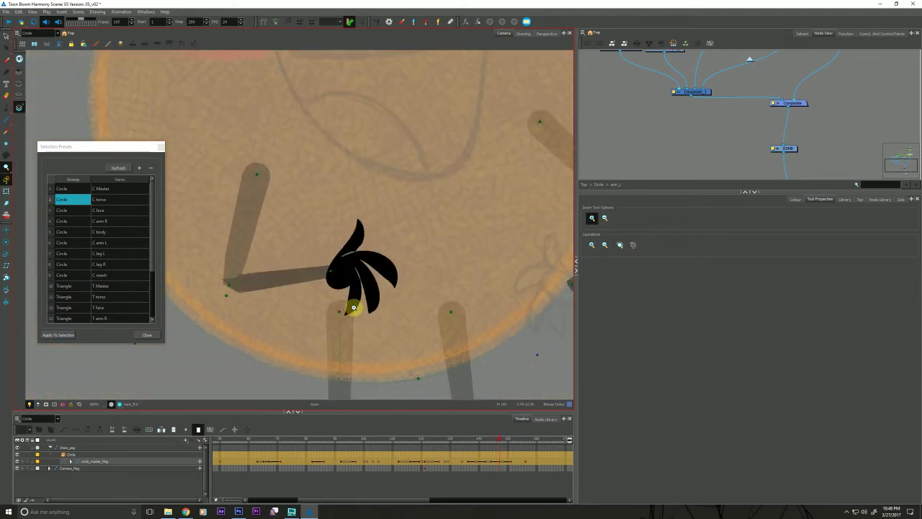
{"action": "left_click_drag", "start_coordinate": [423, 336], "coordinate": [329, 344]}
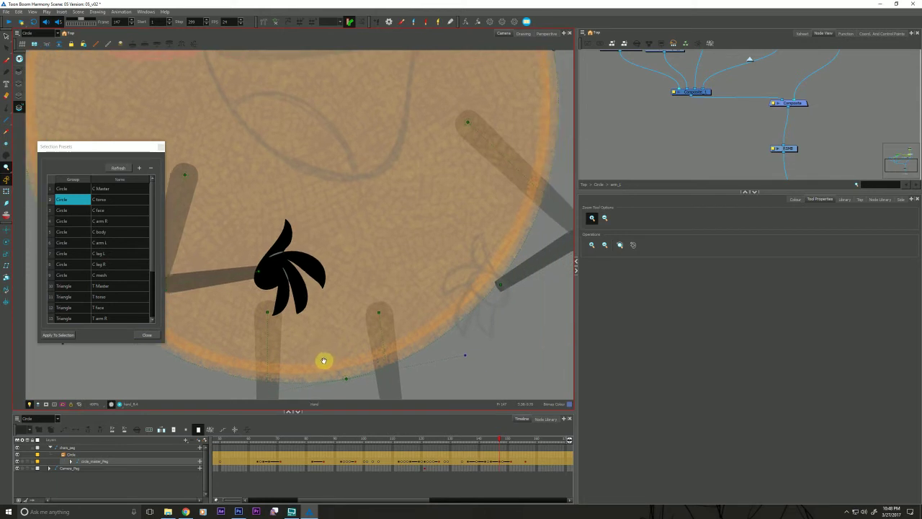
{"action": "left_click", "coordinate": [286, 279]}
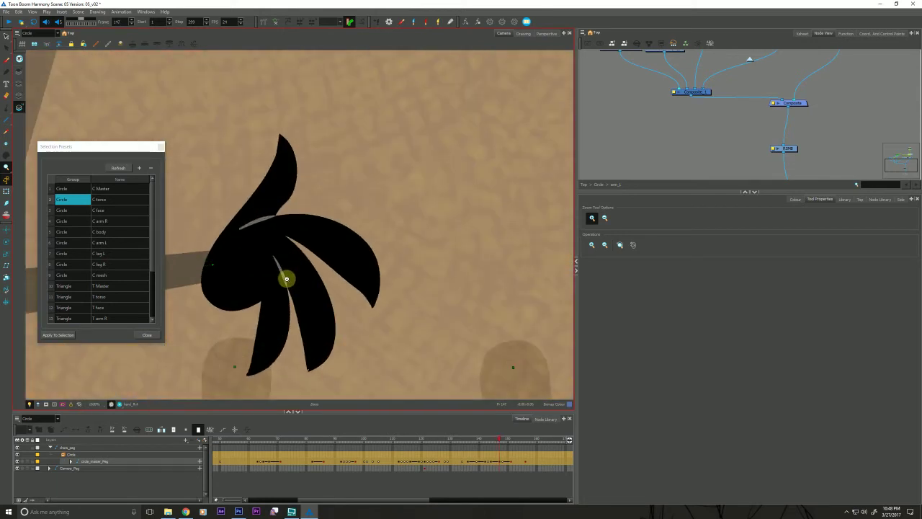
{"action": "left_click_drag", "start_coordinate": [278, 249], "coordinate": [282, 255]}
{"action": "left_click", "coordinate": [284, 263]}
{"action": "left_click_drag", "start_coordinate": [241, 308], "coordinate": [251, 280]}
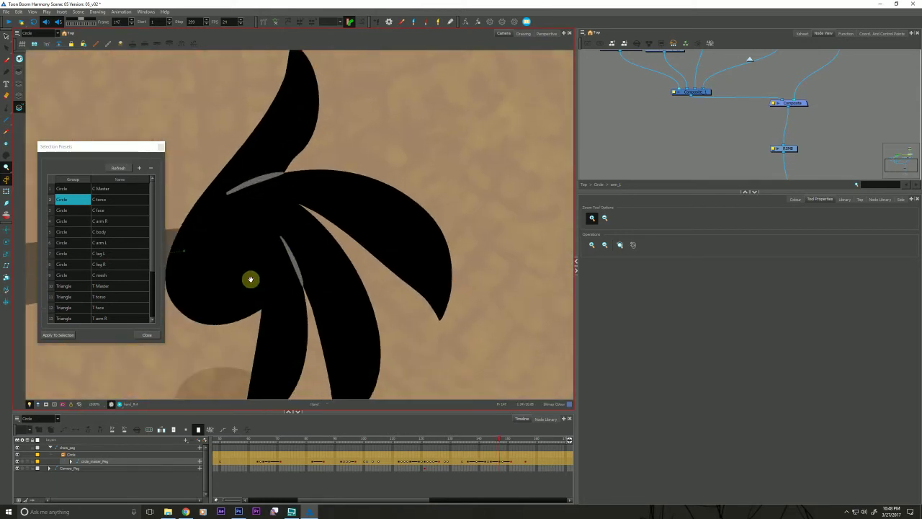
{"action": "scroll", "coordinate": [229, 332], "scroll_direction": "down", "scroll_amount": 5}
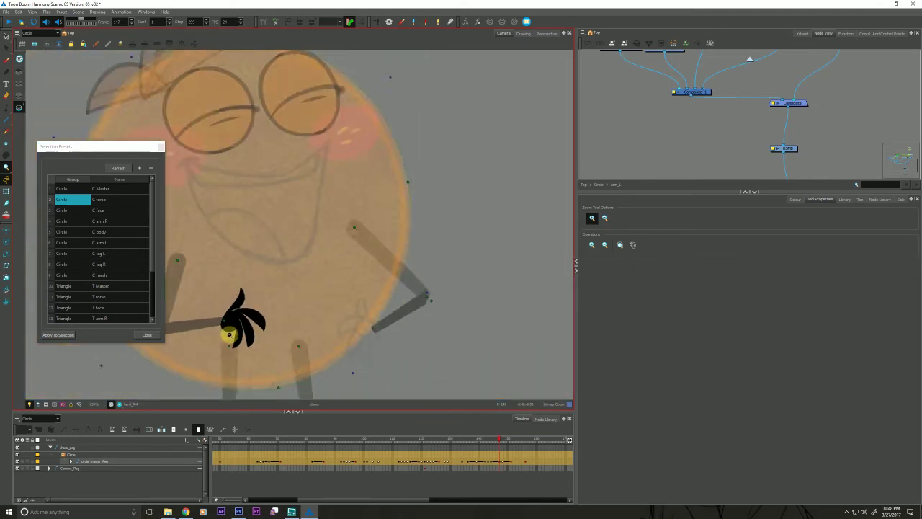
{"action": "scroll", "coordinate": [229, 334], "scroll_direction": "down", "scroll_amount": 3}
{"action": "left_click_drag", "start_coordinate": [189, 358], "coordinate": [198, 352]}
{"action": "scroll", "coordinate": [243, 329], "scroll_direction": "up", "scroll_amount": 3}
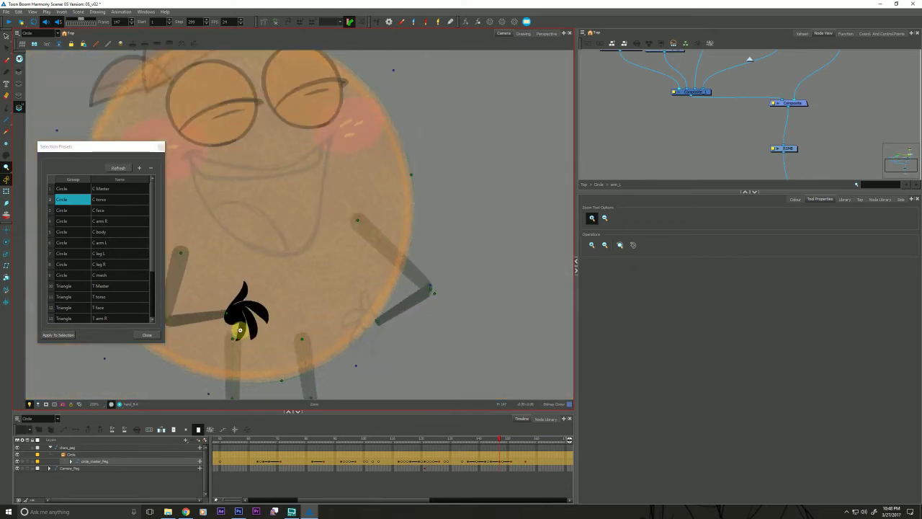
{"action": "scroll", "coordinate": [243, 321], "scroll_direction": "up", "scroll_amount": 1}
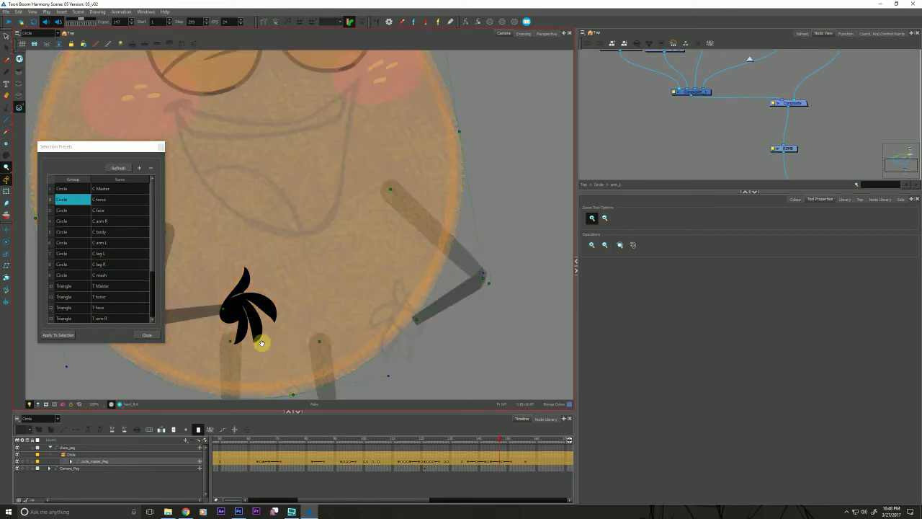
{"action": "left_click_drag", "start_coordinate": [262, 343], "coordinate": [286, 331]}
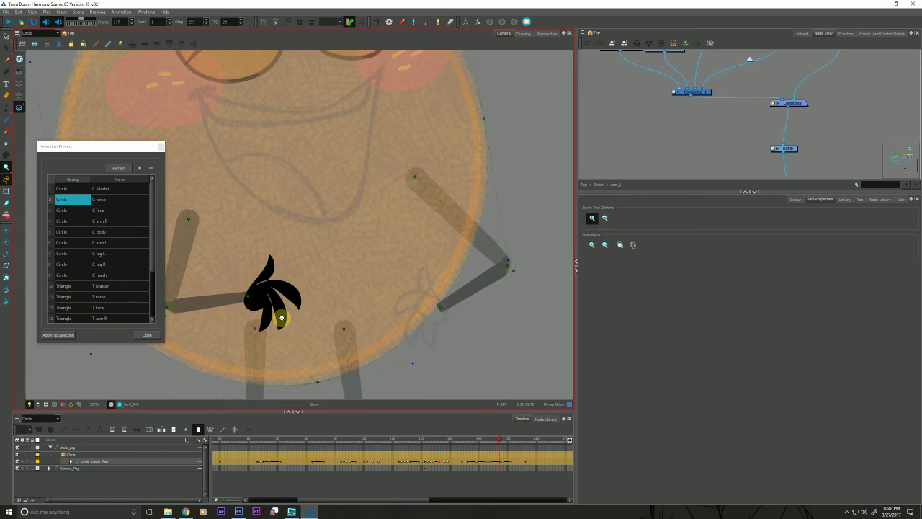
- Select the remaining rough hand sketch at the end of the other arm and bring it into close view
{"action": "key", "text": "shift+t"}
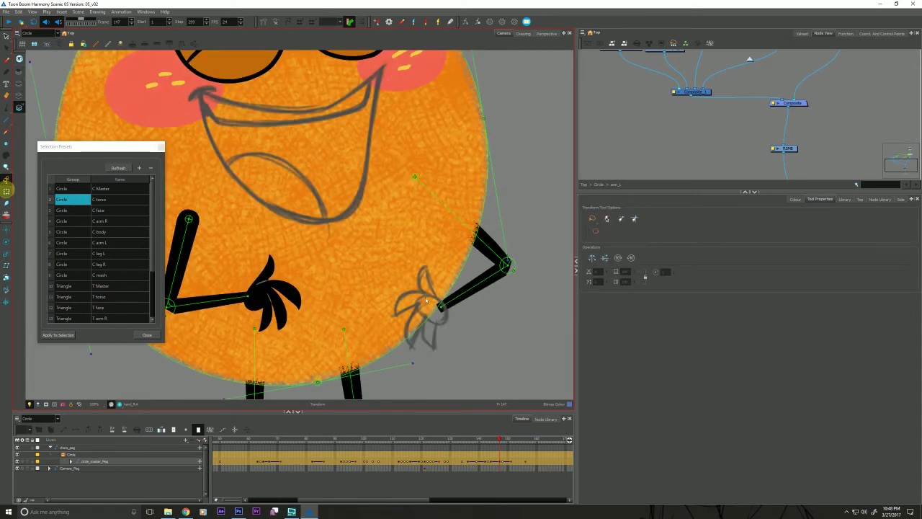
{"action": "left_click", "coordinate": [424, 295]}
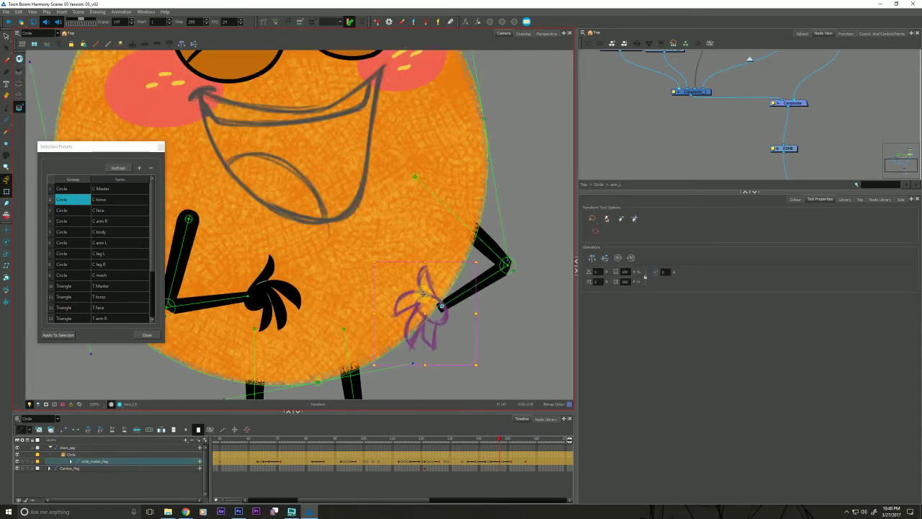
{"action": "key", "text": "alt+z"}
{"action": "mouse_move", "coordinate": [411, 295]}
{"action": "left_mouse_down"}
{"action": "mouse_move", "coordinate": [345, 290]}
{"action": "mouse_move", "coordinate": [253, 235]}
{"action": "left_mouse_up"}
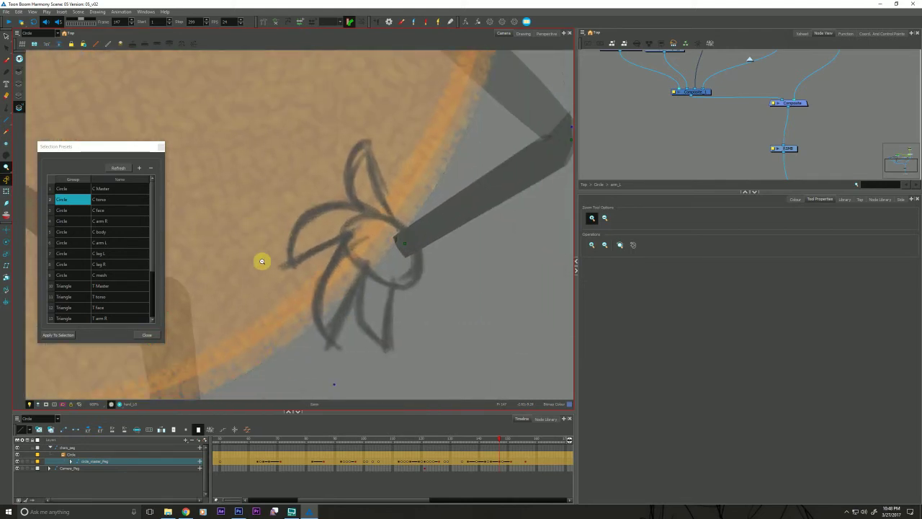
- Switch to Chrome, skip to the next video in the YouTube playlist, and return to Harmony
{"action": "left_click", "coordinate": [186, 510]}
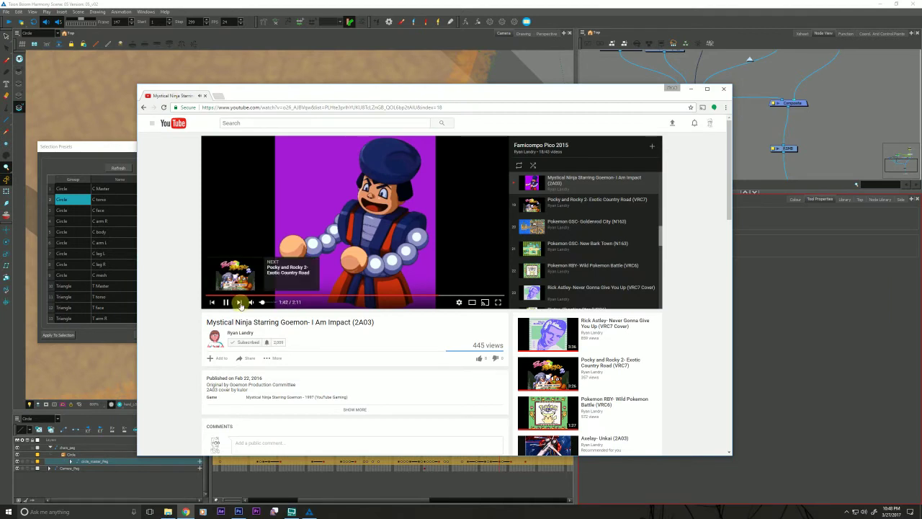
{"action": "left_click", "coordinate": [239, 303]}
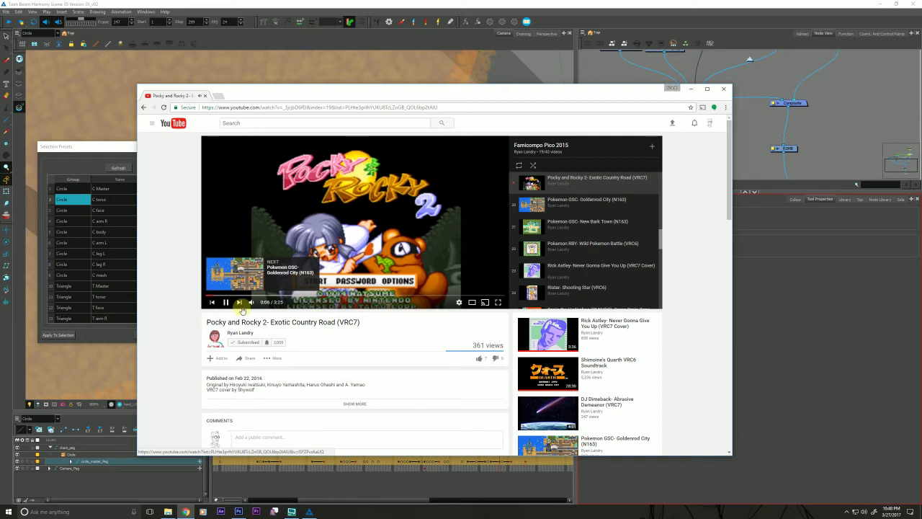
{"action": "left_click", "coordinate": [608, 66]}
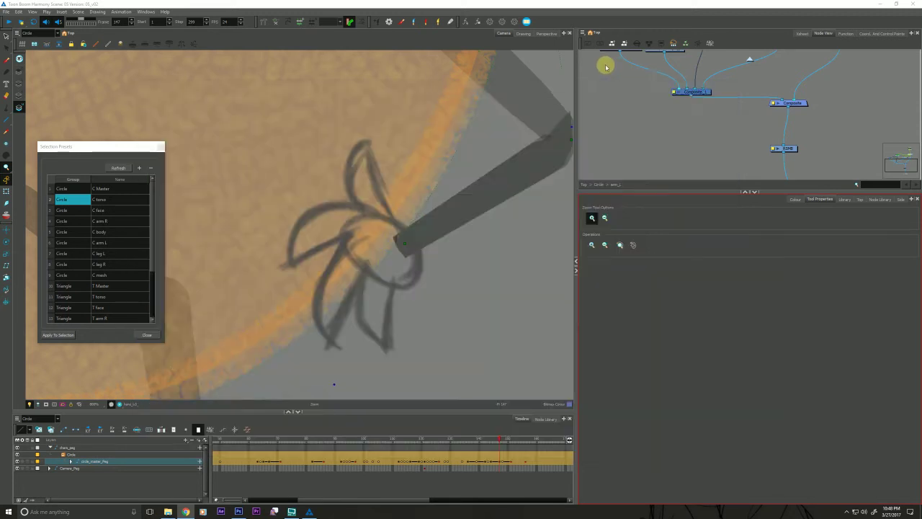
- Prepare the Pencil tool on the second hand's line art layer with the Revision Red colour
{"action": "left_click_drag", "start_coordinate": [244, 304], "coordinate": [242, 308]}
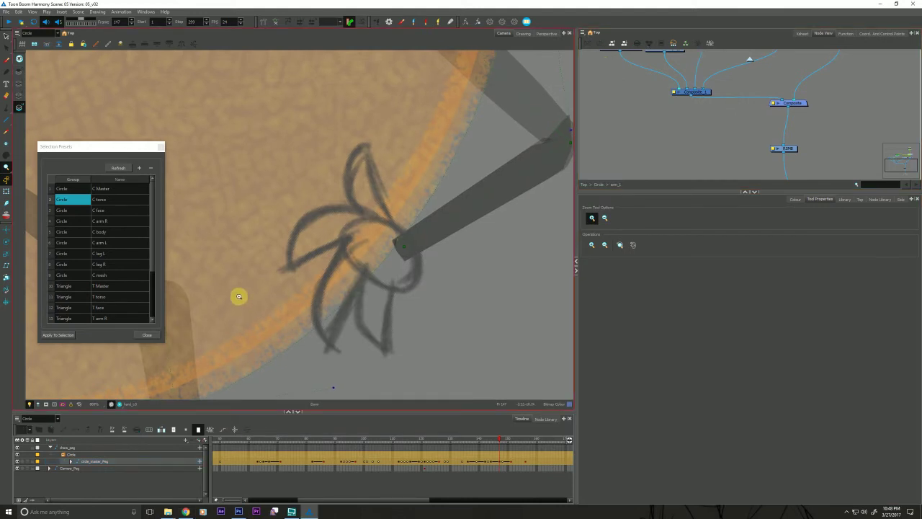
{"action": "left_click", "coordinate": [811, 199]}
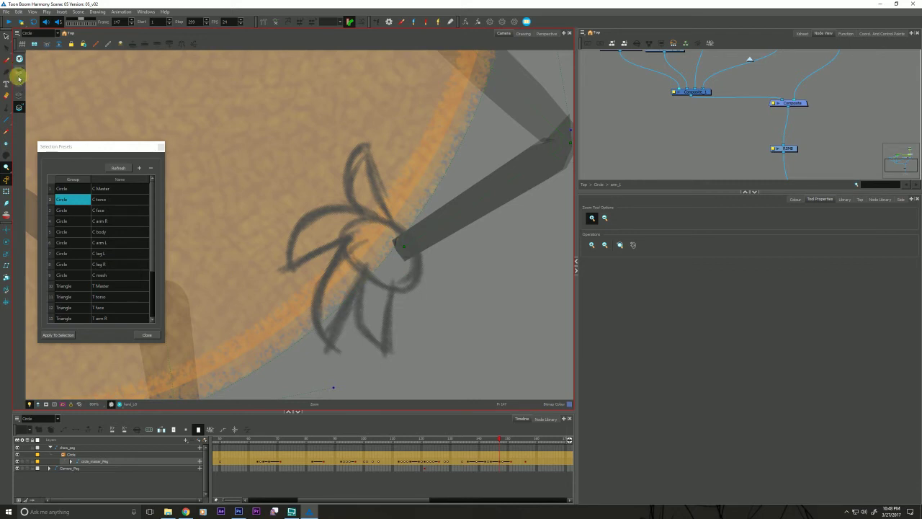
{"action": "left_click", "coordinate": [19, 83]}
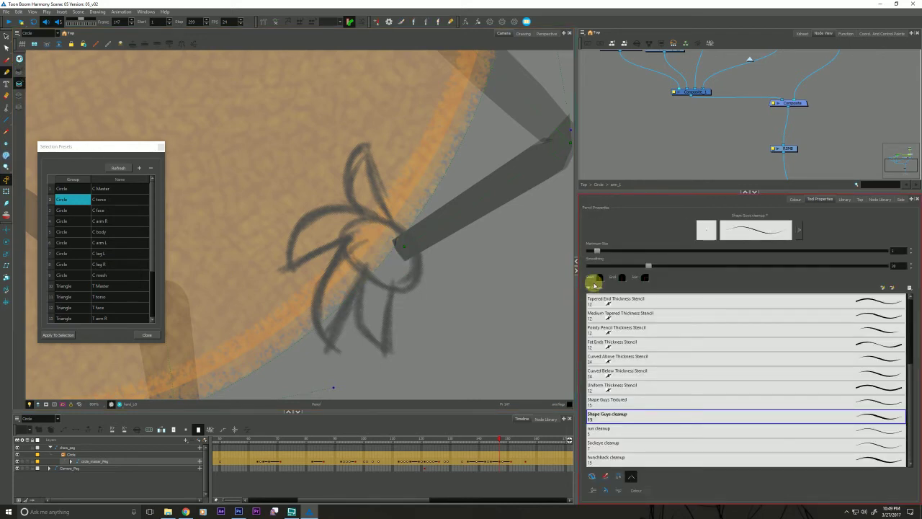
{"action": "left_click", "coordinate": [796, 198]}
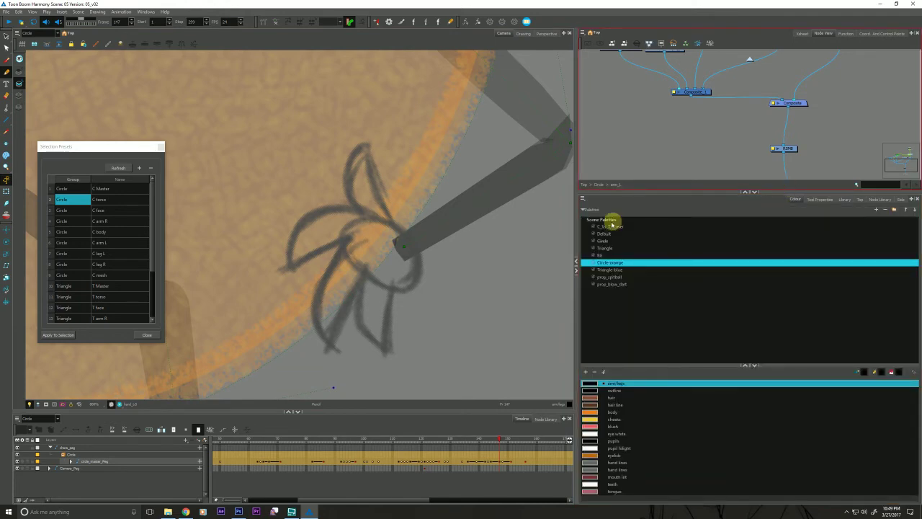
{"action": "left_click", "coordinate": [611, 225]}
{"action": "left_click", "coordinate": [583, 491]}
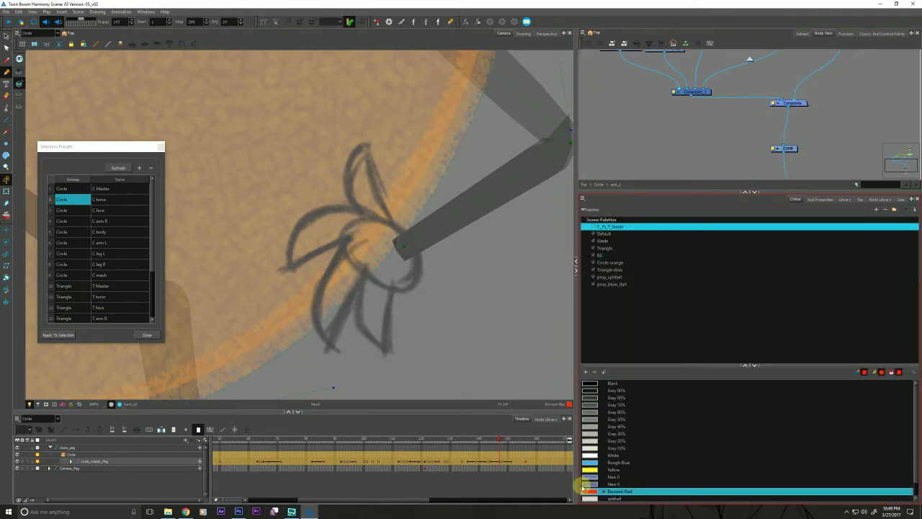
- Switch to Chrome, play "Ys II- To Make the End of Battle (5B)" from the YouTube playlist, and return to Harmony
{"action": "left_click", "coordinate": [185, 512]}
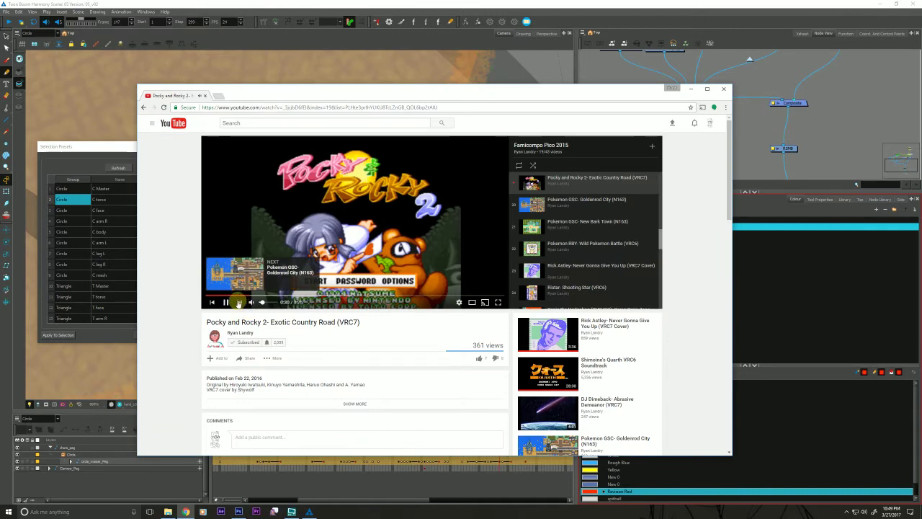
{"action": "left_click", "coordinate": [239, 302]}
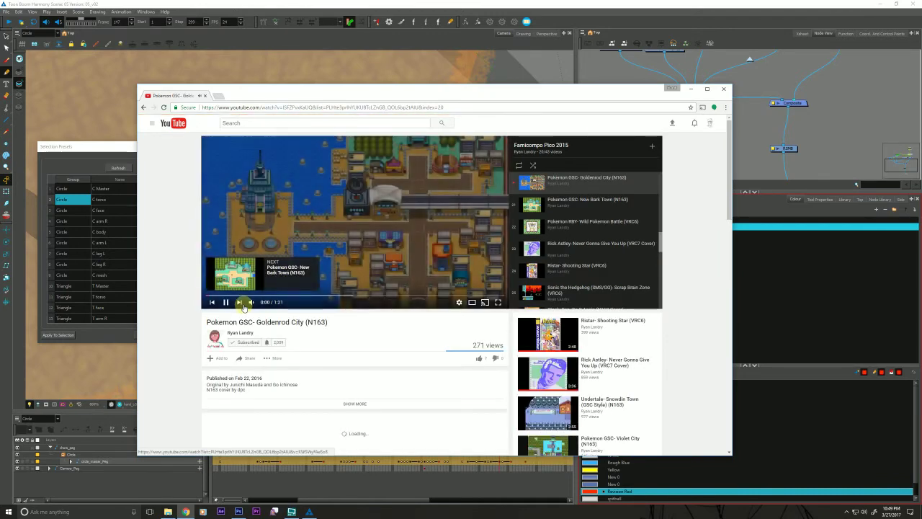
{"action": "left_click_drag", "start_coordinate": [659, 237], "coordinate": [659, 267]}
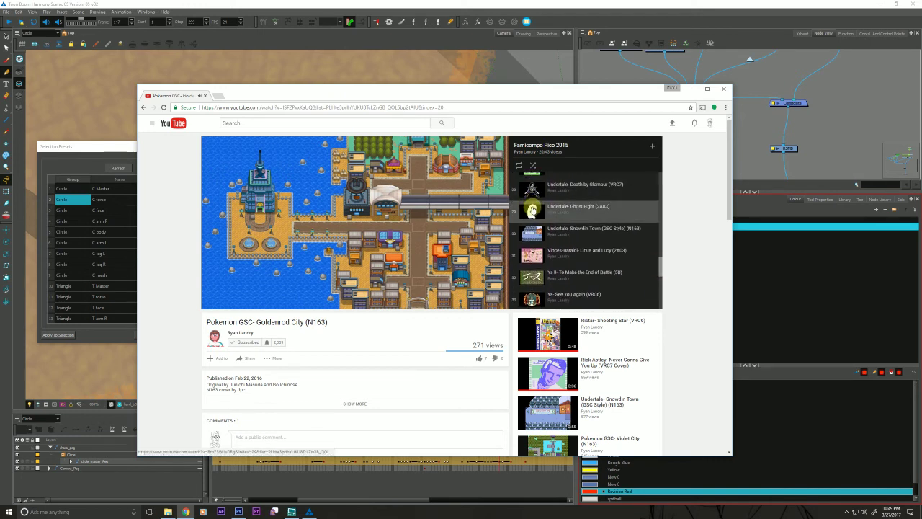
{"action": "left_click", "coordinate": [541, 283]}
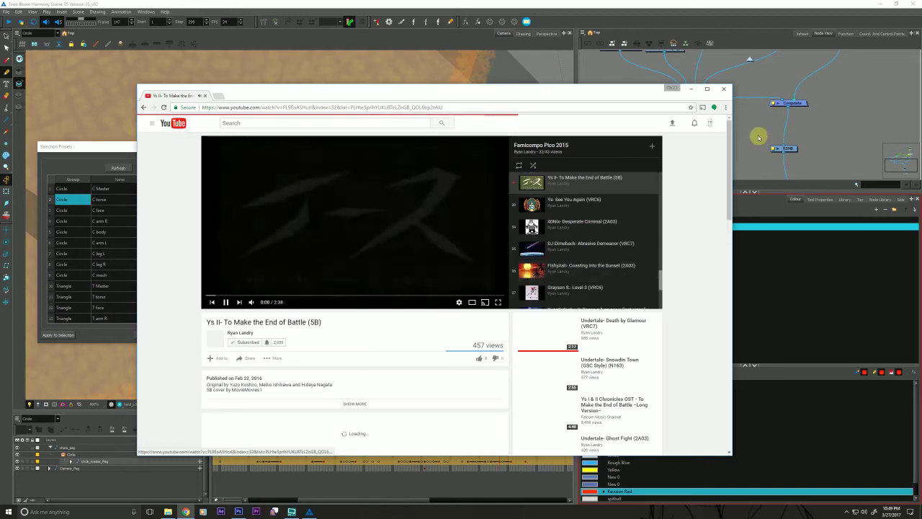
{"action": "left_click", "coordinate": [752, 134]}
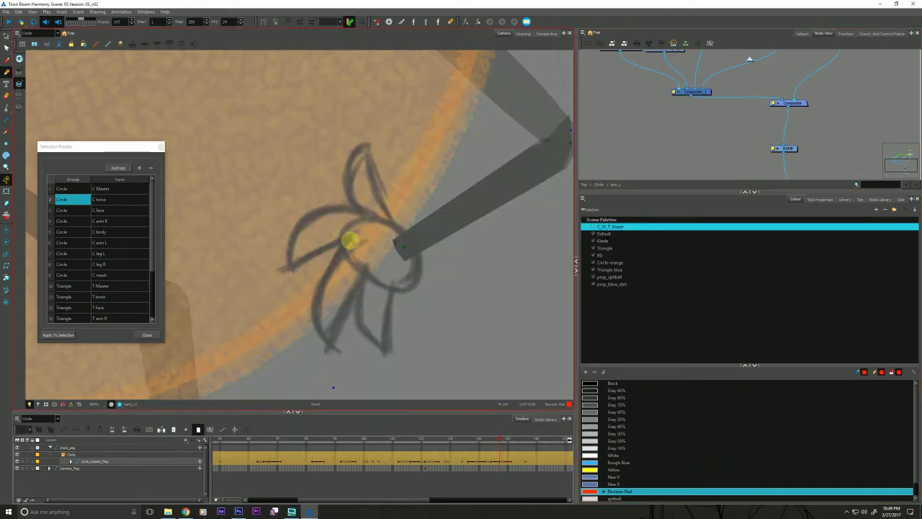
- Trace the edges of the second hand's lower fingers over the rough sketch with Revision Red pencil strokes
{"action": "mouse_move", "coordinate": [490, 354]}
{"action": "left_mouse_down"}
{"action": "mouse_move", "coordinate": [286, 333]}
{"action": "mouse_move", "coordinate": [252, 343]}
{"action": "left_mouse_up"}
{"action": "key", "text": "ctrl+z"}
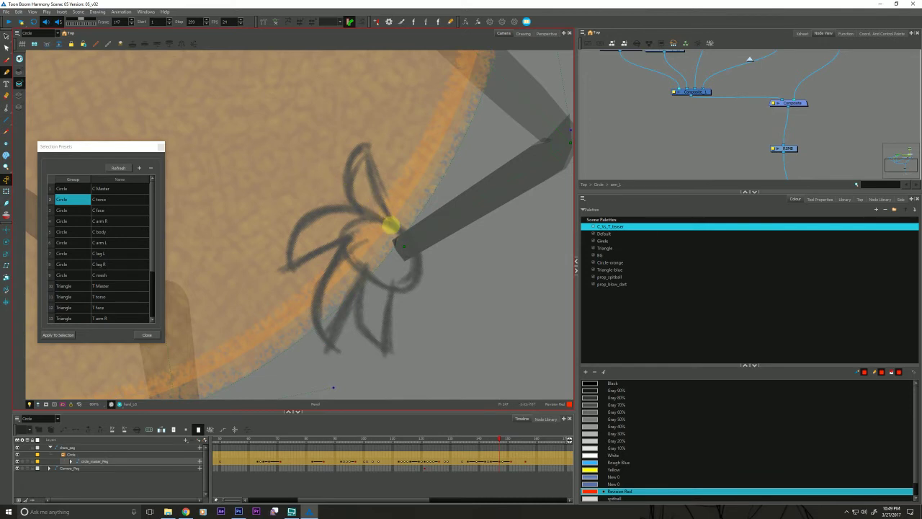
{"action": "mouse_move", "coordinate": [389, 225]}
{"action": "left_mouse_down"}
{"action": "mouse_move", "coordinate": [329, 203]}
{"action": "mouse_move", "coordinate": [303, 214]}
{"action": "mouse_move", "coordinate": [289, 235]}
{"action": "left_mouse_up"}
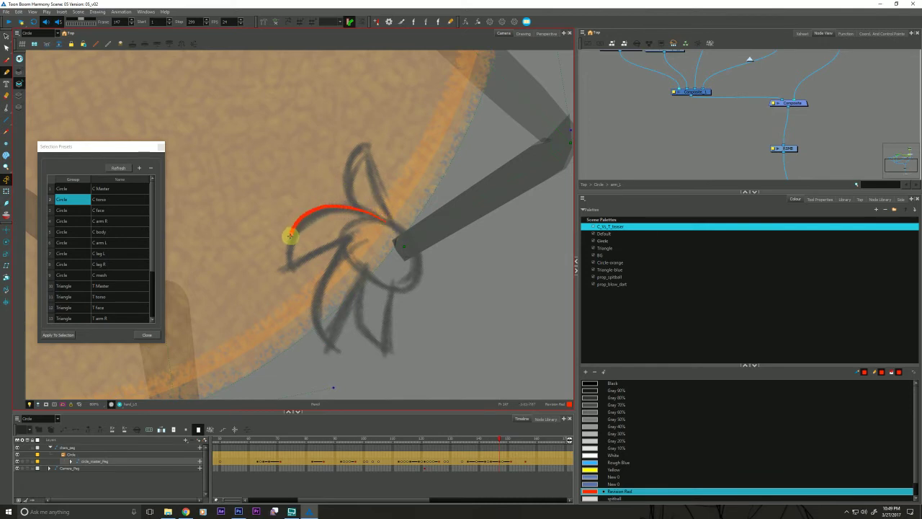
{"action": "left_click_drag", "start_coordinate": [281, 273], "coordinate": [293, 257]}
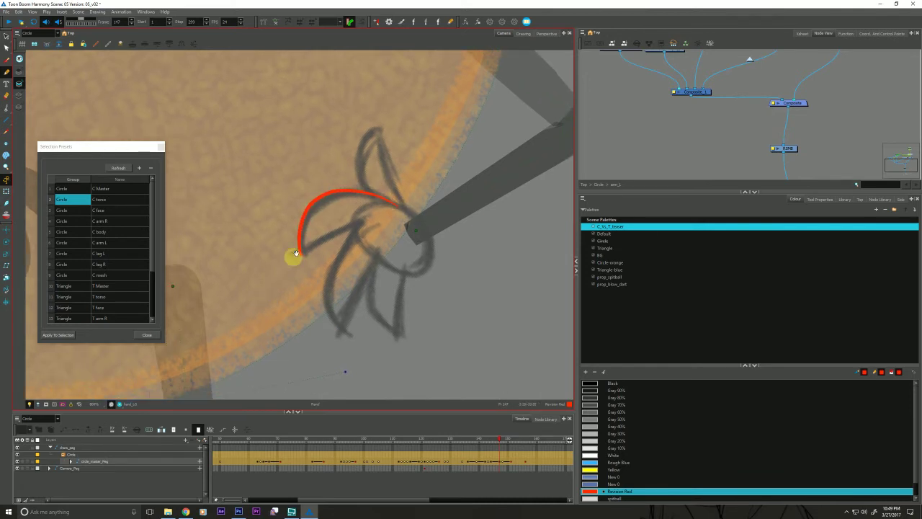
{"action": "mouse_move", "coordinate": [384, 242]}
{"action": "left_mouse_down"}
{"action": "mouse_move", "coordinate": [371, 297]}
{"action": "mouse_move", "coordinate": [403, 335]}
{"action": "left_mouse_up"}
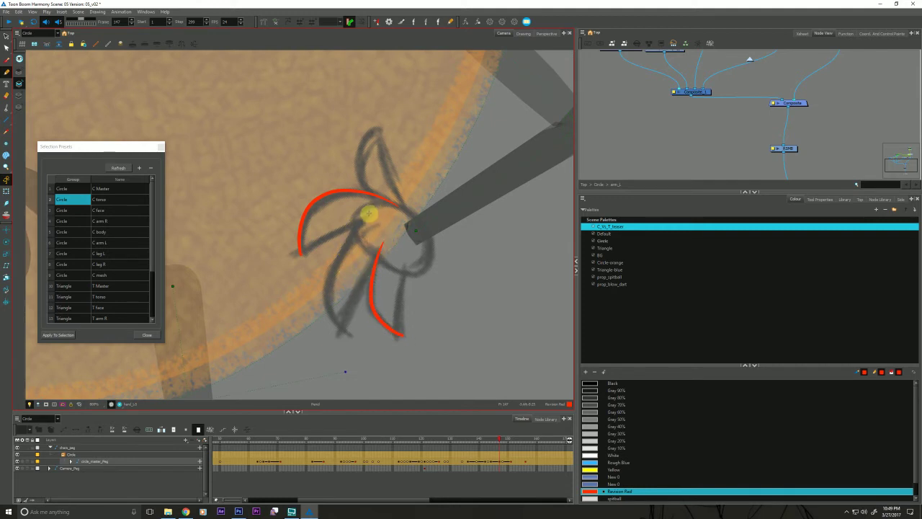
{"action": "mouse_move", "coordinate": [368, 214]}
{"action": "left_mouse_down"}
{"action": "mouse_move", "coordinate": [336, 261]}
{"action": "mouse_move", "coordinate": [325, 309]}
{"action": "mouse_move", "coordinate": [348, 333]}
{"action": "left_mouse_up"}
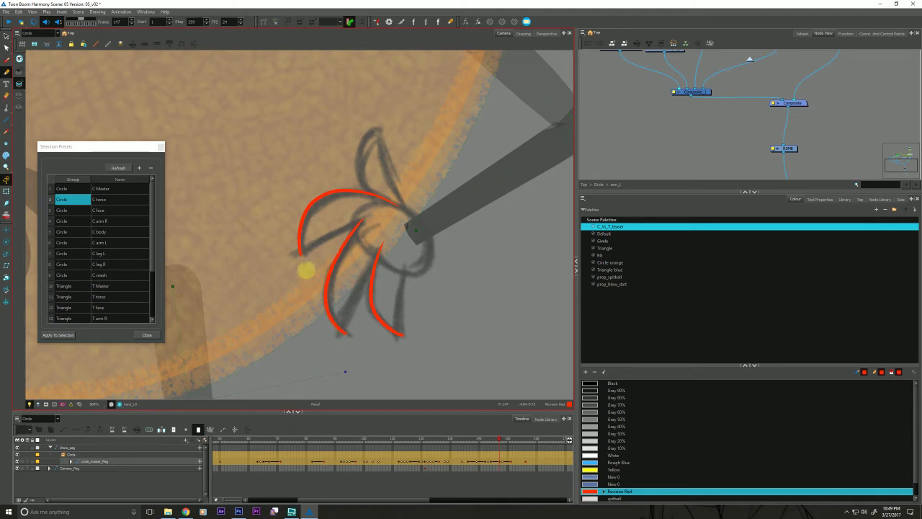
{"action": "left_click_drag", "start_coordinate": [377, 219], "coordinate": [295, 255]}
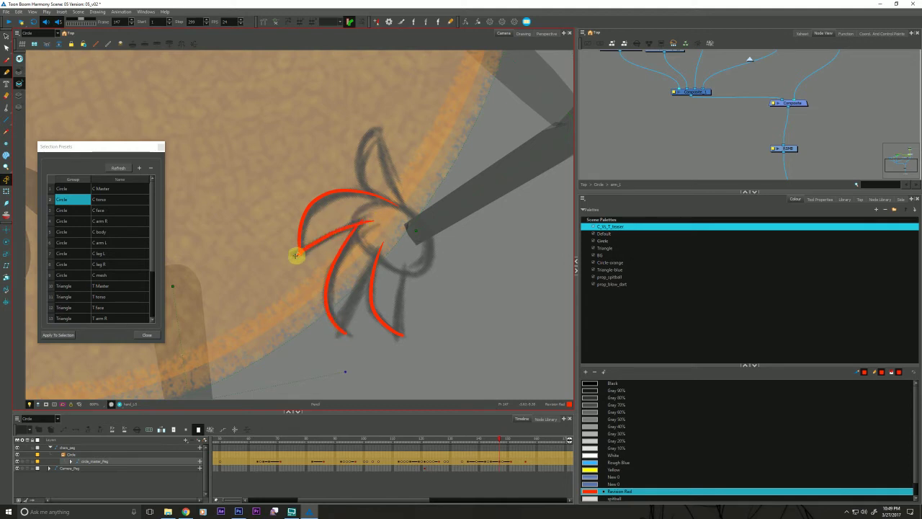
{"action": "left_click_drag", "start_coordinate": [385, 243], "coordinate": [344, 335]}
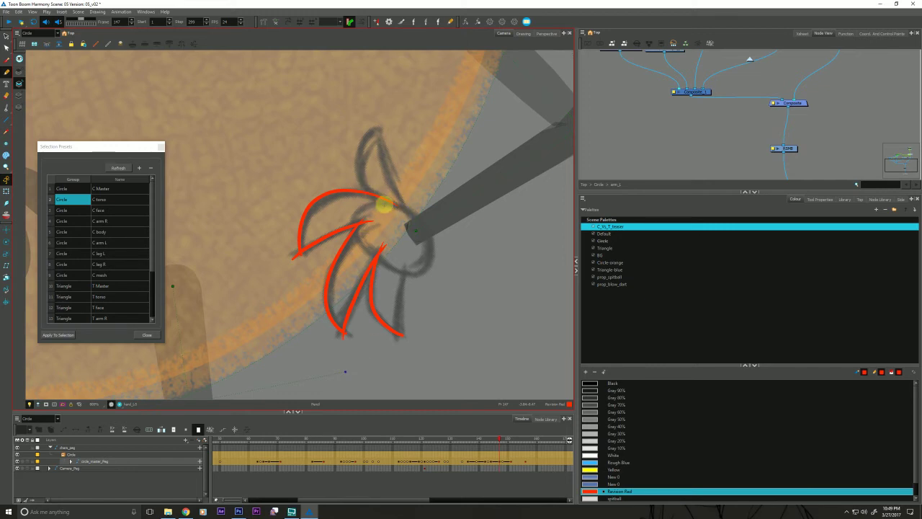
- Trace the uppermost finger, the curve of the palm and the remaining edge of the last finger in Revision Red
{"action": "mouse_move", "coordinate": [384, 205]}
{"action": "left_mouse_down"}
{"action": "mouse_move", "coordinate": [358, 172]}
{"action": "mouse_move", "coordinate": [360, 148]}
{"action": "mouse_move", "coordinate": [382, 126]}
{"action": "mouse_move", "coordinate": [382, 135]}
{"action": "mouse_move", "coordinate": [381, 117]}
{"action": "mouse_move", "coordinate": [387, 176]}
{"action": "mouse_move", "coordinate": [425, 264]}
{"action": "left_mouse_up"}
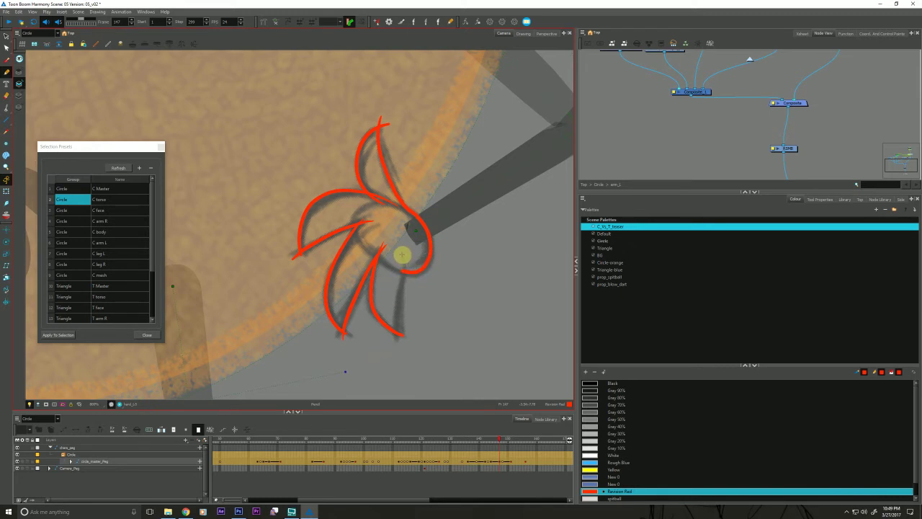
{"action": "left_click_drag", "start_coordinate": [403, 253], "coordinate": [400, 341]}
{"action": "left_click_drag", "start_coordinate": [228, 336], "coordinate": [223, 342]}
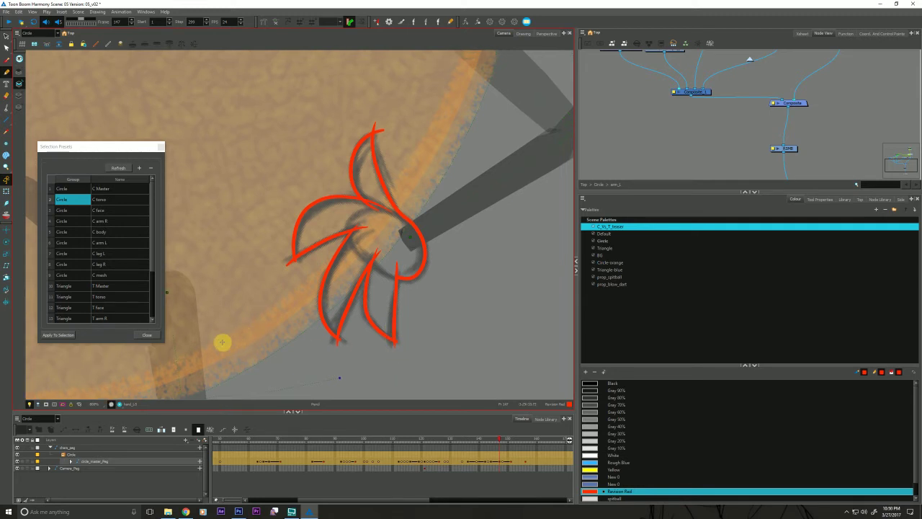
- Try to fill the traced hand with the Paint tool in the Circle-orange palette's arm/legs colour
{"action": "left_click", "coordinate": [601, 262]}
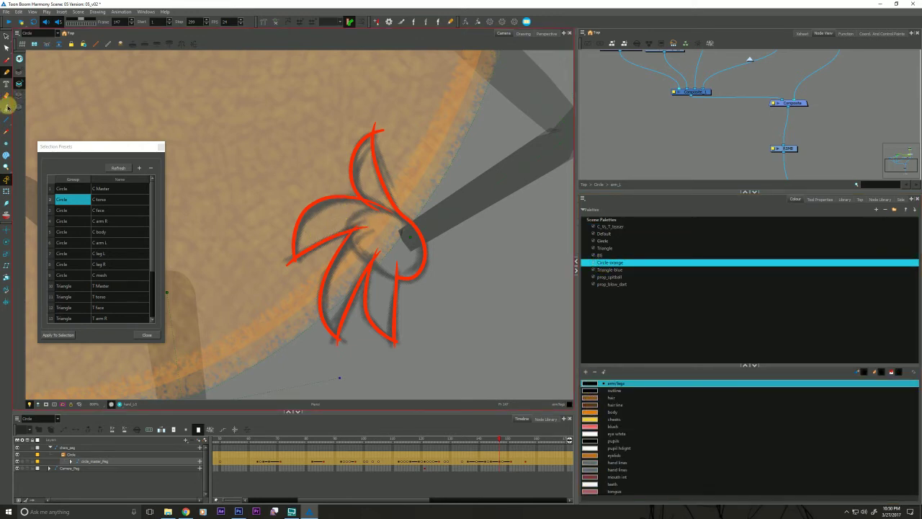
{"action": "left_click_drag", "start_coordinate": [7, 106], "coordinate": [22, 124]}
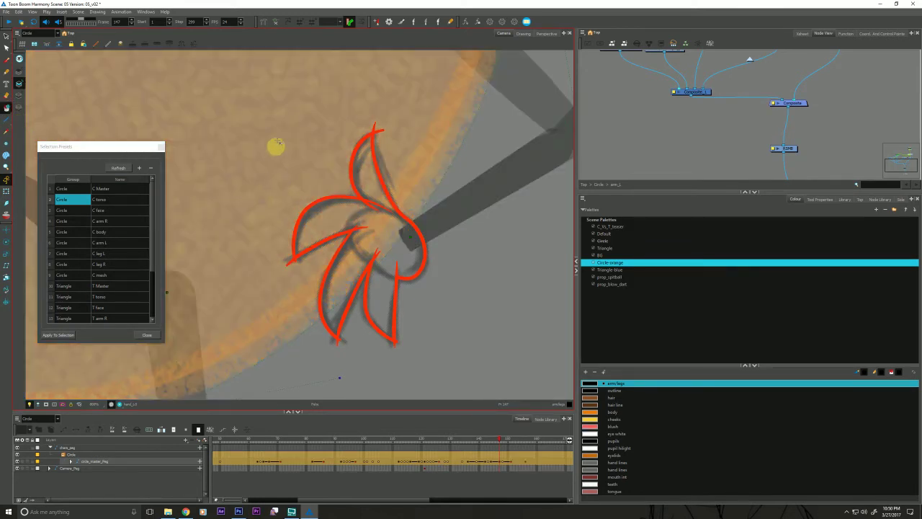
{"action": "mouse_move", "coordinate": [278, 142]}
{"action": "left_mouse_down"}
{"action": "mouse_move", "coordinate": [264, 285]}
{"action": "mouse_move", "coordinate": [256, 168]}
{"action": "left_mouse_up"}
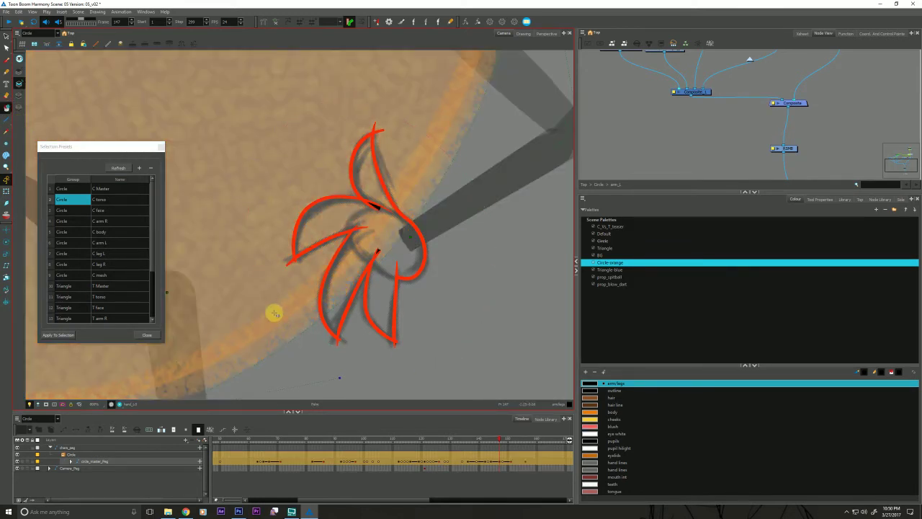
- Turn off the light table, move the playhead to frame 149 and bring the red hand outline into close view
{"action": "key", "text": "f"}
{"action": "left_click_drag", "start_coordinate": [410, 385], "coordinate": [226, 198]}
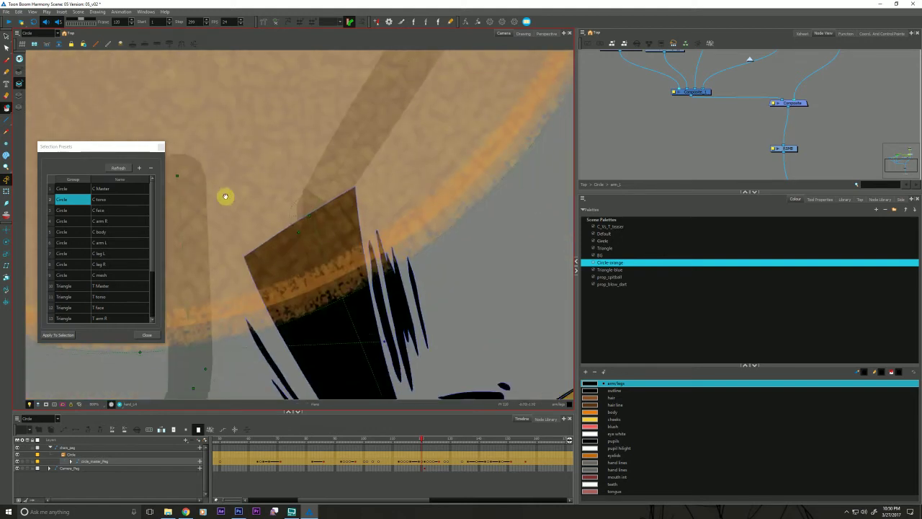
{"action": "key", "text": "g"}
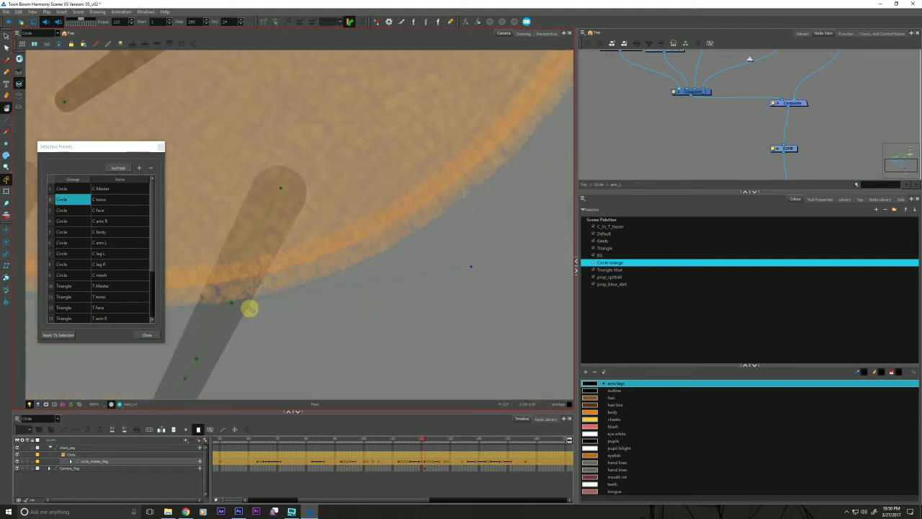
{"action": "scroll", "coordinate": [264, 330], "scroll_direction": "down", "scroll_amount": 4}
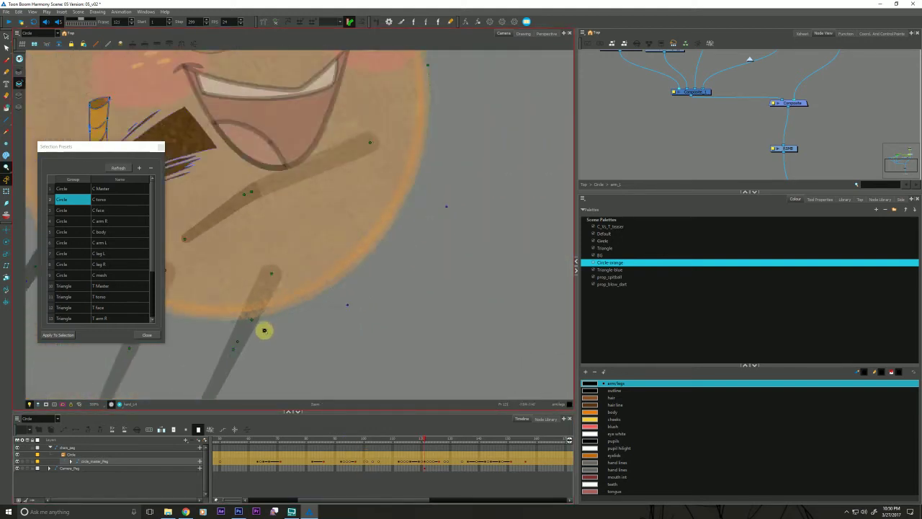
{"action": "scroll", "coordinate": [265, 330], "scroll_direction": "down", "scroll_amount": 5}
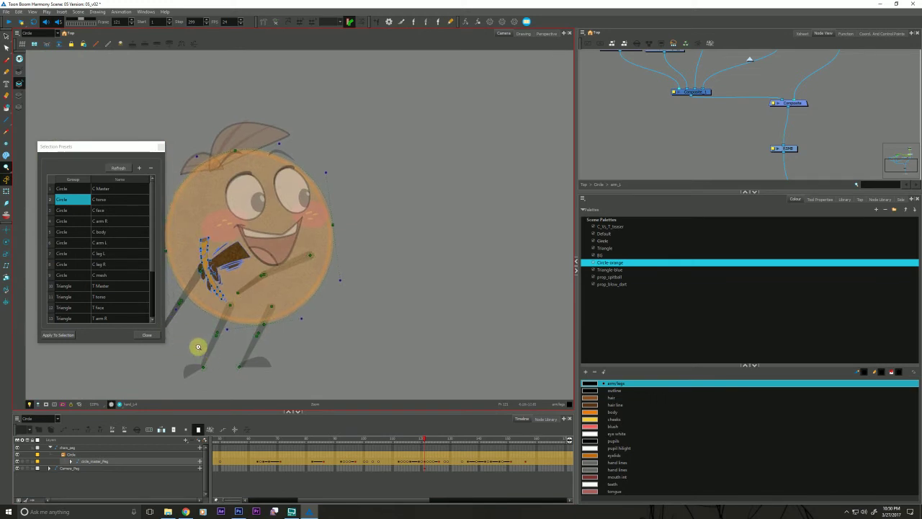
{"action": "left_click", "coordinate": [29, 404]}
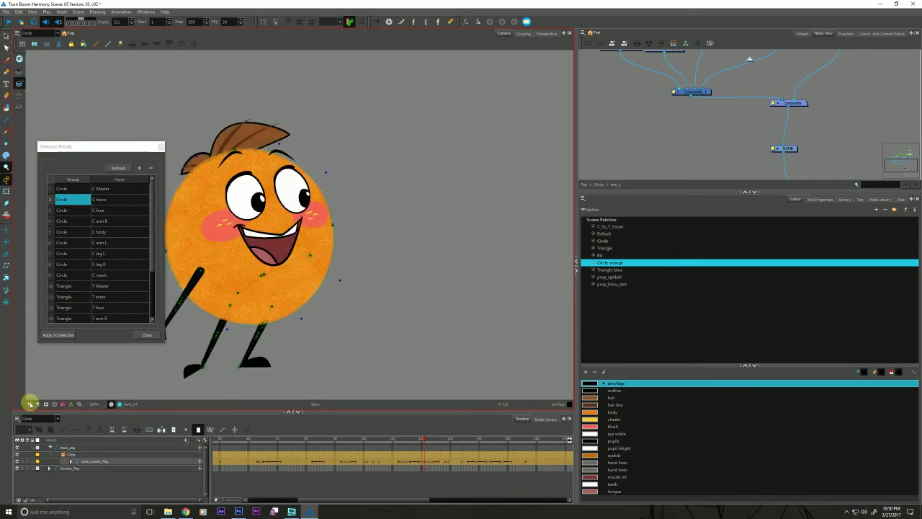
{"action": "left_click_drag", "start_coordinate": [418, 501], "coordinate": [444, 502]}
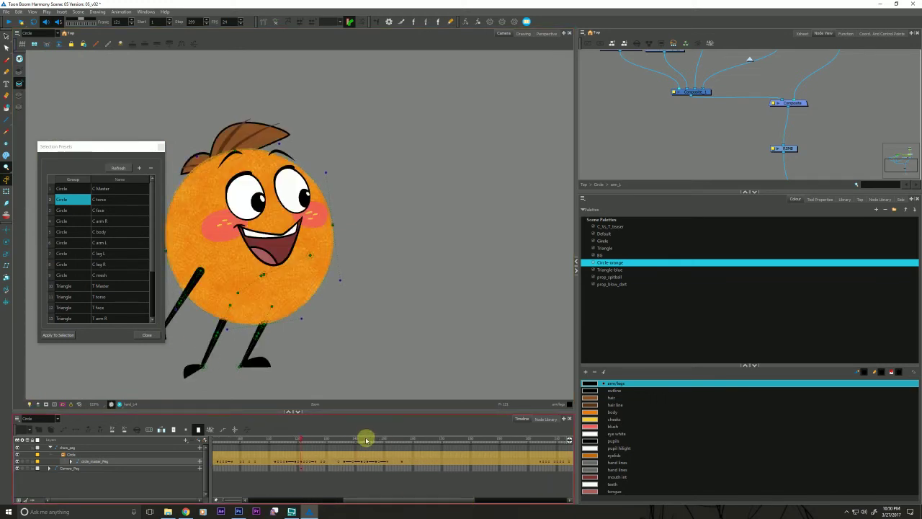
{"action": "left_click_drag", "start_coordinate": [364, 438], "coordinate": [381, 435]}
{"action": "left_click", "coordinate": [257, 292]}
{"action": "left_click", "coordinate": [256, 293]}
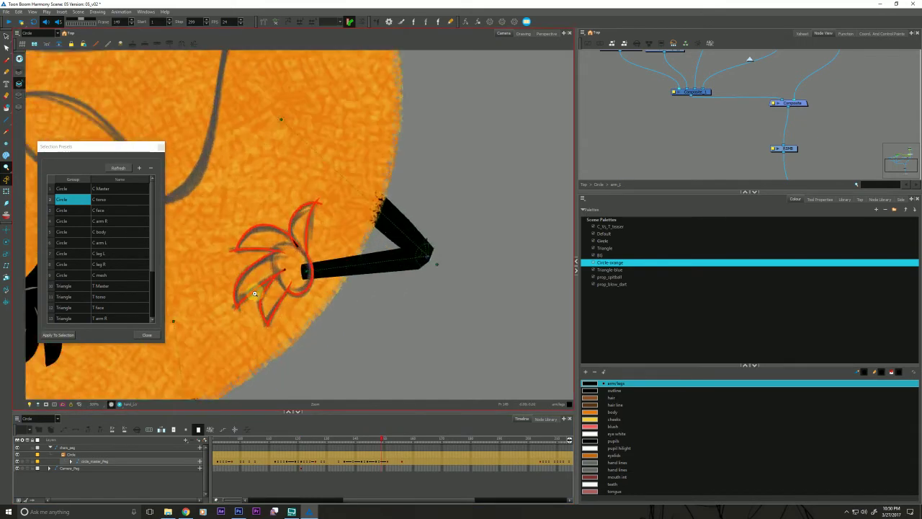
- In the Drawing view, close the gap between the palm curve and the finger line, and fill the hand with the arm/legs colour
{"action": "left_click_drag", "start_coordinate": [268, 301], "coordinate": [362, 312]}
{"action": "left_click", "coordinate": [522, 33]}
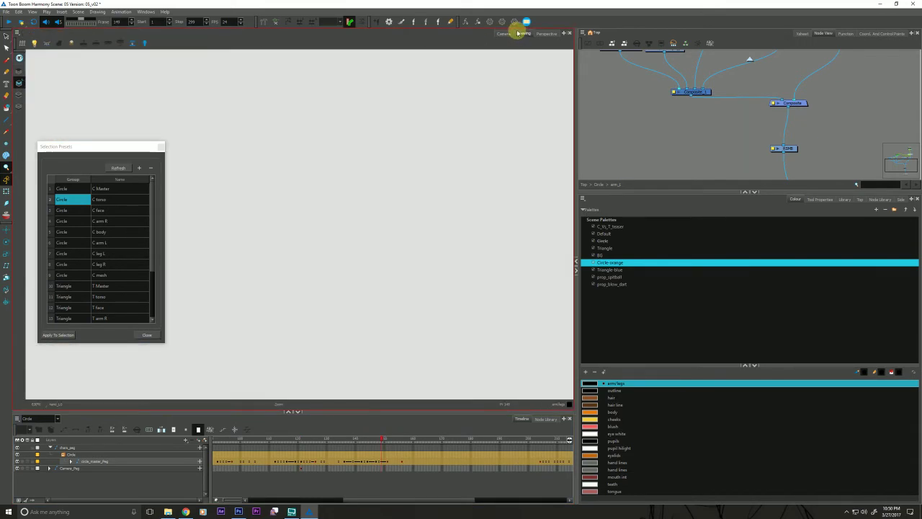
{"action": "left_click", "coordinate": [230, 337]}
{"action": "left_click", "coordinate": [231, 336]}
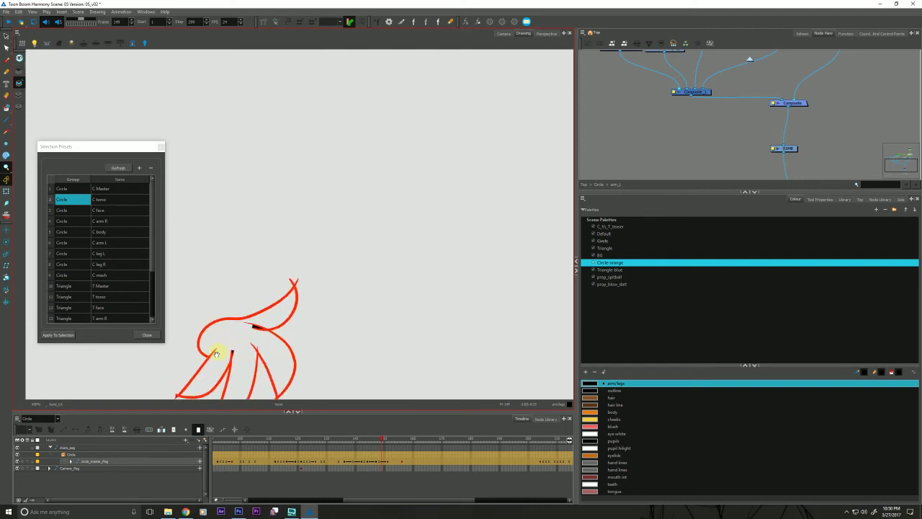
{"action": "left_click_drag", "start_coordinate": [210, 344], "coordinate": [314, 252]}
{"action": "left_click_drag", "start_coordinate": [254, 217], "coordinate": [255, 307]}
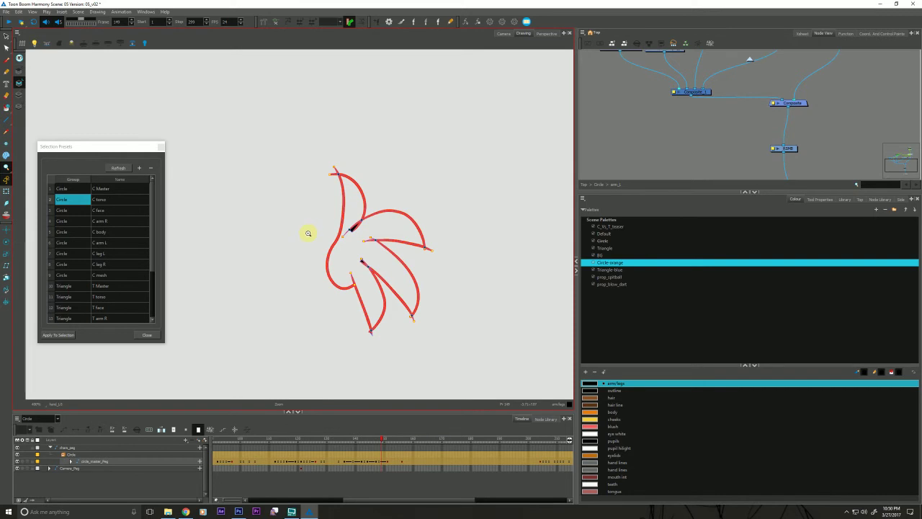
{"action": "scroll", "coordinate": [352, 285], "scroll_direction": "up", "scroll_amount": 4}
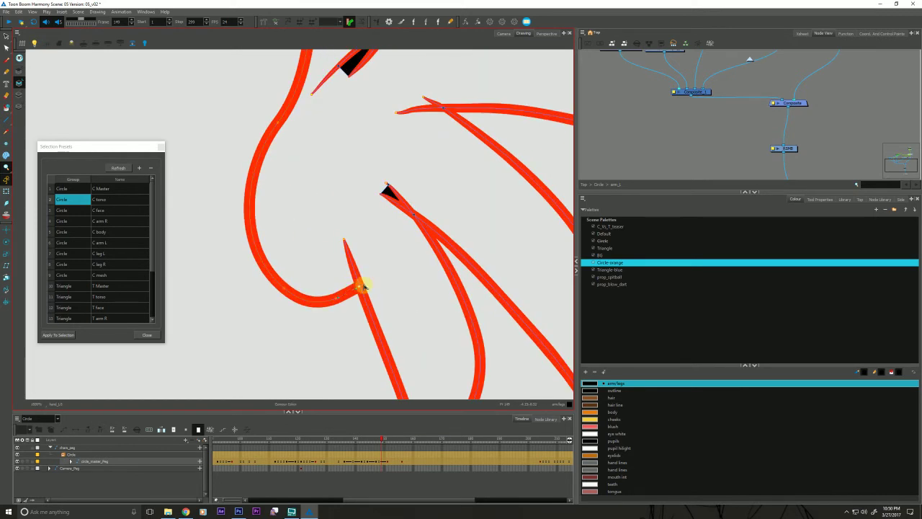
{"action": "left_click_drag", "start_coordinate": [314, 250], "coordinate": [287, 267]}
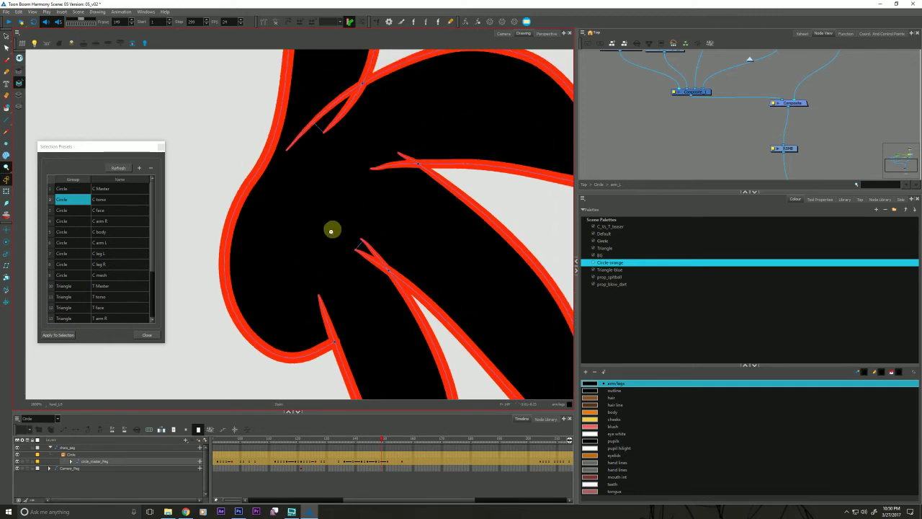
{"action": "scroll", "coordinate": [323, 243], "scroll_direction": "down", "scroll_amount": 5}
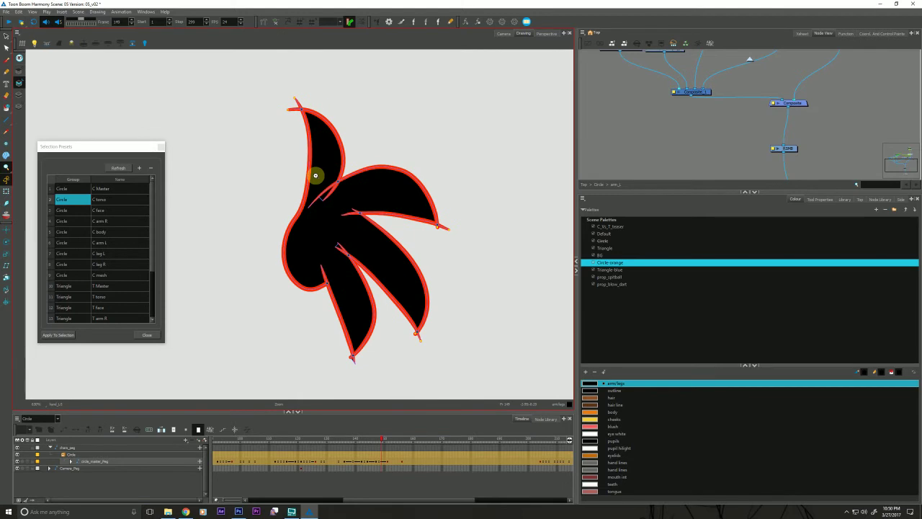
- Ink the three inner lines between the fingers in the Circle-orange palette's hand lines colour
{"action": "left_click", "coordinate": [7, 107]}
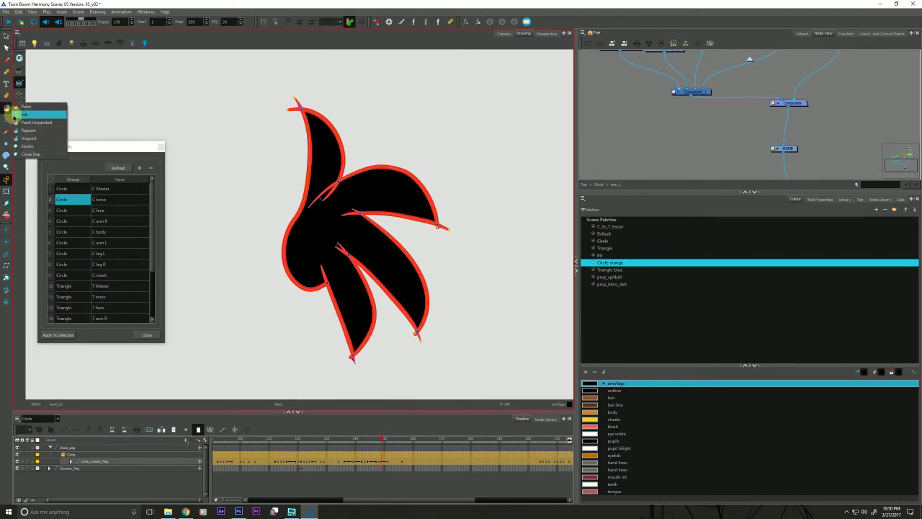
{"action": "left_click", "coordinate": [24, 114]}
{"action": "left_click", "coordinate": [592, 462]}
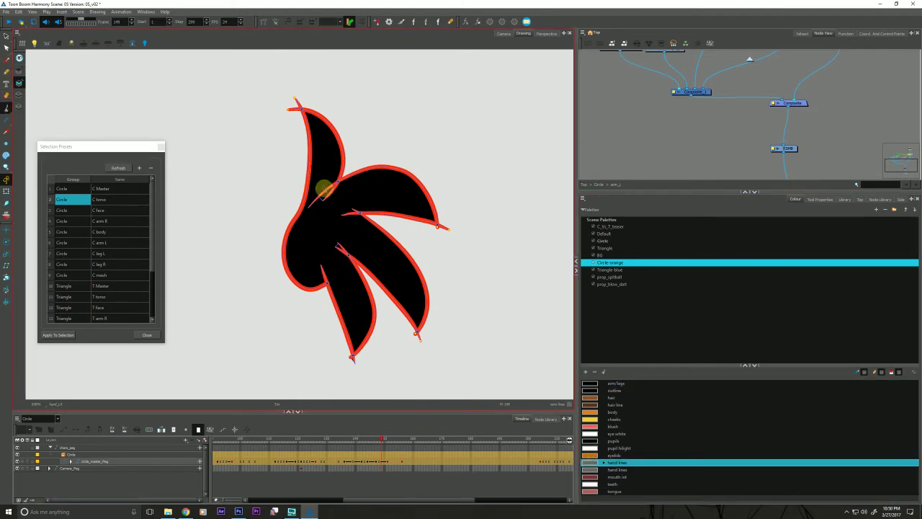
{"action": "left_click", "coordinate": [324, 189]}
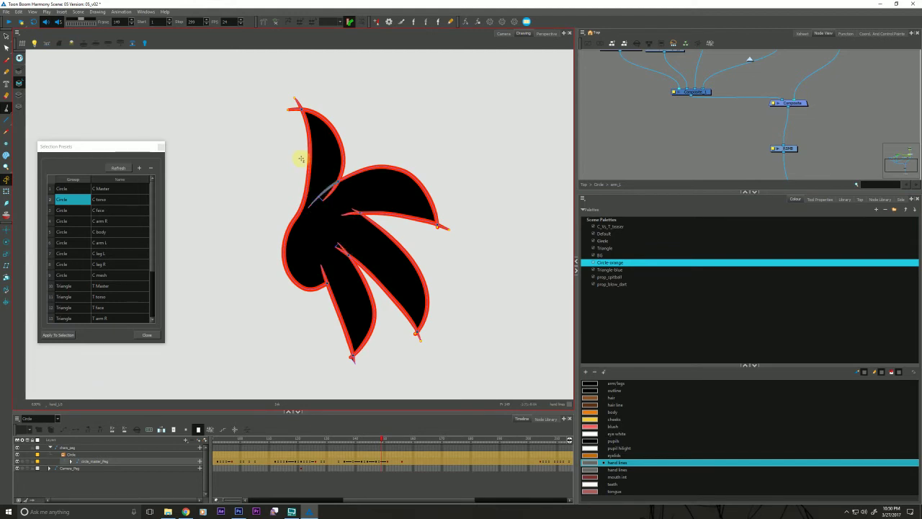
{"action": "left_click", "coordinate": [345, 245]}
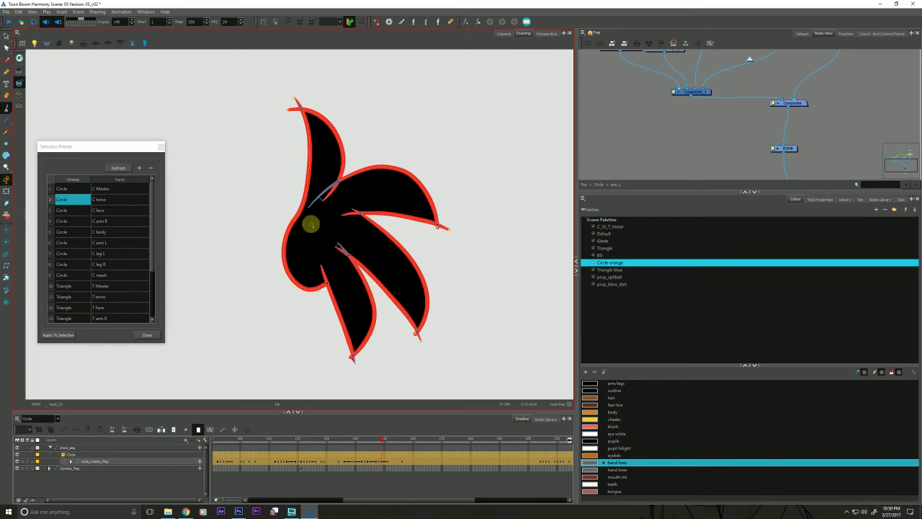
{"action": "left_click", "coordinate": [359, 209]}
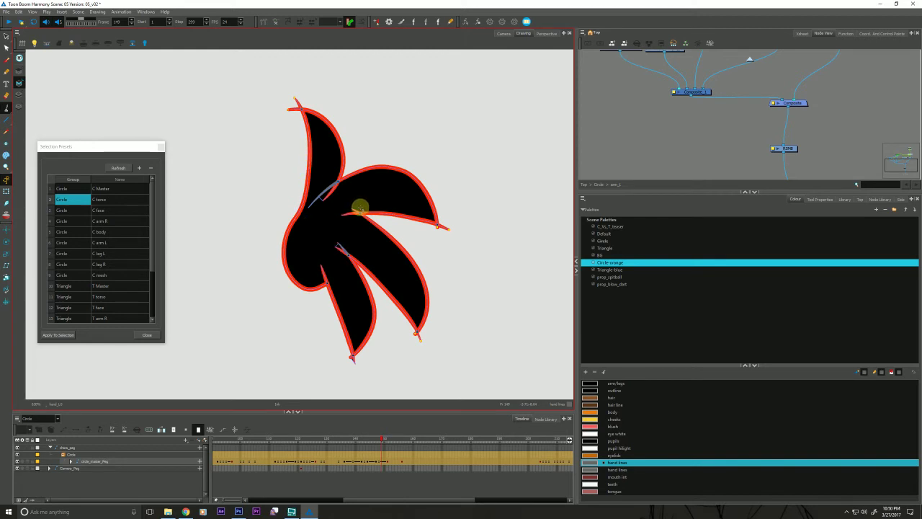
{"action": "left_click", "coordinate": [326, 209]}
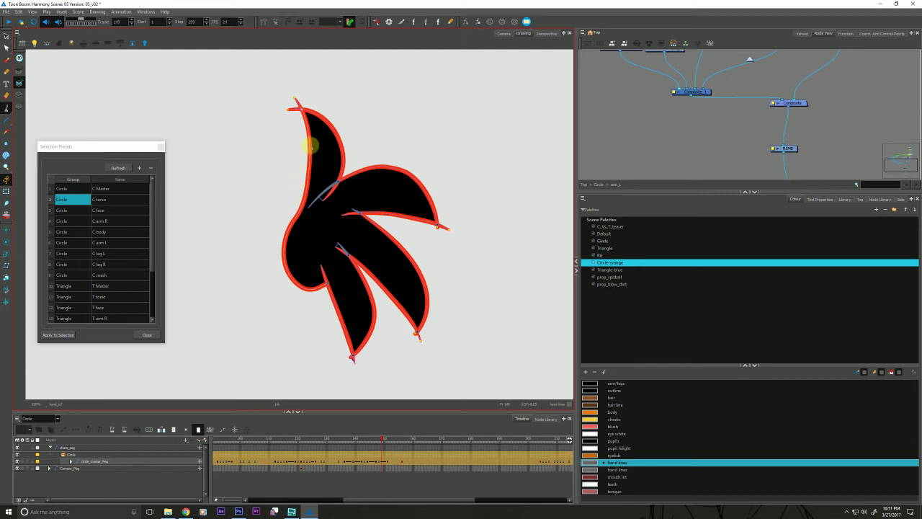
- Delete all the red outline strokes around the filled hand
{"action": "left_click", "coordinate": [275, 112]}
{"action": "key", "text": "Delete"}
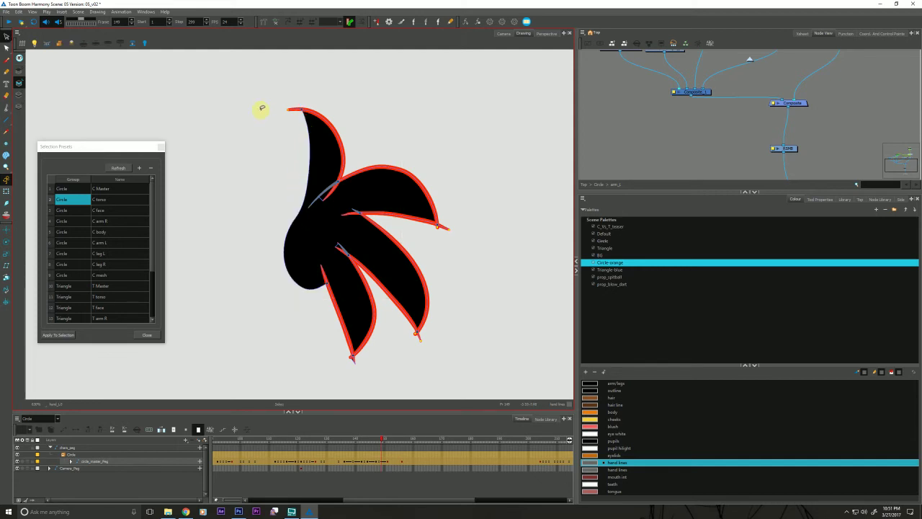
{"action": "left_click", "coordinate": [819, 200]}
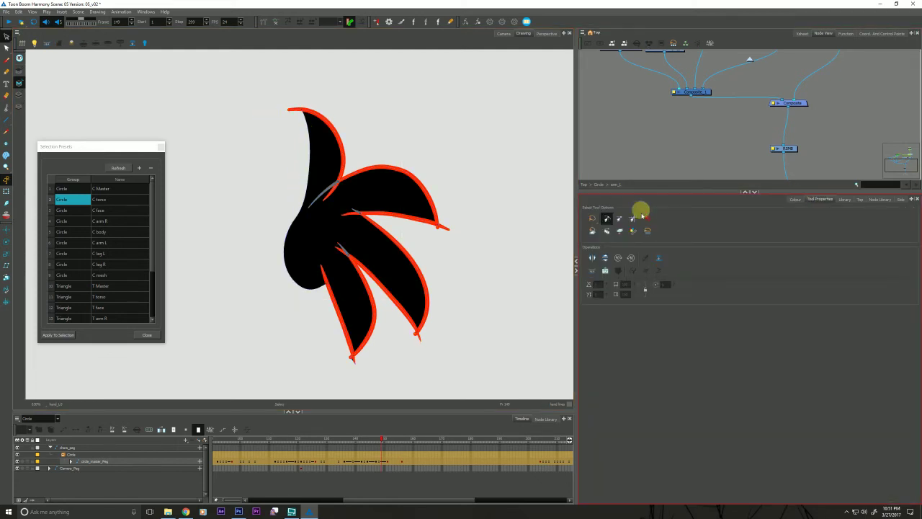
{"action": "key", "text": "ctrl+a"}
{"action": "key", "text": "Delete"}
{"action": "left_click_drag", "start_coordinate": [234, 297], "coordinate": [238, 302]}
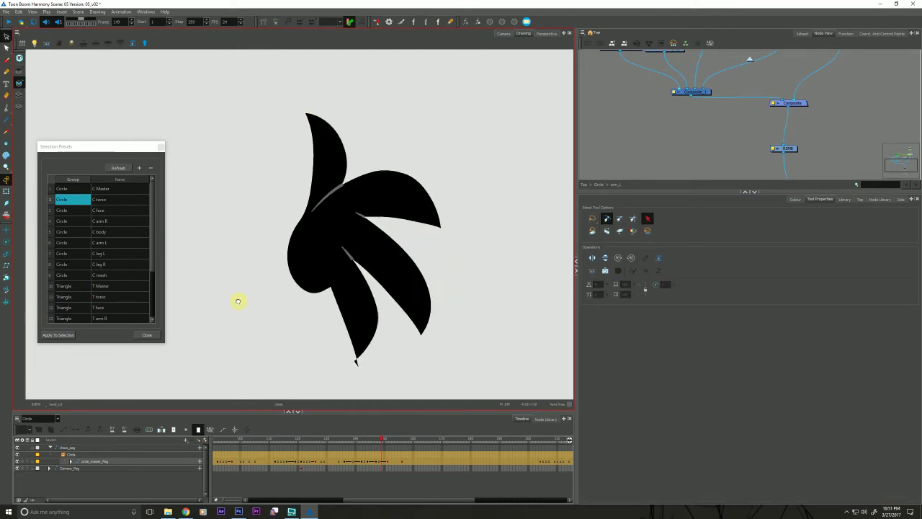
- Remove the stray black spike at the tip of the lowest finger with the Contour Editor
{"action": "key", "text": "alt+q"}
{"action": "scroll", "coordinate": [342, 349], "scroll_direction": "up", "scroll_amount": 5}
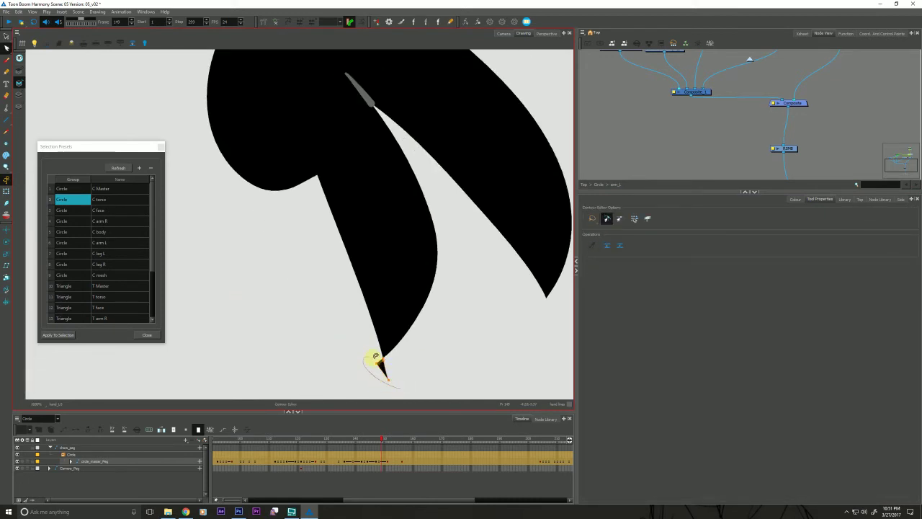
{"action": "left_click_drag", "start_coordinate": [384, 358], "coordinate": [382, 364]}
{"action": "key", "text": "Delete"}
- Try to shift the contour point where the short middle hand line meets the gap between the fingers
{"action": "left_click_drag", "start_coordinate": [257, 213], "coordinate": [255, 396]}
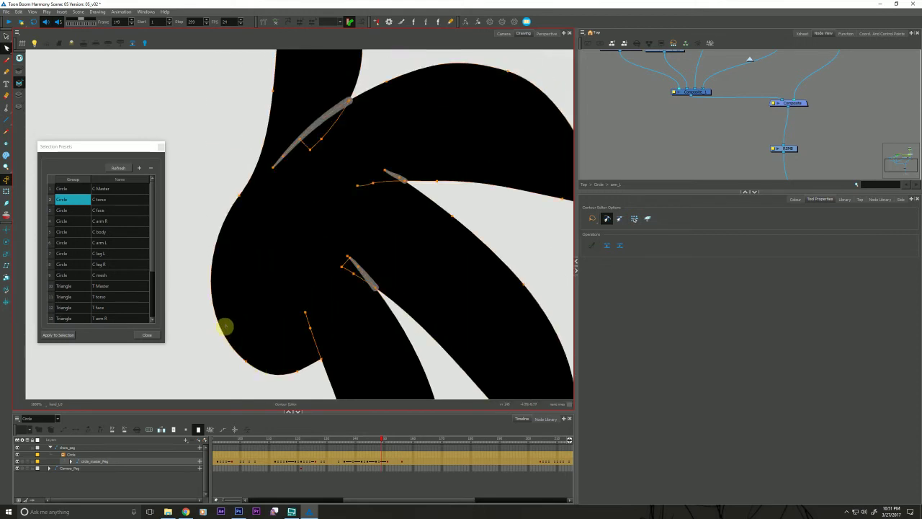
{"action": "left_click_drag", "start_coordinate": [226, 304], "coordinate": [227, 321]}
{"action": "left_click_drag", "start_coordinate": [392, 173], "coordinate": [409, 209]}
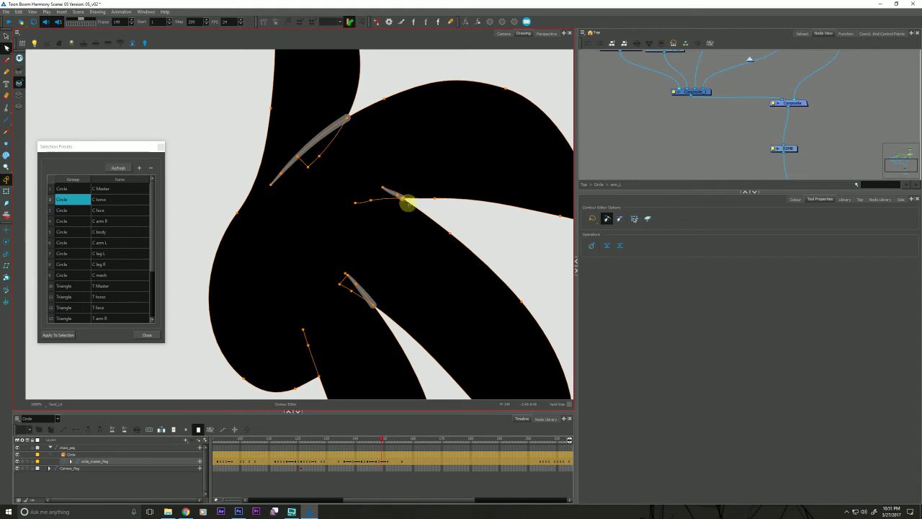
{"action": "key", "text": "Escape"}
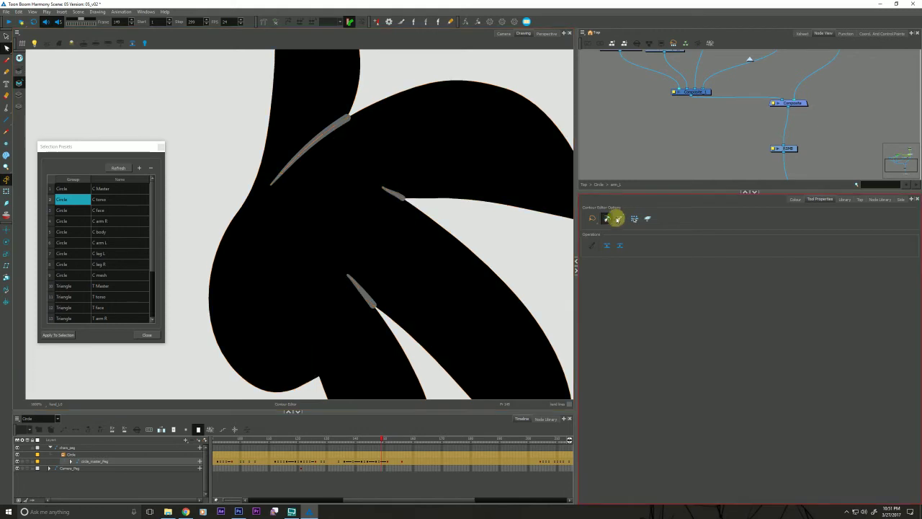
{"action": "left_click", "coordinate": [405, 202]}
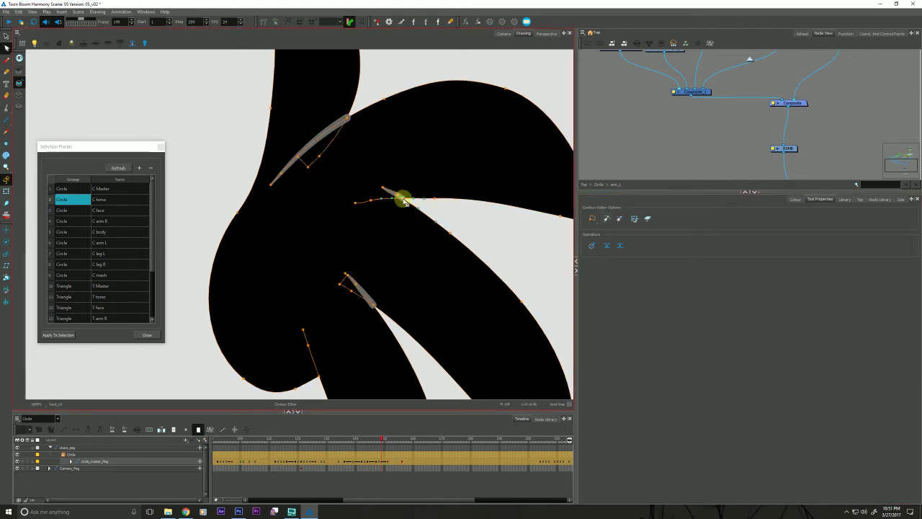
{"action": "left_click_drag", "start_coordinate": [405, 201], "coordinate": [412, 204]}
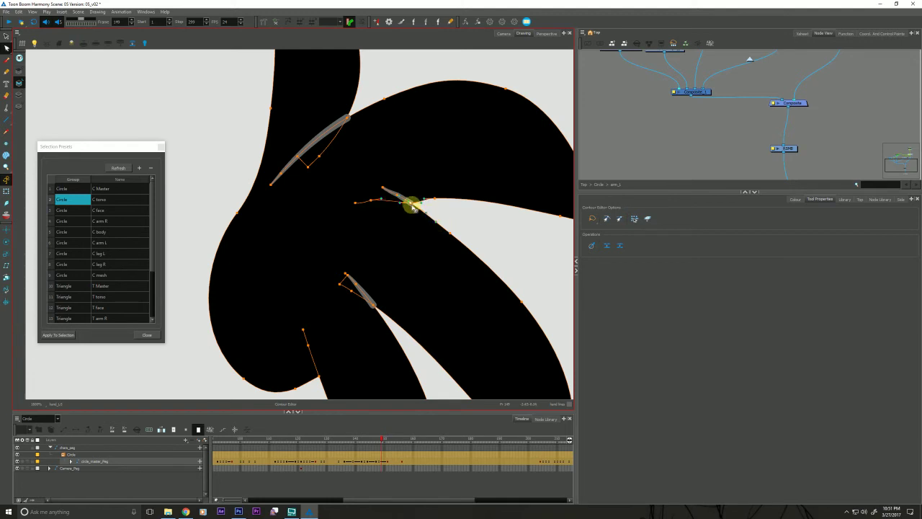
{"action": "key", "text": "ctrl+z"}
- Extend the short middle hand line by moving its inner end point farther into the palm
{"action": "left_click", "coordinate": [401, 198]}
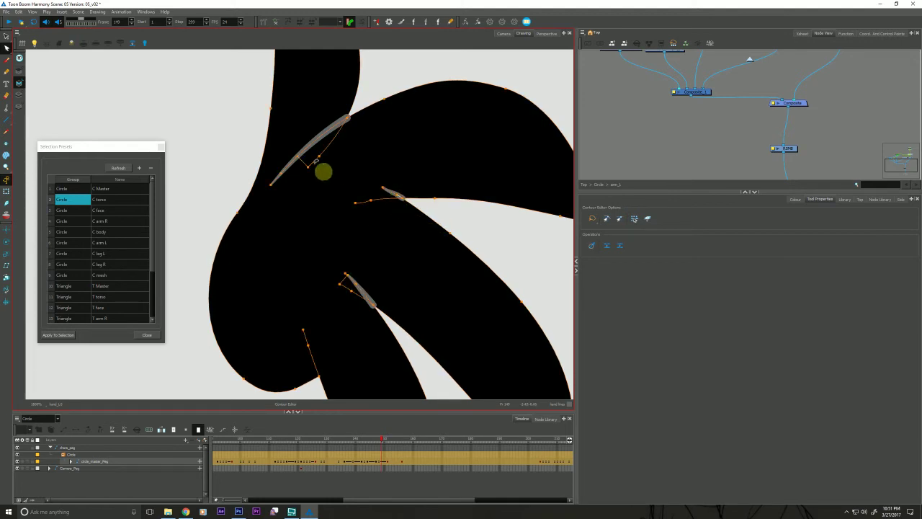
{"action": "key", "text": "space"}
{"action": "left_click_drag", "start_coordinate": [237, 146], "coordinate": [251, 190]}
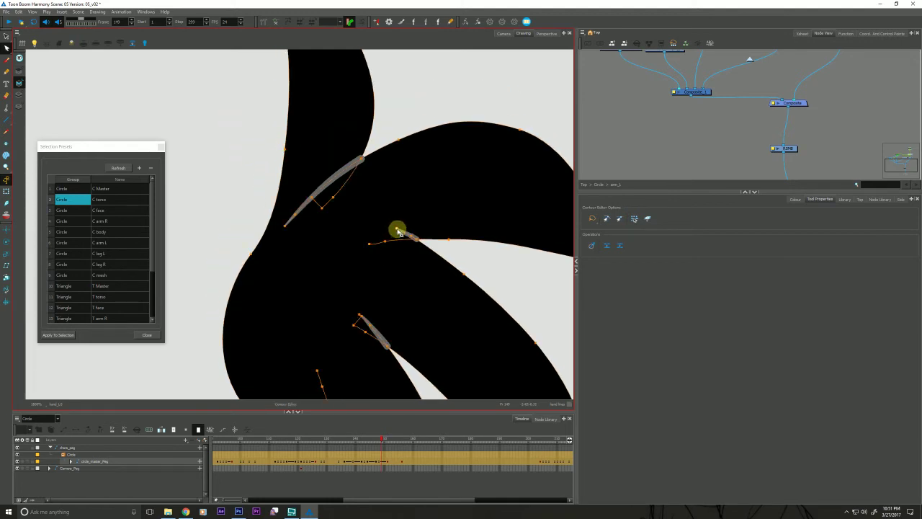
{"action": "left_click_drag", "start_coordinate": [393, 227], "coordinate": [391, 224]}
{"action": "left_click", "coordinate": [272, 146]}
- With the Pencil Editor, taper the thick outer ends of the three grey hand lines to a point
{"action": "key", "text": "alt+w"}
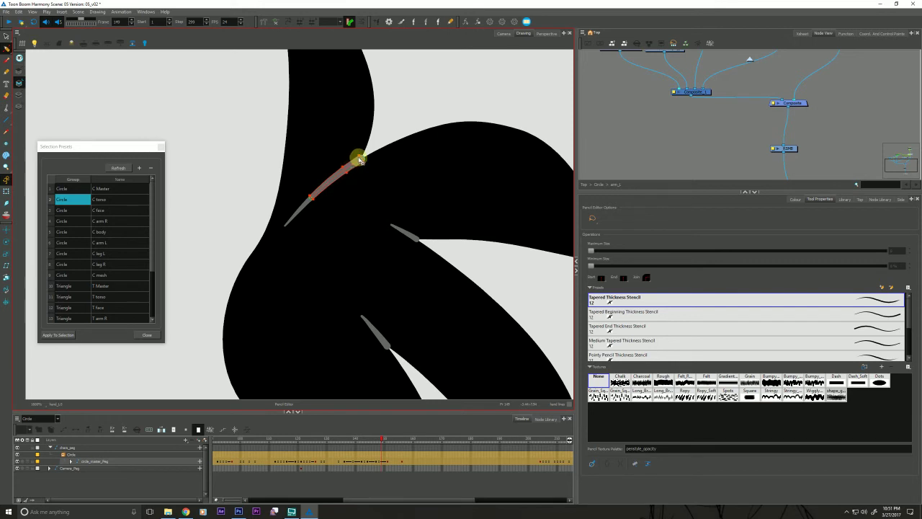
{"action": "left_click", "coordinate": [359, 158]}
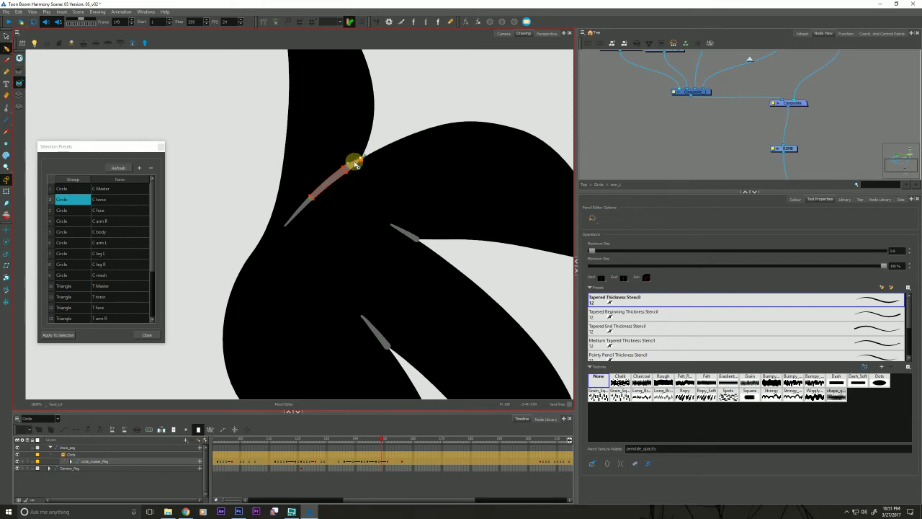
{"action": "left_click", "coordinate": [257, 115]}
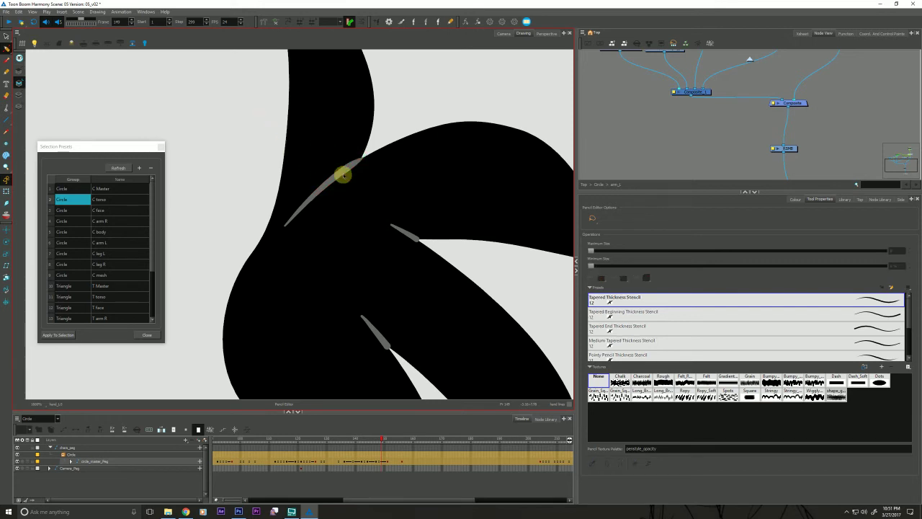
{"action": "left_click_drag", "start_coordinate": [330, 285], "coordinate": [338, 227]}
{"action": "left_click", "coordinate": [416, 179]}
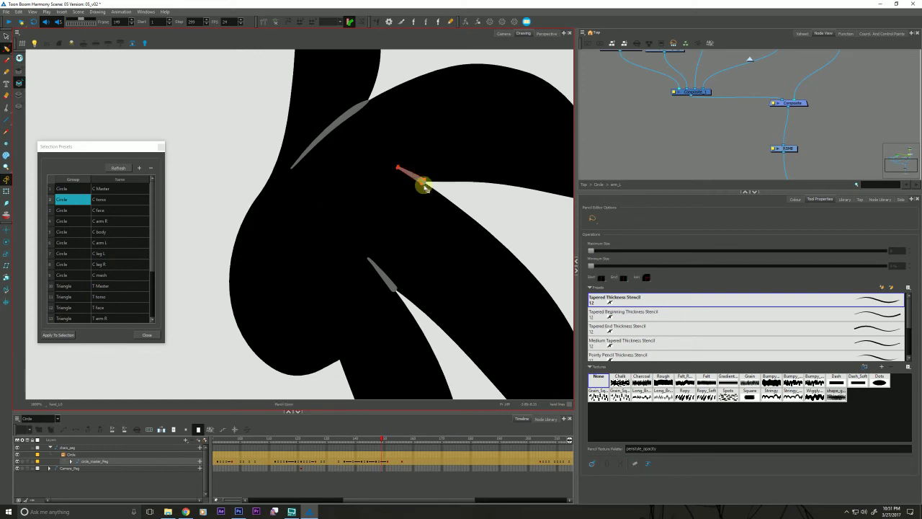
{"action": "left_click", "coordinate": [422, 185]}
{"action": "left_click", "coordinate": [419, 184]}
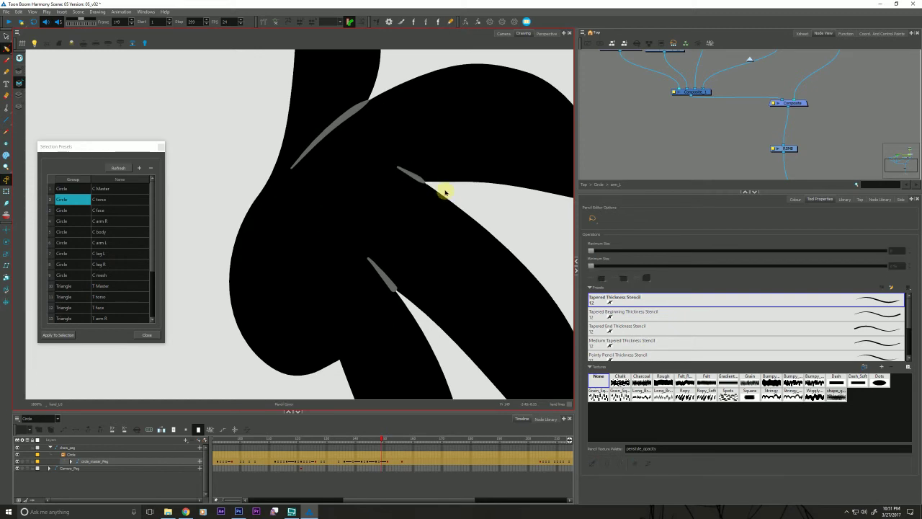
{"action": "left_click", "coordinate": [384, 283]}
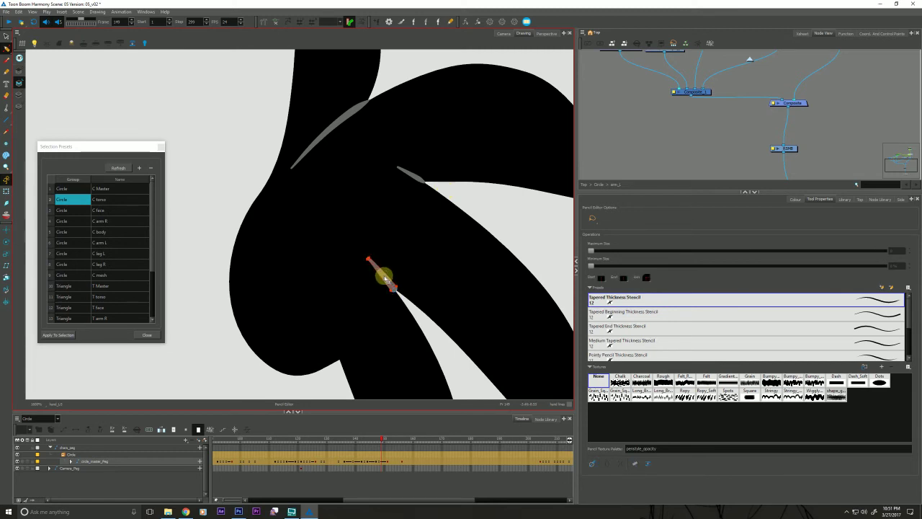
{"action": "left_click", "coordinate": [393, 292]}
{"action": "left_click", "coordinate": [389, 286]}
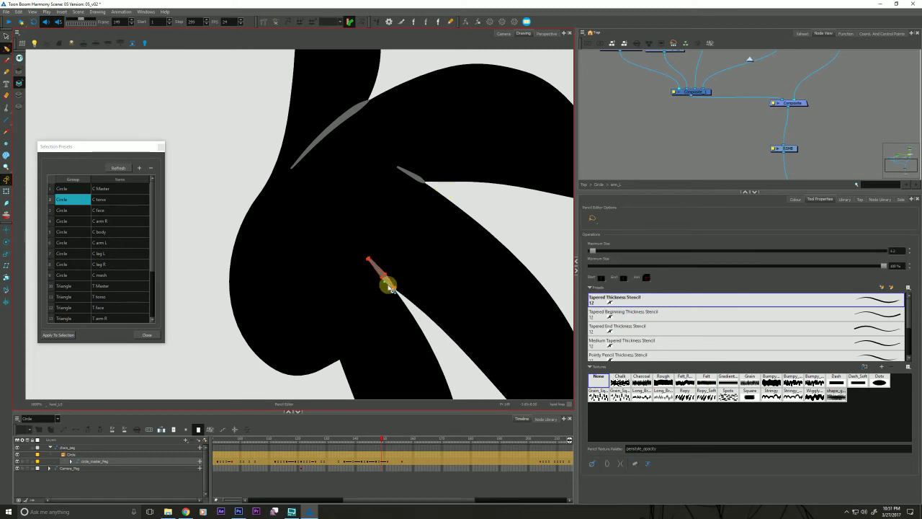
{"action": "left_click", "coordinate": [248, 160]}
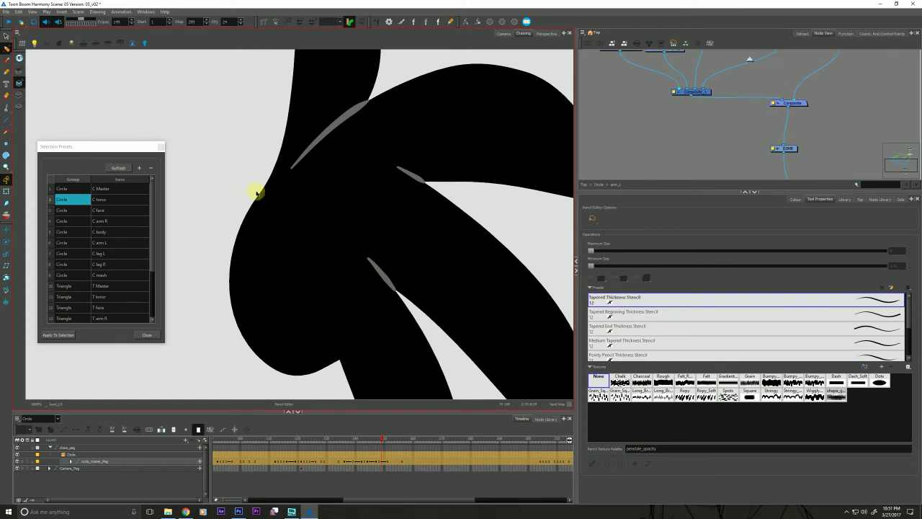
- Examine the cleaned hand's silhouette and tapered inner lines at several zoom levels, with the invisible strokes shown
{"action": "key", "text": "alt+z"}
{"action": "scroll", "coordinate": [282, 217], "scroll_direction": "down", "scroll_amount": 6}
{"action": "left_click_drag", "start_coordinate": [282, 244], "coordinate": [342, 245]}
{"action": "left_click_drag", "start_coordinate": [287, 302], "coordinate": [317, 305]}
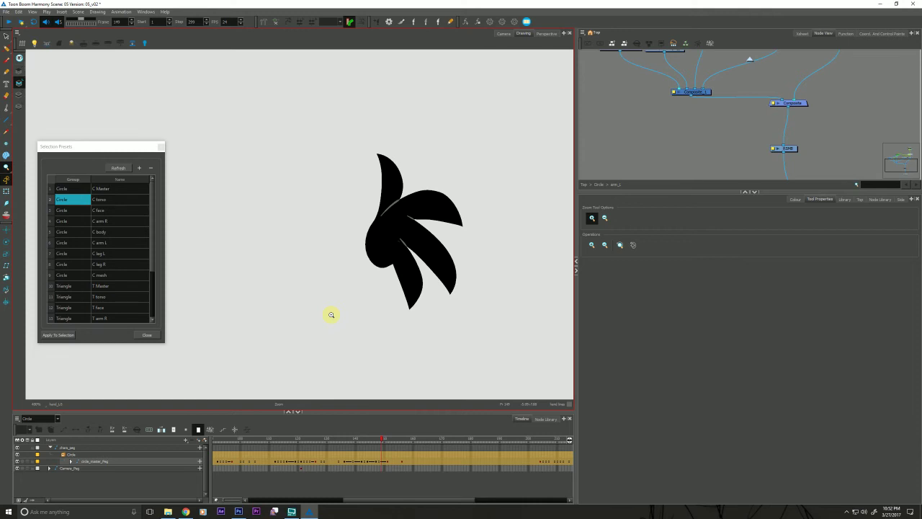
{"action": "left_click_drag", "start_coordinate": [317, 295], "coordinate": [268, 309]}
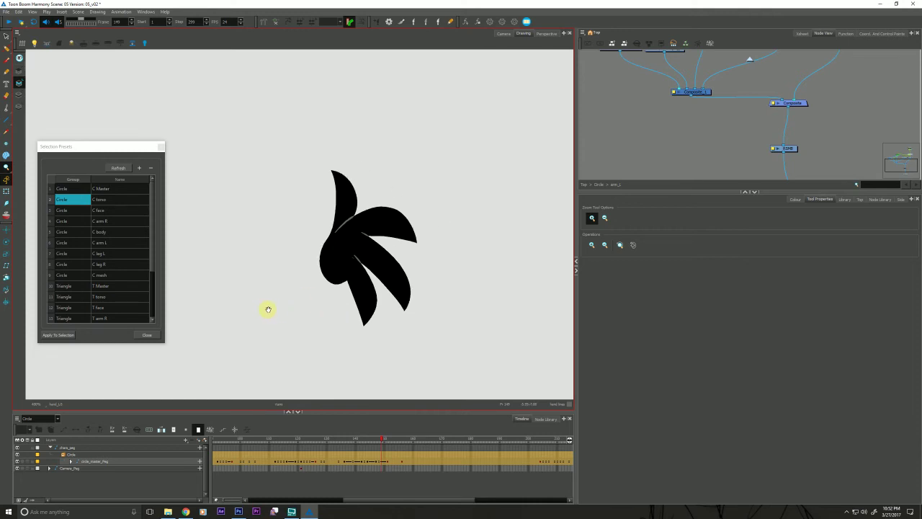
{"action": "left_click", "coordinate": [353, 264]}
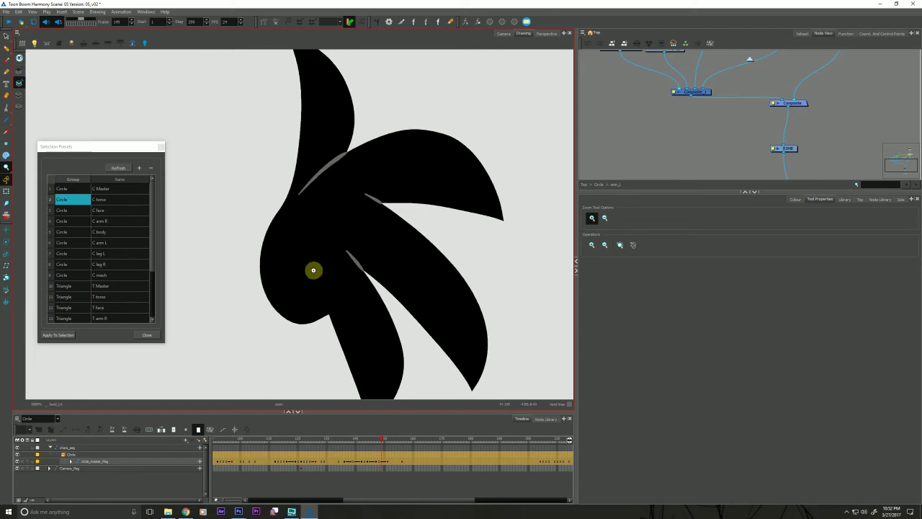
{"action": "scroll", "coordinate": [313, 282], "scroll_direction": "down", "scroll_amount": 4}
{"action": "scroll", "coordinate": [311, 285], "scroll_direction": "up", "scroll_amount": 4}
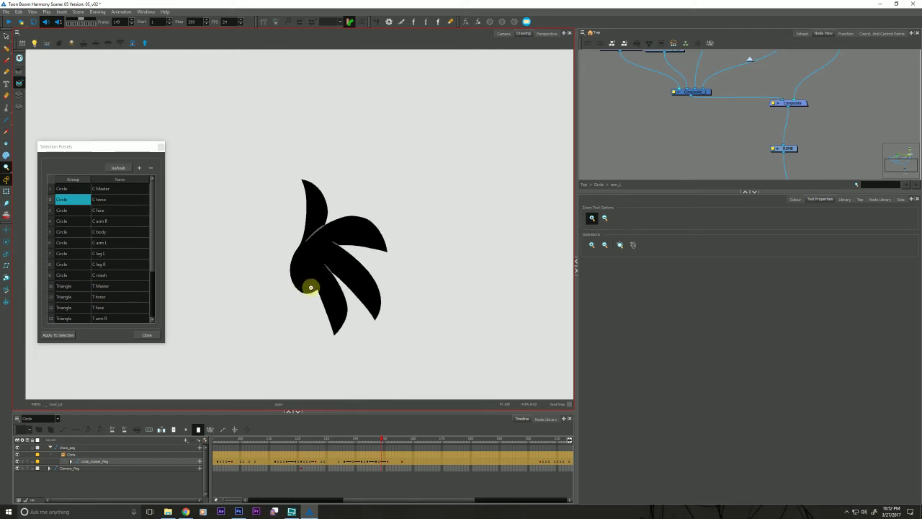
{"action": "key", "text": "k"}
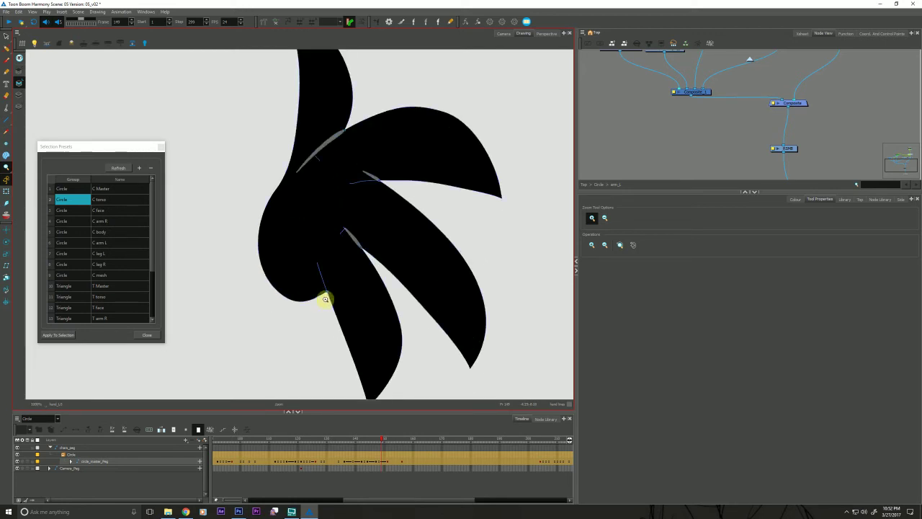
{"action": "key", "text": "alt+q"}
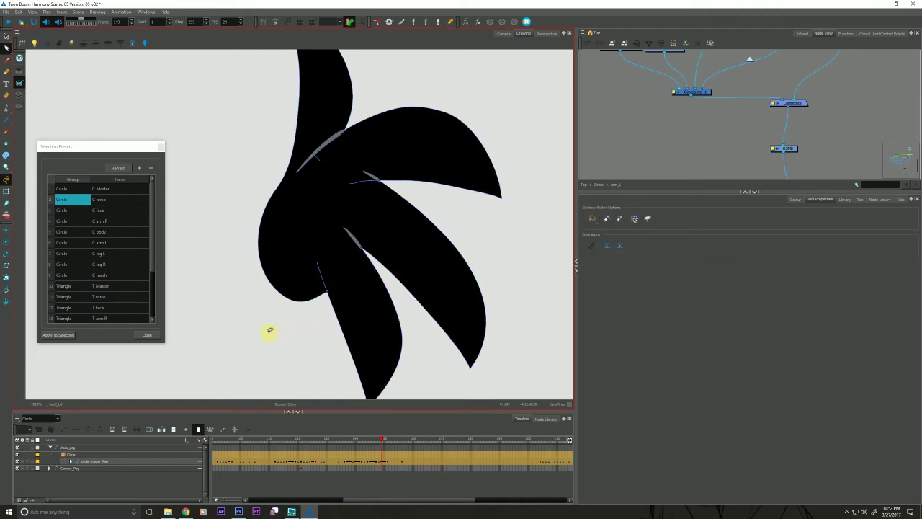
- Delete the rough hand sketch from its art layer and return to the Camera view
{"action": "left_click", "coordinate": [22, 110]}
{"action": "key", "text": "alt+s"}
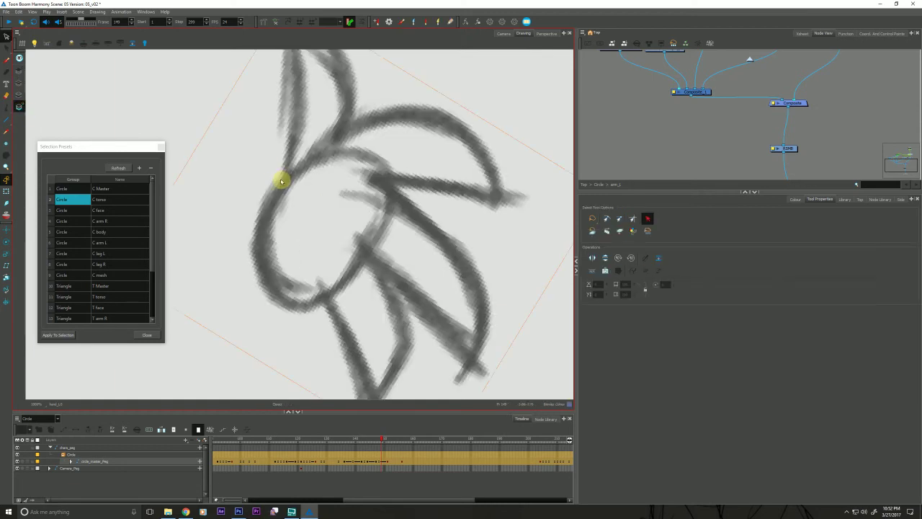
{"action": "left_click", "coordinate": [500, 34]}
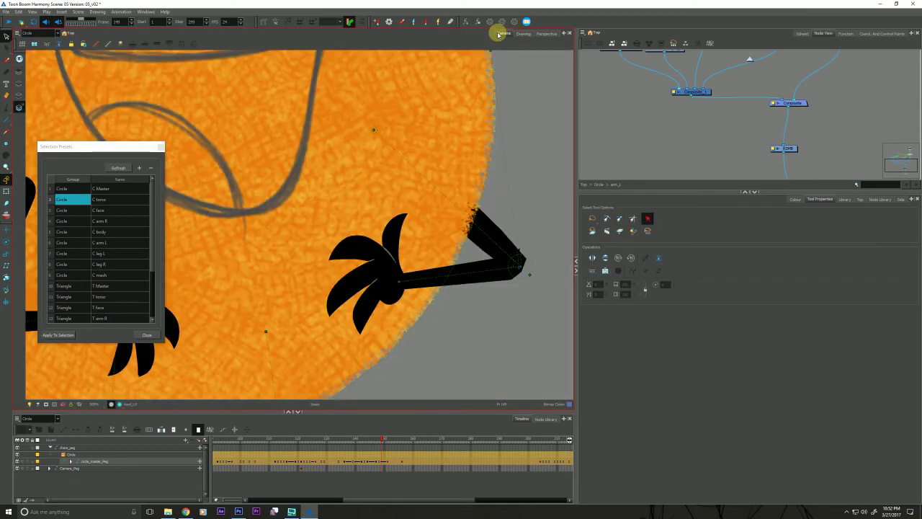
- Bring the whole Circle character into view and play back the laughing animation with the new hands
{"action": "key", "text": "alt+z"}
{"action": "key", "text": "1"}
{"action": "key", "text": "1"}
{"action": "key", "text": "1"}
{"action": "key", "text": "1"}
{"action": "left_click_drag", "start_coordinate": [232, 368], "coordinate": [257, 365]}
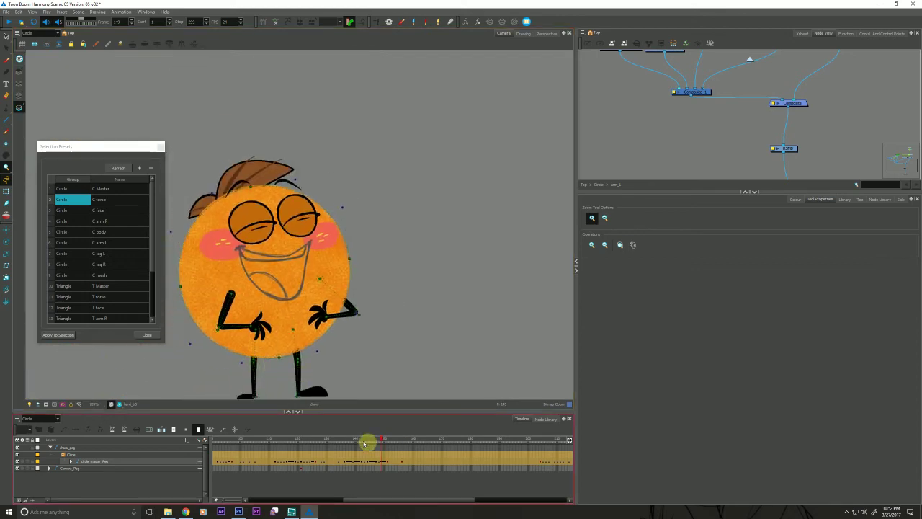
{"action": "mouse_move", "coordinate": [365, 444]}
{"action": "left_mouse_down"}
{"action": "mouse_move", "coordinate": [332, 441]}
{"action": "mouse_move", "coordinate": [356, 443]}
{"action": "left_mouse_up"}
{"action": "key", "text": "shift+Return"}
{"action": "left_click", "coordinate": [342, 441]}
{"action": "key", "text": "shift+Return"}
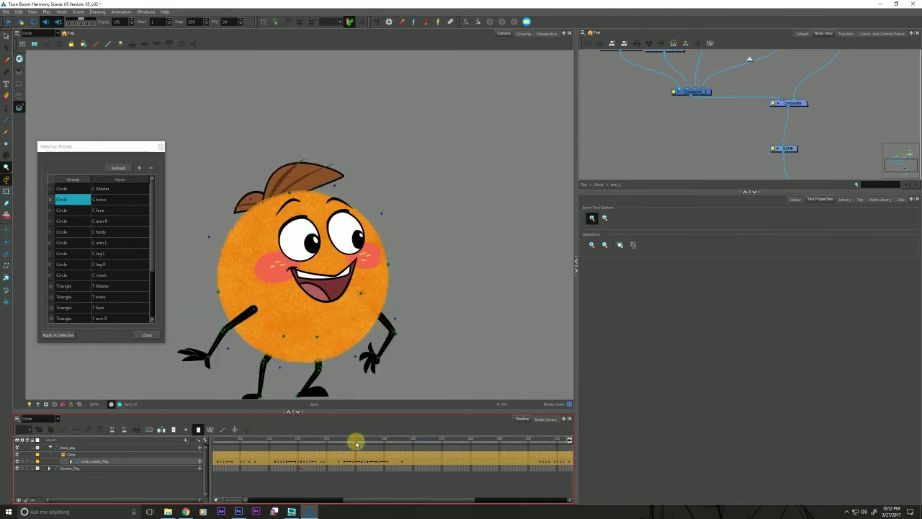
- Examine Circle's laughing poses frame by frame up to frame 151
{"action": "key", "text": "period"}
{"action": "key", "text": "period"}
{"action": "key", "text": "period"}
{"action": "key", "text": "period"}
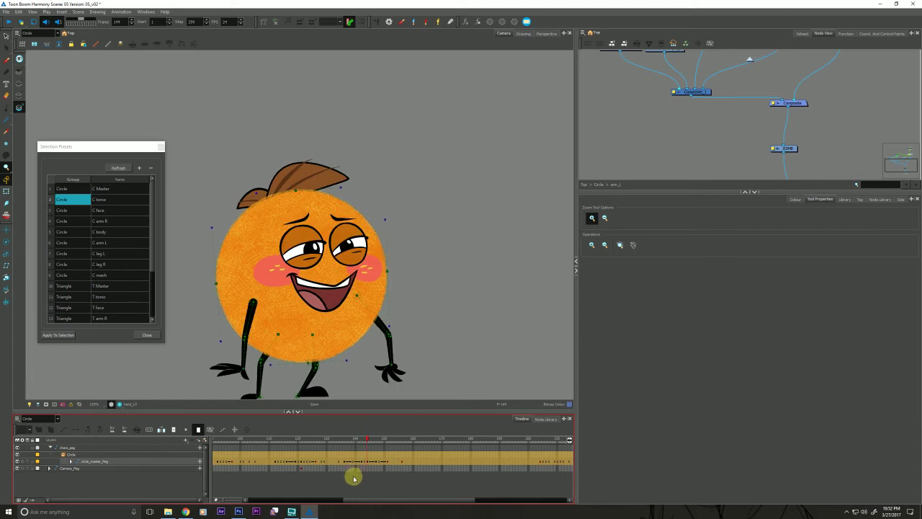
{"action": "key", "text": "period"}
{"action": "key", "text": "period"}
{"action": "key", "text": "period"}
{"action": "key", "text": "period"}
{"action": "key", "text": "period"}
{"action": "key", "text": "period"}
{"action": "key", "text": "period"}
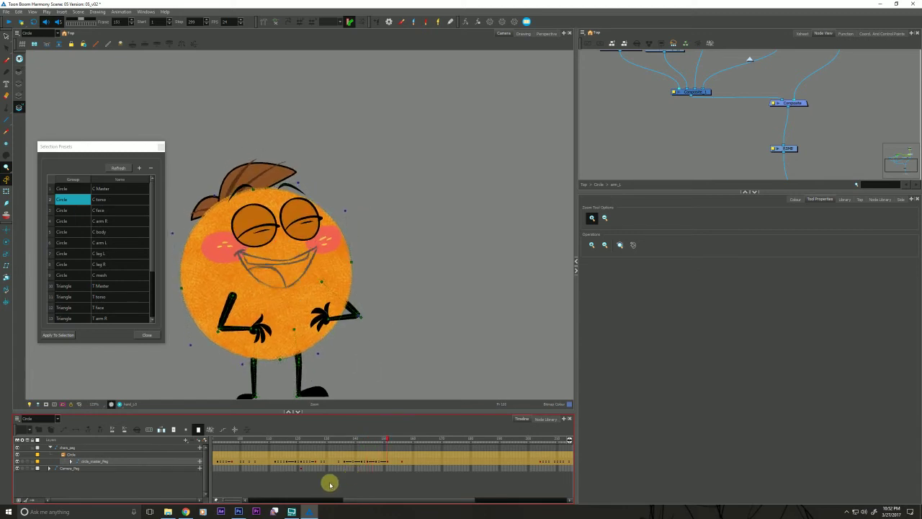
- Select both of Circle's hair pieces at frame 136 and reveal their layers in the timeline
{"action": "left_click", "coordinate": [352, 439]}
{"action": "left_click", "coordinate": [7, 191]}
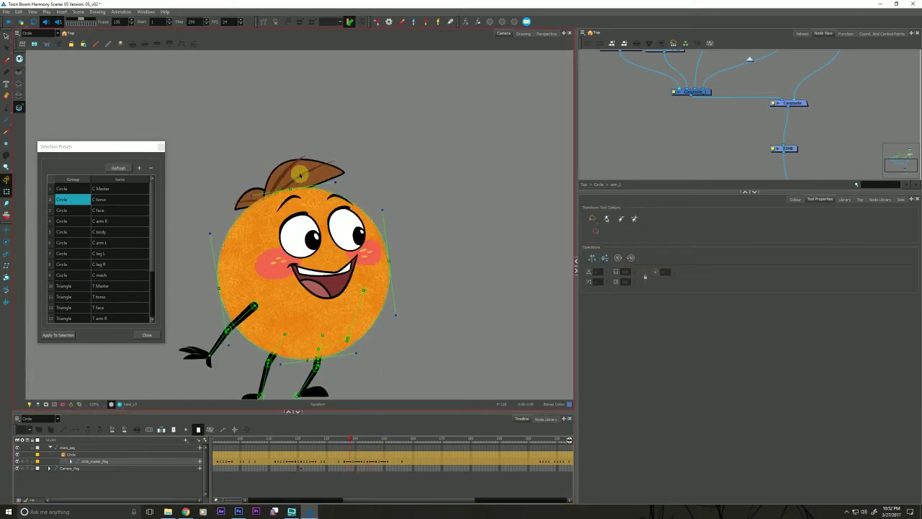
{"action": "left_click", "coordinate": [247, 196]}
{"action": "key", "text": "comma"}
{"action": "key", "text": "comma"}
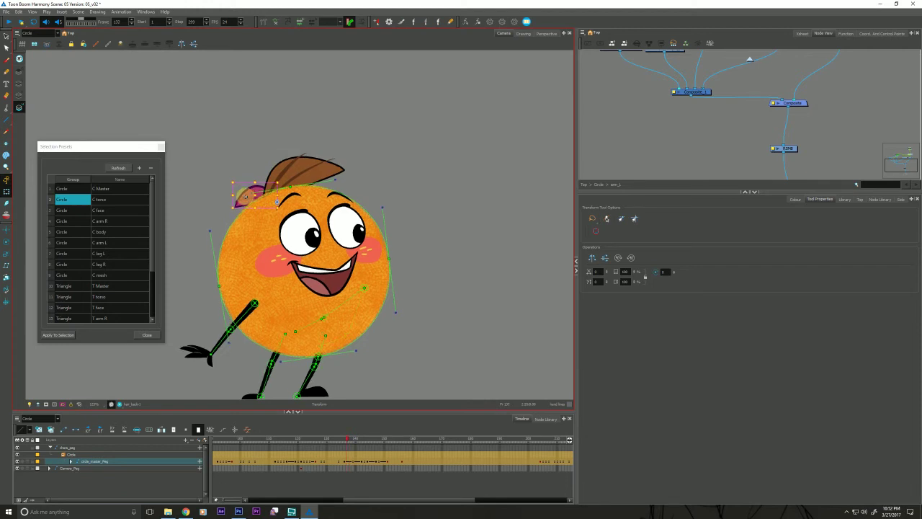
{"action": "left_click", "coordinate": [308, 162], "text": "shift"}
{"action": "key", "text": "o"}
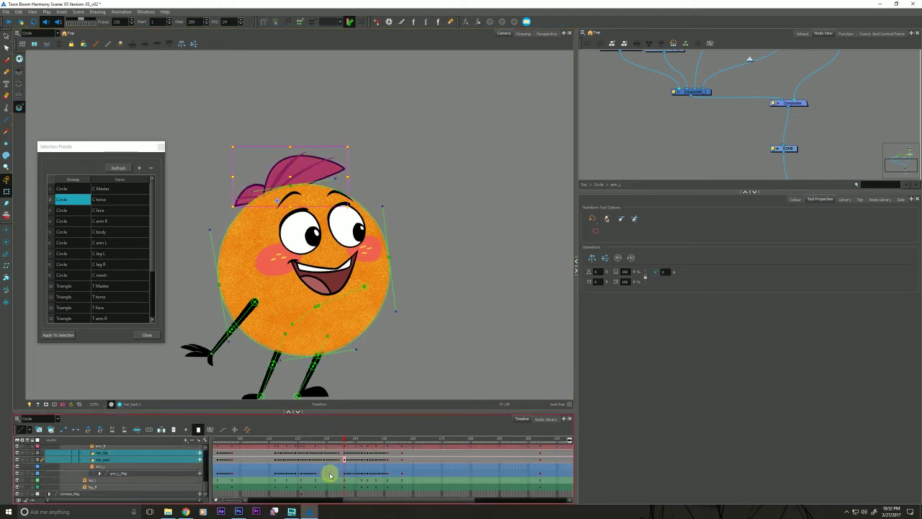
- Compare the hair pieces' positions frame by frame between frames 136 and 140, and deselect them
{"action": "key", "text": "period"}
{"action": "key", "text": "period"}
{"action": "key", "text": "period"}
{"action": "key", "text": "period"}
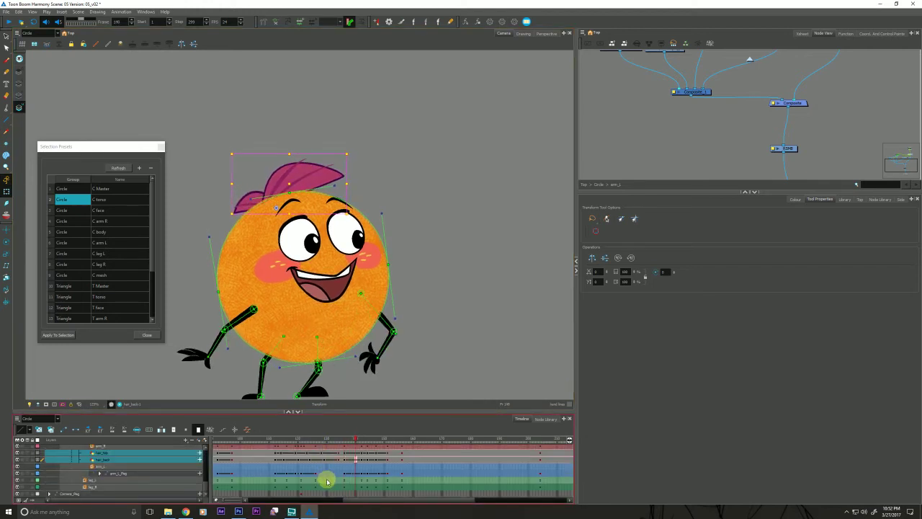
{"action": "key", "text": "comma"}
{"action": "key", "text": "comma"}
{"action": "key", "text": "comma"}
{"action": "key", "text": "period"}
{"action": "left_click", "coordinate": [223, 118]}
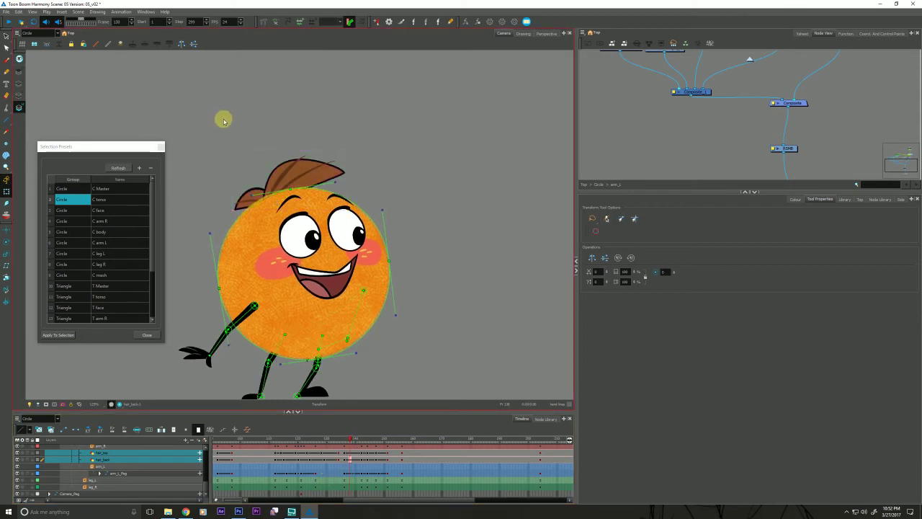
{"action": "key", "text": "period"}
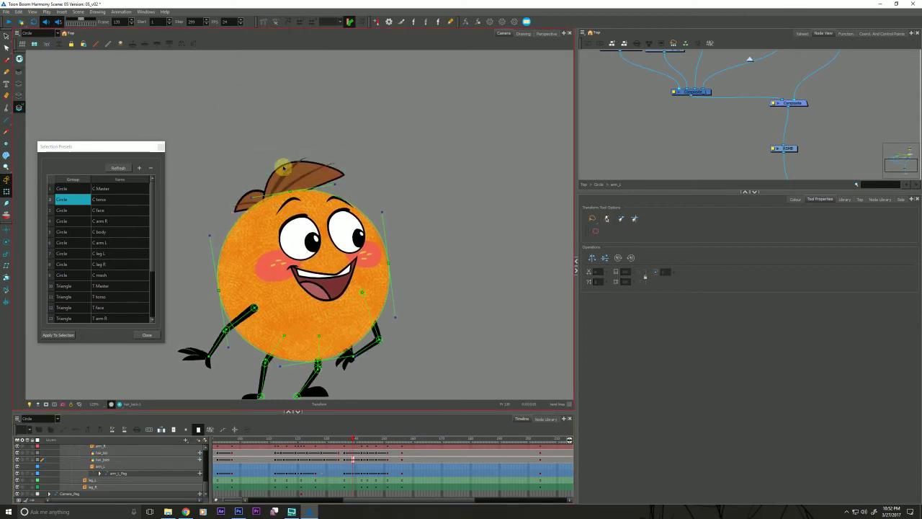
- Inspect the easing of the top hair, back hair and leg_L keyframes at frame 136
{"action": "key", "text": "comma"}
{"action": "key", "text": "comma"}
{"action": "key", "text": "comma"}
{"action": "left_click", "coordinate": [344, 452]}
{"action": "left_click", "coordinate": [245, 430]}
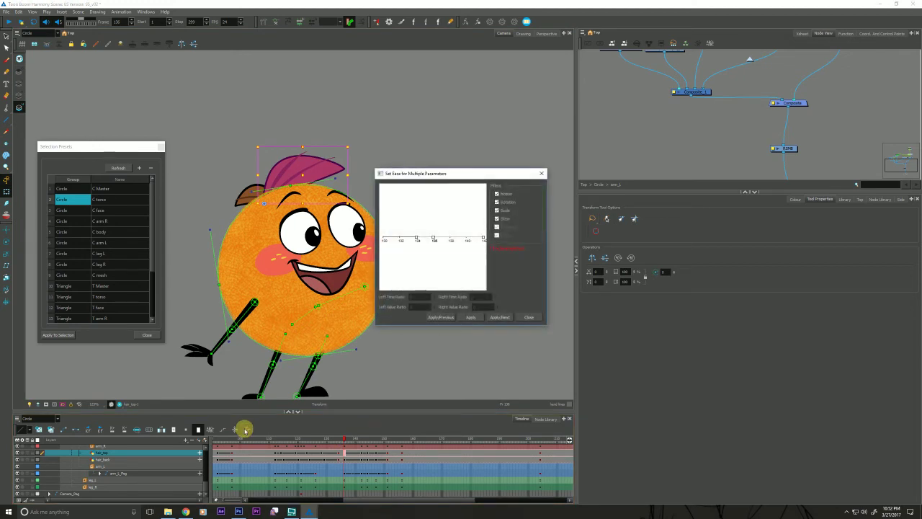
{"action": "left_click", "coordinate": [528, 318]}
{"action": "left_click", "coordinate": [344, 459]}
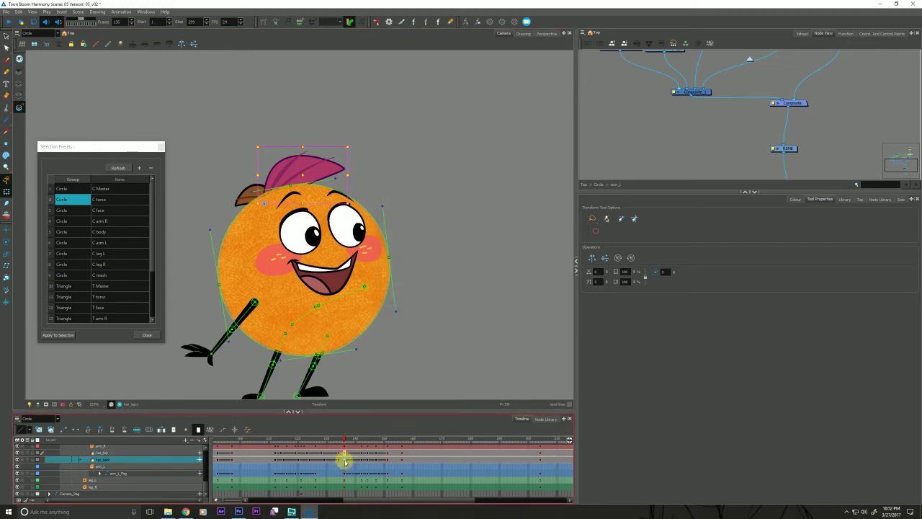
{"action": "left_click", "coordinate": [239, 430]}
{"action": "left_click", "coordinate": [530, 317]}
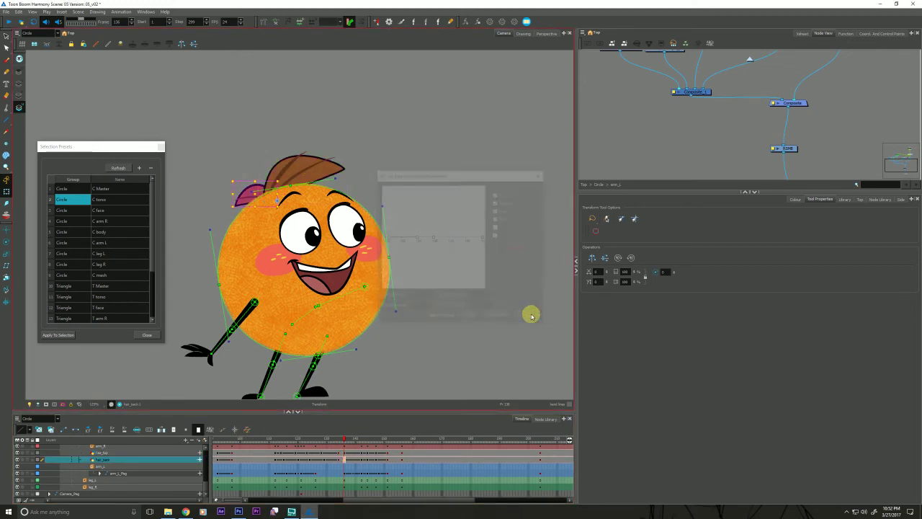
{"action": "left_click", "coordinate": [346, 479]}
{"action": "left_click", "coordinate": [245, 430]}
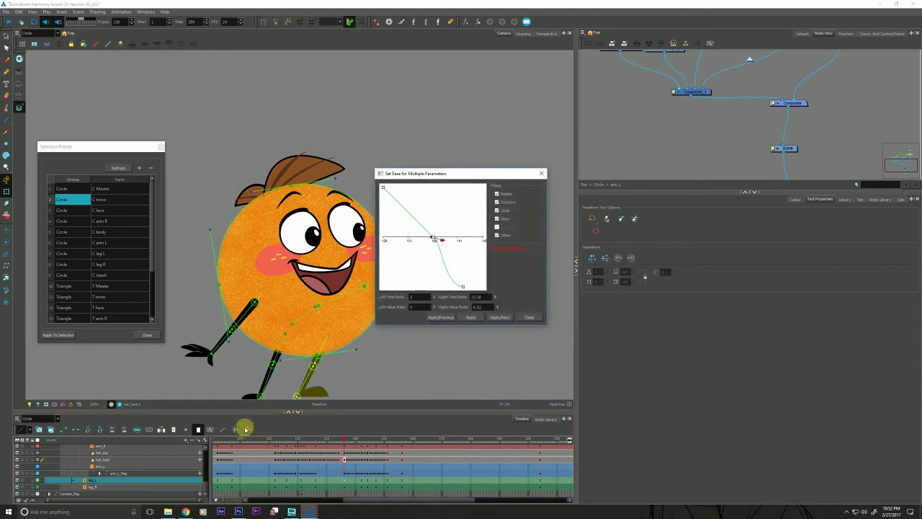
{"action": "left_click", "coordinate": [525, 317]}
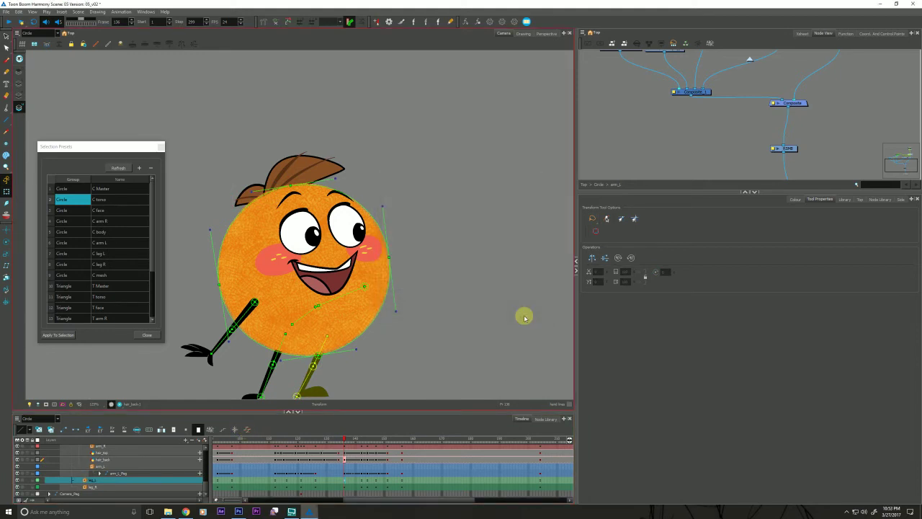
- Rotate the top hair piece slightly counter-clockwise at frame 139
{"action": "key", "text": "period"}
{"action": "left_click", "coordinate": [284, 157]}
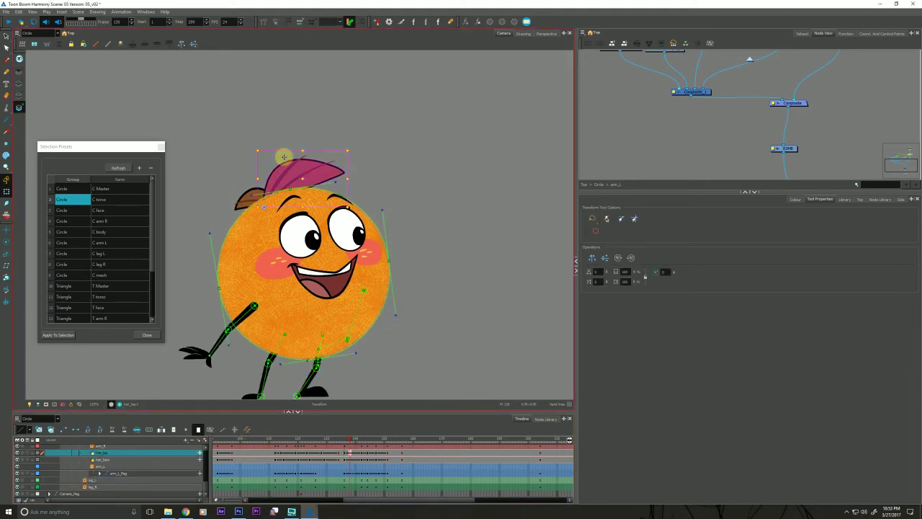
{"action": "key", "text": "period"}
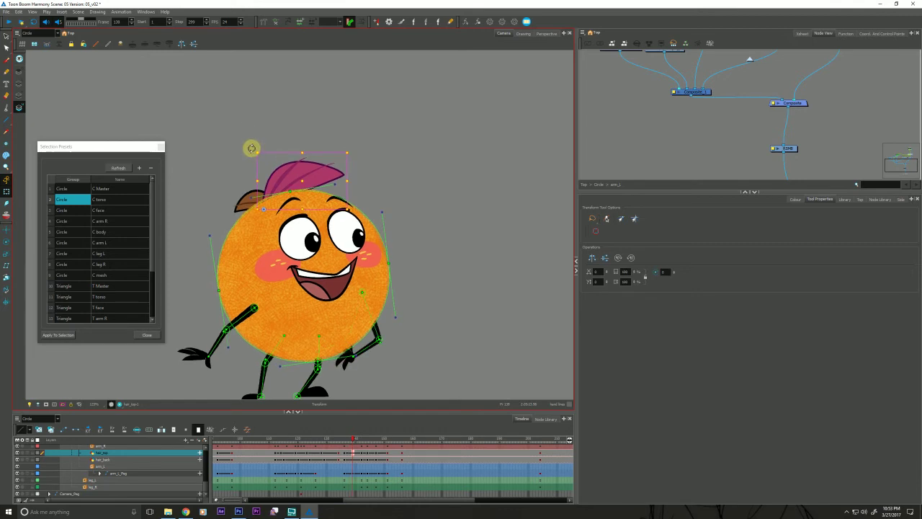
{"action": "left_click_drag", "start_coordinate": [252, 149], "coordinate": [246, 145]}
{"action": "left_click", "coordinate": [234, 142]}
- Select the back hair piece and review its motion frame by frame from frame 136 to frame 145
{"action": "left_click", "coordinate": [245, 200]}
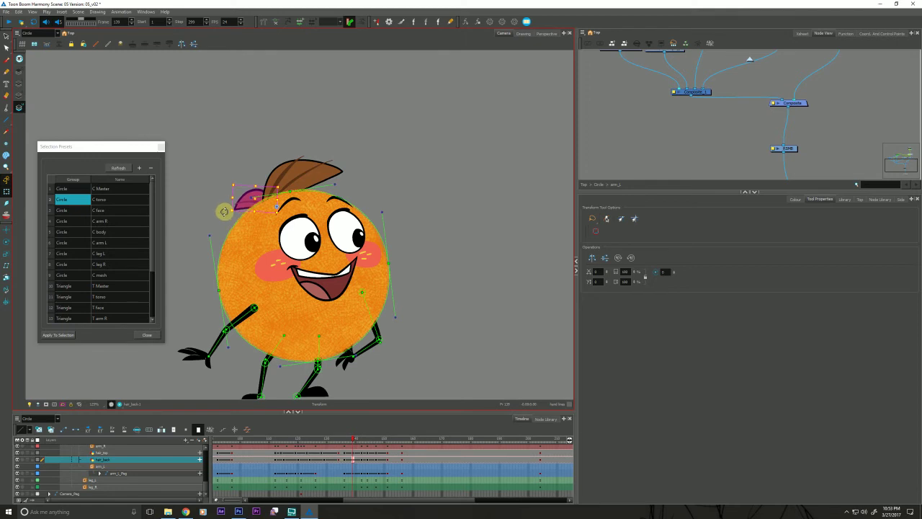
{"action": "key", "text": "comma"}
{"action": "key", "text": "comma"}
{"action": "key", "text": "comma"}
{"action": "key", "text": "period"}
{"action": "key", "text": "period"}
{"action": "key", "text": "period"}
{"action": "key", "text": "period"}
{"action": "key", "text": "period"}
{"action": "key", "text": "period"}
{"action": "key", "text": "period"}
{"action": "key", "text": "period"}
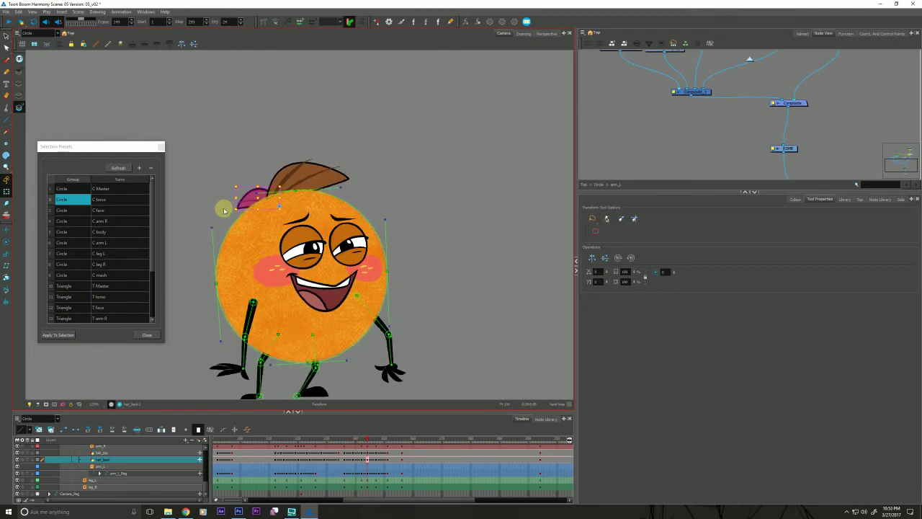
{"action": "key", "text": "period"}
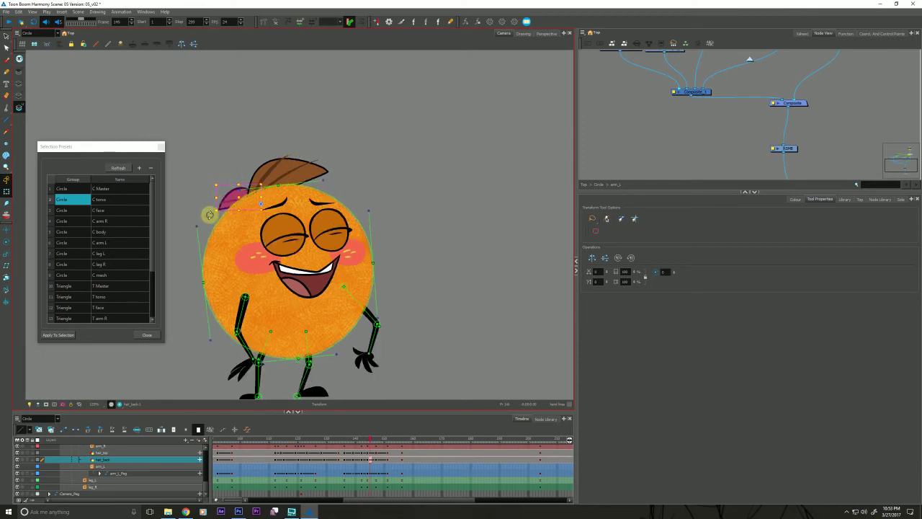
- At frame 145, rotate the top hair piece clockwise and the back hair piece slightly counter-clockwise, lowering both tips
{"action": "left_click", "coordinate": [288, 163]}
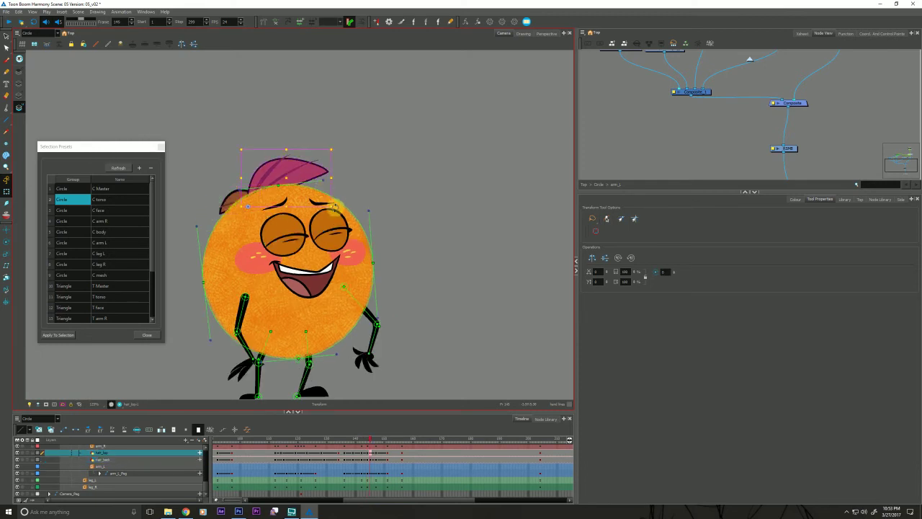
{"action": "mouse_move", "coordinate": [333, 208]}
{"action": "left_mouse_down"}
{"action": "mouse_move", "coordinate": [339, 219]}
{"action": "mouse_move", "coordinate": [336, 191]}
{"action": "mouse_move", "coordinate": [344, 192]}
{"action": "left_mouse_up"}
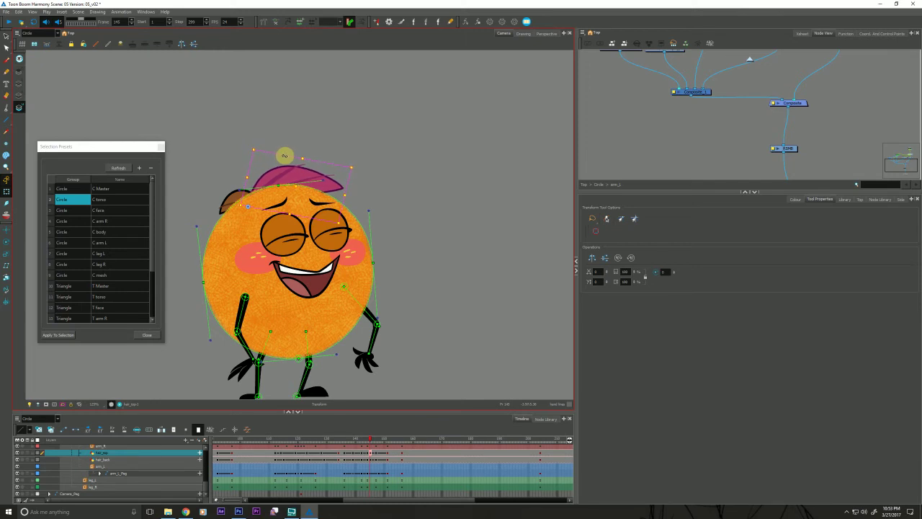
{"action": "left_click", "coordinate": [221, 192]}
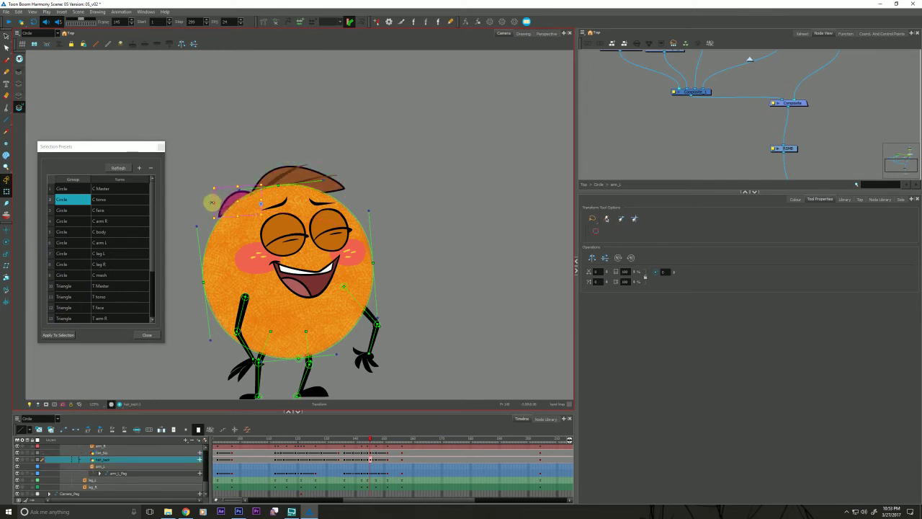
{"action": "left_click_drag", "start_coordinate": [211, 203], "coordinate": [209, 207]}
- Rotate the top hair piece slightly counter-clockwise at frame 147
{"action": "key", "text": "comma"}
{"action": "key", "text": "period"}
{"action": "key", "text": "period"}
{"action": "key", "text": "period"}
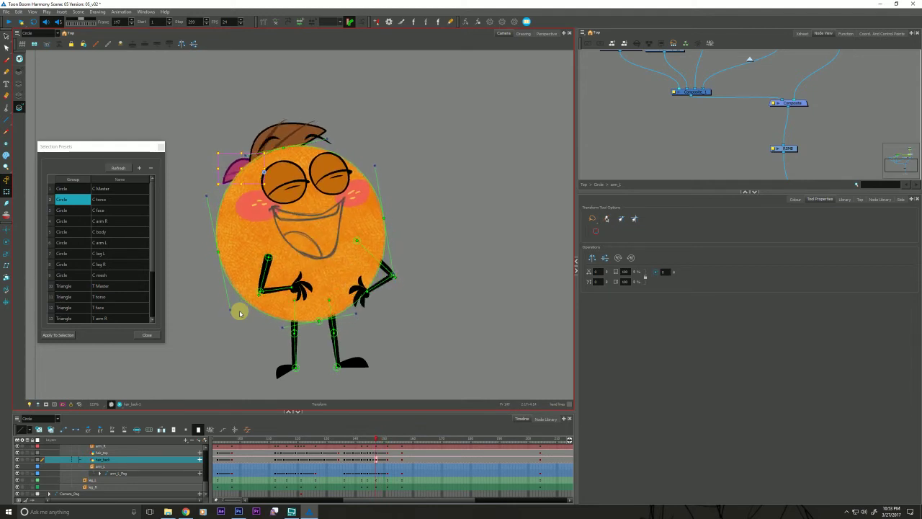
{"action": "left_click", "coordinate": [280, 130]}
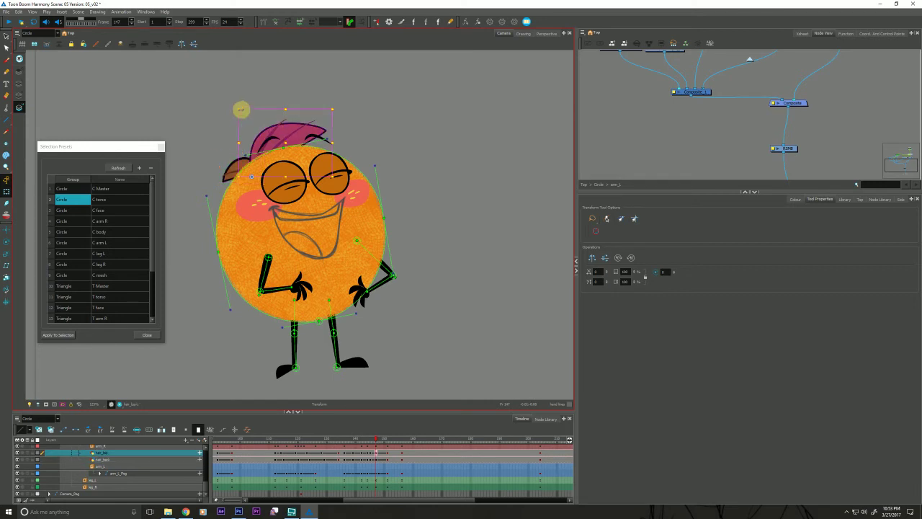
{"action": "left_click_drag", "start_coordinate": [232, 108], "coordinate": [230, 107]}
- Review the adjusted hair motion by stepping through the frames around 147 and playing back the laugh
{"action": "key", "text": "period"}
{"action": "key", "text": "period"}
{"action": "key", "text": "period"}
{"action": "key", "text": "period"}
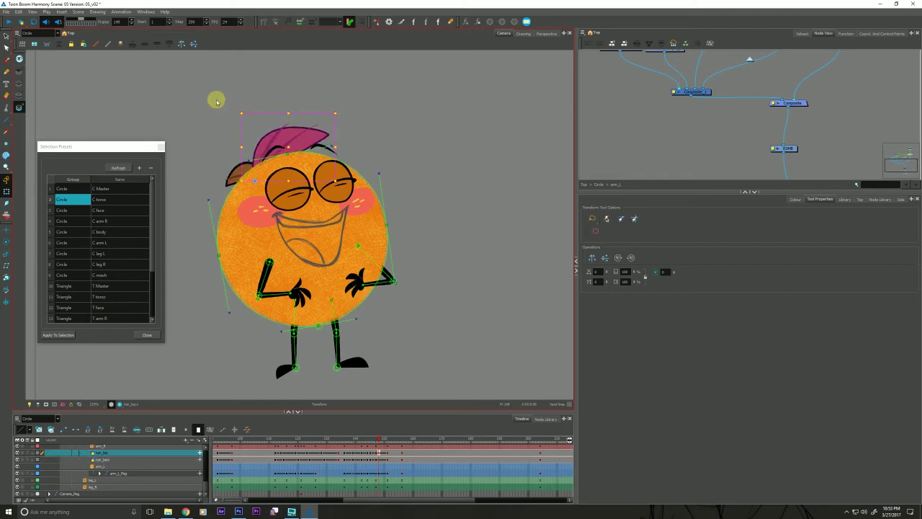
{"action": "key", "text": "comma"}
{"action": "key", "text": "comma"}
{"action": "key", "text": "comma"}
{"action": "key", "text": "comma"}
{"action": "key", "text": "comma"}
{"action": "left_click", "coordinate": [339, 440]}
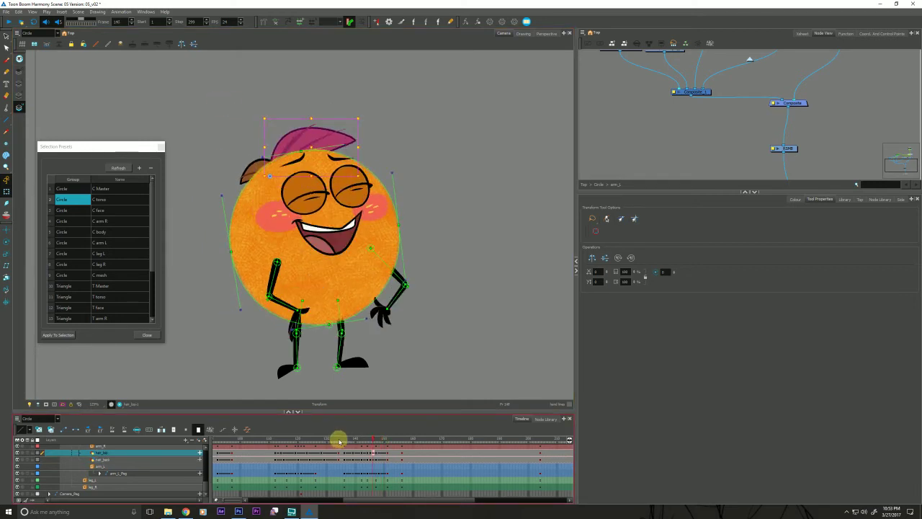
{"action": "key", "text": "shift+Return"}
{"action": "left_click_drag", "start_coordinate": [339, 445], "coordinate": [358, 435]}
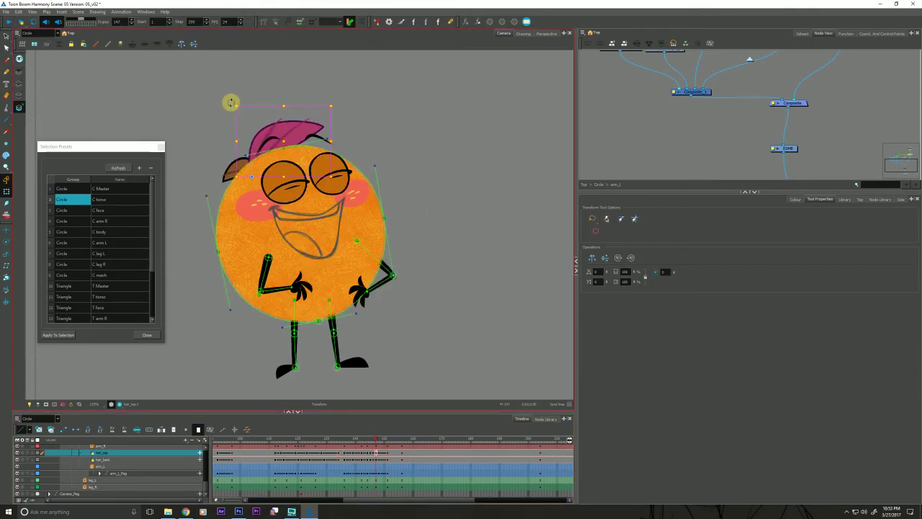
- Rotate the top hair piece further counter-clockwise at frame 147 and check the following frames with the back hair piece selected
{"action": "left_click_drag", "start_coordinate": [231, 103], "coordinate": [226, 101]}
{"action": "left_click", "coordinate": [229, 174]}
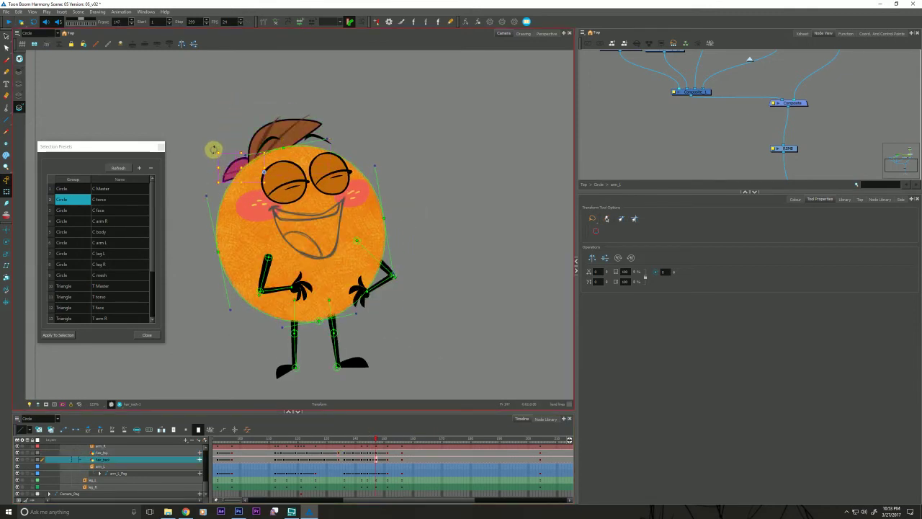
{"action": "key", "text": "period"}
{"action": "key", "text": "period"}
{"action": "key", "text": "period"}
{"action": "key", "text": "period"}
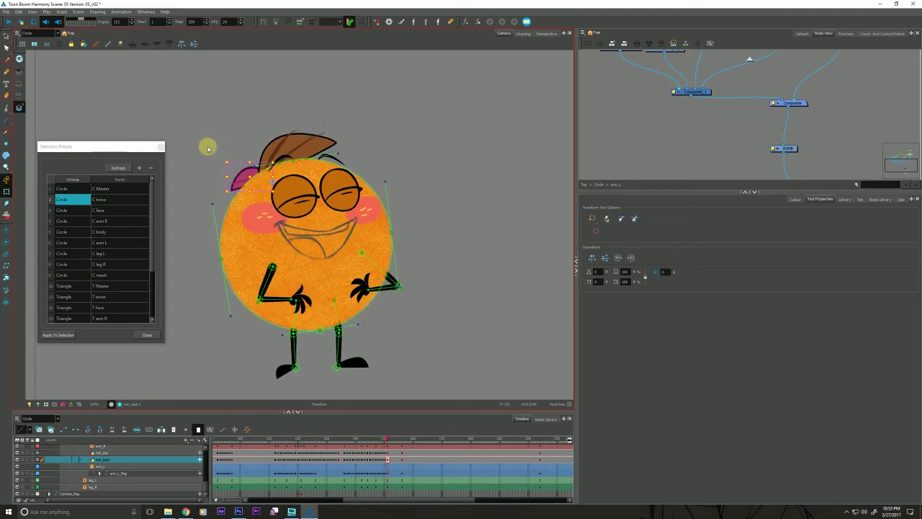
{"action": "key", "text": "period"}
{"action": "key", "text": "period"}
- Bring the whole Circle character into view and play back the laugh several times from different starting frames
{"action": "key", "text": "alt+z"}
{"action": "scroll", "coordinate": [222, 314], "scroll_direction": "down", "scroll_amount": 3}
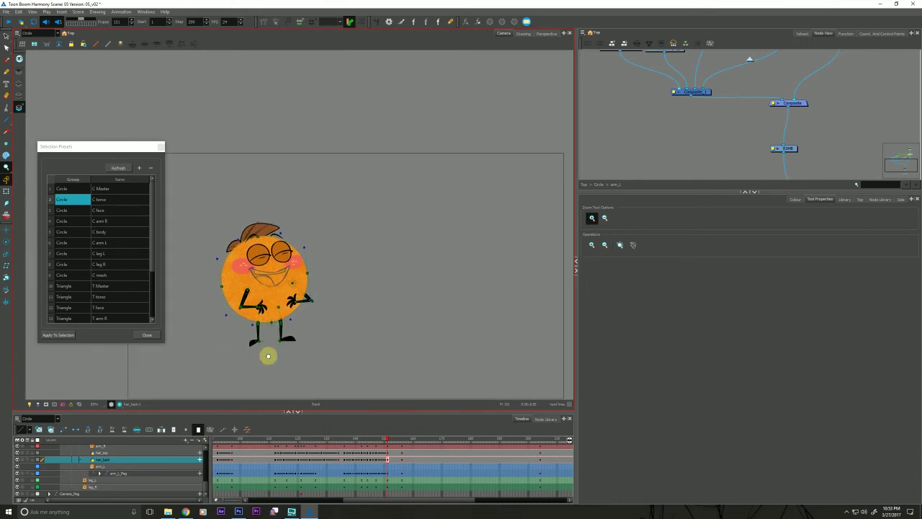
{"action": "left_click", "coordinate": [335, 437]}
{"action": "key", "text": "shift+Return"}
{"action": "key", "text": "shift+Return"}
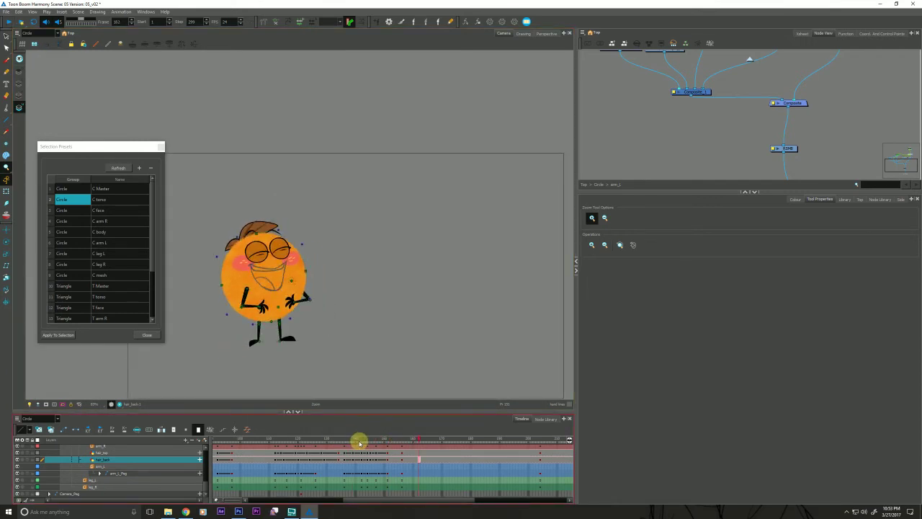
{"action": "left_click", "coordinate": [344, 438]}
{"action": "key", "text": "shift+Return"}
{"action": "key", "text": "comma"}
{"action": "key", "text": "comma"}
{"action": "key", "text": "comma"}
{"action": "key", "text": "comma"}
{"action": "key", "text": "comma"}
{"action": "key", "text": "comma"}
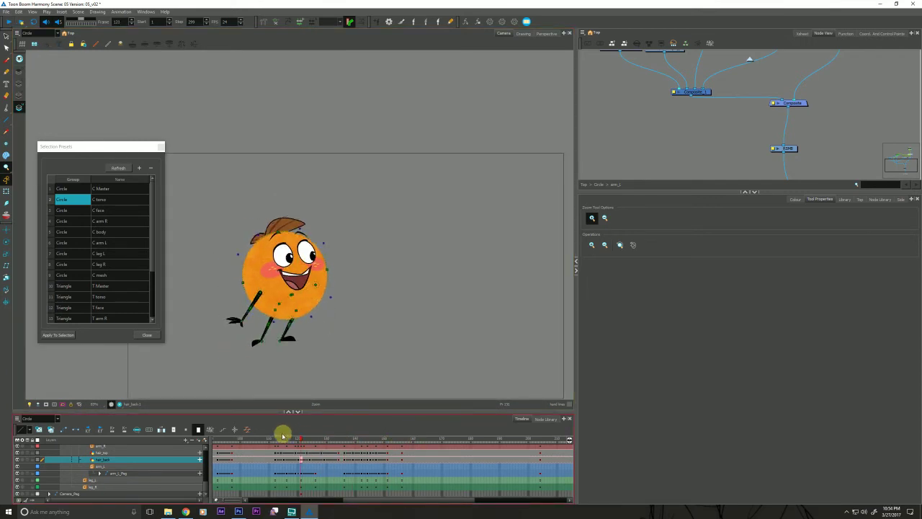
{"action": "left_click", "coordinate": [266, 439]}
{"action": "key", "text": "shift+Return"}
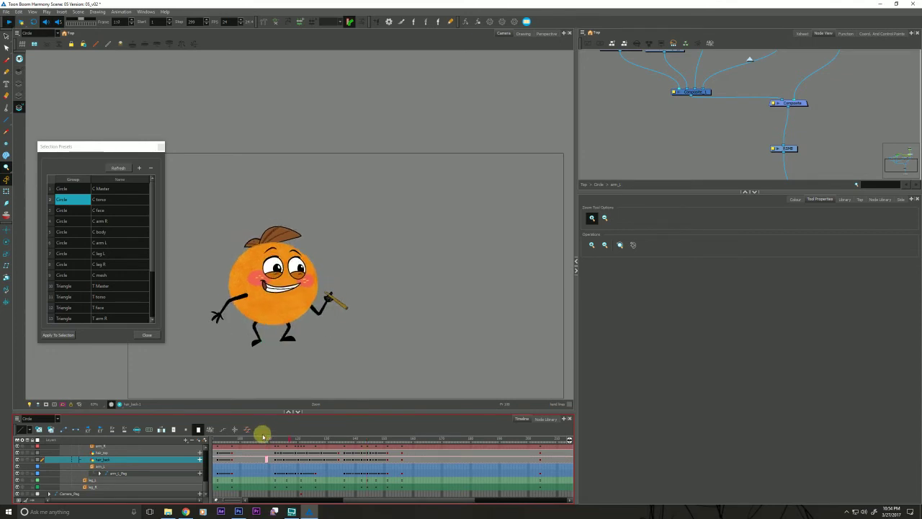
{"action": "key", "text": "shift+Return"}
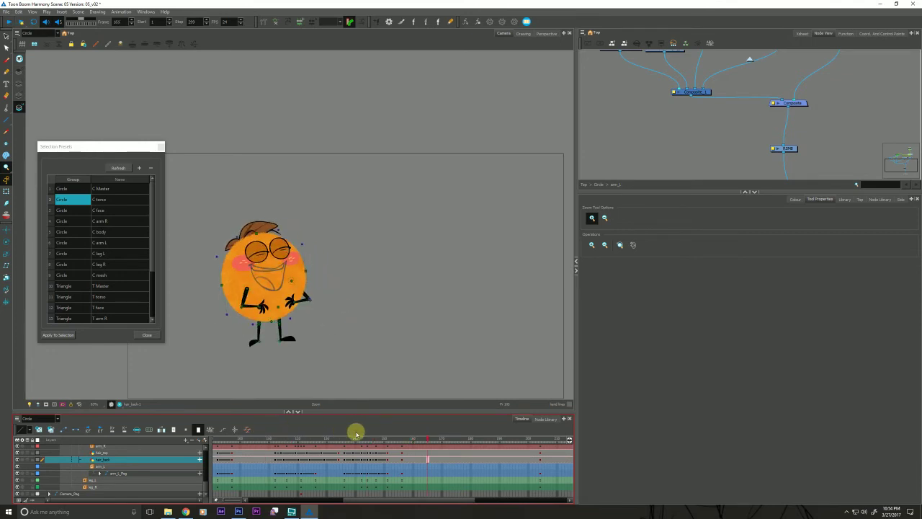
- Examine Circle's hair up close, frame by frame, from frame 145 to frame 150
{"action": "left_click", "coordinate": [374, 439]}
{"action": "left_click", "coordinate": [233, 232]}
{"action": "key", "text": "comma"}
{"action": "key", "text": "comma"}
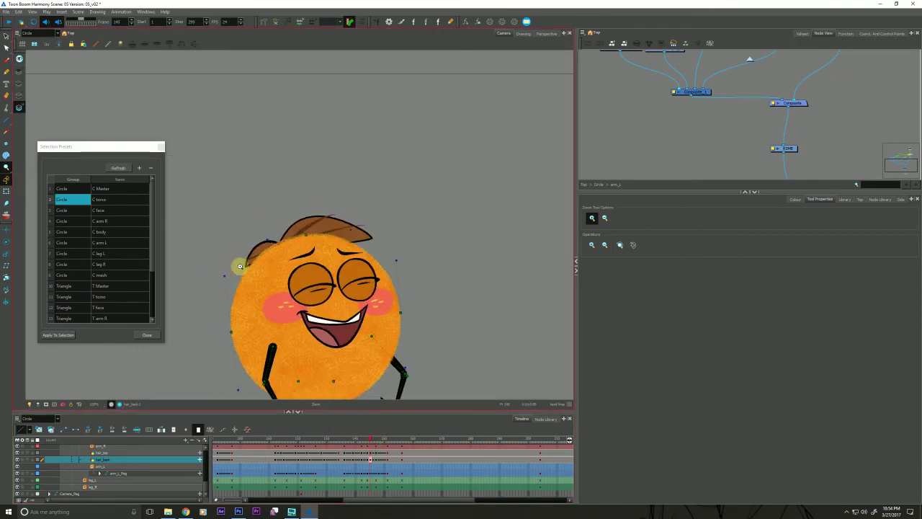
{"action": "key", "text": "period"}
{"action": "key", "text": "period"}
{"action": "key", "text": "period"}
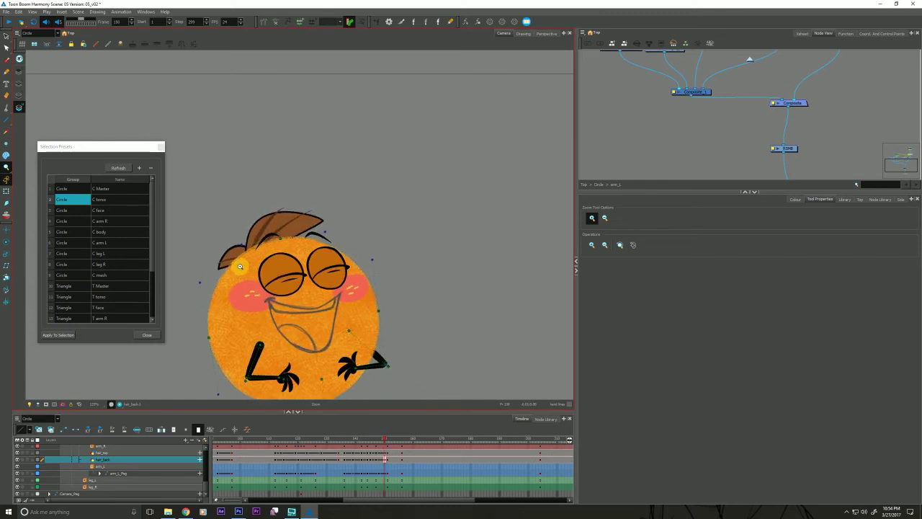
- Change the keyframe interpolation type of the top and back hair pieces at frame 148 and play back the laugh
{"action": "left_click", "coordinate": [376, 457]}
{"action": "left_click_drag", "start_coordinate": [377, 458], "coordinate": [376, 461]}
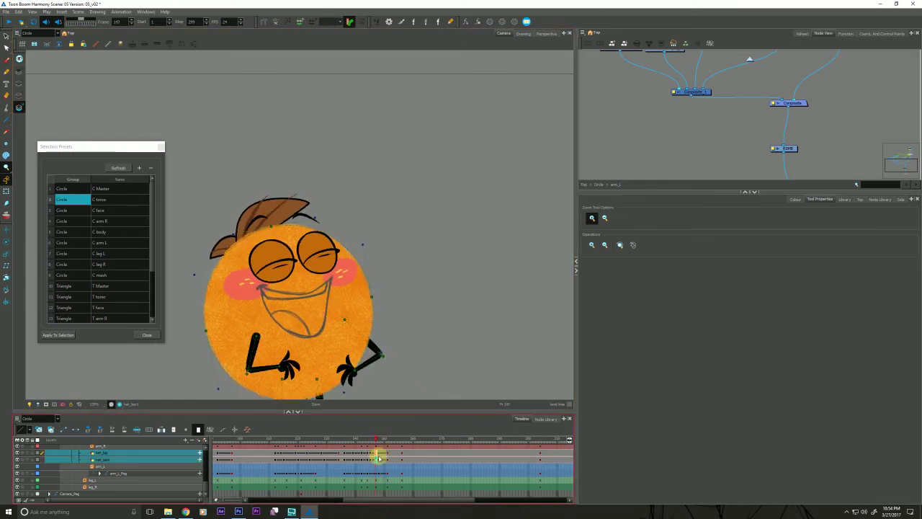
{"action": "key", "text": "period"}
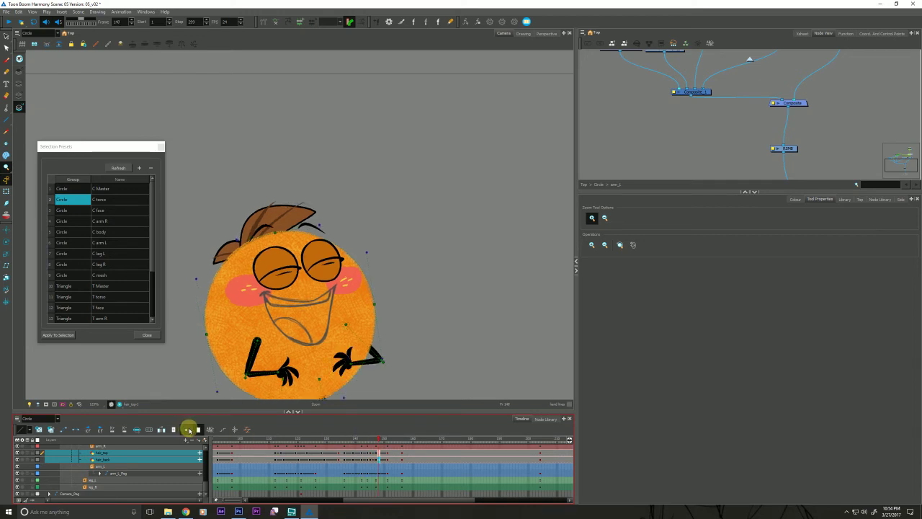
{"action": "left_click", "coordinate": [378, 439]}
{"action": "left_click", "coordinate": [380, 461]}
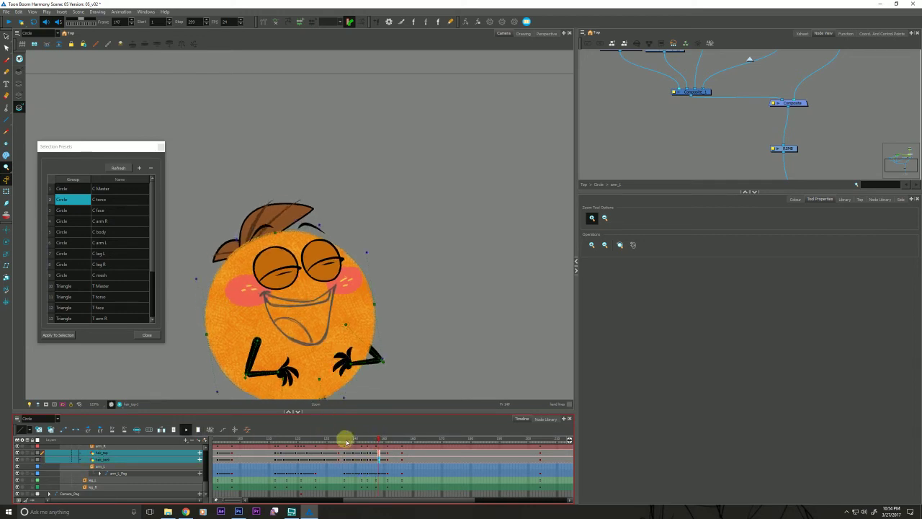
{"action": "left_click", "coordinate": [343, 439]}
{"action": "key", "text": "shift+Return"}
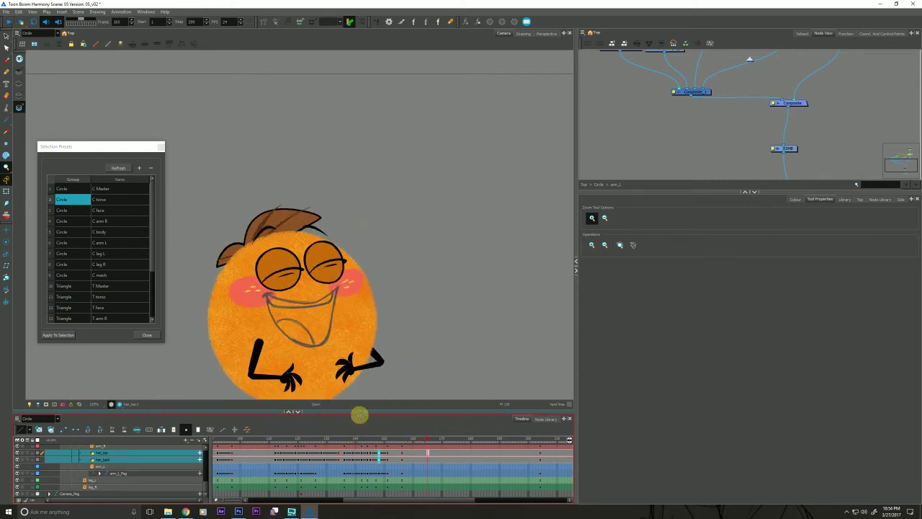
- Examine Circle's two hair pieces up close, frame by frame, up to frame 150
{"action": "left_click_drag", "start_coordinate": [368, 440], "coordinate": [373, 488]}
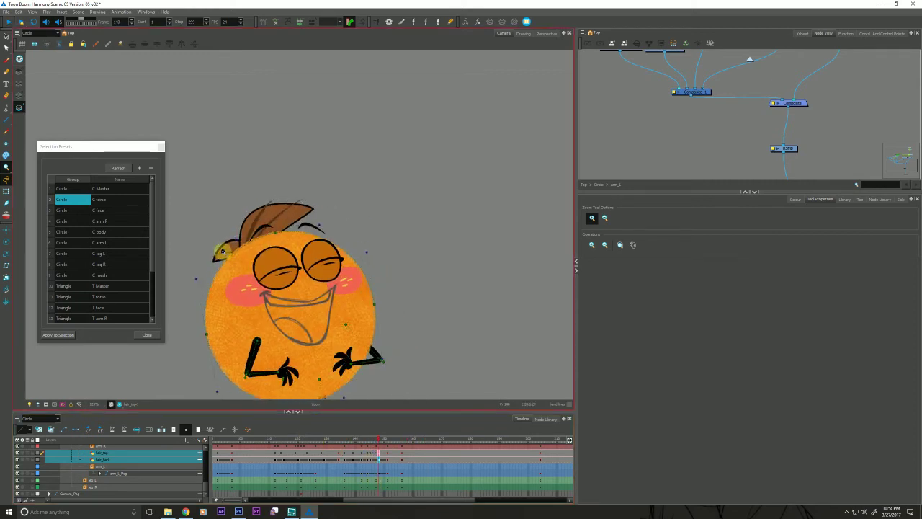
{"action": "left_click", "coordinate": [222, 252]}
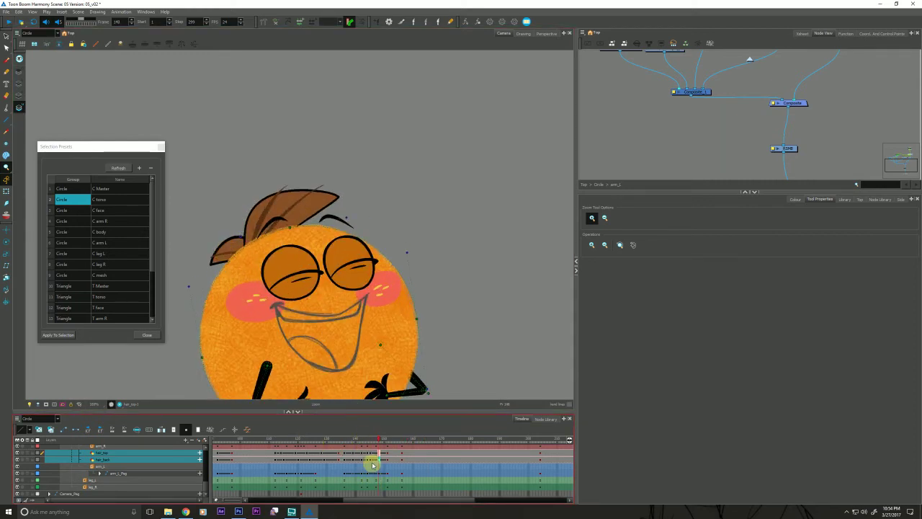
{"action": "left_click", "coordinate": [360, 439]}
{"action": "key", "text": "period"}
{"action": "key", "text": "period"}
{"action": "key", "text": "period"}
{"action": "key", "text": "period"}
{"action": "key", "text": "period"}
{"action": "key", "text": "period"}
{"action": "key", "text": "period"}
{"action": "key", "text": "period"}
{"action": "key", "text": "period"}
{"action": "key", "text": "period"}
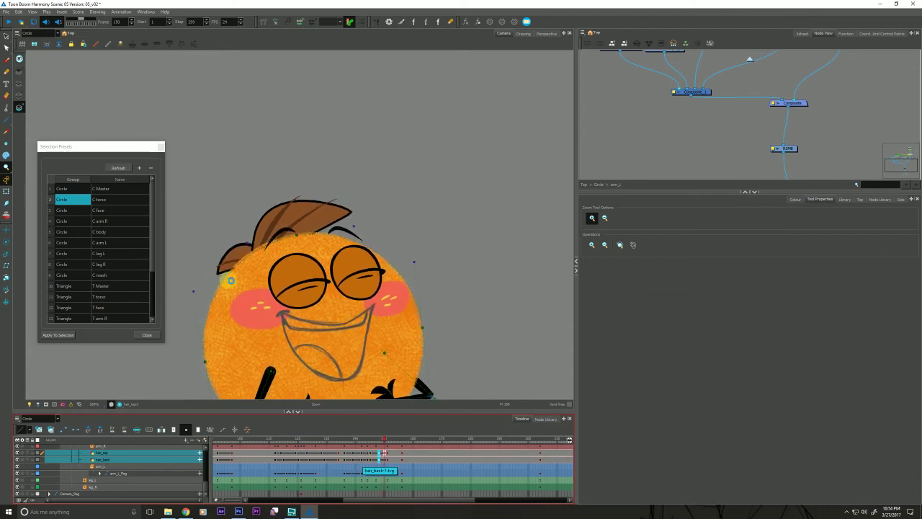
- Bring the whole Circle character into view and step through the frames leading into the laugh
{"action": "scroll", "coordinate": [245, 342], "scroll_direction": "down", "scroll_amount": 4}
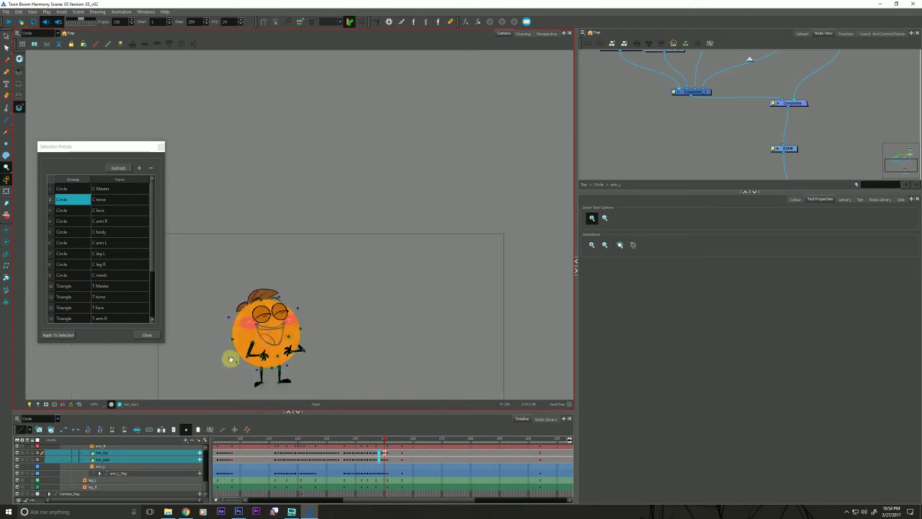
{"action": "left_click_drag", "start_coordinate": [231, 359], "coordinate": [253, 342]}
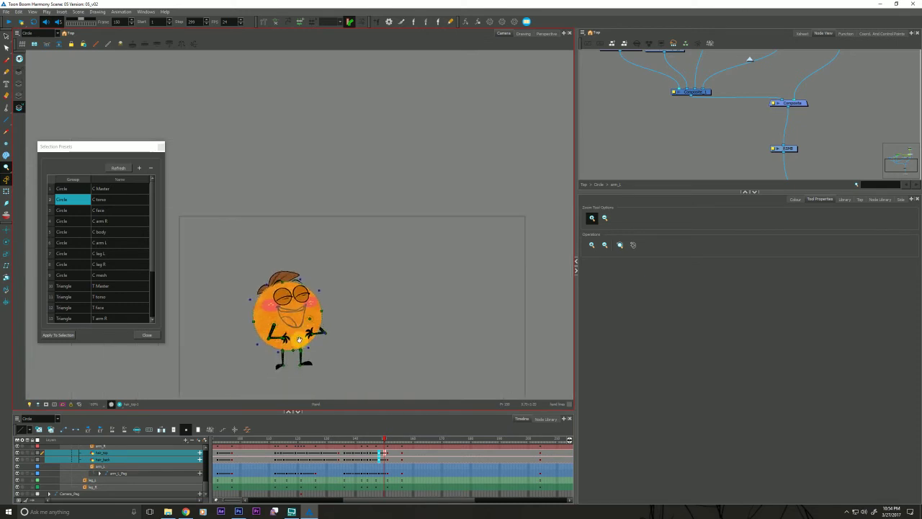
{"action": "left_click", "coordinate": [387, 439]}
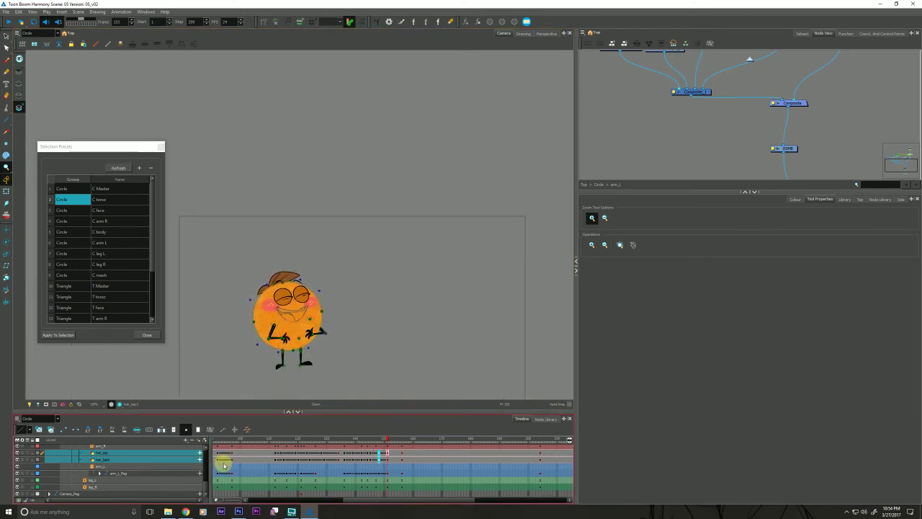
{"action": "left_click", "coordinate": [363, 440]}
{"action": "key", "text": "."}
{"action": "key", "text": "."}
{"action": "key", "text": "."}
{"action": "key", "text": "."}
{"action": "key", "text": "."}
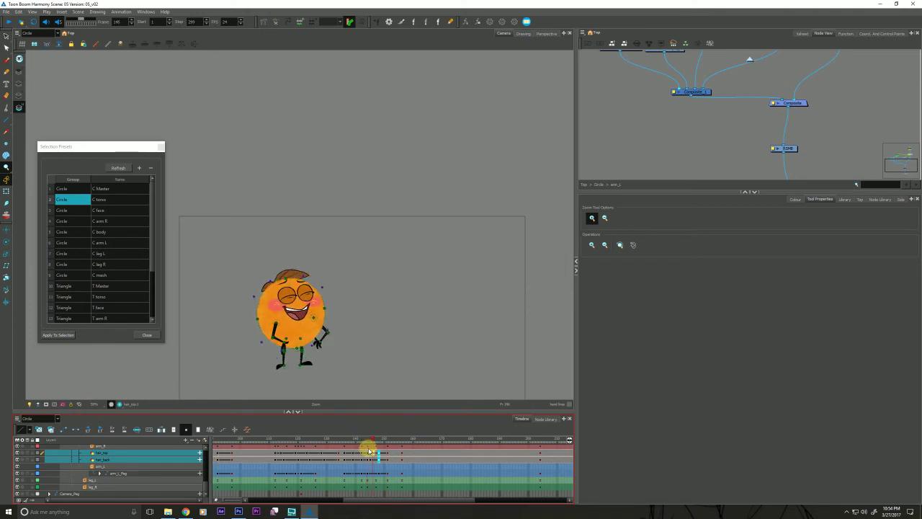
- Go back to frame 141 and examine Circle's full pose frame by frame up to frame 147
{"action": "key", "text": "comma"}
{"action": "key", "text": "comma"}
{"action": "key", "text": "comma"}
{"action": "key", "text": "comma"}
{"action": "key", "text": "comma"}
{"action": "key", "text": "comma"}
{"action": "key", "text": "comma"}
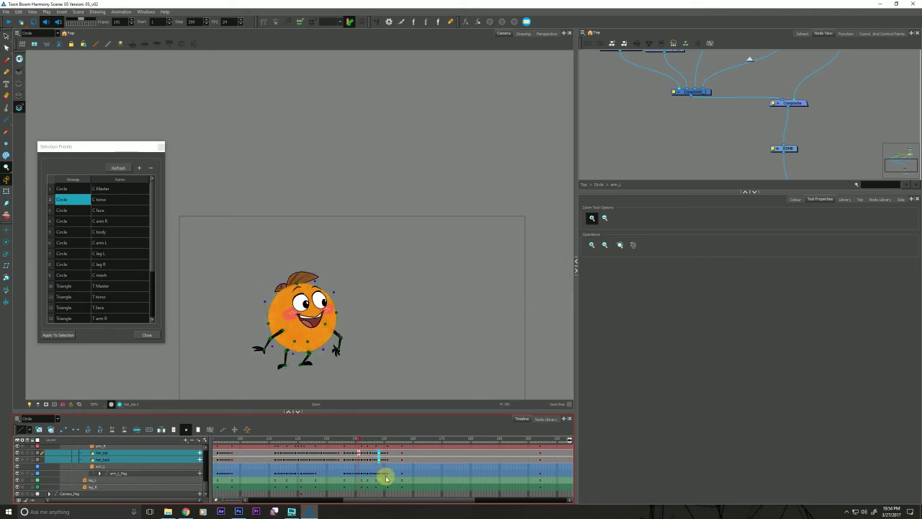
{"action": "key", "text": "period"}
{"action": "key", "text": "period"}
{"action": "key", "text": "period"}
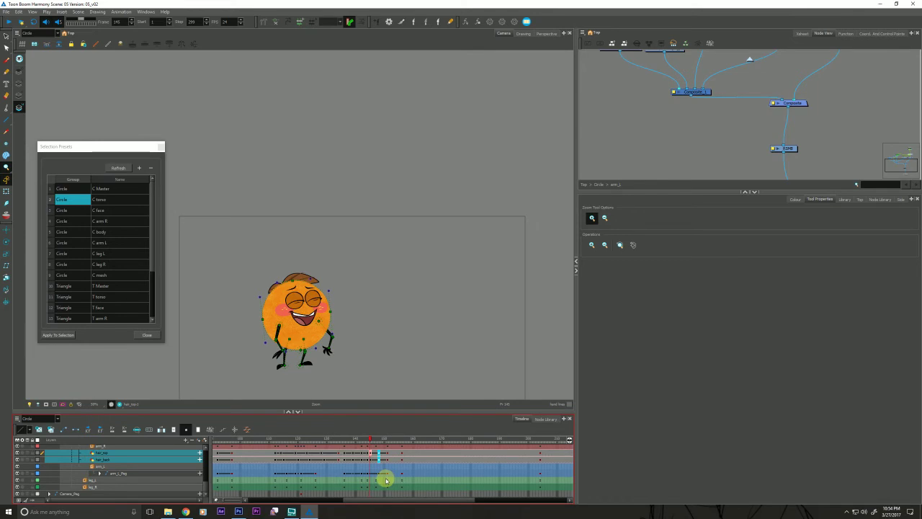
{"action": "key", "text": "period"}
{"action": "key", "text": "period"}
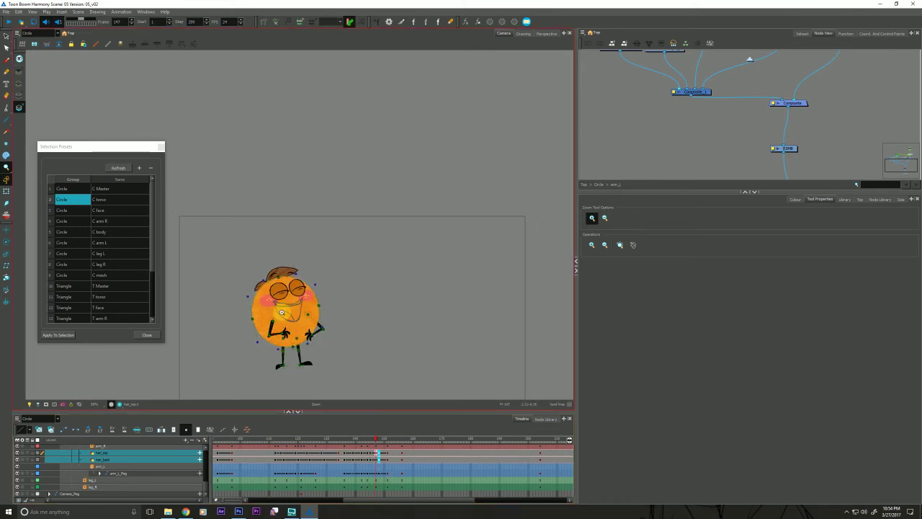
- Examine Circle's face up close from frame 137 to frame 145, checking how the mouth leads into the laugh
{"action": "left_click", "coordinate": [282, 314]}
{"action": "left_click", "coordinate": [6, 191]}
{"action": "left_click", "coordinate": [345, 438]}
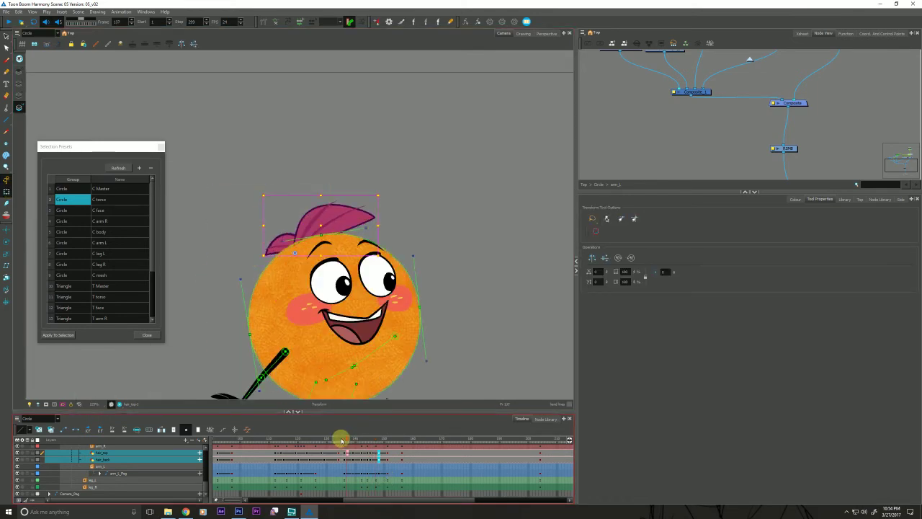
{"action": "key", "text": "period"}
{"action": "key", "text": "period"}
{"action": "key", "text": "period"}
{"action": "key", "text": "period"}
{"action": "key", "text": "period"}
{"action": "key", "text": "period"}
{"action": "key", "text": "period"}
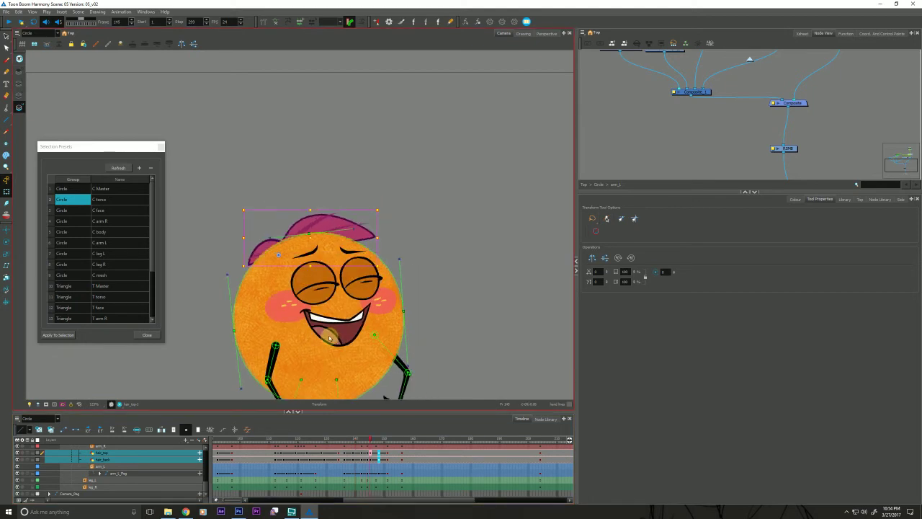
- Swap Circle's mouth drawing at frame 145 for closed smile number 1 and compare it with the previous frame
{"action": "left_click", "coordinate": [329, 336]}
{"action": "left_click", "coordinate": [844, 200]}
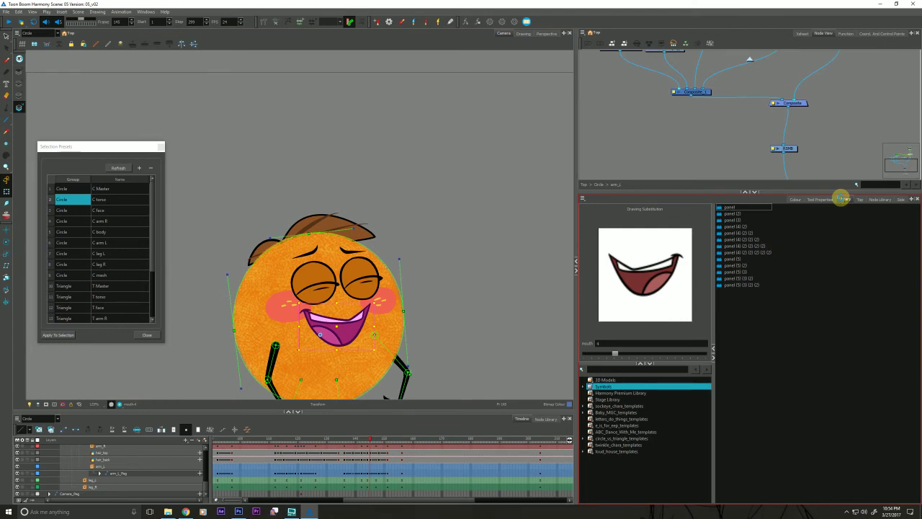
{"action": "key", "text": "bracketleft"}
{"action": "key", "text": "bracketleft"}
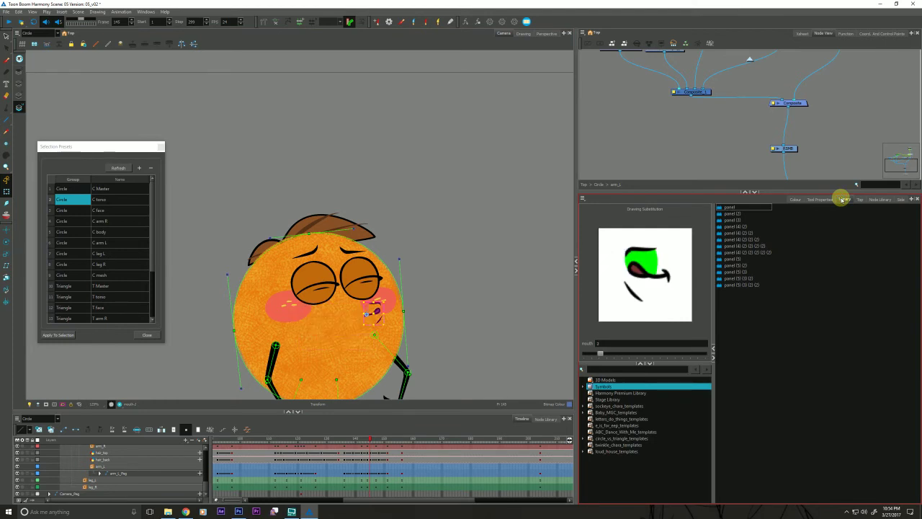
{"action": "key", "text": "bracketleft"}
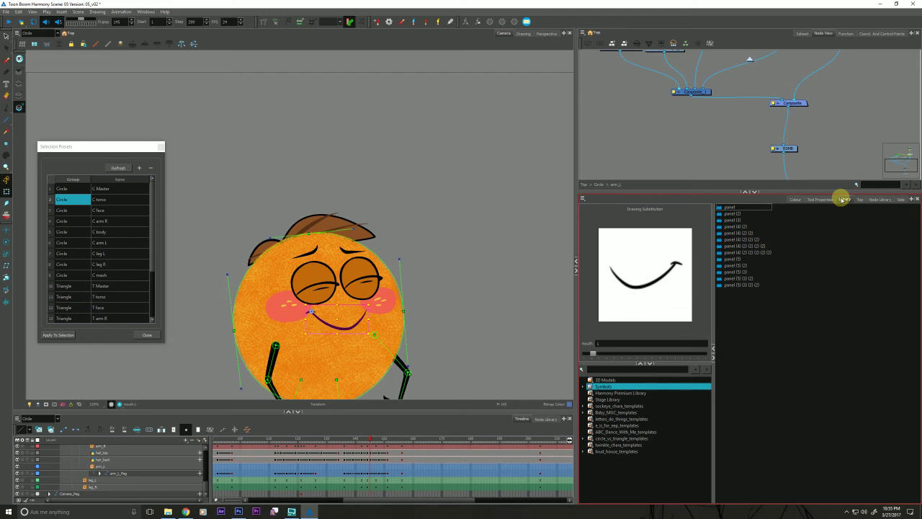
{"action": "key", "text": "o"}
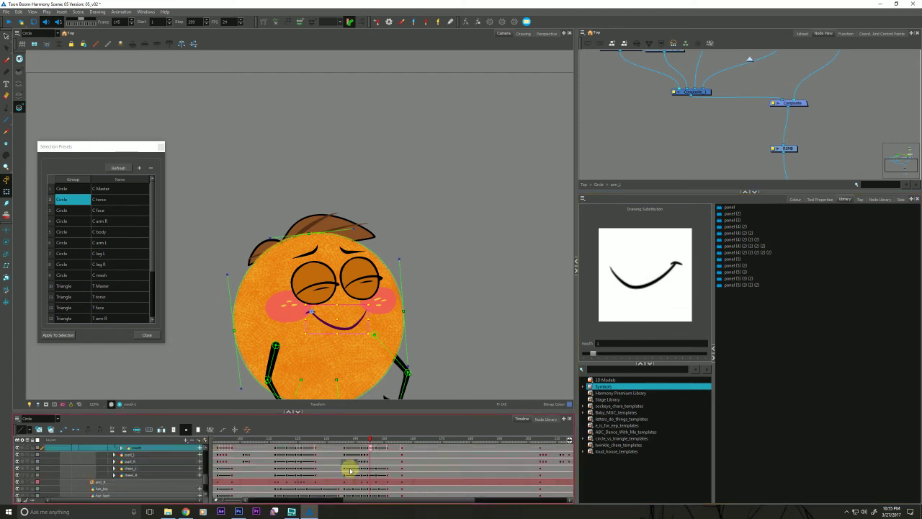
{"action": "key", "text": "comma"}
{"action": "key", "text": "period"}
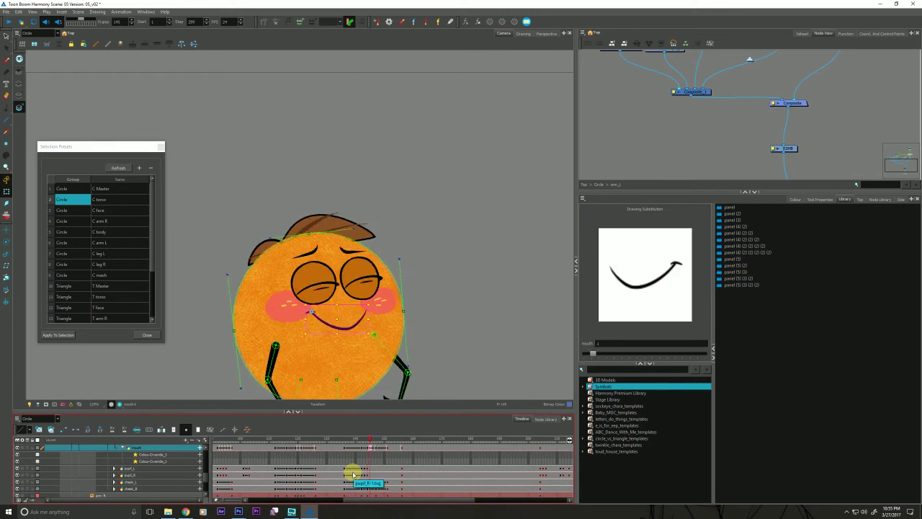
- Open the closed smile mouth in the Drawing view on the line art layer and frame it closely
{"action": "left_click", "coordinate": [523, 33]}
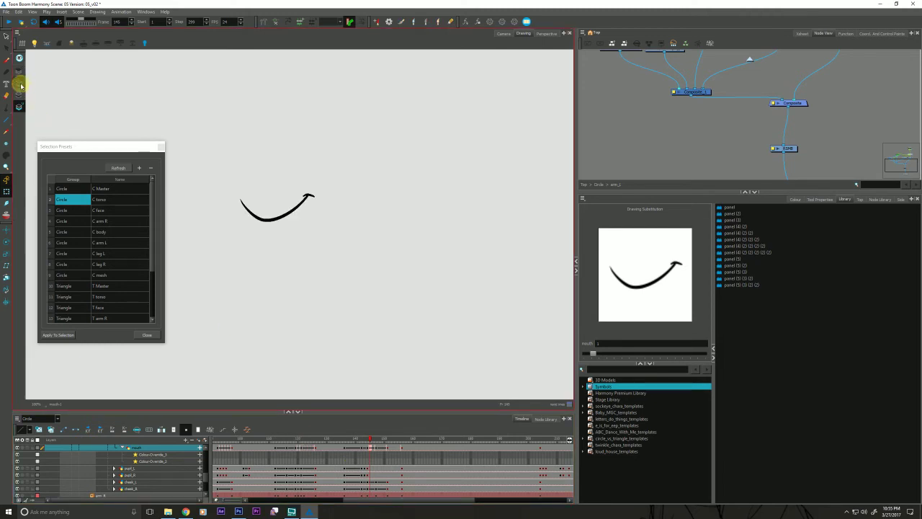
{"action": "key", "text": "alt+z"}
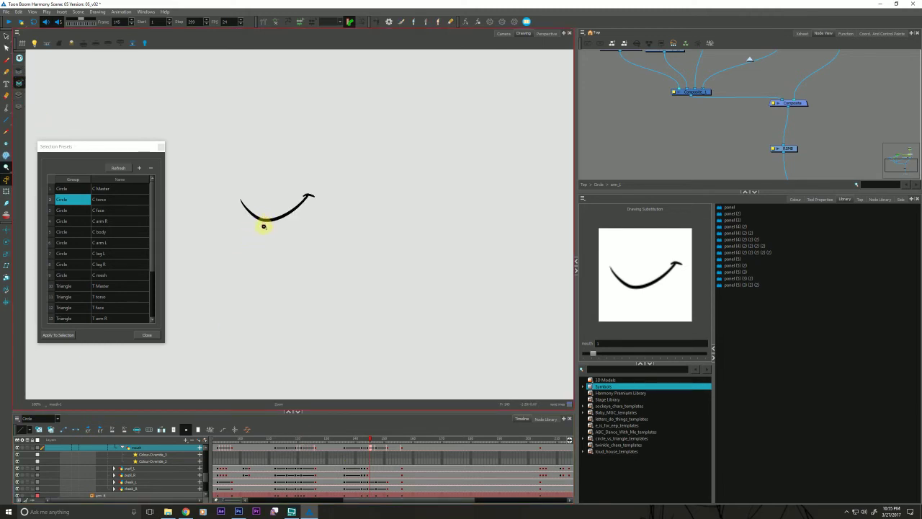
{"action": "scroll", "coordinate": [263, 224], "scroll_direction": "up", "scroll_amount": 4}
{"action": "left_click_drag", "start_coordinate": [262, 226], "coordinate": [284, 261]}
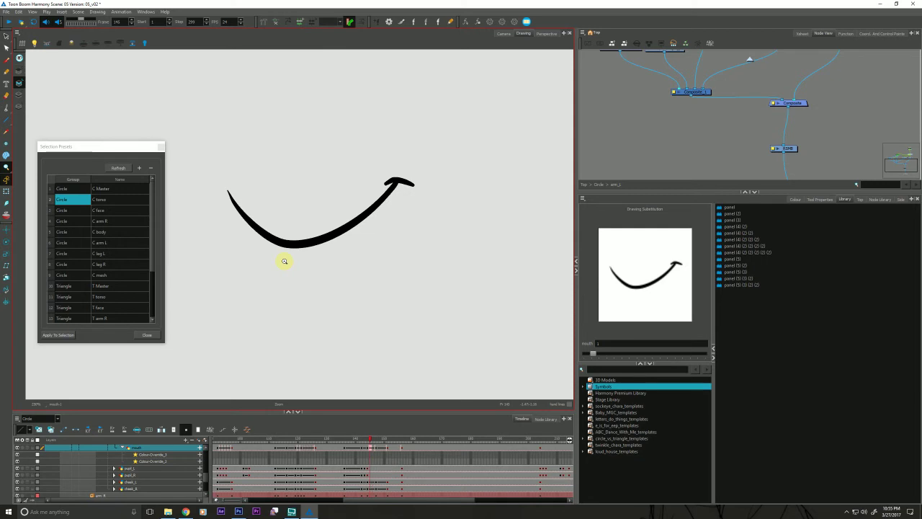
- Create an empty mouth drawing at frame 146 and turn on onion skin showing only the previous drawing
{"action": "left_click", "coordinate": [363, 463]}
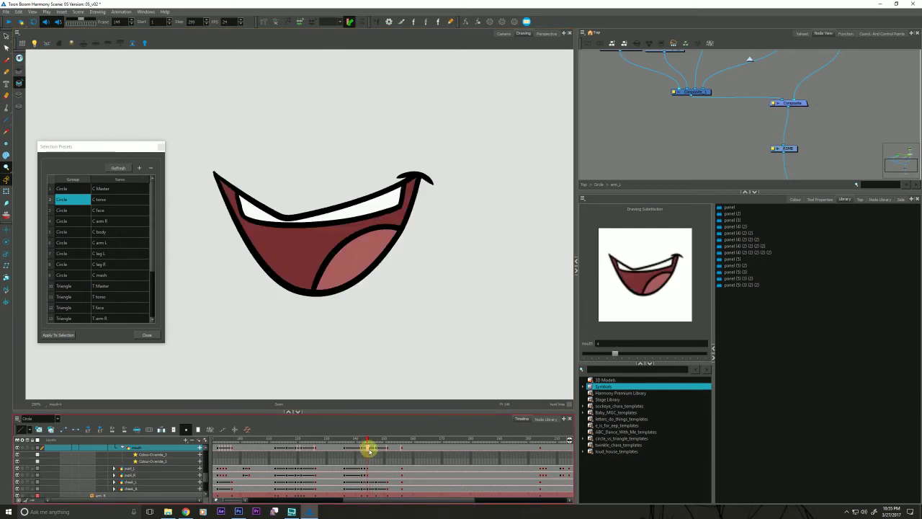
{"action": "left_click_drag", "start_coordinate": [368, 448], "coordinate": [370, 449]}
{"action": "left_click", "coordinate": [19, 59]}
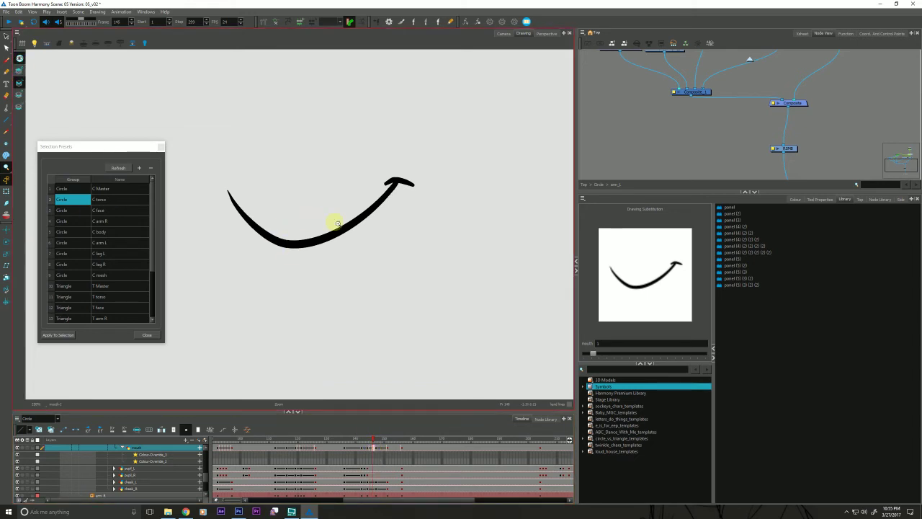
{"action": "left_click", "coordinate": [40, 429]}
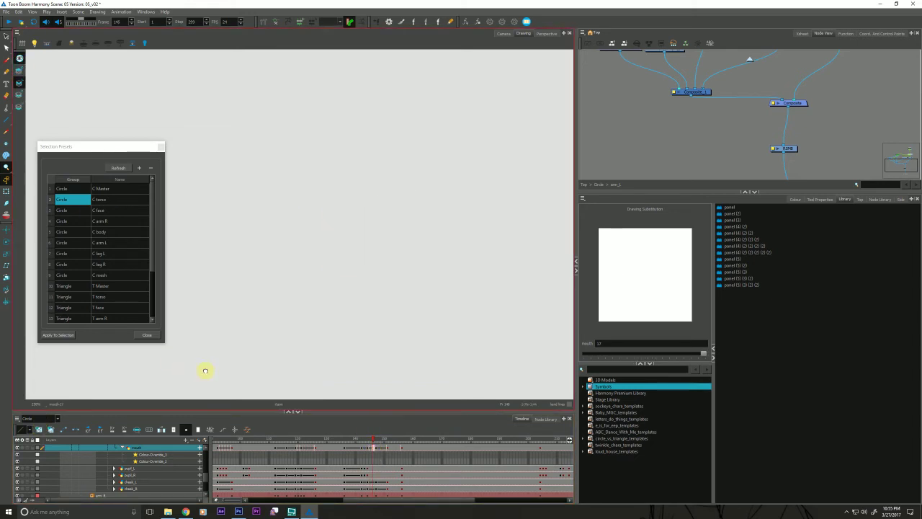
{"action": "left_click", "coordinate": [7, 214]}
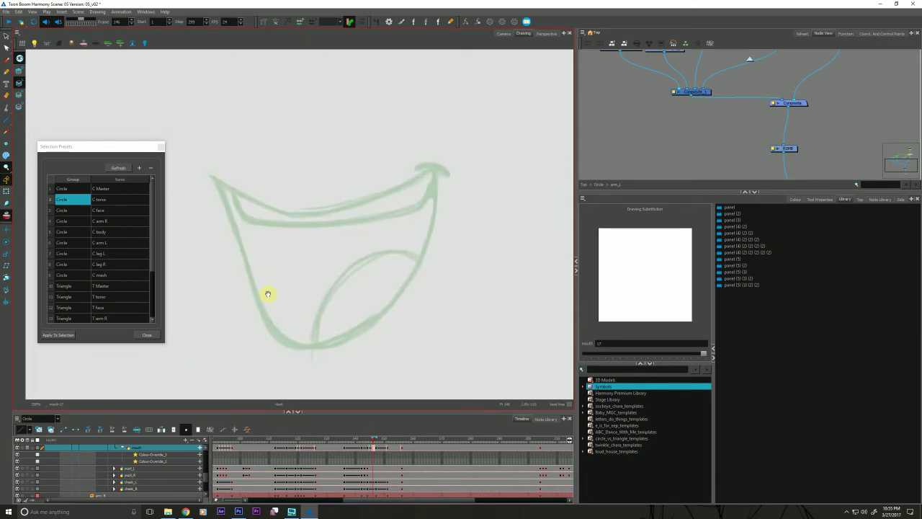
{"action": "left_click_drag", "start_coordinate": [372, 439], "coordinate": [373, 439]}
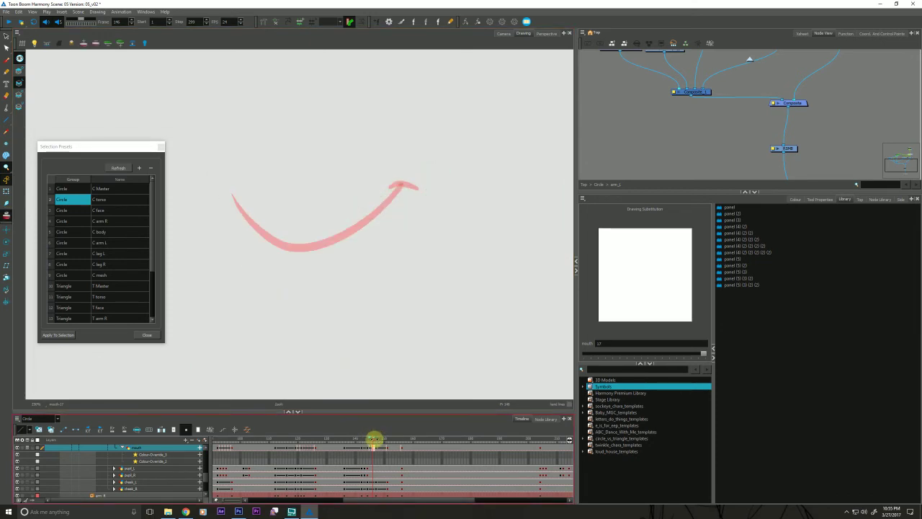
- Draw a flatter closed smile with a corner tick over the onion-skinned mouth, using the Pencil tool and Circle-orange's outline colour
{"action": "key", "text": "space"}
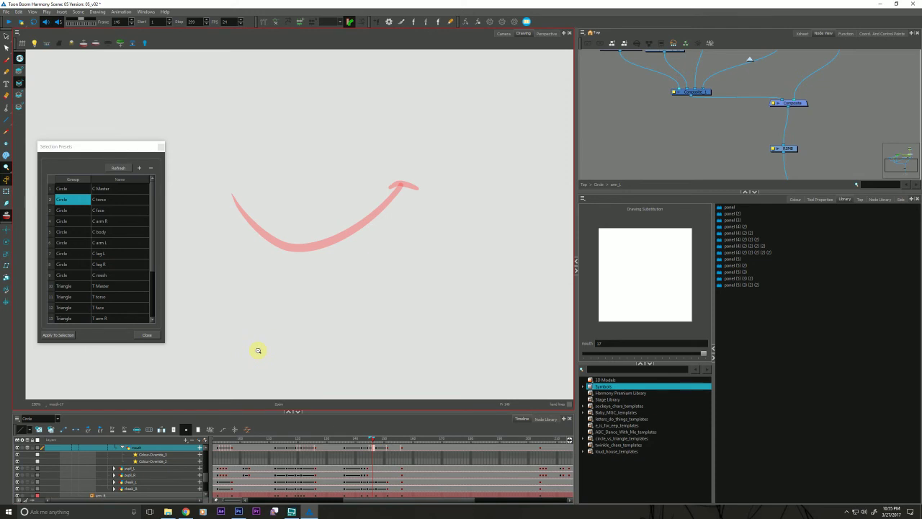
{"action": "key", "text": "alt+b"}
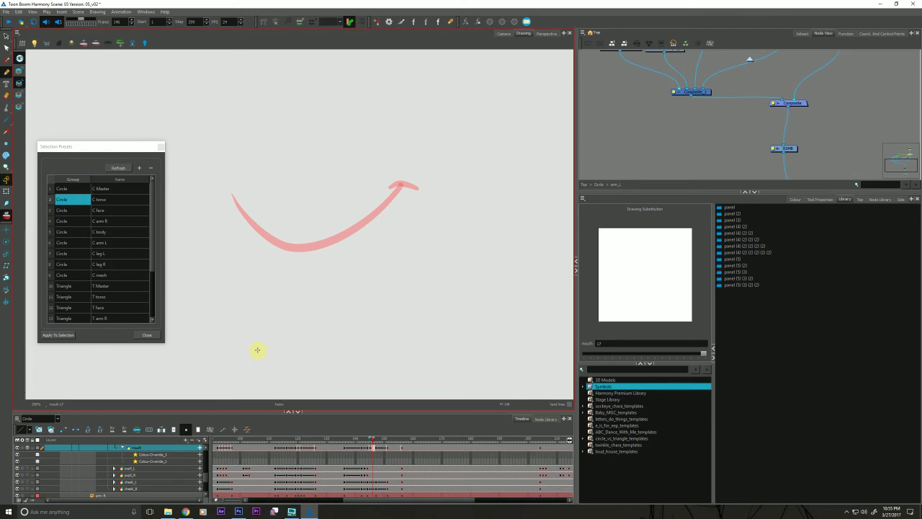
{"action": "key", "text": "comma"}
{"action": "key", "text": "d"}
{"action": "left_click", "coordinate": [401, 184]}
{"action": "key", "text": "period"}
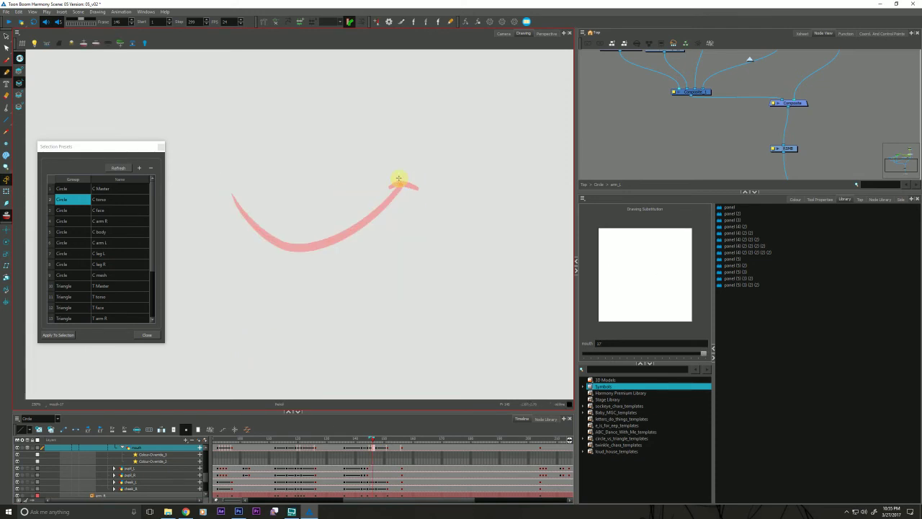
{"action": "left_click", "coordinate": [819, 199]}
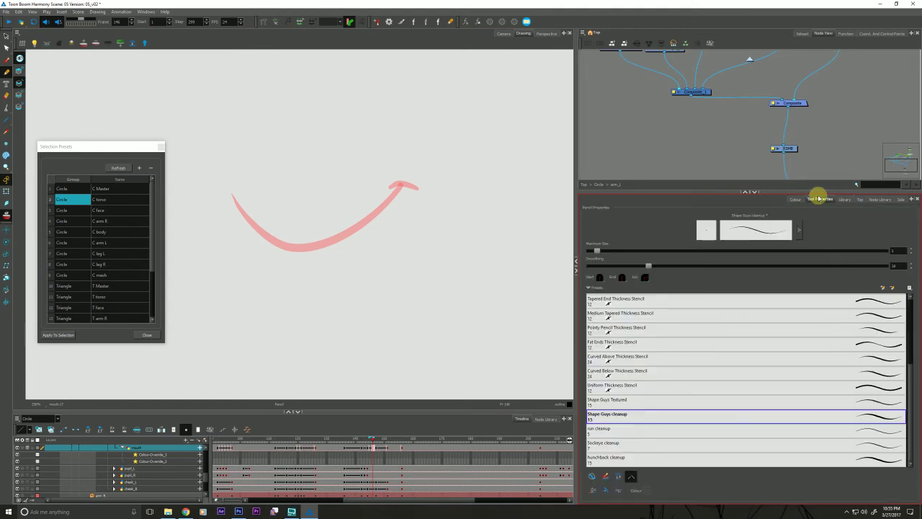
{"action": "left_click", "coordinate": [796, 199]}
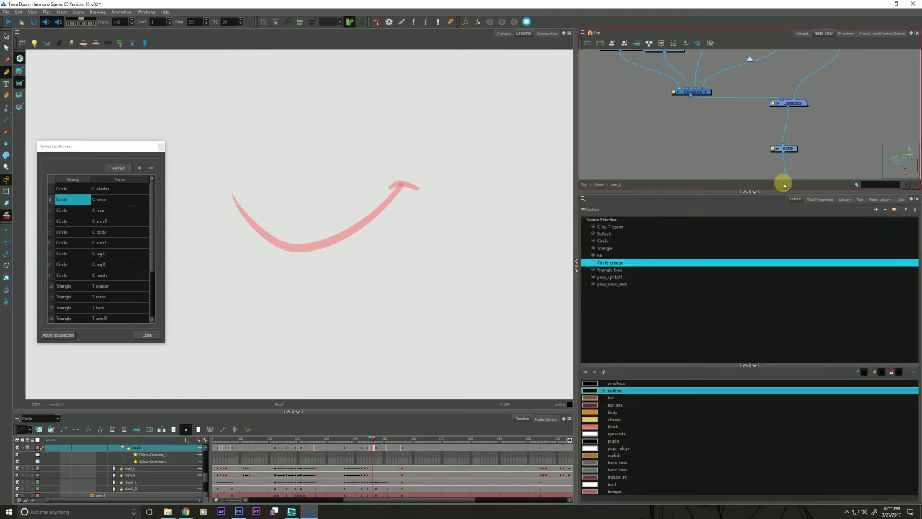
{"action": "key", "text": "comma"}
{"action": "key", "text": "period"}
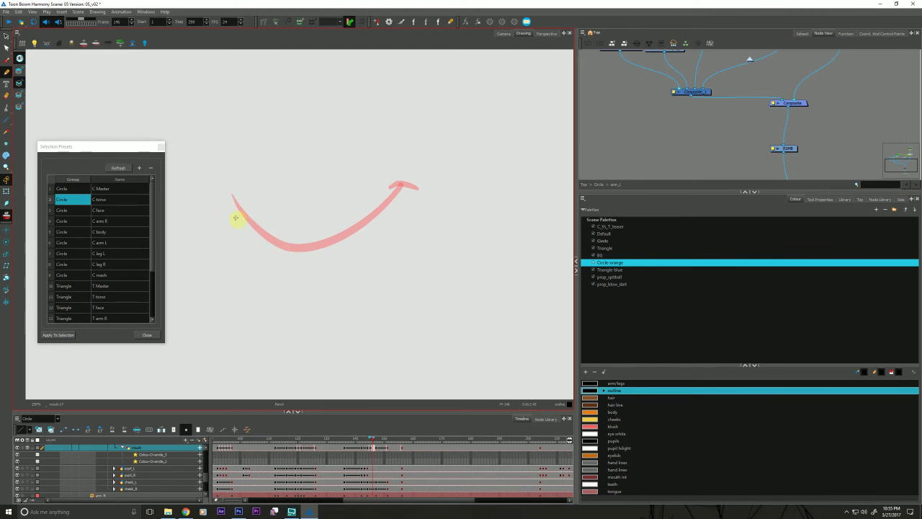
{"action": "mouse_move", "coordinate": [218, 205]}
{"action": "left_mouse_down"}
{"action": "mouse_move", "coordinate": [291, 233]}
{"action": "mouse_move", "coordinate": [368, 213]}
{"action": "mouse_move", "coordinate": [406, 185]}
{"action": "left_mouse_up"}
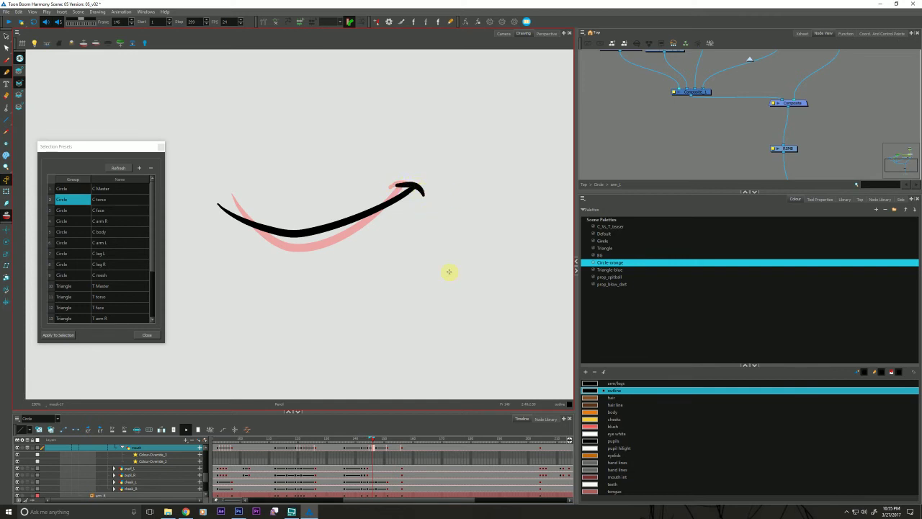
- In the Camera view, expose the newly drawn mouth 17 at frame 145 and compare it with frame 144
{"action": "left_click", "coordinate": [504, 34]}
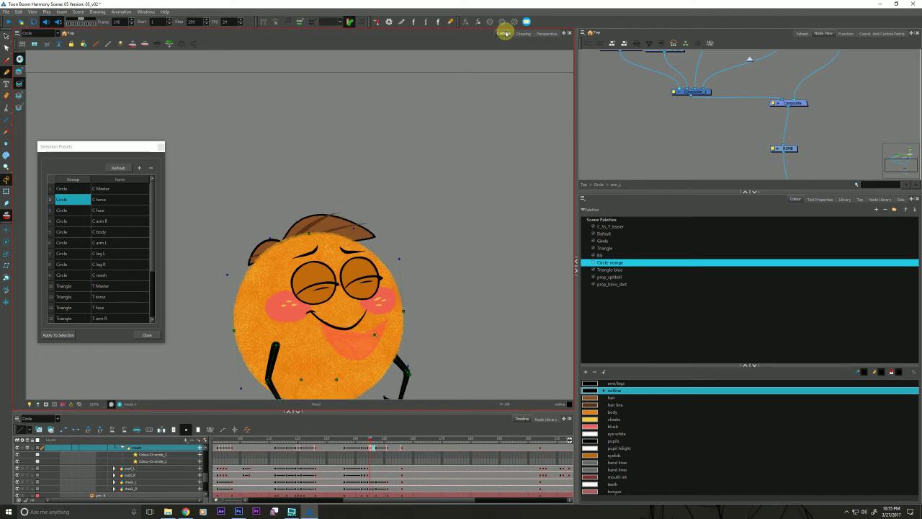
{"action": "left_click", "coordinate": [373, 448]}
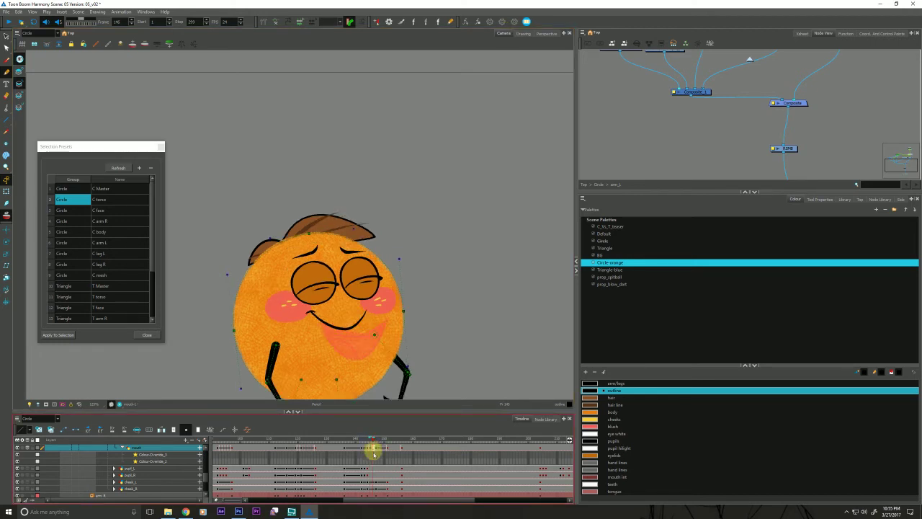
{"action": "left_click", "coordinate": [373, 451]}
{"action": "left_click", "coordinate": [196, 429]}
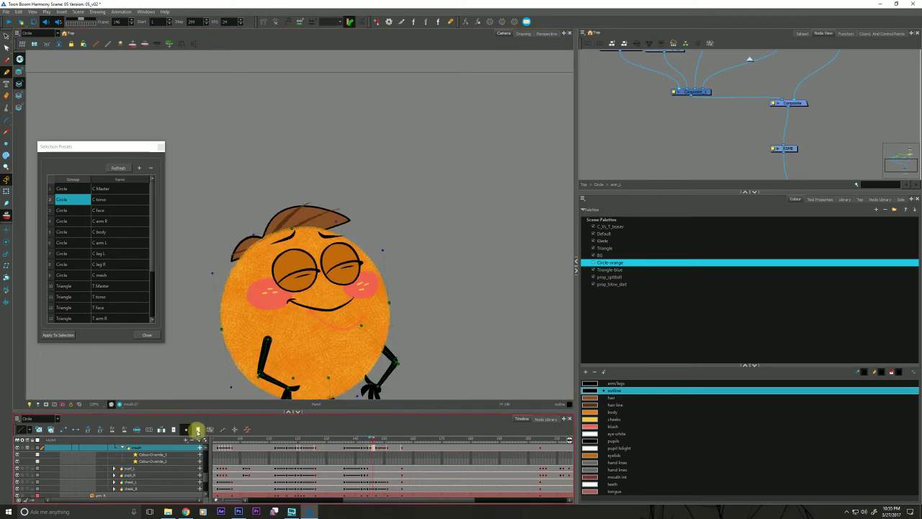
{"action": "left_click", "coordinate": [372, 448]}
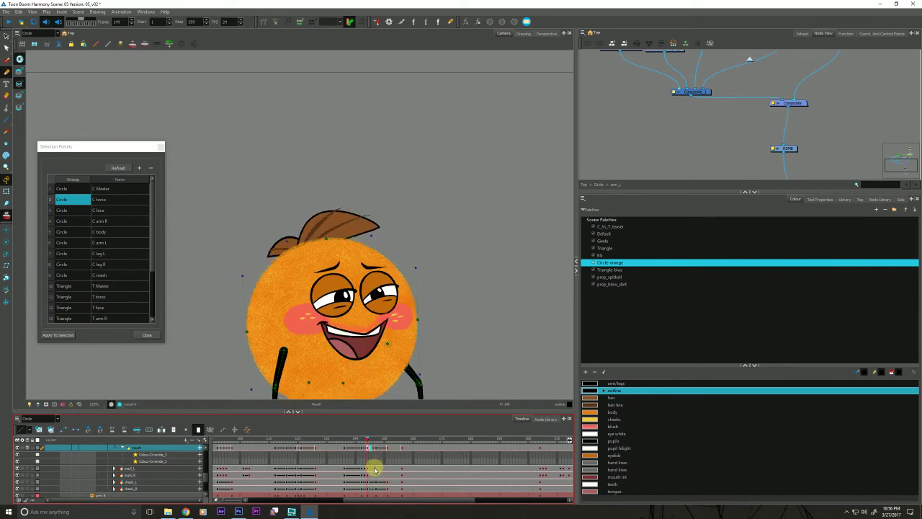
{"action": "key", "text": "."}
- Refine the new smile at frame 145 by extending its right corner with the Contour Editor, then raising and slightly widening the whole mouth
{"action": "scroll", "coordinate": [264, 376], "scroll_direction": "up", "scroll_amount": 5}
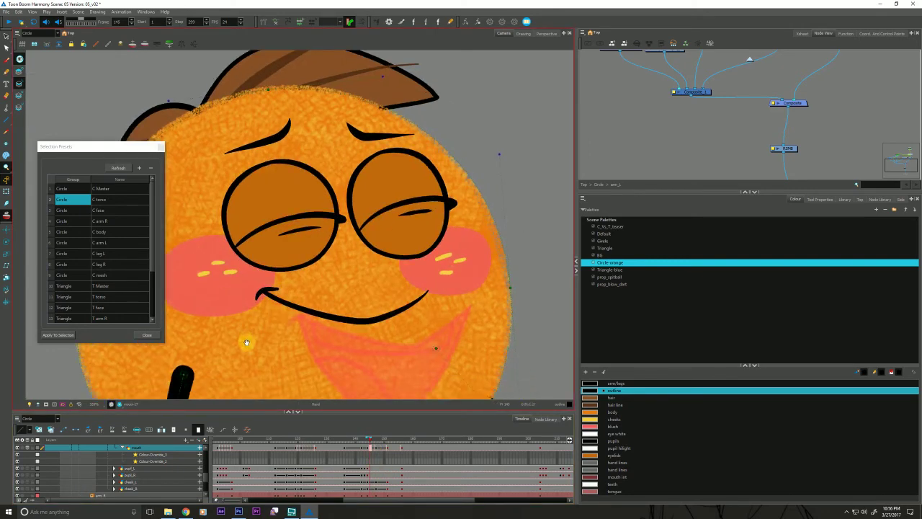
{"action": "key", "text": "alt+q"}
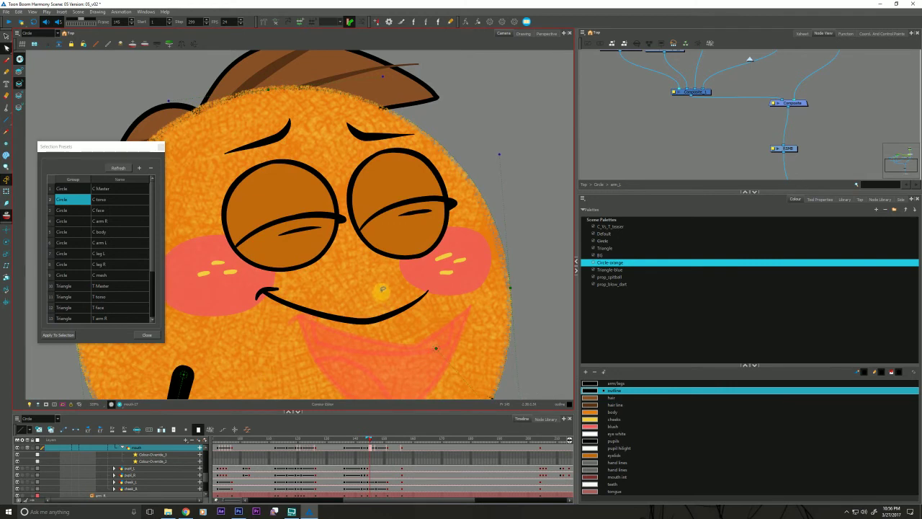
{"action": "left_click", "coordinate": [386, 314]}
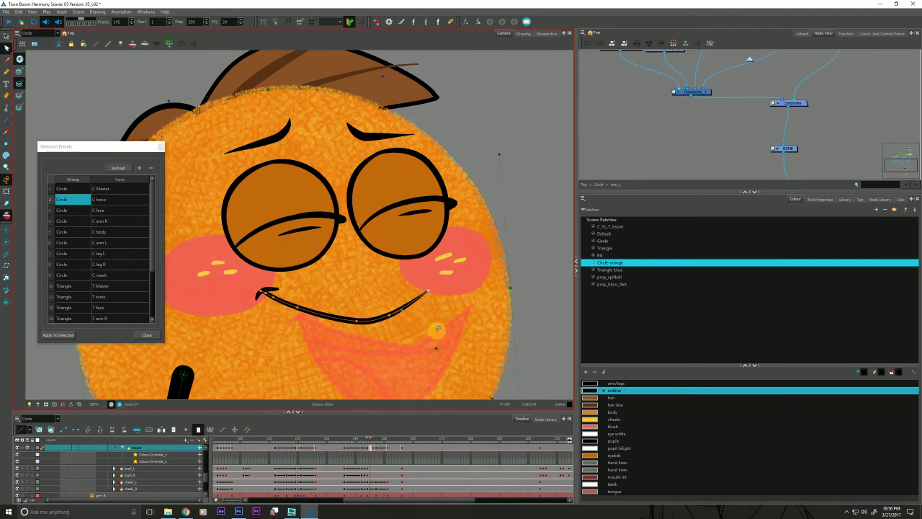
{"action": "left_click", "coordinate": [422, 337]}
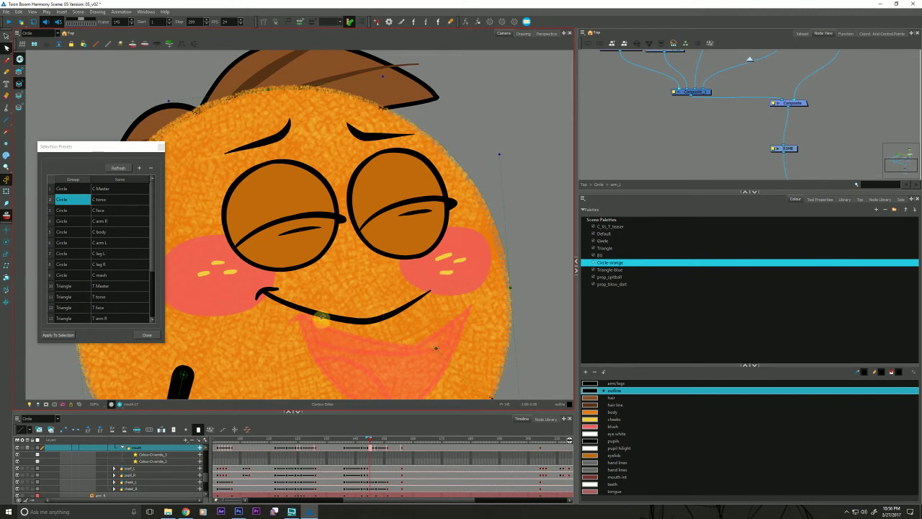
{"action": "key", "text": "alt+s"}
{"action": "left_click", "coordinate": [322, 320]}
{"action": "left_click_drag", "start_coordinate": [322, 320], "coordinate": [322, 316]}
{"action": "left_click_drag", "start_coordinate": [255, 299], "coordinate": [267, 288]}
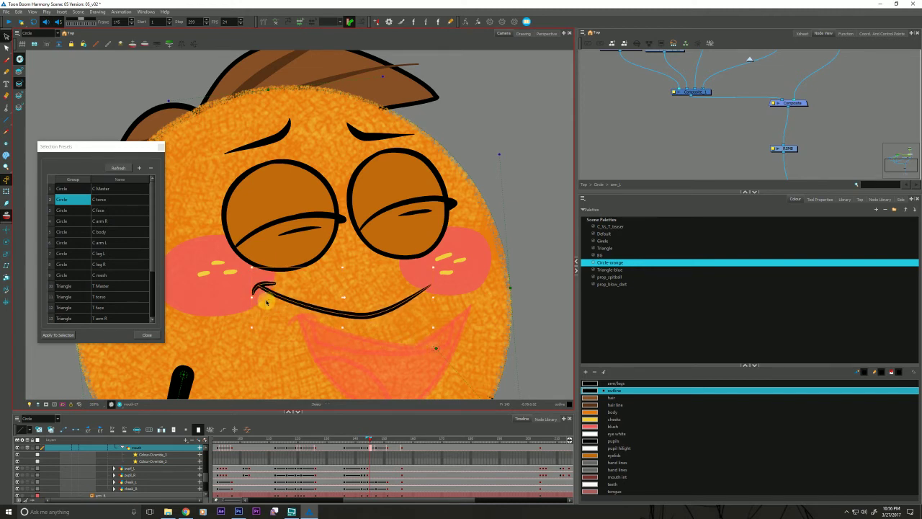
{"action": "left_click_drag", "start_coordinate": [432, 298], "coordinate": [436, 298]}
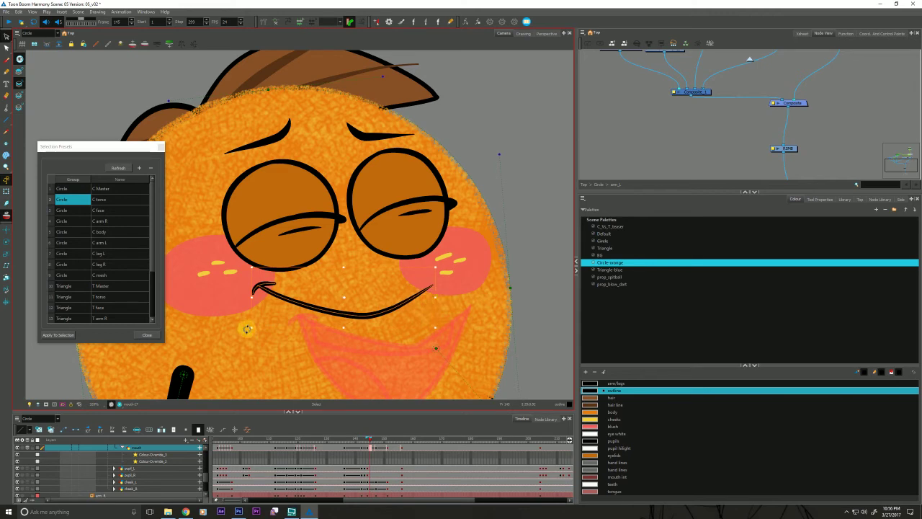
{"action": "left_click_drag", "start_coordinate": [247, 329], "coordinate": [245, 331]}
{"action": "left_click", "coordinate": [186, 511]}
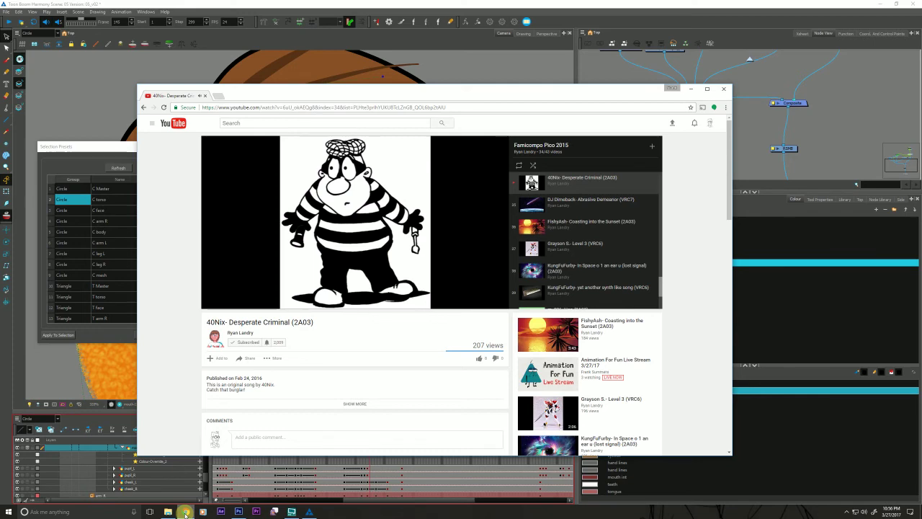
{"action": "left_click", "coordinate": [186, 512]}
{"action": "left_click", "coordinate": [612, 130]}
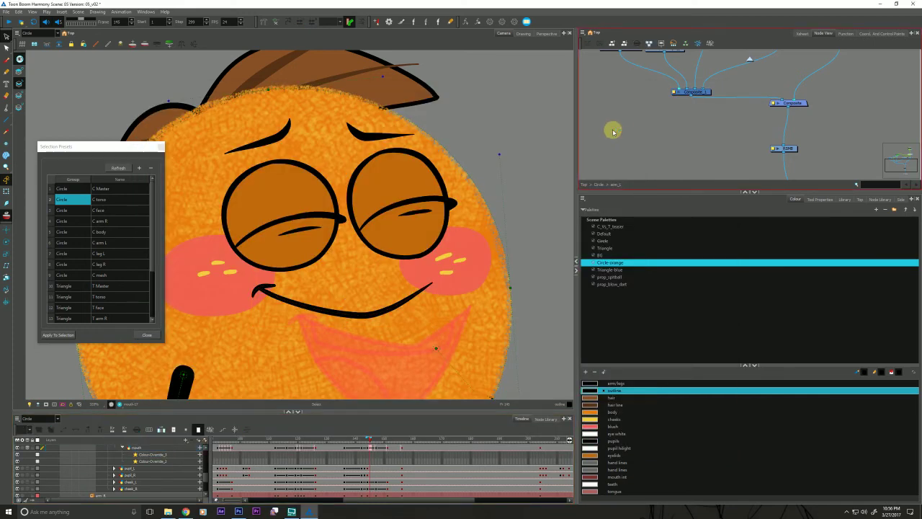
- Select the smile at frame 145, tilt and nudge it slightly, and flip through the neighbouring frames to check its placement
{"action": "left_click", "coordinate": [245, 292]}
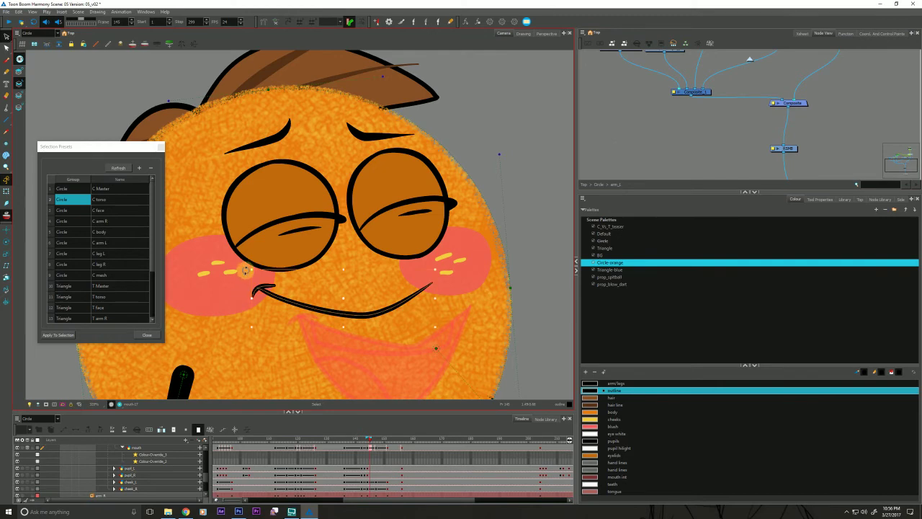
{"action": "left_click_drag", "start_coordinate": [245, 270], "coordinate": [242, 278]}
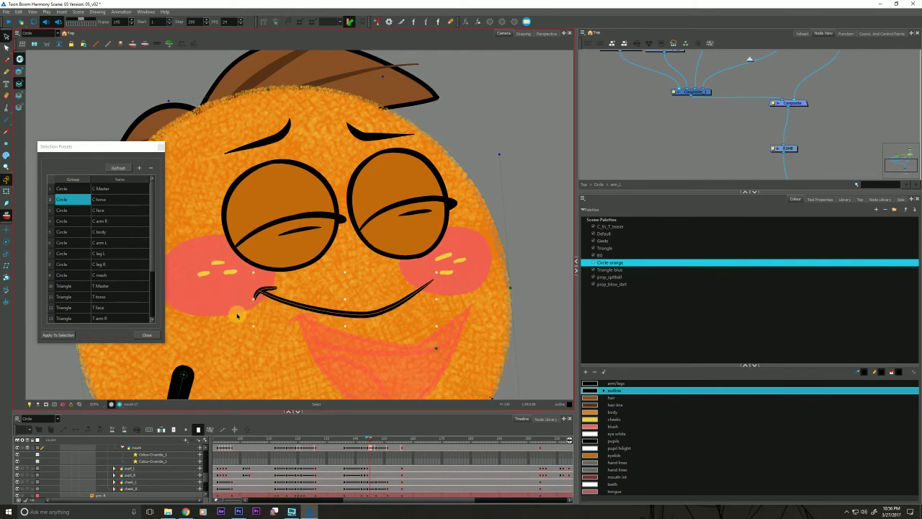
{"action": "key", "text": "comma"}
{"action": "key", "text": "period"}
{"action": "key", "text": "period"}
{"action": "key", "text": "period"}
{"action": "key", "text": "period"}
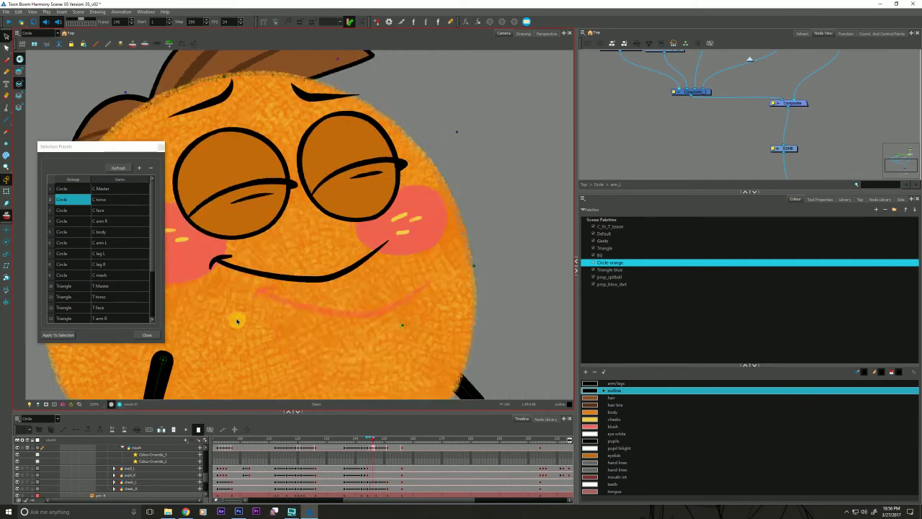
{"action": "key", "text": "comma"}
{"action": "key", "text": "comma"}
{"action": "key", "text": "period"}
- Play back and scrub the start of the laugh with Circle's whole face in view, checking how the new mouth reads
{"action": "key", "text": "alt+z"}
{"action": "left_click_drag", "start_coordinate": [265, 371], "coordinate": [307, 245]}
{"action": "left_click", "coordinate": [357, 440]}
{"action": "key", "text": "shift+Return"}
{"action": "left_click_drag", "start_coordinate": [358, 446], "coordinate": [367, 451]}
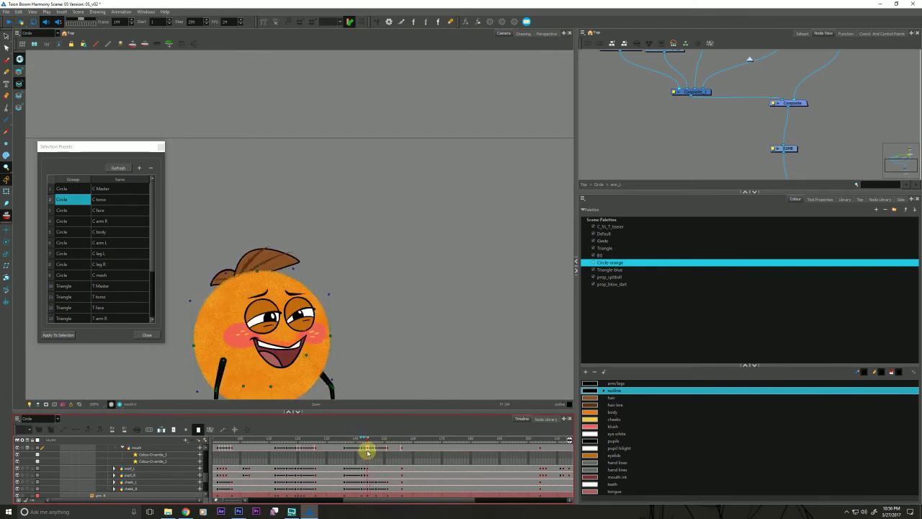
{"action": "left_click", "coordinate": [370, 448]}
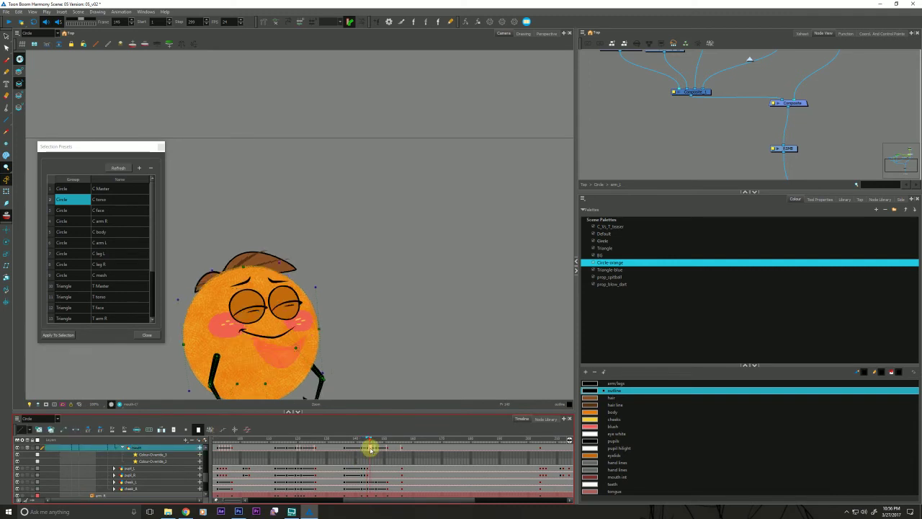
{"action": "key", "text": "comma"}
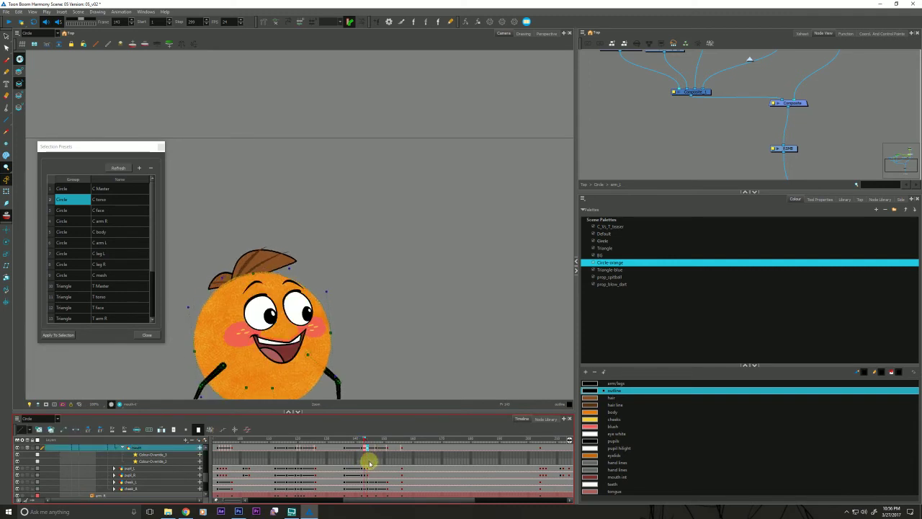
{"action": "mouse_move", "coordinate": [371, 472]}
{"action": "left_mouse_down"}
{"action": "mouse_move", "coordinate": [354, 437]}
{"action": "mouse_move", "coordinate": [371, 478]}
{"action": "mouse_move", "coordinate": [364, 483]}
{"action": "left_mouse_up"}
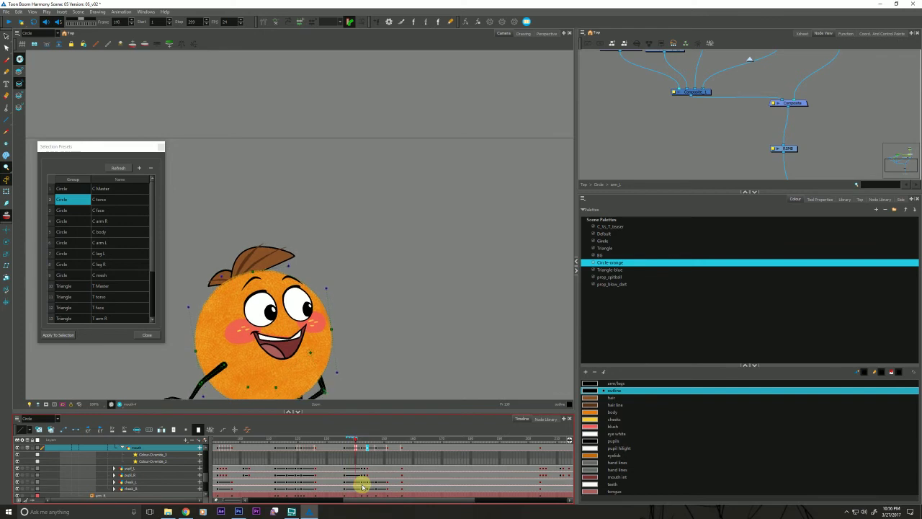
{"action": "key", "text": "period"}
{"action": "key", "text": "period"}
{"action": "key", "text": "period"}
{"action": "key", "text": "period"}
{"action": "key", "text": "period"}
{"action": "key", "text": "period"}
{"action": "key", "text": "period"}
{"action": "key", "text": "period"}
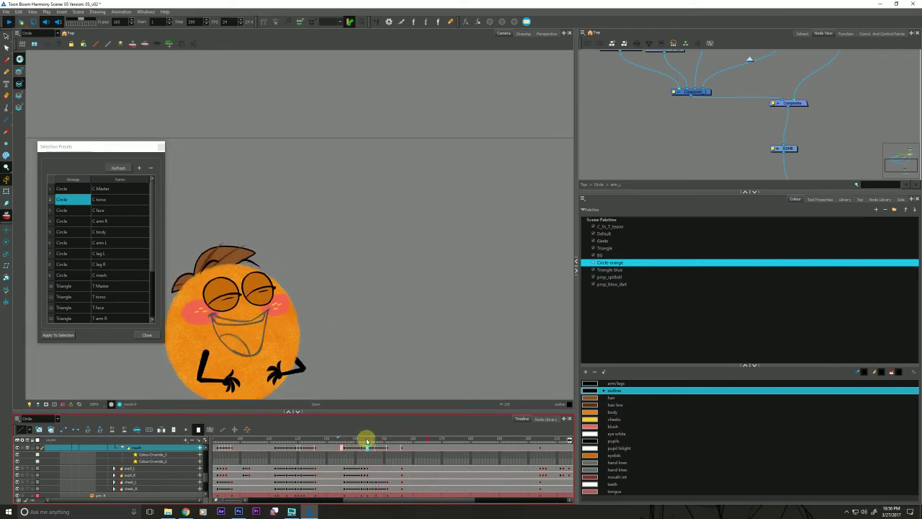
- Flip repeatedly between frames 143 and 147 to compare the open mouth, the closed smile and the laughing mouth
{"action": "left_click", "coordinate": [366, 441]}
{"action": "key", "text": "period"}
{"action": "key", "text": "period"}
{"action": "key", "text": "period"}
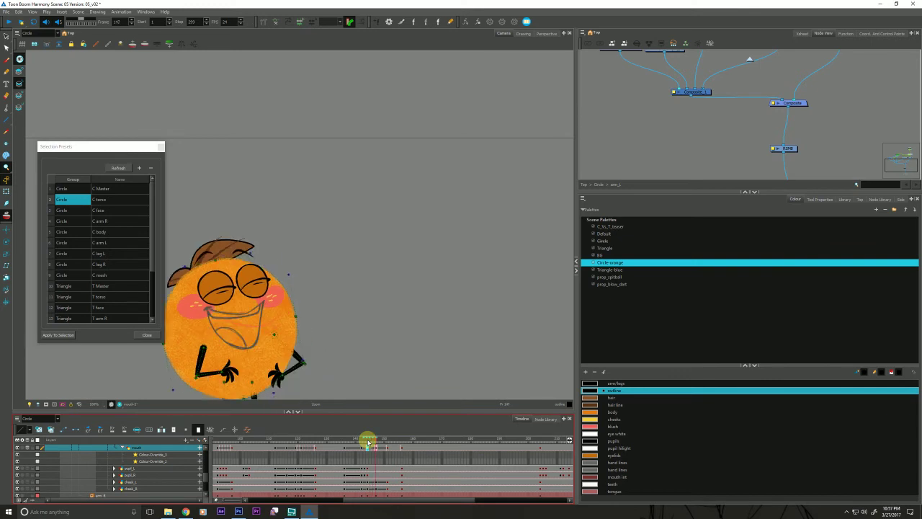
{"action": "key", "text": "comma"}
{"action": "key", "text": "period"}
{"action": "key", "text": "comma"}
{"action": "key", "text": "period"}
{"action": "key", "text": "comma"}
{"action": "key", "text": "comma"}
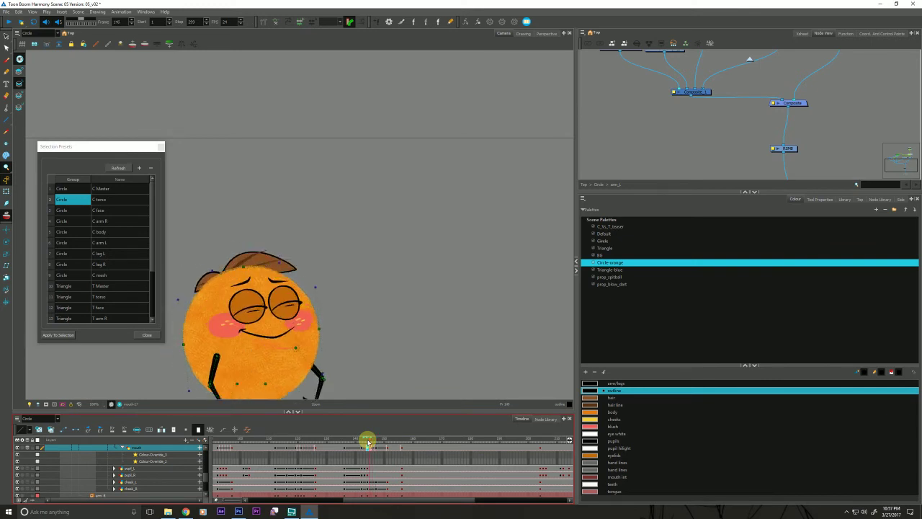
{"action": "key", "text": "comma"}
{"action": "key", "text": "comma"}
{"action": "key", "text": "comma"}
{"action": "key", "text": "period"}
{"action": "key", "text": "period"}
{"action": "key", "text": "comma"}
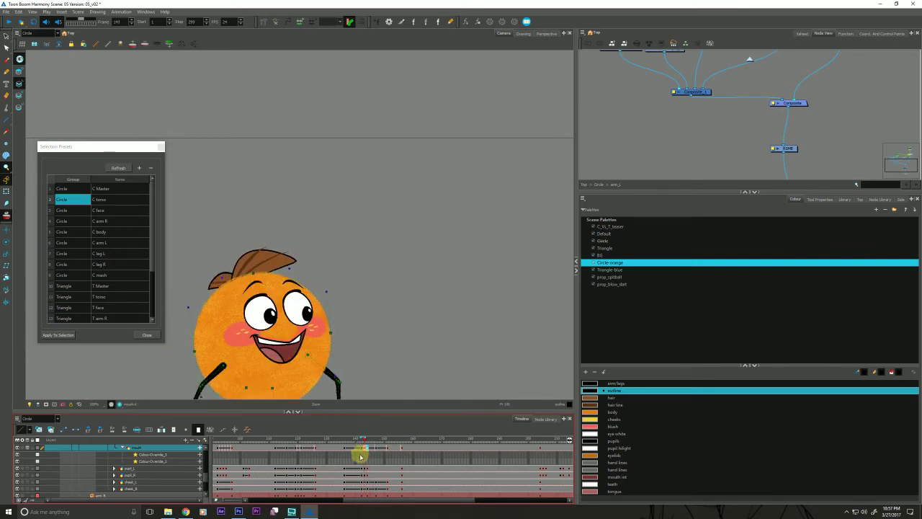
- Check the frames before the closed smile and open Circle's open mouth at frame 143 in the Drawing view
{"action": "key", "text": "comma"}
{"action": "key", "text": "comma"}
{"action": "key", "text": "comma"}
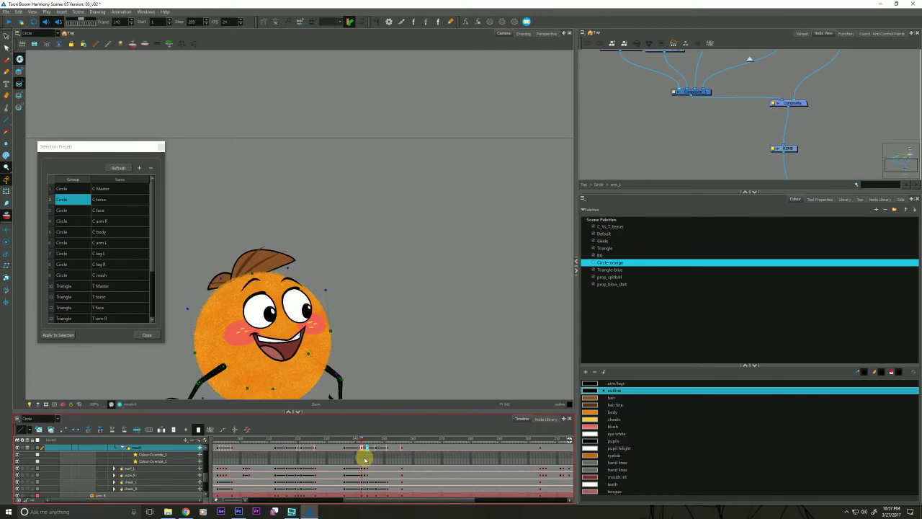
{"action": "key", "text": "comma"}
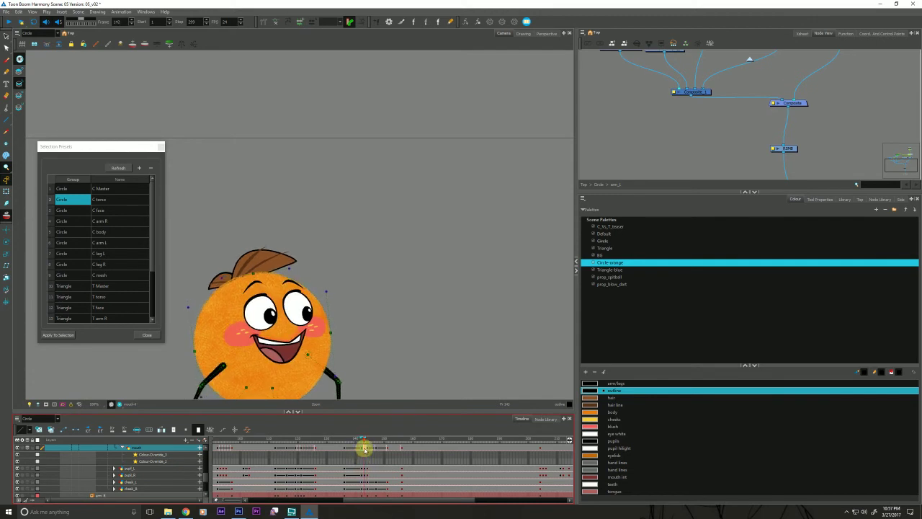
{"action": "left_click", "coordinate": [523, 31]}
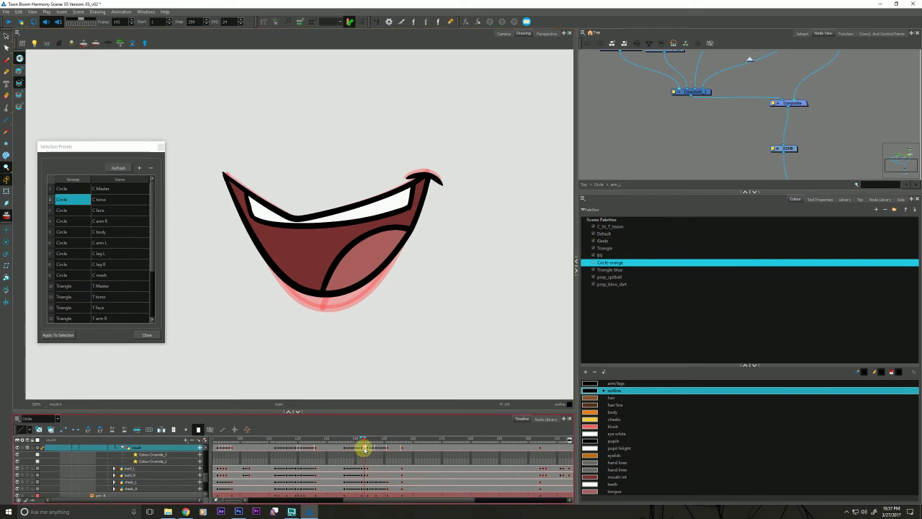
- Add a blank in-between drawing on the mouth layer with onion skin guides and pick the outline colour for the Pencil
{"action": "left_click_drag", "start_coordinate": [365, 438], "coordinate": [367, 438]}
{"action": "left_click", "coordinate": [39, 429]}
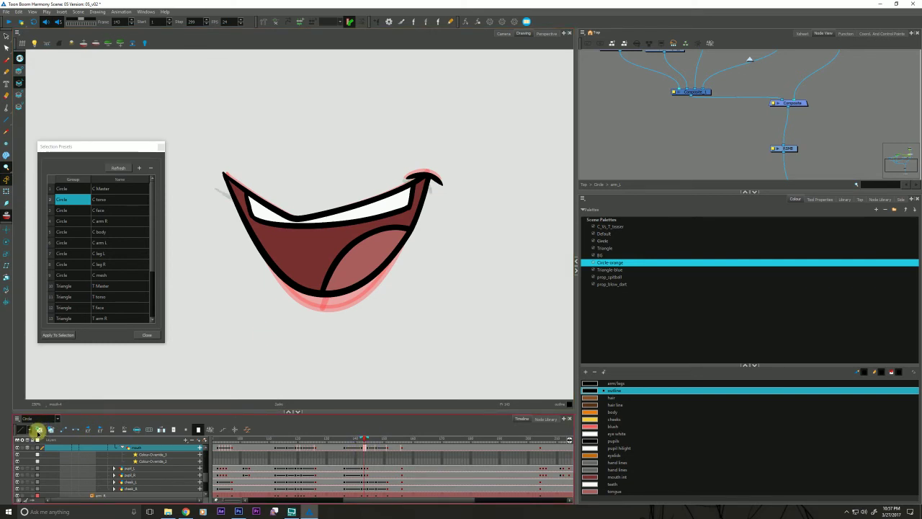
{"action": "left_click", "coordinate": [39, 430]}
{"action": "left_click_drag", "start_coordinate": [253, 364], "coordinate": [271, 357]}
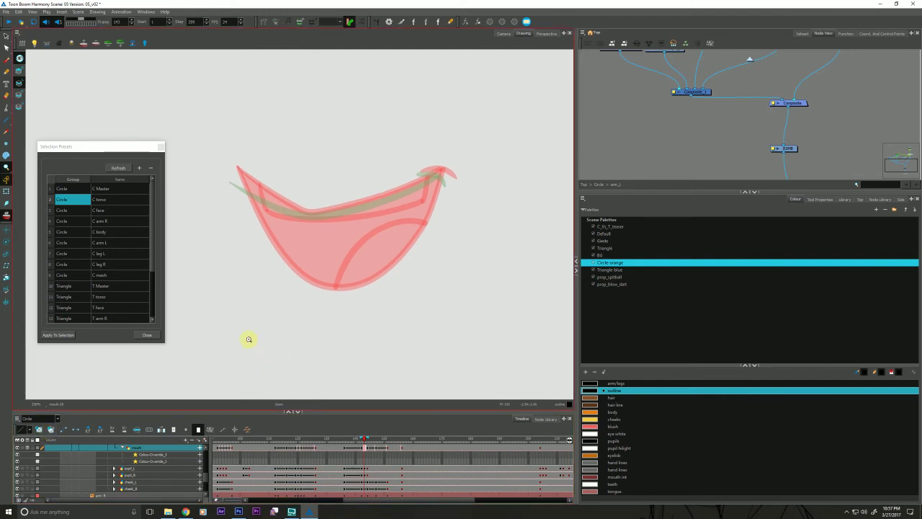
{"action": "key", "text": "alt+/"}
{"action": "left_click", "coordinate": [591, 391]}
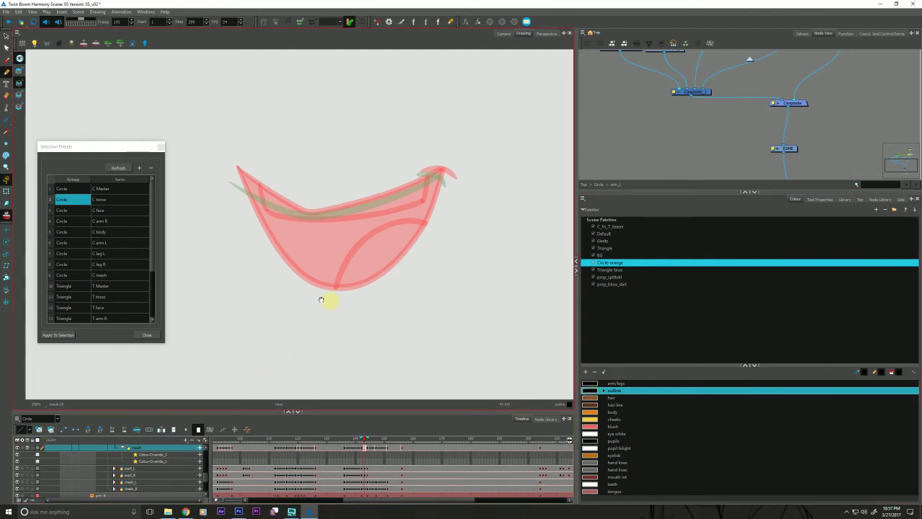
- Draw the small crease at the mouth's raised corner and the curved upper lip line between the onion-skinned poses
{"action": "left_click_drag", "start_coordinate": [289, 287], "coordinate": [294, 267]}
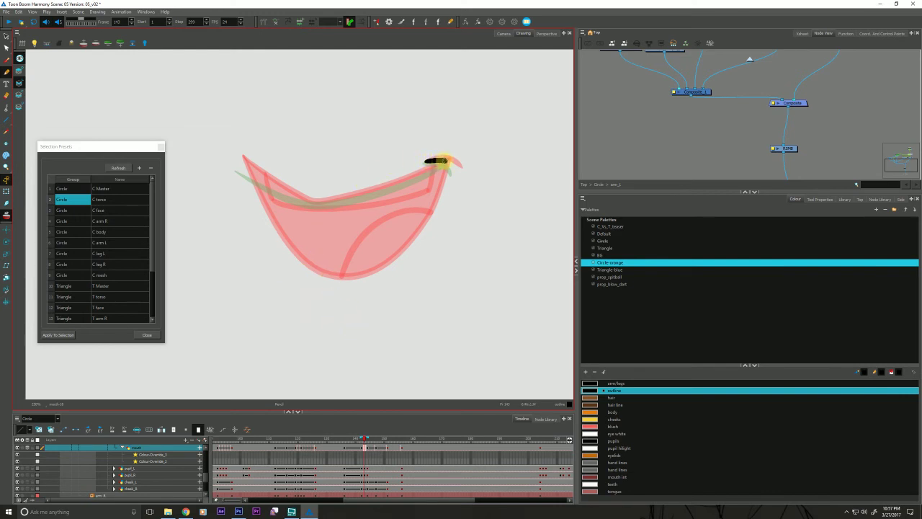
{"action": "left_click_drag", "start_coordinate": [452, 165], "coordinate": [460, 171]}
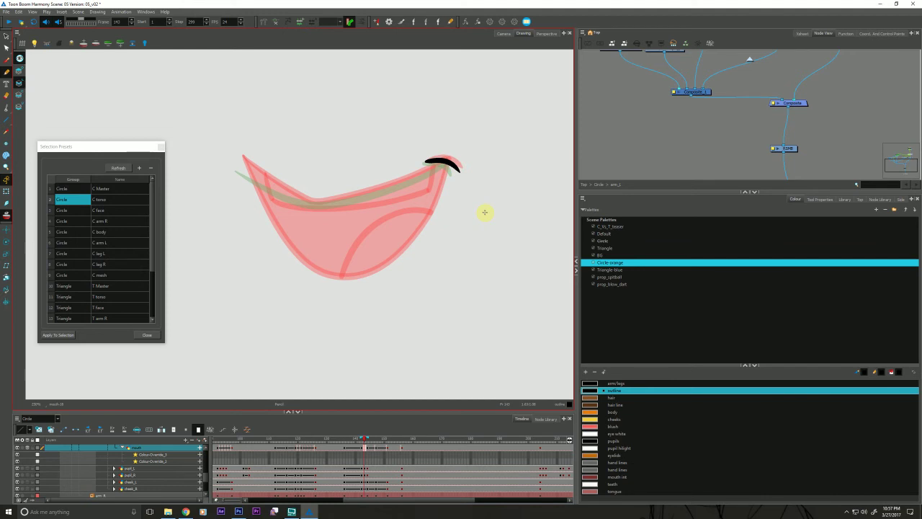
{"action": "key", "text": "."}
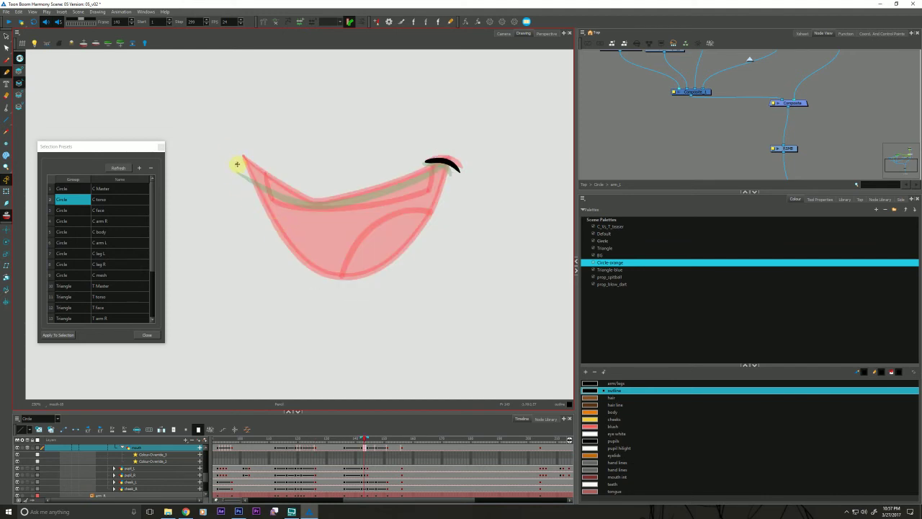
{"action": "mouse_move", "coordinate": [237, 164]}
{"action": "left_mouse_down"}
{"action": "mouse_move", "coordinate": [326, 203]}
{"action": "mouse_move", "coordinate": [437, 164]}
{"action": "left_mouse_up"}
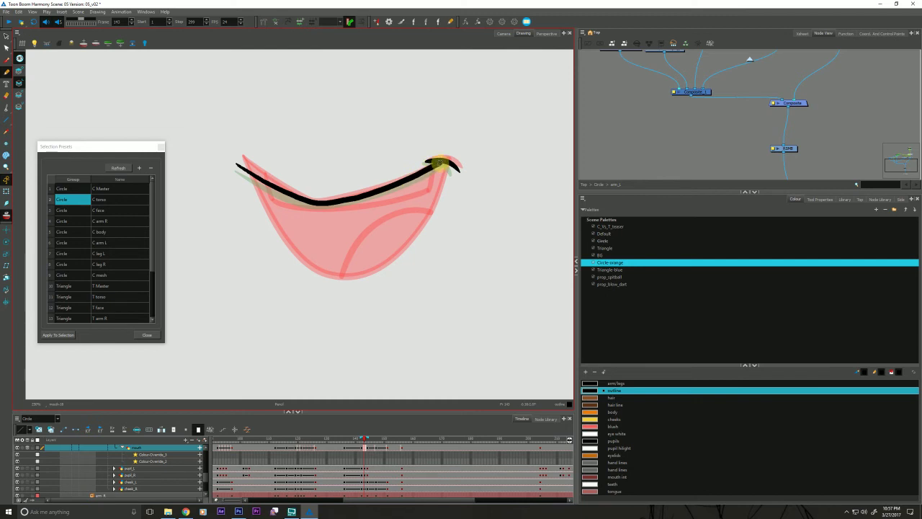
{"action": "key", "text": "period"}
{"action": "key", "text": "comma"}
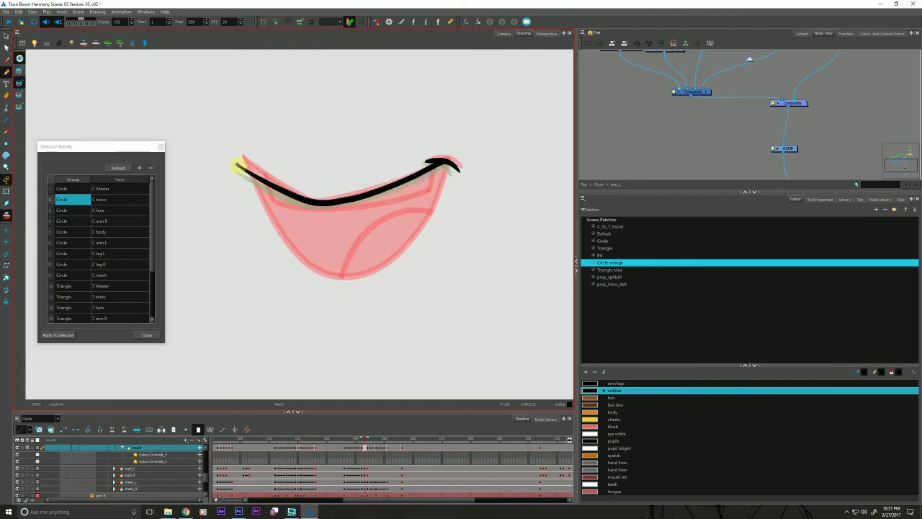
- Draw a shallow lower lip curve joining both mouth corners and add the teeth and tongue lines inside it
{"action": "mouse_move", "coordinate": [239, 167]}
{"action": "left_mouse_down"}
{"action": "mouse_move", "coordinate": [278, 211]}
{"action": "mouse_move", "coordinate": [329, 237]}
{"action": "mouse_move", "coordinate": [387, 221]}
{"action": "mouse_move", "coordinate": [437, 165]}
{"action": "left_mouse_up"}
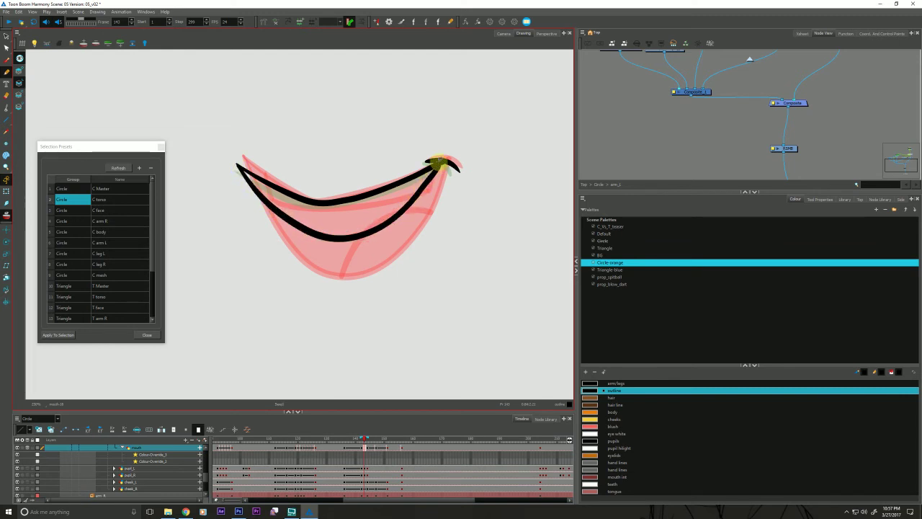
{"action": "key", "text": "ctrl+z"}
{"action": "mouse_move", "coordinate": [266, 202]}
{"action": "left_mouse_down"}
{"action": "mouse_move", "coordinate": [303, 229]}
{"action": "mouse_move", "coordinate": [361, 238]}
{"action": "mouse_move", "coordinate": [400, 222]}
{"action": "mouse_move", "coordinate": [443, 168]}
{"action": "left_mouse_up"}
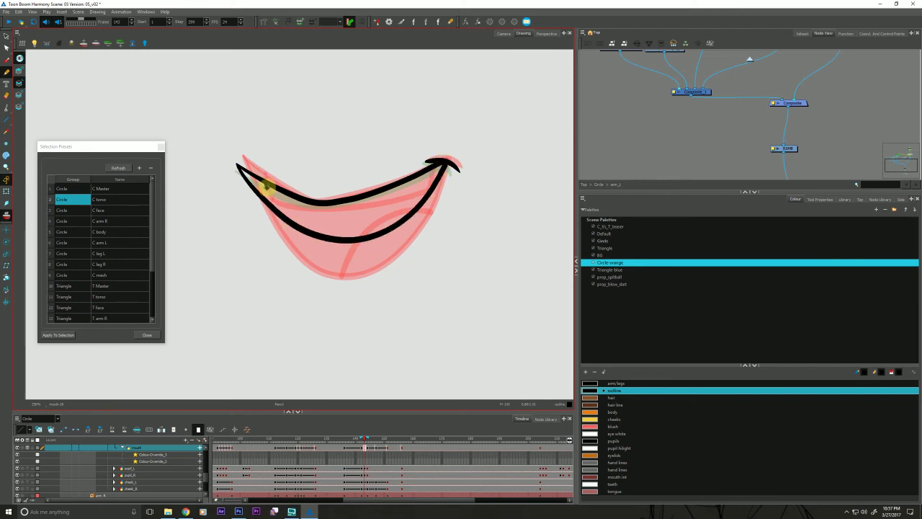
{"action": "mouse_move", "coordinate": [271, 200]}
{"action": "left_mouse_down"}
{"action": "mouse_move", "coordinate": [331, 209]}
{"action": "mouse_move", "coordinate": [424, 188]}
{"action": "left_mouse_up"}
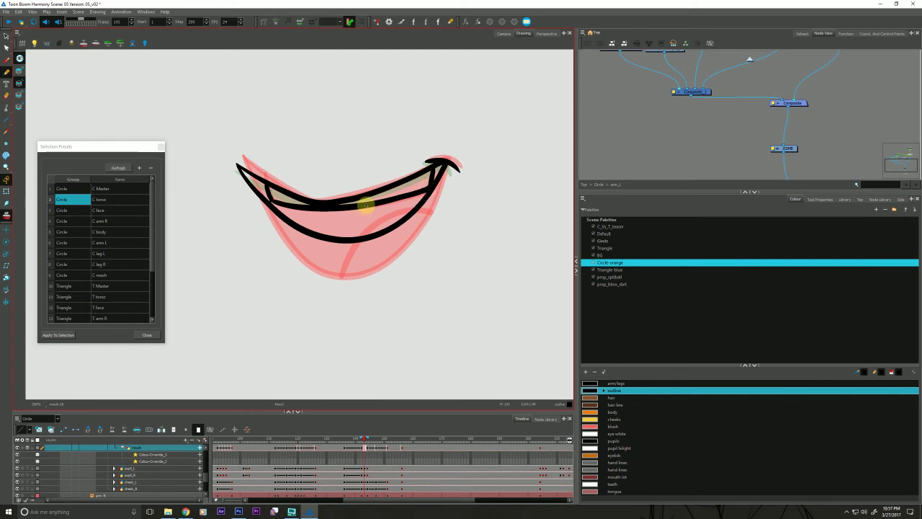
{"action": "left_click_drag", "start_coordinate": [366, 205], "coordinate": [341, 236]}
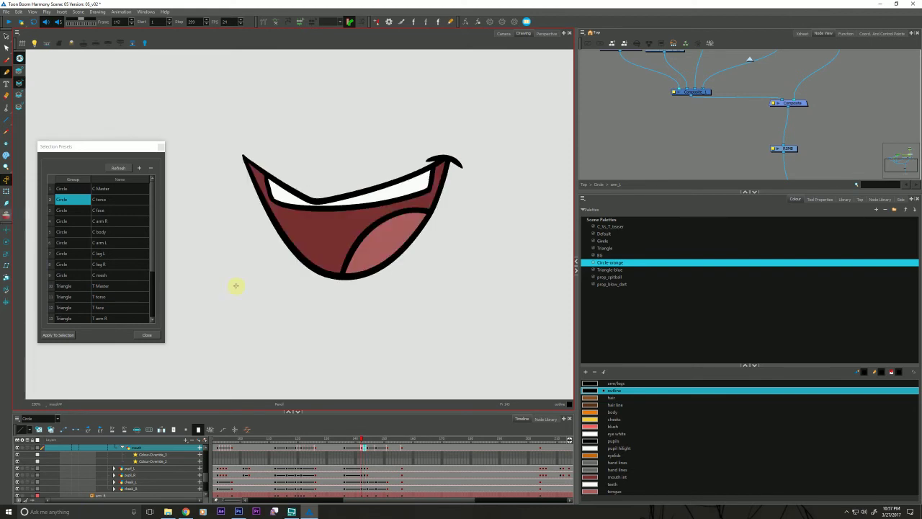
- Sample the mouth interior colour from the previous mouth drawing and fill the new mouth's inner area and corner with it
{"action": "key", "text": "h"}
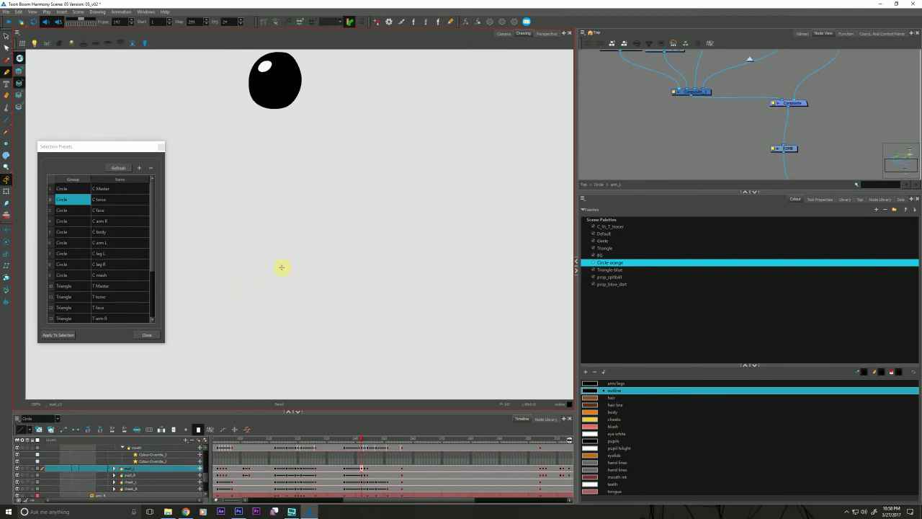
{"action": "key", "text": "j"}
{"action": "left_click_drag", "start_coordinate": [276, 290], "coordinate": [270, 299]}
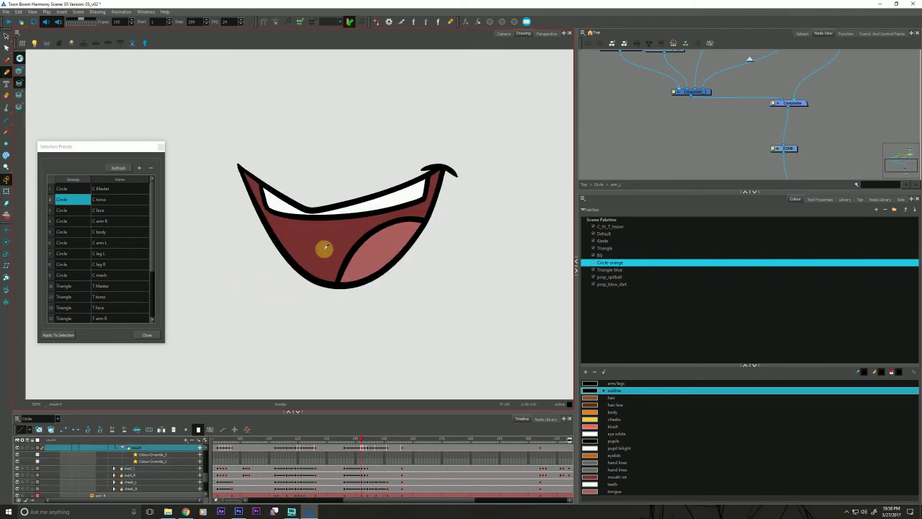
{"action": "key", "text": "d"}
{"action": "left_click", "coordinate": [324, 249]}
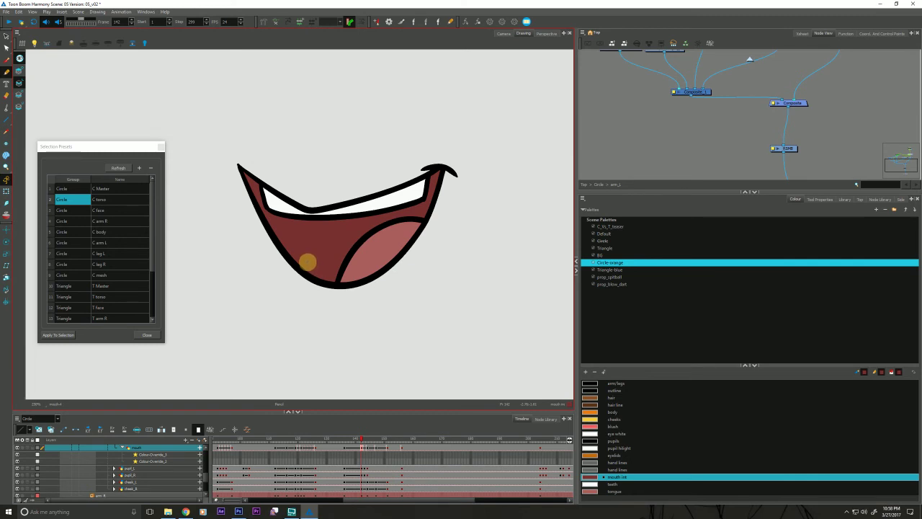
{"action": "key", "text": "period"}
{"action": "left_click", "coordinate": [322, 231]}
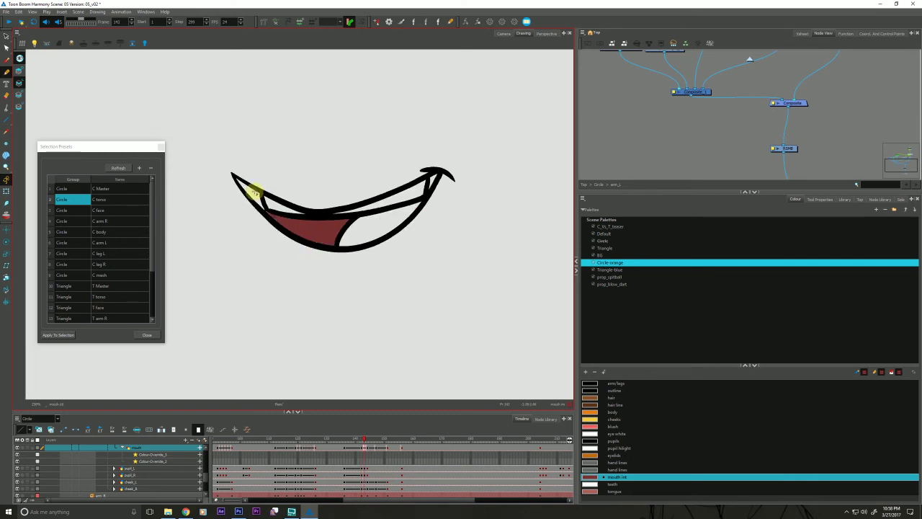
{"action": "left_click", "coordinate": [248, 192]}
- Sample the tongue colour from the previous mouth drawing and fill the new drawing's tongue with it
{"action": "key", "text": "comma"}
{"action": "key", "text": "d"}
{"action": "left_click", "coordinate": [353, 254]}
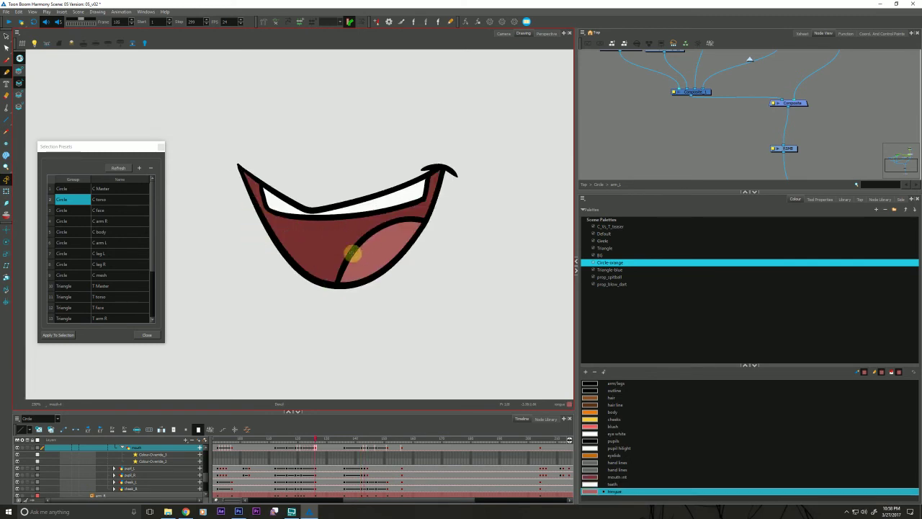
{"action": "key", "text": "period"}
{"action": "left_click", "coordinate": [360, 235]}
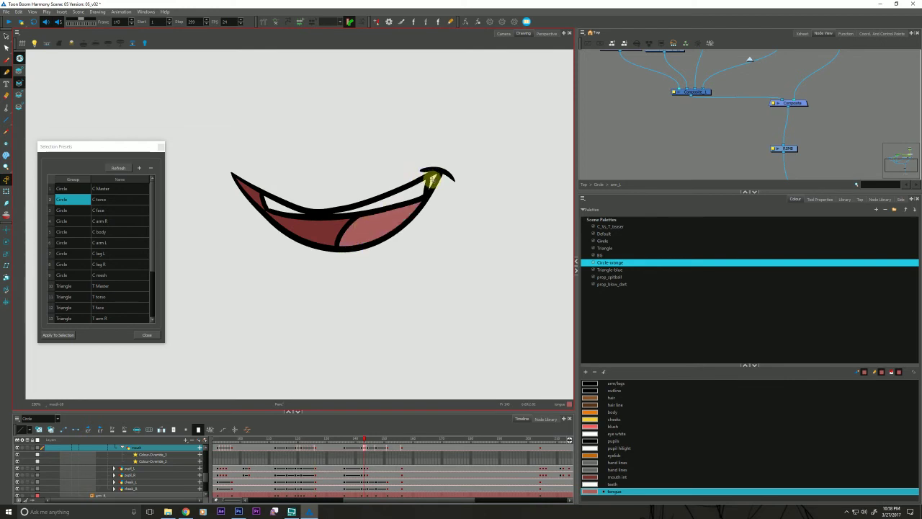
- Sample the teeth colour from the earlier mouth drawing and fill the new mouth's teeth with it
{"action": "key", "text": "f"}
{"action": "key", "text": "d"}
{"action": "left_click", "coordinate": [373, 204]}
{"action": "key", "text": "period"}
{"action": "left_click", "coordinate": [361, 208]}
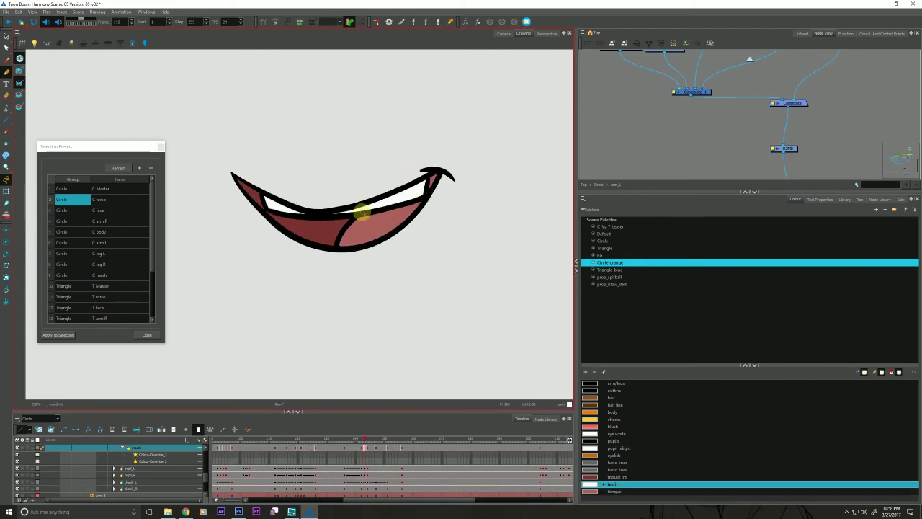
- Compare the new mouth with its neighbouring drawings and play back the animation in the Camera view
{"action": "key", "text": "f"}
{"action": "key", "text": "g"}
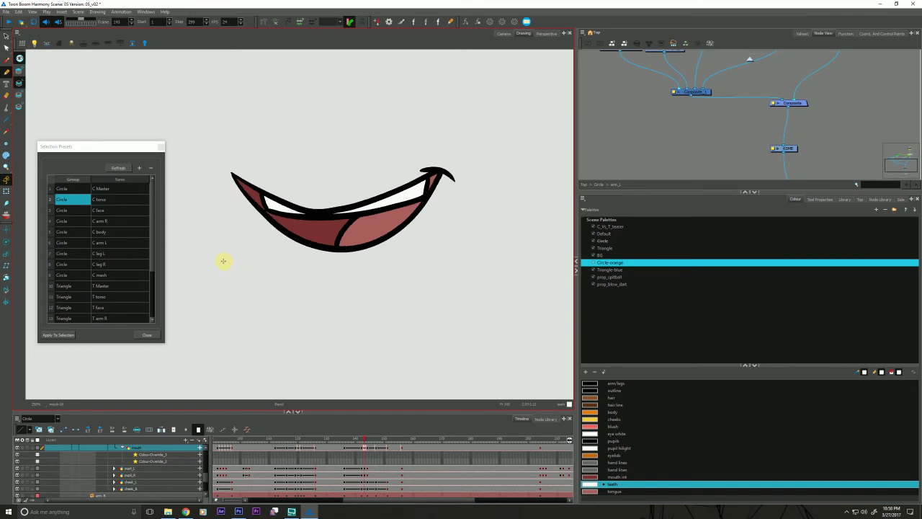
{"action": "key", "text": "g"}
{"action": "left_click", "coordinate": [498, 34]}
{"action": "key", "text": "f"}
{"action": "key", "text": "f"}
{"action": "key", "text": "g"}
{"action": "key", "text": "g"}
{"action": "key", "text": "g"}
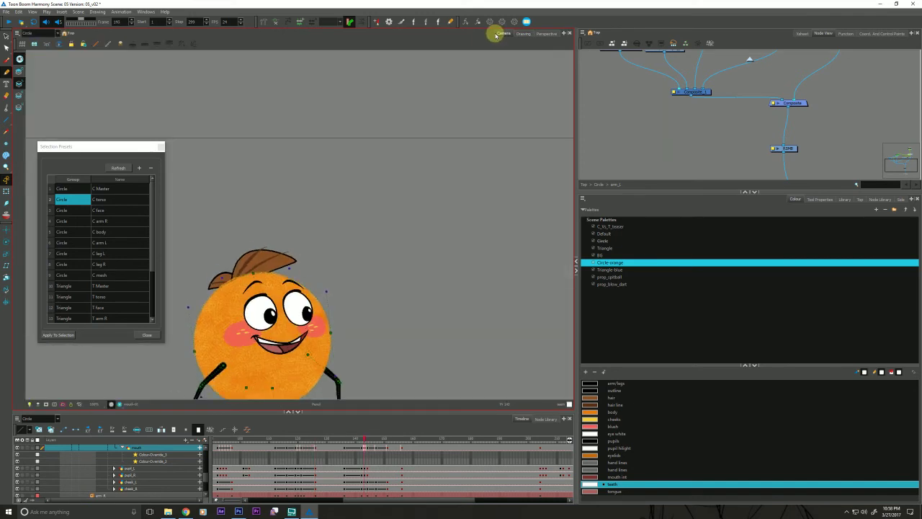
{"action": "left_click", "coordinate": [346, 441]}
{"action": "key", "text": "shift+Return"}
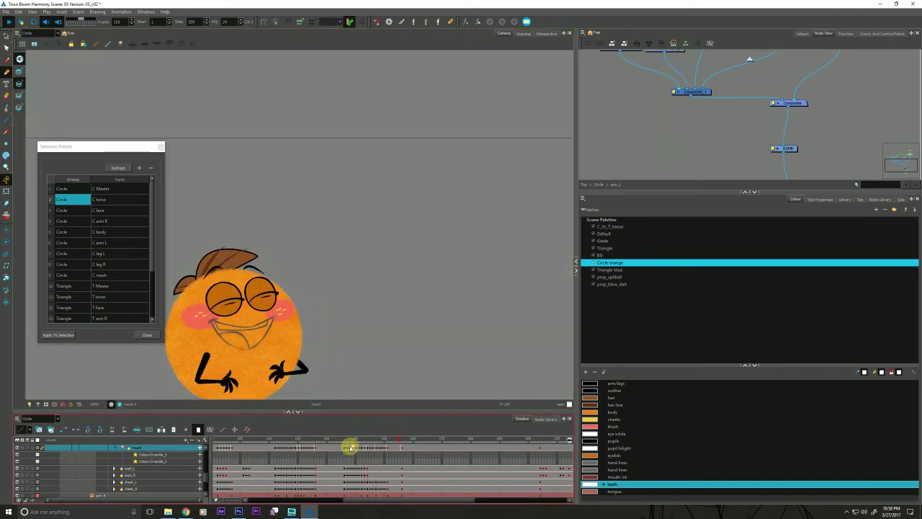
{"action": "left_click", "coordinate": [347, 440]}
{"action": "key", "text": "shift+Return"}
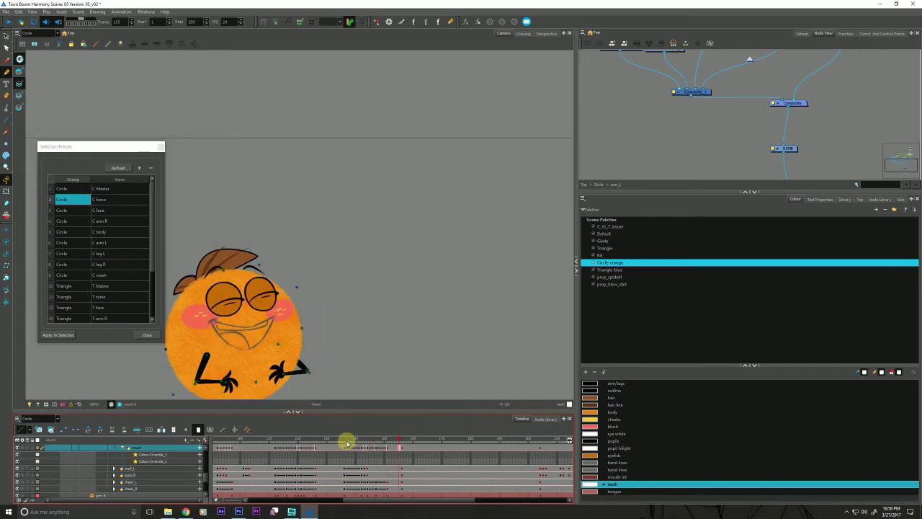
- Examine frame by frame how the face changes from the open smile into the laugh, with the whole character in view
{"action": "left_click_drag", "start_coordinate": [365, 278], "coordinate": [425, 231]}
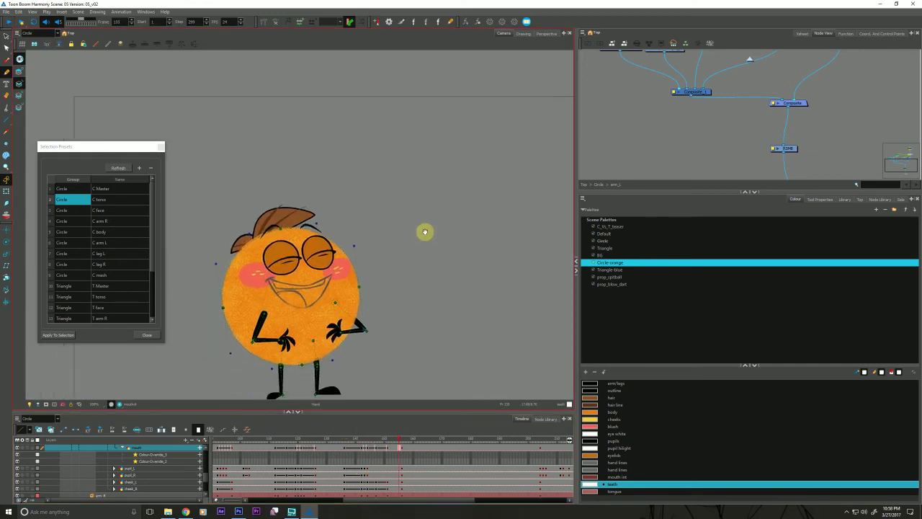
{"action": "left_click", "coordinate": [362, 439]}
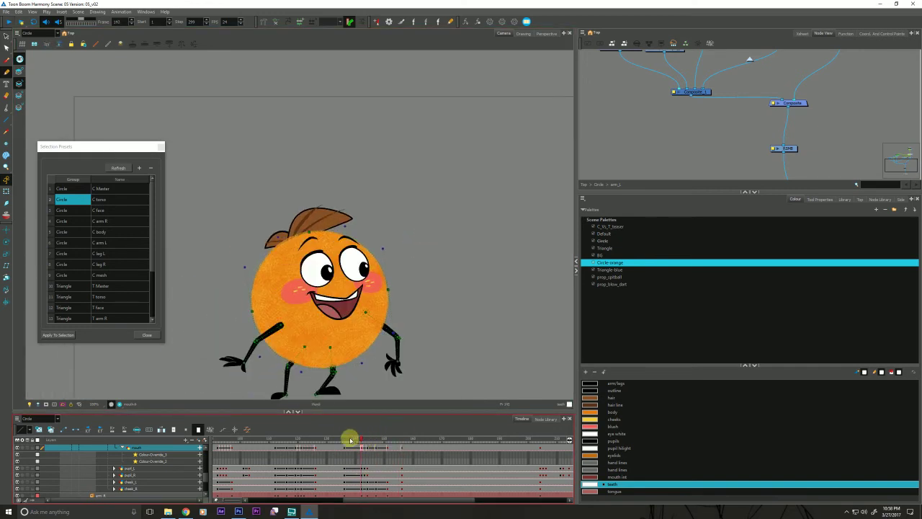
{"action": "key", "text": "comma"}
{"action": "key", "text": "comma"}
{"action": "key", "text": "comma"}
{"action": "key", "text": "comma"}
{"action": "key", "text": "period"}
{"action": "key", "text": "period"}
{"action": "key", "text": "period"}
{"action": "key", "text": "period"}
{"action": "key", "text": "comma"}
{"action": "key", "text": "comma"}
{"action": "key", "text": "comma"}
{"action": "key", "text": "period"}
{"action": "key", "text": "period"}
{"action": "key", "text": "period"}
{"action": "key", "text": "period"}
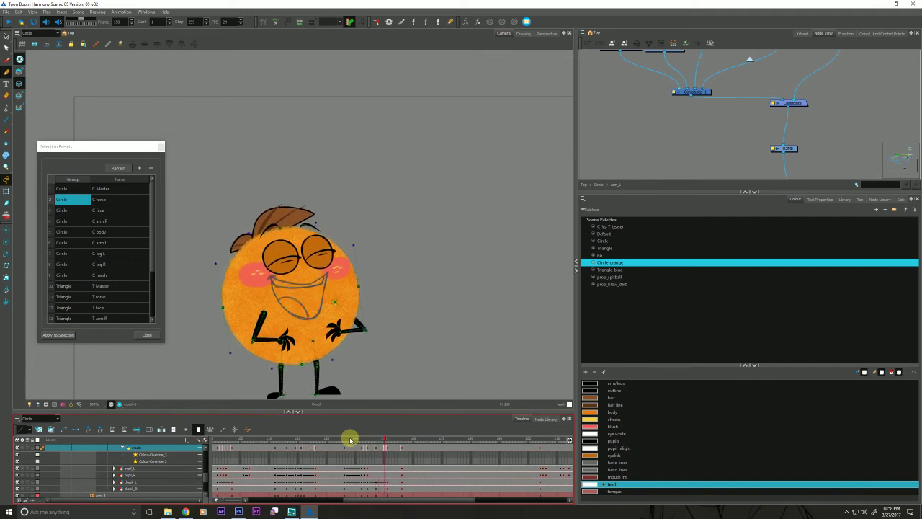
{"action": "left_click", "coordinate": [359, 439]}
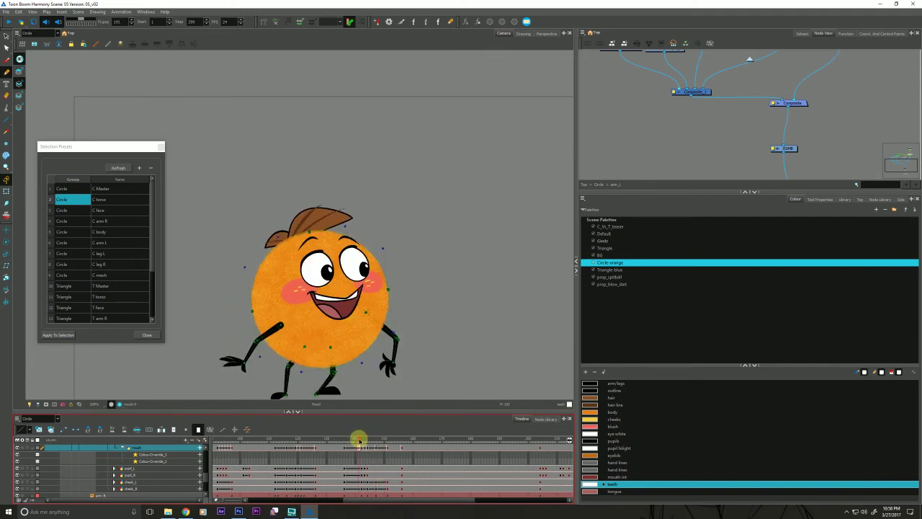
{"action": "left_click_drag", "start_coordinate": [359, 439], "coordinate": [378, 436]}
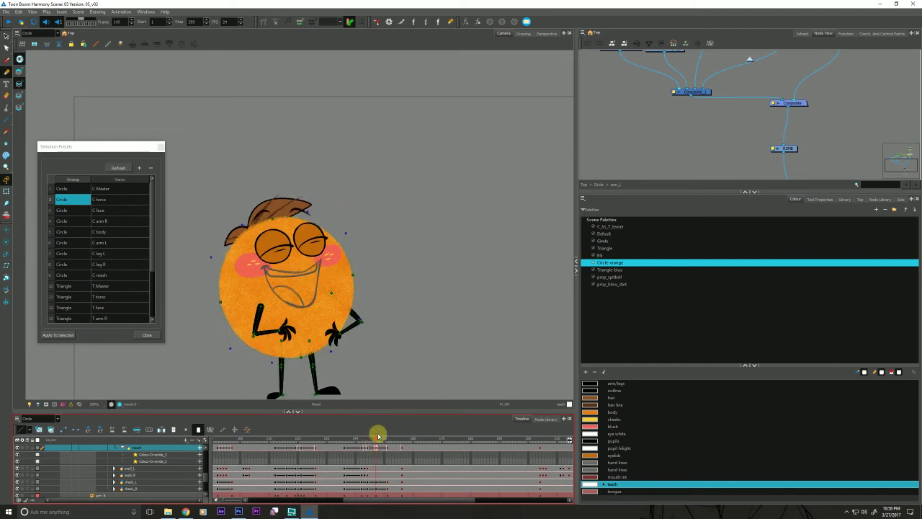
- Compare the closed-mouth pose on frame 146 with the laughing pose on frame 147
{"action": "key", "text": "comma"}
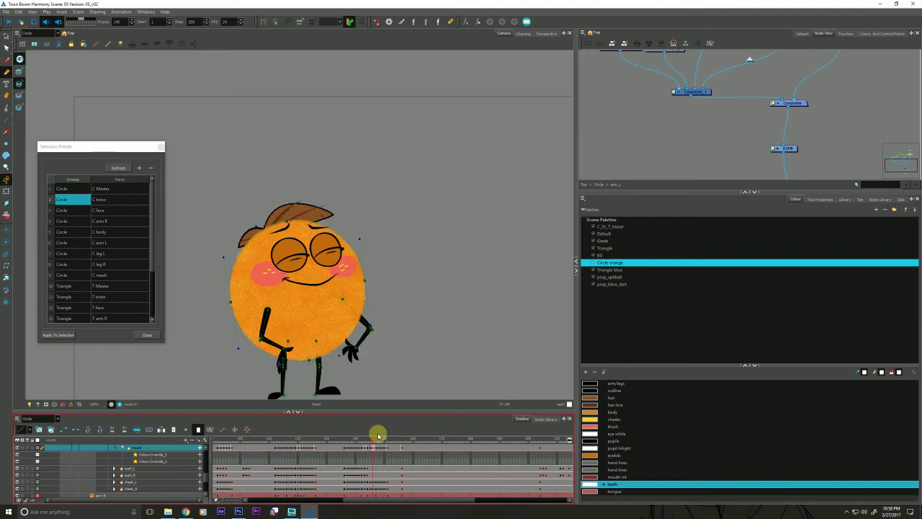
{"action": "key", "text": "period"}
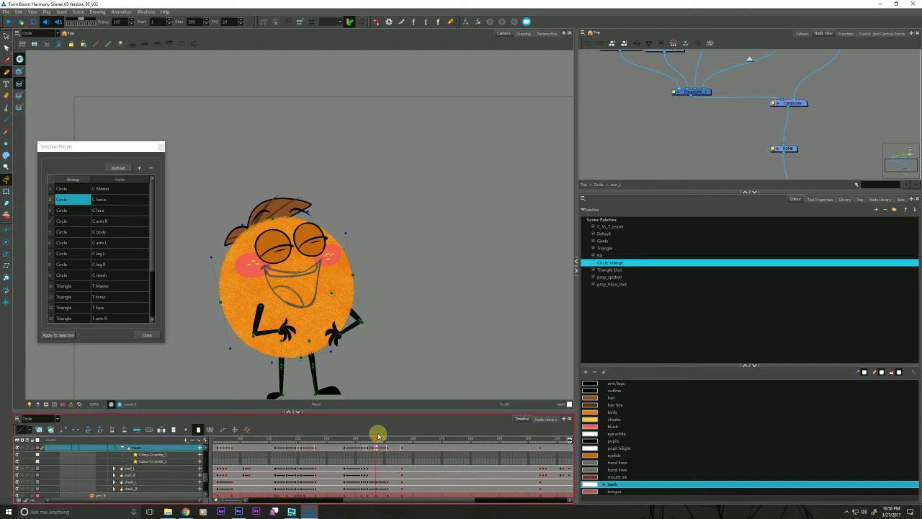
{"action": "key", "text": "comma"}
{"action": "key", "text": "period"}
{"action": "key", "text": "comma"}
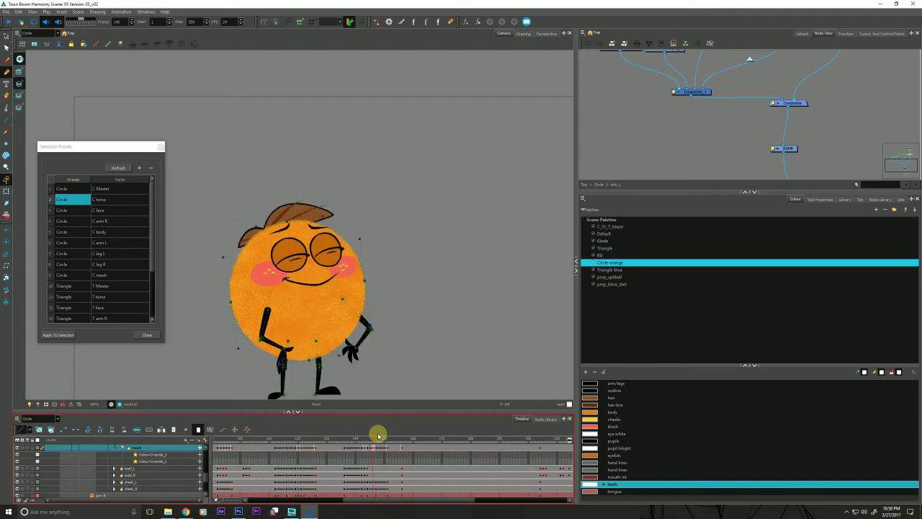
{"action": "key", "text": "period"}
{"action": "key", "text": "period"}
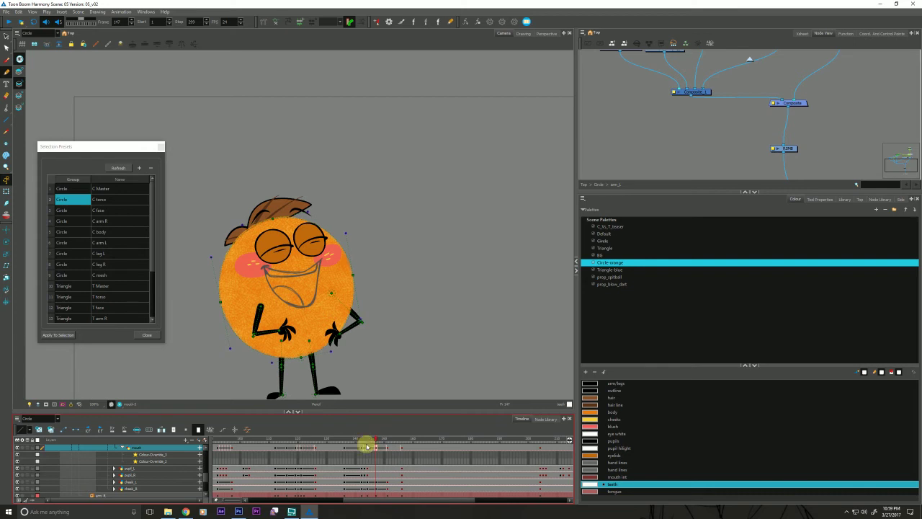
{"action": "key", "text": "comma"}
{"action": "key", "text": "period"}
{"action": "key", "text": "comma"}
{"action": "key", "text": "period"}
{"action": "key", "text": "comma"}
{"action": "key", "text": "period"}
{"action": "key", "text": "comma"}
{"action": "key", "text": "period"}
- Examine the laugh frames after frame 147 and the open-smile frames back to frame 137
{"action": "key", "text": "period"}
{"action": "key", "text": "period"}
{"action": "key", "text": "period"}
{"action": "key", "text": "period"}
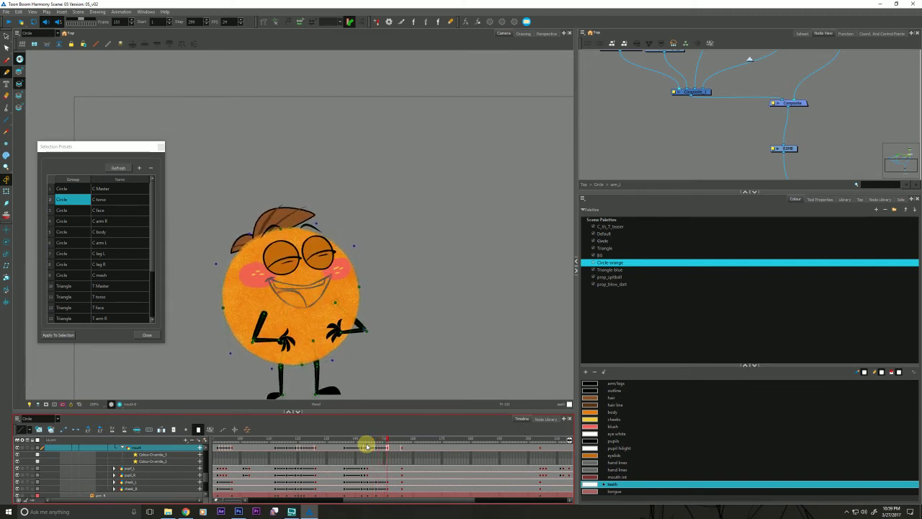
{"action": "key", "text": "comma"}
{"action": "key", "text": "period"}
{"action": "key", "text": "comma"}
{"action": "key", "text": "period"}
{"action": "key", "text": "period"}
{"action": "key", "text": "period"}
{"action": "key", "text": "period"}
{"action": "key", "text": "period"}
{"action": "key", "text": "period"}
{"action": "key", "text": "period"}
{"action": "key", "text": "period"}
{"action": "key", "text": "period"}
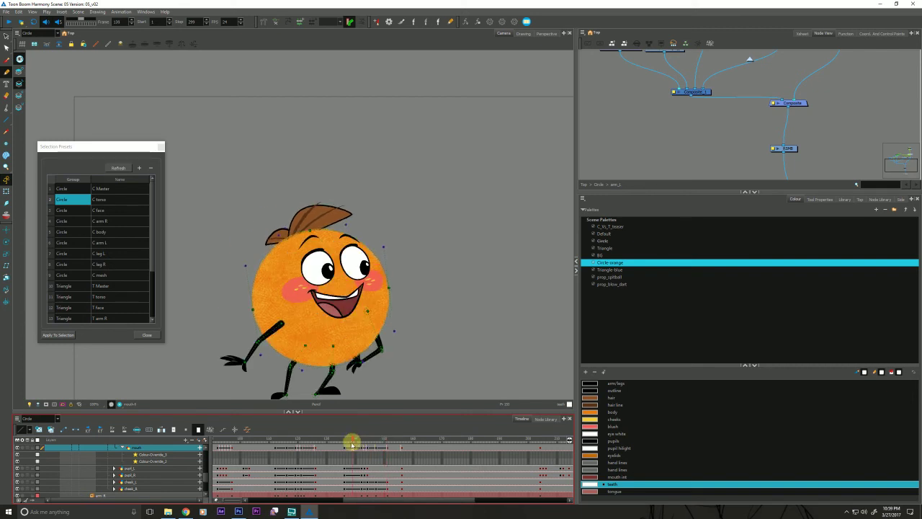
{"action": "key", "text": "comma"}
{"action": "key", "text": "comma"}
{"action": "key", "text": "comma"}
{"action": "key", "text": "comma"}
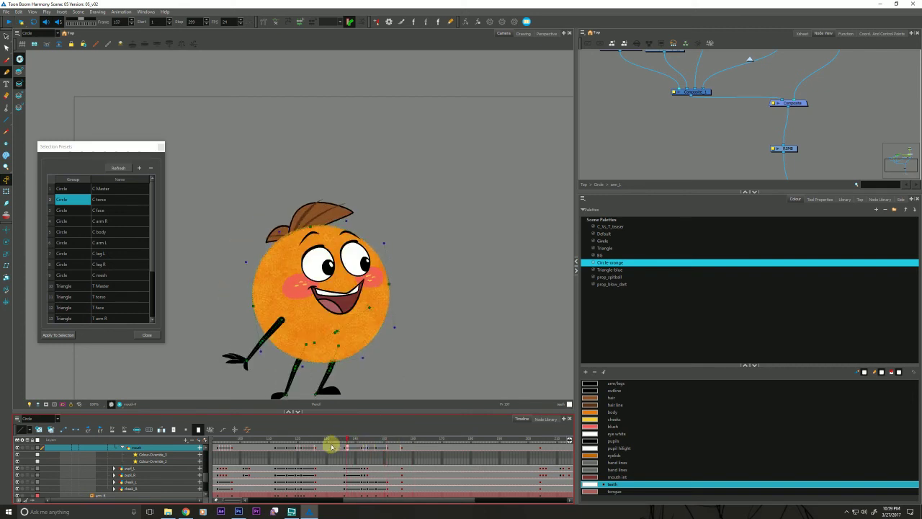
- Examine the animation frame by frame from frame 137 forward into the laugh, with the whole character in view
{"action": "mouse_move", "coordinate": [352, 439]}
{"action": "left_mouse_down"}
{"action": "mouse_move", "coordinate": [331, 452]}
{"action": "mouse_move", "coordinate": [340, 442]}
{"action": "left_mouse_up"}
{"action": "key", "text": "period"}
{"action": "key", "text": "period"}
{"action": "key", "text": "period"}
{"action": "key", "text": "period"}
{"action": "key", "text": "period"}
{"action": "key", "text": "period"}
{"action": "key", "text": "period"}
{"action": "key", "text": "period"}
{"action": "key", "text": "period"}
{"action": "key", "text": "period"}
{"action": "key", "text": "period"}
{"action": "key", "text": "period"}
{"action": "key", "text": "period"}
{"action": "key", "text": "period"}
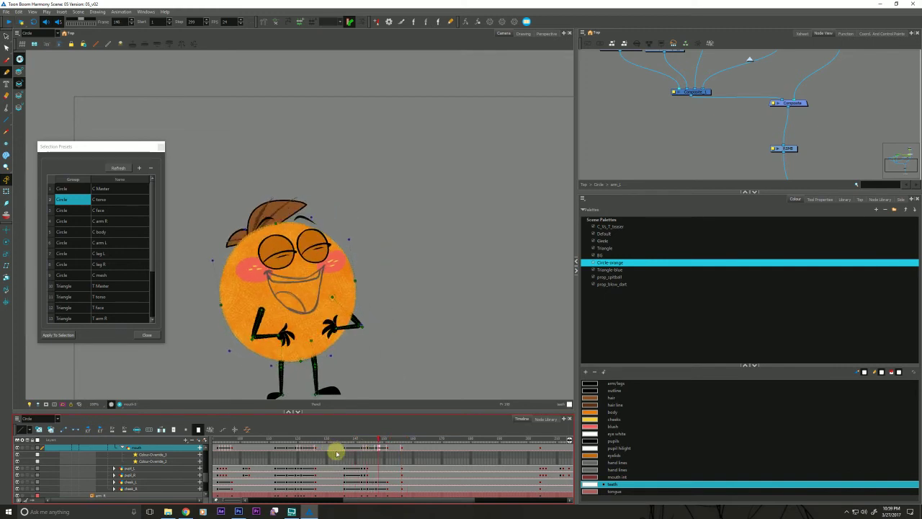
- Examine the open-smile frames from the start of the transition, viewing the face and mouth close up
{"action": "left_click", "coordinate": [345, 443]}
{"action": "key", "text": "period"}
{"action": "key", "text": "period"}
{"action": "key", "text": "period"}
{"action": "key", "text": "period"}
{"action": "key", "text": "period"}
{"action": "key", "text": "period"}
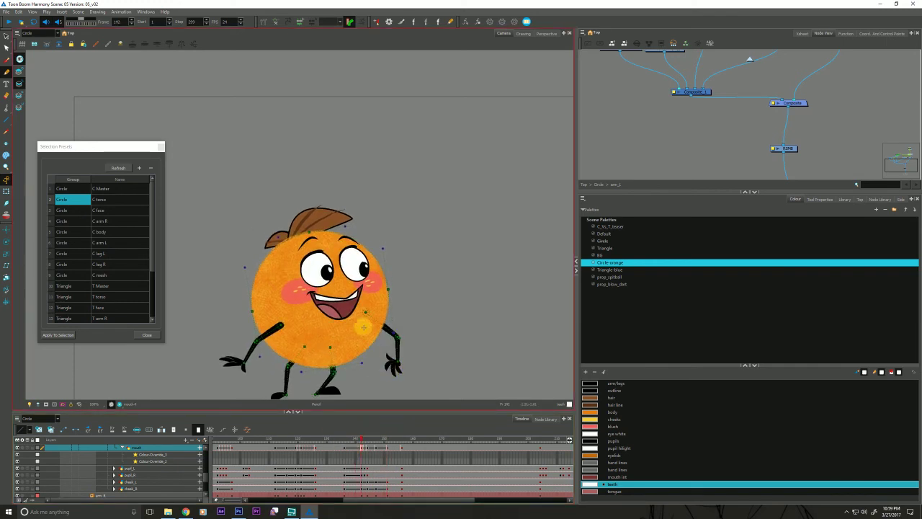
{"action": "scroll", "coordinate": [370, 354], "scroll_direction": "up", "scroll_amount": 3}
{"action": "left_click_drag", "start_coordinate": [349, 281], "coordinate": [352, 252]}
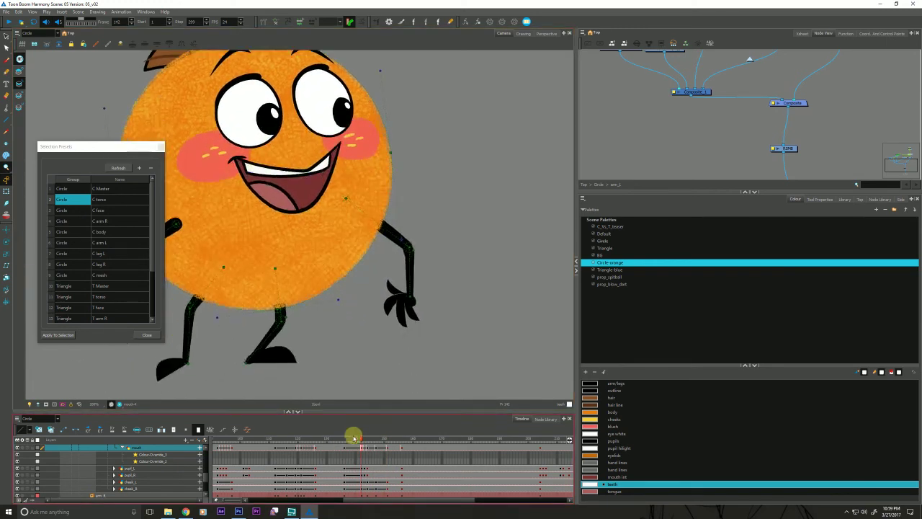
{"action": "left_click", "coordinate": [347, 438]}
{"action": "left_click", "coordinate": [7, 192]}
{"action": "key", "text": "period"}
{"action": "key", "text": "period"}
{"action": "key", "text": "period"}
{"action": "key", "text": "period"}
{"action": "key", "text": "period"}
{"action": "key", "text": "period"}
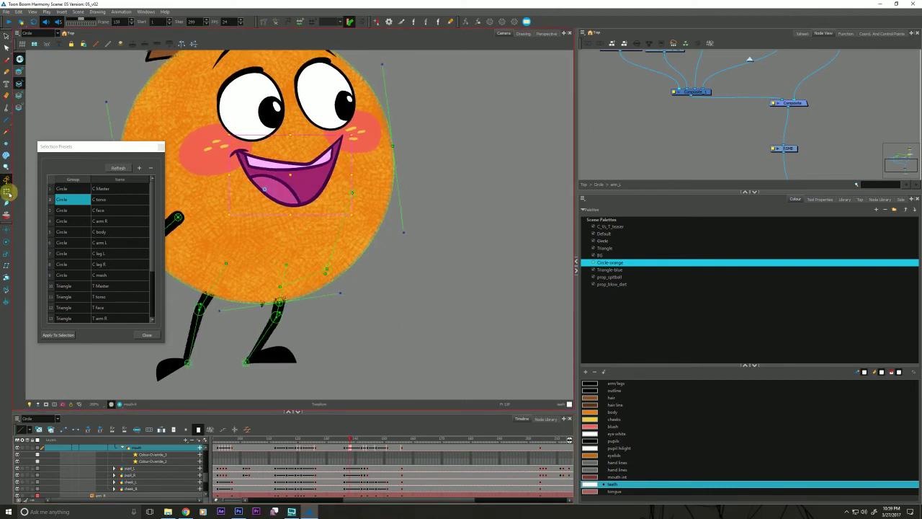
- Compare the open-smile frames around frame 142 in close-up, continuing forward frame by frame into the laugh
{"action": "left_click", "coordinate": [383, 308]}
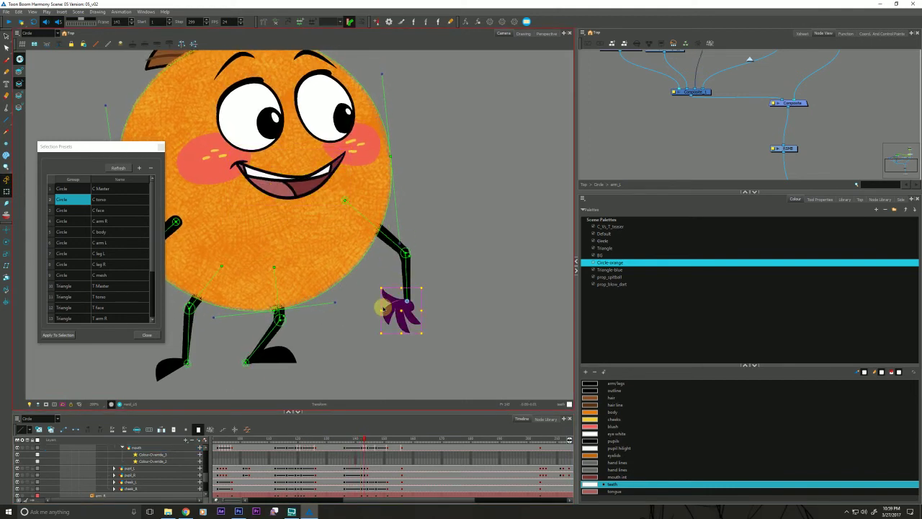
{"action": "key", "text": "comma"}
{"action": "key", "text": "comma"}
{"action": "key", "text": "comma"}
{"action": "key", "text": "period"}
{"action": "key", "text": "period"}
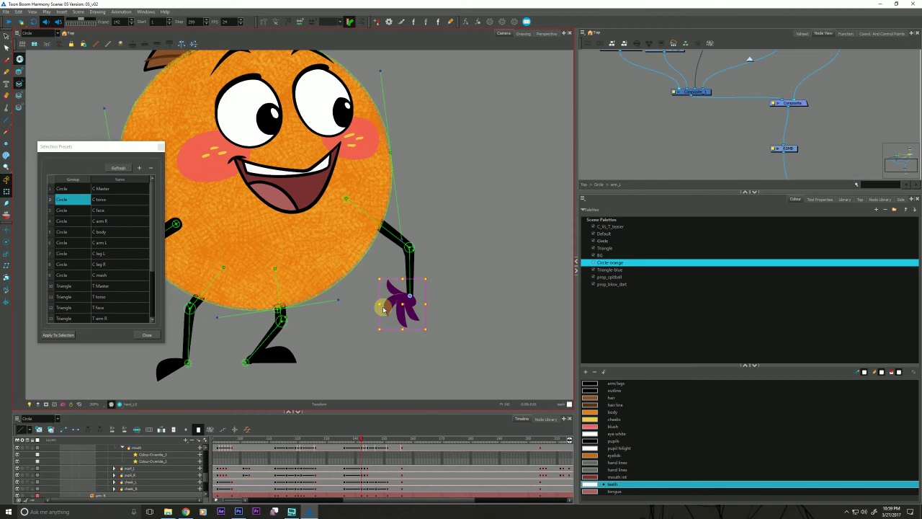
{"action": "key", "text": "period"}
{"action": "key", "text": "period"}
{"action": "key", "text": "period"}
{"action": "key", "text": "period"}
{"action": "key", "text": "period"}
{"action": "key", "text": "period"}
{"action": "key", "text": "period"}
{"action": "key", "text": "period"}
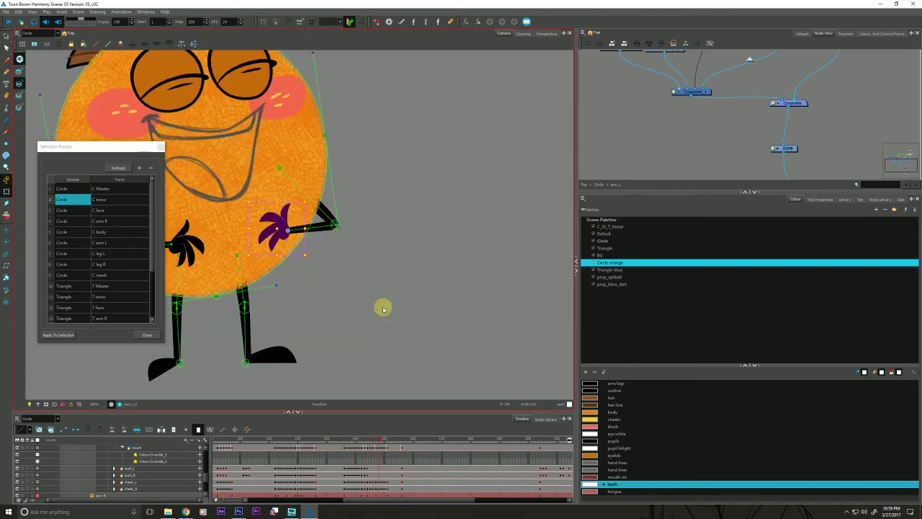
- Examine the close-up frames backward from the laugh and return to the start of the open smile
{"action": "key", "text": "comma"}
{"action": "key", "text": "comma"}
{"action": "key", "text": "comma"}
{"action": "key", "text": "comma"}
{"action": "key", "text": "comma"}
{"action": "key", "text": "comma"}
{"action": "key", "text": "comma"}
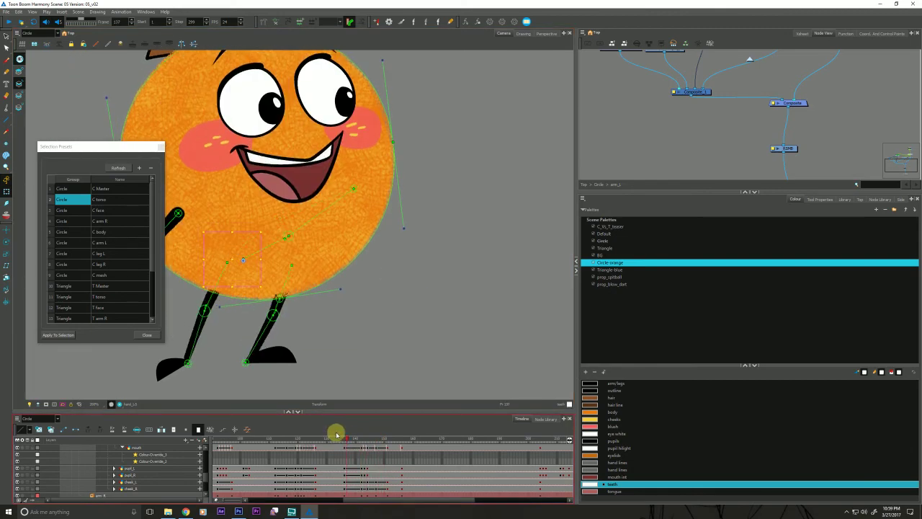
{"action": "left_click", "coordinate": [341, 438]}
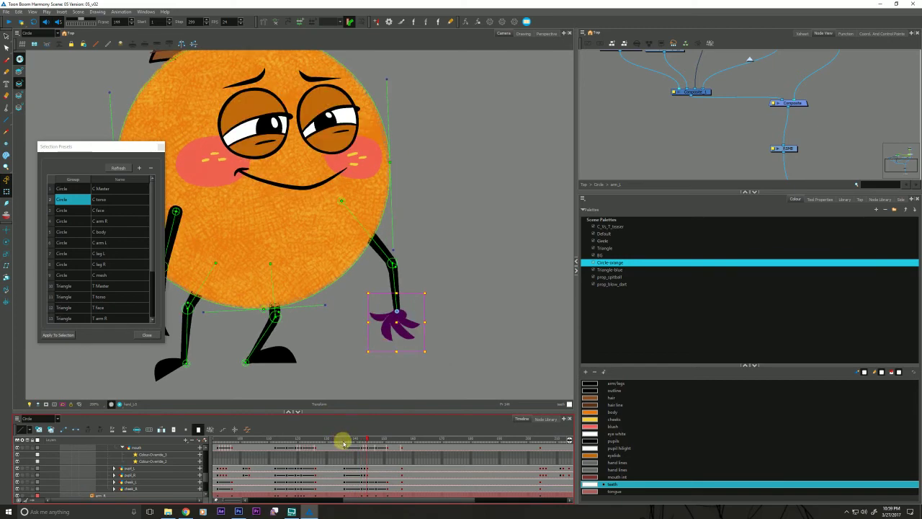
{"action": "left_click", "coordinate": [343, 440]}
- Play back the smile-to-laugh transition with the whole character in view
{"action": "scroll", "coordinate": [247, 322], "scroll_direction": "down", "scroll_amount": 5}
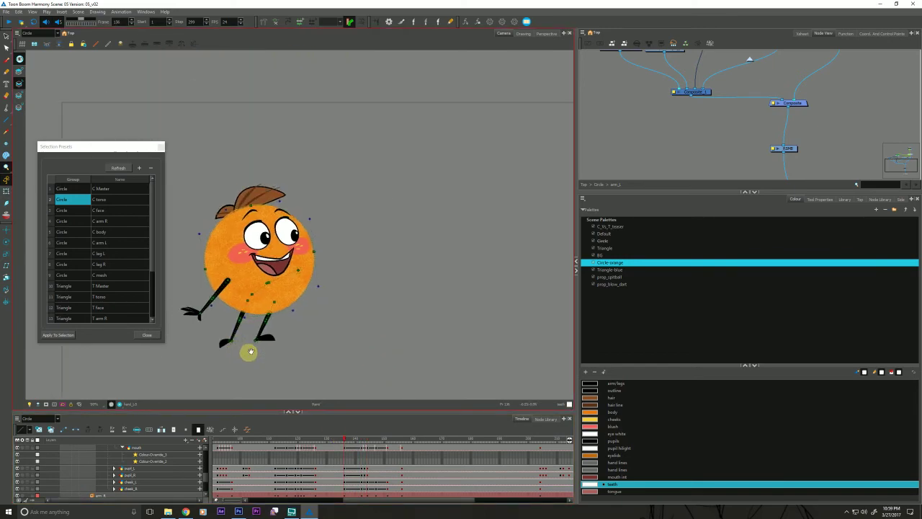
{"action": "key", "text": "shift+Return"}
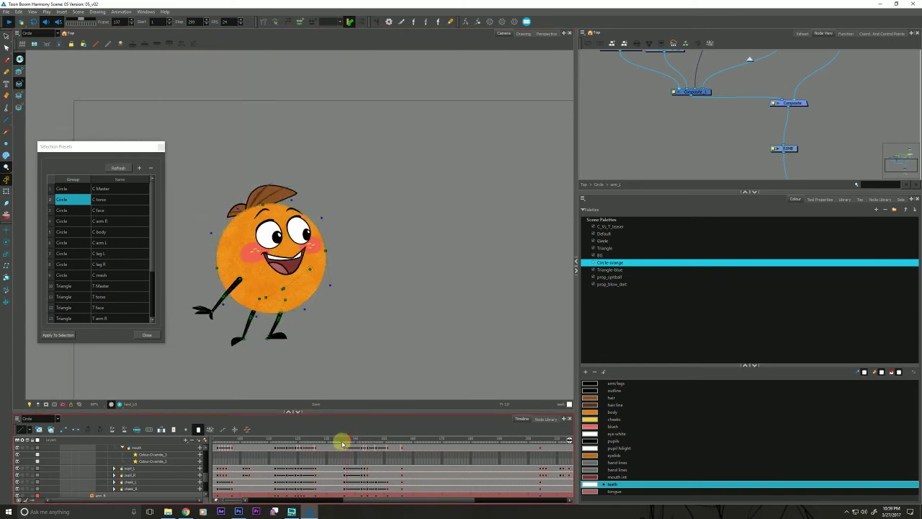
{"action": "left_click", "coordinate": [348, 443]}
{"action": "key", "text": "shift+Return"}
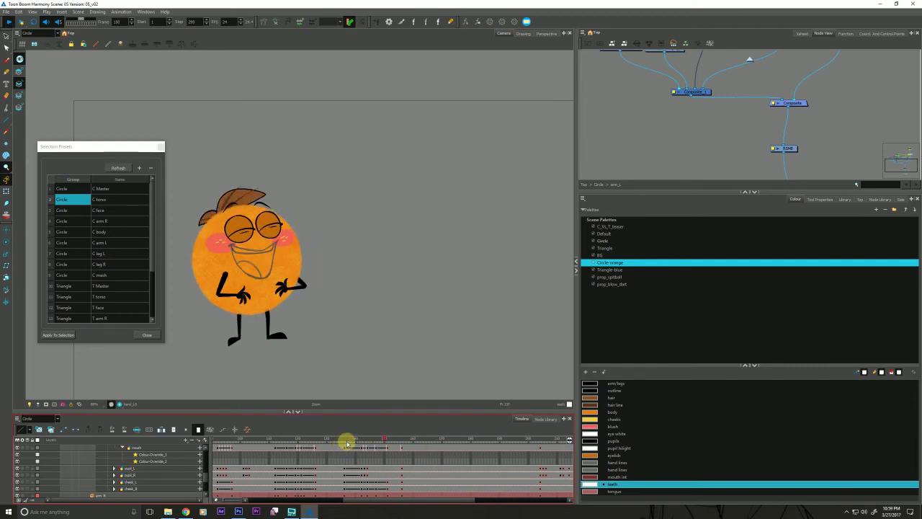
{"action": "key", "text": "shift+Return"}
- Compare the laughing poses on the frames around 150 and 151
{"action": "key", "text": "comma"}
{"action": "key", "text": "comma"}
{"action": "key", "text": "comma"}
{"action": "key", "text": "comma"}
{"action": "key", "text": "comma"}
{"action": "key", "text": "comma"}
{"action": "key", "text": "comma"}
{"action": "key", "text": "comma"}
{"action": "key", "text": "comma"}
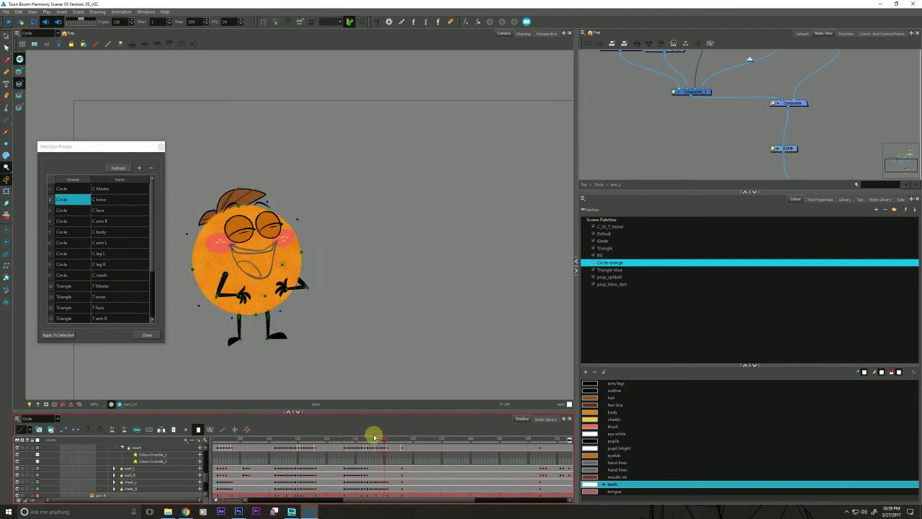
{"action": "key", "text": "comma"}
{"action": "key", "text": "period"}
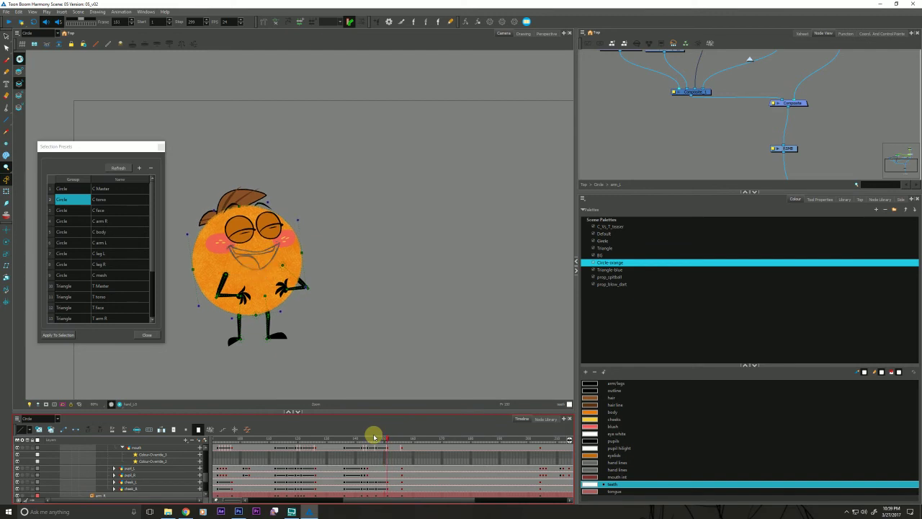
{"action": "key", "text": "comma"}
{"action": "key", "text": "comma"}
{"action": "key", "text": "comma"}
{"action": "key", "text": "comma"}
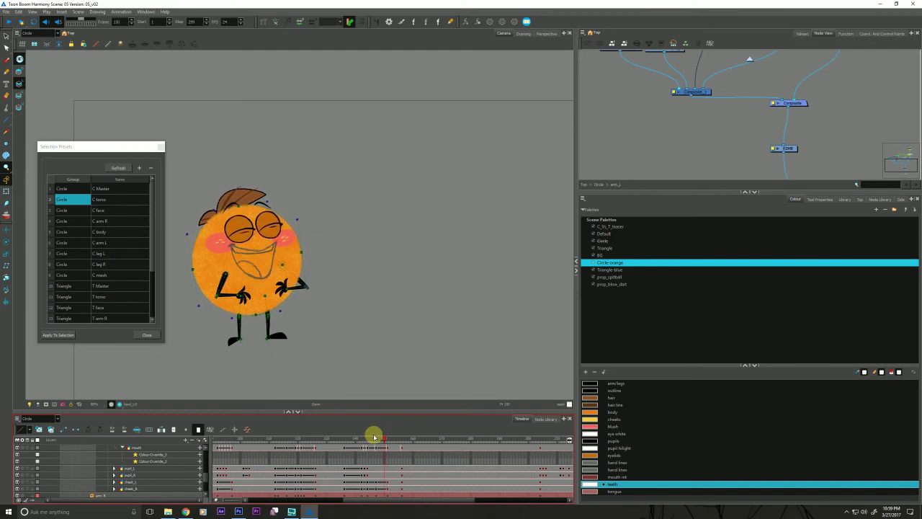
- Examine the laugh's mouth drawings frame by frame from frame 150 onward and return to frame 151
{"action": "key", "text": "period"}
{"action": "key", "text": "period"}
{"action": "key", "text": "period"}
{"action": "key", "text": "comma"}
{"action": "key", "text": "period"}
{"action": "key", "text": "period"}
{"action": "key", "text": "period"}
{"action": "key", "text": "period"}
{"action": "key", "text": "period"}
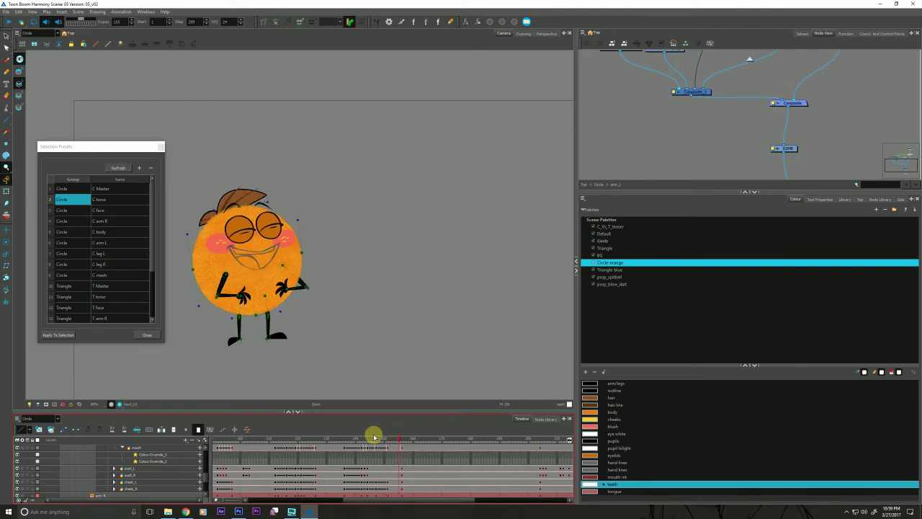
{"action": "left_click", "coordinate": [387, 438]}
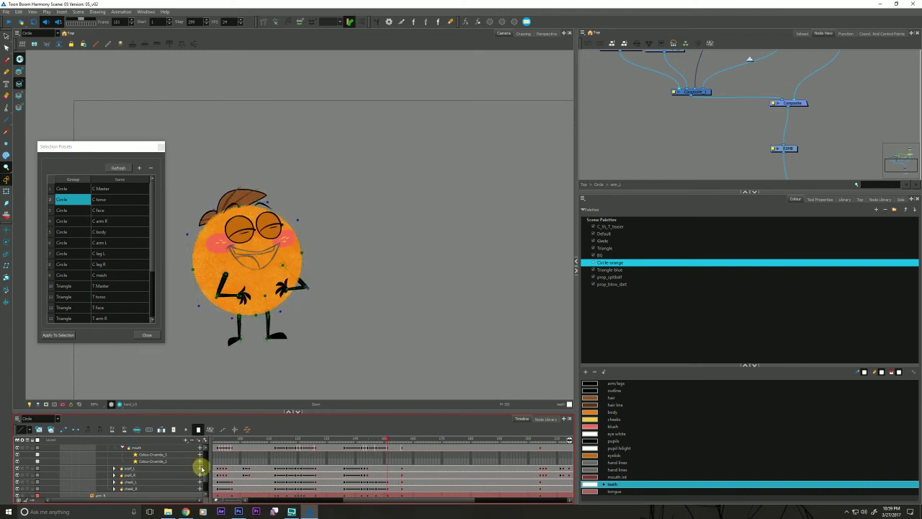
- Open the rough laughing mouth drawing of frame 147 in the Drawing view
{"action": "left_click", "coordinate": [375, 448]}
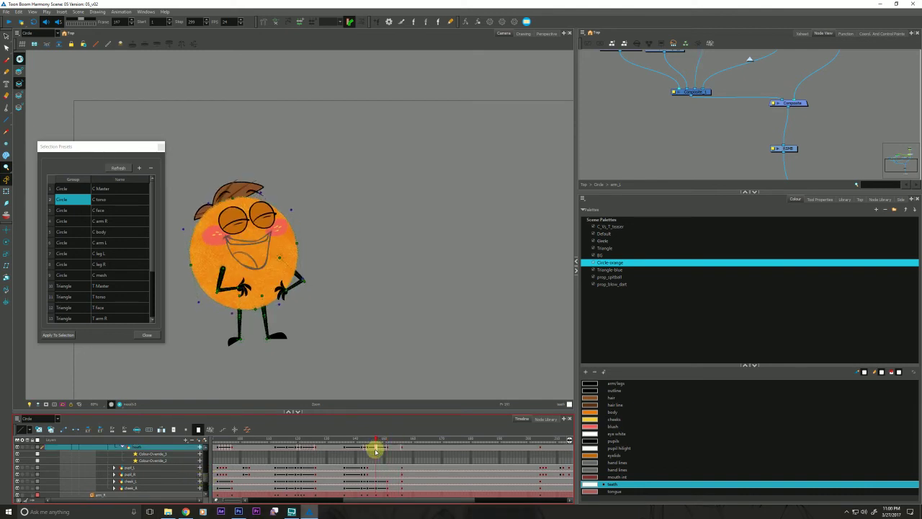
{"action": "left_click", "coordinate": [7, 192]}
{"action": "left_click", "coordinate": [244, 245]}
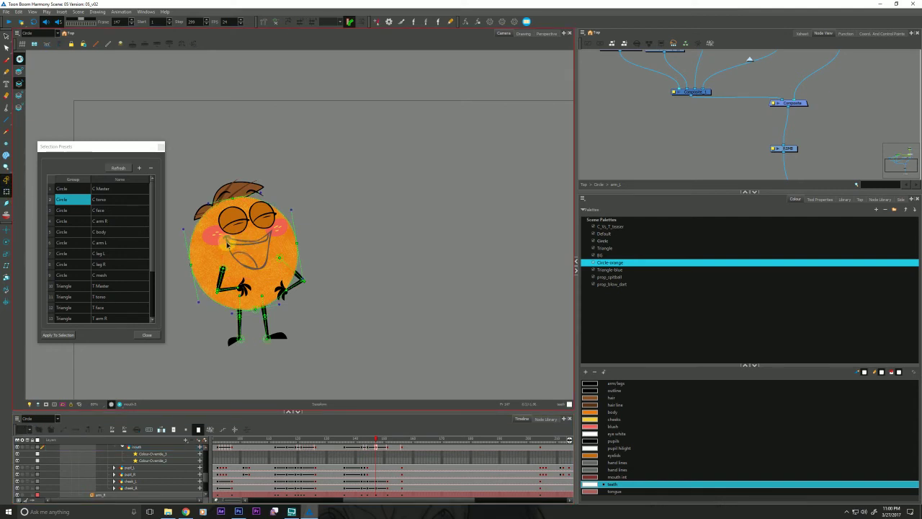
{"action": "left_click", "coordinate": [245, 234]}
{"action": "left_click", "coordinate": [522, 33]}
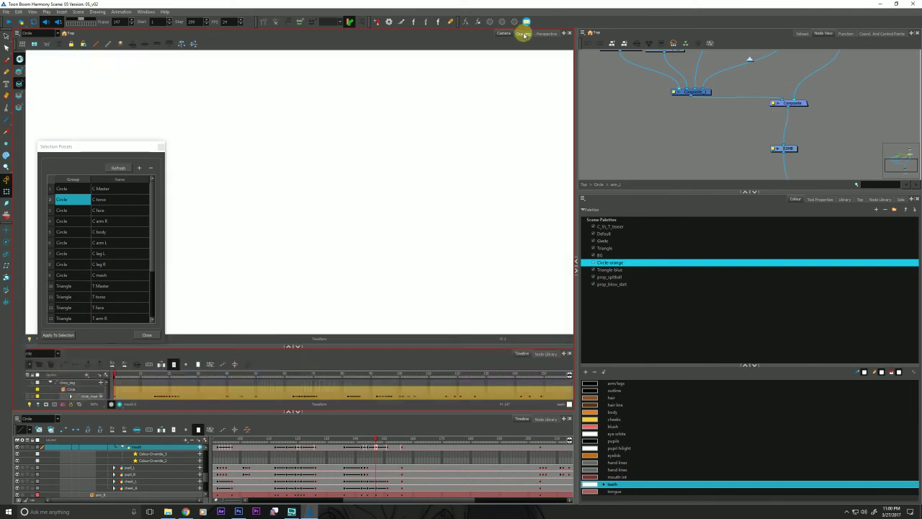
{"action": "left_click", "coordinate": [245, 323], "text": "alt"}
{"action": "left_click", "coordinate": [244, 323], "text": "alt"}
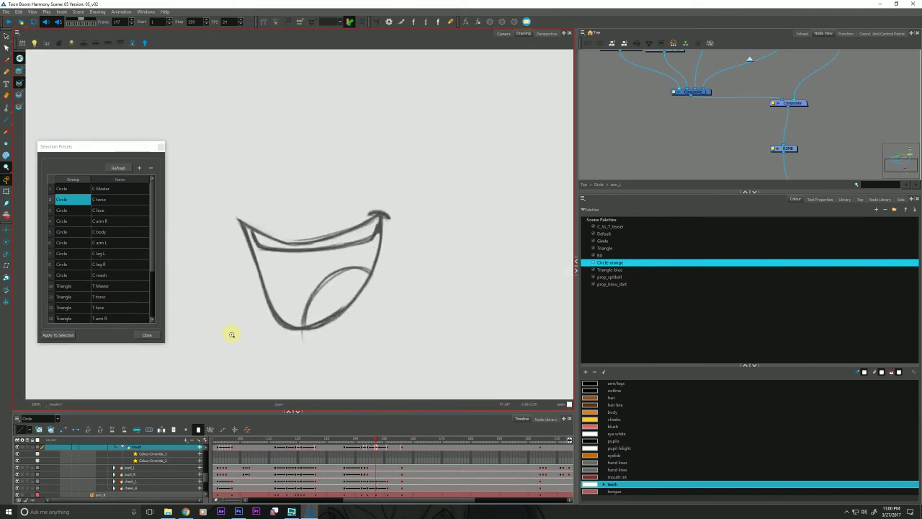
- Prepare the Pencil tool with the black outline colour and turn on onion skinning for the mouth drawing
{"action": "left_click_drag", "start_coordinate": [230, 336], "coordinate": [240, 330]}
{"action": "key", "text": "alt+slash"}
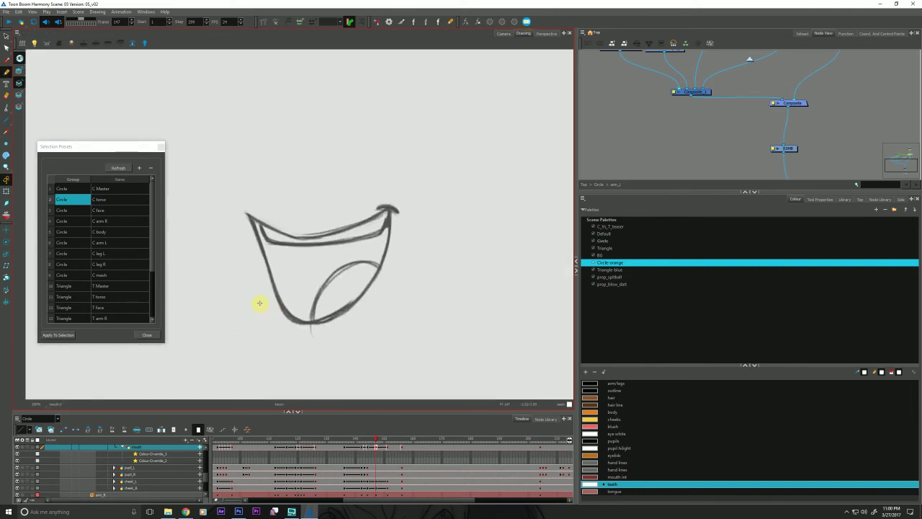
{"action": "left_click", "coordinate": [585, 389]}
{"action": "left_click_drag", "start_coordinate": [218, 316], "coordinate": [230, 307]}
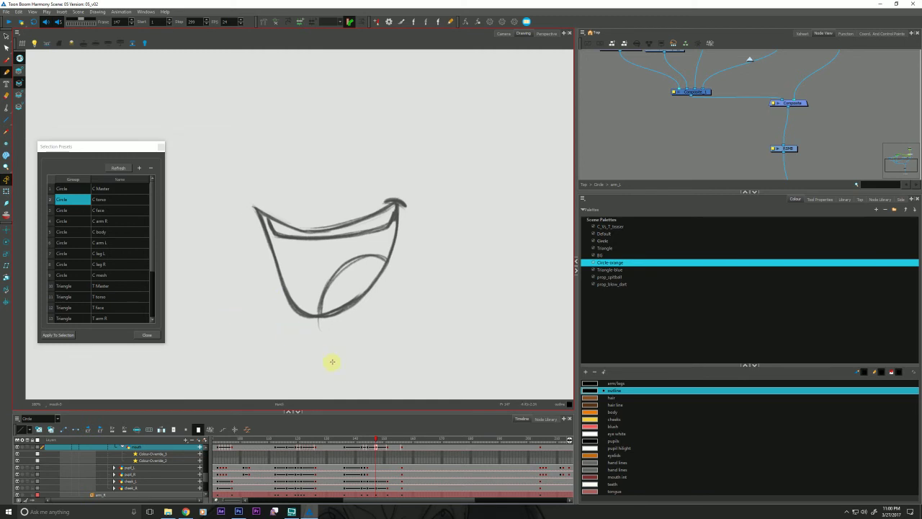
{"action": "left_click_drag", "start_coordinate": [317, 344], "coordinate": [218, 327]}
{"action": "key", "text": "ctrl+z"}
{"action": "left_click", "coordinate": [7, 214]}
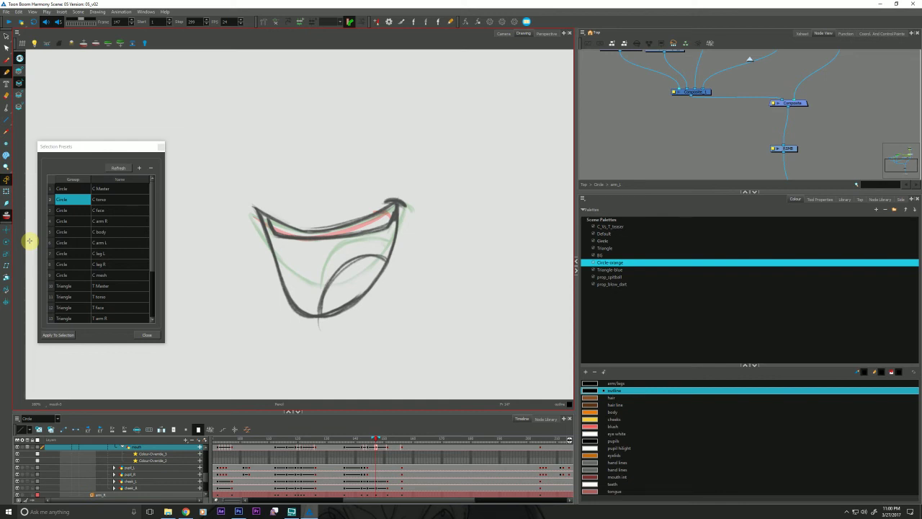
- Trace the mouth's corner mark and the curved upper lip line over the rough sketch, using neighbouring drawings as reference
{"action": "key", "text": "f"}
{"action": "key", "text": "g"}
{"action": "key", "text": "g"}
{"action": "key", "text": "f"}
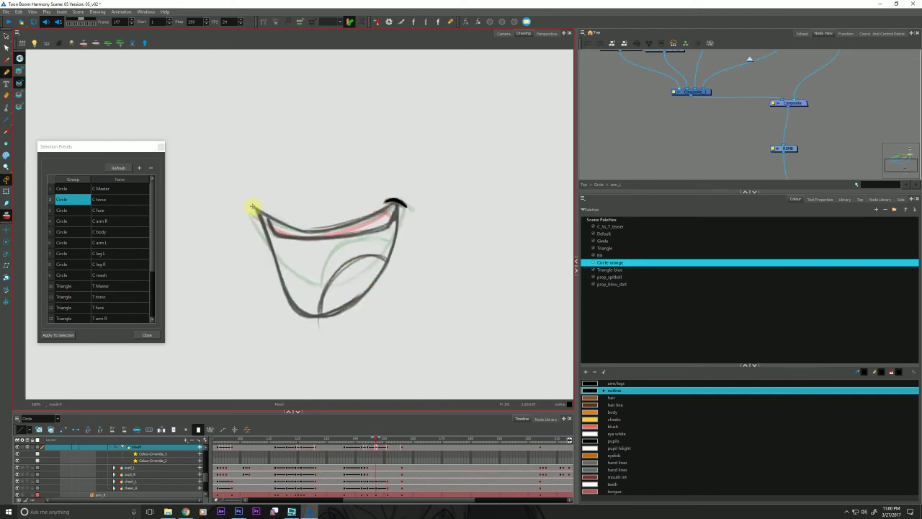
{"action": "mouse_move", "coordinate": [252, 208]}
{"action": "left_mouse_down"}
{"action": "mouse_move", "coordinate": [301, 231]}
{"action": "mouse_move", "coordinate": [394, 206]}
{"action": "left_mouse_up"}
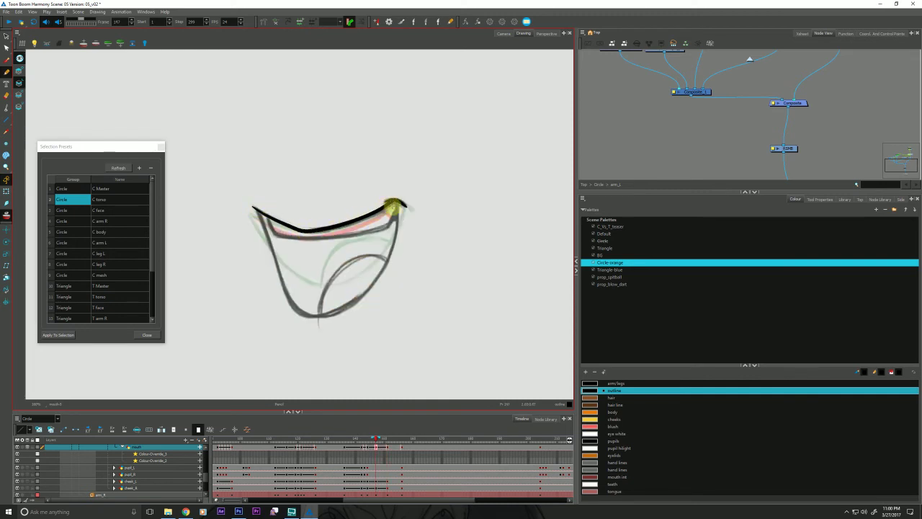
{"action": "key", "text": "ctrl+z"}
{"action": "mouse_move", "coordinate": [251, 205]}
{"action": "left_mouse_down"}
{"action": "mouse_move", "coordinate": [303, 231]}
{"action": "mouse_move", "coordinate": [401, 198]}
{"action": "left_mouse_up"}
{"action": "key", "text": "space"}
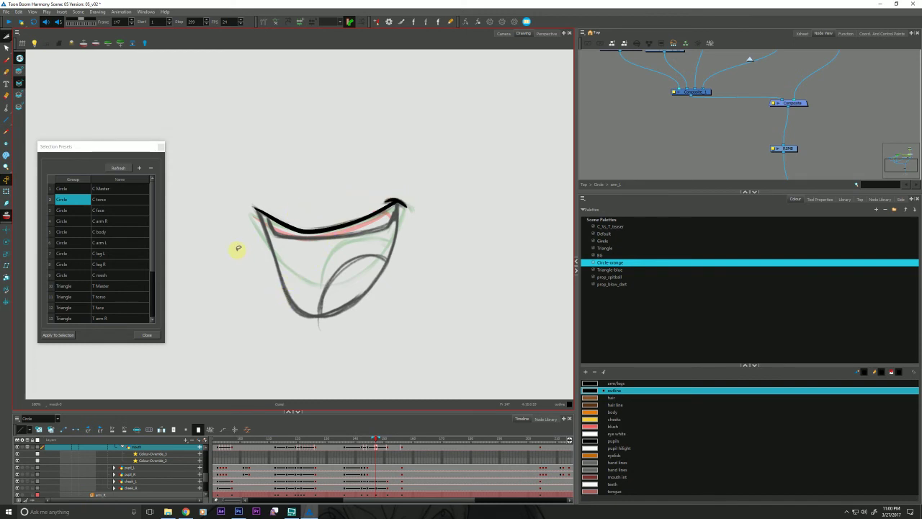
- Trace the sides and bottom of the open mouth in the outline colour and hide the rough sketch
{"action": "key", "text": "alt+slash"}
{"action": "key", "text": "f"}
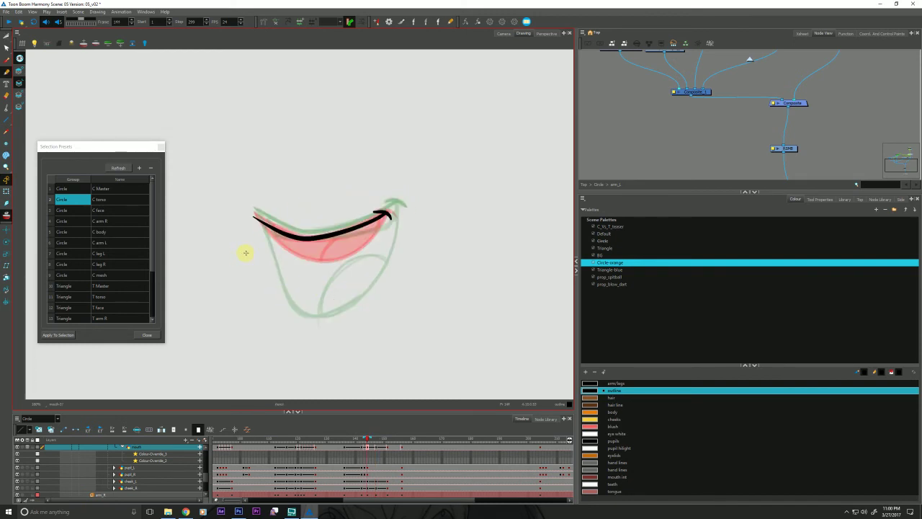
{"action": "key", "text": "g"}
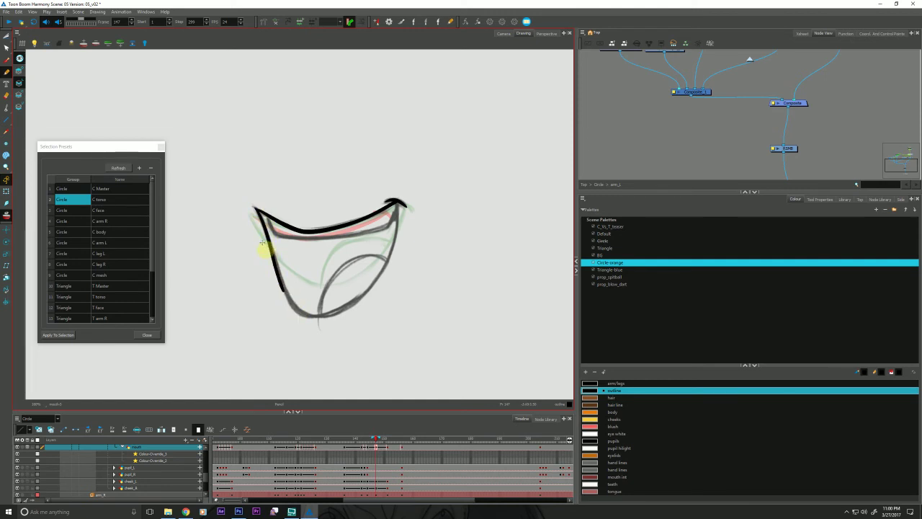
{"action": "mouse_move", "coordinate": [255, 209]}
{"action": "left_mouse_down"}
{"action": "mouse_move", "coordinate": [291, 302]}
{"action": "mouse_move", "coordinate": [316, 315]}
{"action": "mouse_move", "coordinate": [374, 282]}
{"action": "mouse_move", "coordinate": [395, 188]}
{"action": "left_mouse_up"}
{"action": "key", "text": "alt+t"}
{"action": "left_click", "coordinate": [20, 59]}
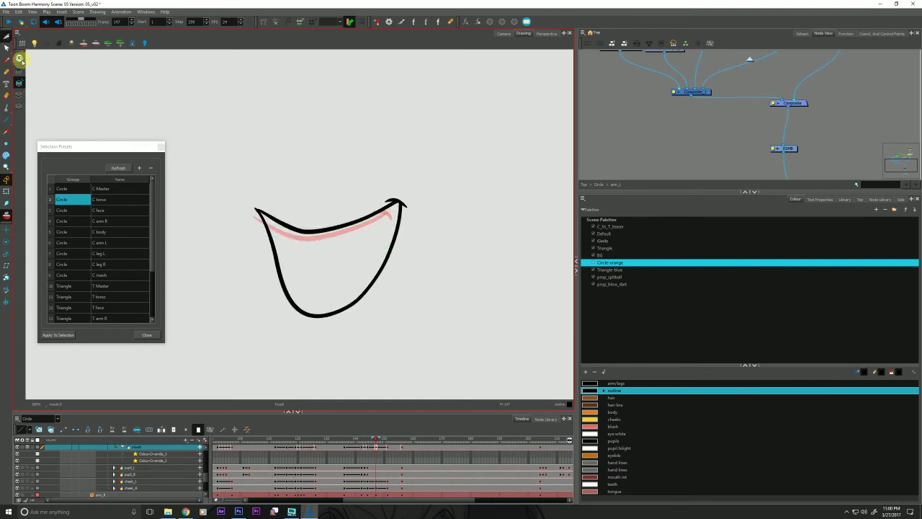
- Check the contour points of the lower mouth line and the selected strokes of the whole outline
{"action": "key", "text": "alt+q"}
{"action": "left_click", "coordinate": [325, 315]}
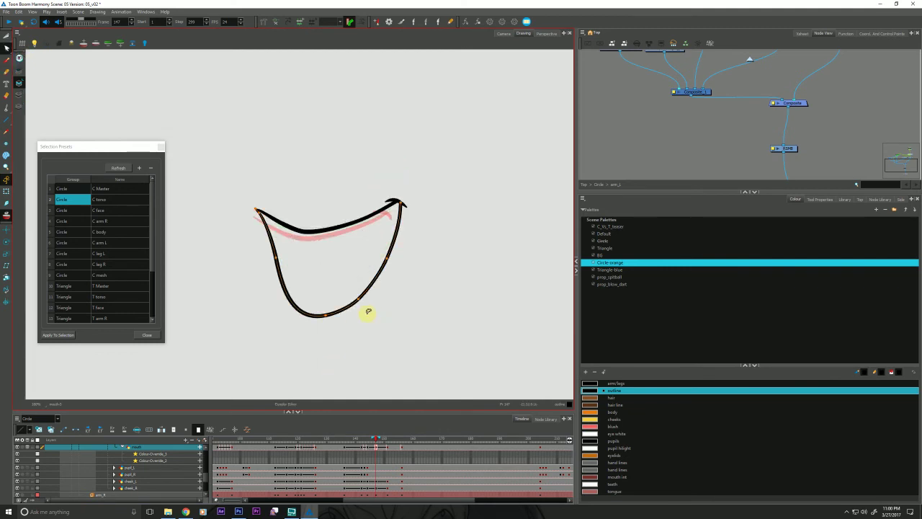
{"action": "left_click", "coordinate": [336, 344]}
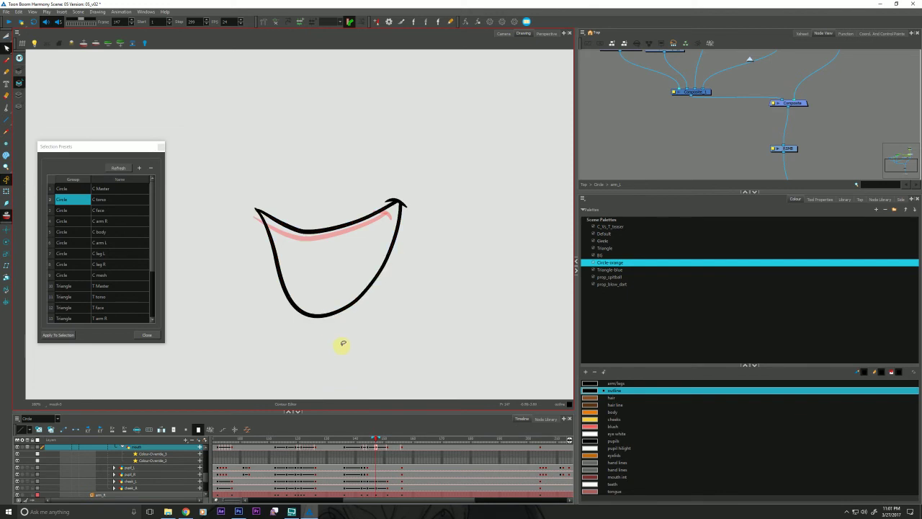
{"action": "left_click_drag", "start_coordinate": [346, 341], "coordinate": [348, 341]}
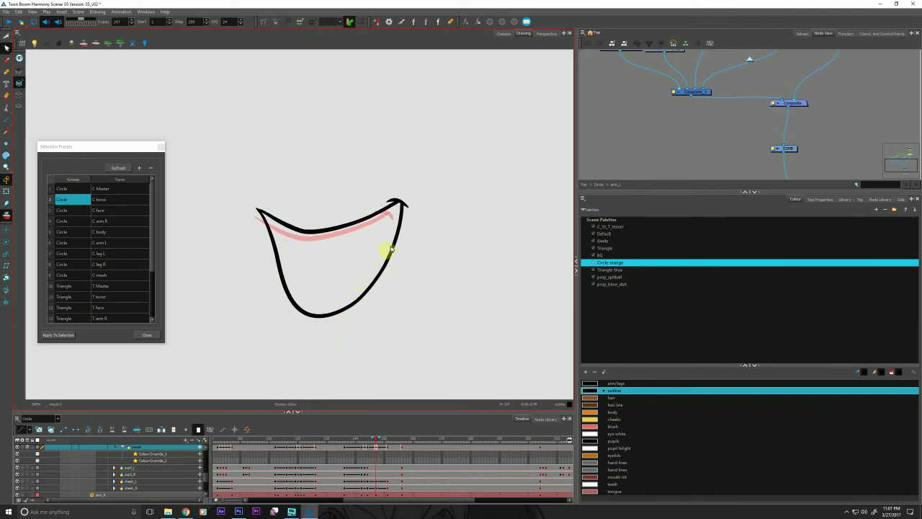
{"action": "left_click", "coordinate": [400, 210]}
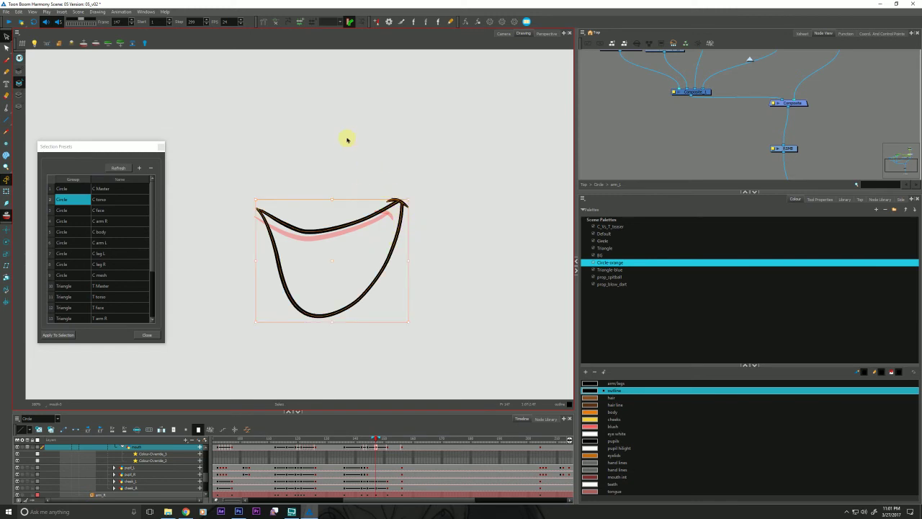
{"action": "left_click", "coordinate": [323, 165]}
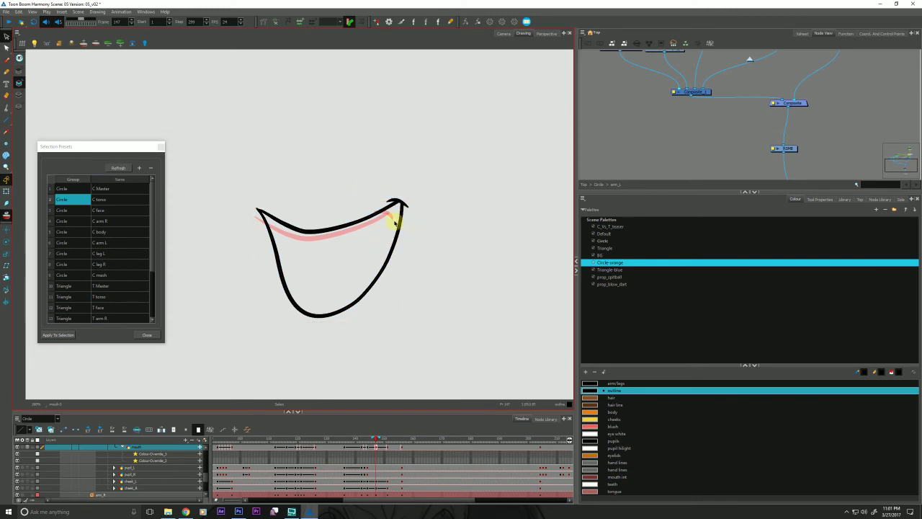
- Show the drawing tool's properties and try to shift the selected mouth outline sideways
{"action": "left_click", "coordinate": [813, 200]}
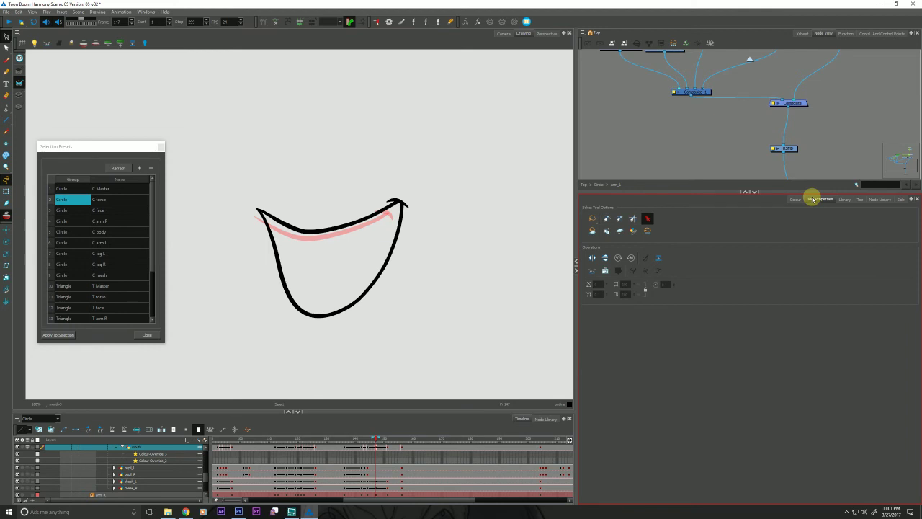
{"action": "key", "text": "alt+slash"}
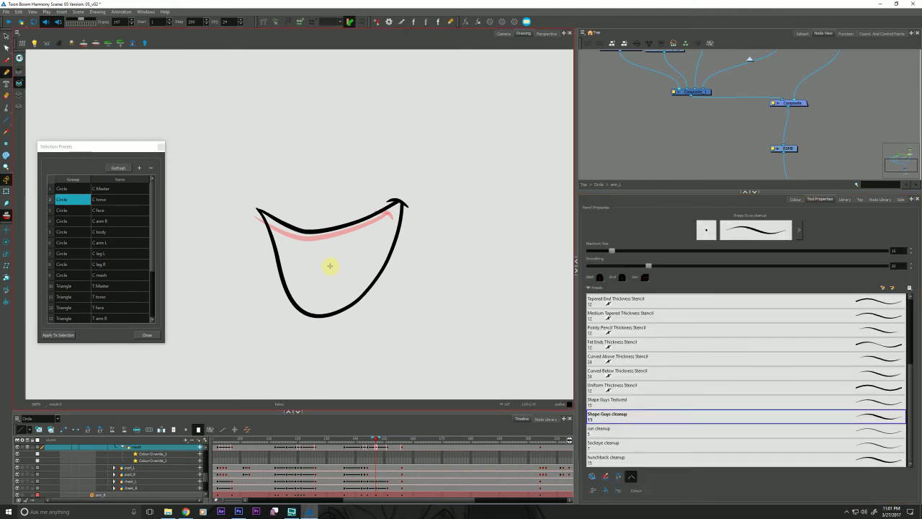
{"action": "key", "text": "alt+s"}
{"action": "left_click", "coordinate": [366, 294]}
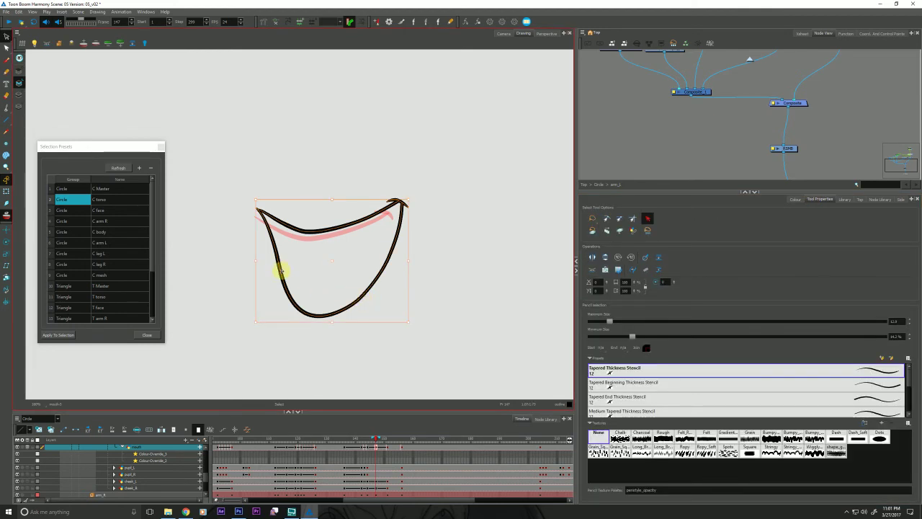
{"action": "left_click_drag", "start_coordinate": [280, 269], "coordinate": [227, 278]}
{"action": "key", "text": "ctrl+z"}
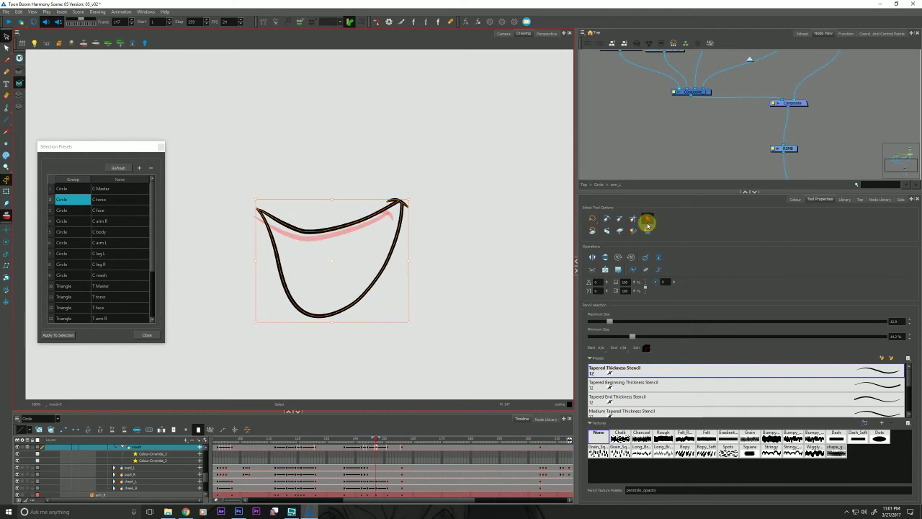
- Limit selection to single strokes and narrow the lower mouth line slightly at its right end under the corner mark
{"action": "left_click", "coordinate": [488, 261]}
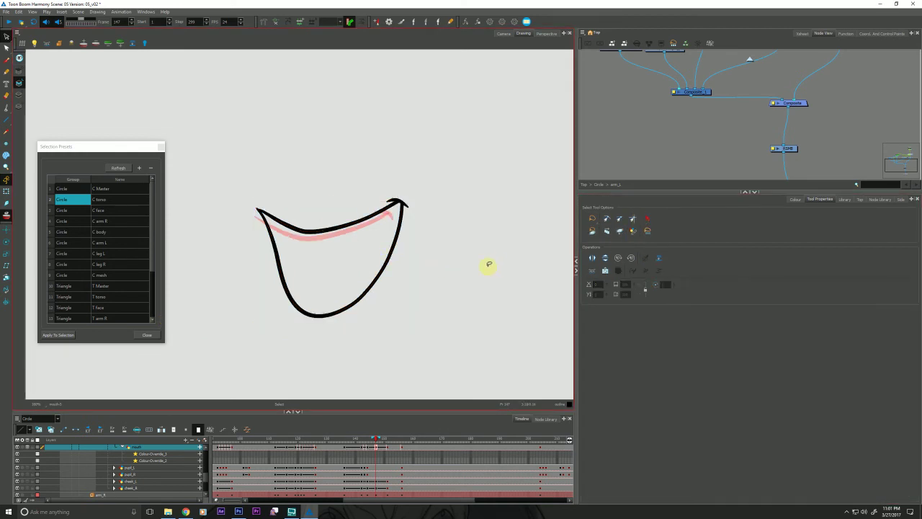
{"action": "left_click", "coordinate": [393, 241]}
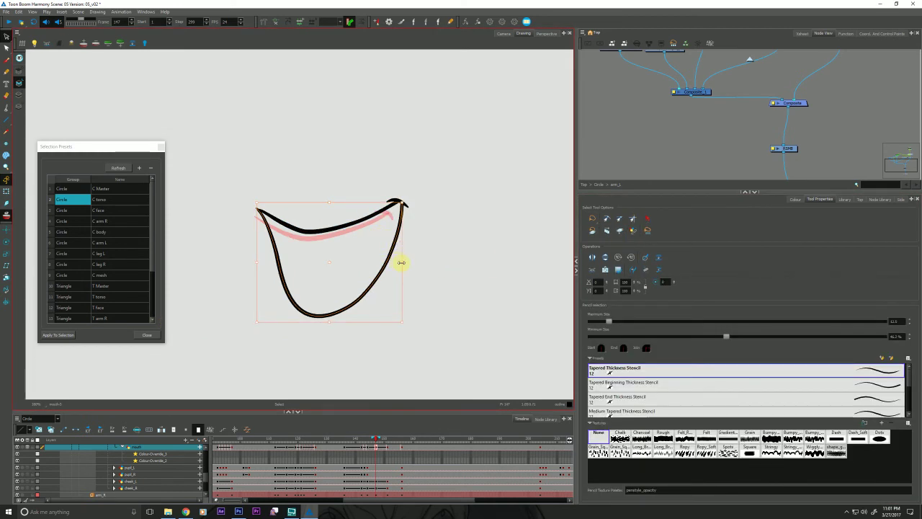
{"action": "left_click_drag", "start_coordinate": [401, 263], "coordinate": [398, 267]}
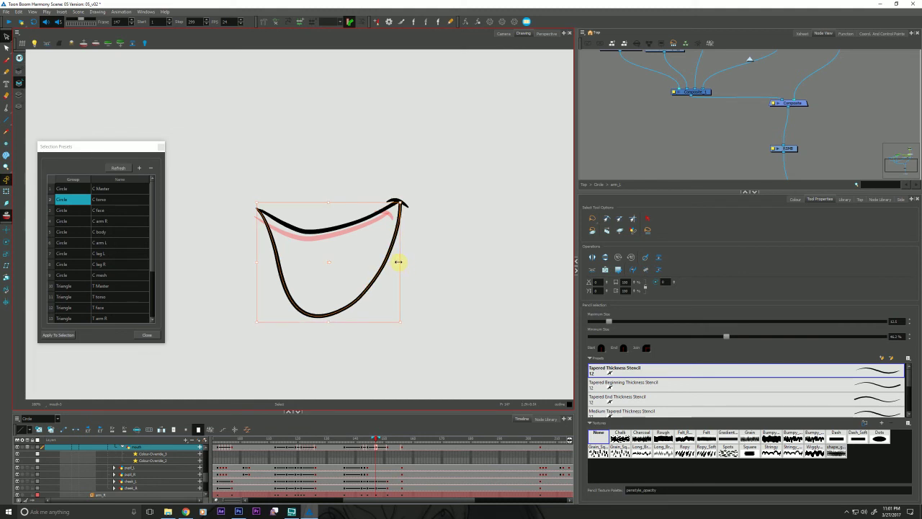
{"action": "left_click", "coordinate": [408, 271]}
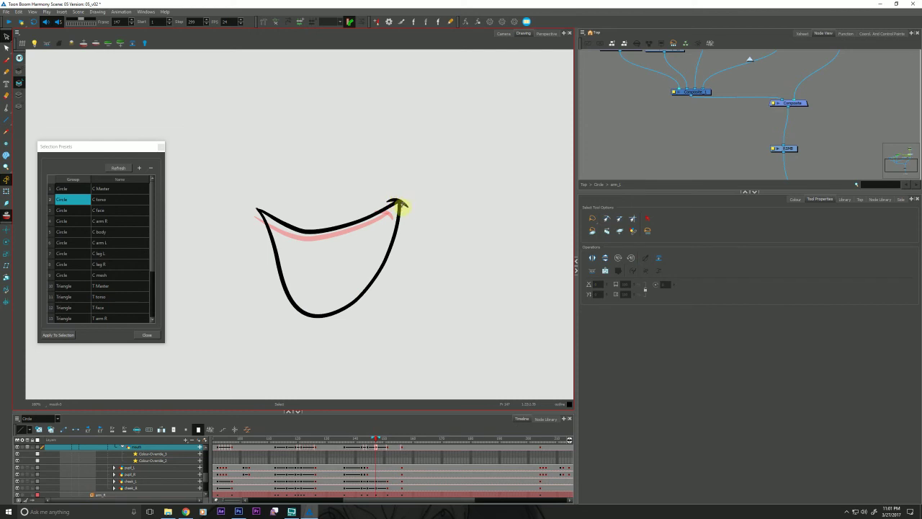
- Examine the contour and pencil thickness points where the upper lip and lower mouth line meet at the left corner
{"action": "key", "text": "alt+z"}
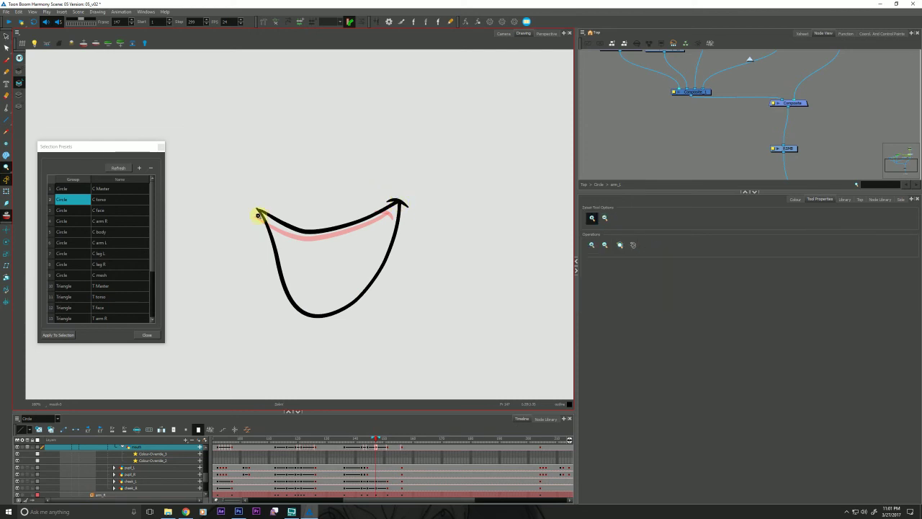
{"action": "left_click", "coordinate": [258, 216]}
{"action": "left_click", "coordinate": [257, 216]}
{"action": "left_click_drag", "start_coordinate": [260, 230], "coordinate": [255, 253]}
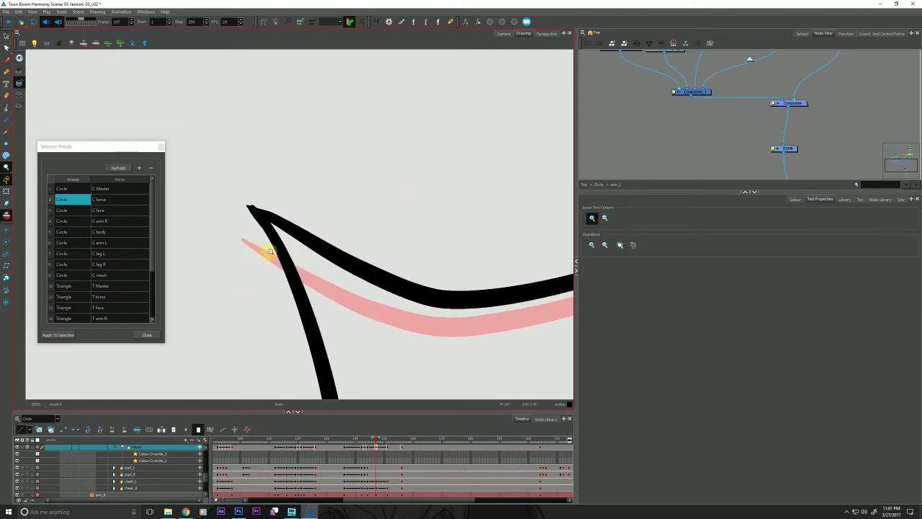
{"action": "key", "text": "alt+q"}
{"action": "left_click", "coordinate": [254, 211]}
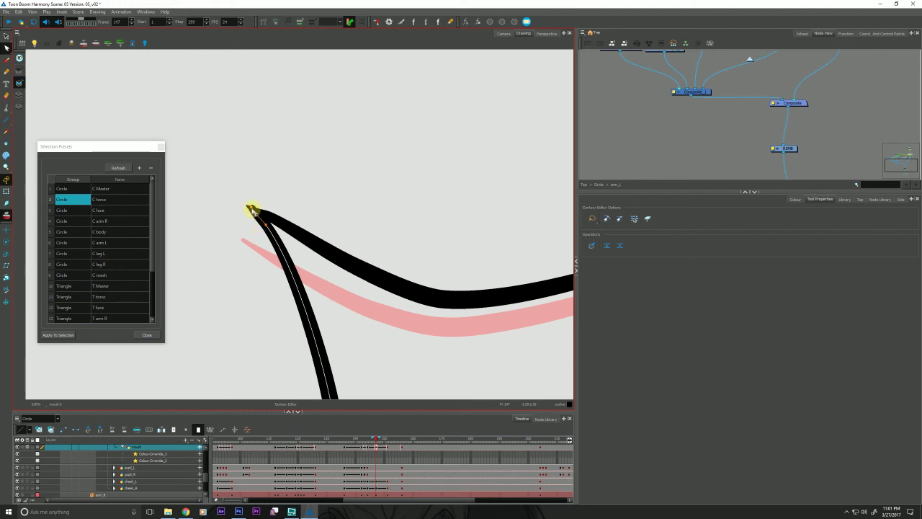
{"action": "left_click", "coordinate": [256, 216]}
{"action": "left_click", "coordinate": [238, 183]}
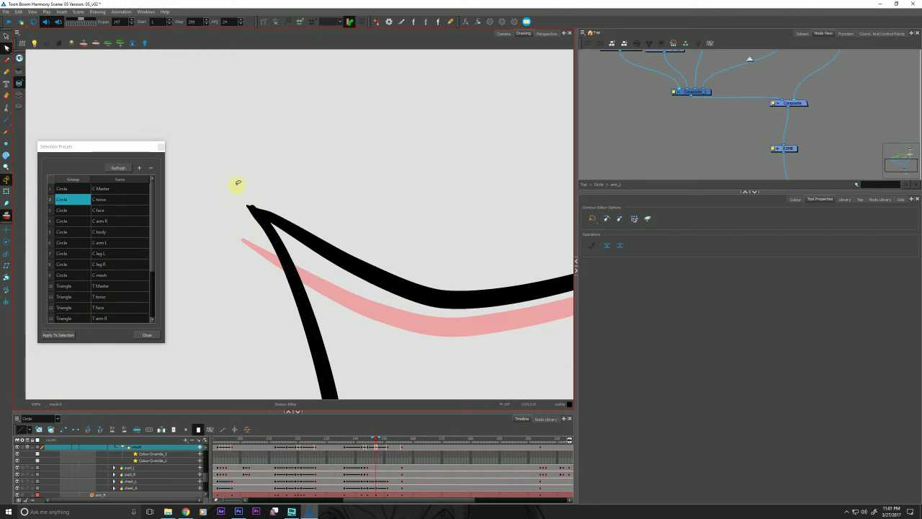
{"action": "key", "text": "alt+shift+q"}
{"action": "left_click", "coordinate": [253, 208]}
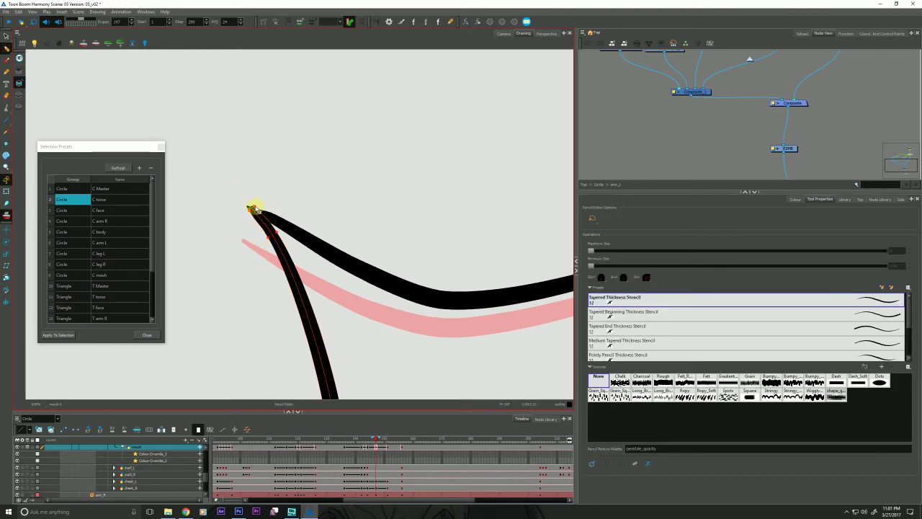
{"action": "mouse_move", "coordinate": [249, 218]}
{"action": "left_mouse_down"}
{"action": "mouse_move", "coordinate": [261, 249]}
{"action": "mouse_move", "coordinate": [263, 212]}
{"action": "mouse_move", "coordinate": [248, 208]}
{"action": "left_mouse_up"}
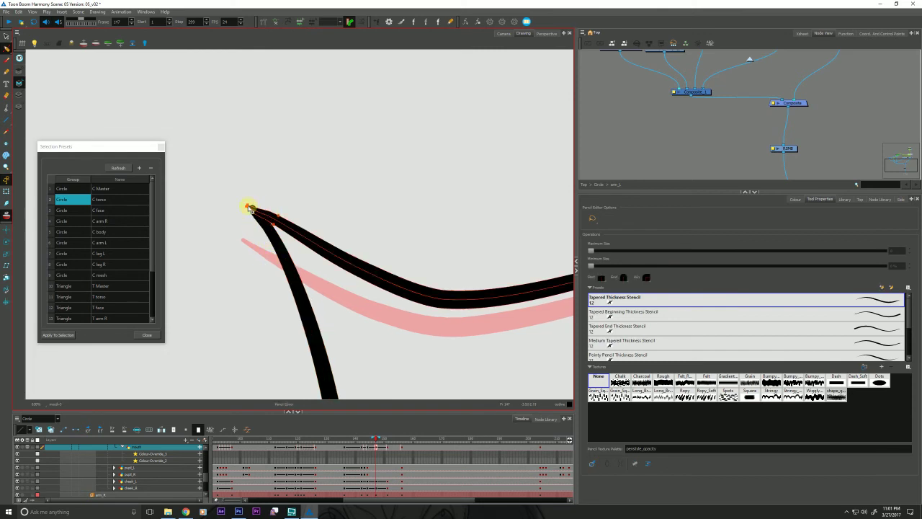
{"action": "left_click", "coordinate": [247, 207]}
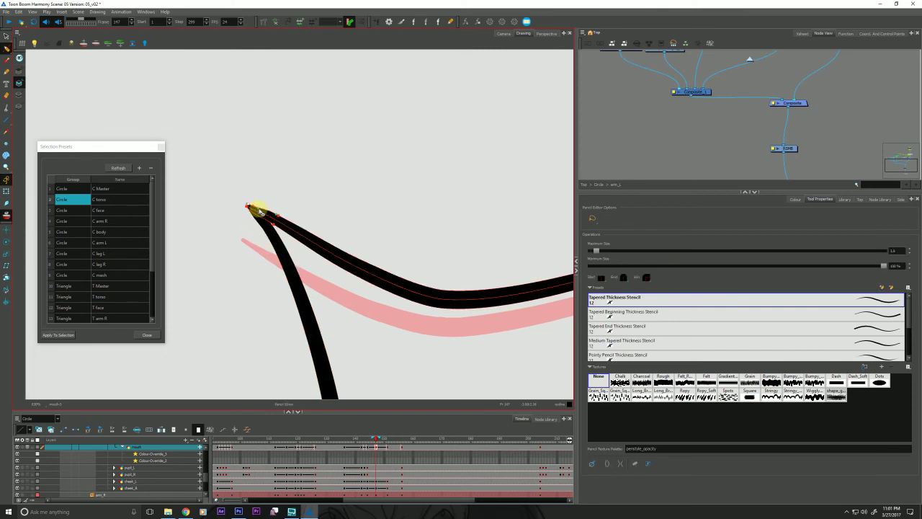
{"action": "left_click", "coordinate": [240, 203]}
- Turn on onion skinning and trace the lower edge of the teeth from the left corner to the right corner with the Pencil tool
{"action": "left_click_drag", "start_coordinate": [335, 299], "coordinate": [152, 252]}
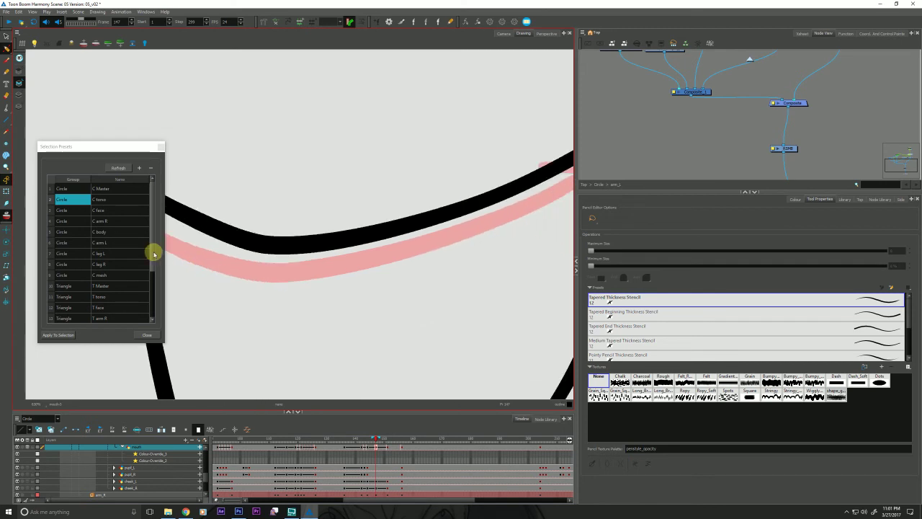
{"action": "mouse_move", "coordinate": [403, 320]}
{"action": "left_mouse_down"}
{"action": "mouse_move", "coordinate": [174, 369]}
{"action": "mouse_move", "coordinate": [269, 339]}
{"action": "mouse_move", "coordinate": [470, 90]}
{"action": "left_mouse_up"}
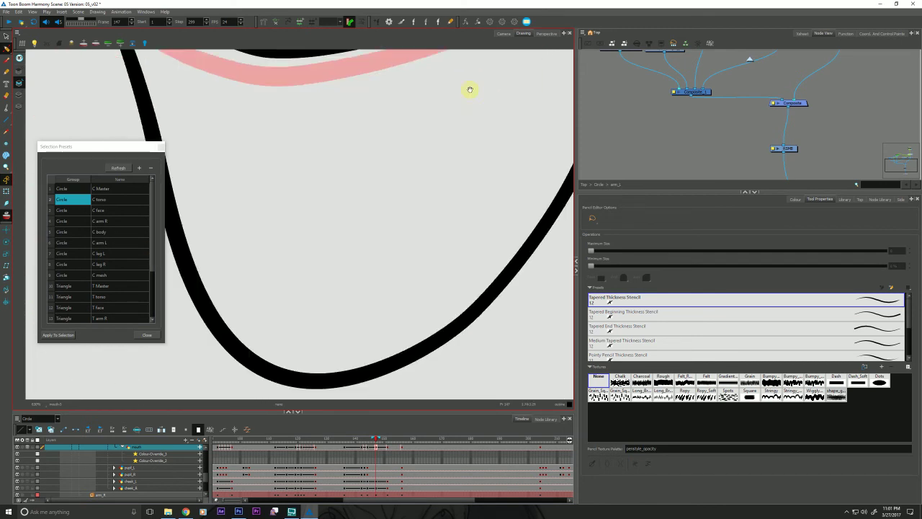
{"action": "key", "text": "alt+z"}
{"action": "left_click", "coordinate": [232, 326], "text": "alt"}
{"action": "left_click", "coordinate": [233, 328], "text": "alt"}
{"action": "key", "text": "alt+slash"}
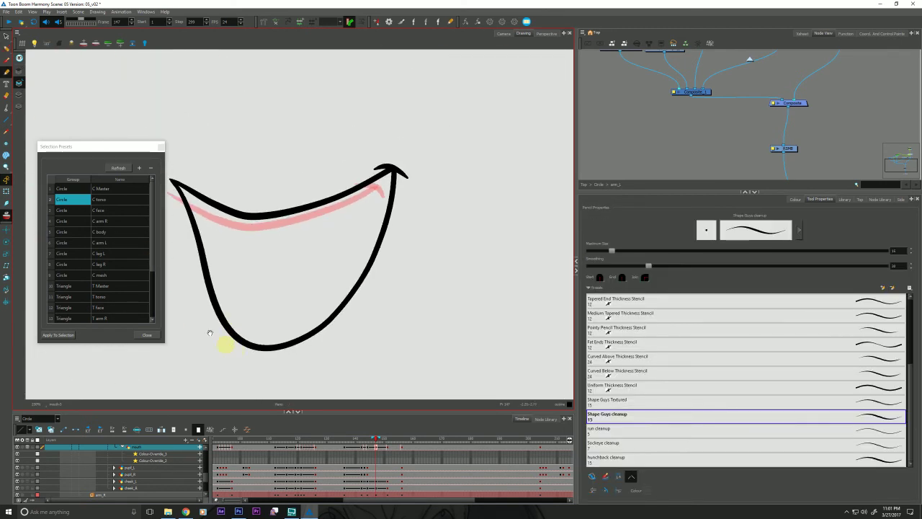
{"action": "left_click", "coordinate": [20, 58]}
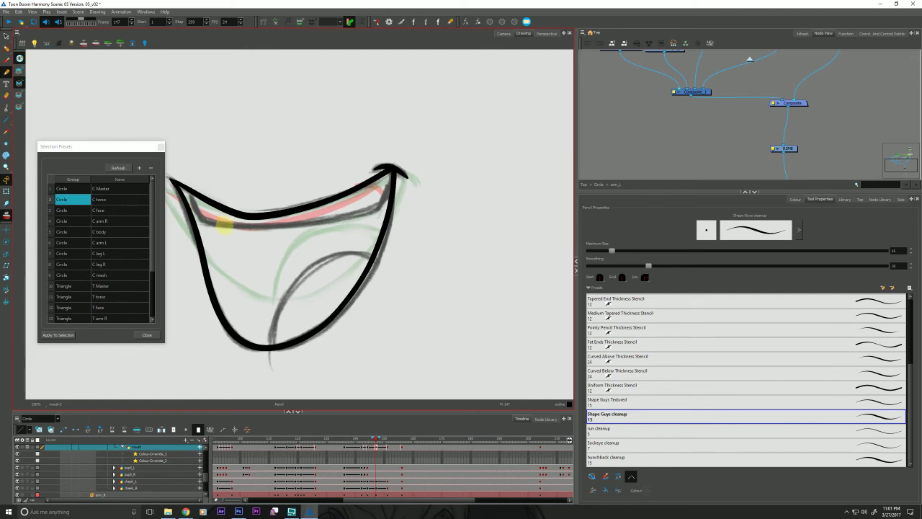
{"action": "mouse_move", "coordinate": [244, 318]}
{"action": "left_mouse_down"}
{"action": "mouse_move", "coordinate": [314, 312]}
{"action": "mouse_move", "coordinate": [331, 287]}
{"action": "left_mouse_up"}
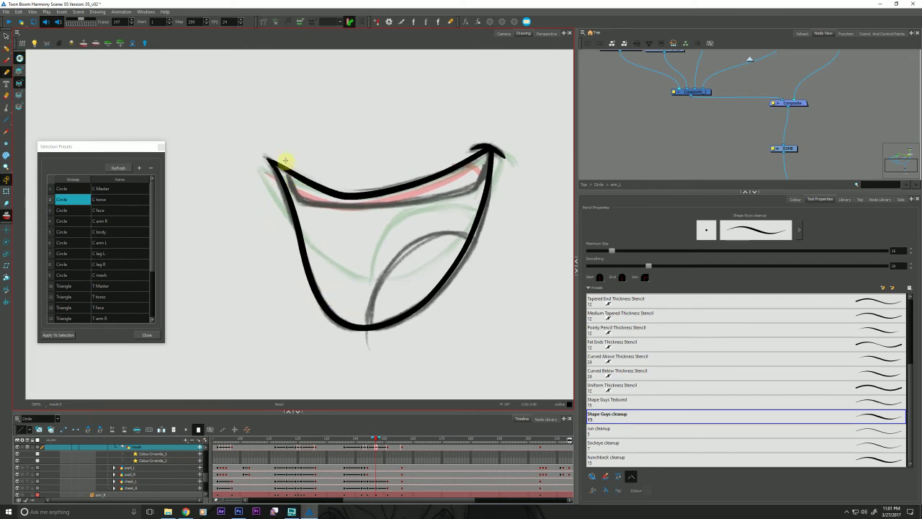
{"action": "mouse_move", "coordinate": [283, 151]}
{"action": "left_mouse_down"}
{"action": "mouse_move", "coordinate": [303, 205]}
{"action": "mouse_move", "coordinate": [379, 208]}
{"action": "mouse_move", "coordinate": [472, 189]}
{"action": "left_mouse_up"}
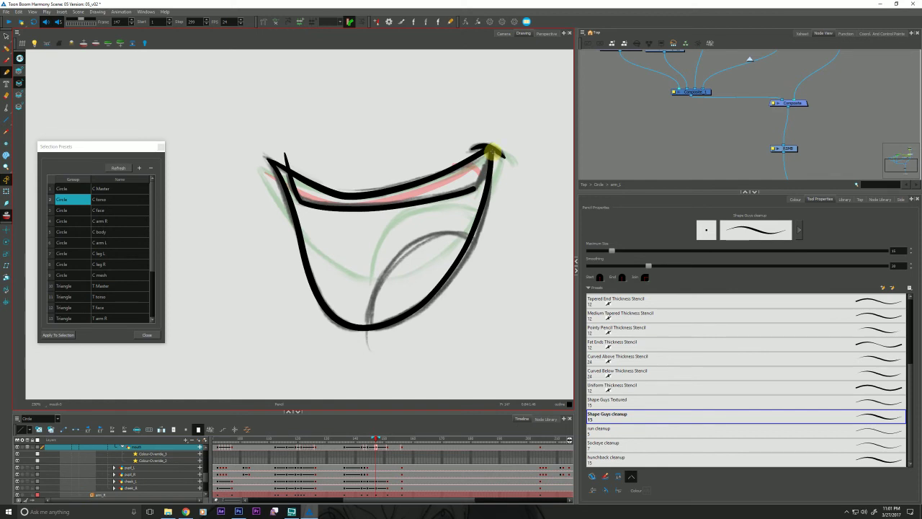
{"action": "left_click_drag", "start_coordinate": [474, 189], "coordinate": [494, 153]}
- Trim the end of the teeth line that overshoots the upper lip at the left corner with the Cutter tool
{"action": "key", "text": "alt+t"}
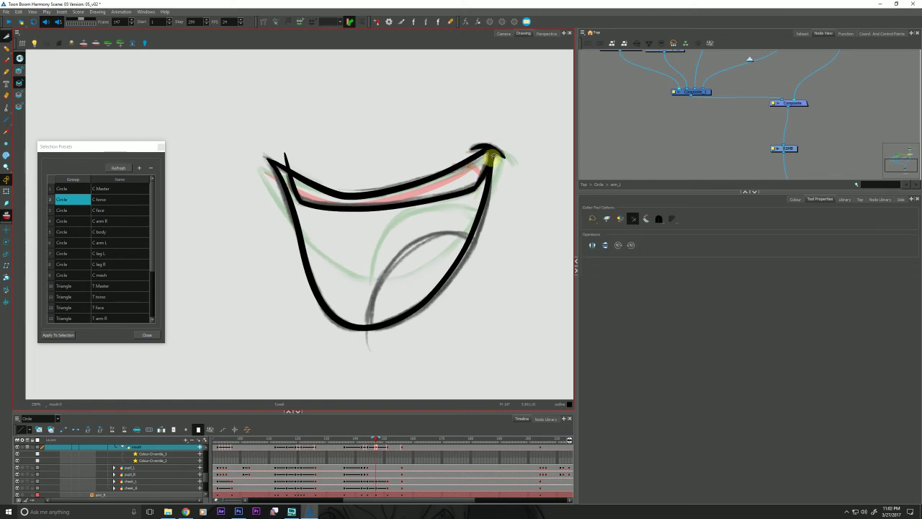
{"action": "left_click_drag", "start_coordinate": [290, 156], "coordinate": [287, 169]}
{"action": "left_click_drag", "start_coordinate": [281, 242], "coordinate": [281, 246]}
- Trace the tongue's curved edge from the mouth's bottom to its right side and trim the overshooting ends
{"action": "key", "text": "alt+/"}
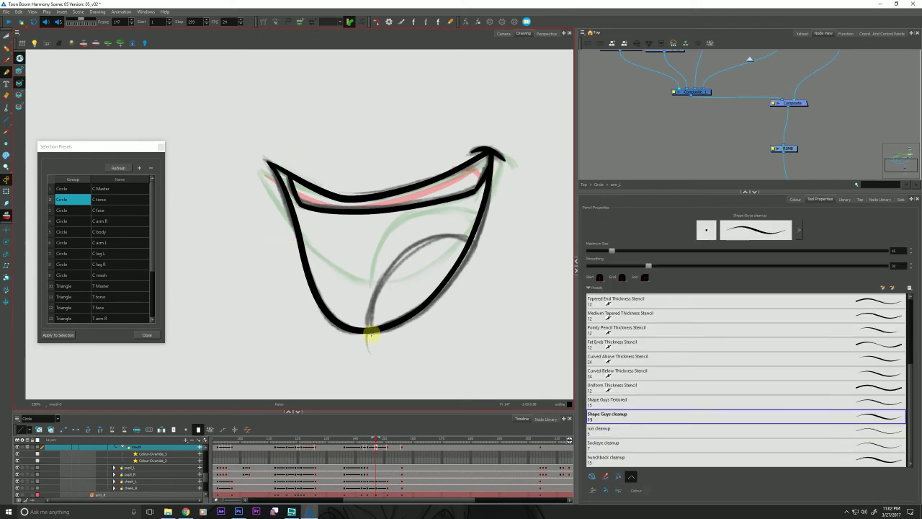
{"action": "mouse_move", "coordinate": [370, 336]}
{"action": "left_mouse_down"}
{"action": "mouse_move", "coordinate": [380, 289]}
{"action": "mouse_move", "coordinate": [413, 250]}
{"action": "mouse_move", "coordinate": [469, 241]}
{"action": "mouse_move", "coordinate": [477, 262]}
{"action": "left_mouse_up"}
{"action": "key", "text": "alt+t"}
{"action": "left_click_drag", "start_coordinate": [367, 360], "coordinate": [364, 366]}
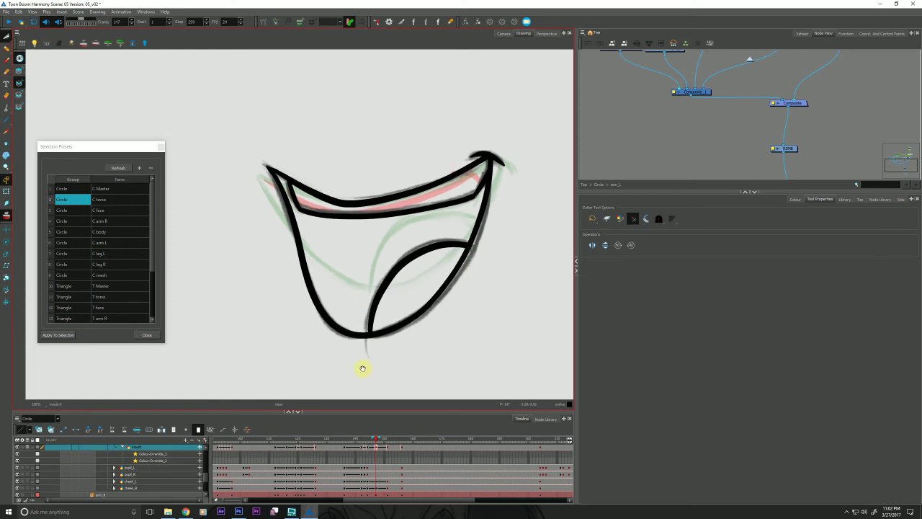
- Turn off onion skinning and check the outlined mouth on the character in the Camera view before returning to the drawing
{"action": "left_click", "coordinate": [22, 59]}
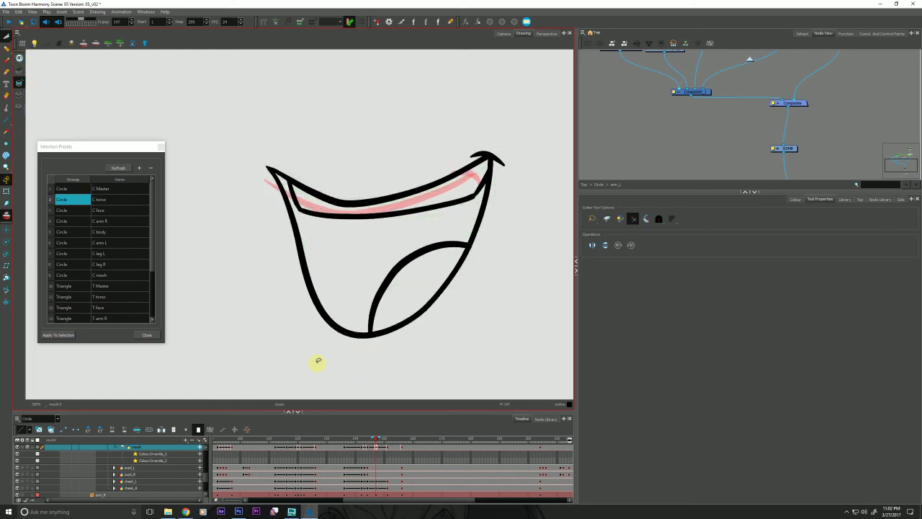
{"action": "left_click", "coordinate": [503, 36]}
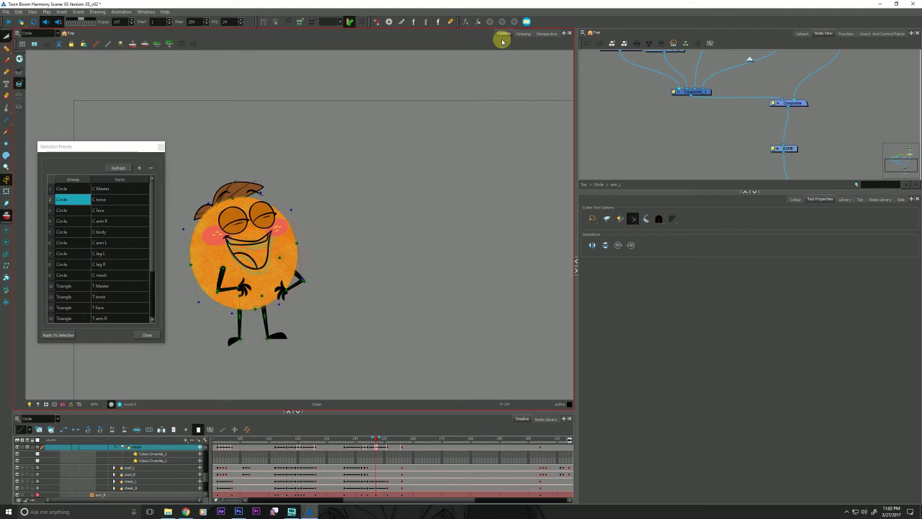
{"action": "left_click", "coordinate": [523, 34]}
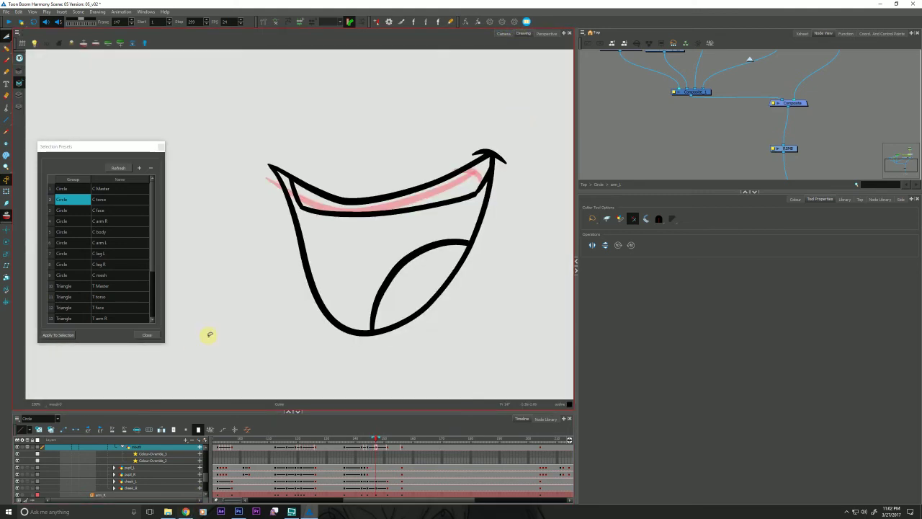
- Switch to the browser to look through the YouTube music playlist, and return to the mouth drawing in Harmony
{"action": "left_click", "coordinate": [185, 511]}
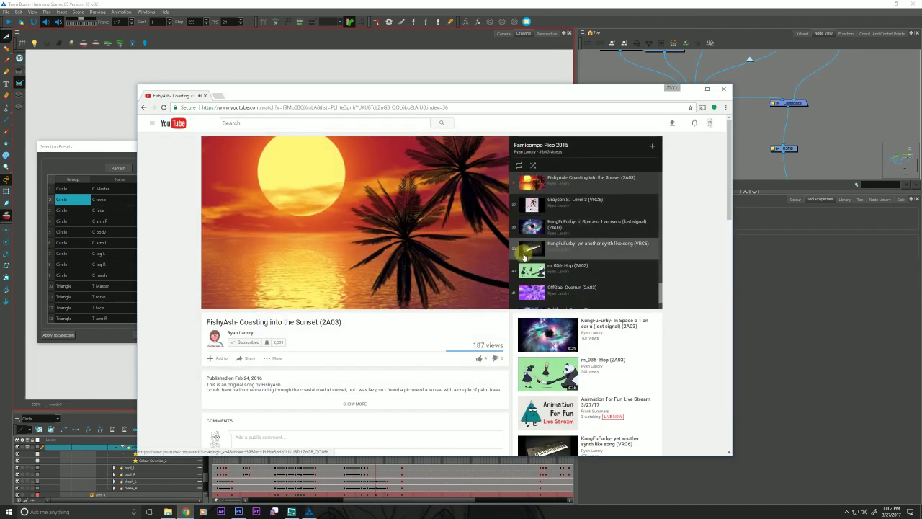
{"action": "scroll", "coordinate": [657, 297], "scroll_direction": "down", "scroll_amount": 1}
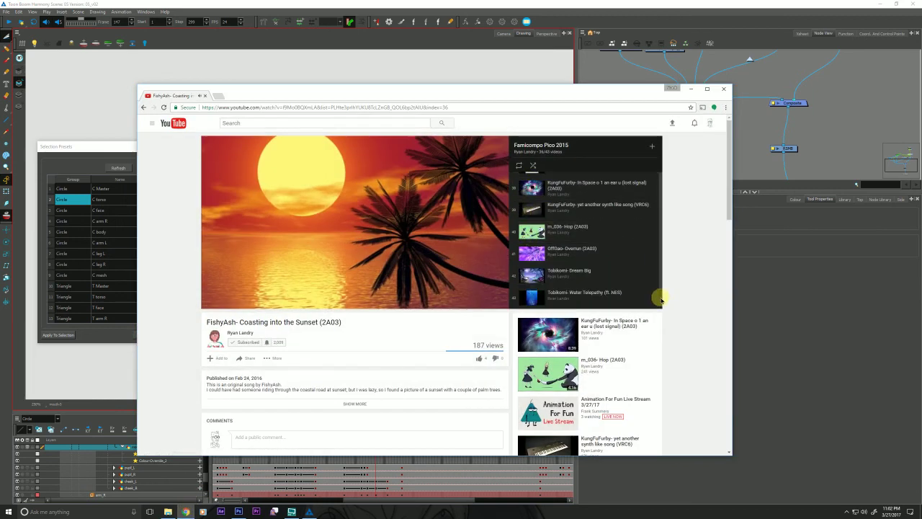
{"action": "scroll", "coordinate": [661, 303], "scroll_direction": "down", "scroll_amount": 1}
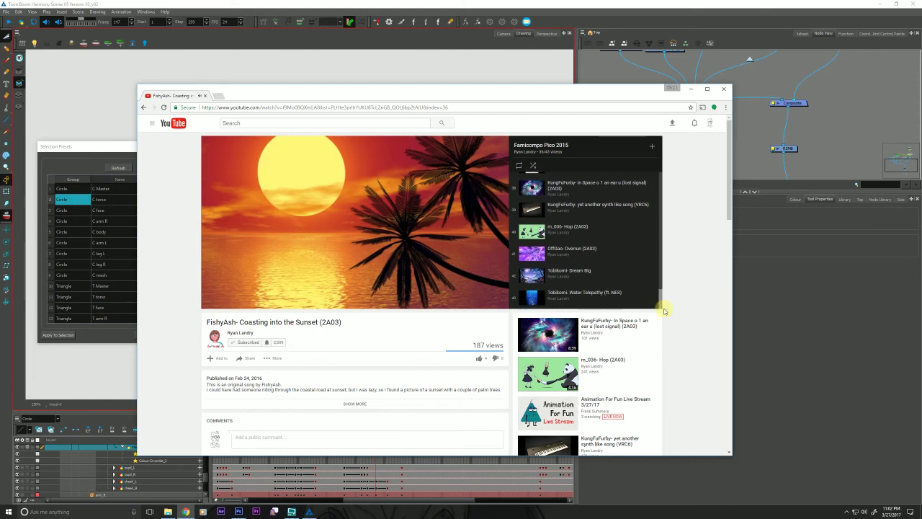
{"action": "left_click", "coordinate": [755, 144]}
{"action": "left_click", "coordinate": [345, 308]}
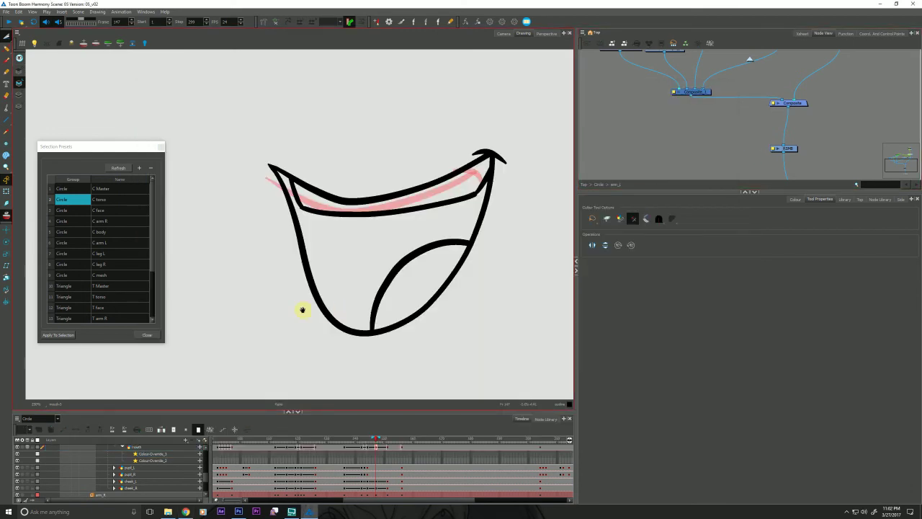
- Step between frames 147 and 151 with onion skinning turned on to compare the mouth drawings
{"action": "left_click_drag", "start_coordinate": [302, 310], "coordinate": [293, 307]}
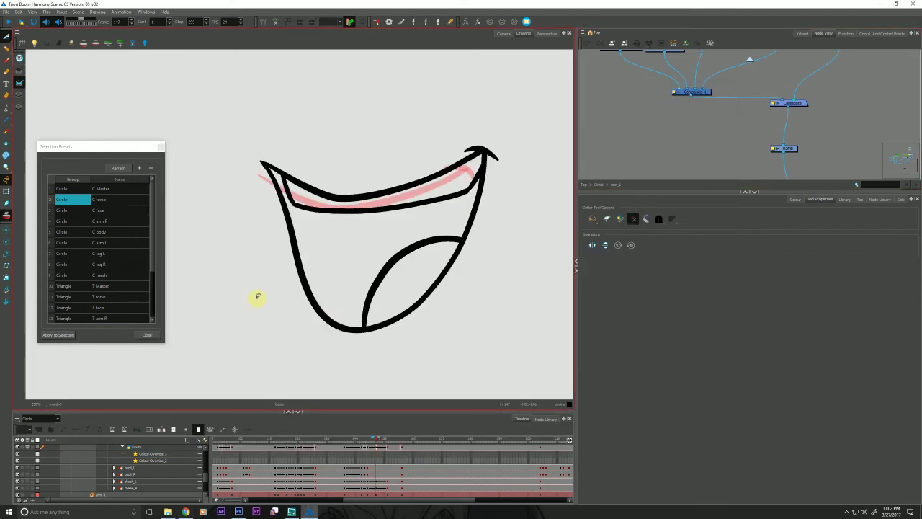
{"action": "key", "text": "period"}
{"action": "key", "text": "period"}
{"action": "key", "text": "period"}
{"action": "key", "text": "period"}
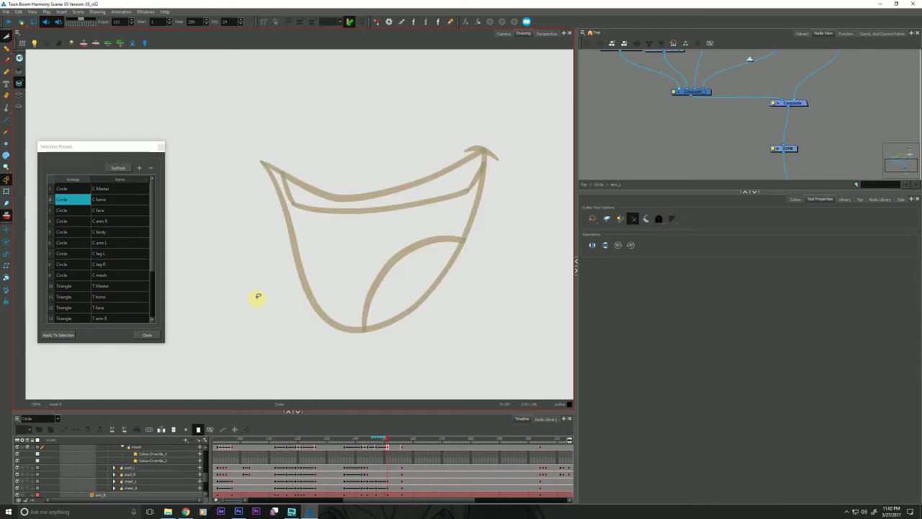
{"action": "left_click", "coordinate": [19, 58]}
{"action": "key", "text": "comma"}
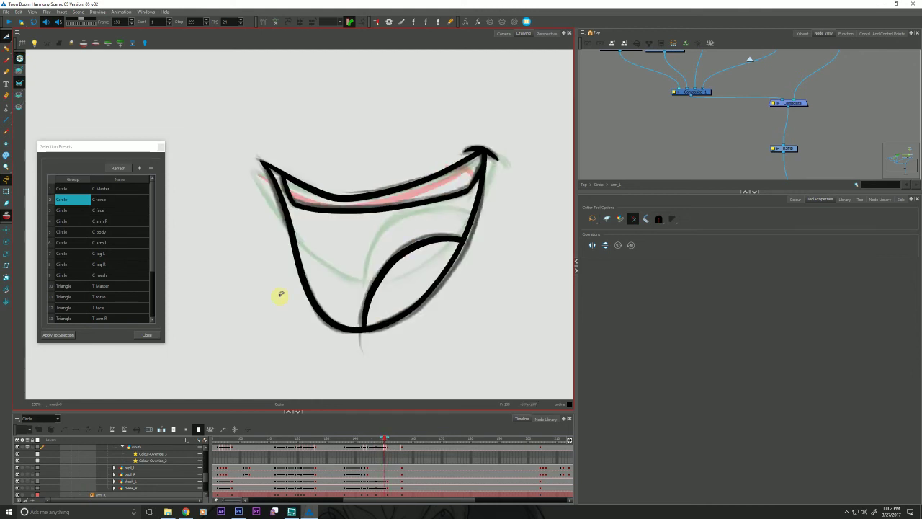
{"action": "key", "text": "period"}
{"action": "key", "text": "comma"}
- Copy all the line art of the previous mouth drawing and paste it into the drawing at frame 151
{"action": "key", "text": "alt+s"}
{"action": "key", "text": "ctrl+a"}
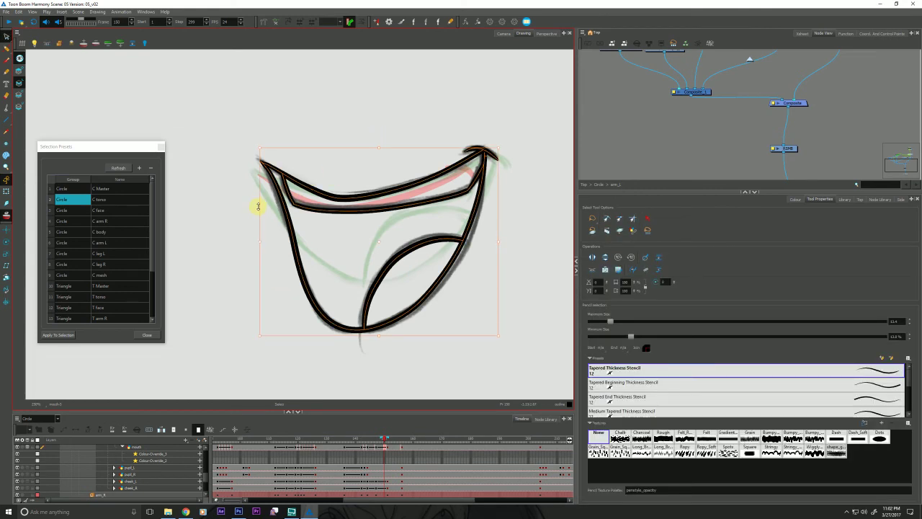
{"action": "key", "text": "period"}
{"action": "key", "text": "ctrl+a"}
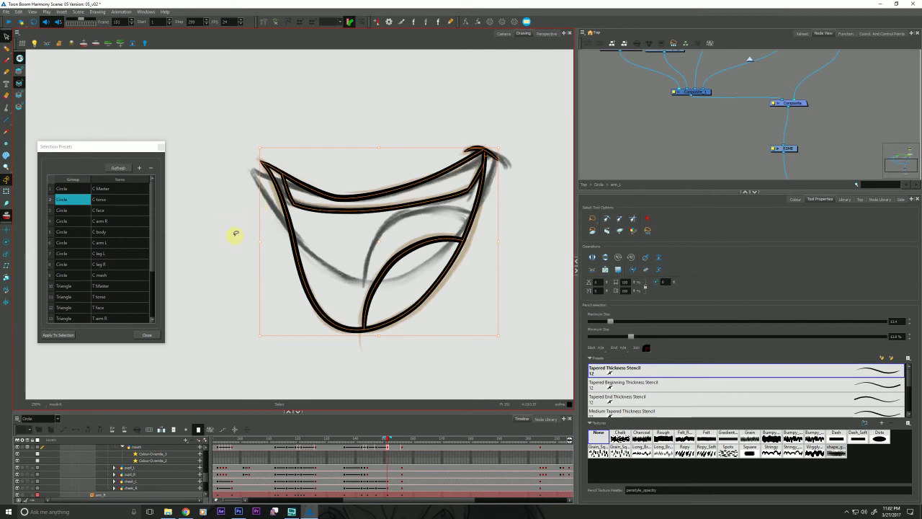
- Delete the pasted jaw curve, tongue and teeth lines at frame 151, keeping only the upper lip line and its corner mark
{"action": "left_click", "coordinate": [234, 215]}
{"action": "left_click_drag", "start_coordinate": [278, 216], "coordinate": [282, 269]}
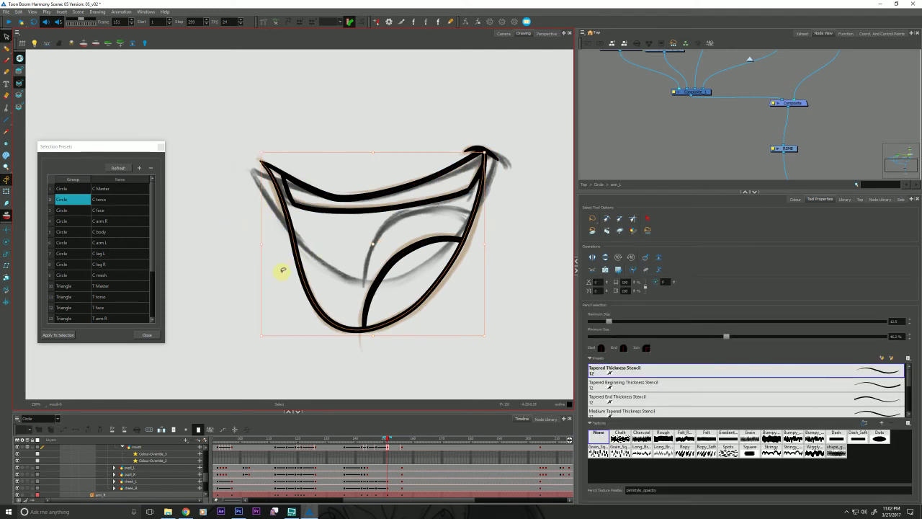
{"action": "key", "text": "Delete"}
{"action": "left_click_drag", "start_coordinate": [344, 279], "coordinate": [403, 295]}
{"action": "key", "text": "Delete"}
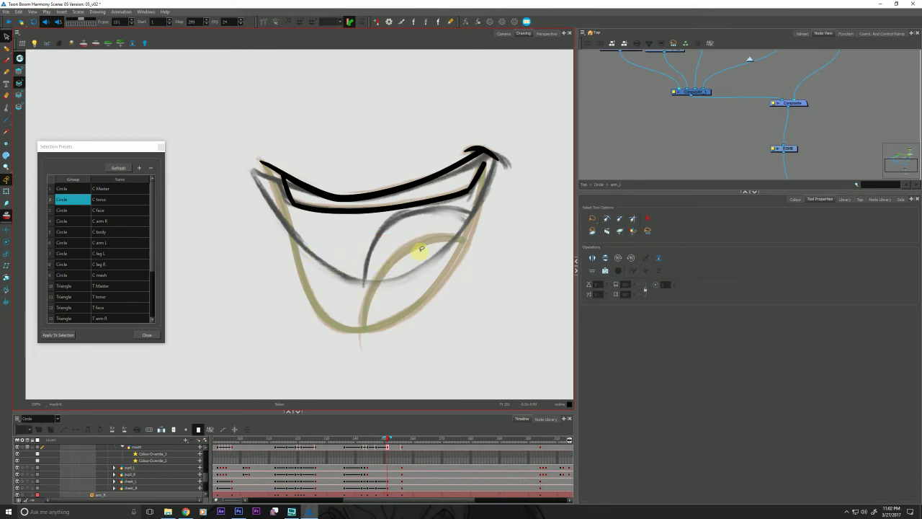
{"action": "left_click", "coordinate": [284, 190]}
{"action": "key", "text": "Delete"}
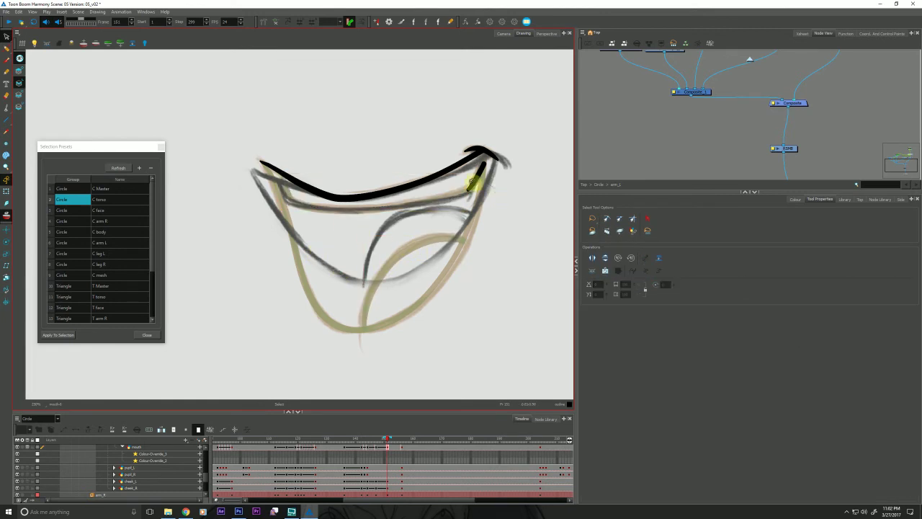
{"action": "left_click", "coordinate": [473, 181]}
{"action": "key", "text": "Delete"}
- Fit the upper lip and corner mark to the frame 151 sketch, and adjust the lip's left end with the Contour Editor
{"action": "mouse_move", "coordinate": [360, 211]}
{"action": "left_mouse_down"}
{"action": "mouse_move", "coordinate": [482, 128]}
{"action": "mouse_move", "coordinate": [469, 208]}
{"action": "mouse_move", "coordinate": [232, 150]}
{"action": "mouse_move", "coordinate": [248, 177]}
{"action": "left_mouse_up"}
{"action": "left_click", "coordinate": [463, 248]}
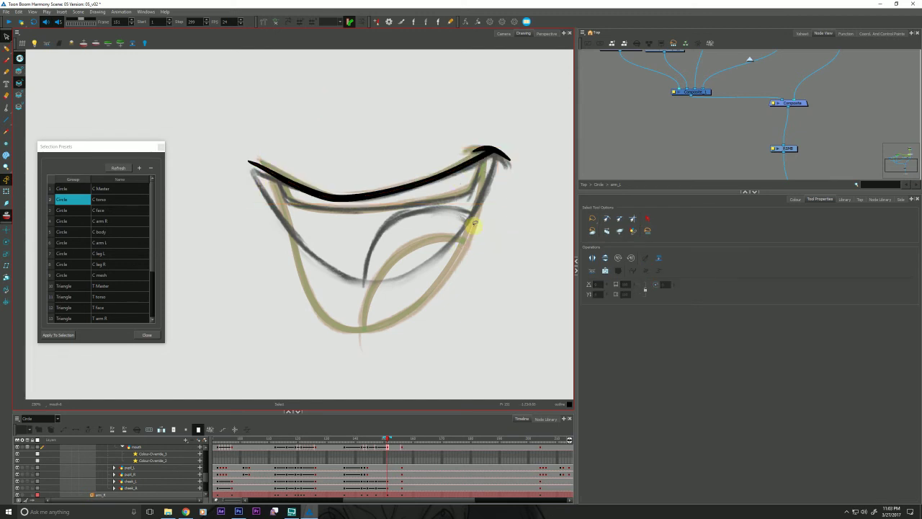
{"action": "key", "text": "alt+q"}
{"action": "left_click", "coordinate": [250, 164]}
{"action": "mouse_move", "coordinate": [259, 172]}
{"action": "left_mouse_down"}
{"action": "mouse_move", "coordinate": [275, 166]}
{"action": "mouse_move", "coordinate": [278, 209]}
{"action": "left_mouse_up"}
{"action": "key", "text": "Delete"}
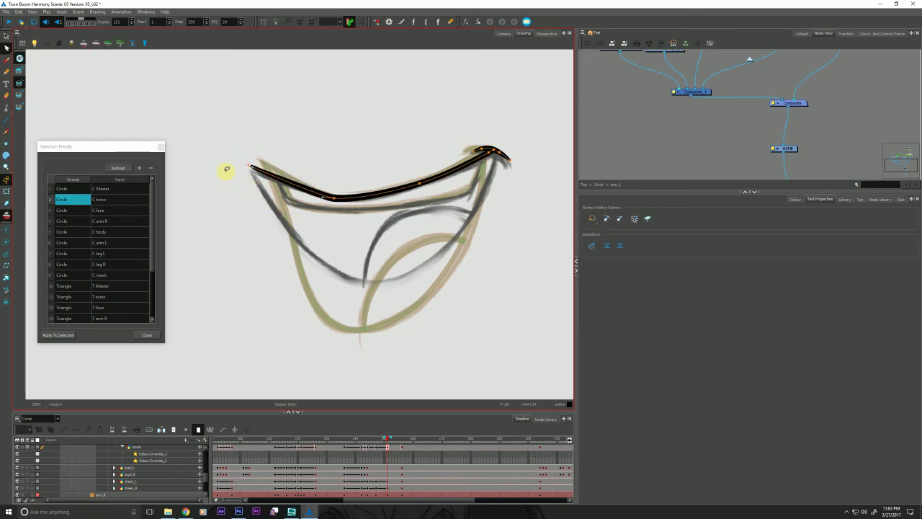
{"action": "left_click", "coordinate": [228, 173]}
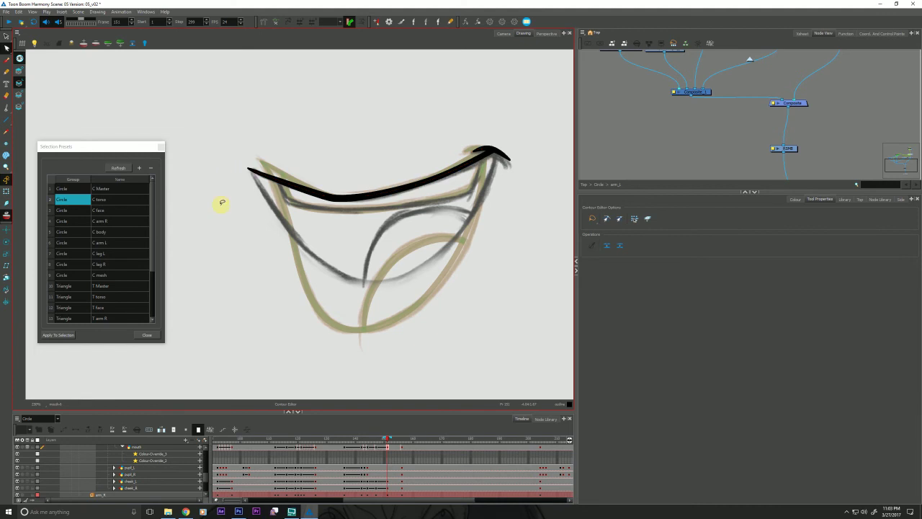
- Trace the mouth's lower curve from the left corner to the right corner with the Pencil and trim the overshooting end
{"action": "key", "text": "alt+slash"}
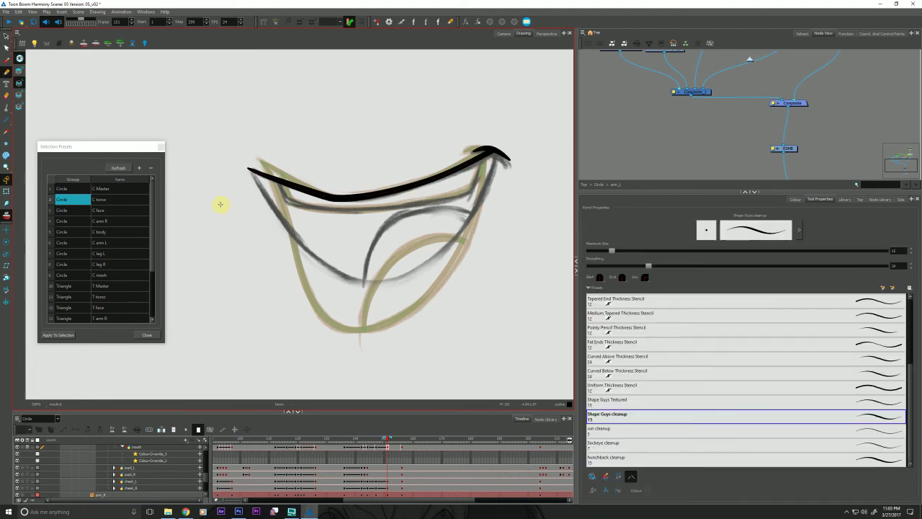
{"action": "key", "text": "f"}
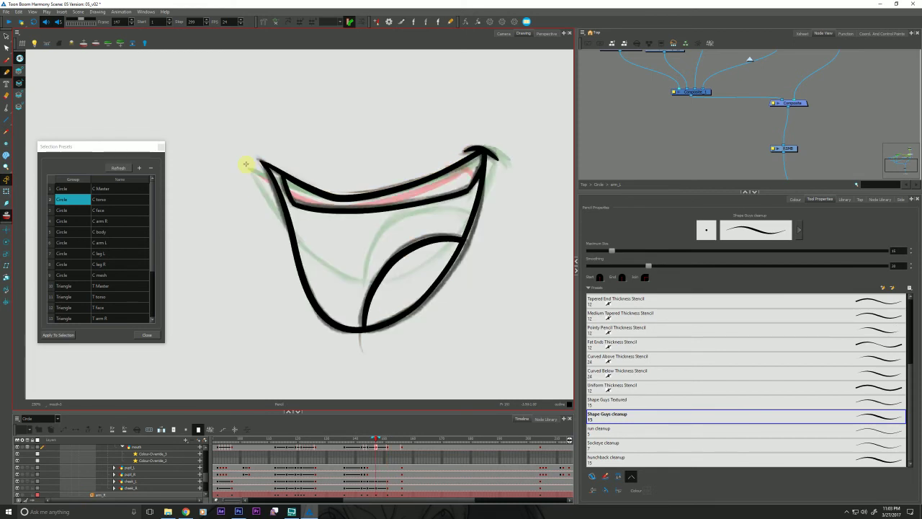
{"action": "key", "text": "g"}
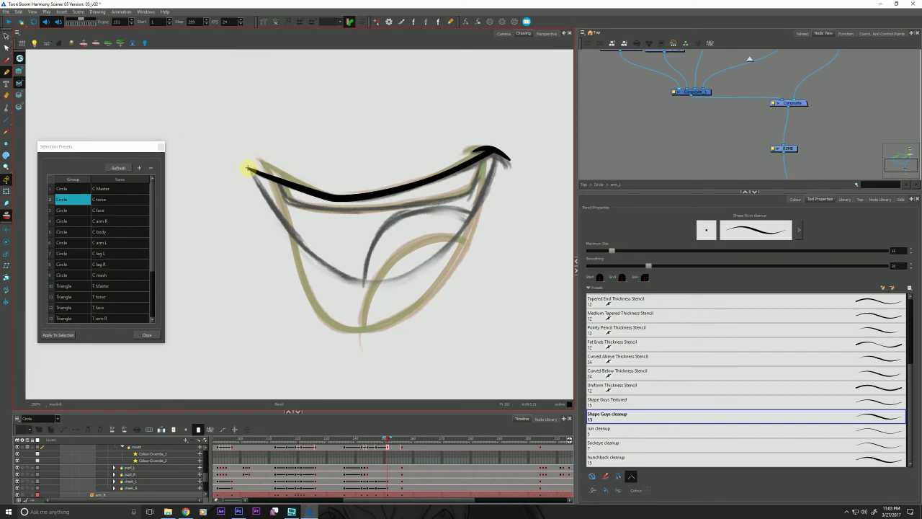
{"action": "left_click_drag", "start_coordinate": [249, 168], "coordinate": [332, 270]}
{"action": "key", "text": "ctrl+z"}
{"action": "mouse_move", "coordinate": [248, 170]}
{"action": "left_mouse_down"}
{"action": "mouse_move", "coordinate": [326, 265]}
{"action": "mouse_move", "coordinate": [375, 284]}
{"action": "mouse_move", "coordinate": [430, 263]}
{"action": "mouse_move", "coordinate": [460, 233]}
{"action": "mouse_move", "coordinate": [498, 146]}
{"action": "left_mouse_up"}
{"action": "key", "text": "alt+t"}
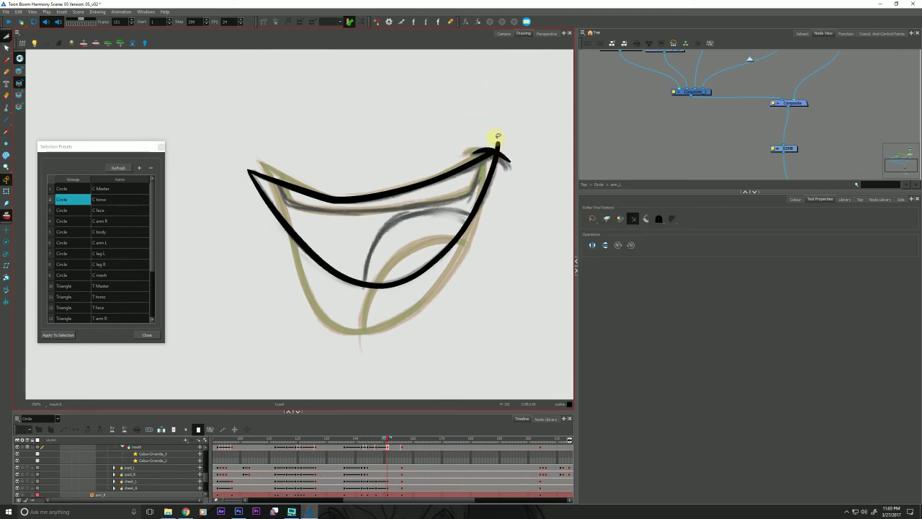
{"action": "left_click_drag", "start_coordinate": [338, 202], "coordinate": [337, 211]}
- Hide the rough sketch and onion skin and flip between frames 147 and 151 to compare the mouth shapes
{"action": "left_click", "coordinate": [20, 58]}
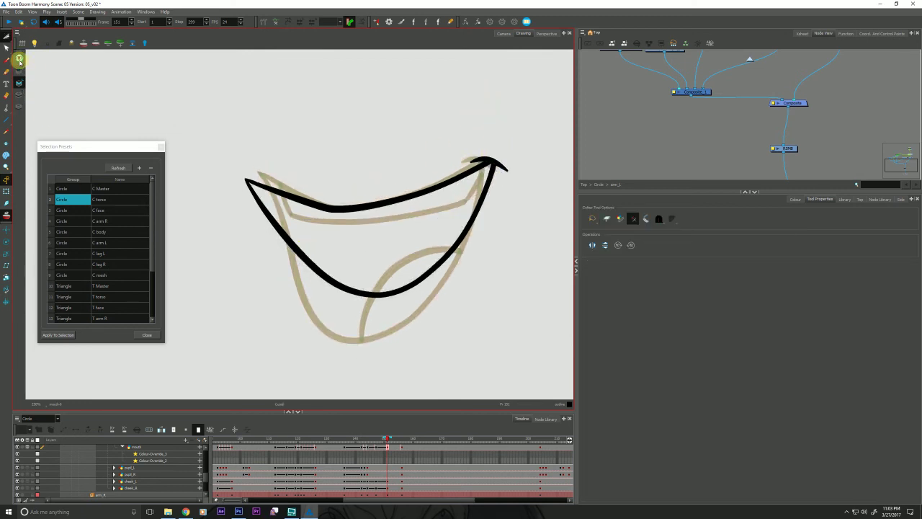
{"action": "key", "text": "f"}
{"action": "left_click", "coordinate": [6, 215]}
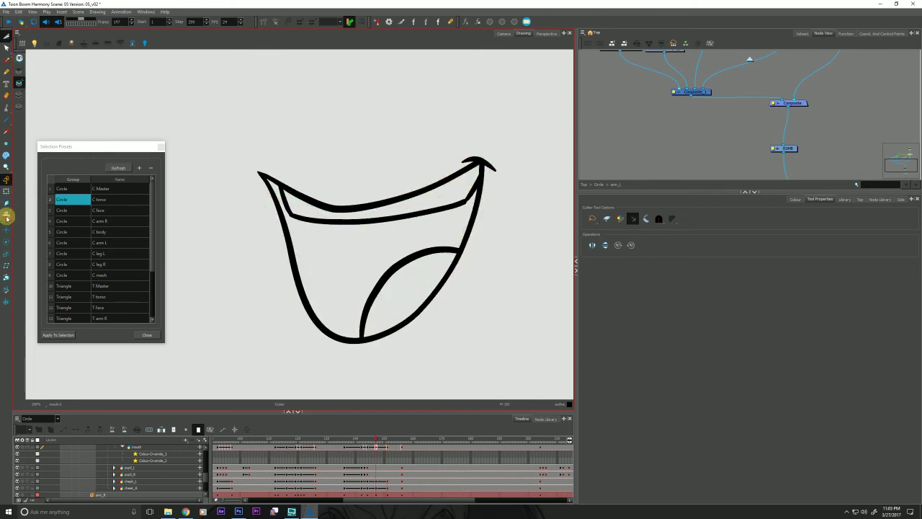
{"action": "key", "text": "g"}
{"action": "key", "text": "f"}
{"action": "key", "text": "g"}
{"action": "key", "text": "f"}
{"action": "key", "text": "g"}
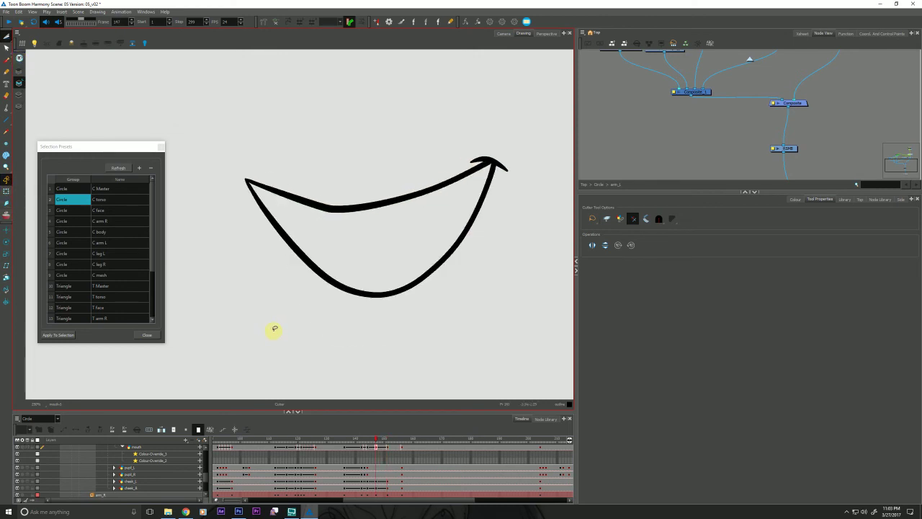
{"action": "left_click", "coordinate": [20, 59]}
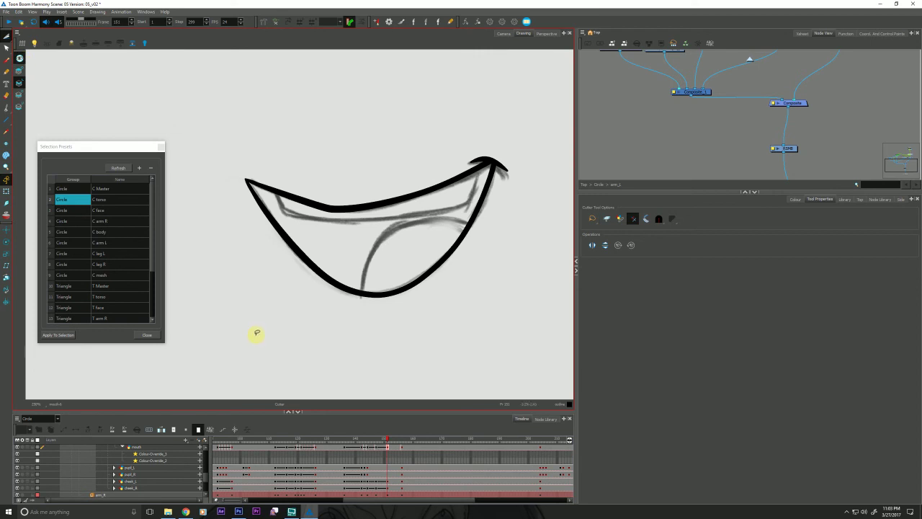
- Turn onion skinning back on and copy both teeth lines from the previous mouth drawing into the drawing at frame 151
{"action": "key", "text": "alt+slash"}
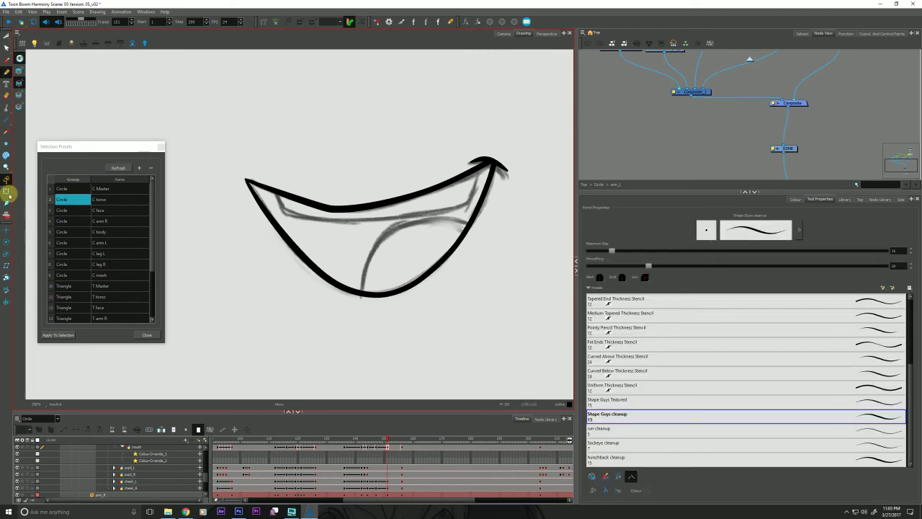
{"action": "left_click", "coordinate": [7, 214]}
{"action": "key", "text": "comma"}
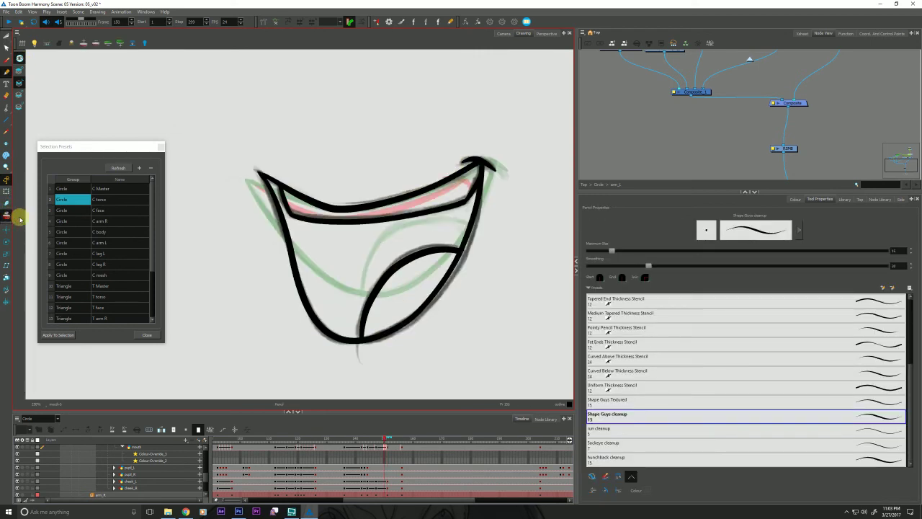
{"action": "key", "text": "period"}
{"action": "key", "text": "comma"}
{"action": "key", "text": "alt+s"}
{"action": "left_click", "coordinate": [309, 218]}
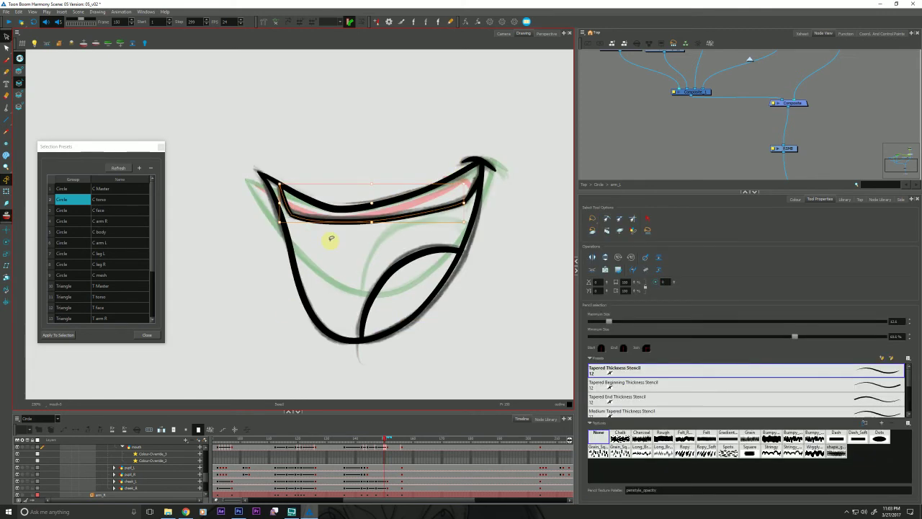
{"action": "left_click", "coordinate": [470, 191], "text": "shift"}
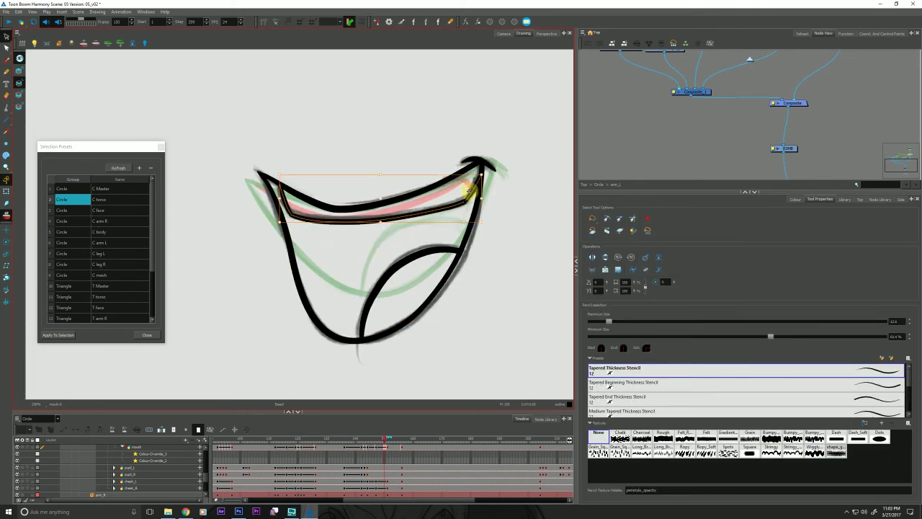
{"action": "key", "text": "period"}
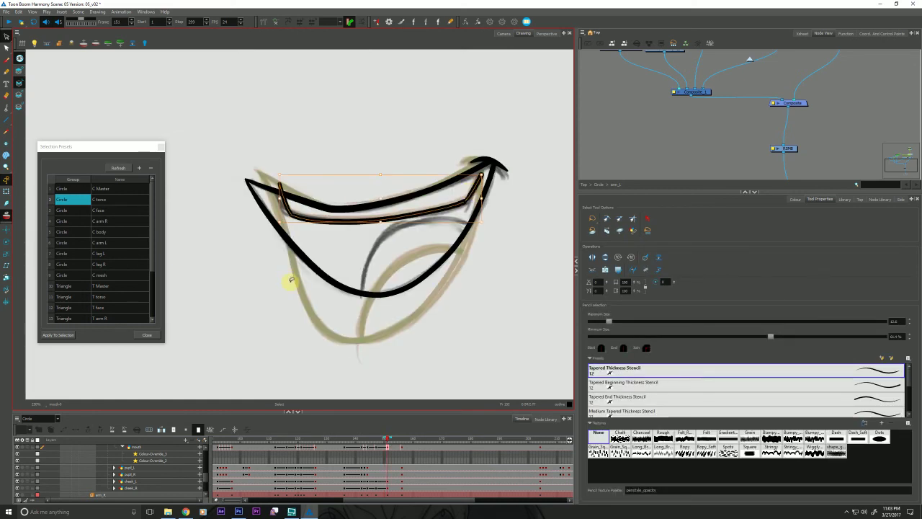
{"action": "left_click", "coordinate": [267, 136]}
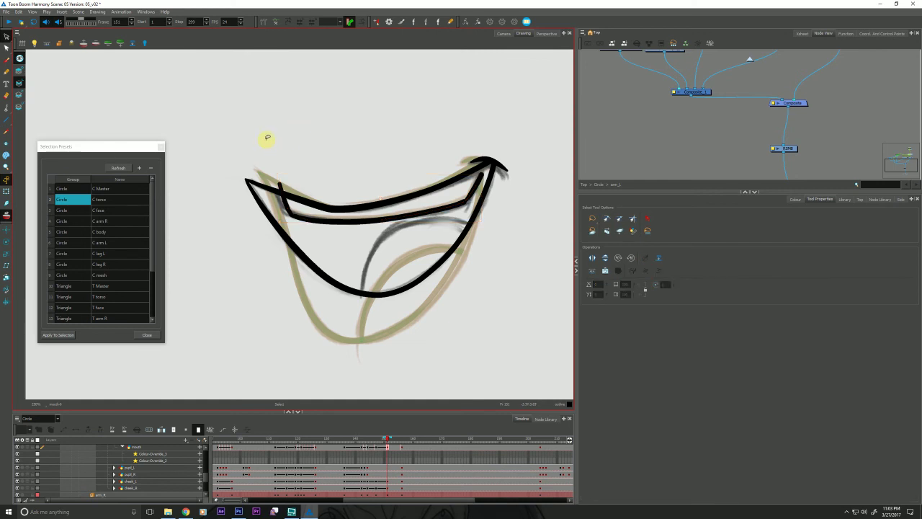
- Extend the short right-hand teeth line up to the upper lip line with the Contour Editor
{"action": "key", "text": "alt+z"}
{"action": "left_click", "coordinate": [401, 186]}
{"action": "mouse_move", "coordinate": [424, 203]}
{"action": "left_mouse_down"}
{"action": "mouse_move", "coordinate": [325, 188]}
{"action": "mouse_move", "coordinate": [293, 249]}
{"action": "left_mouse_up"}
{"action": "key", "text": "alt+q"}
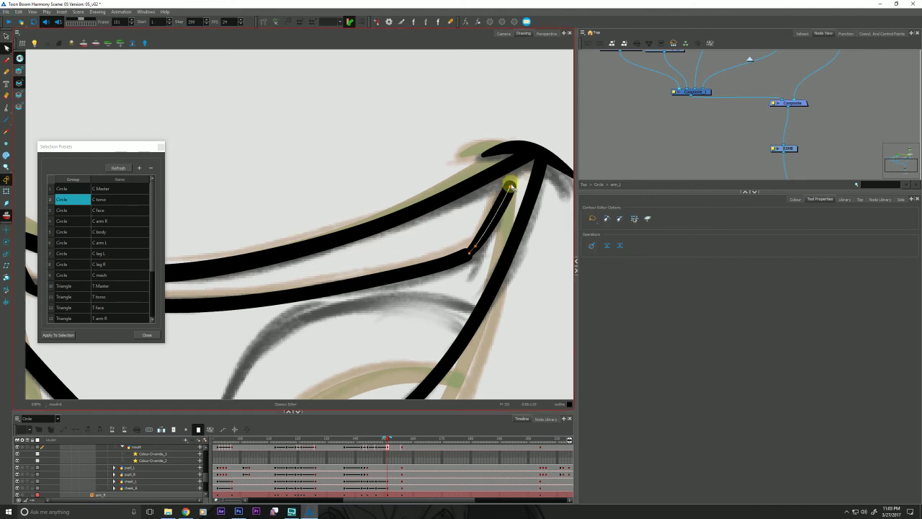
{"action": "left_click", "coordinate": [509, 189]}
{"action": "left_click", "coordinate": [606, 218]}
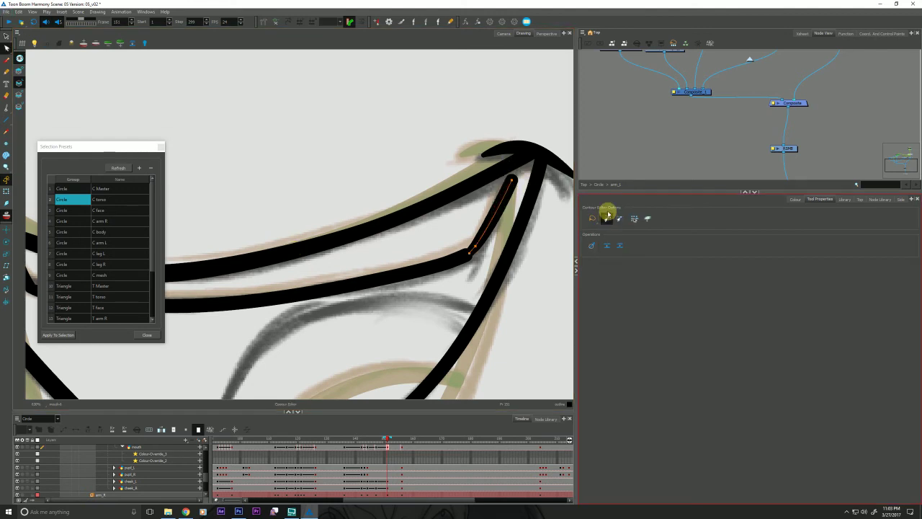
{"action": "left_click", "coordinate": [513, 164]}
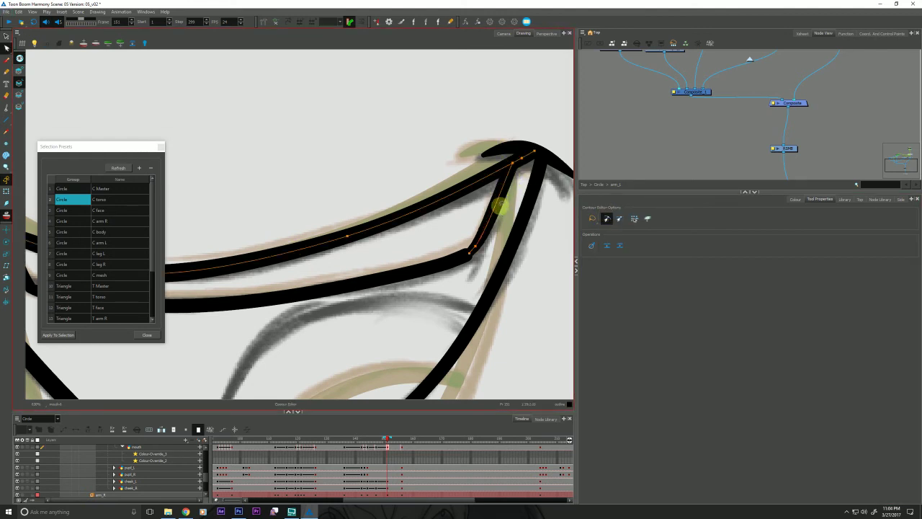
{"action": "left_click", "coordinate": [441, 237]}
- Trim the left end of the teeth line where it overshoots the upper lip
{"action": "left_click_drag", "start_coordinate": [228, 350], "coordinate": [514, 307]}
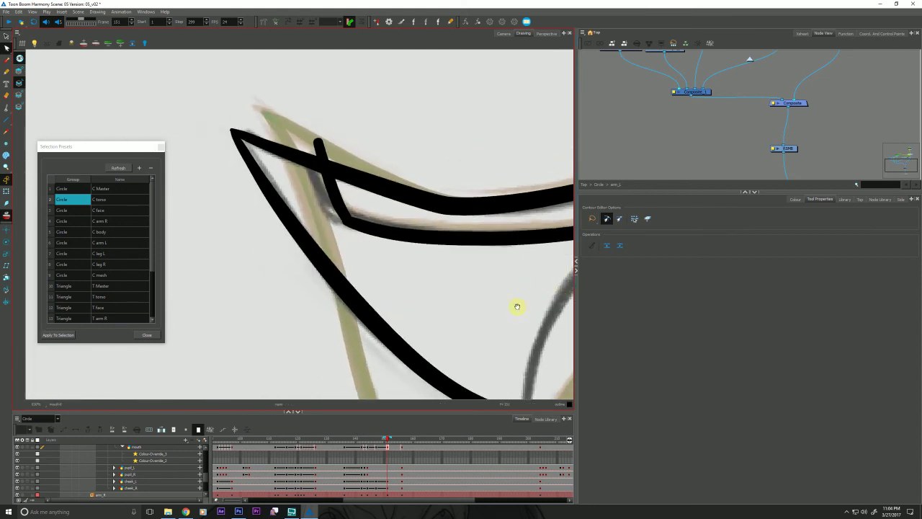
{"action": "key", "text": "alt+t"}
{"action": "left_click_drag", "start_coordinate": [321, 148], "coordinate": [320, 159]}
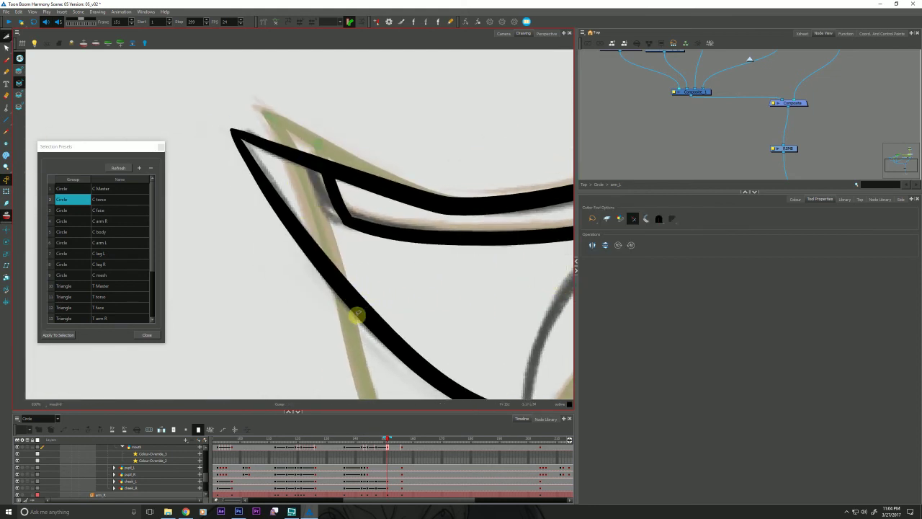
- Trace the tongue's curved edge from the mouth's bottom to its right side at frame 151 and trim both overshooting ends
{"action": "left_click_drag", "start_coordinate": [374, 325], "coordinate": [235, 247]}
{"action": "left_click_drag", "start_coordinate": [315, 327], "coordinate": [266, 303]}
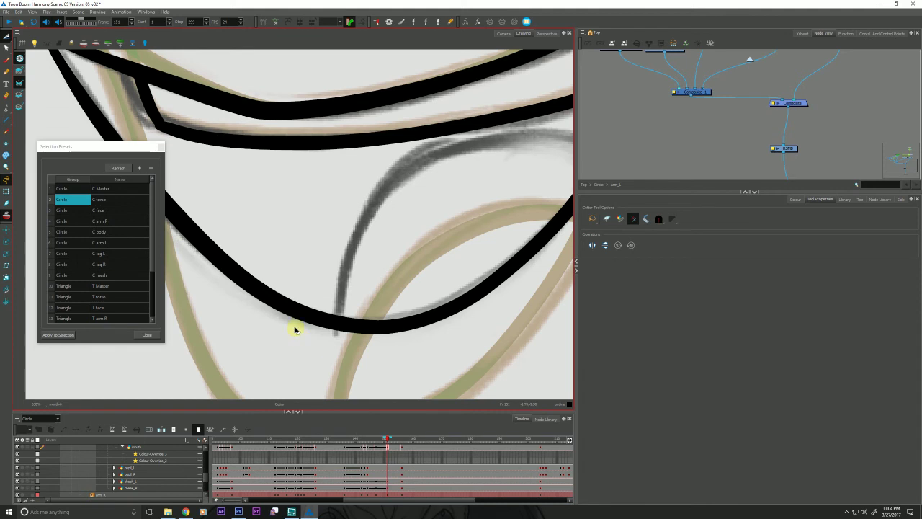
{"action": "key", "text": "alt+z"}
{"action": "mouse_move", "coordinate": [284, 336]}
{"action": "left_mouse_down"}
{"action": "mouse_move", "coordinate": [267, 337]}
{"action": "mouse_move", "coordinate": [304, 311]}
{"action": "mouse_move", "coordinate": [329, 252]}
{"action": "mouse_move", "coordinate": [413, 234]}
{"action": "mouse_move", "coordinate": [458, 248]}
{"action": "left_mouse_up"}
{"action": "key", "text": "alt+/"}
{"action": "key", "text": "alt+t"}
{"action": "left_click", "coordinate": [452, 248]}
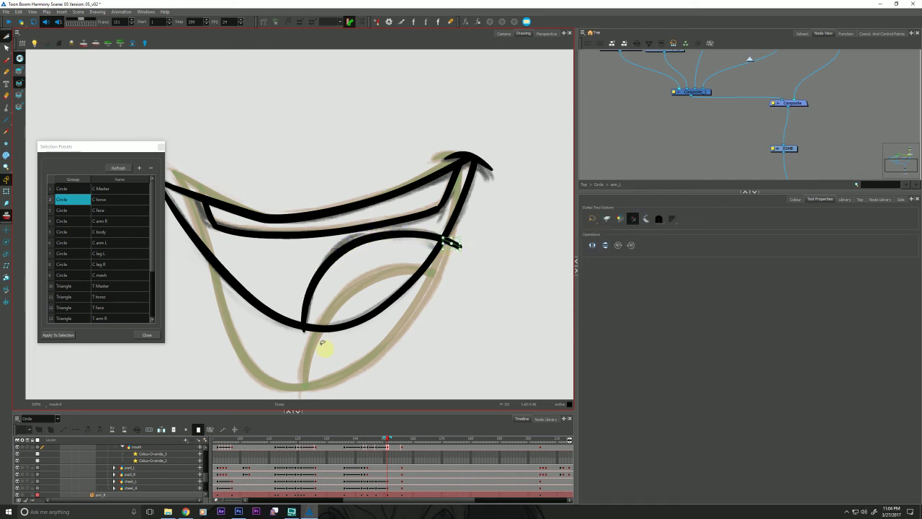
{"action": "key", "text": "Delete"}
{"action": "left_click", "coordinate": [305, 332]}
{"action": "key", "text": "Delete"}
{"action": "left_click_drag", "start_coordinate": [292, 355], "coordinate": [328, 357]}
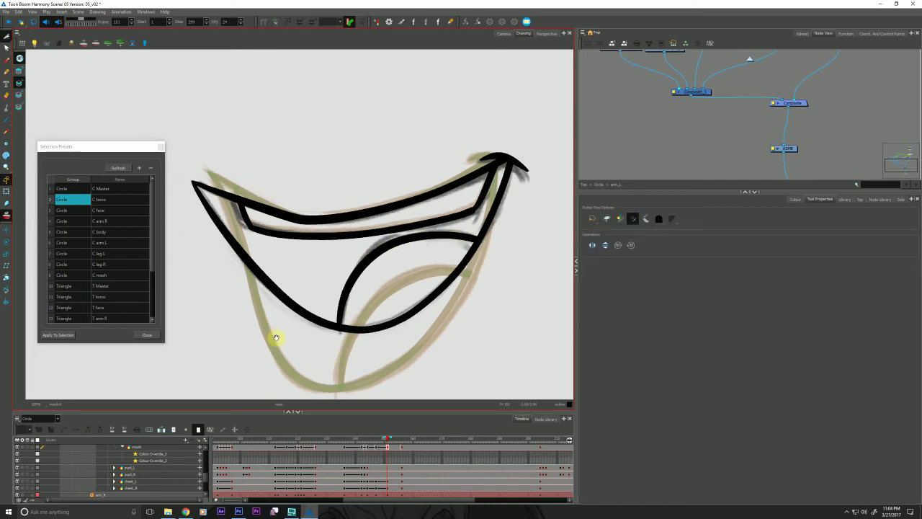
- Delete the rough mouth sketches at frames 151 and 147, and return to the line art layer
{"action": "left_click", "coordinate": [6, 38]}
{"action": "left_click", "coordinate": [220, 173]}
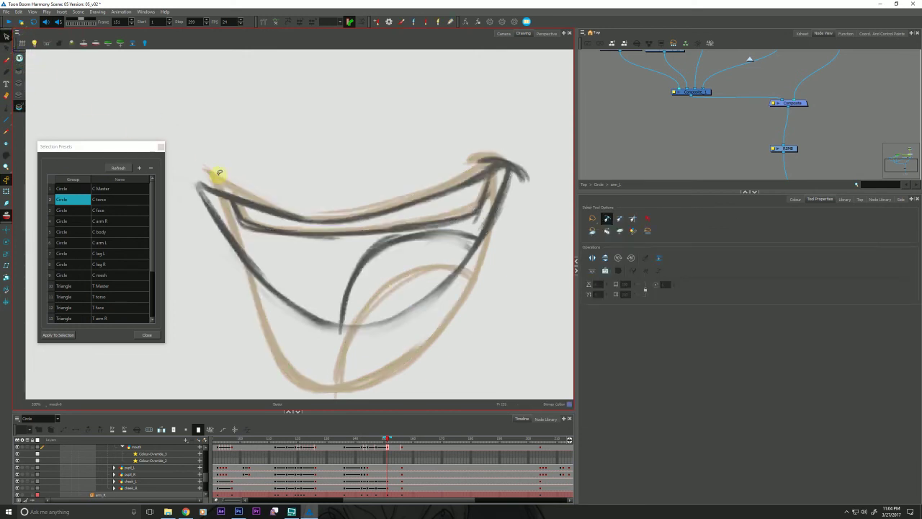
{"action": "left_click", "coordinate": [237, 206]}
{"action": "key", "text": "Delete"}
{"action": "key", "text": "f"}
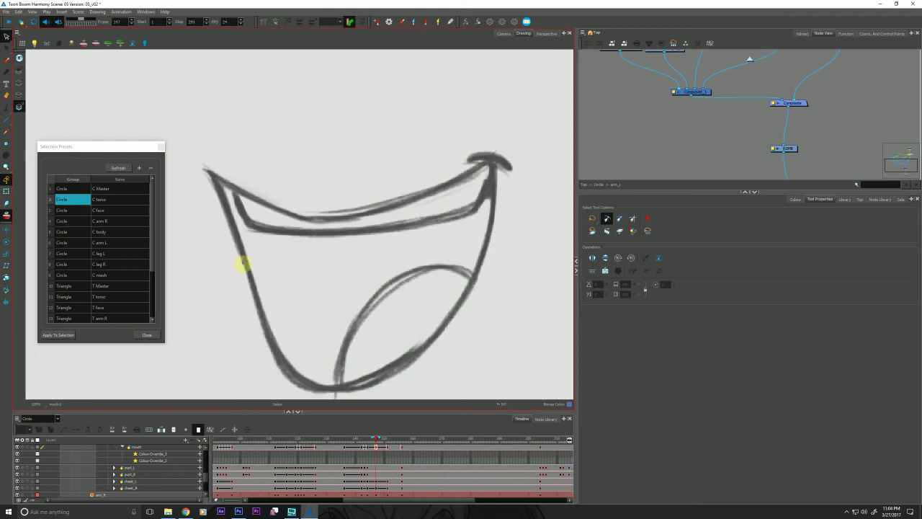
{"action": "left_click", "coordinate": [259, 221]}
{"action": "key", "text": "Delete"}
{"action": "key", "text": "l"}
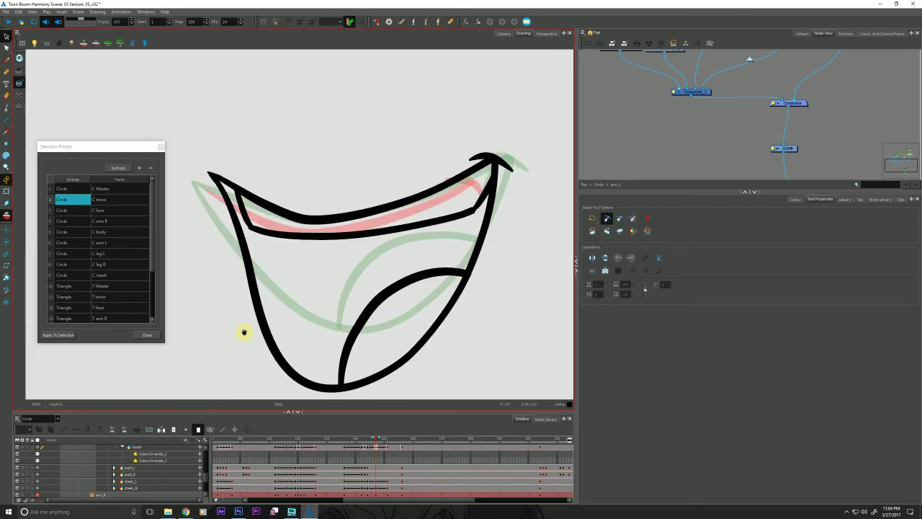
- Turn off onion skinning and step between frames 146 and 147 to check the cleaned-up mouth
{"action": "left_click", "coordinate": [6, 217]}
{"action": "key", "text": "f"}
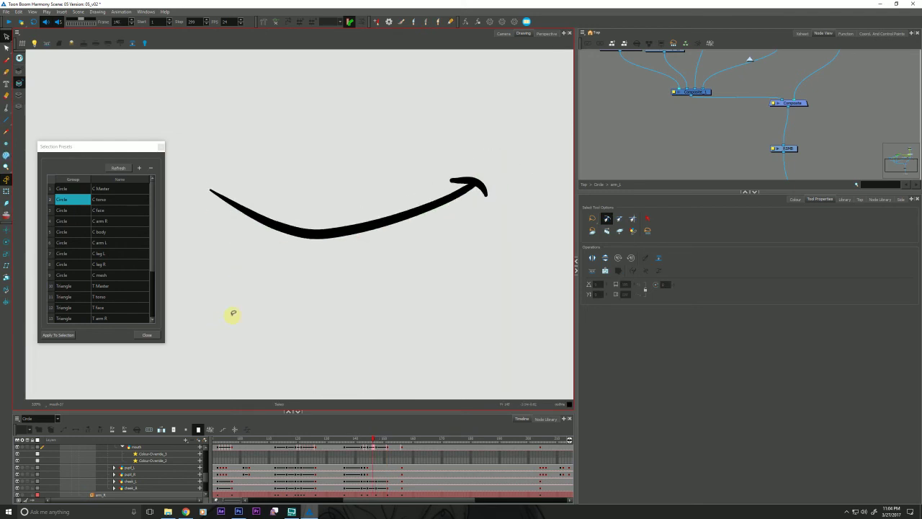
{"action": "key", "text": "period"}
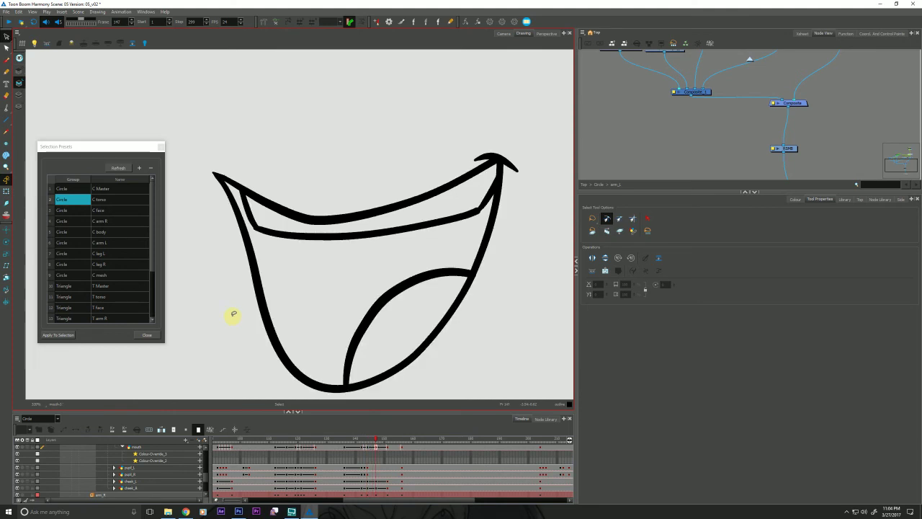
- Fill the tongue at frame 147 with the tongue colour, return to the mouth drawing and advance to frame 151
{"action": "left_click", "coordinate": [795, 199]}
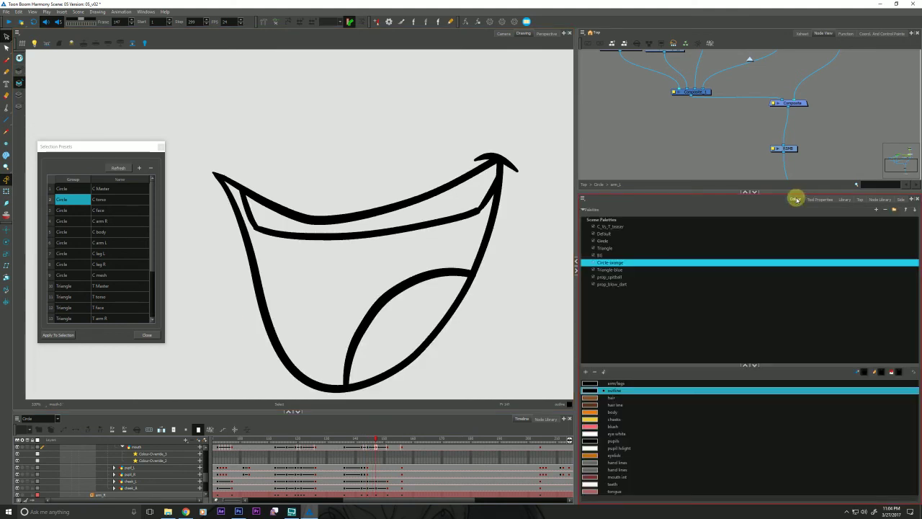
{"action": "left_click", "coordinate": [589, 490]}
{"action": "left_click", "coordinate": [383, 335]}
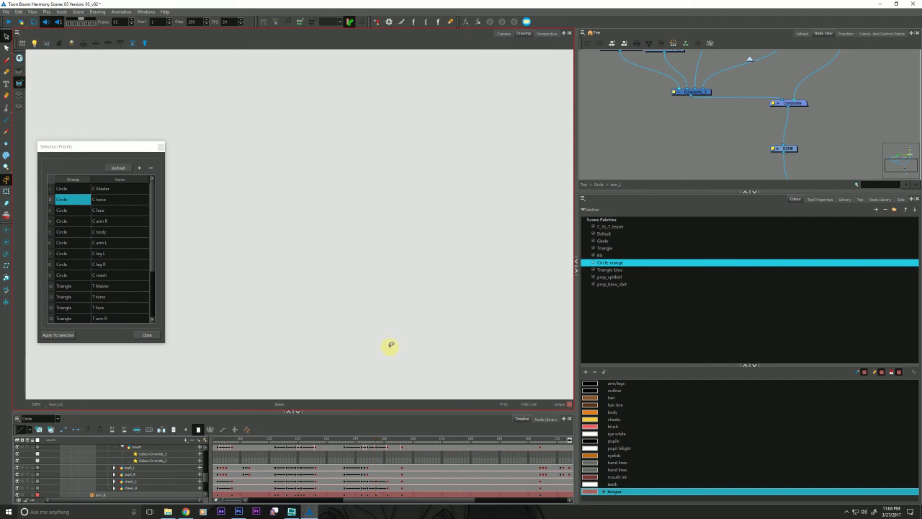
{"action": "left_click_drag", "start_coordinate": [369, 446], "coordinate": [379, 455]}
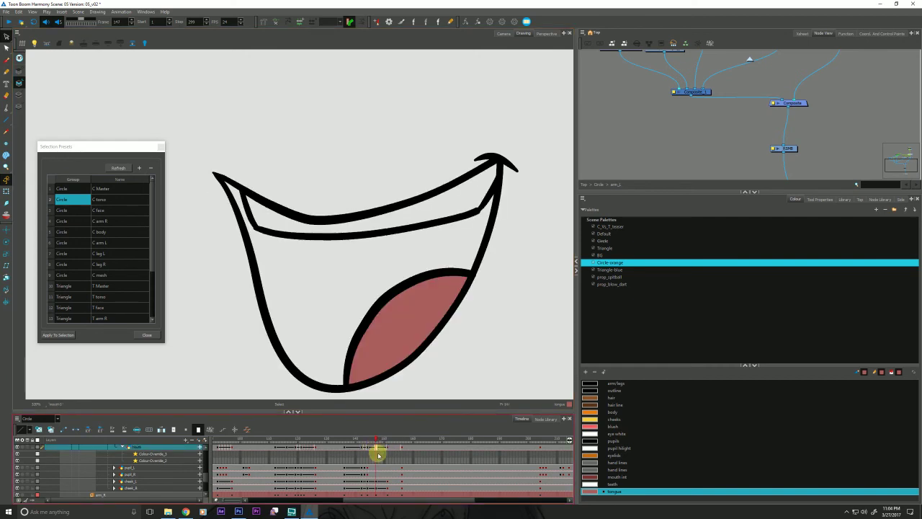
{"action": "left_click", "coordinate": [378, 456]}
{"action": "left_click", "coordinate": [376, 447]}
{"action": "key", "text": "period"}
{"action": "key", "text": "period"}
{"action": "key", "text": "period"}
{"action": "key", "text": "period"}
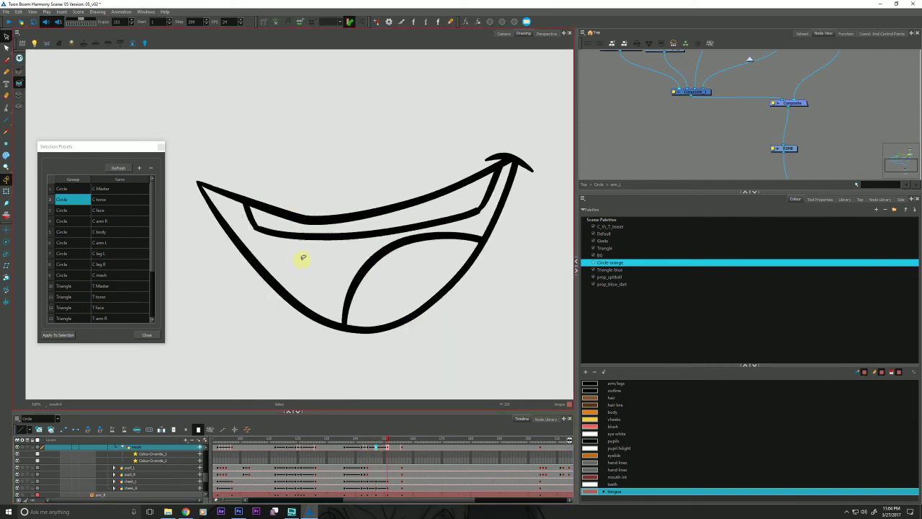
- Test-fill the mouth at frame 151 with the tongue colour and close the gap at the teeth line's right corner
{"action": "left_click", "coordinate": [300, 259]}
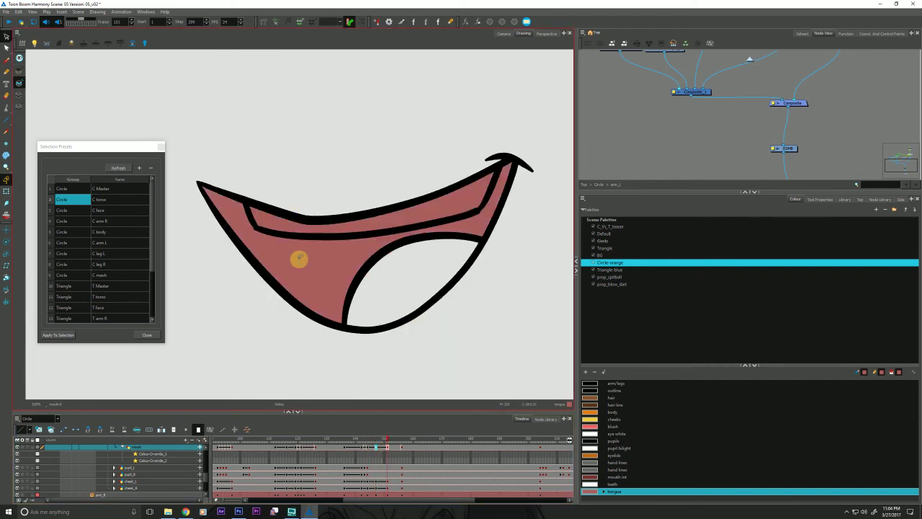
{"action": "left_click", "coordinate": [240, 214]}
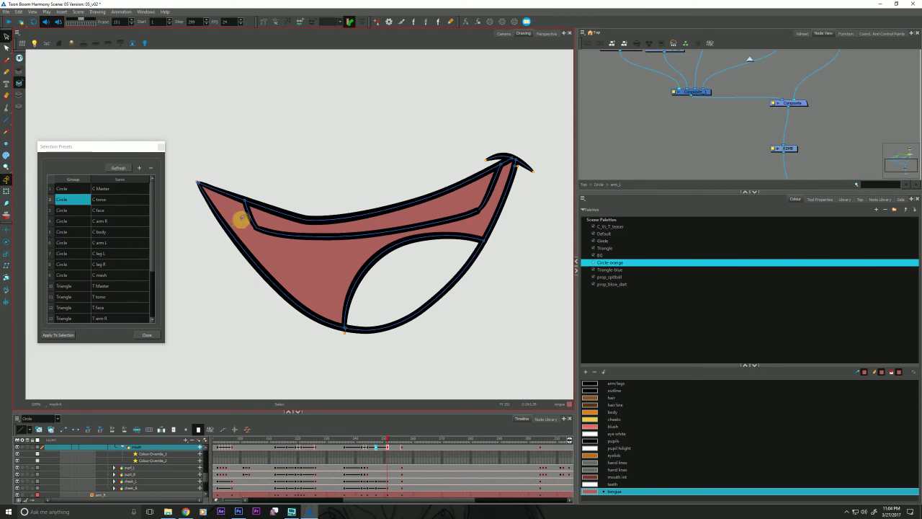
{"action": "left_click", "coordinate": [477, 211]}
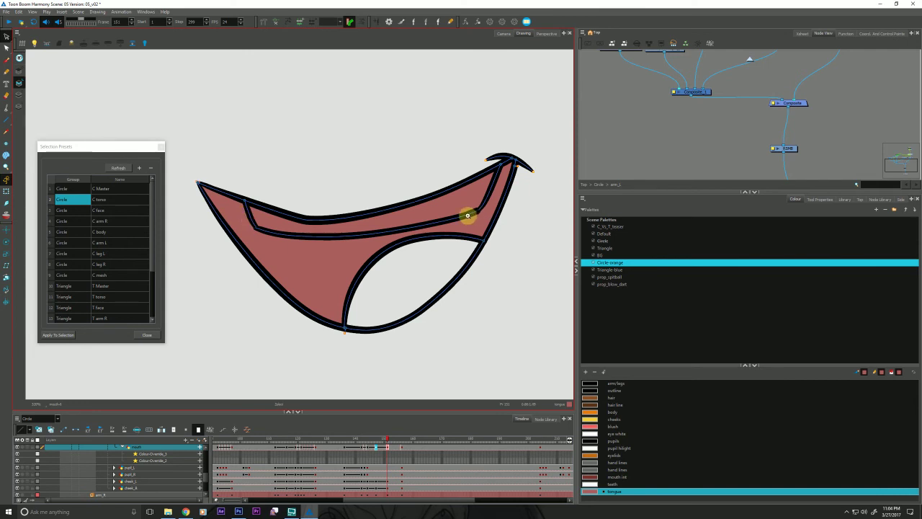
{"action": "scroll", "coordinate": [467, 214], "scroll_direction": "up", "scroll_amount": 3}
{"action": "key", "text": "alt+q"}
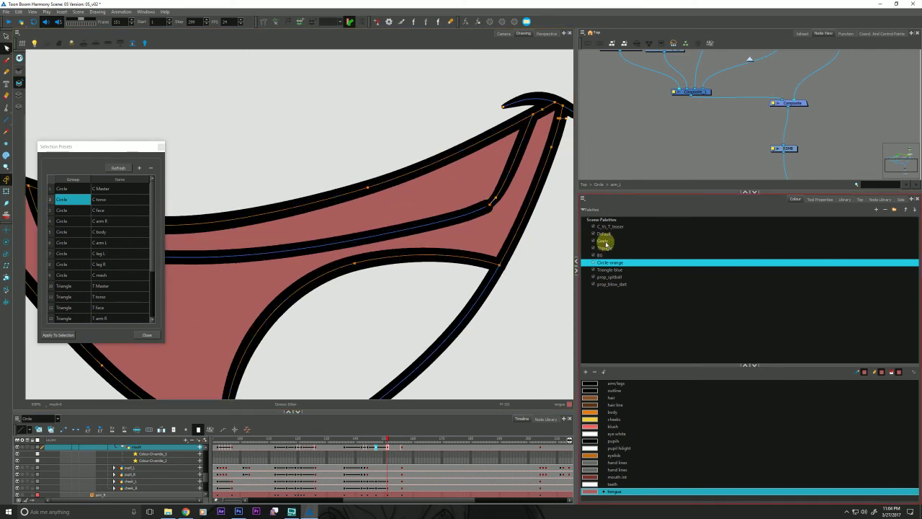
{"action": "left_click", "coordinate": [818, 199]}
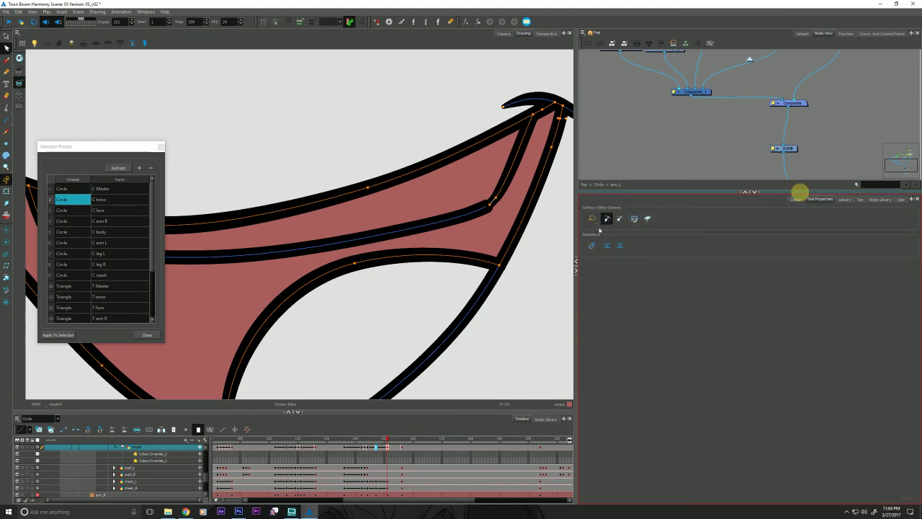
{"action": "left_click", "coordinate": [485, 211]}
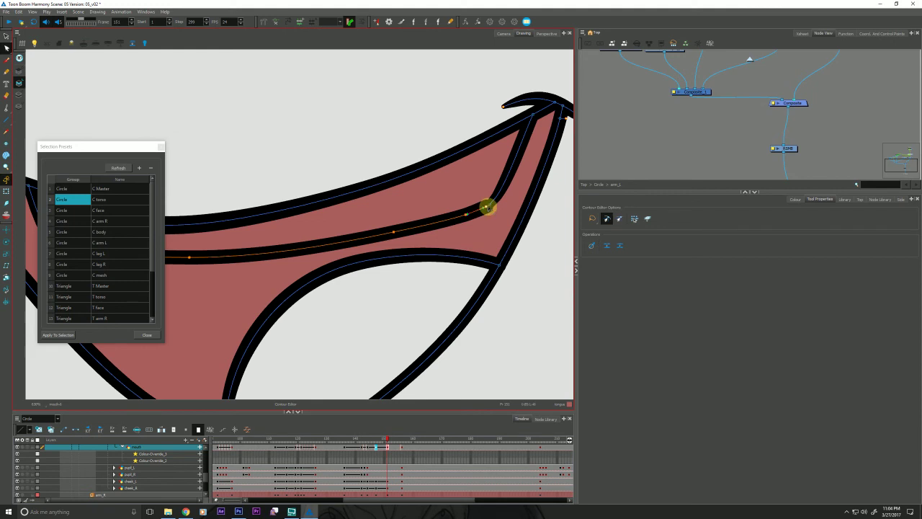
{"action": "left_click_drag", "start_coordinate": [487, 208], "coordinate": [491, 204]}
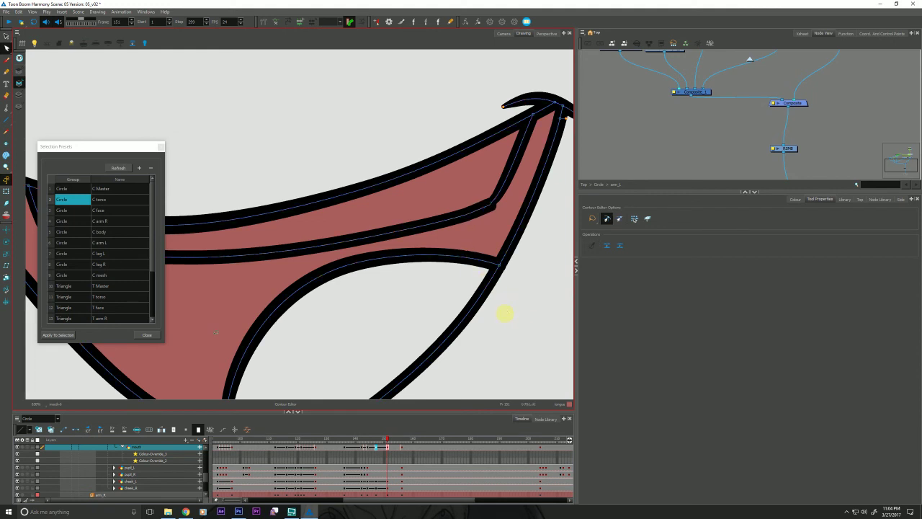
{"action": "key", "text": "alt+z"}
{"action": "scroll", "coordinate": [214, 344], "scroll_direction": "down", "scroll_amount": 4}
{"action": "left_click_drag", "start_coordinate": [244, 361], "coordinate": [330, 341]}
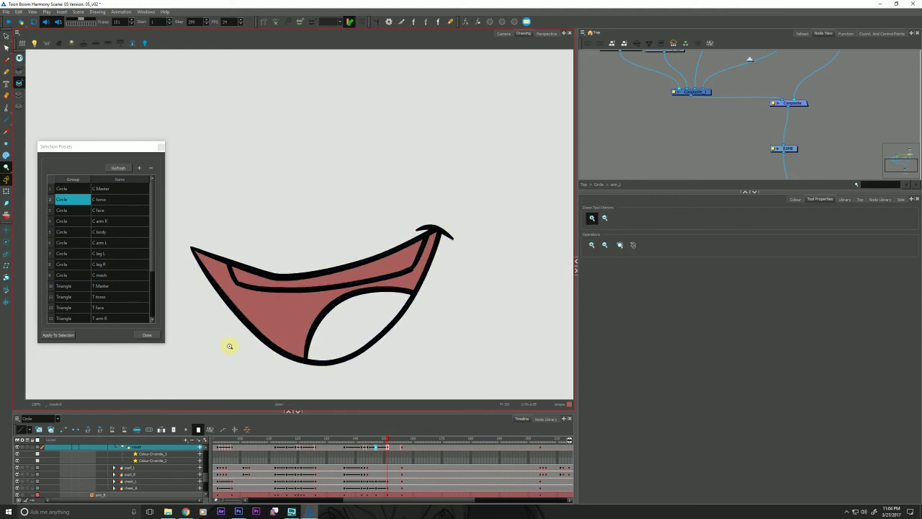
- Try to fill the teeth at frame 151 with the teeth colour
{"action": "key", "text": "alt+b"}
{"action": "left_click", "coordinate": [790, 197]}
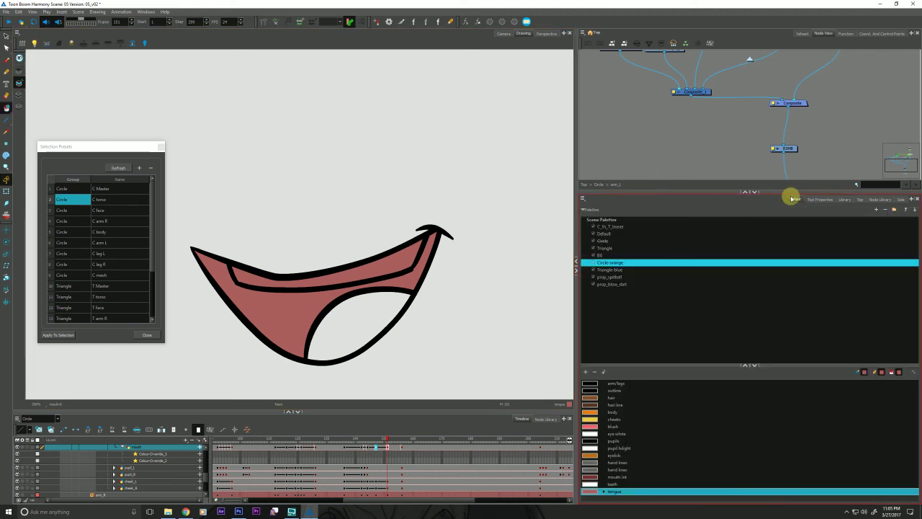
{"action": "left_click", "coordinate": [591, 484]}
{"action": "left_click", "coordinate": [365, 274]}
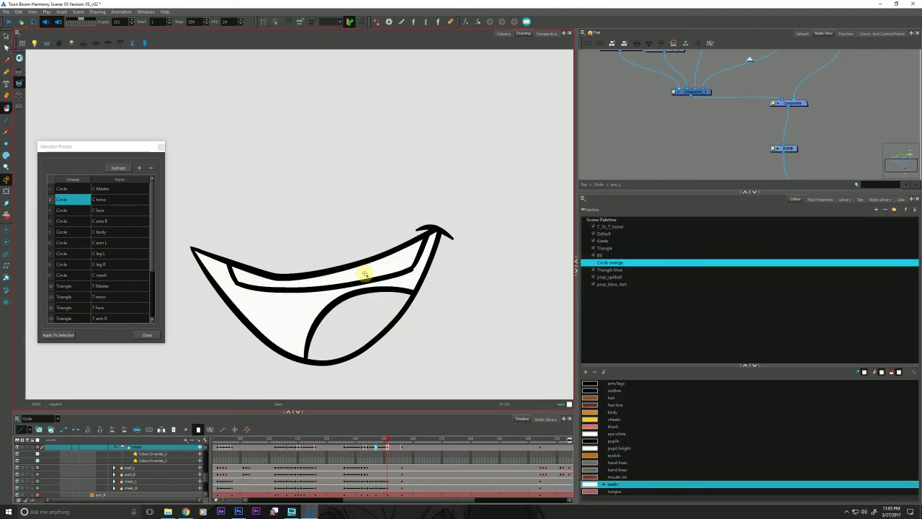
{"action": "key", "text": "ctrl+z"}
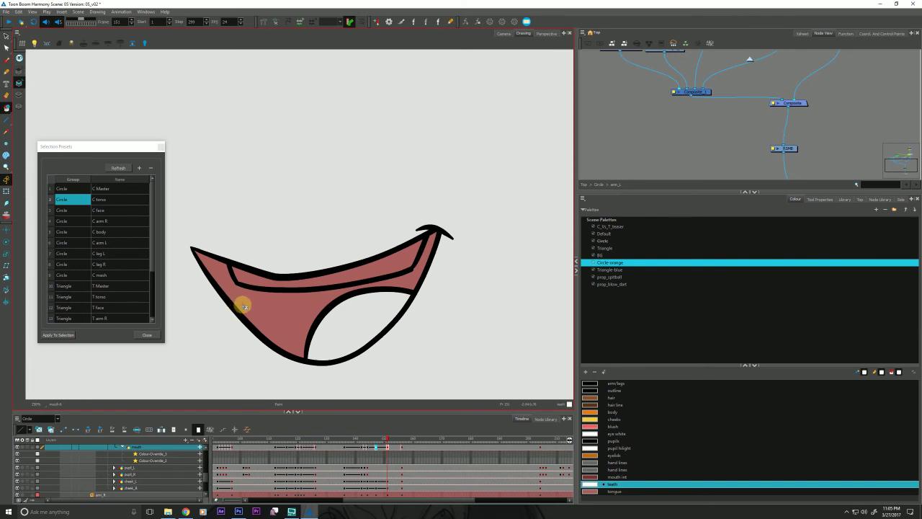
- Remove the misplaced fill from the mouth at frame 151 and fill only the tongue with the tongue colour
{"action": "key", "text": "ctrl+a"}
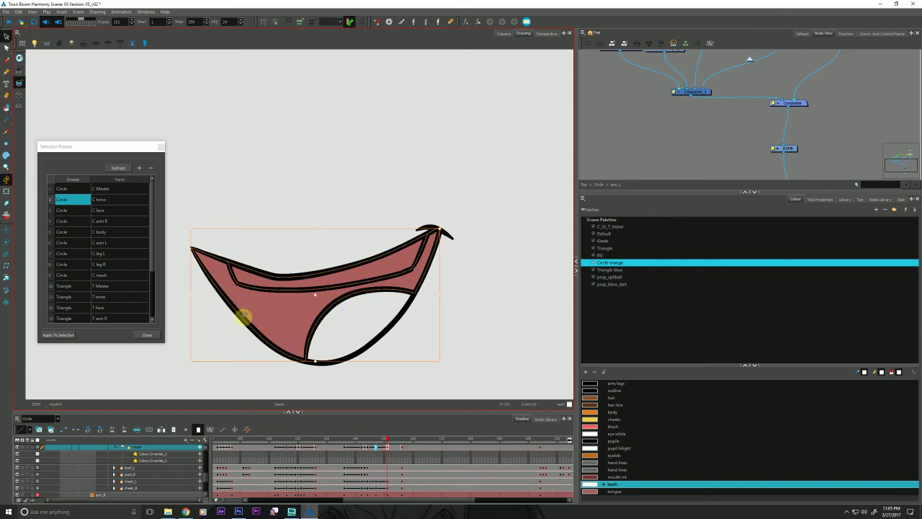
{"action": "left_click", "coordinate": [242, 318]}
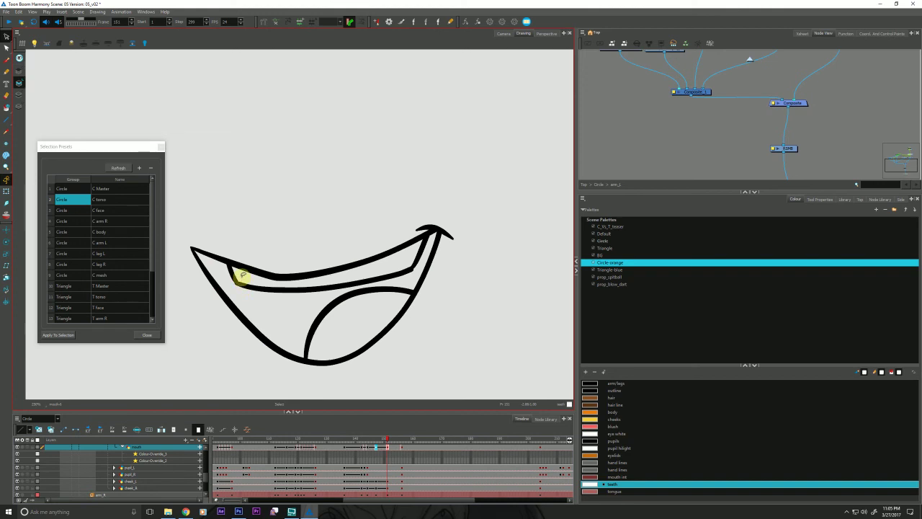
{"action": "left_click", "coordinate": [592, 490]}
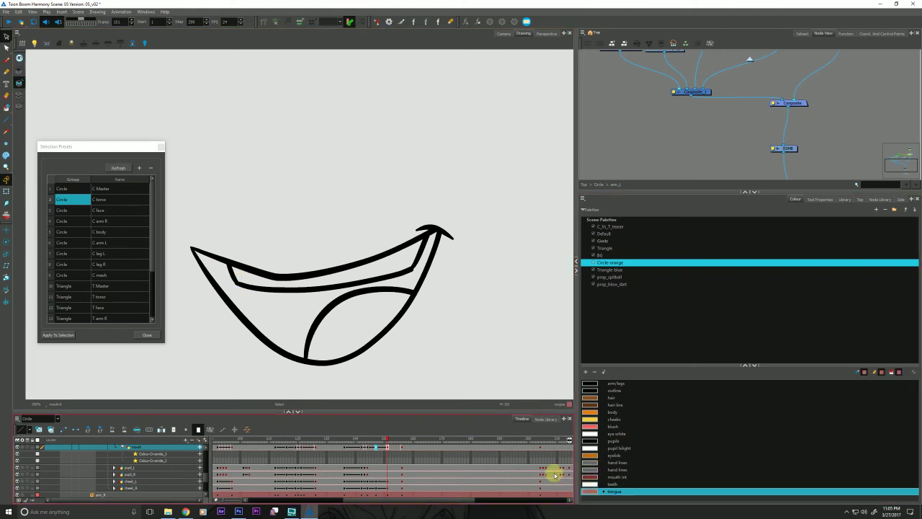
{"action": "left_click", "coordinate": [351, 351]}
- Test the mouth interior fill at frame 151, undo it and close the gap at the teeth line's left corner
{"action": "left_click", "coordinate": [592, 477]}
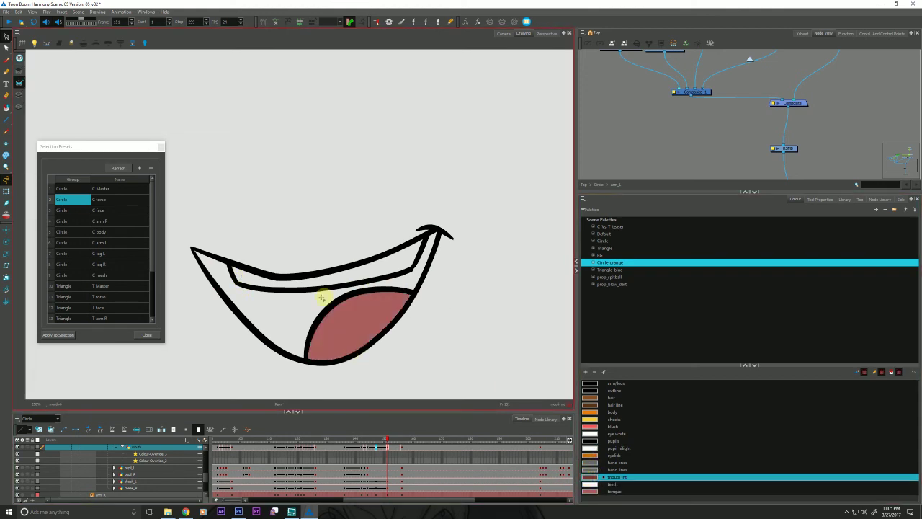
{"action": "left_click", "coordinate": [262, 314]}
{"action": "key", "text": "ctrl+z"}
{"action": "left_click", "coordinate": [251, 304]}
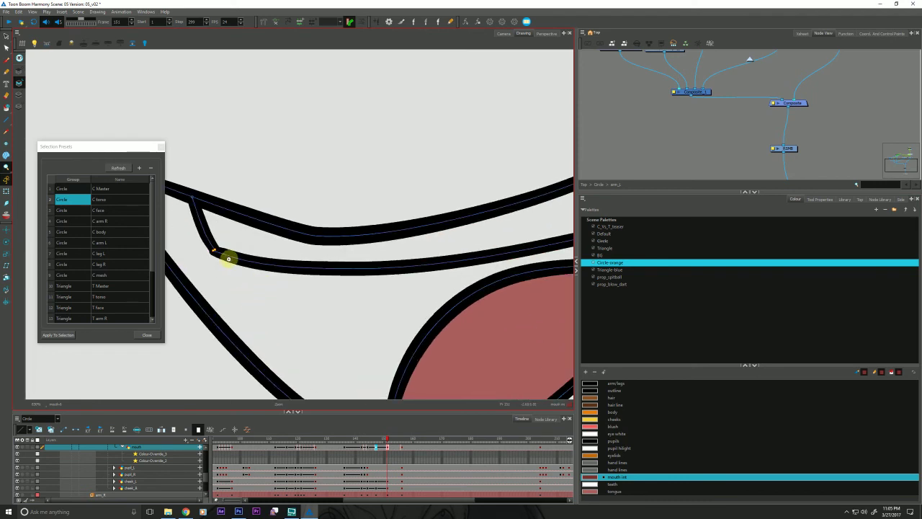
{"action": "key", "text": "alt+q"}
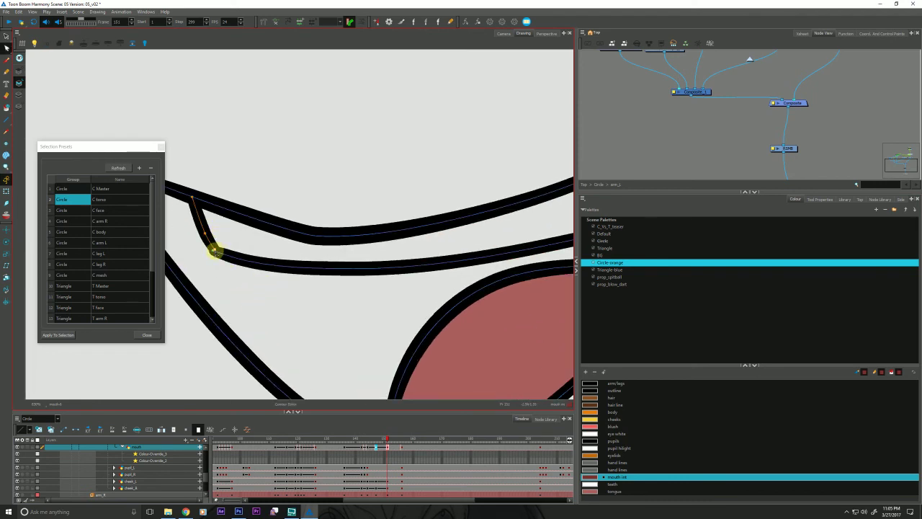
{"action": "left_click", "coordinate": [215, 251]}
{"action": "left_click", "coordinate": [215, 252]}
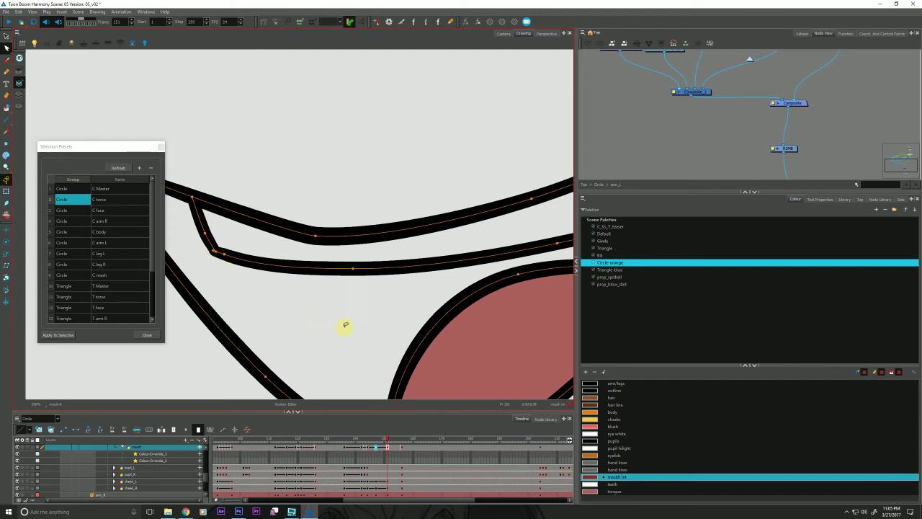
- Fill the mouth interior at frame 151 with the mouth int colour and the teeth with the teeth colour
{"action": "key", "text": "alt+i"}
{"action": "left_click", "coordinate": [309, 350]}
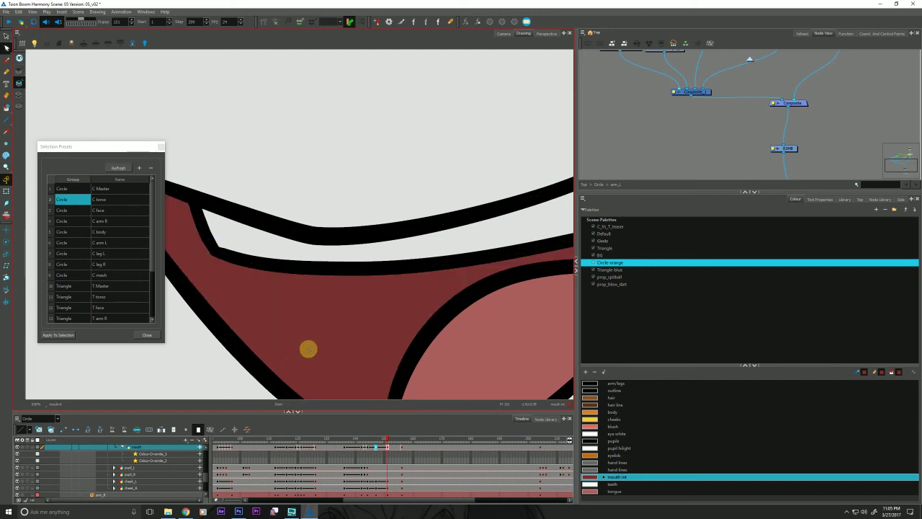
{"action": "left_click", "coordinate": [590, 484]}
{"action": "left_click", "coordinate": [436, 248]}
{"action": "scroll", "coordinate": [305, 334], "scroll_direction": "down", "scroll_amount": 1}
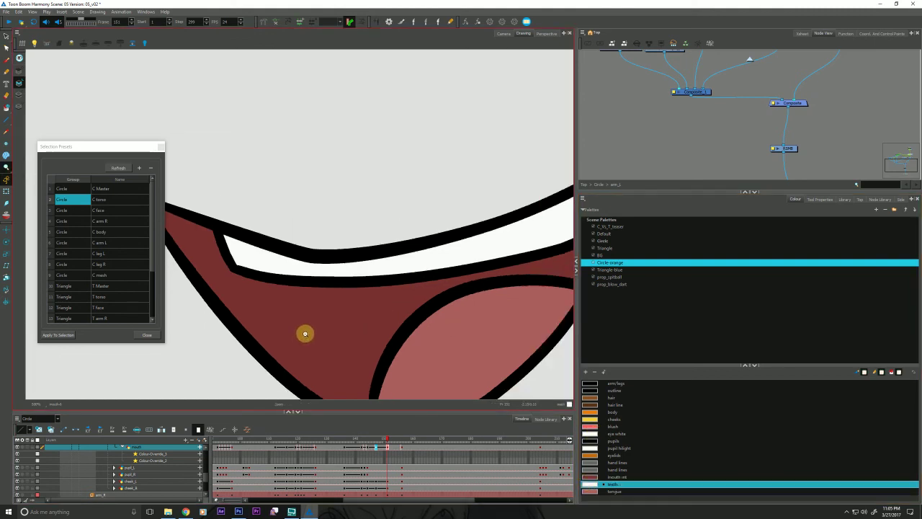
{"action": "scroll", "coordinate": [305, 333], "scroll_direction": "down", "scroll_amount": 3}
- Go back to frame 147 and join the teeth line's segments at its left corner
{"action": "key", "text": "comma"}
{"action": "key", "text": "comma"}
{"action": "key", "text": "comma"}
{"action": "key", "text": "comma"}
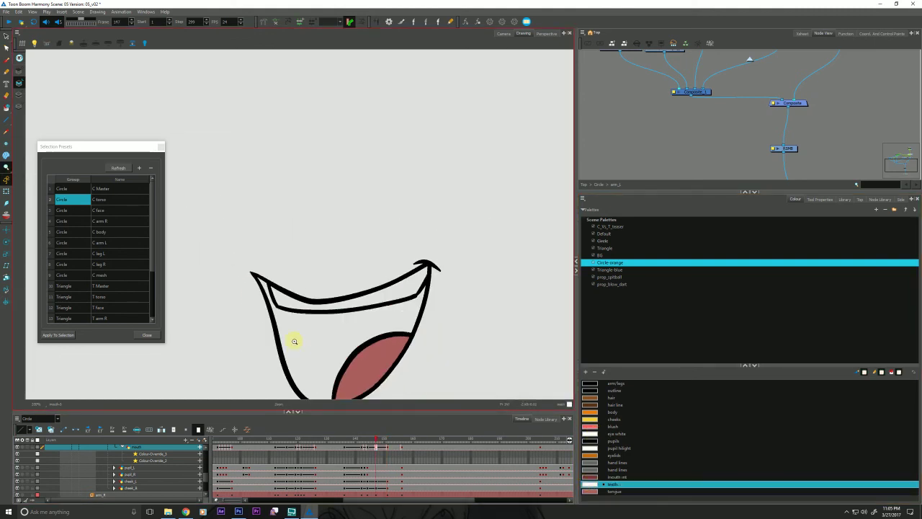
{"action": "left_click_drag", "start_coordinate": [307, 325], "coordinate": [315, 296]}
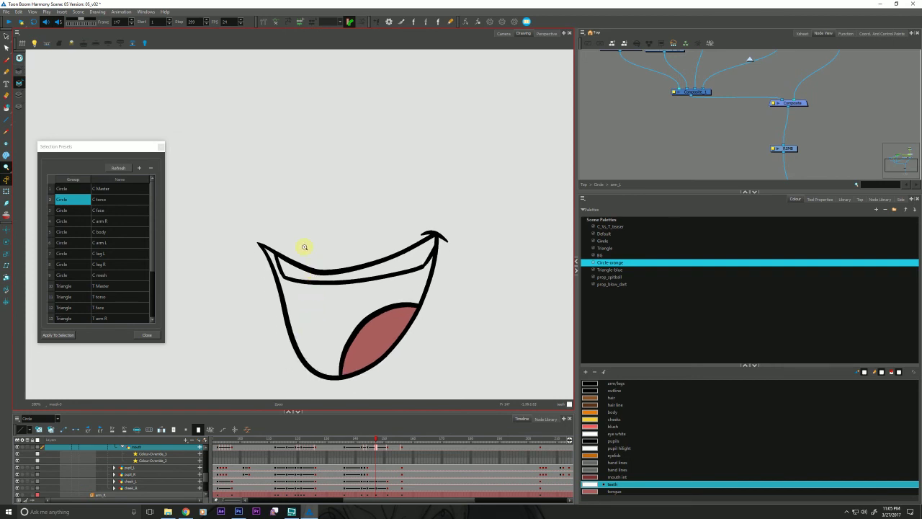
{"action": "scroll", "coordinate": [300, 286], "scroll_direction": "up", "scroll_amount": 4}
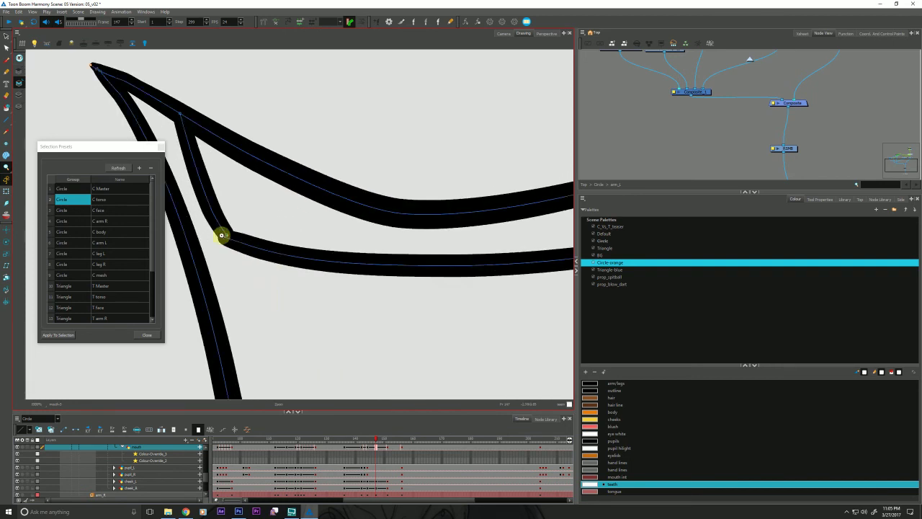
{"action": "key", "text": "alt+q"}
{"action": "left_click", "coordinate": [227, 239]}
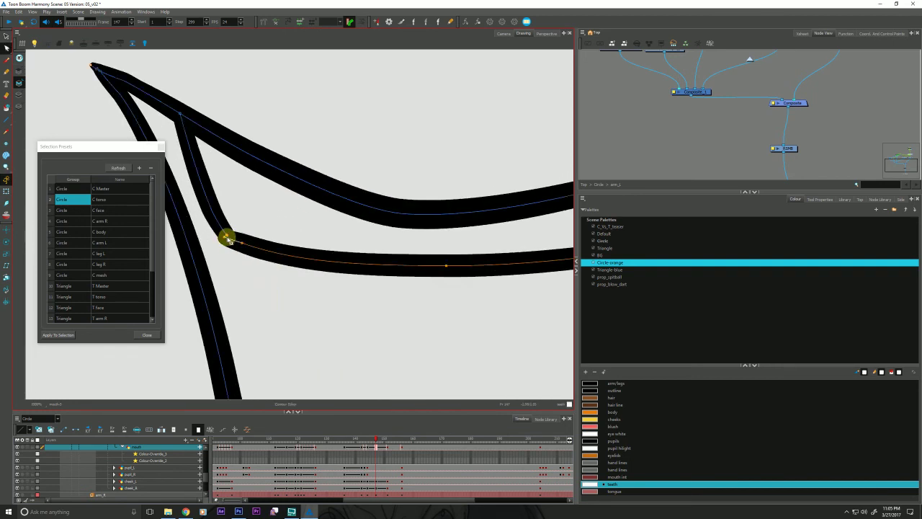
{"action": "left_click", "coordinate": [414, 331]}
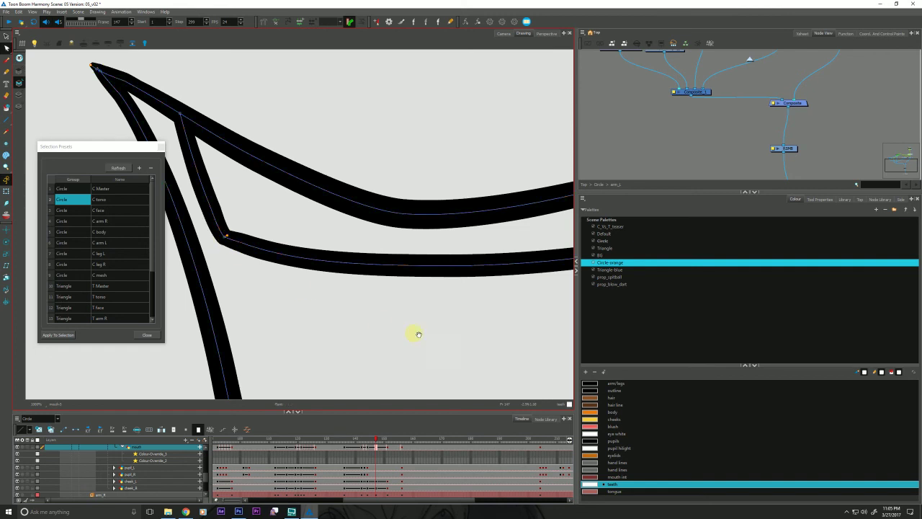
- Join the teeth line's segments at its right corner at frame 147
{"action": "mouse_move", "coordinate": [414, 331]}
{"action": "left_mouse_down"}
{"action": "mouse_move", "coordinate": [194, 324]}
{"action": "mouse_move", "coordinate": [97, 383]}
{"action": "left_mouse_up"}
{"action": "left_click", "coordinate": [530, 219]}
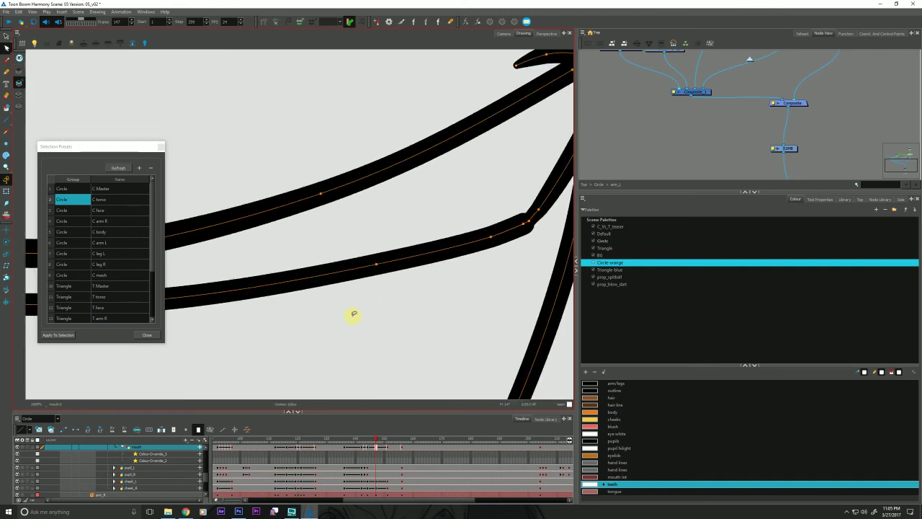
{"action": "scroll", "coordinate": [223, 364], "scroll_direction": "down", "scroll_amount": 5}
{"action": "left_click_drag", "start_coordinate": [192, 370], "coordinate": [387, 303]}
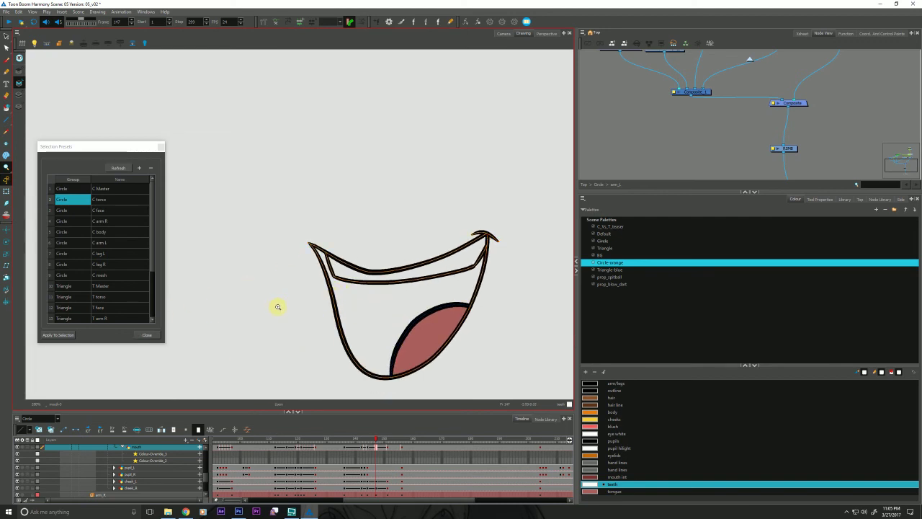
{"action": "key", "text": "k"}
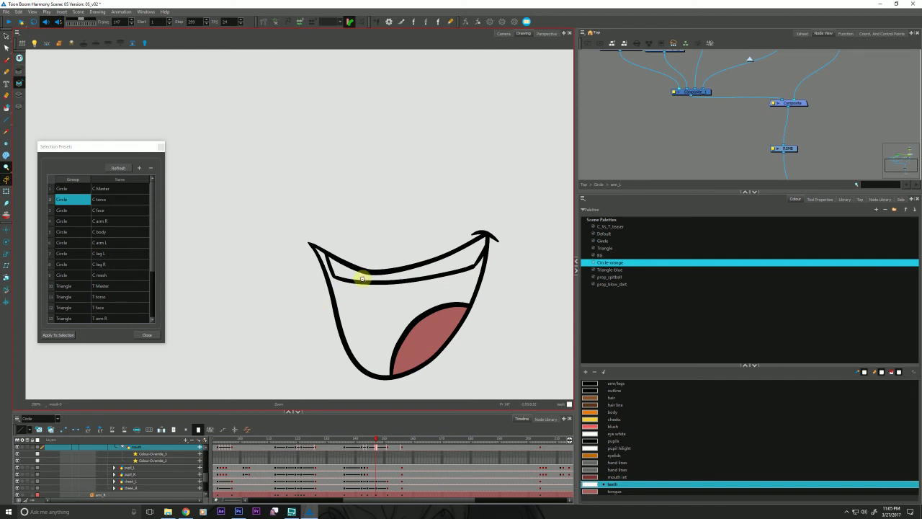
- Fill the teeth at frame 147 with the teeth colour and the mouth interior with the mouth int colour
{"action": "key", "text": "alt+i"}
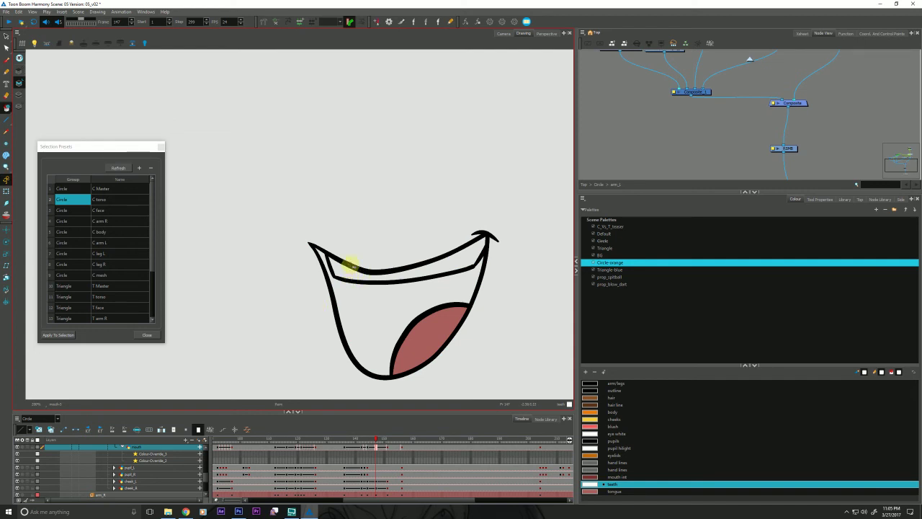
{"action": "left_click", "coordinate": [590, 492]}
{"action": "left_click", "coordinate": [596, 477]}
{"action": "left_click", "coordinate": [391, 307]}
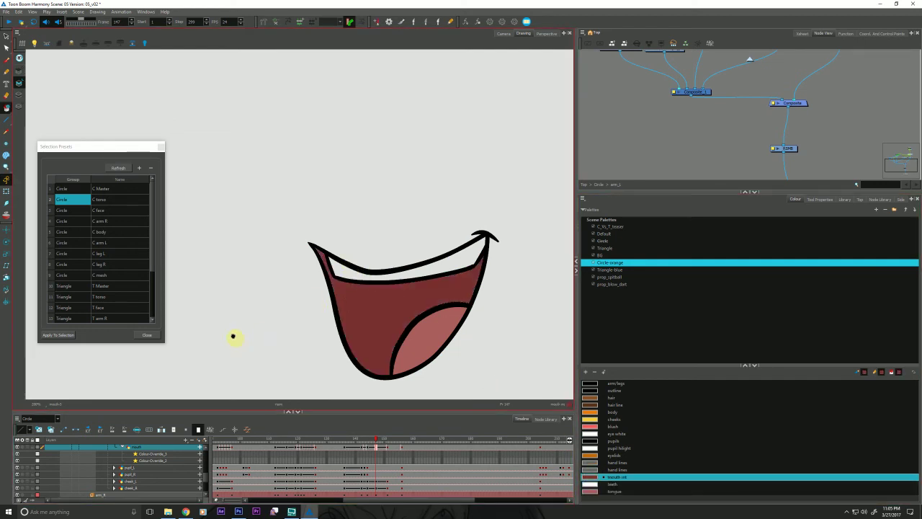
- Step between frames 147 and 151 to compare the two coloured mouth drawings
{"action": "key", "text": "period"}
{"action": "key", "text": "period"}
{"action": "key", "text": "period"}
{"action": "key", "text": "period"}
{"action": "key", "text": "comma"}
{"action": "key", "text": "comma"}
{"action": "key", "text": "comma"}
{"action": "key", "text": "comma"}
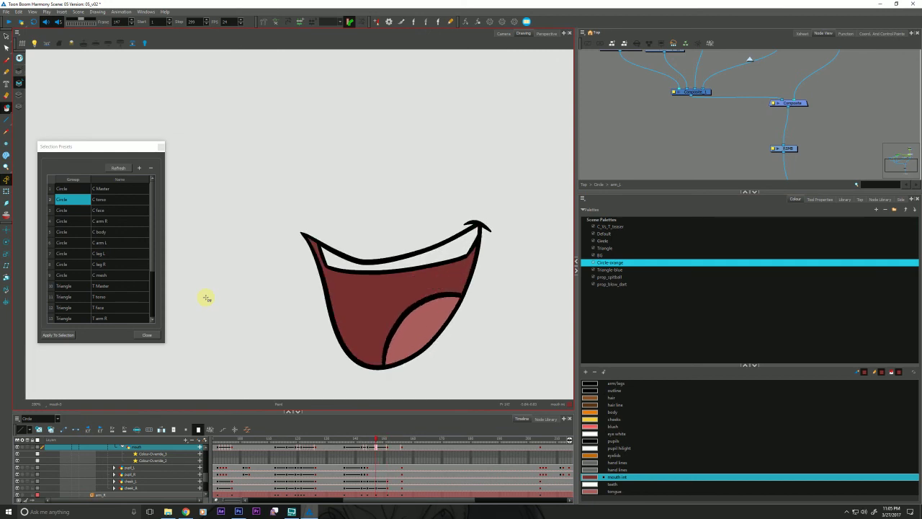
- Select the teeth colour, go to frame 151 and bring the character's laughing face up close in the Camera view
{"action": "left_click", "coordinate": [597, 484]}
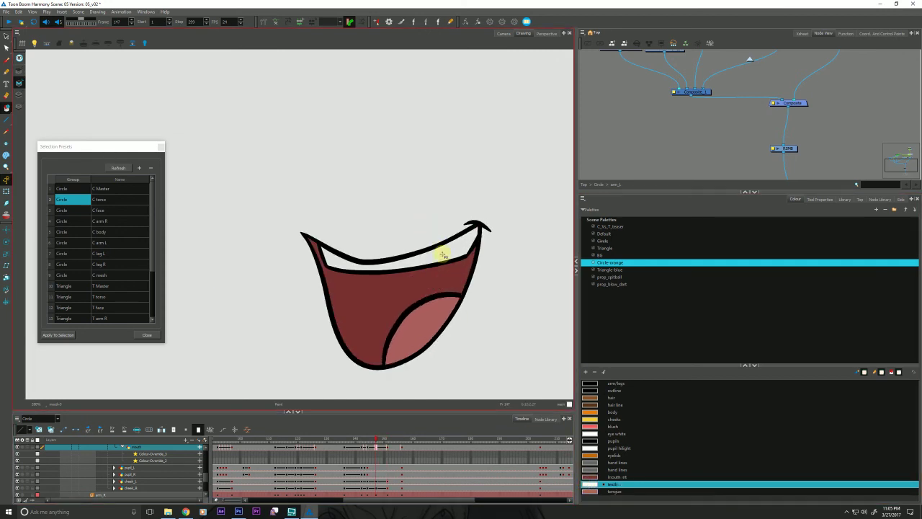
{"action": "key", "text": "period"}
{"action": "key", "text": "period"}
{"action": "key", "text": "period"}
{"action": "key", "text": "period"}
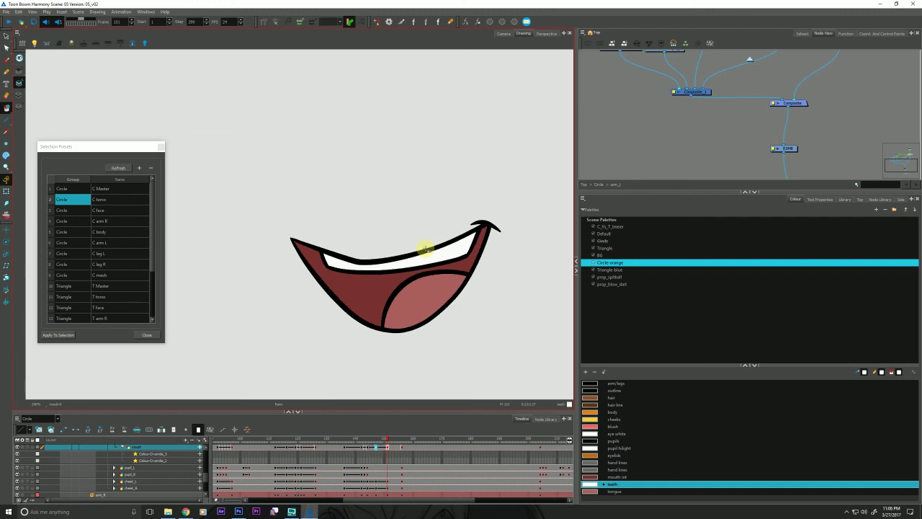
{"action": "left_click", "coordinate": [503, 34]}
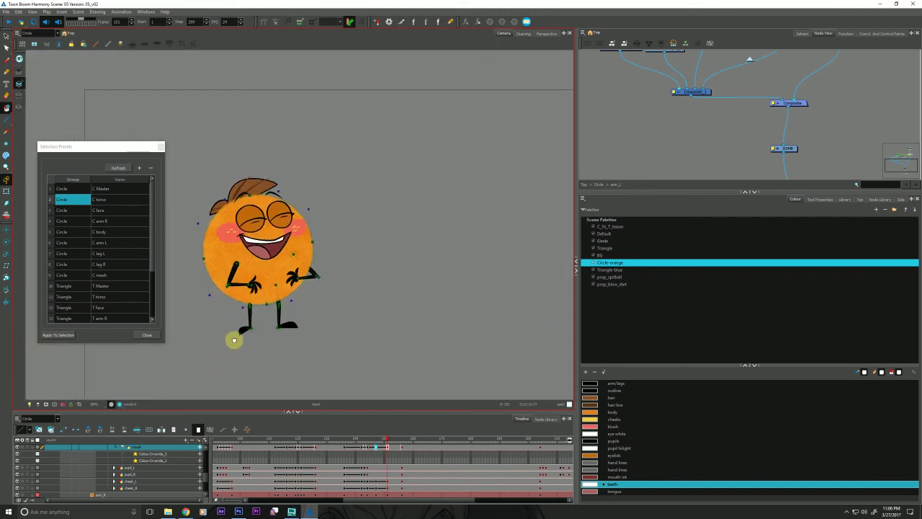
{"action": "left_click", "coordinate": [387, 447]}
{"action": "key", "text": "alt+z"}
{"action": "left_click", "coordinate": [245, 255]}
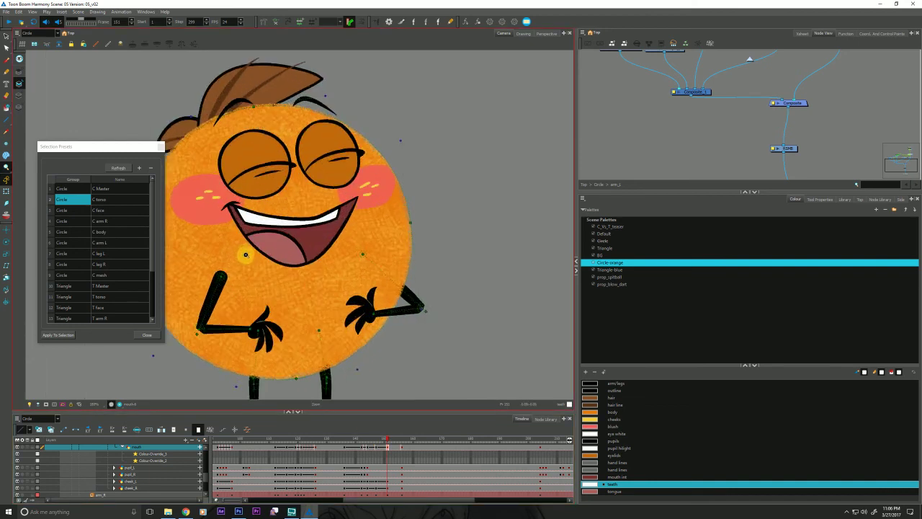
{"action": "left_click", "coordinate": [246, 253]}
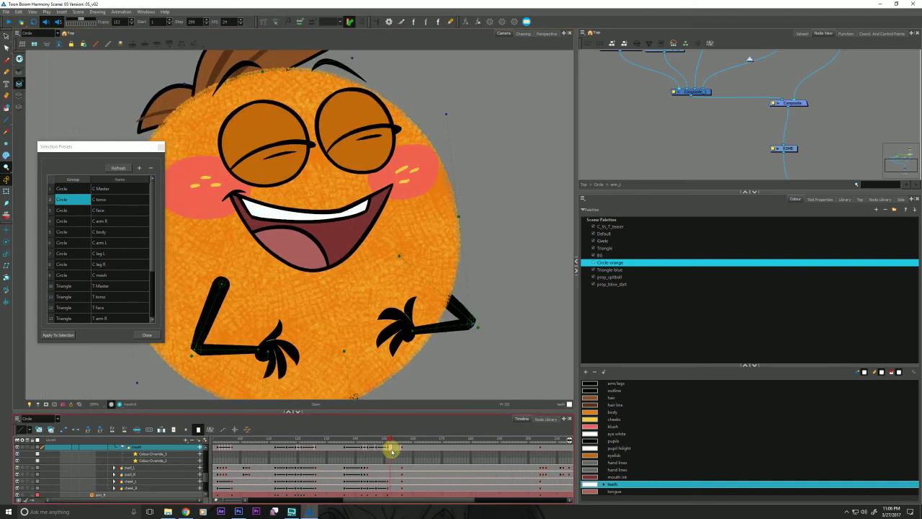
- Step back and forth through the frames around 151 and 152 to examine how the mouth drawing morphs
{"action": "mouse_move", "coordinate": [393, 456]}
{"action": "left_mouse_down"}
{"action": "mouse_move", "coordinate": [391, 472]}
{"action": "mouse_move", "coordinate": [385, 448]}
{"action": "mouse_move", "coordinate": [396, 459]}
{"action": "left_mouse_up"}
{"action": "key", "text": "comma"}
{"action": "key", "text": "comma"}
{"action": "key", "text": "comma"}
{"action": "key", "text": "comma"}
{"action": "key", "text": "comma"}
{"action": "key", "text": "comma"}
{"action": "key", "text": "period"}
{"action": "key", "text": "period"}
{"action": "key", "text": "period"}
{"action": "key", "text": "period"}
{"action": "key", "text": "period"}
{"action": "key", "text": "period"}
{"action": "key", "text": "comma"}
{"action": "key", "text": "comma"}
{"action": "key", "text": "comma"}
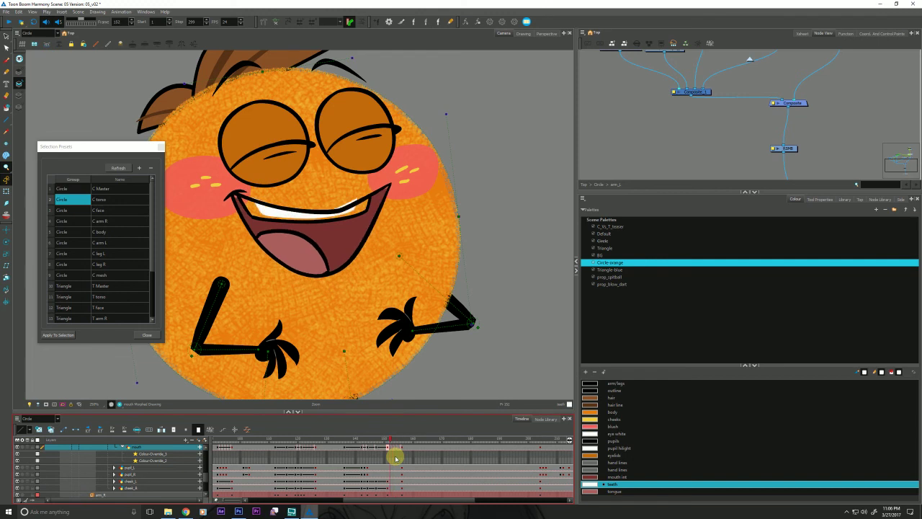
{"action": "key", "text": "period"}
{"action": "key", "text": "period"}
{"action": "key", "text": "comma"}
{"action": "key", "text": "comma"}
{"action": "key", "text": "comma"}
{"action": "key", "text": "comma"}
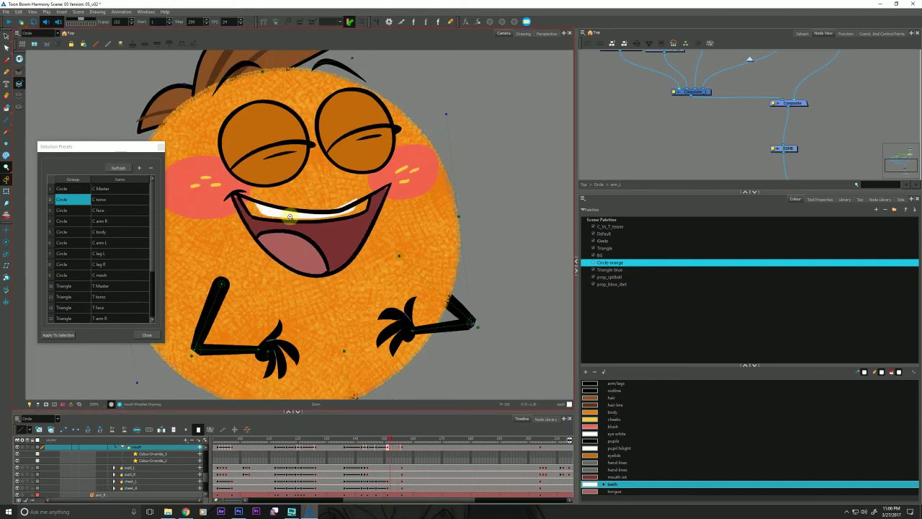
{"action": "key", "text": "comma"}
{"action": "key", "text": "period"}
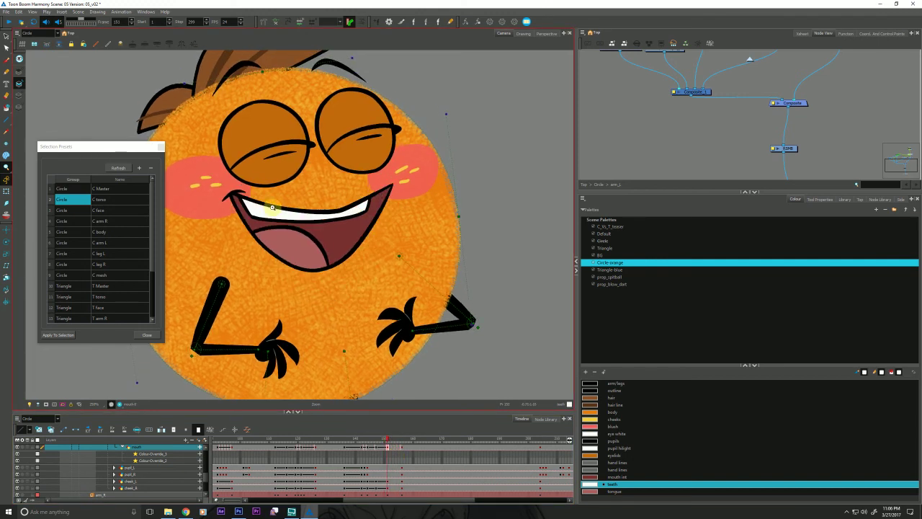
{"action": "key", "text": "period"}
{"action": "key", "text": "period"}
{"action": "key", "text": "period"}
{"action": "key", "text": "period"}
{"action": "key", "text": "comma"}
{"action": "key", "text": "comma"}
{"action": "key", "text": "comma"}
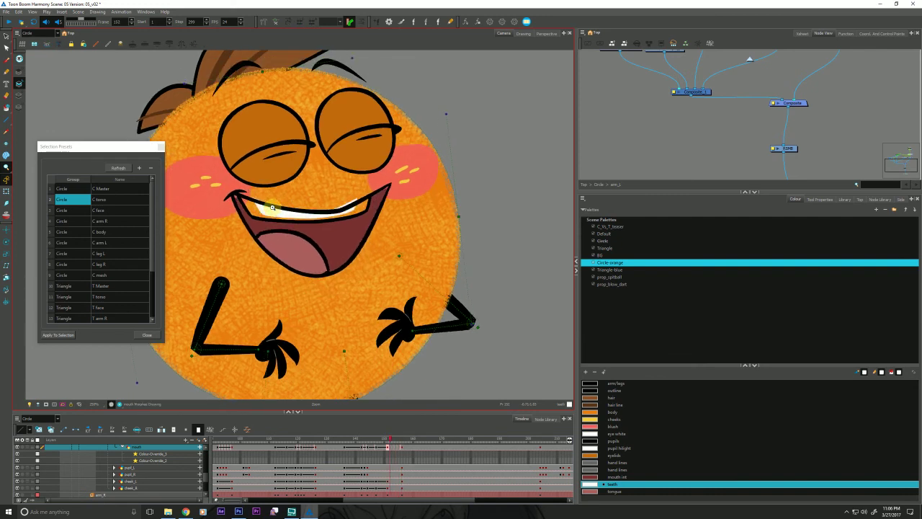
{"action": "key", "text": "comma"}
{"action": "key", "text": "period"}
{"action": "key", "text": "period"}
{"action": "key", "text": "period"}
{"action": "key", "text": "comma"}
{"action": "key", "text": "comma"}
{"action": "key", "text": "comma"}
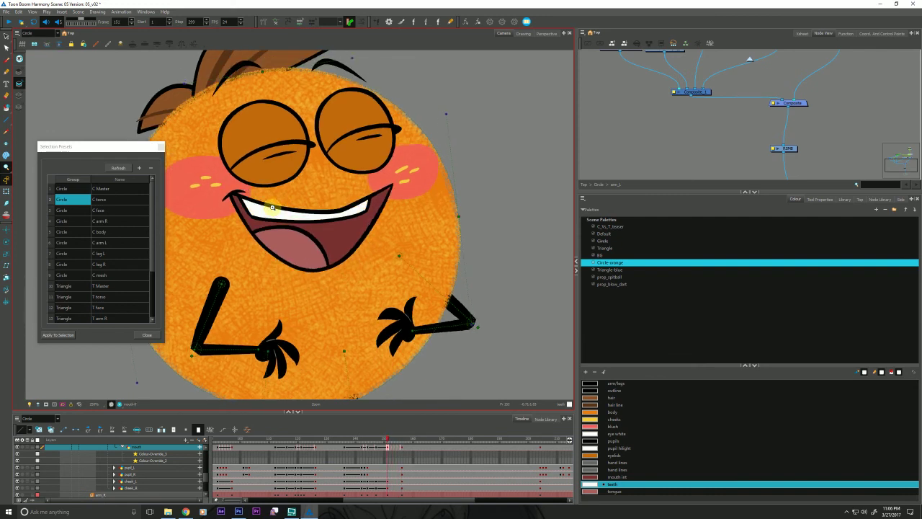
- Try to add a Pencil Hint with the Morphing tool at the tongue's left corner on the frame 151 mouth
{"action": "left_click", "coordinate": [6, 155]}
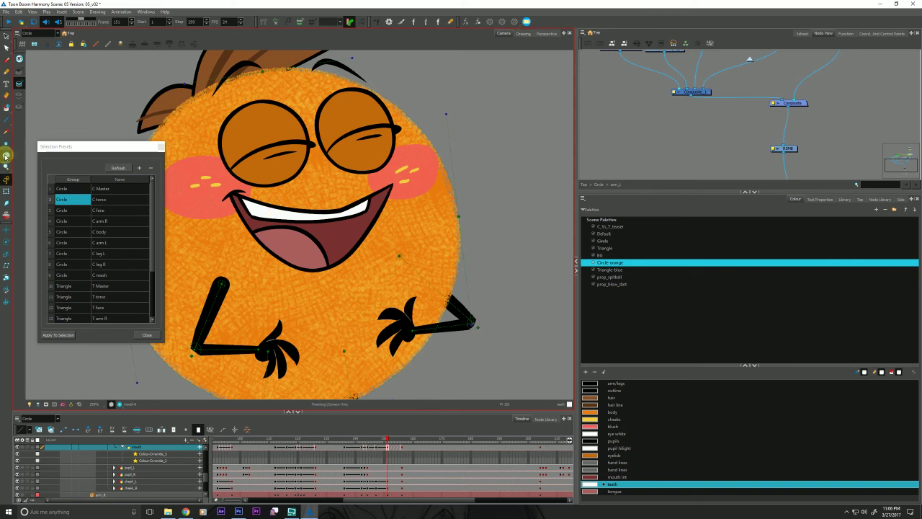
{"action": "left_click", "coordinate": [815, 200]}
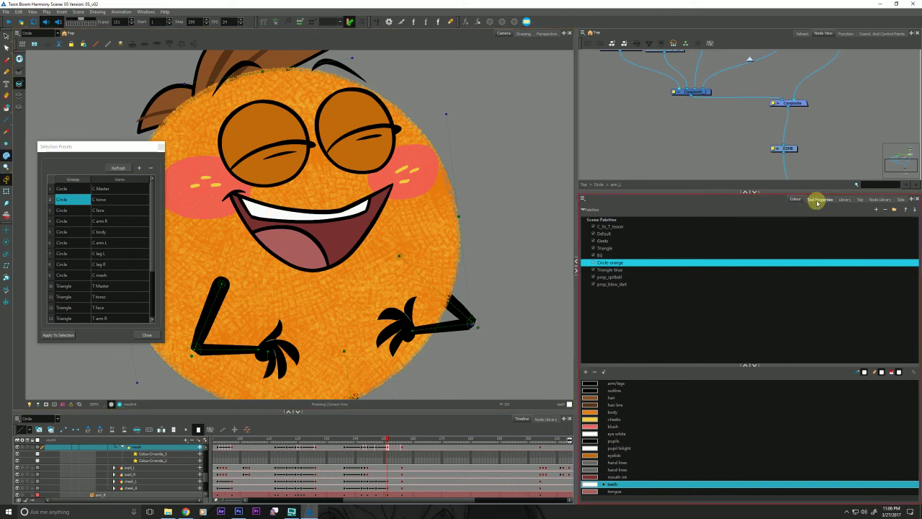
{"action": "left_click", "coordinate": [593, 220]}
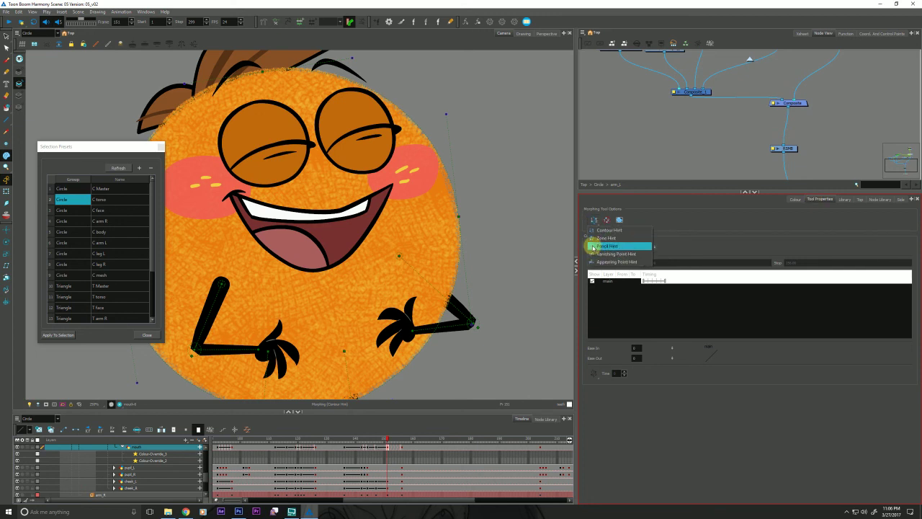
{"action": "left_click", "coordinate": [593, 245]}
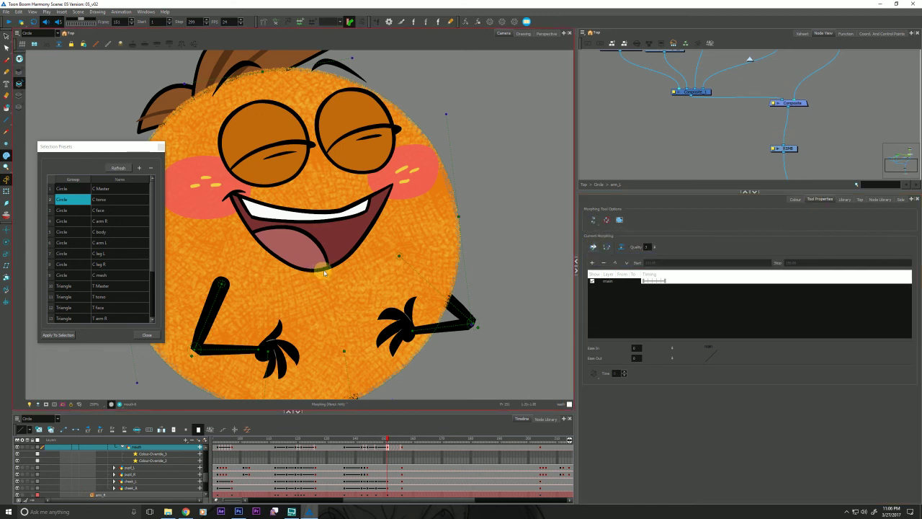
{"action": "left_click", "coordinate": [254, 234]}
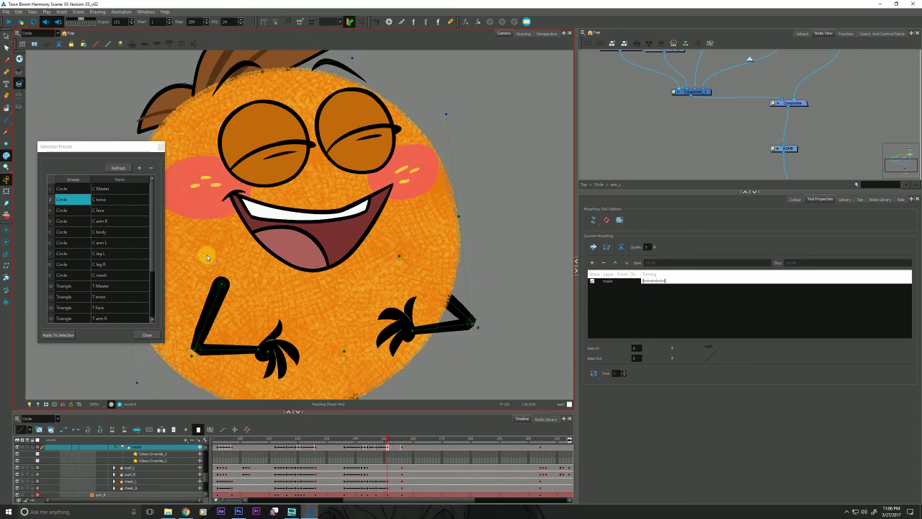
- Delete the morphing that follows the frame 151 mouth drawing on the mouth layer
{"action": "left_click", "coordinate": [389, 447]}
{"action": "left_click", "coordinate": [390, 451]}
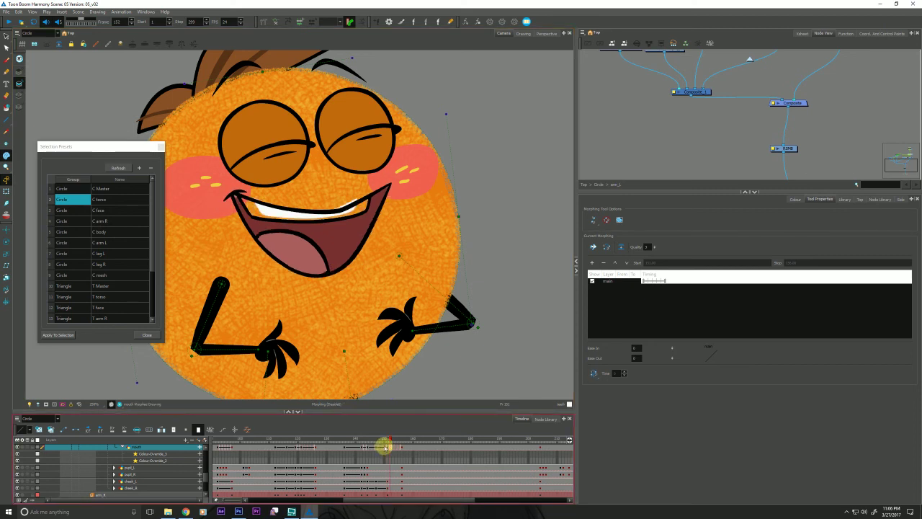
{"action": "right_click", "coordinate": [390, 451]}
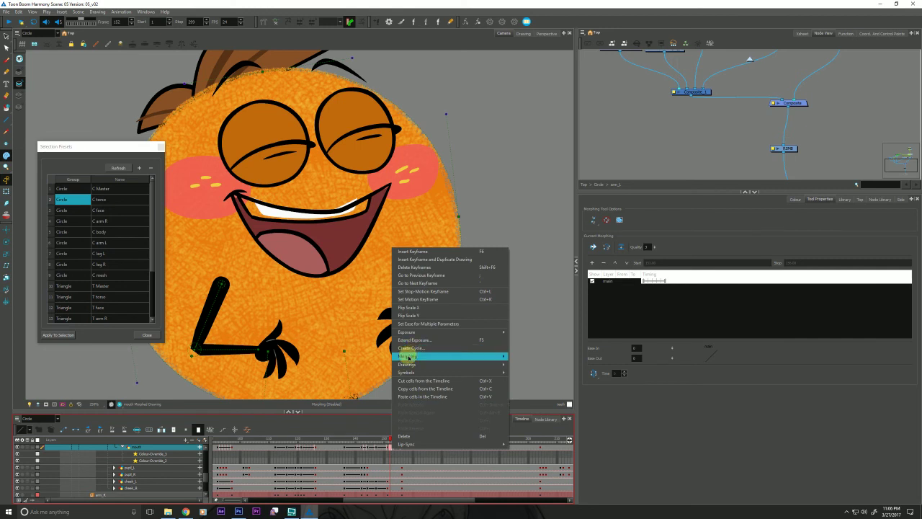
{"action": "mouse_move", "coordinate": [418, 356]}
{"action": "left_click", "coordinate": [519, 366]}
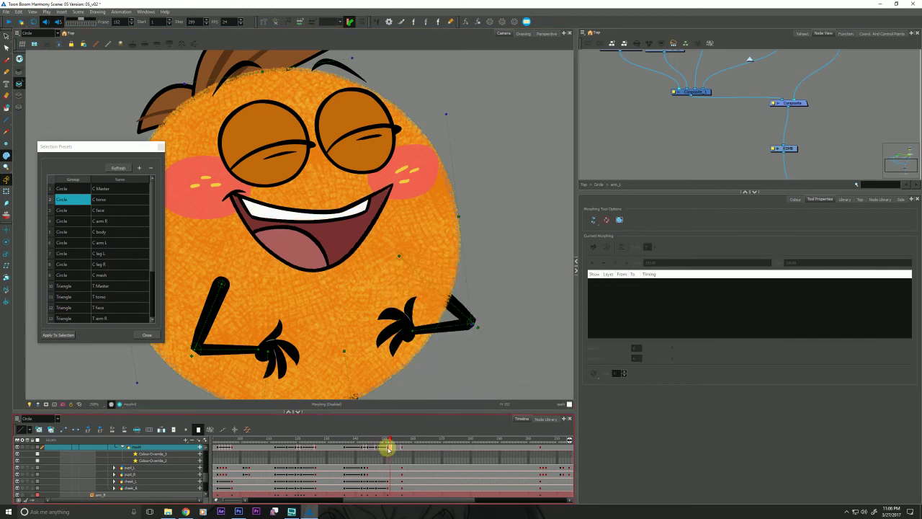
- Select the whole mouth drawing at frame 151 and convert its pencil lines to brush strokes
{"action": "left_click_drag", "start_coordinate": [314, 285], "coordinate": [323, 289]}
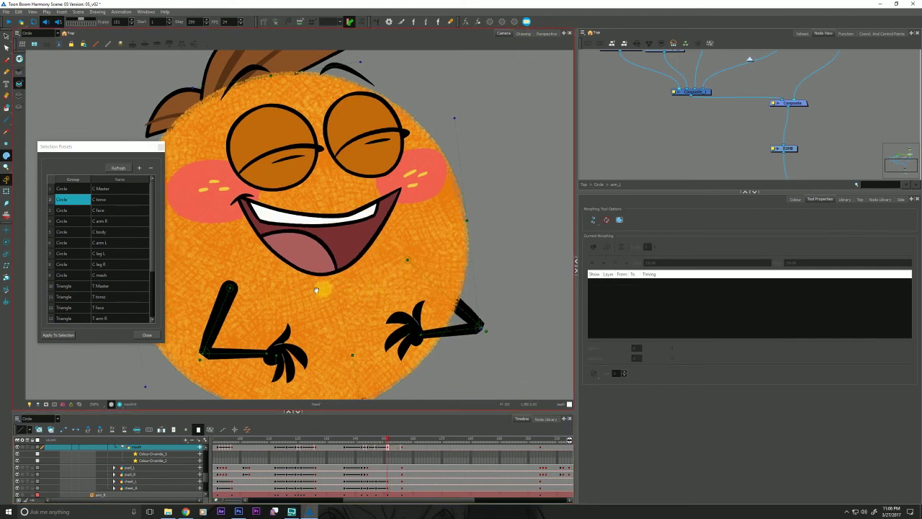
{"action": "key", "text": "alt+s"}
{"action": "left_click", "coordinate": [289, 297]}
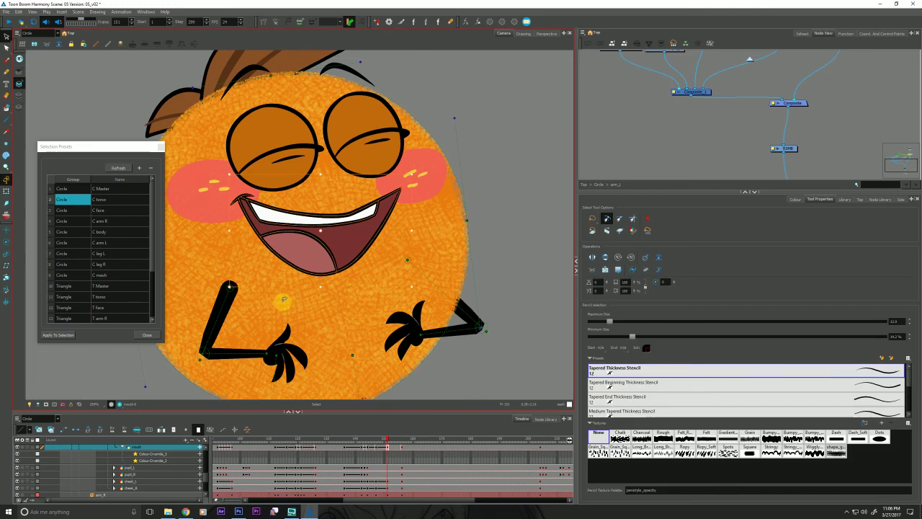
{"action": "right_click", "coordinate": [259, 225]}
{"action": "mouse_move", "coordinate": [350, 391]}
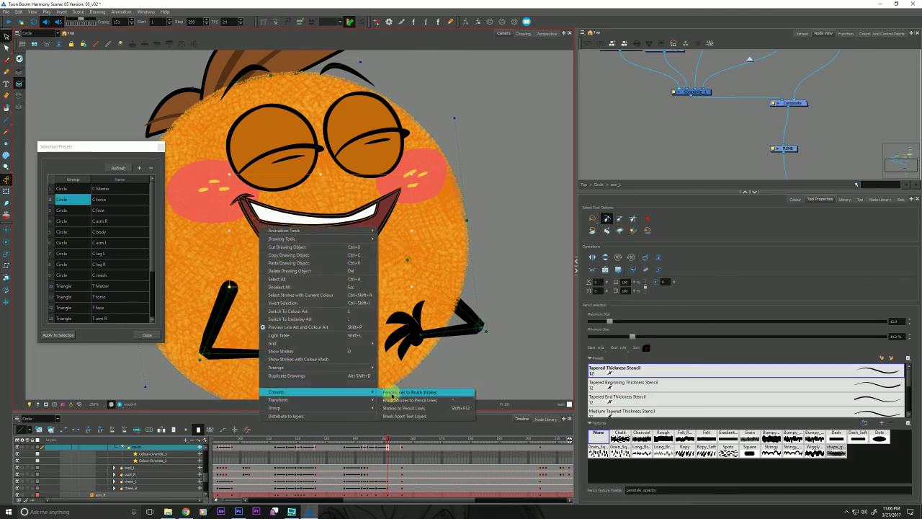
{"action": "left_click", "coordinate": [389, 393]}
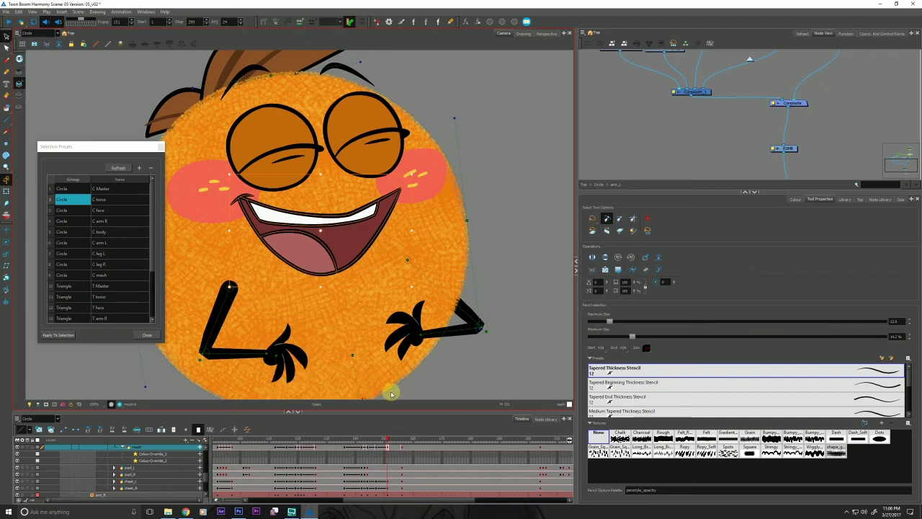
- Go to the mouth drawing at frame 156, close the outline gap at its left corner and fill the teeth with the teeth colour
{"action": "left_click", "coordinate": [59, 45]}
{"action": "key", "text": "g"}
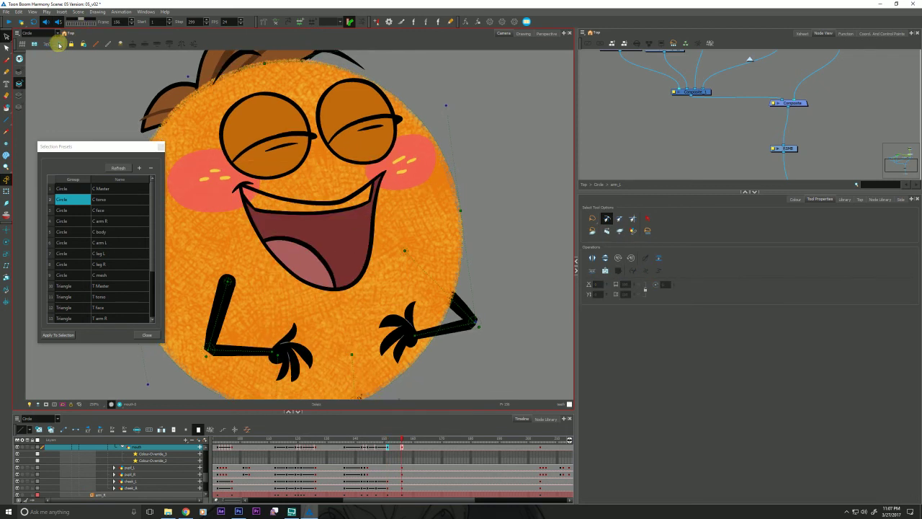
{"action": "left_click", "coordinate": [796, 199]}
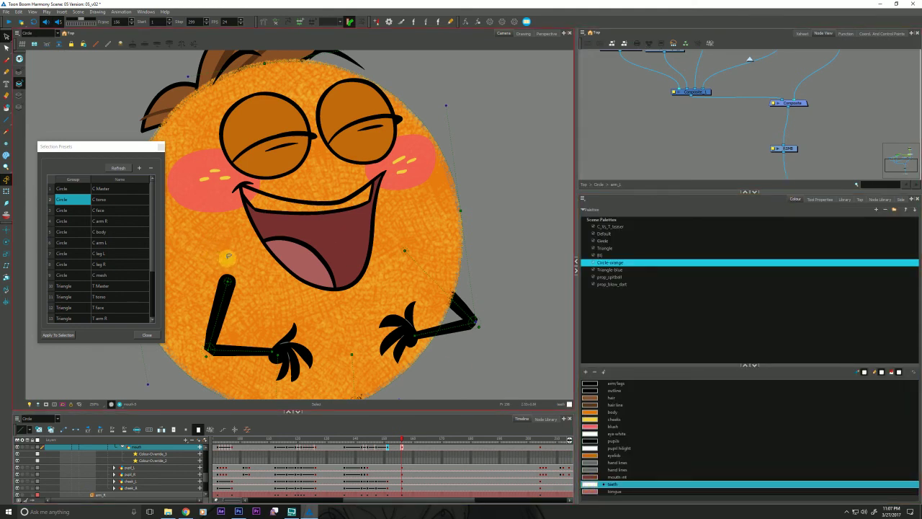
{"action": "key", "text": "alt+i"}
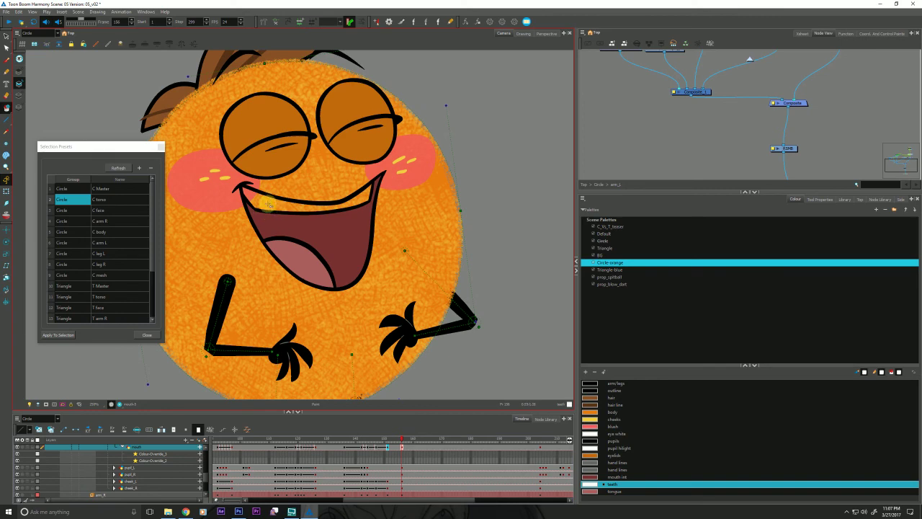
{"action": "left_click", "coordinate": [258, 189]}
{"action": "scroll", "coordinate": [261, 201], "scroll_direction": "up", "scroll_amount": 5}
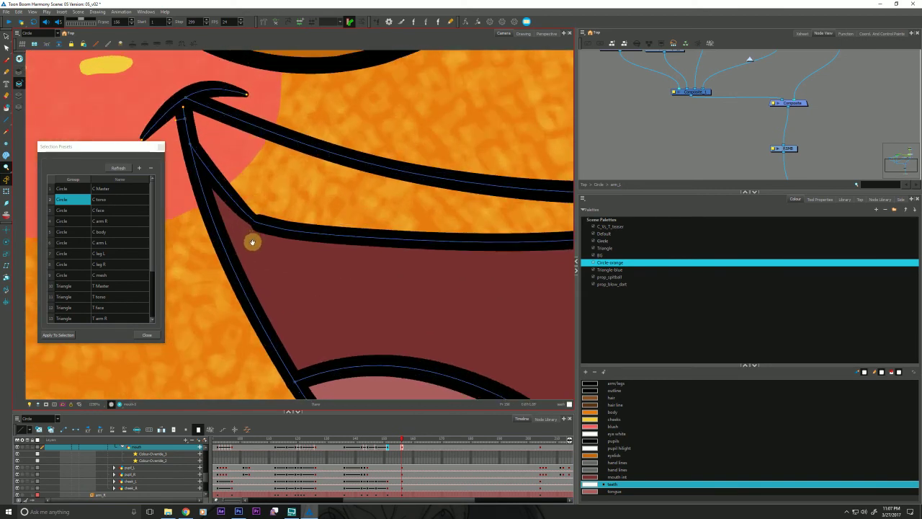
{"action": "left_click_drag", "start_coordinate": [252, 242], "coordinate": [252, 249]}
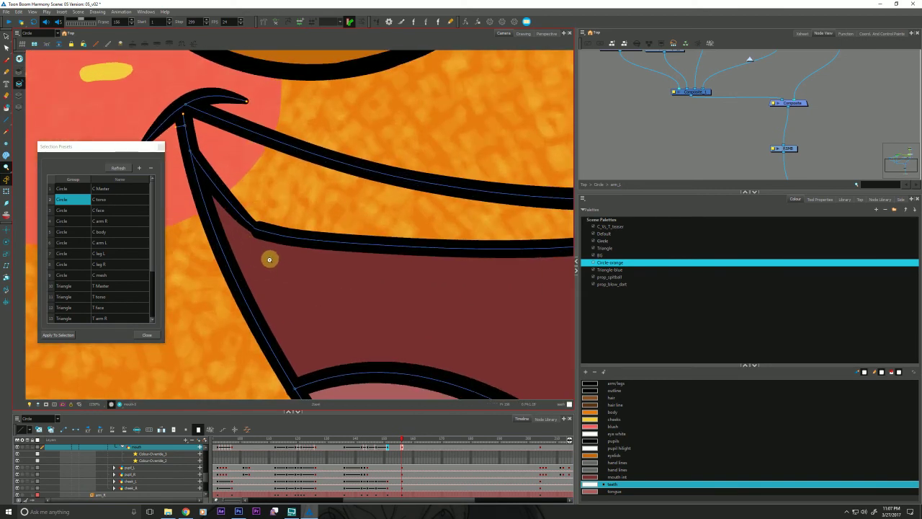
{"action": "left_click_drag", "start_coordinate": [474, 302], "coordinate": [59, 373]}
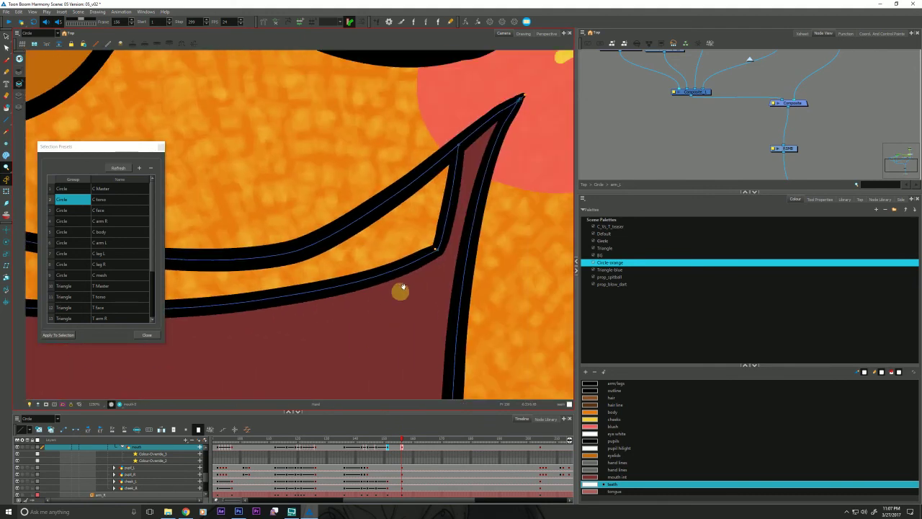
{"action": "left_click_drag", "start_coordinate": [387, 261], "coordinate": [394, 253]}
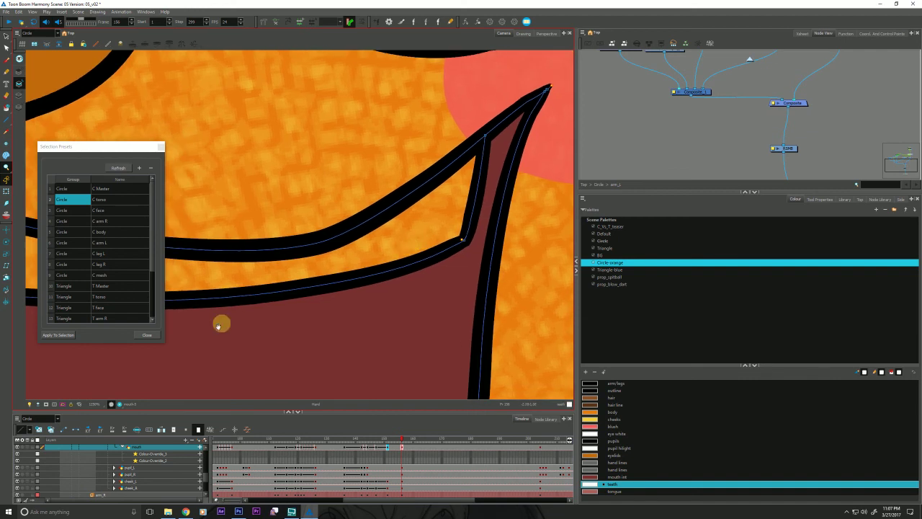
{"action": "left_click_drag", "start_coordinate": [218, 349], "coordinate": [541, 313]}
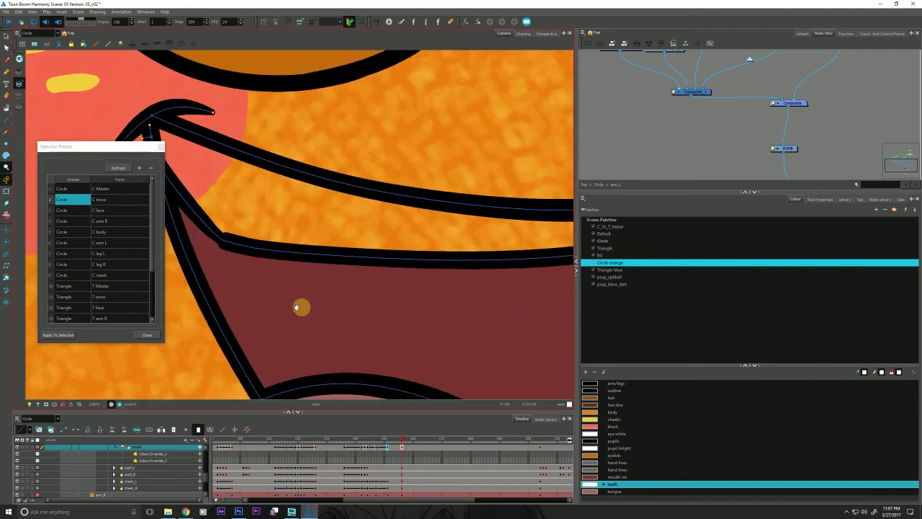
{"action": "left_click_drag", "start_coordinate": [296, 307], "coordinate": [370, 344]}
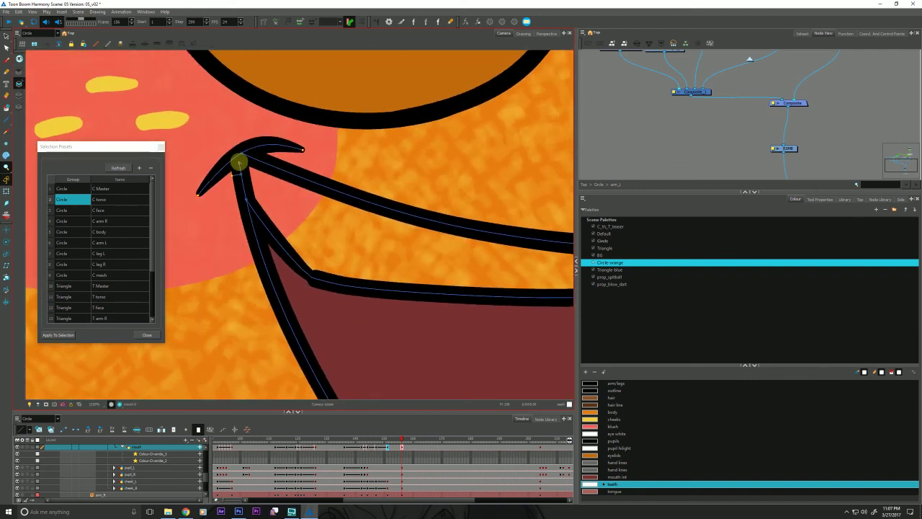
{"action": "left_click", "coordinate": [342, 231]}
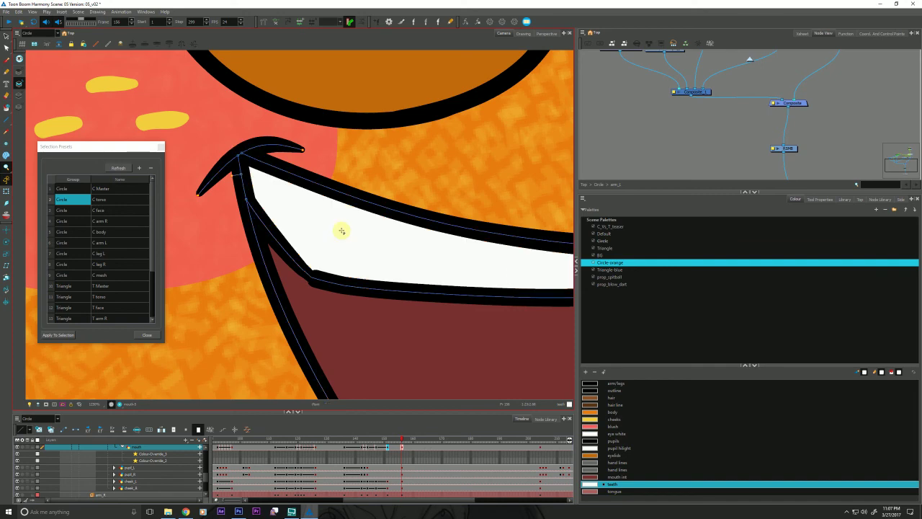
{"action": "scroll", "coordinate": [247, 298], "scroll_direction": "down", "scroll_amount": 10}
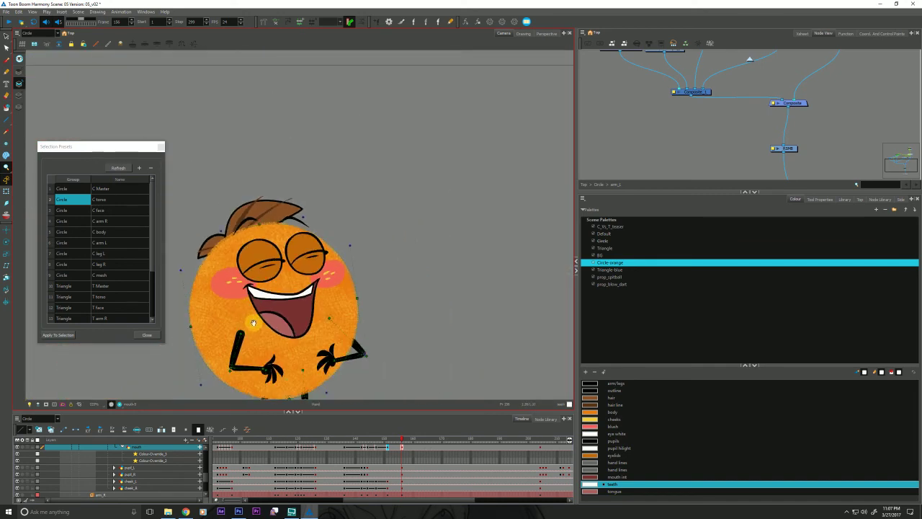
{"action": "scroll", "coordinate": [252, 322], "scroll_direction": "up", "scroll_amount": 6}
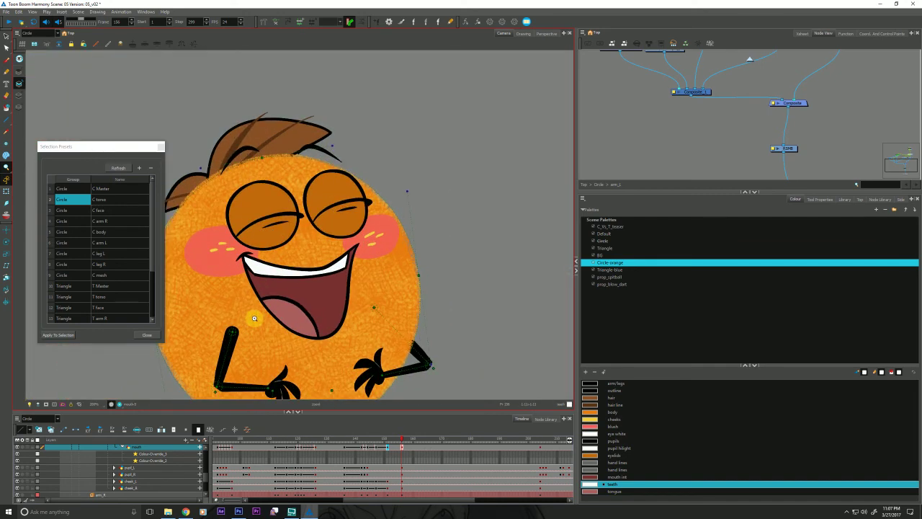
{"action": "left_click", "coordinate": [187, 511]}
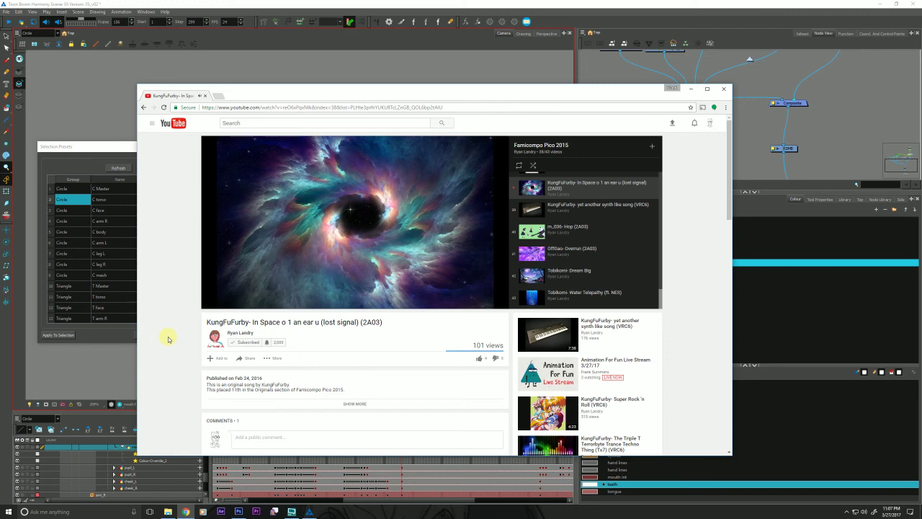
{"action": "left_click", "coordinate": [820, 152]}
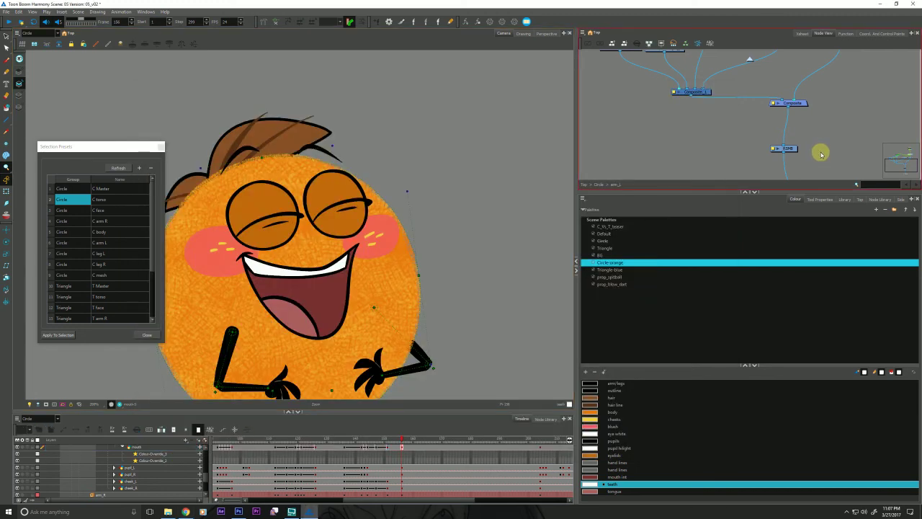
{"action": "left_click_drag", "start_coordinate": [312, 268], "coordinate": [352, 236]}
{"action": "key", "text": "shift+Return"}
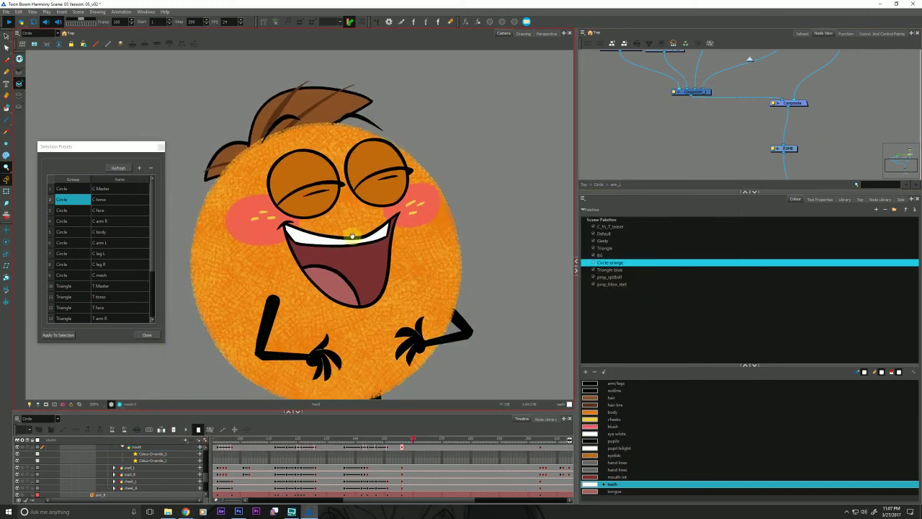
{"action": "left_click", "coordinate": [253, 297]}
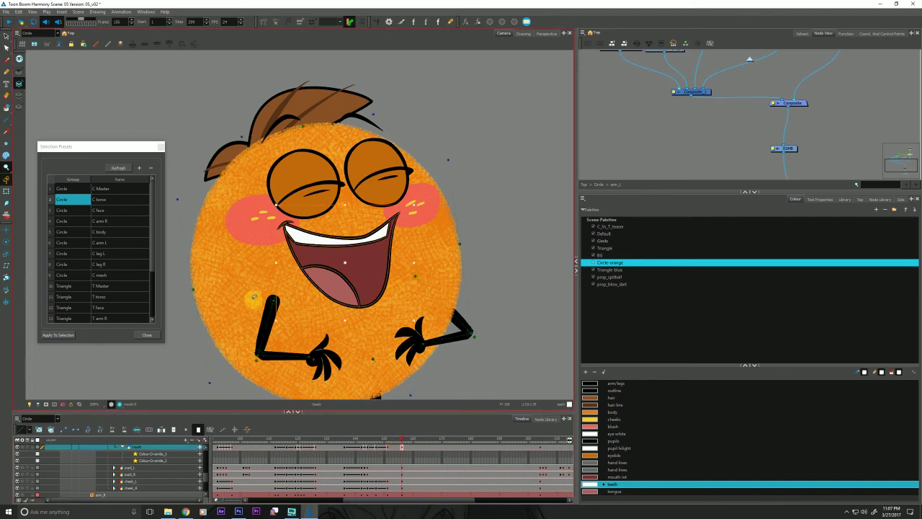
- Convert the selected frame 156 mouth drawing's pencil lines to brush strokes and deselect the drawing
{"action": "right_click", "coordinate": [299, 255]}
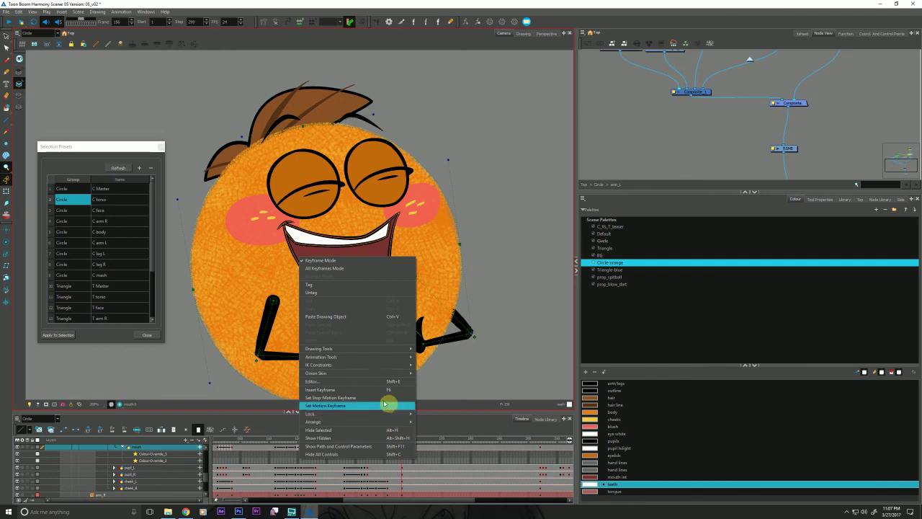
{"action": "right_click", "coordinate": [294, 238]}
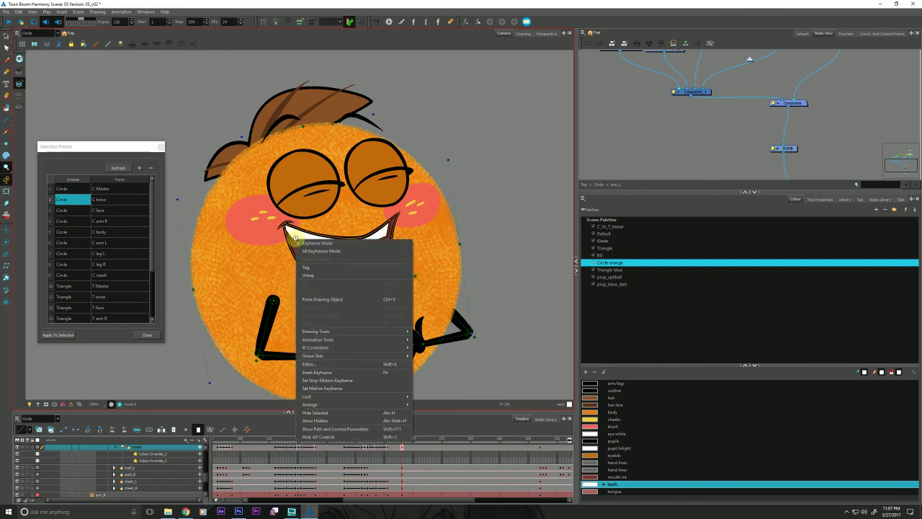
{"action": "left_click", "coordinate": [292, 238]}
{"action": "right_click", "coordinate": [294, 236]}
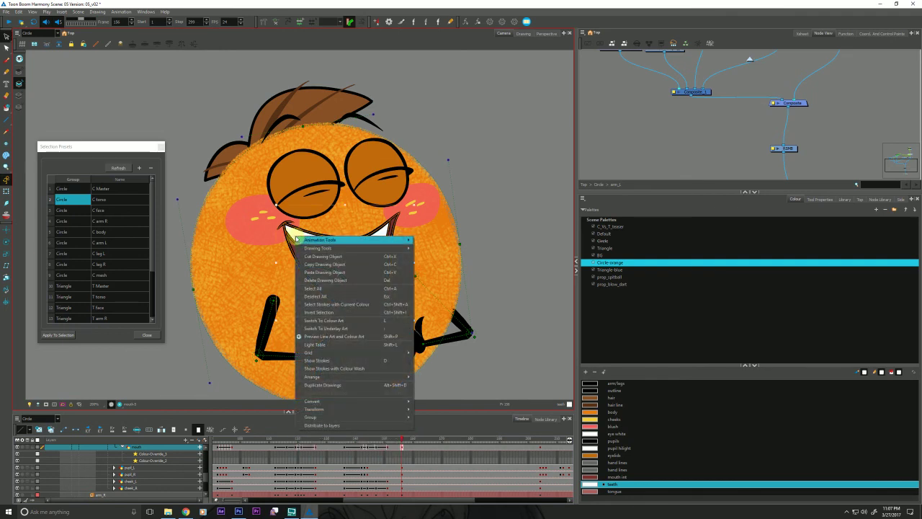
{"action": "mouse_move", "coordinate": [397, 406]}
{"action": "left_click", "coordinate": [432, 401]}
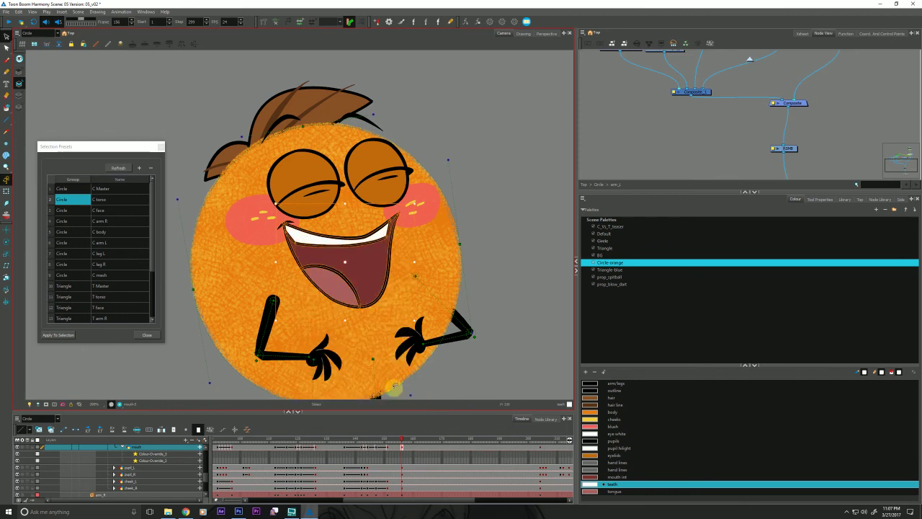
{"action": "left_click", "coordinate": [59, 43]}
{"action": "left_click", "coordinate": [155, 120]}
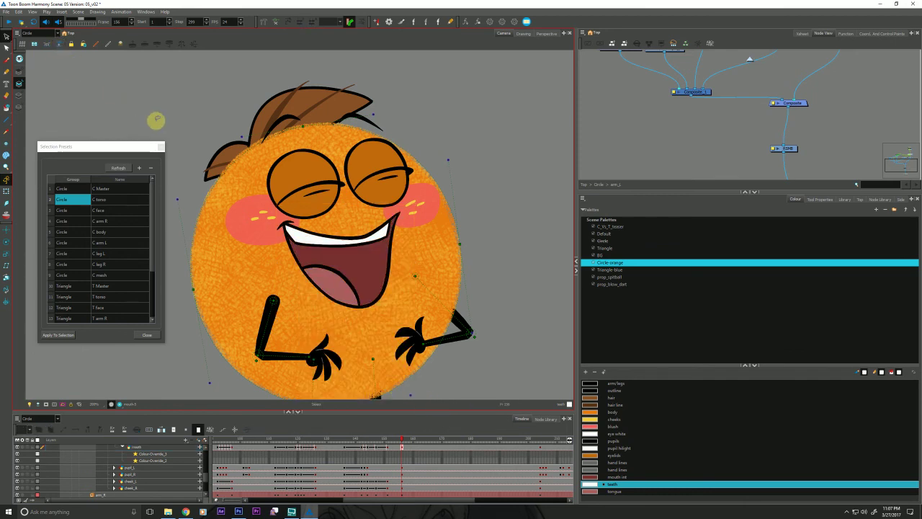
- Morph the mouth from the frame 151 drawing to the frame 156 drawing and set the Morphing tool to Contour Hint
{"action": "left_click", "coordinate": [389, 447]}
{"action": "mouse_move", "coordinate": [389, 448]}
{"action": "left_mouse_down"}
{"action": "mouse_move", "coordinate": [389, 466]}
{"action": "mouse_move", "coordinate": [387, 447]}
{"action": "left_mouse_up"}
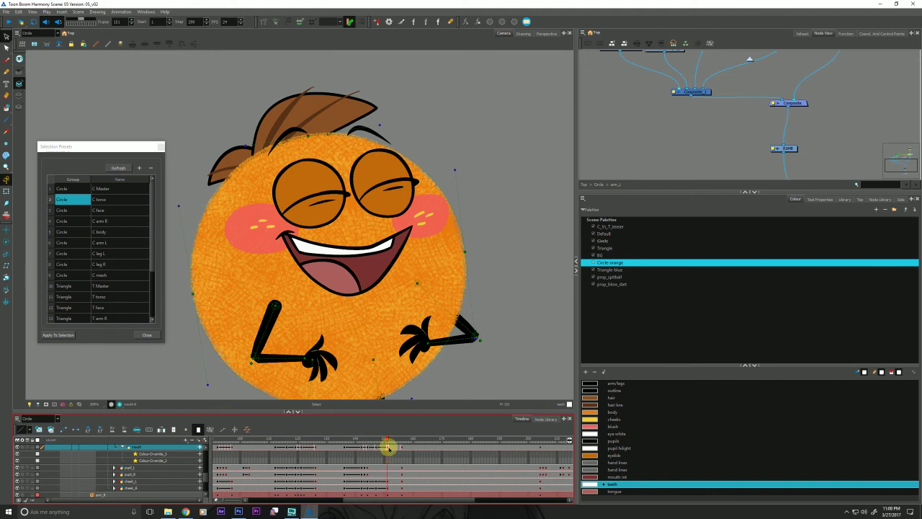
{"action": "left_click", "coordinate": [524, 34]}
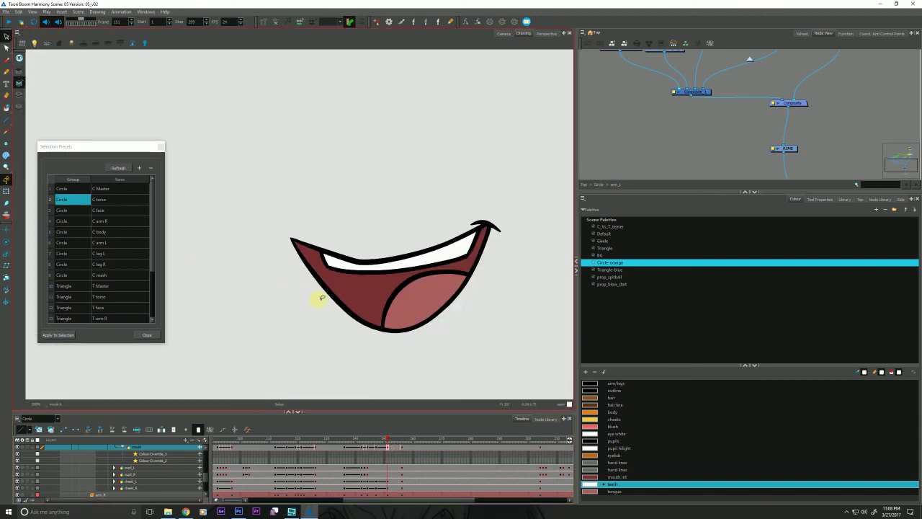
{"action": "left_click_drag", "start_coordinate": [329, 315], "coordinate": [267, 302]}
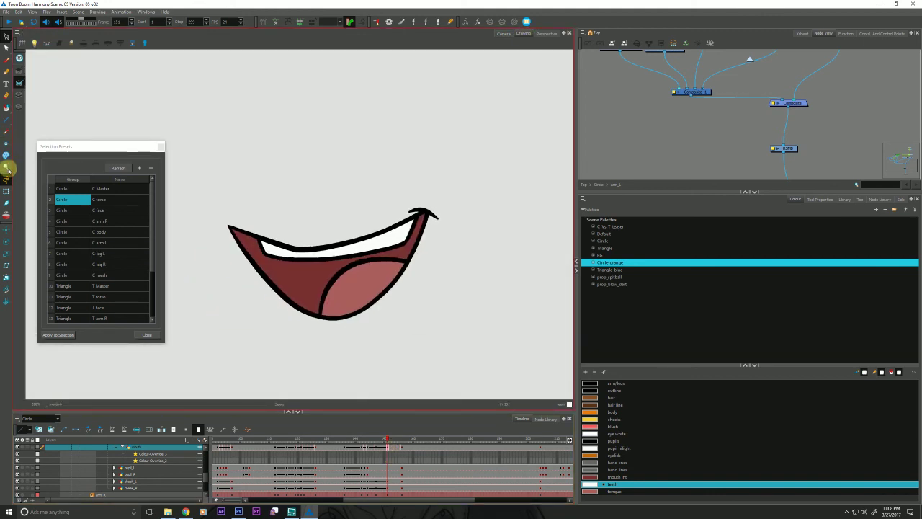
{"action": "left_click", "coordinate": [7, 157]}
{"action": "left_click", "coordinate": [818, 198]}
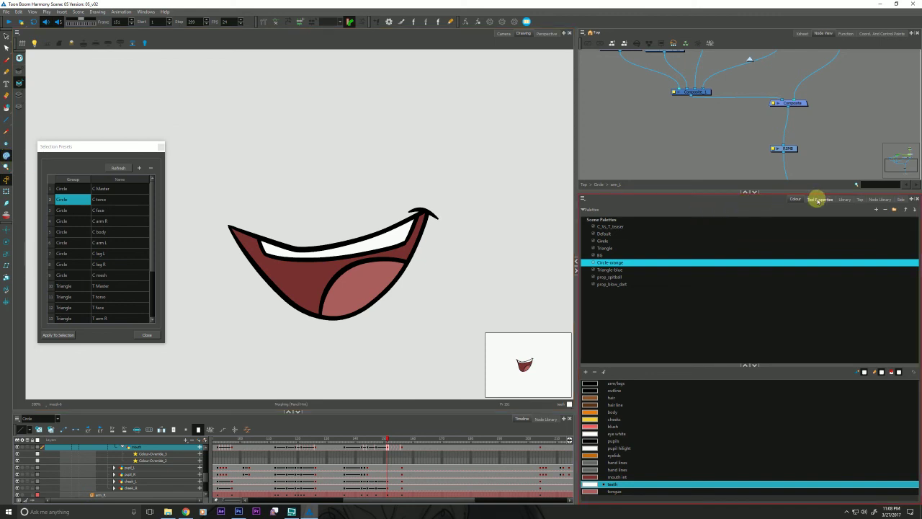
{"action": "left_click", "coordinate": [593, 223]}
{"action": "left_click", "coordinate": [595, 230]}
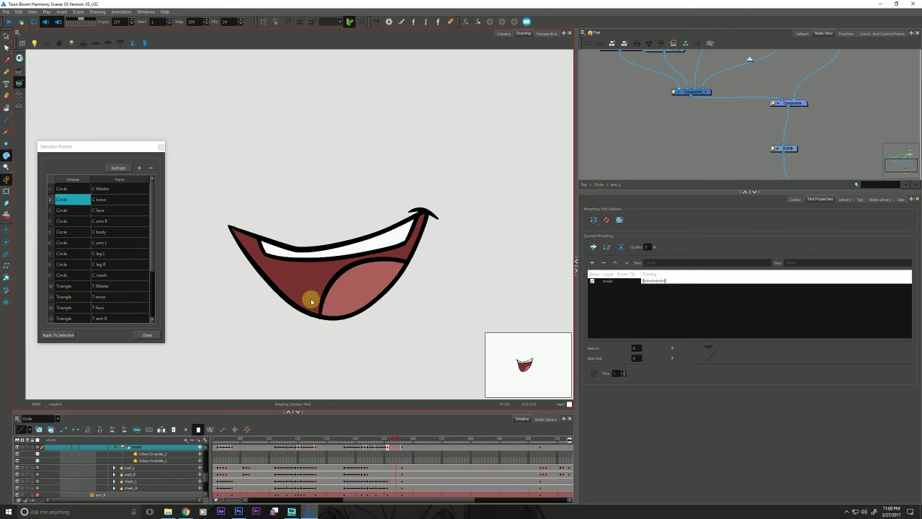
{"action": "left_click", "coordinate": [394, 446]}
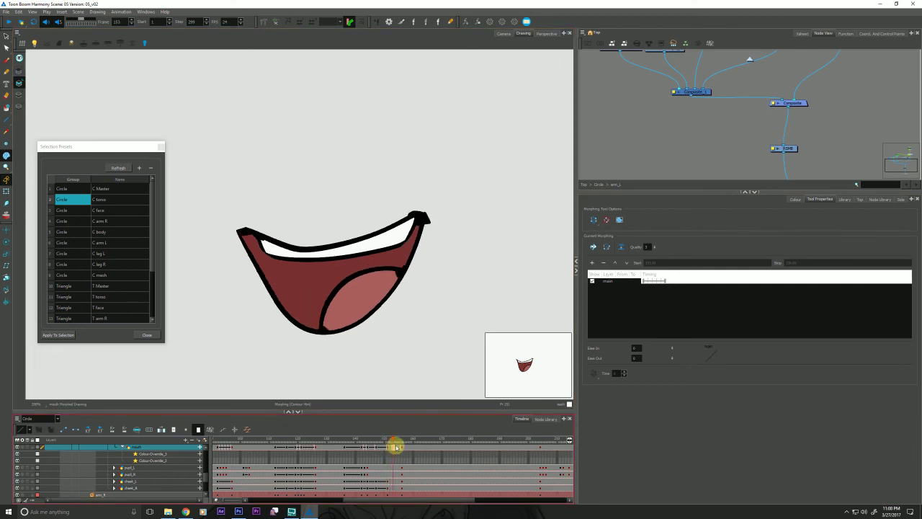
{"action": "left_click_drag", "start_coordinate": [395, 447], "coordinate": [388, 446]}
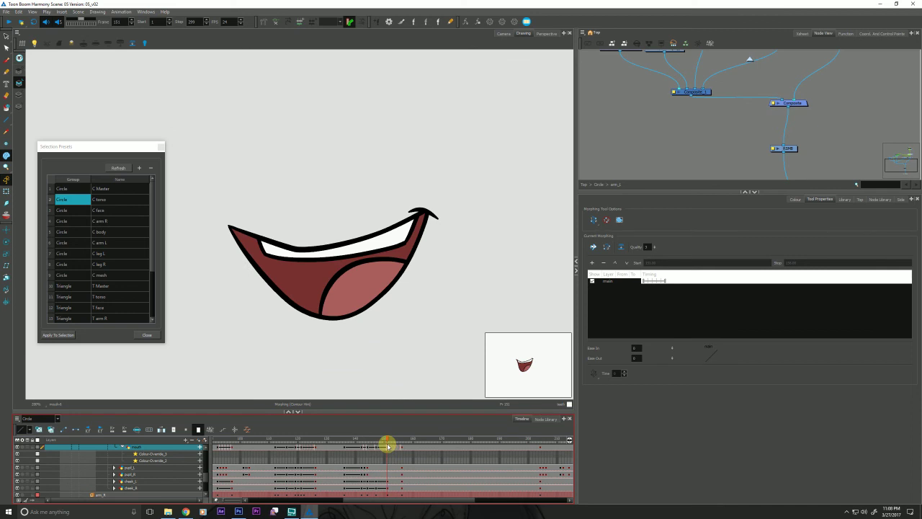
- Add Contour Hints at the mouth outline's left corner on frame 151 and move their matching hints to that corner on frame 156
{"action": "key", "text": "alt+z"}
{"action": "left_click_drag", "start_coordinate": [243, 257], "coordinate": [241, 286]}
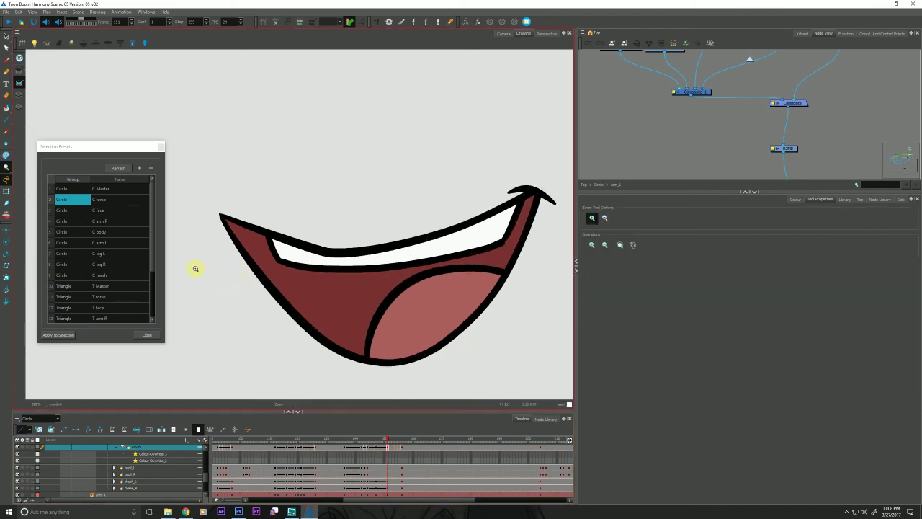
{"action": "key", "text": "F3"}
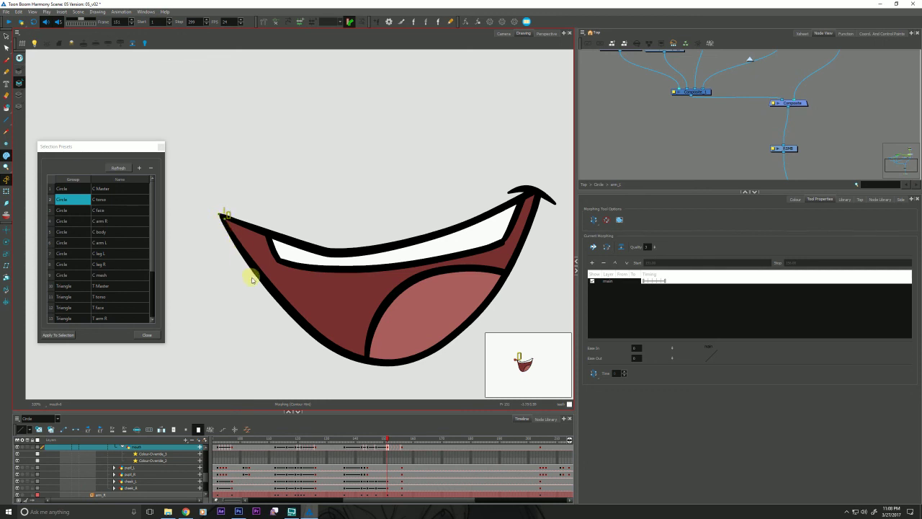
{"action": "left_click_drag", "start_coordinate": [311, 349], "coordinate": [288, 323]}
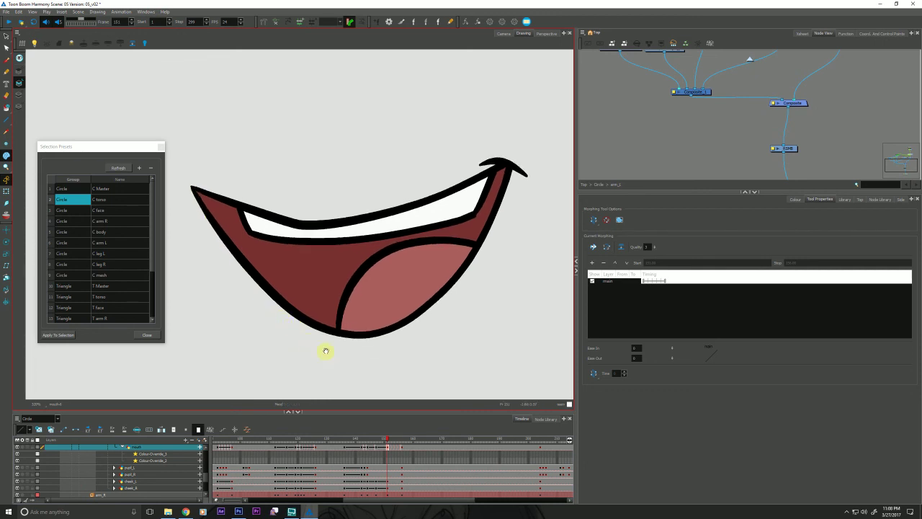
{"action": "left_click", "coordinate": [402, 445]}
{"action": "left_click_drag", "start_coordinate": [197, 191], "coordinate": [218, 186]}
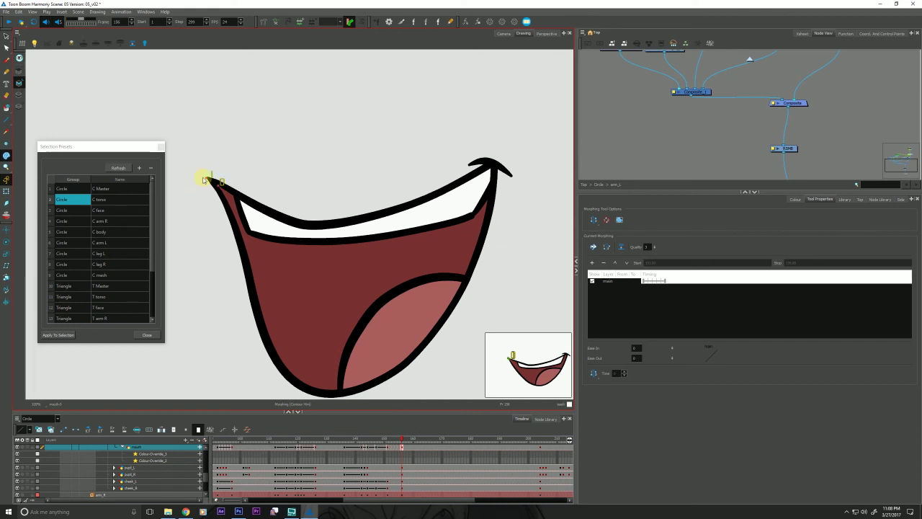
{"action": "left_click", "coordinate": [393, 445]}
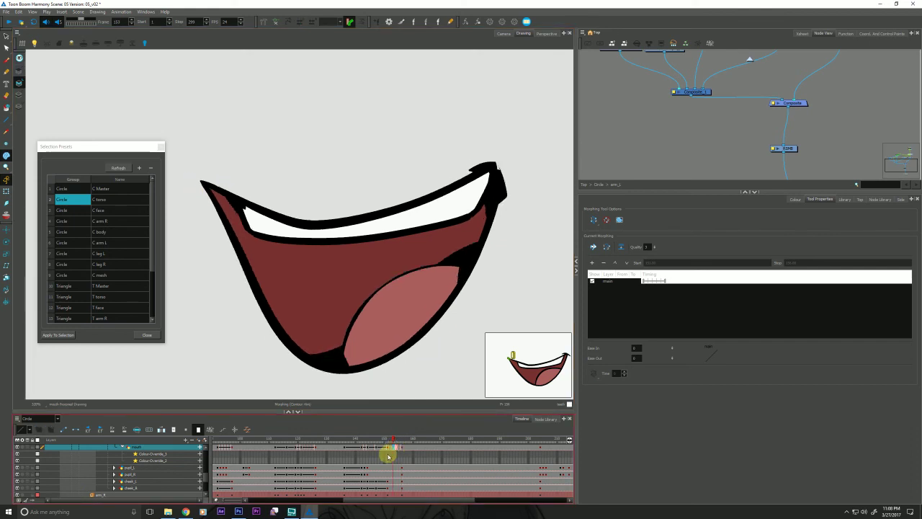
- Place Contour Hints on the teeth's upper-left and lower-left corners at frame 151 and align their counterparts on the frame 156 mouth
{"action": "left_click", "coordinate": [387, 445]}
{"action": "left_click", "coordinate": [239, 211]}
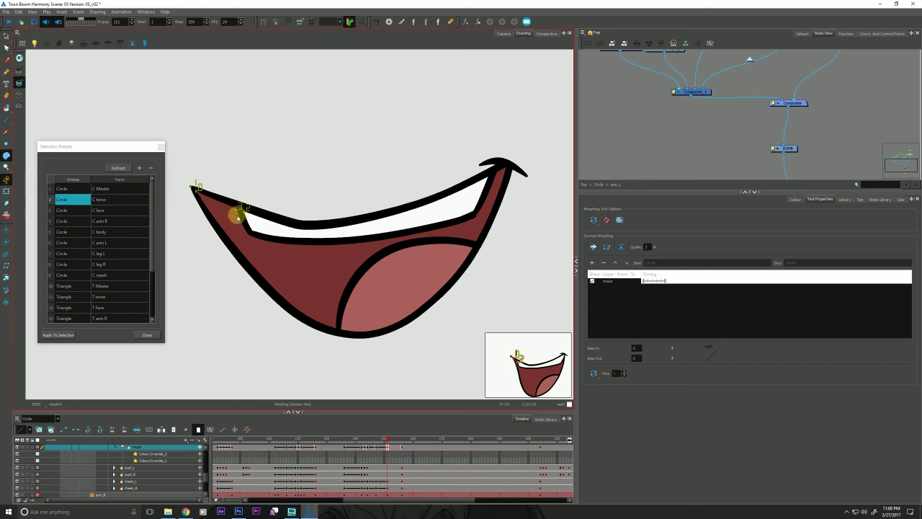
{"action": "left_click", "coordinate": [402, 447]}
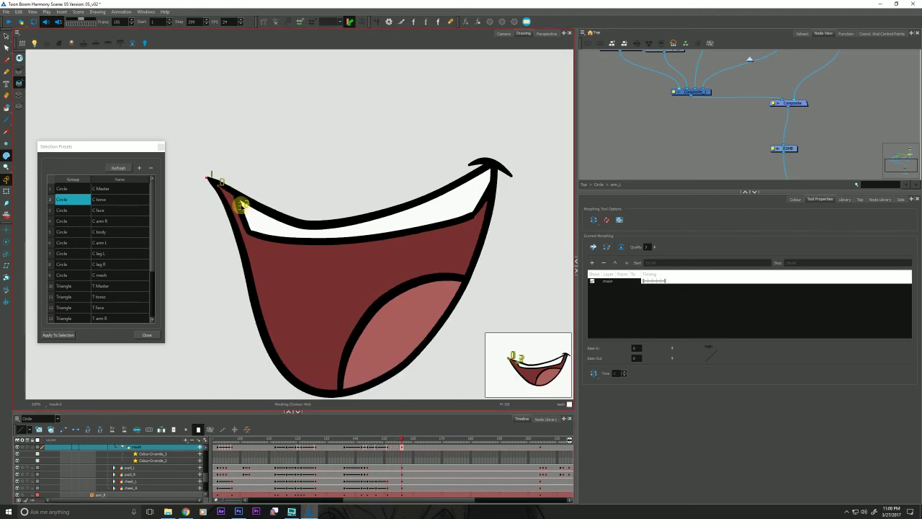
{"action": "left_click_drag", "start_coordinate": [240, 200], "coordinate": [234, 197]}
{"action": "left_click_drag", "start_coordinate": [399, 448], "coordinate": [387, 444]}
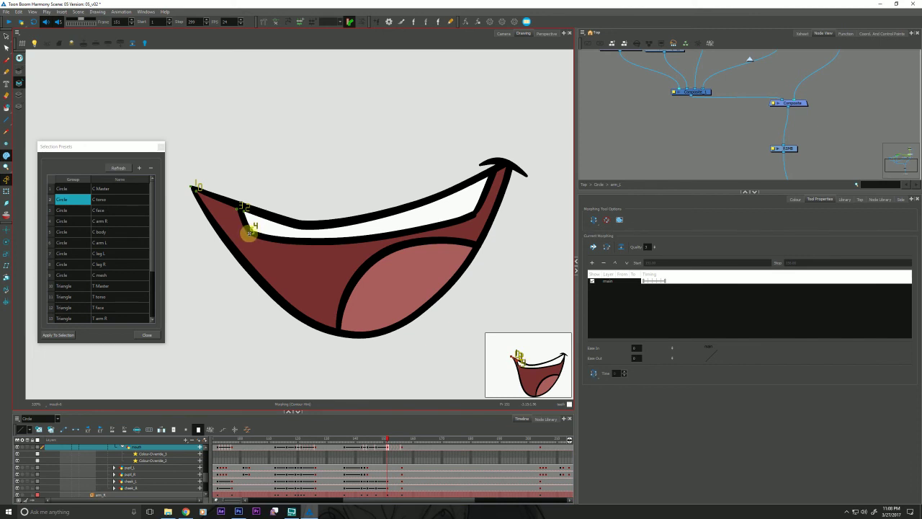
{"action": "left_click", "coordinate": [401, 443]}
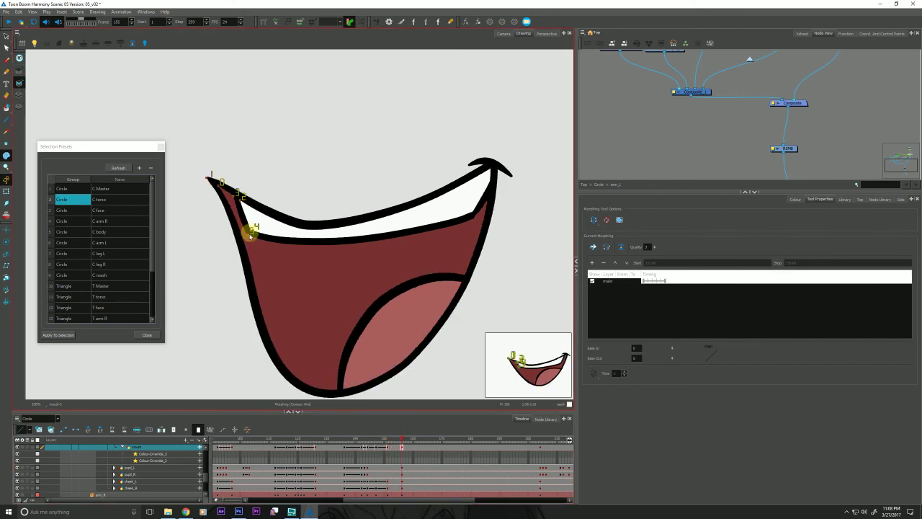
{"action": "left_click_drag", "start_coordinate": [248, 233], "coordinate": [252, 229]}
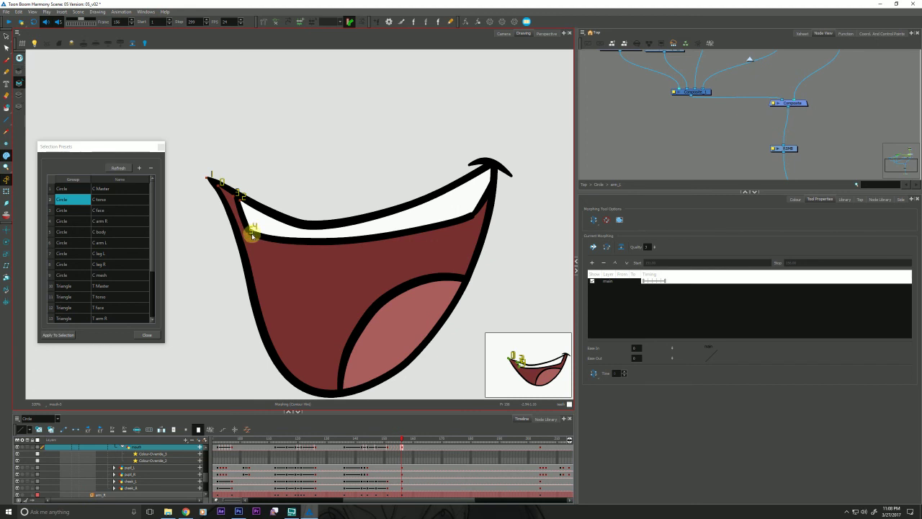
- Add two Contour Hints where the tongue line meets the mouth's lower edge on frame 151 and match them at the same junction on frame 156
{"action": "left_click_drag", "start_coordinate": [397, 447], "coordinate": [387, 446]}
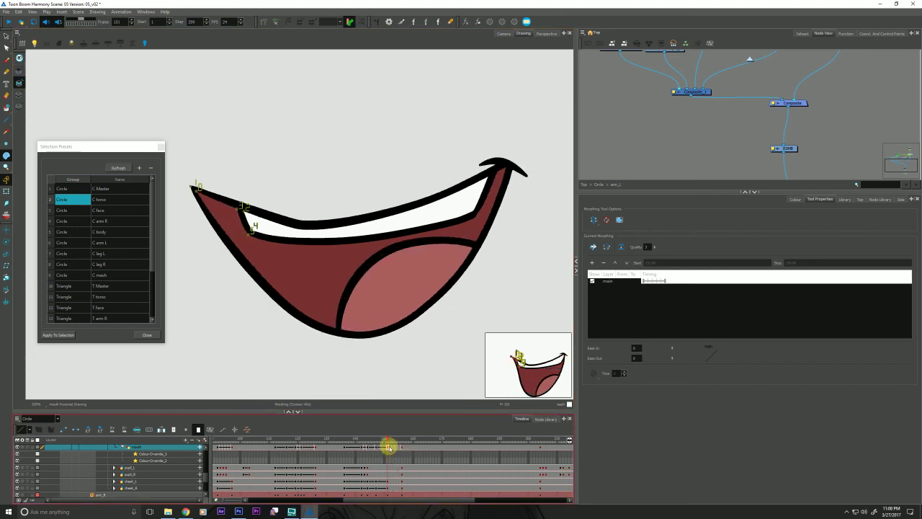
{"action": "left_click", "coordinate": [339, 330]}
{"action": "left_click_drag", "start_coordinate": [336, 329], "coordinate": [341, 332]}
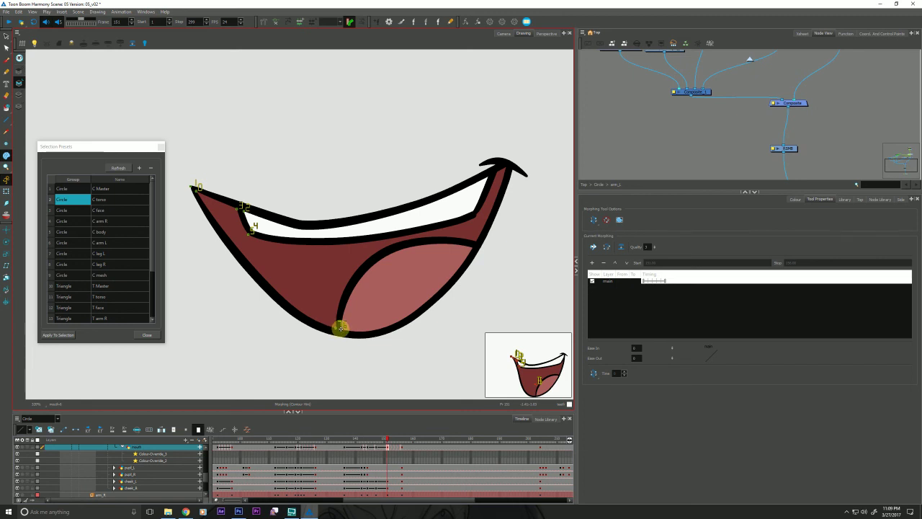
{"action": "left_click_drag", "start_coordinate": [388, 441], "coordinate": [401, 446]}
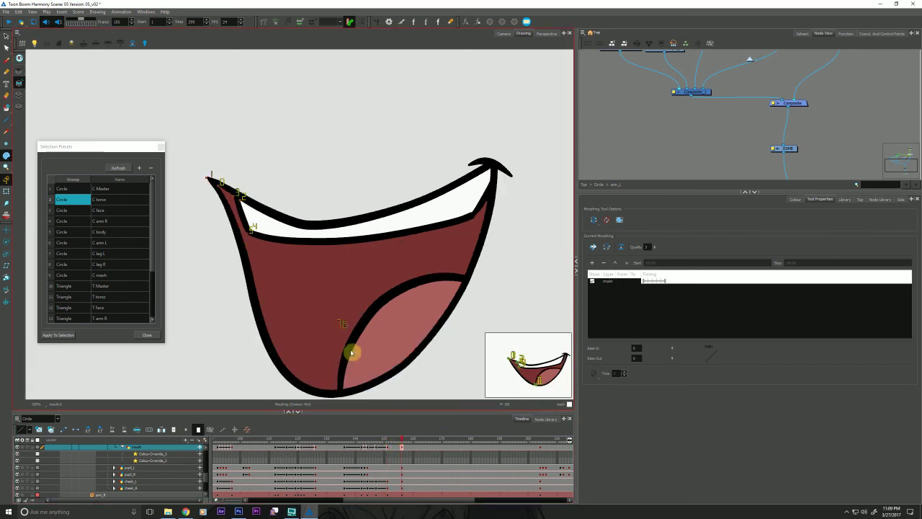
{"action": "left_click_drag", "start_coordinate": [336, 325], "coordinate": [342, 380]}
{"action": "left_click_drag", "start_coordinate": [342, 325], "coordinate": [344, 386]}
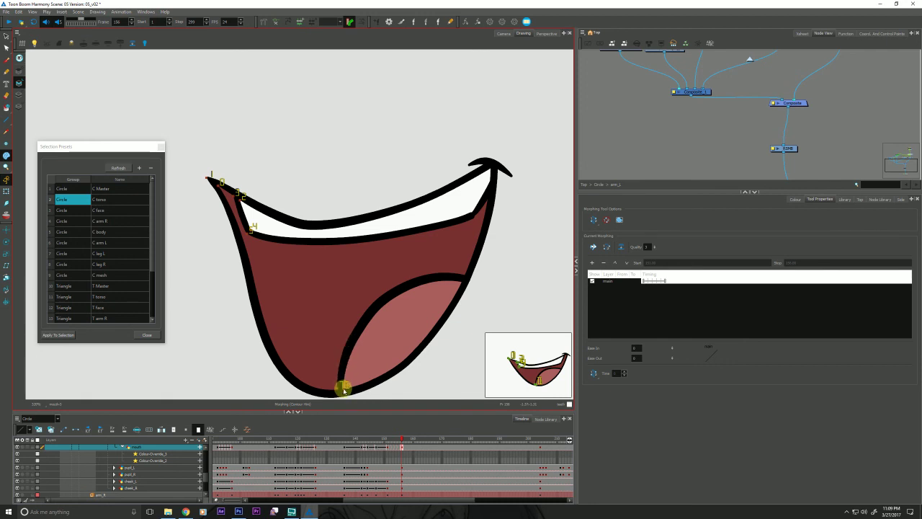
{"action": "left_click_drag", "start_coordinate": [397, 446], "coordinate": [392, 448]}
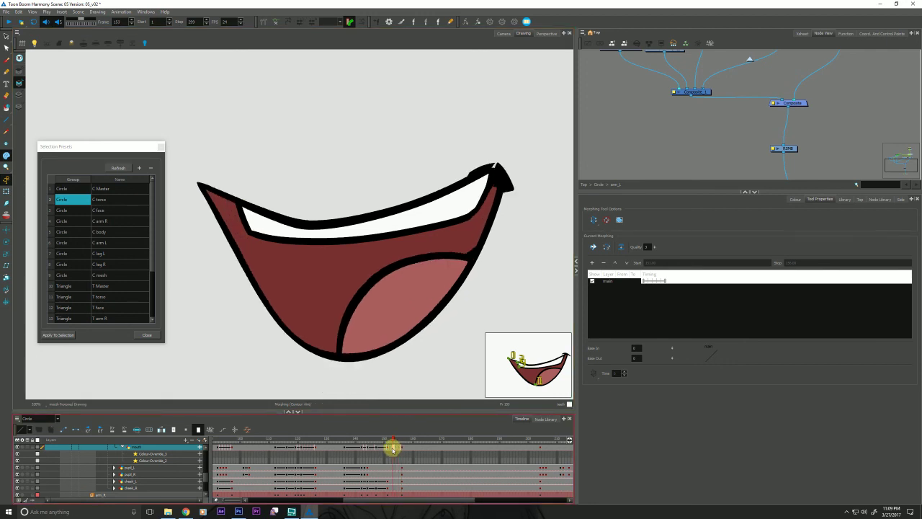
{"action": "left_click", "coordinate": [390, 444]}
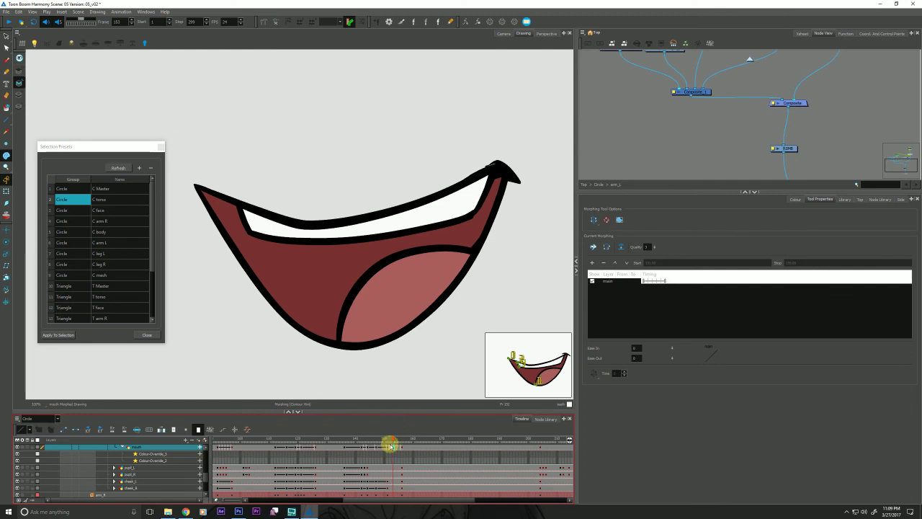
- Add two Contour Hints where the tongue's upper line meets the mouth's right edge on frame 151 and match them there on frame 156
{"action": "left_click", "coordinate": [389, 441]}
{"action": "left_click", "coordinate": [466, 224]}
{"action": "left_click", "coordinate": [475, 242]}
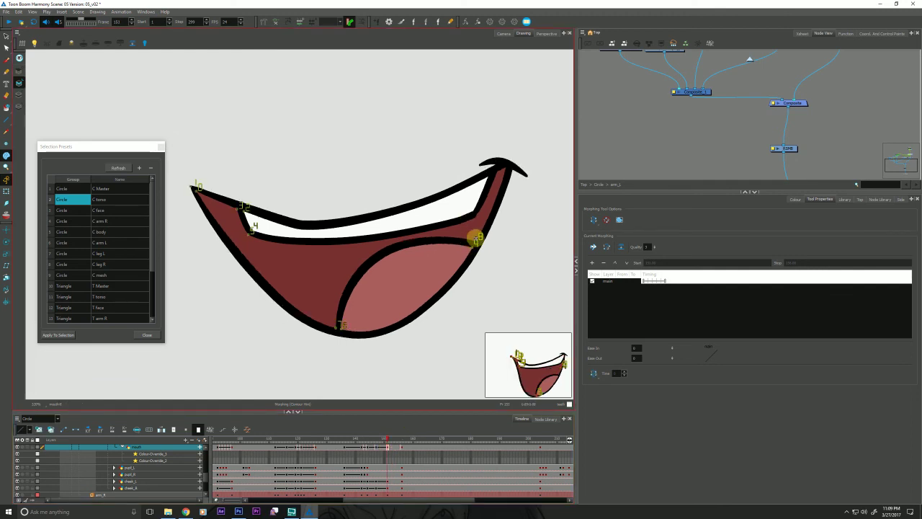
{"action": "left_click", "coordinate": [402, 440]}
{"action": "left_click", "coordinate": [465, 238]}
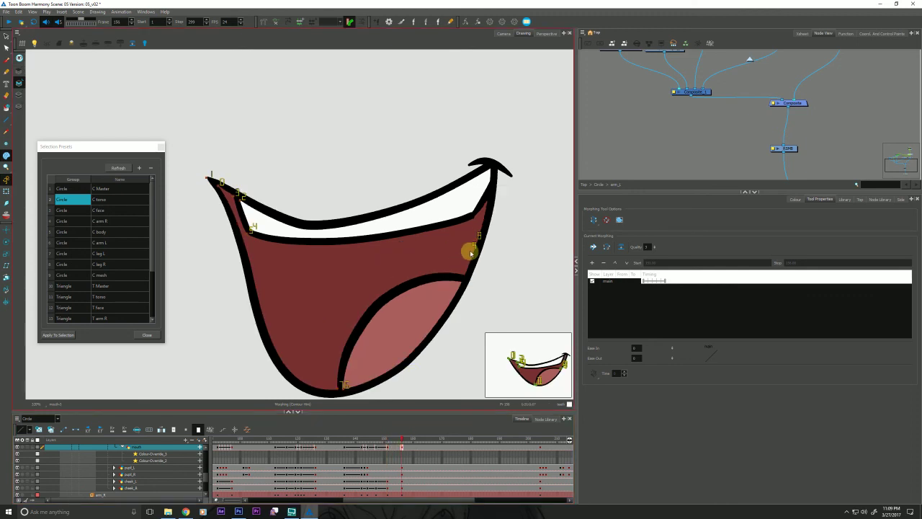
{"action": "left_click", "coordinate": [466, 276]}
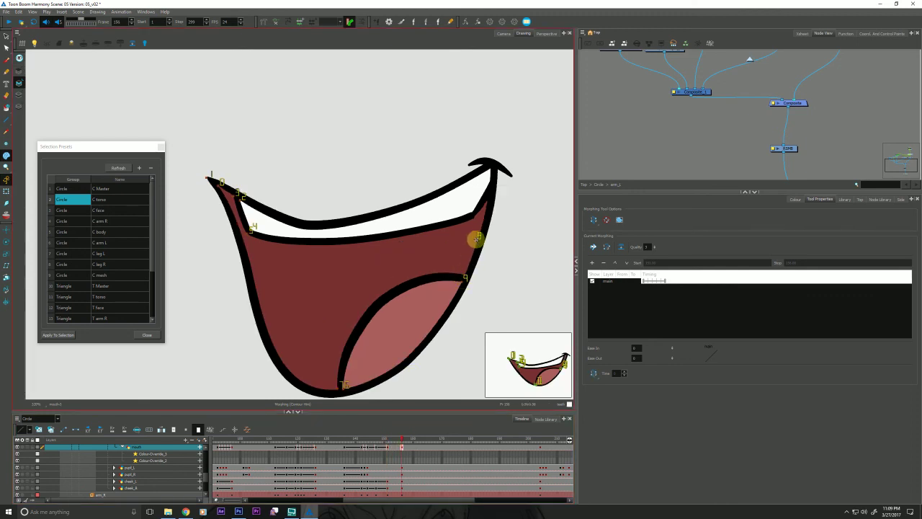
{"action": "left_click_drag", "start_coordinate": [477, 237], "coordinate": [467, 272]}
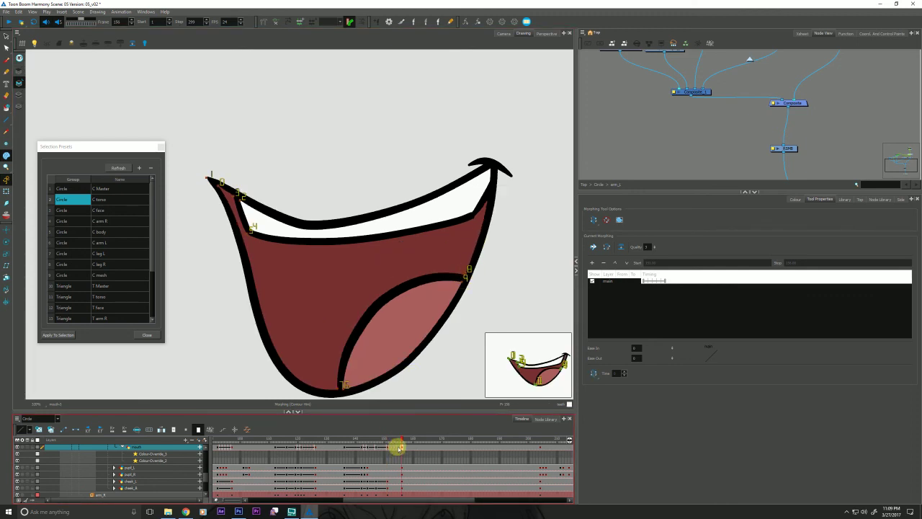
- Add three Contour Hints around the mouth's upper-right corner line on frame 151 and move their counterparts to that corner on frame 156
{"action": "left_click_drag", "start_coordinate": [396, 445], "coordinate": [386, 446]}
{"action": "left_click", "coordinate": [504, 162]}
{"action": "mouse_move", "coordinate": [505, 163]}
{"action": "left_mouse_down"}
{"action": "mouse_move", "coordinate": [514, 174]}
{"action": "mouse_move", "coordinate": [497, 166]}
{"action": "mouse_move", "coordinate": [510, 175]}
{"action": "left_mouse_up"}
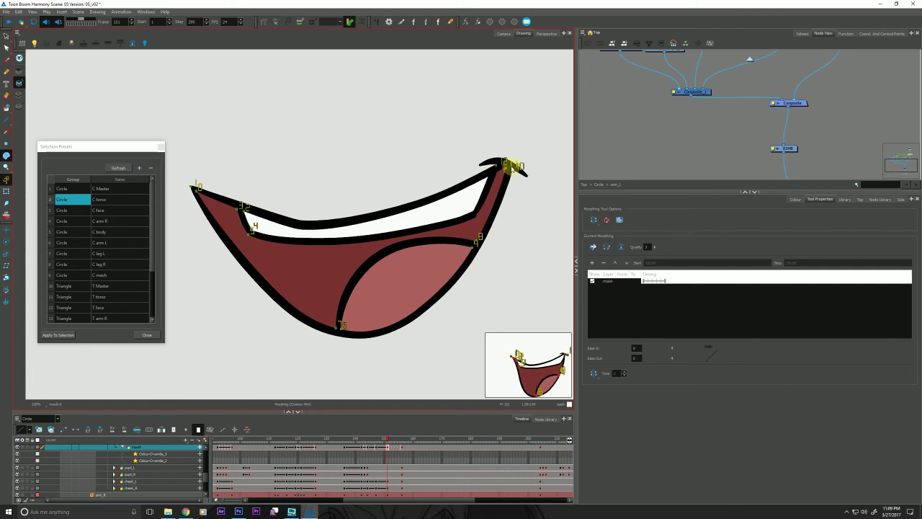
{"action": "left_click_drag", "start_coordinate": [402, 448], "coordinate": [412, 428]}
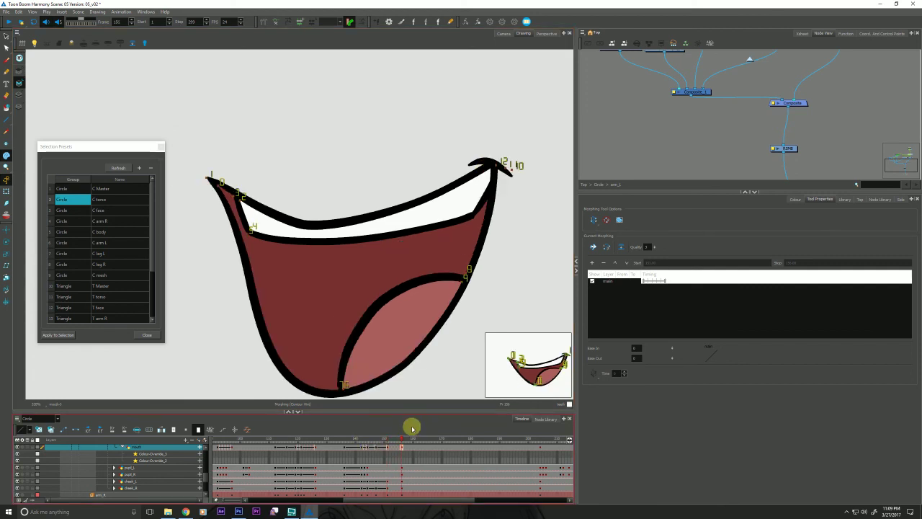
{"action": "left_click", "coordinate": [490, 167]}
{"action": "left_click_drag", "start_coordinate": [484, 168], "coordinate": [510, 170]}
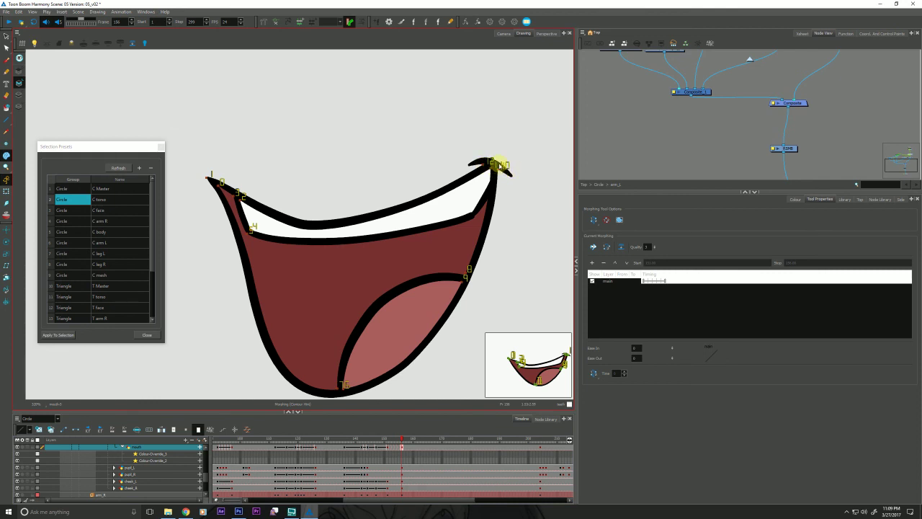
- Add Contour Hints at the teeth's upper-right corner and the adjacent tip of the dark red area on frame 151
{"action": "left_click_drag", "start_coordinate": [402, 443], "coordinate": [389, 447]}
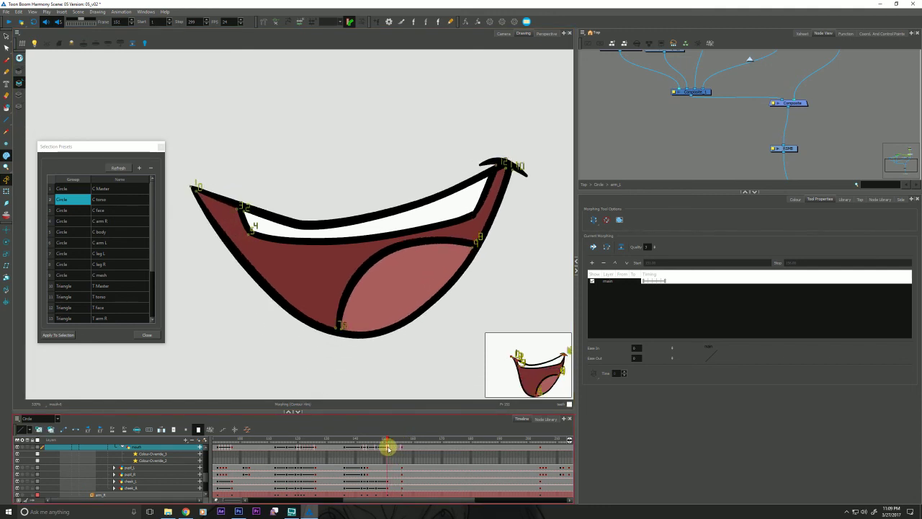
{"action": "left_click", "coordinate": [496, 172]}
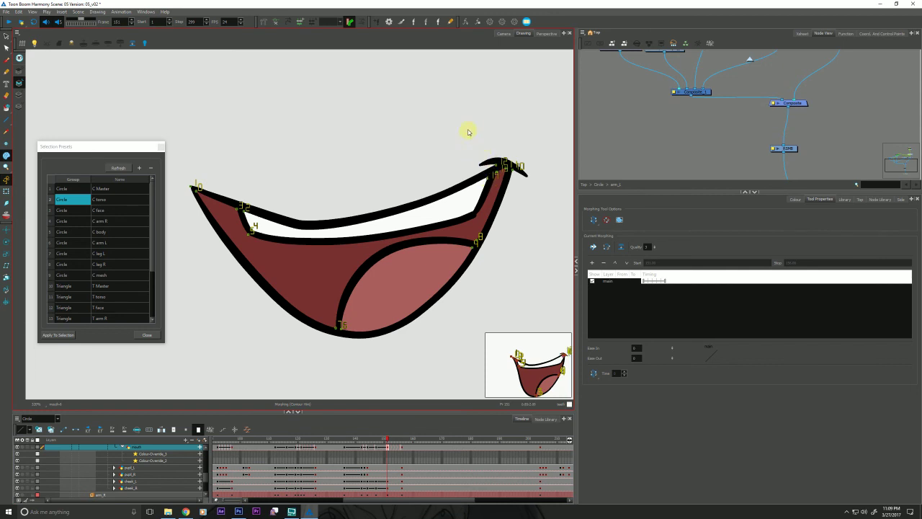
{"action": "key", "text": "alt+z"}
{"action": "scroll", "coordinate": [463, 181], "scroll_direction": "up", "scroll_amount": 4}
{"action": "left_click_drag", "start_coordinate": [458, 204], "coordinate": [407, 224]}
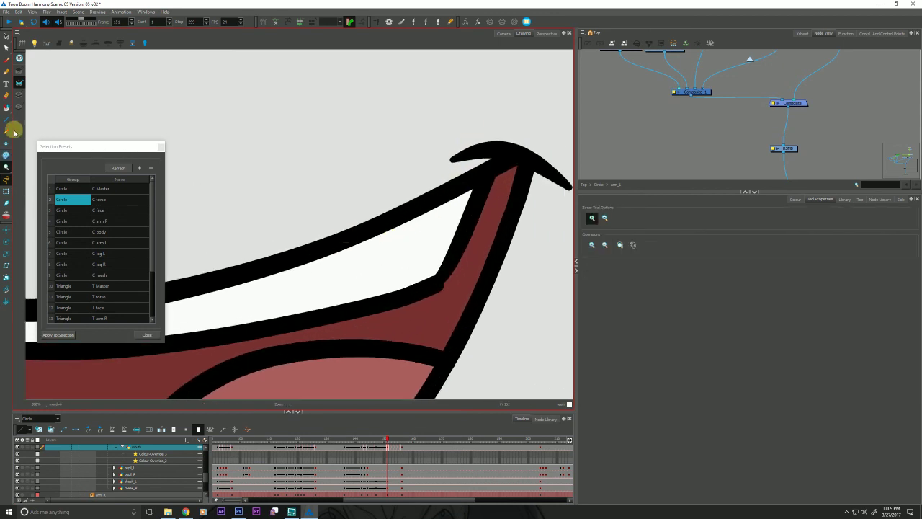
{"action": "left_click", "coordinate": [6, 156]}
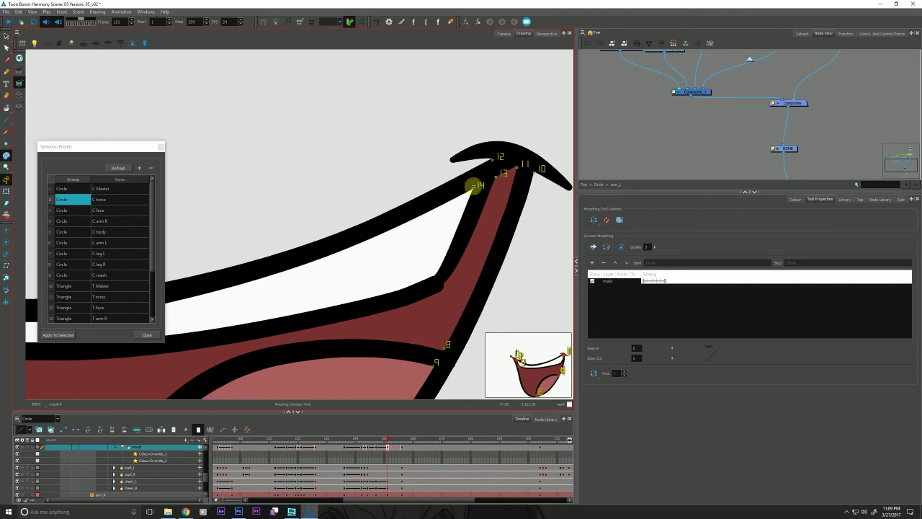
{"action": "key", "text": "shift+m"}
- On frame 156, move hint 14 to the bend on the teeth's right edge and hint 13 to the dark red area's tip
{"action": "left_click", "coordinate": [402, 448]}
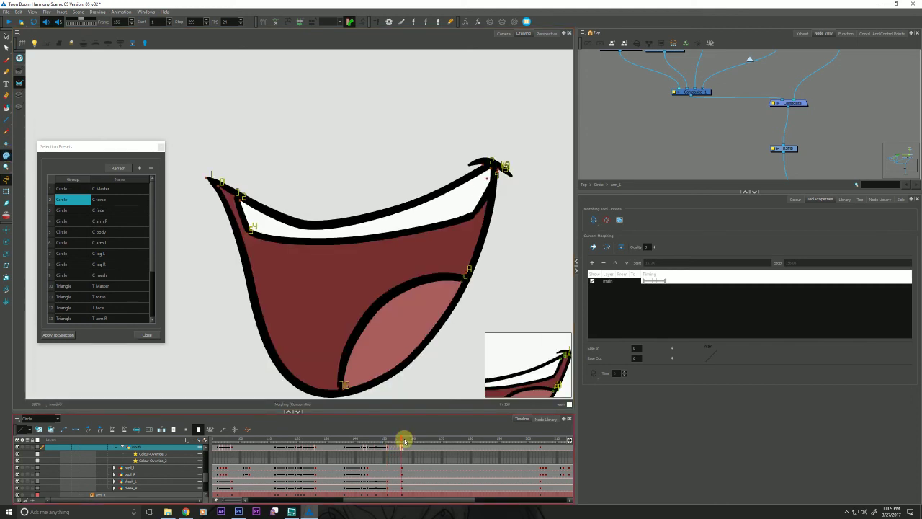
{"action": "key", "text": "alt+z"}
{"action": "left_click", "coordinate": [476, 179]}
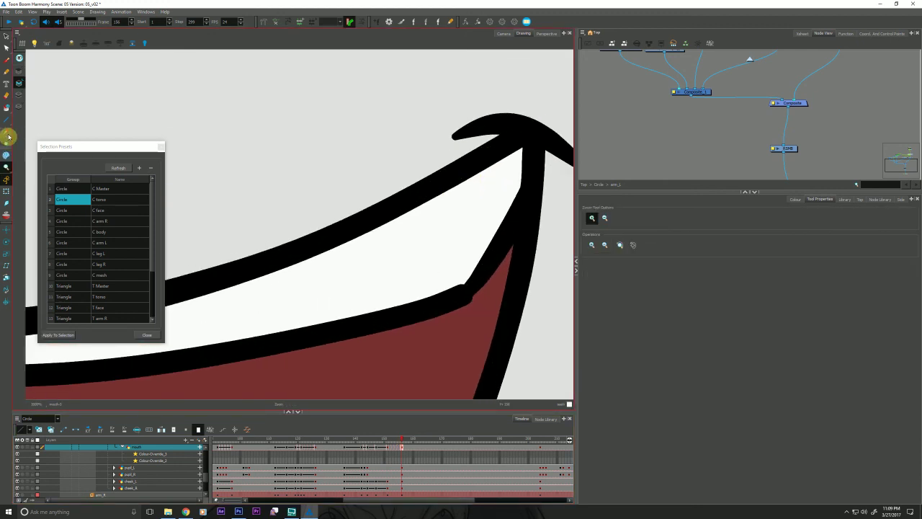
{"action": "left_click", "coordinate": [7, 155]}
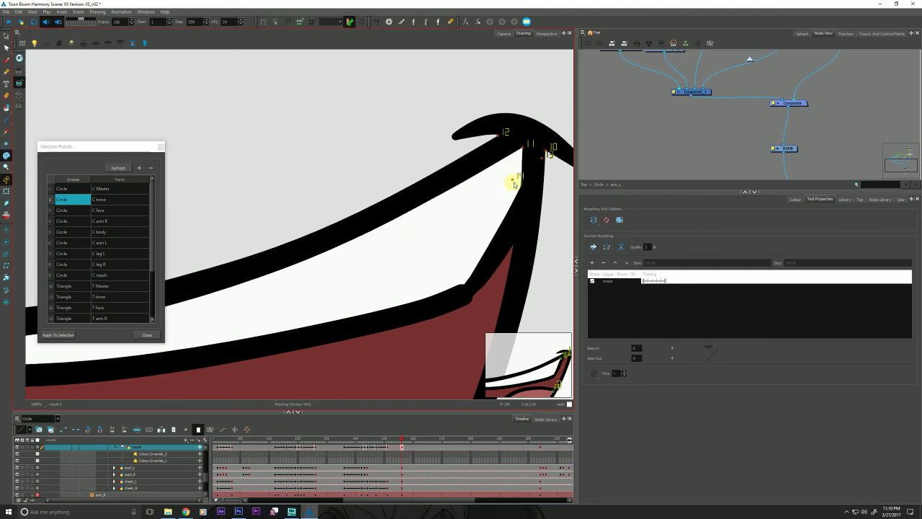
{"action": "left_click_drag", "start_coordinate": [512, 179], "coordinate": [520, 188]}
{"action": "left_click", "coordinate": [387, 441]}
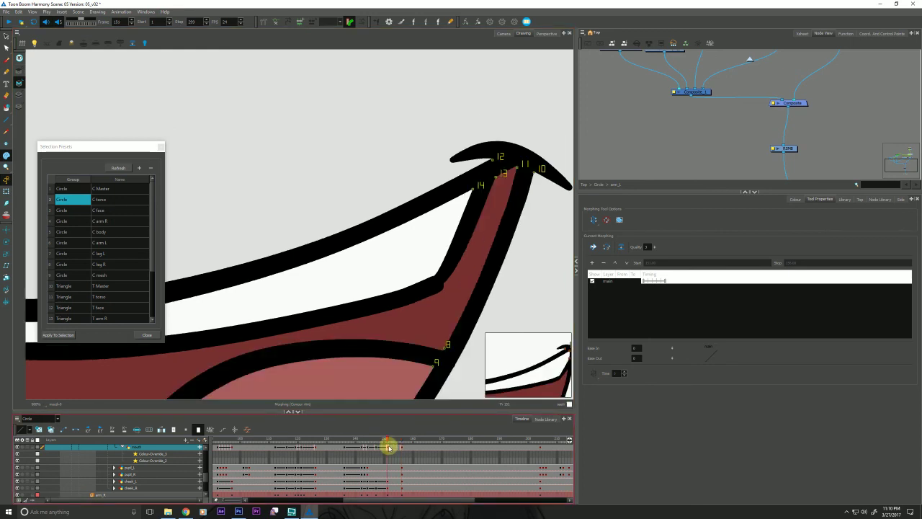
{"action": "left_click_drag", "start_coordinate": [388, 446], "coordinate": [404, 446]}
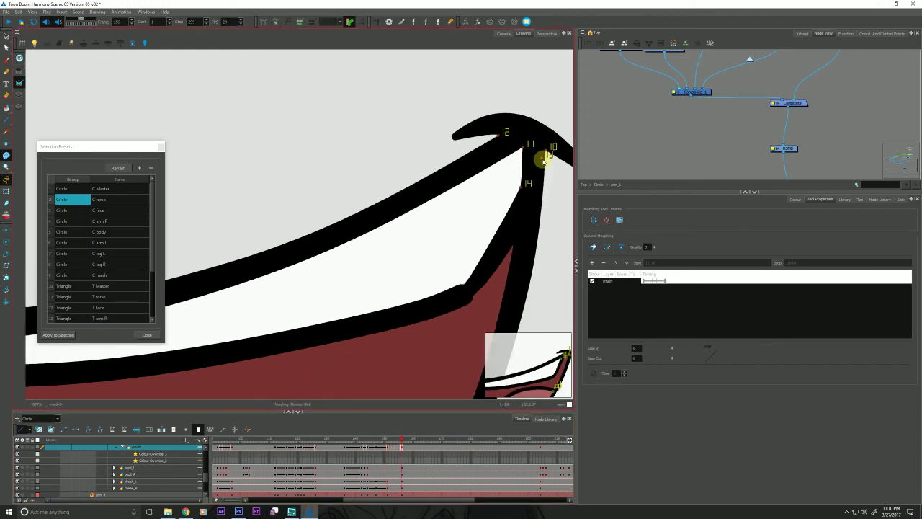
{"action": "left_click_drag", "start_coordinate": [544, 160], "coordinate": [513, 245]}
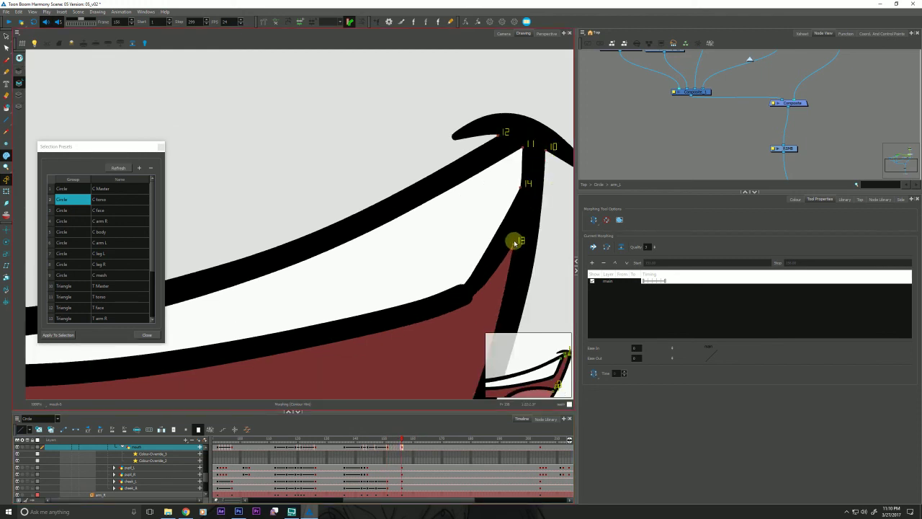
- Compare the corner hints on frames 151 and 156, and delete the redundant hint 13 beside the dark red tip on frame 151
{"action": "mouse_move", "coordinate": [401, 446]}
{"action": "left_mouse_down"}
{"action": "mouse_move", "coordinate": [392, 444]}
{"action": "mouse_move", "coordinate": [392, 428]}
{"action": "left_mouse_up"}
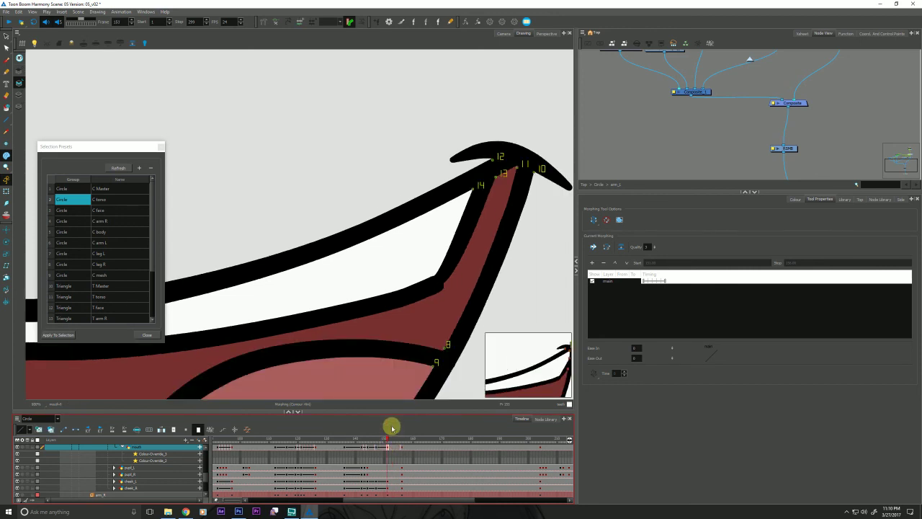
{"action": "left_click", "coordinate": [396, 447]}
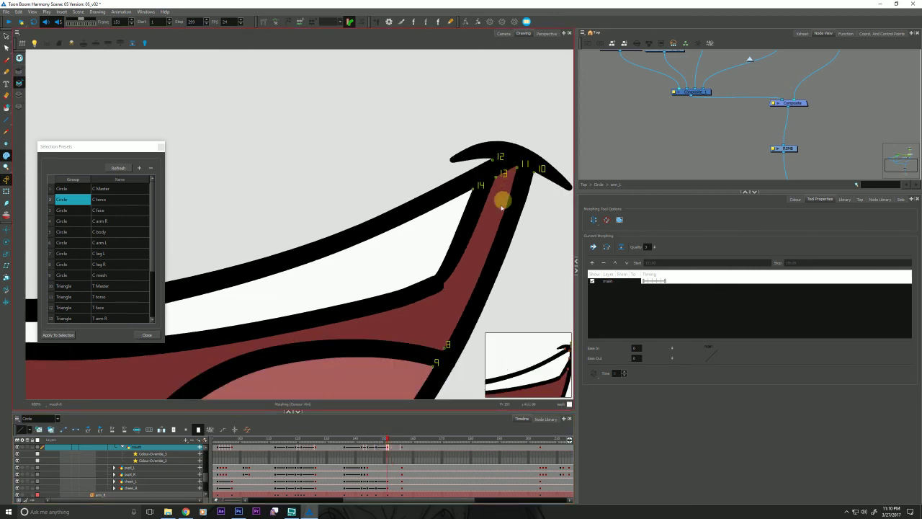
{"action": "left_click", "coordinate": [402, 448]}
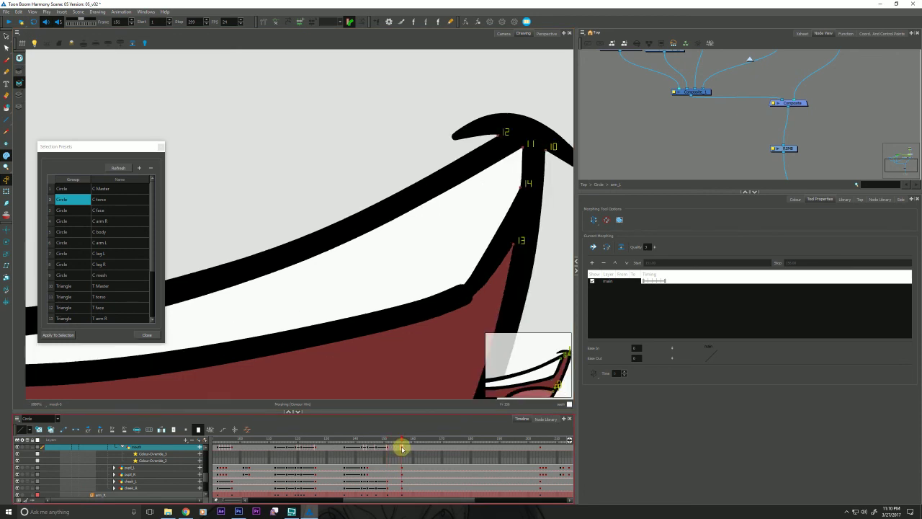
{"action": "left_click_drag", "start_coordinate": [402, 448], "coordinate": [387, 447]}
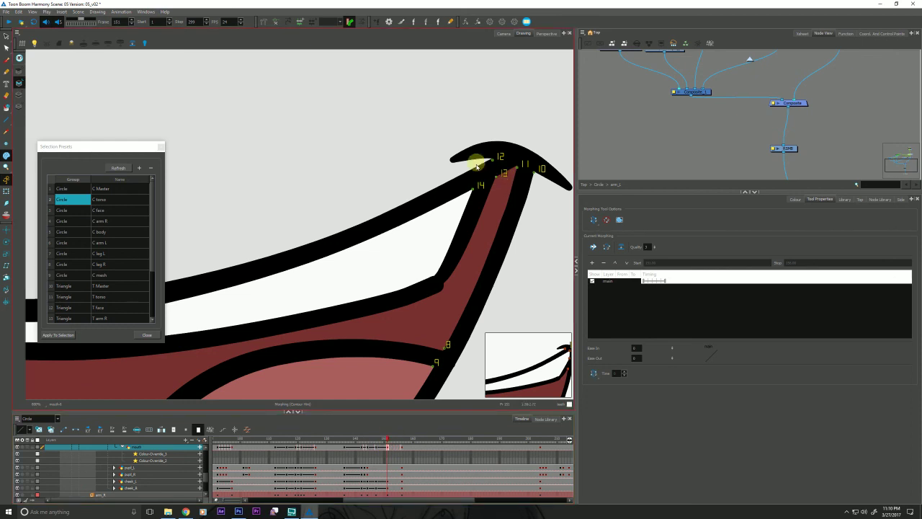
{"action": "key", "text": "Delete"}
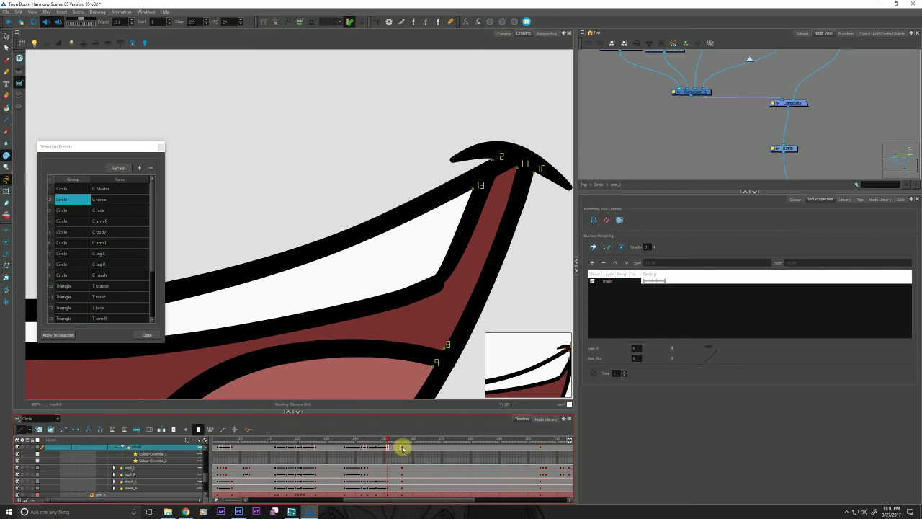
- Match hint 11 from the dark red area's upper tip on frame 151 by moving its counterpart to that tip on frame 156
{"action": "left_click", "coordinate": [402, 448]}
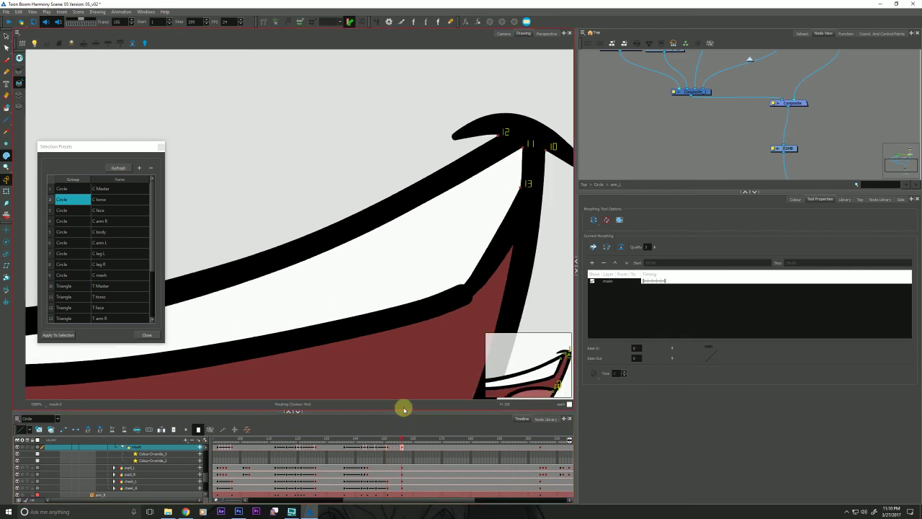
{"action": "left_click", "coordinate": [392, 447]}
{"action": "left_click", "coordinate": [388, 448]}
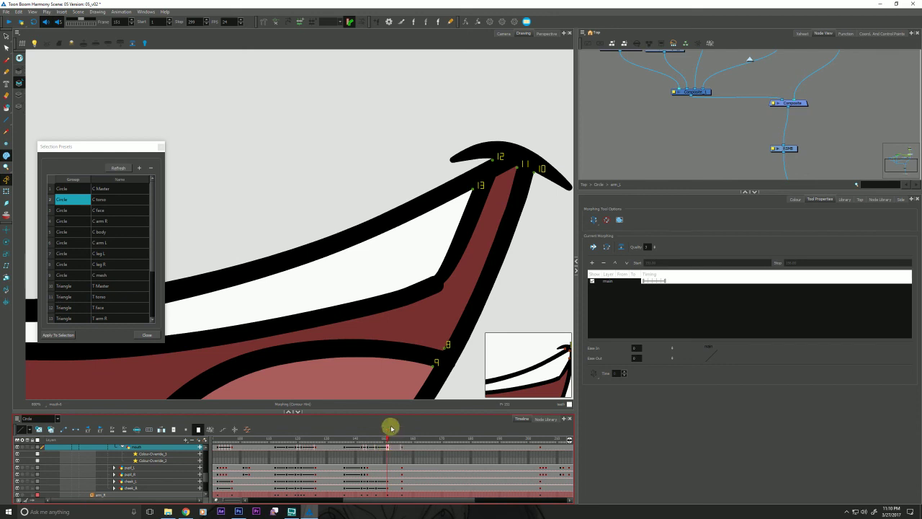
{"action": "left_click", "coordinate": [516, 168]}
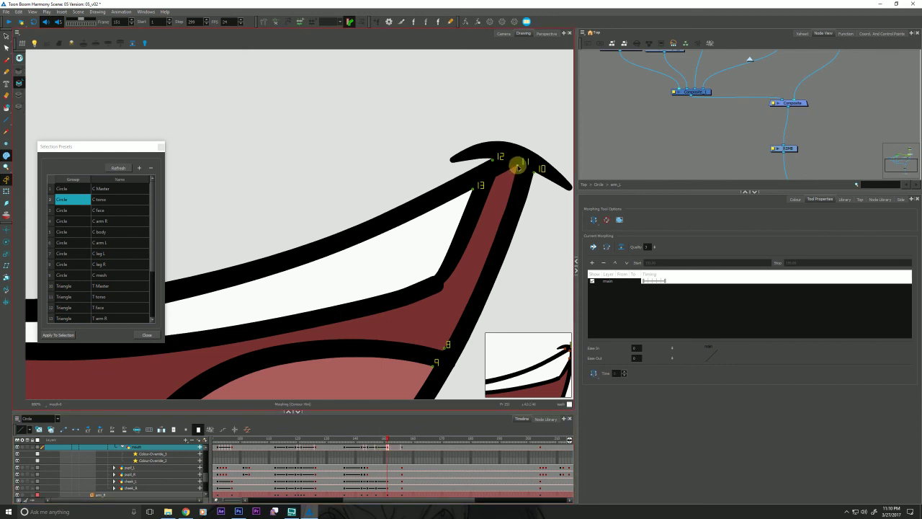
{"action": "left_click", "coordinate": [402, 448]}
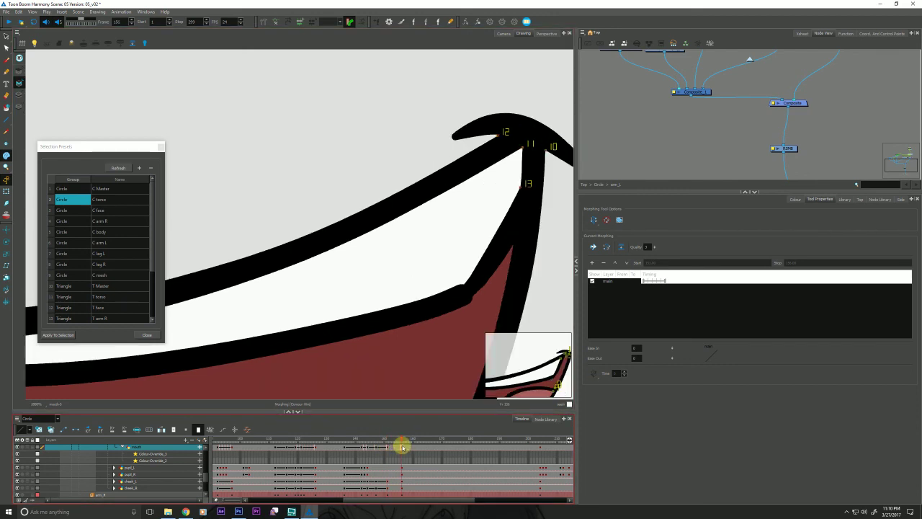
{"action": "left_click_drag", "start_coordinate": [522, 148], "coordinate": [514, 245]}
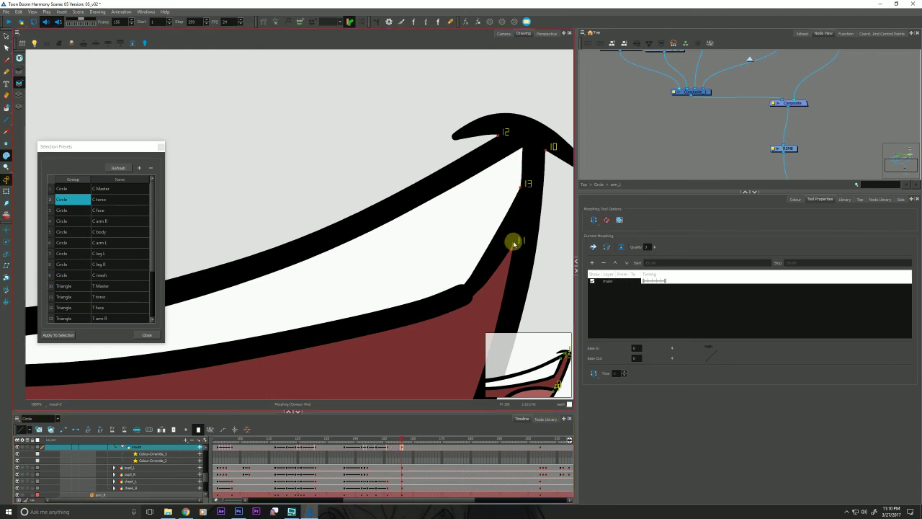
- Add two Contour Hints at the teeth's lower-right corner on frame 151, match them on frame 156, and check the morphed frames between
{"action": "left_click_drag", "start_coordinate": [397, 443], "coordinate": [385, 443]}
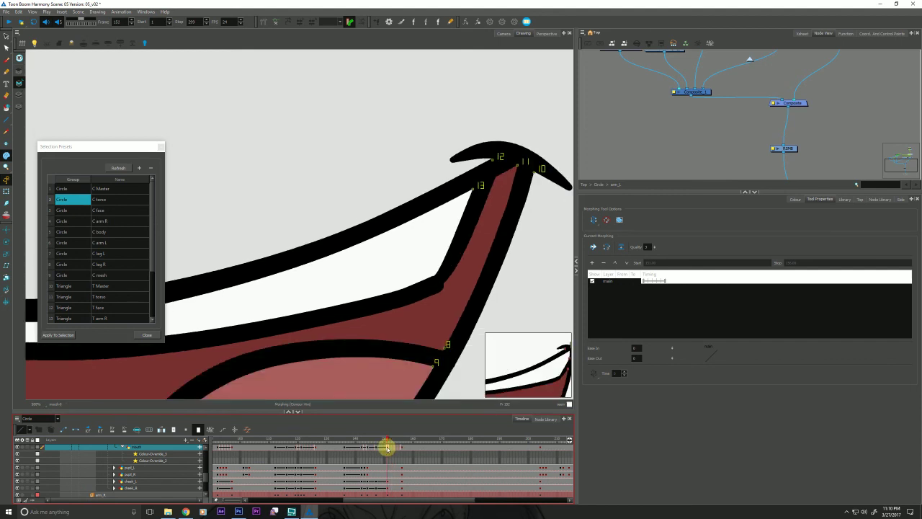
{"action": "left_click", "coordinate": [435, 275]}
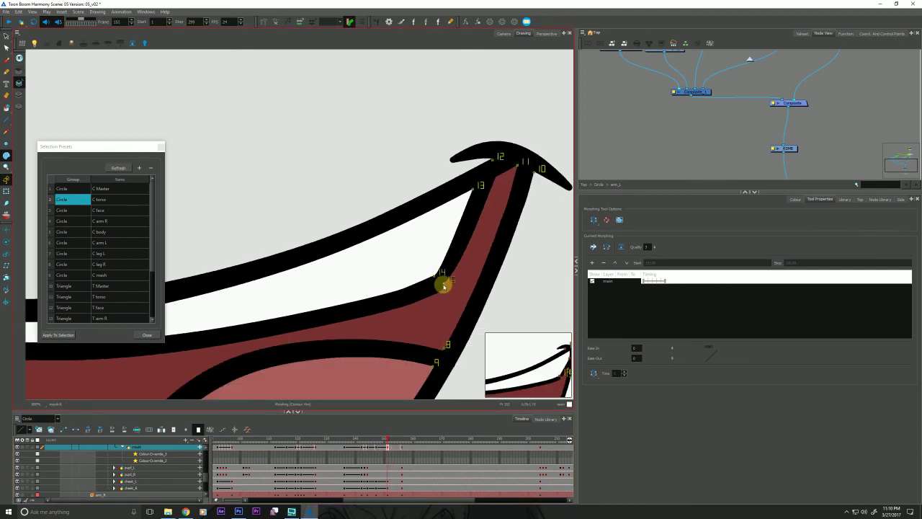
{"action": "left_click", "coordinate": [402, 442]}
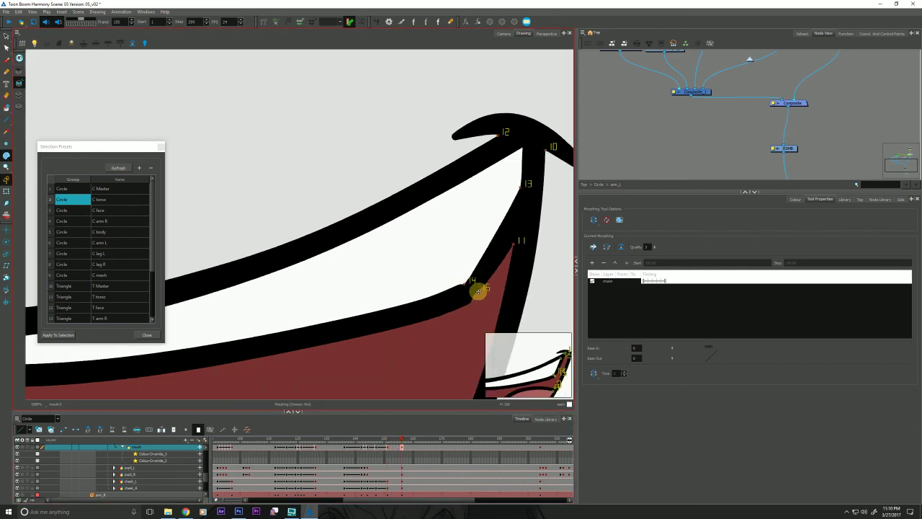
{"action": "left_click", "coordinate": [397, 447]}
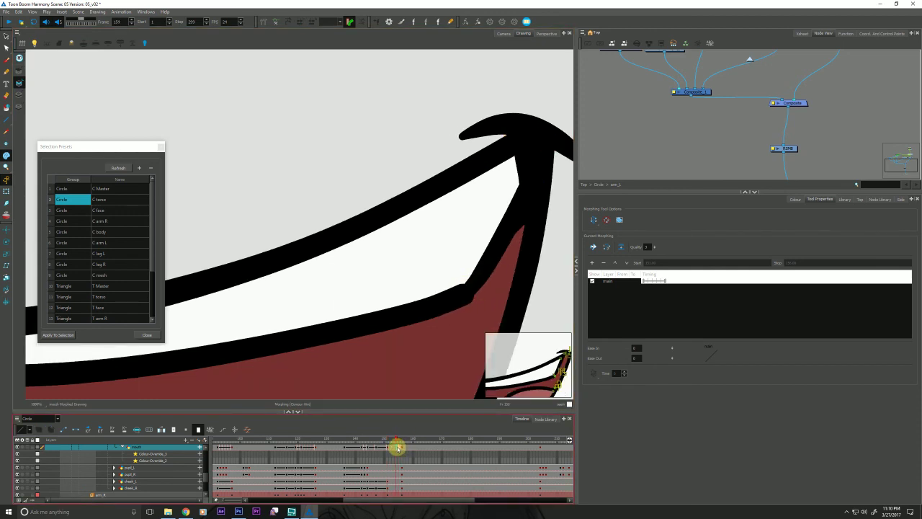
{"action": "left_click_drag", "start_coordinate": [397, 448], "coordinate": [401, 447]}
{"action": "left_click", "coordinate": [388, 447]}
{"action": "left_click_drag", "start_coordinate": [394, 448], "coordinate": [403, 448]}
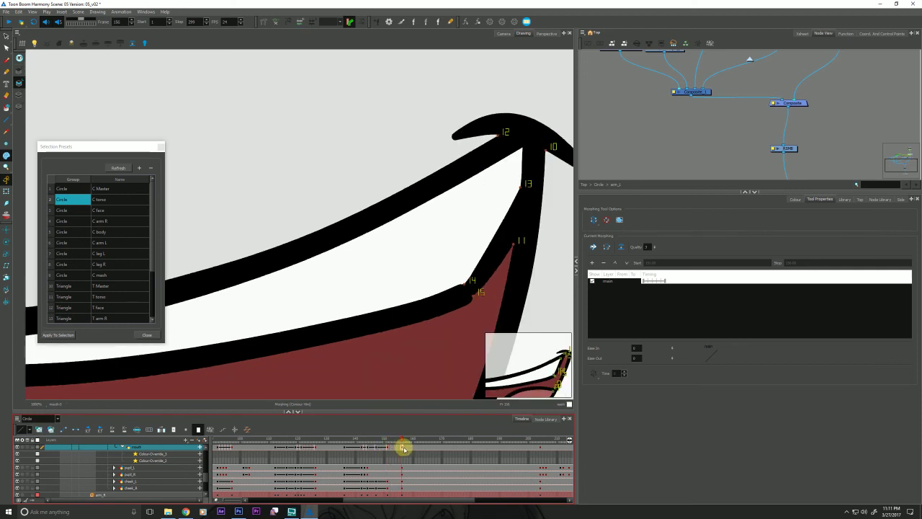
- Place Contour Hint 15 on the teeth's upper-right tip on frame 151 and match it at the same tip on frame 156
{"action": "left_click_drag", "start_coordinate": [521, 185], "coordinate": [518, 147]}
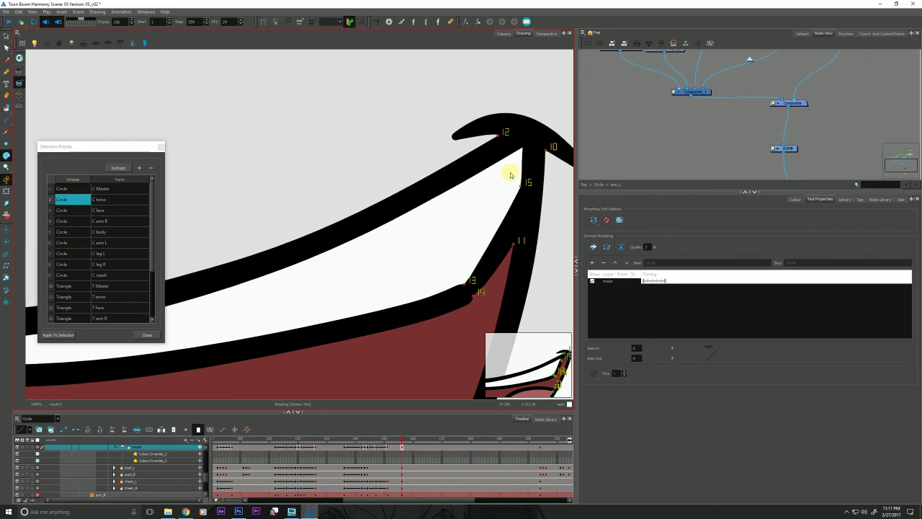
{"action": "left_click", "coordinate": [387, 442]}
{"action": "left_click", "coordinate": [471, 190]}
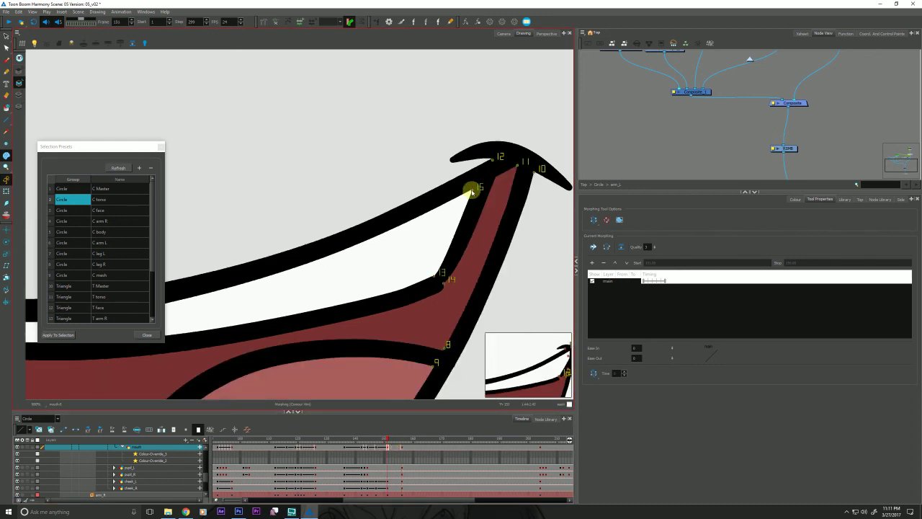
{"action": "left_click", "coordinate": [402, 443]}
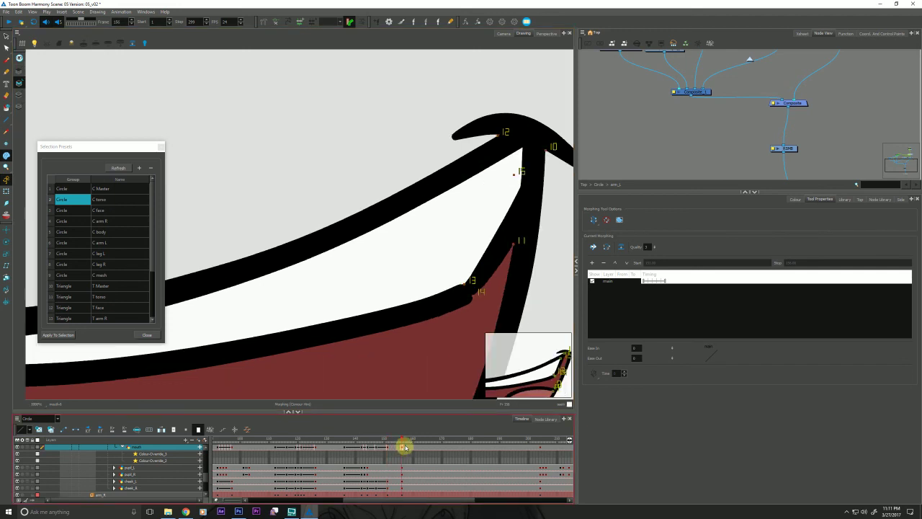
{"action": "left_click_drag", "start_coordinate": [515, 169], "coordinate": [521, 150]}
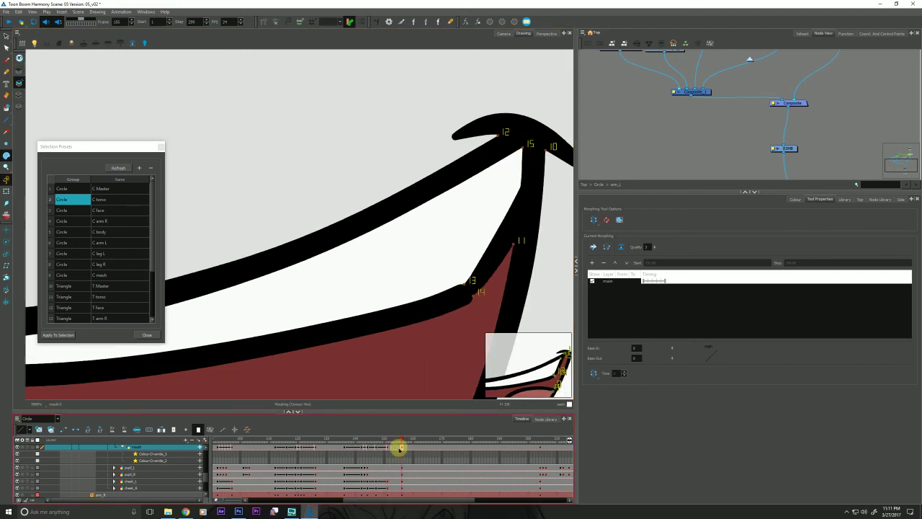
- Check the whole mouth's morphed in-betweens leading up to frame 156 in the Drawing view
{"action": "mouse_move", "coordinate": [397, 445]}
{"action": "left_mouse_down"}
{"action": "mouse_move", "coordinate": [387, 447]}
{"action": "mouse_move", "coordinate": [403, 444]}
{"action": "left_mouse_up"}
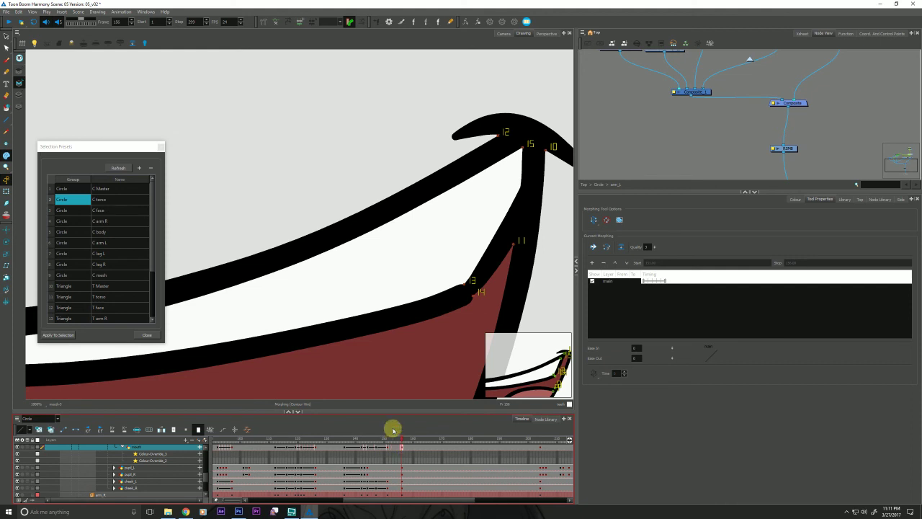
{"action": "key", "text": "alt+z"}
{"action": "scroll", "coordinate": [234, 346], "scroll_direction": "down", "scroll_amount": 6}
{"action": "left_click_drag", "start_coordinate": [264, 354], "coordinate": [366, 278]}
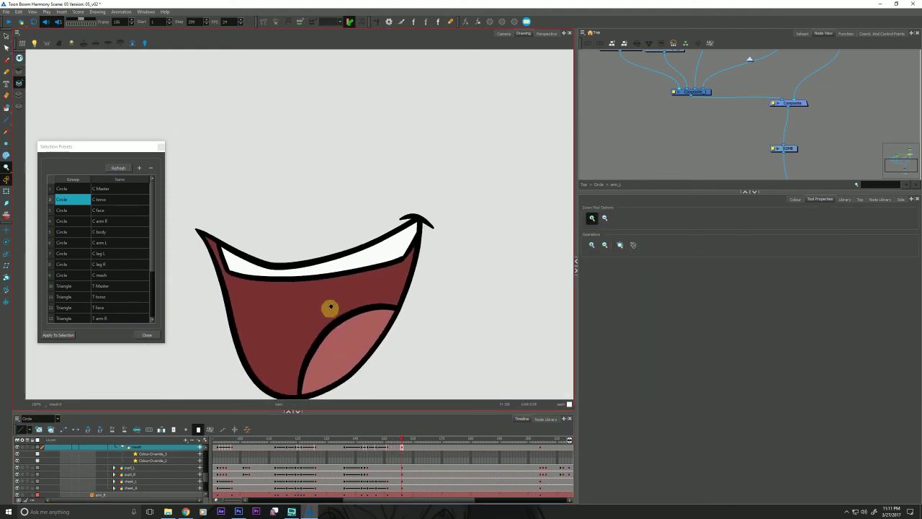
{"action": "left_click", "coordinate": [392, 448]}
{"action": "left_click_drag", "start_coordinate": [392, 448], "coordinate": [401, 448]}
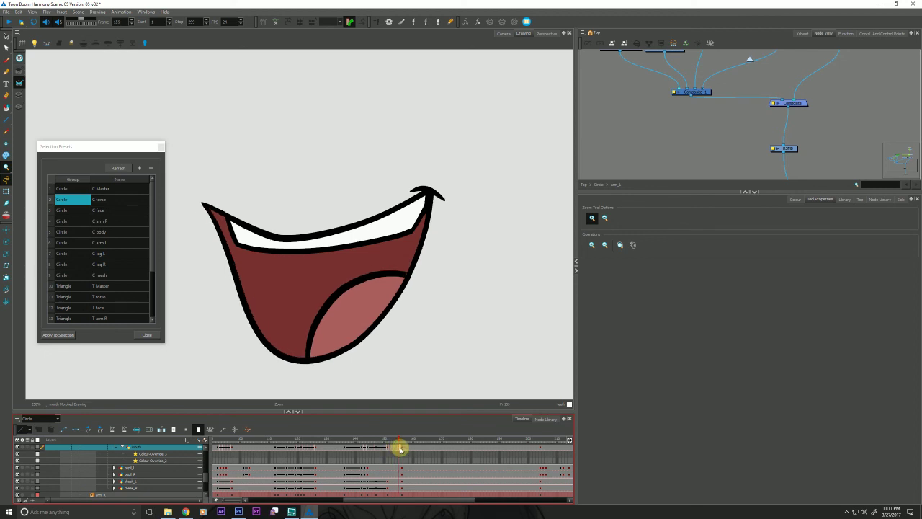
- Show the full character in the Camera view, and play and step through the mouth morph between frames 147 and 156
{"action": "left_click", "coordinate": [503, 34]}
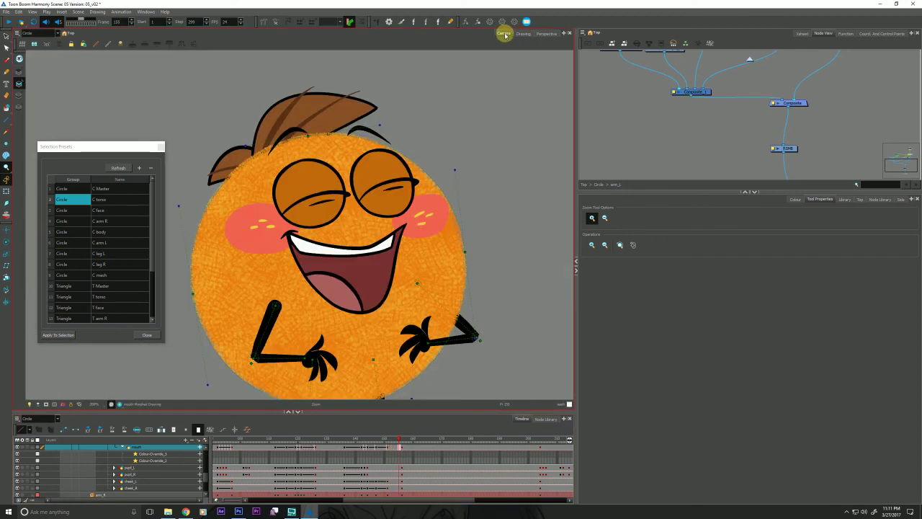
{"action": "left_click_drag", "start_coordinate": [387, 440], "coordinate": [393, 441]}
{"action": "left_click", "coordinate": [375, 440]}
{"action": "key", "text": "shift+Return"}
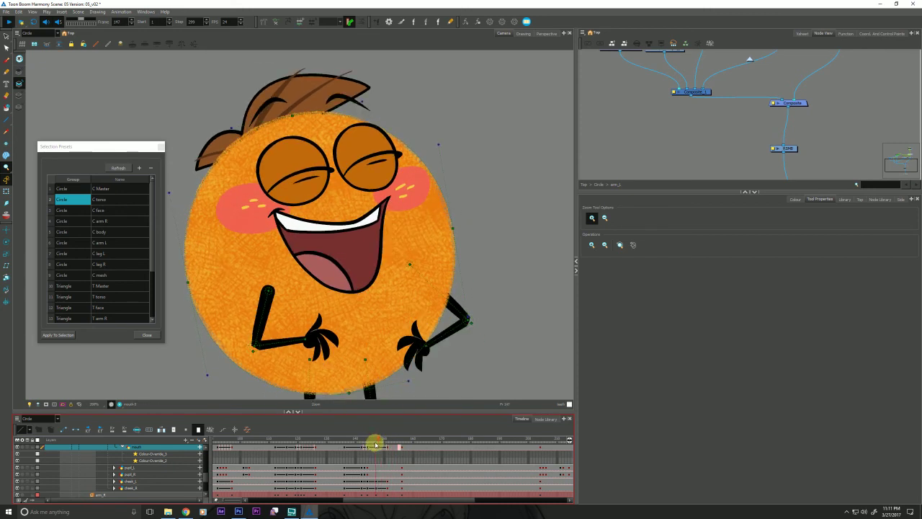
{"action": "key", "text": "shift+Return"}
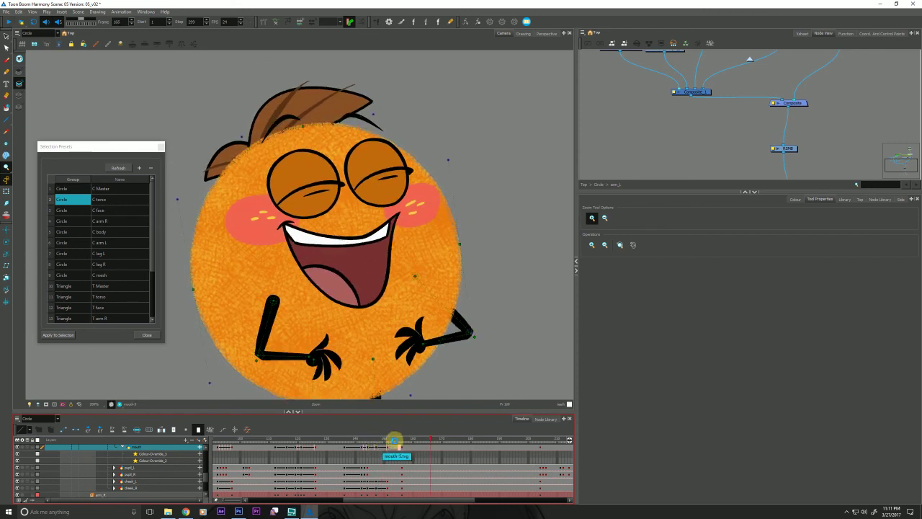
{"action": "left_click", "coordinate": [393, 440]}
{"action": "key", "text": "period"}
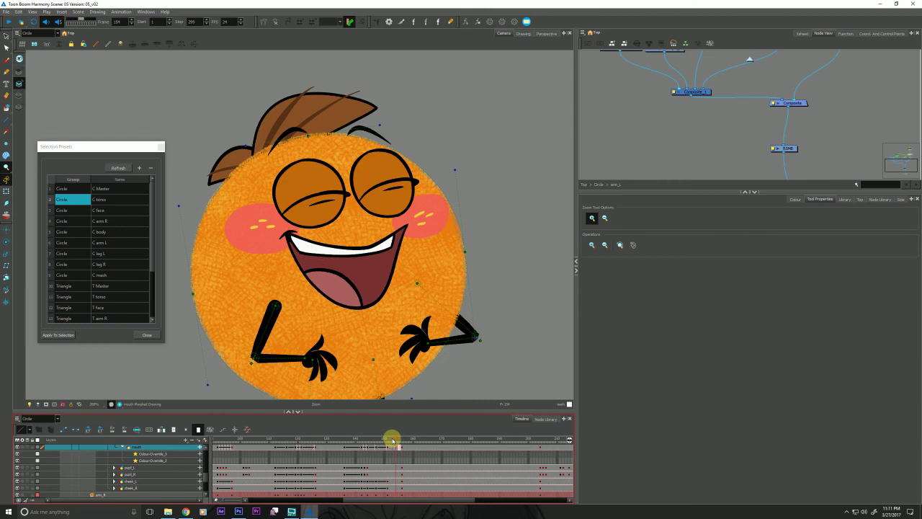
{"action": "key", "text": "period"}
{"action": "key", "text": "comma"}
{"action": "key", "text": "comma"}
{"action": "key", "text": "comma"}
{"action": "left_click_drag", "start_coordinate": [392, 440], "coordinate": [393, 440]}
- Check the morphed mouth in Render View around frames 154 to 157, and return to the regular OpenGL view
{"action": "left_click", "coordinate": [116, 401]}
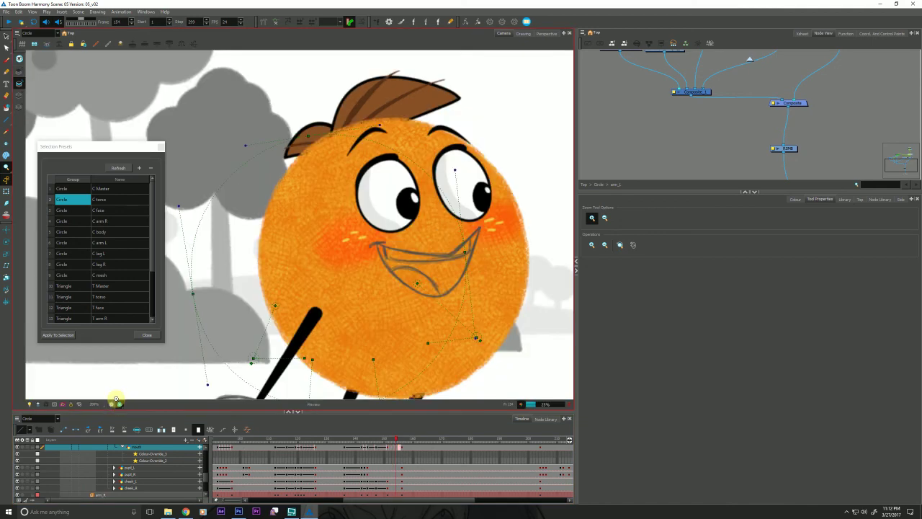
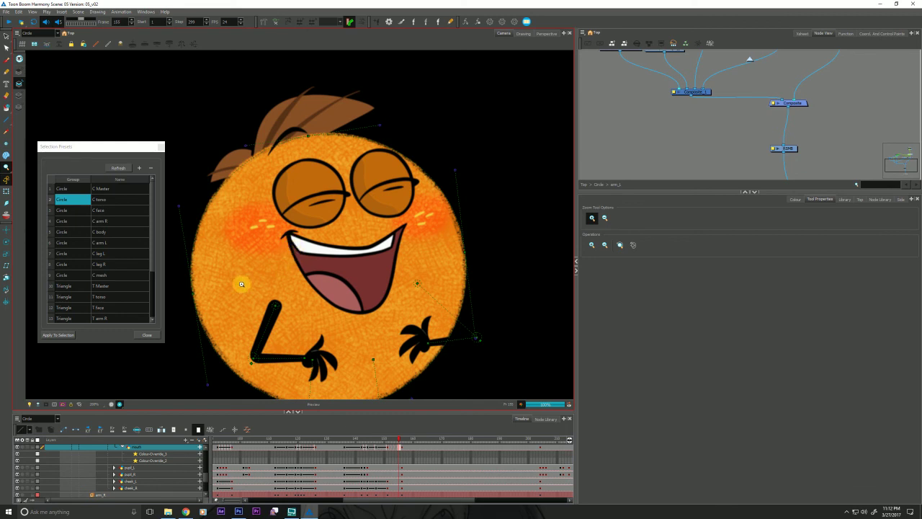
{"action": "key", "text": "."}
{"action": "key", "text": "."}
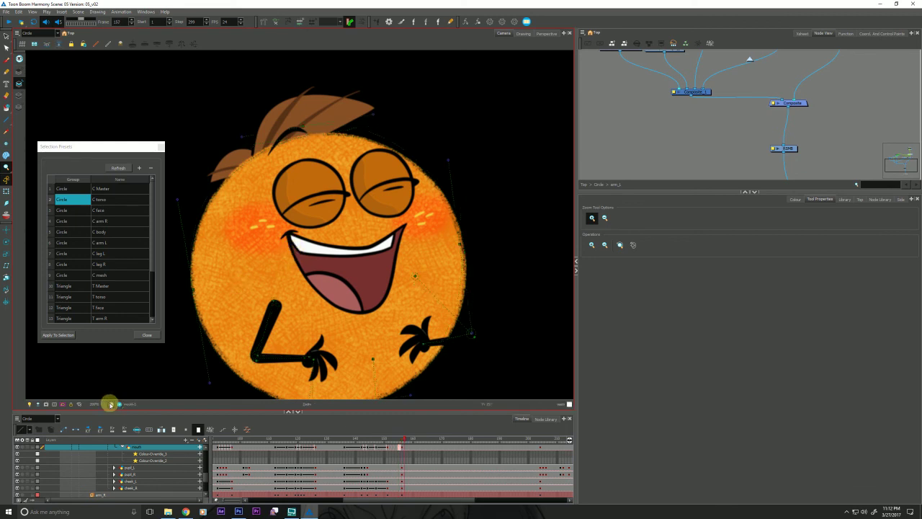
{"action": "left_click", "coordinate": [111, 403]}
- Flip back and forth through the frames around 148 to 155 to compare the mouth morph with the preceding laugh motion
{"action": "key", "text": "comma"}
{"action": "key", "text": "comma"}
{"action": "key", "text": "comma"}
{"action": "key", "text": "comma"}
{"action": "key", "text": "period"}
{"action": "key", "text": "period"}
{"action": "key", "text": "period"}
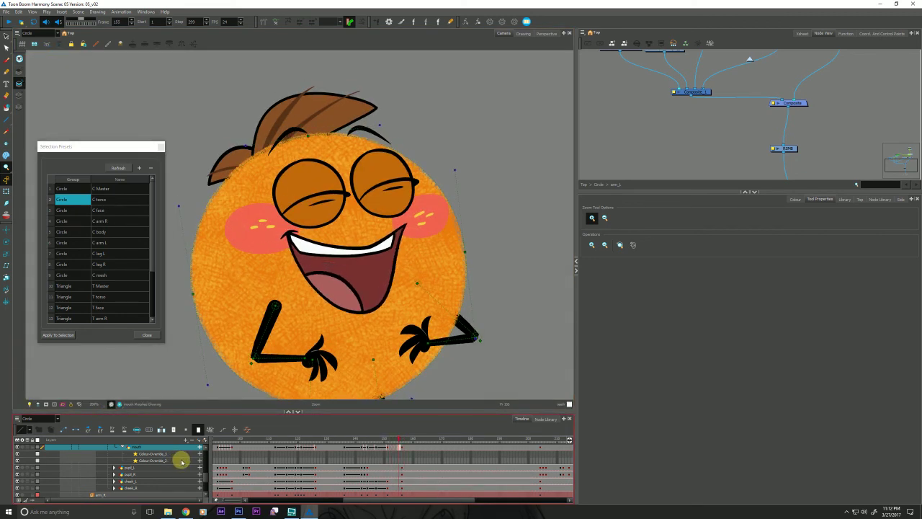
{"action": "key", "text": "comma"}
{"action": "key", "text": "comma"}
{"action": "key", "text": "comma"}
{"action": "key", "text": "period"}
{"action": "key", "text": "period"}
{"action": "key", "text": "period"}
{"action": "key", "text": "comma"}
{"action": "key", "text": "comma"}
{"action": "key", "text": "comma"}
{"action": "key", "text": "comma"}
{"action": "key", "text": "comma"}
{"action": "key", "text": "comma"}
{"action": "key", "text": "comma"}
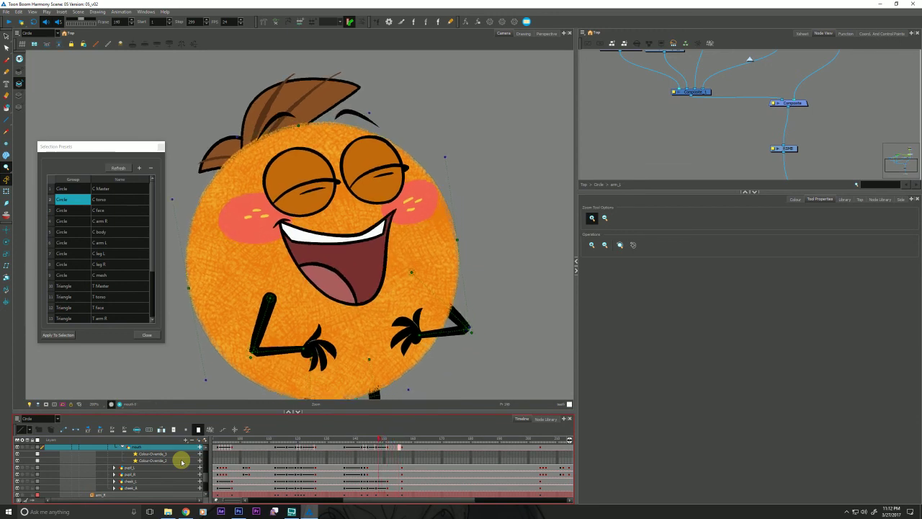
{"action": "key", "text": "period"}
{"action": "key", "text": "period"}
{"action": "key", "text": "period"}
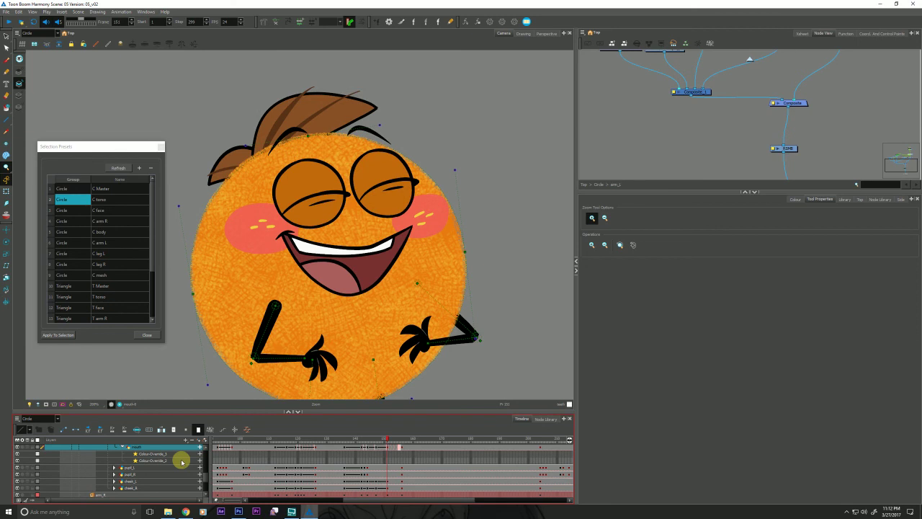
- Copy the mouth morph of frames 151 to 156 so that it starts at frame 147, and step through the result
{"action": "left_click", "coordinate": [378, 448]}
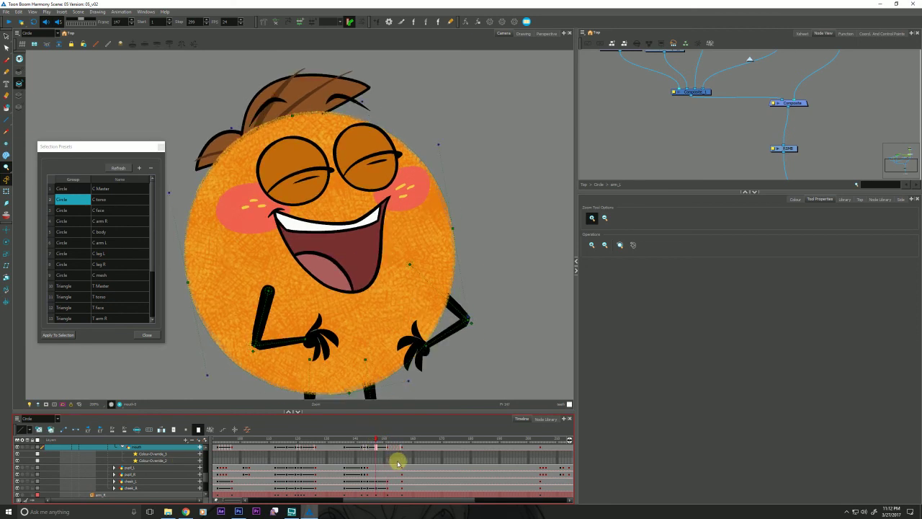
{"action": "left_click", "coordinate": [388, 448]}
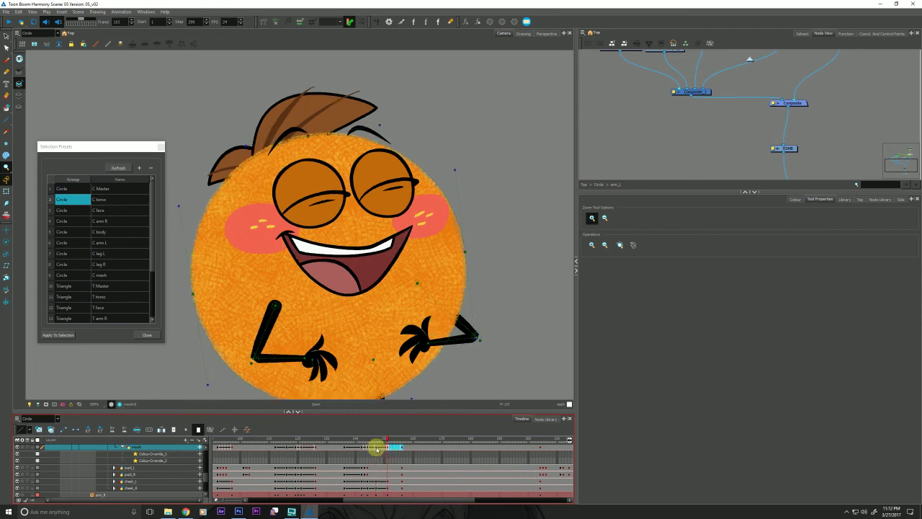
{"action": "left_click", "coordinate": [376, 448]}
{"action": "left_click_drag", "start_coordinate": [379, 453], "coordinate": [381, 454]}
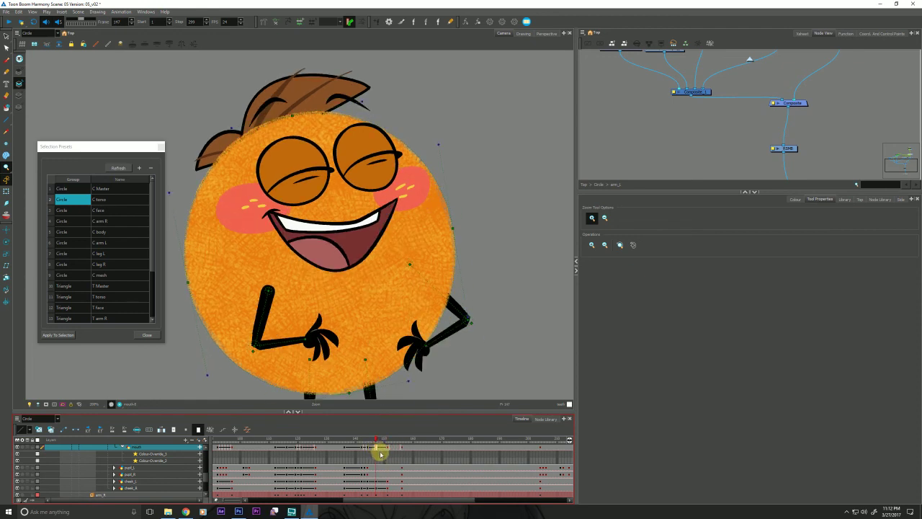
{"action": "key", "text": "period"}
{"action": "key", "text": "period"}
{"action": "key", "text": "period"}
{"action": "key", "text": "period"}
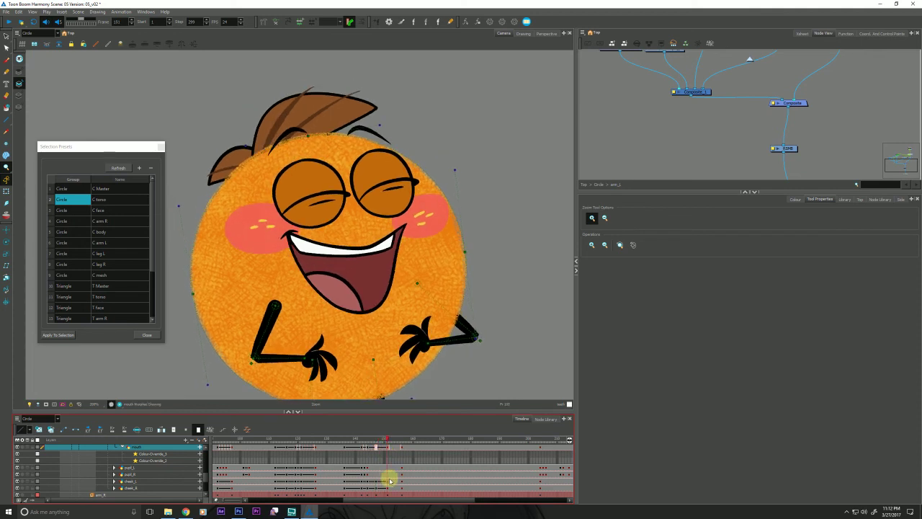
{"action": "key", "text": "comma"}
{"action": "key", "text": "comma"}
{"action": "key", "text": "comma"}
{"action": "key", "text": "comma"}
- Put the wide-open mouth drawing 5 on frame 151 of the mouth layer and step through the frames before it
{"action": "left_click", "coordinate": [389, 487]}
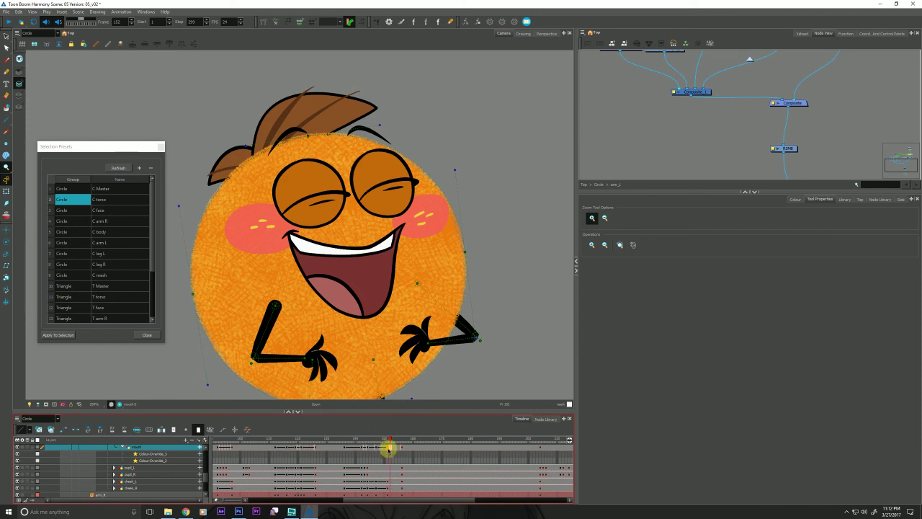
{"action": "key", "text": "comma"}
{"action": "key", "text": "comma"}
{"action": "key", "text": "comma"}
{"action": "key", "text": "comma"}
{"action": "key", "text": "comma"}
{"action": "key", "text": "period"}
{"action": "key", "text": "period"}
{"action": "key", "text": "period"}
{"action": "key", "text": "period"}
{"action": "key", "text": "period"}
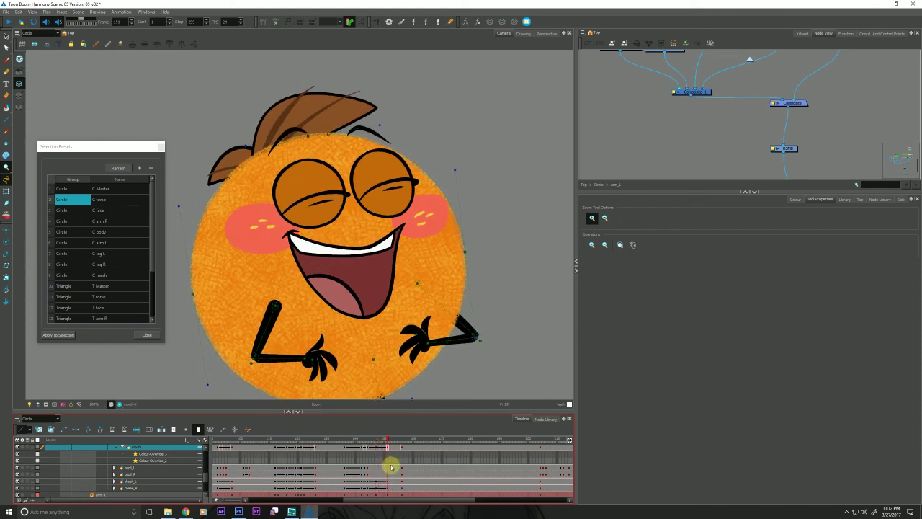
- Flip repeatedly through the retimed mouth frames from before frame 151 up to frame 156 to judge the motion
{"action": "key", "text": "comma"}
{"action": "key", "text": "comma"}
{"action": "key", "text": "comma"}
{"action": "key", "text": "comma"}
{"action": "key", "text": "comma"}
{"action": "key", "text": "comma"}
{"action": "key", "text": "comma"}
{"action": "key", "text": "period"}
{"action": "key", "text": "period"}
{"action": "key", "text": "period"}
{"action": "key", "text": "period"}
{"action": "key", "text": "period"}
{"action": "key", "text": "period"}
{"action": "key", "text": "period"}
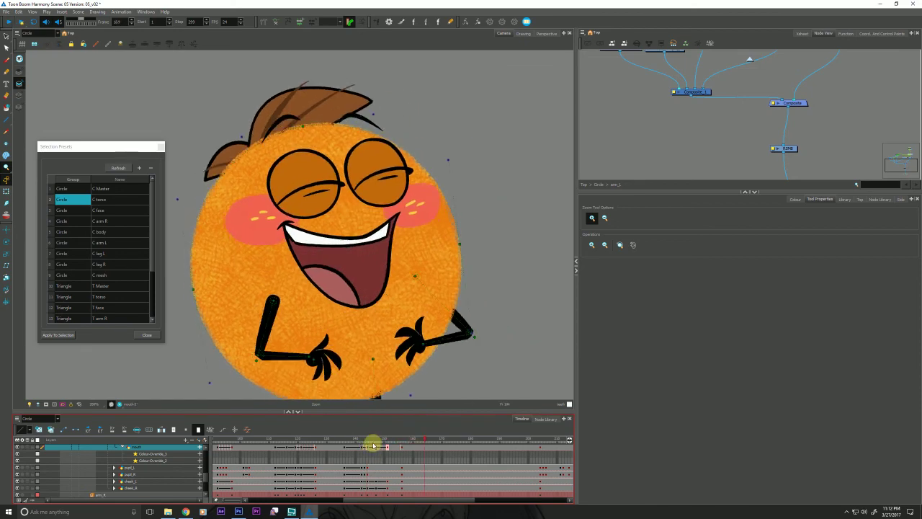
{"action": "key", "text": "comma"}
{"action": "key", "text": "comma"}
{"action": "key", "text": "comma"}
{"action": "key", "text": "period"}
{"action": "key", "text": "period"}
{"action": "key", "text": "period"}
{"action": "key", "text": "period"}
{"action": "key", "text": "period"}
{"action": "key", "text": "period"}
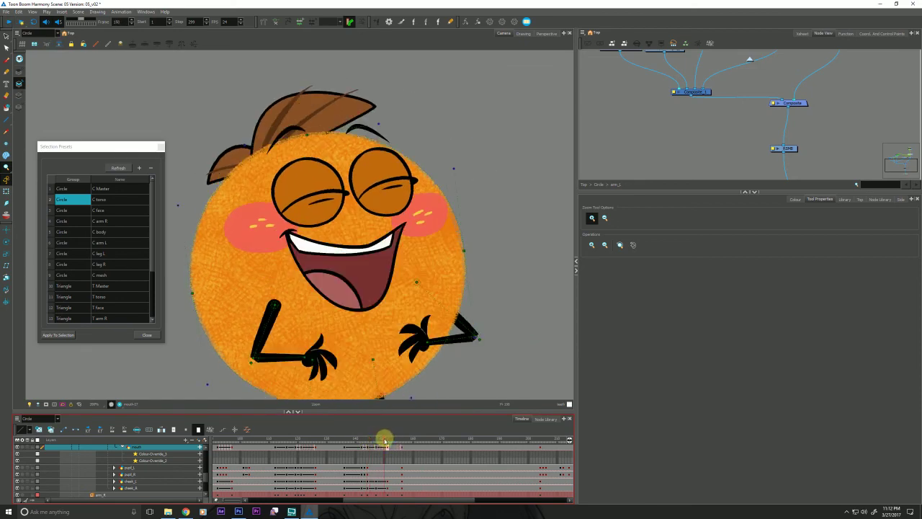
{"action": "key", "text": "period"}
{"action": "key", "text": "period"}
{"action": "key", "text": "period"}
{"action": "key", "text": "period"}
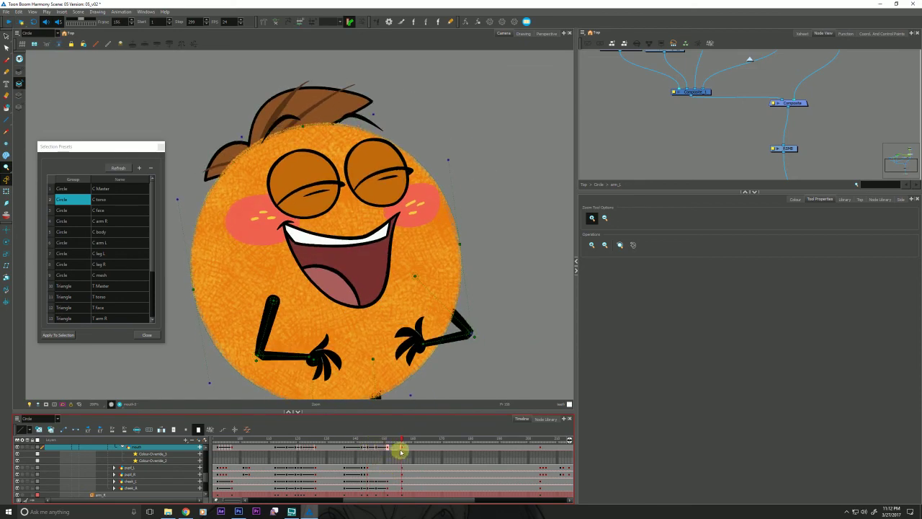
- Compare the mouth drawings on frames 147 and 156, and substitute mouth drawing 6 on frame 156
{"action": "left_click", "coordinate": [844, 200]}
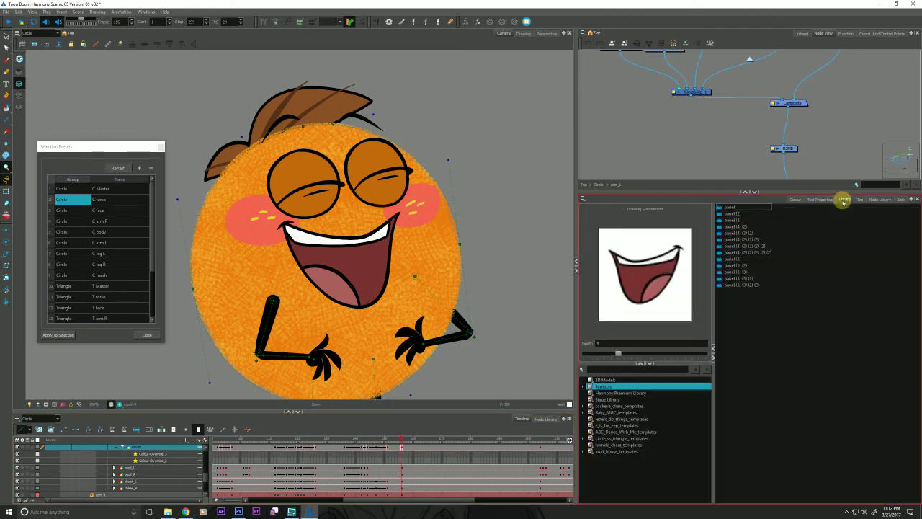
{"action": "left_click", "coordinate": [376, 447]}
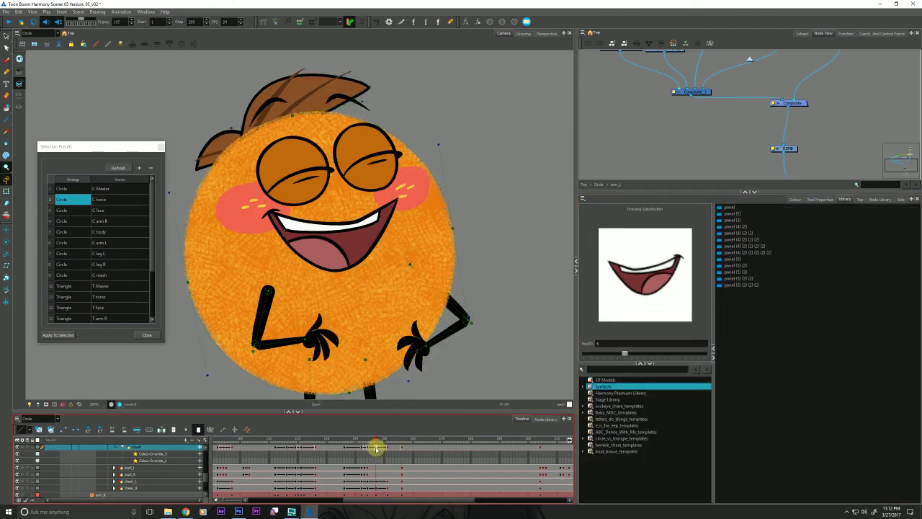
{"action": "left_click", "coordinate": [402, 448]}
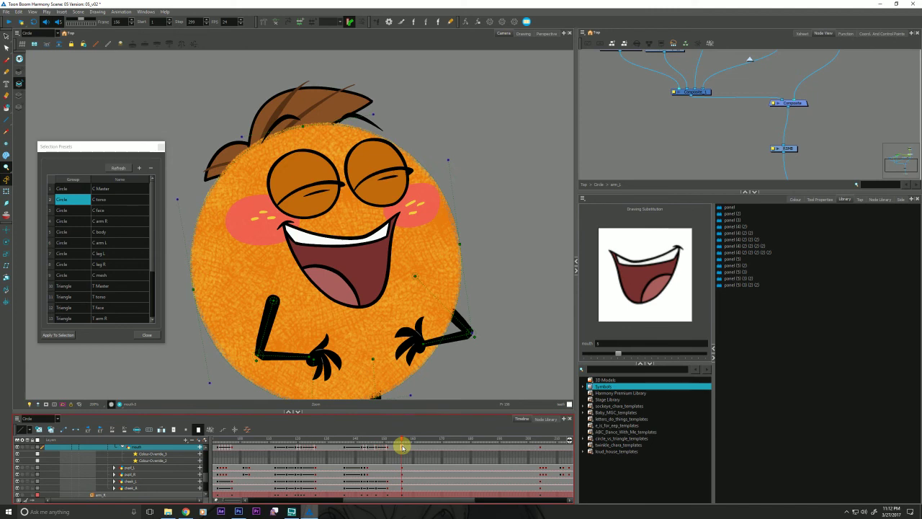
{"action": "key", "text": "bracketleft"}
{"action": "key", "text": "bracketright"}
{"action": "key", "text": "bracketright"}
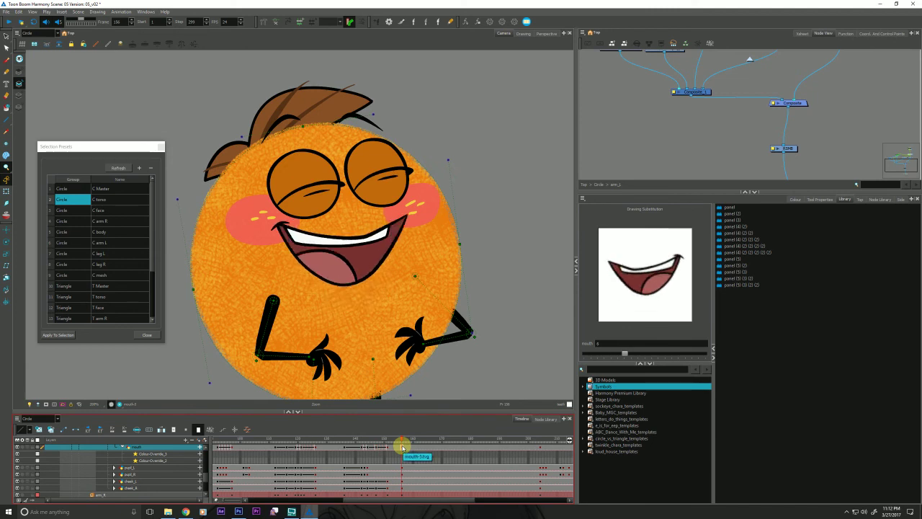
- Step through the mouth layer from frame 147 to 156 to check the changed drawing sequence
{"action": "left_click", "coordinate": [376, 447]}
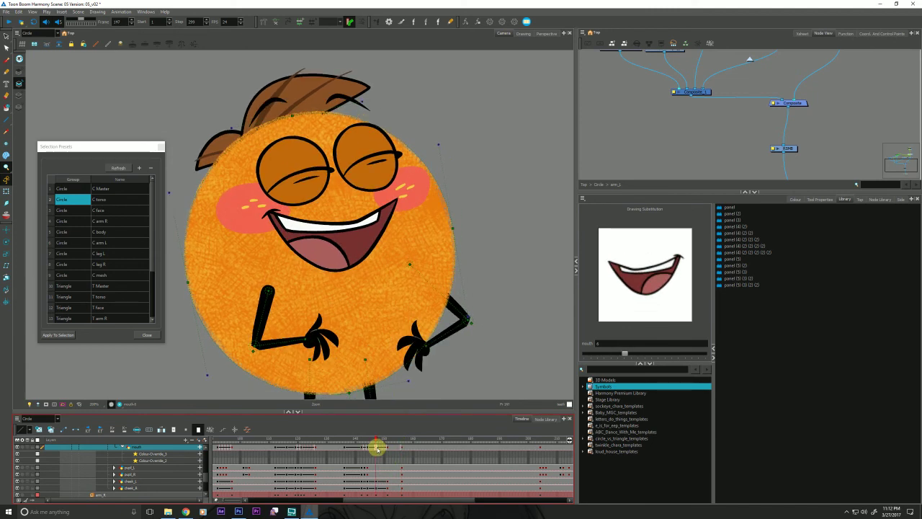
{"action": "key", "text": "period"}
{"action": "key", "text": "period"}
{"action": "key", "text": "period"}
{"action": "key", "text": "period"}
{"action": "key", "text": "period"}
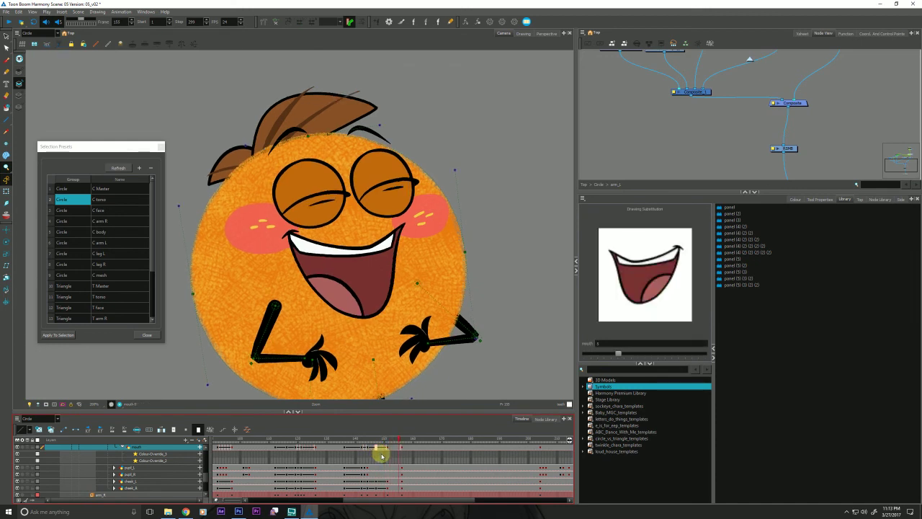
{"action": "key", "text": "period"}
- Show the entire circle character and play the animation from well before the laughing section
{"action": "left_click_drag", "start_coordinate": [229, 354], "coordinate": [256, 323]}
{"action": "scroll", "coordinate": [232, 355], "scroll_direction": "down", "scroll_amount": 5}
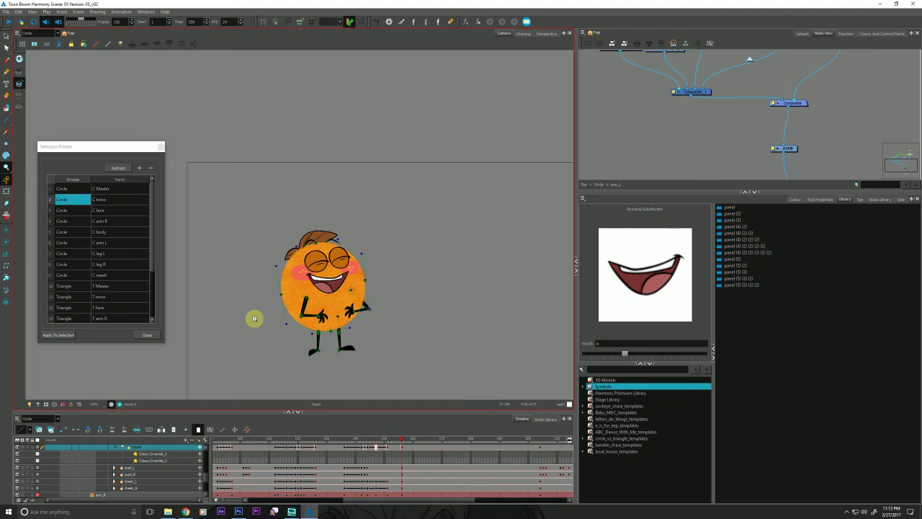
{"action": "left_click", "coordinate": [353, 438]}
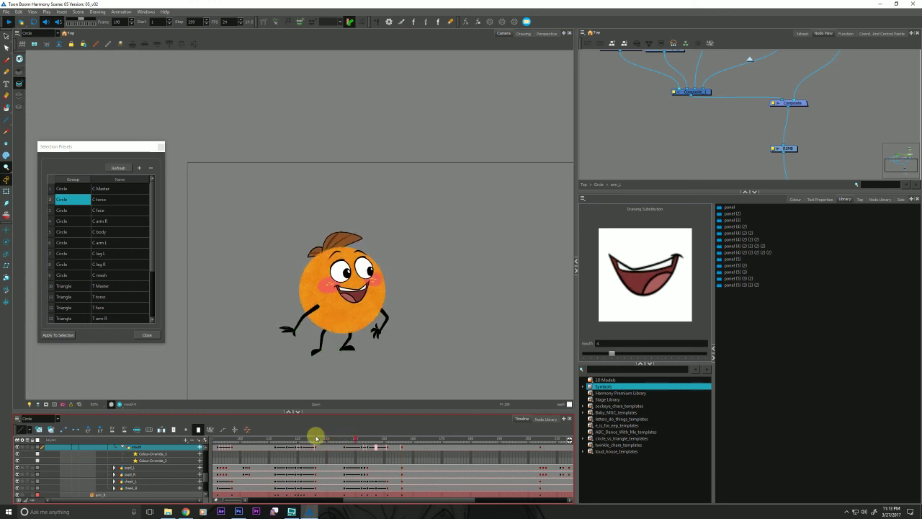
{"action": "left_click_drag", "start_coordinate": [316, 438], "coordinate": [265, 439]}
{"action": "key", "text": "shift+Return"}
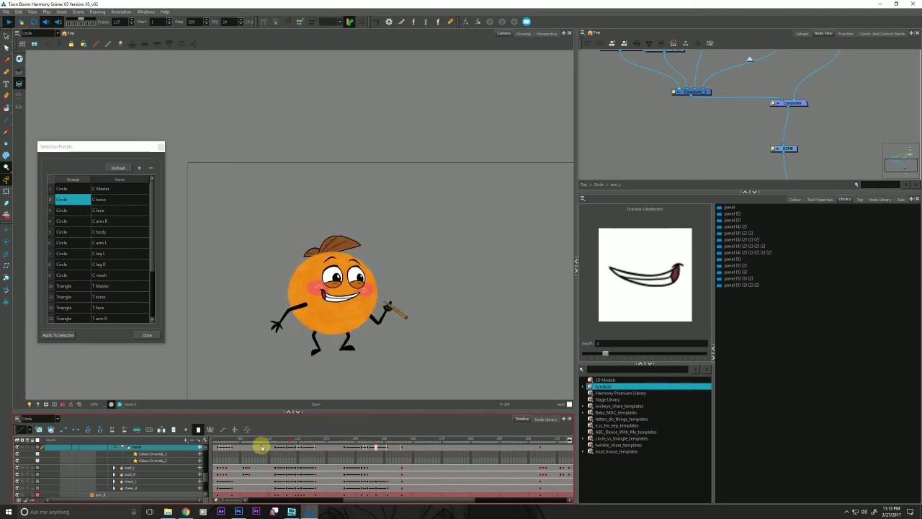
- Replay the circle character's animation from about frame 110 to judge the lead-in to the laugh
{"action": "key", "text": "Return"}
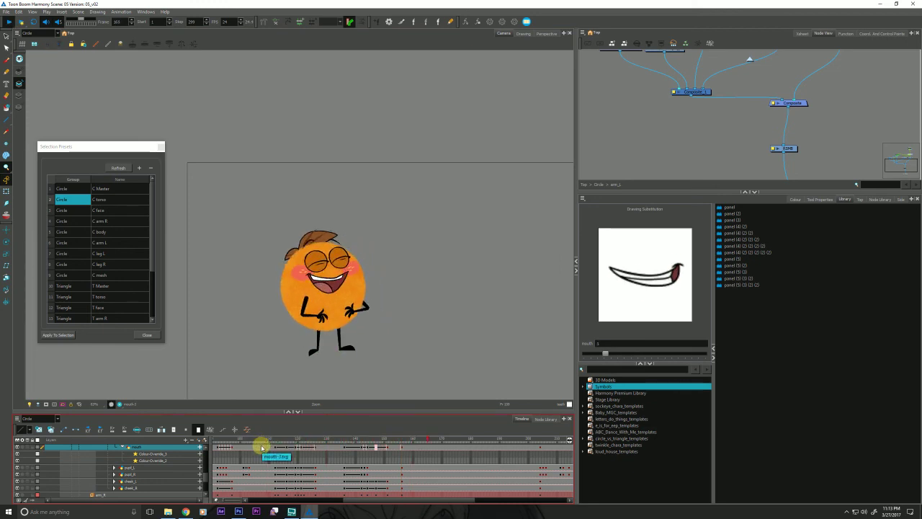
{"action": "key", "text": "Return"}
{"action": "left_click", "coordinate": [382, 438]}
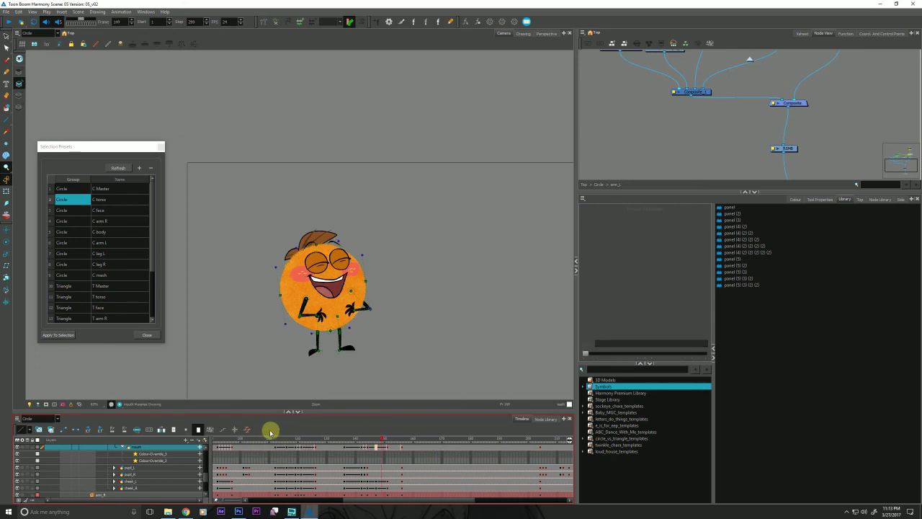
{"action": "left_click", "coordinate": [268, 447]}
{"action": "key", "text": "Return"}
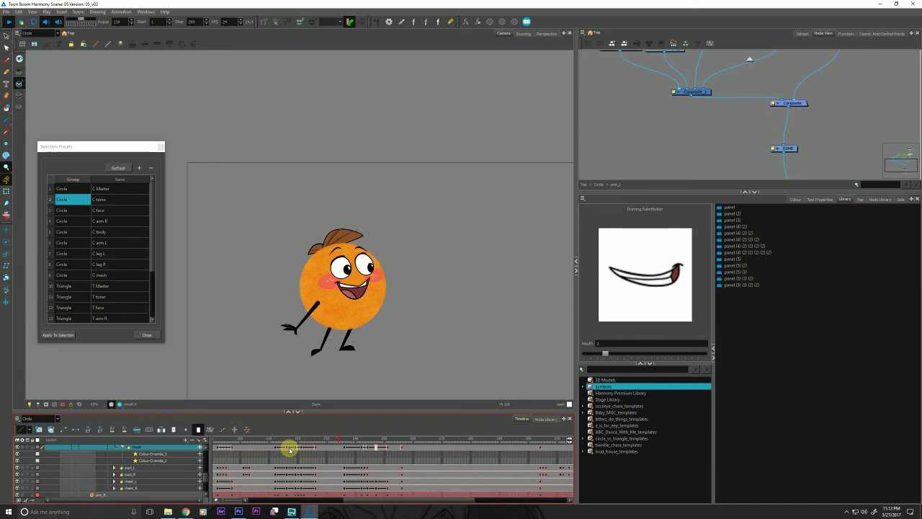
- Select the left hand at the body's lower edge on frame 138 and flip through frames 137 to 139 to compare its position
{"action": "left_click", "coordinate": [353, 439]}
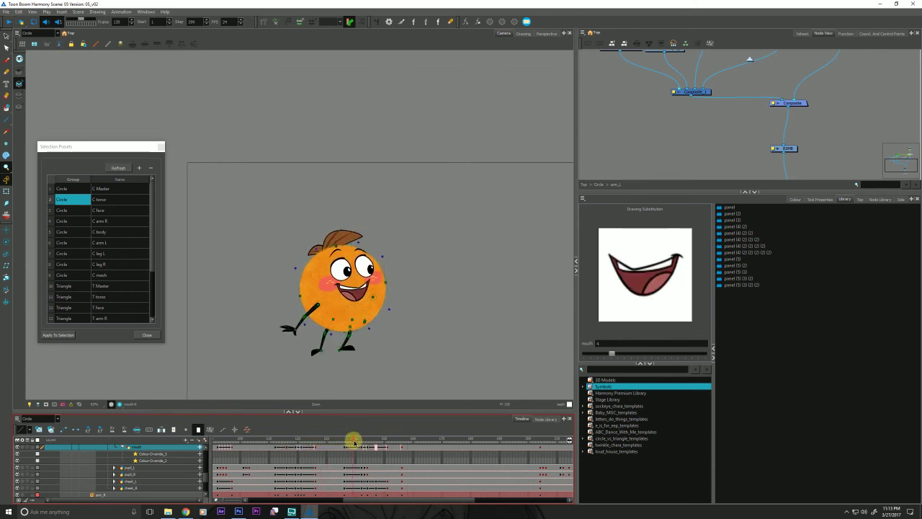
{"action": "left_click_drag", "start_coordinate": [354, 441], "coordinate": [349, 439]}
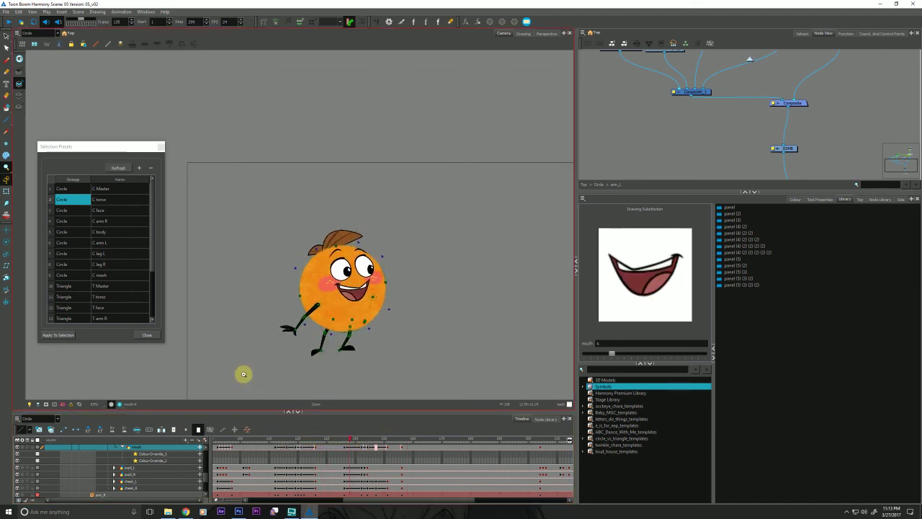
{"action": "scroll", "coordinate": [243, 374], "scroll_direction": "up", "scroll_amount": 1}
{"action": "scroll", "coordinate": [359, 314], "scroll_direction": "up", "scroll_amount": 6}
{"action": "left_click_drag", "start_coordinate": [361, 343], "coordinate": [353, 344]}
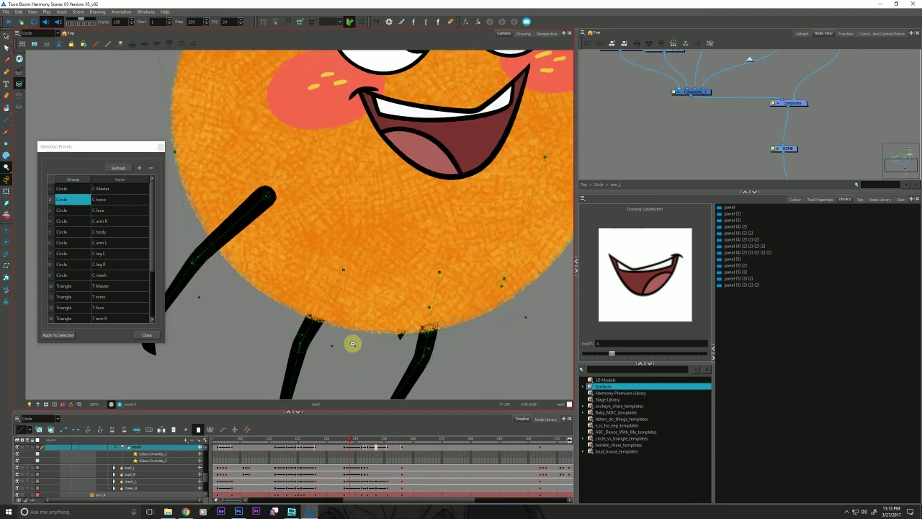
{"action": "key", "text": "shift+t"}
{"action": "left_click", "coordinate": [405, 349]}
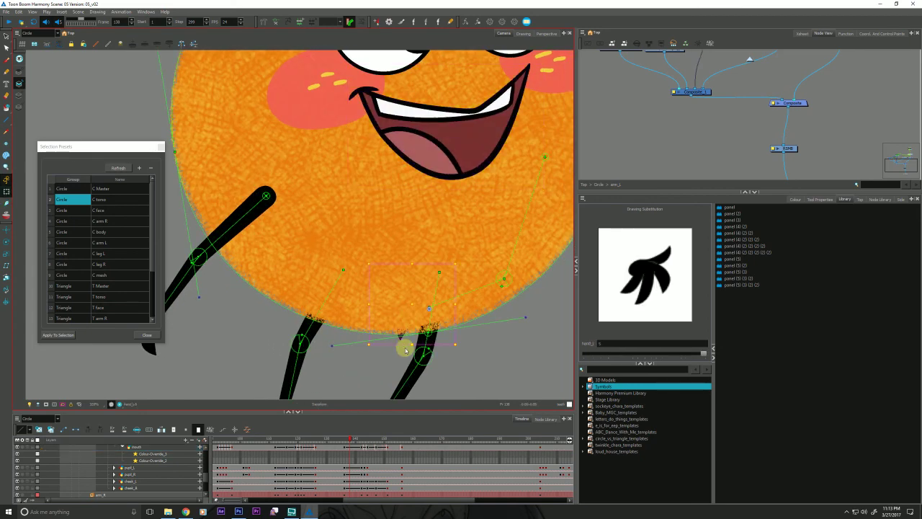
{"action": "key", "text": "comma"}
{"action": "key", "text": "period"}
{"action": "key", "text": "period"}
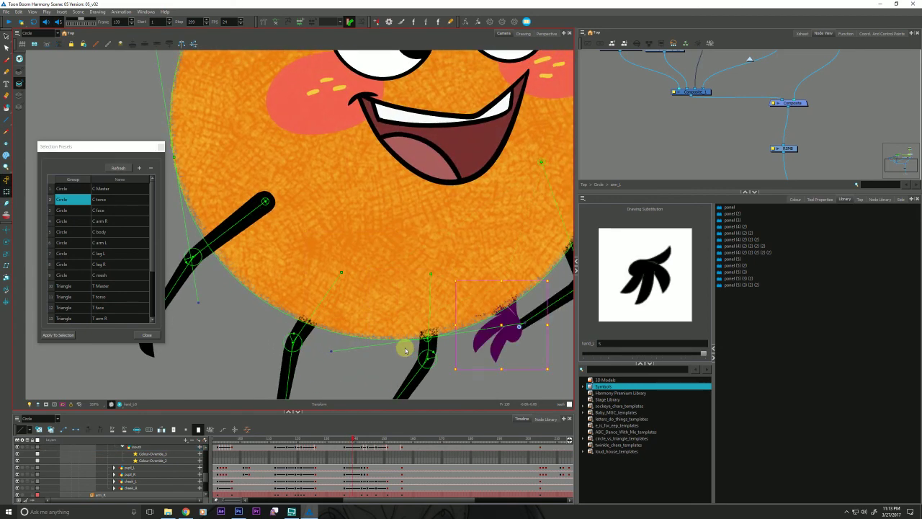
{"action": "key", "text": "comma"}
{"action": "key", "text": "period"}
{"action": "key", "text": "comma"}
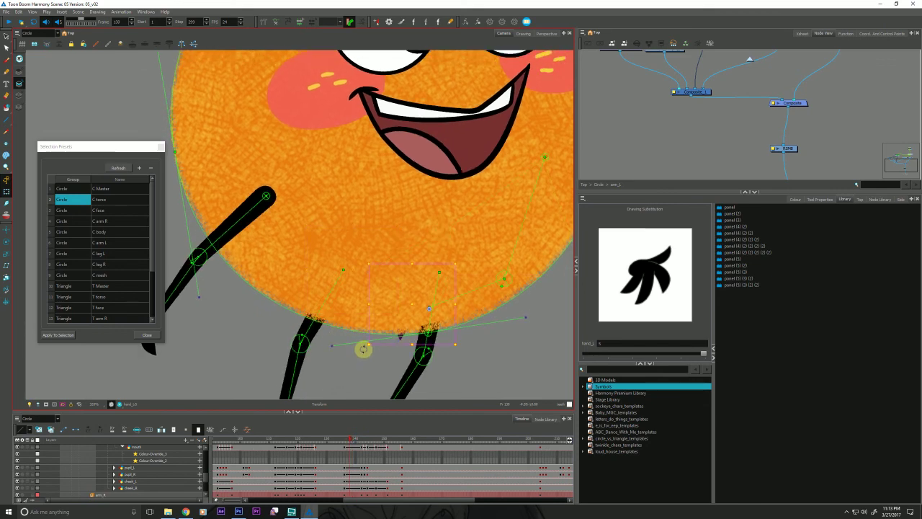
- Try rotating the left hand upward behind the body on frame 138, check it against frame 139, and undo the rotation
{"action": "left_click_drag", "start_coordinate": [365, 350], "coordinate": [358, 286]}
{"action": "key", "text": "alt+z"}
{"action": "left_click", "coordinate": [210, 350], "text": "alt"}
{"action": "left_click", "coordinate": [210, 350], "text": "alt"}
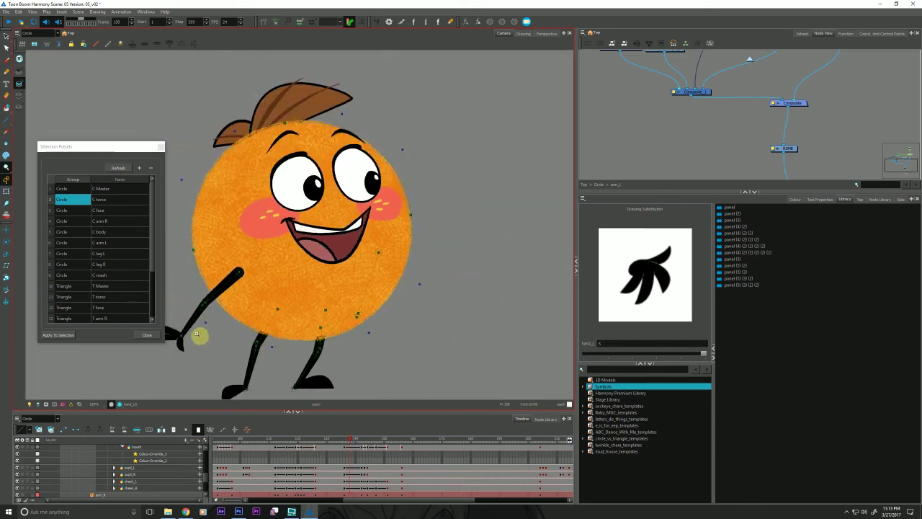
{"action": "key", "text": "period"}
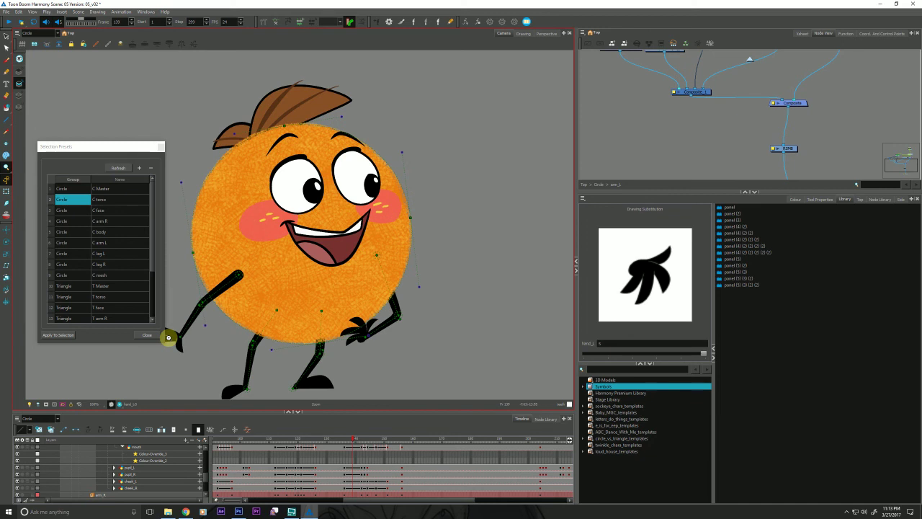
{"action": "key", "text": "ctrl+z"}
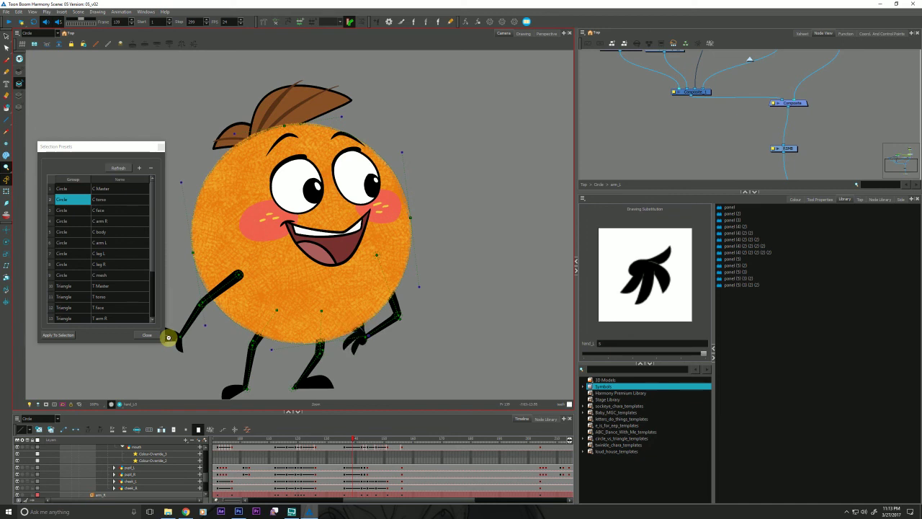
- Select the left arm on frame 138 and step forward frame by frame to check how it emerges from behind the body
{"action": "key", "text": "comma"}
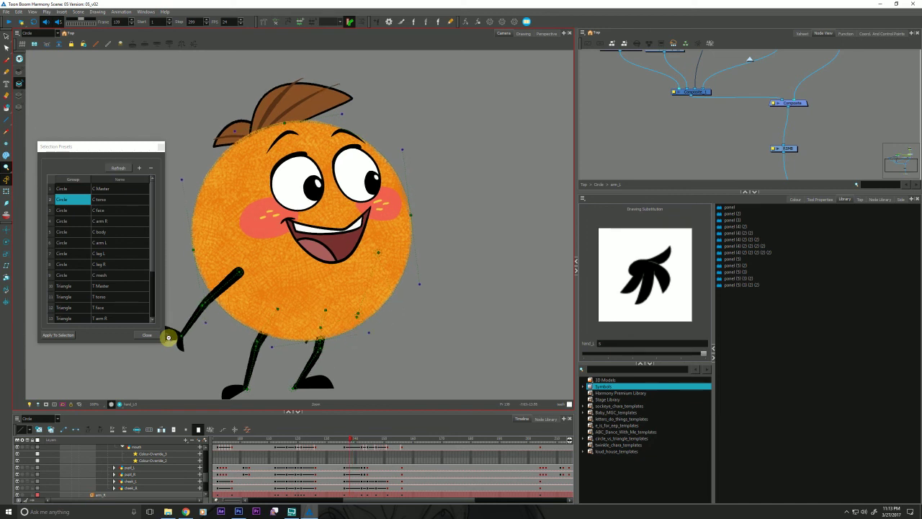
{"action": "key", "text": "comma"}
{"action": "left_click", "coordinate": [6, 191]}
{"action": "left_click", "coordinate": [339, 320]}
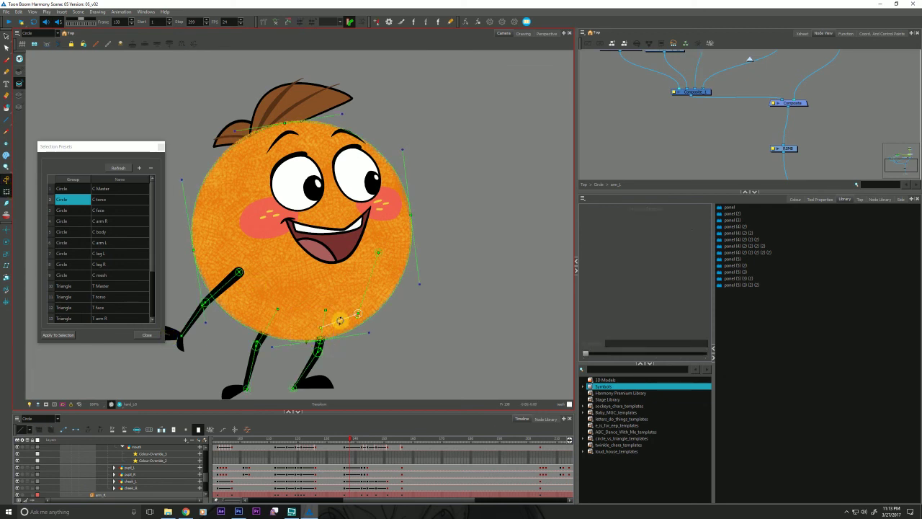
{"action": "key", "text": "period"}
{"action": "key", "text": "period"}
{"action": "key", "text": "period"}
{"action": "key", "text": "period"}
{"action": "key", "text": "period"}
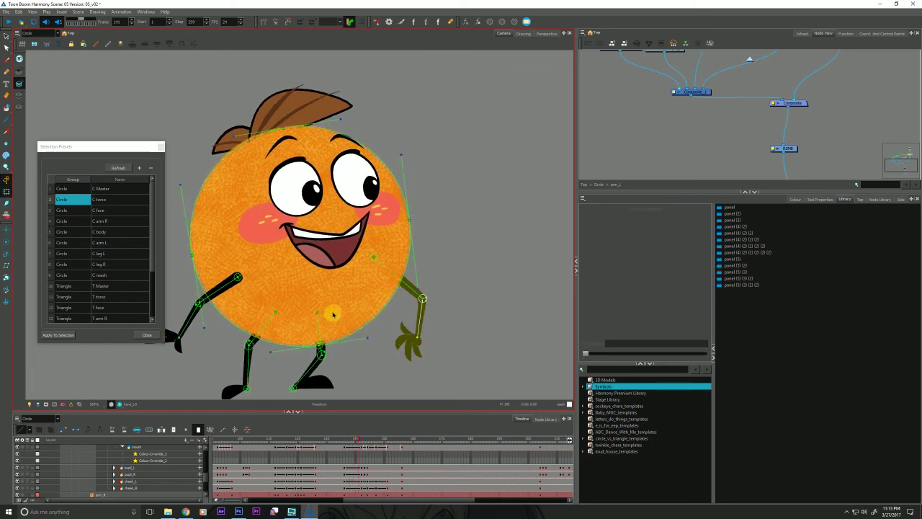
{"action": "key", "text": "period"}
{"action": "key", "text": "period"}
{"action": "key", "text": "period"}
{"action": "key", "text": "period"}
{"action": "key", "text": "period"}
{"action": "key", "text": "period"}
{"action": "key", "text": "period"}
{"action": "key", "text": "period"}
{"action": "key", "text": "period"}
{"action": "key", "text": "period"}
{"action": "key", "text": "period"}
{"action": "key", "text": "period"}
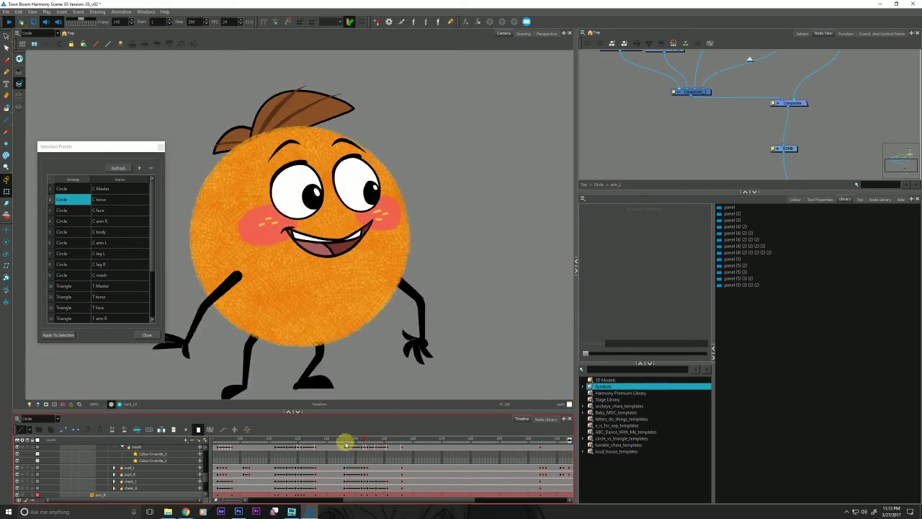
- Step through the character's poses from frame 137 to frame 156 to review the arm and mouth motion into the laugh
{"action": "left_click", "coordinate": [346, 439]}
{"action": "key", "text": "period"}
{"action": "key", "text": "period"}
{"action": "key", "text": "period"}
{"action": "key", "text": "period"}
{"action": "key", "text": "period"}
{"action": "key", "text": "period"}
{"action": "key", "text": "period"}
{"action": "key", "text": "period"}
{"action": "key", "text": "period"}
{"action": "key", "text": "period"}
{"action": "key", "text": "period"}
{"action": "key", "text": "period"}
{"action": "key", "text": "period"}
{"action": "key", "text": "period"}
{"action": "key", "text": "period"}
{"action": "key", "text": "period"}
{"action": "key", "text": "period"}
{"action": "key", "text": "period"}
{"action": "key", "text": "period"}
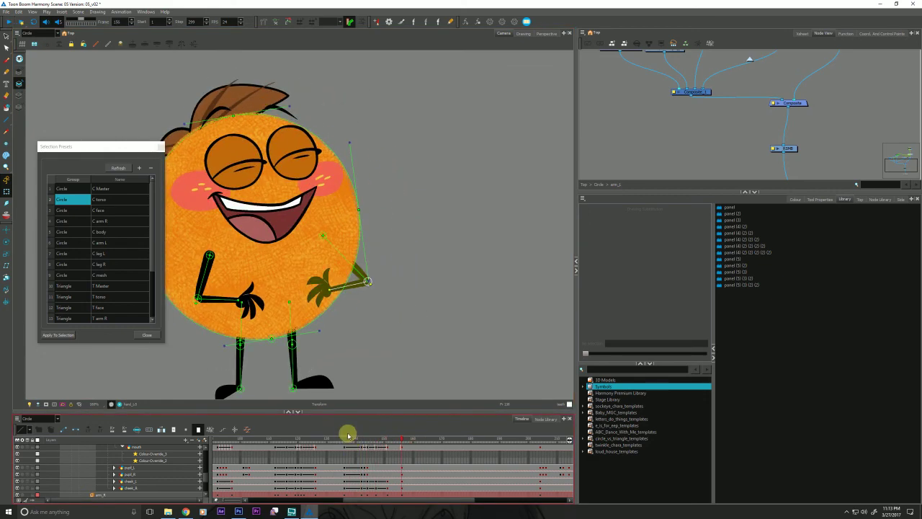
- Show the whole circle character and play the animation twice from before frame 110 through the laughing section
{"action": "key", "text": "space"}
{"action": "key", "text": "1"}
{"action": "key", "text": "1"}
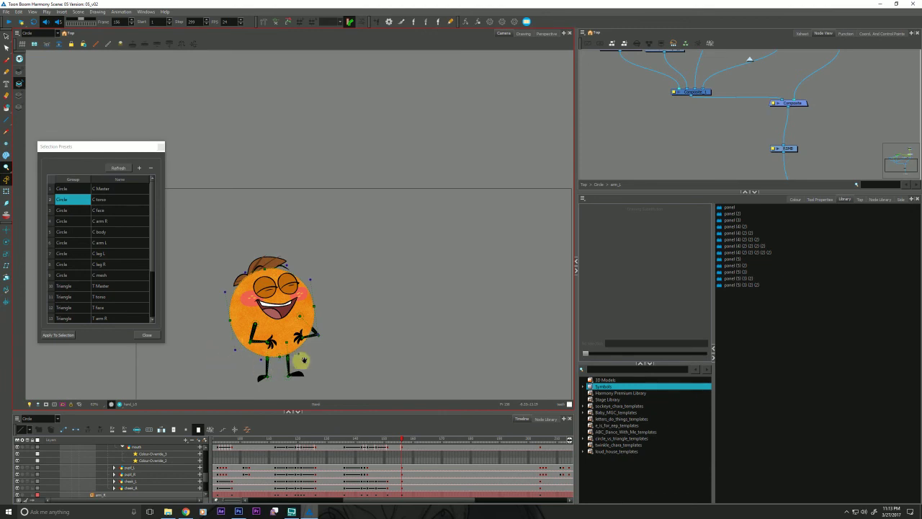
{"action": "left_click_drag", "start_coordinate": [288, 361], "coordinate": [407, 303]}
{"action": "left_click_drag", "start_coordinate": [284, 339], "coordinate": [272, 338]}
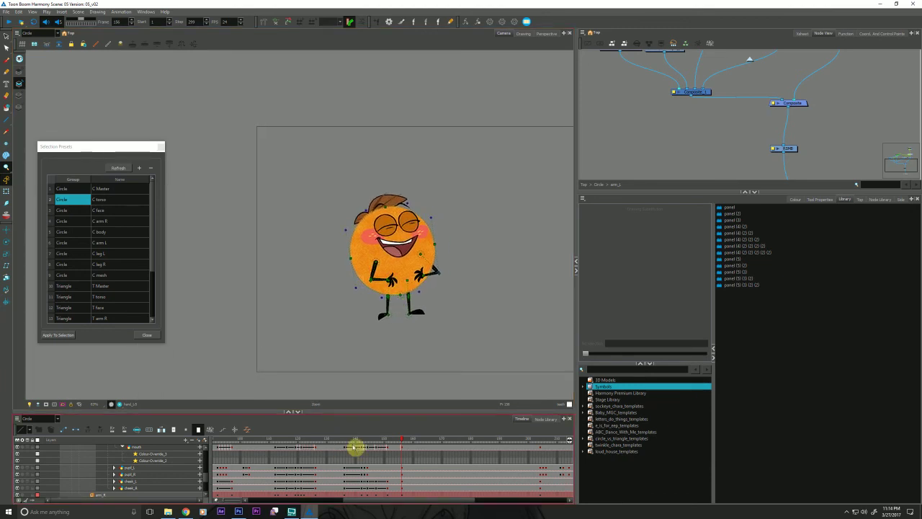
{"action": "left_click", "coordinate": [265, 440]}
{"action": "key", "text": "shift+Return"}
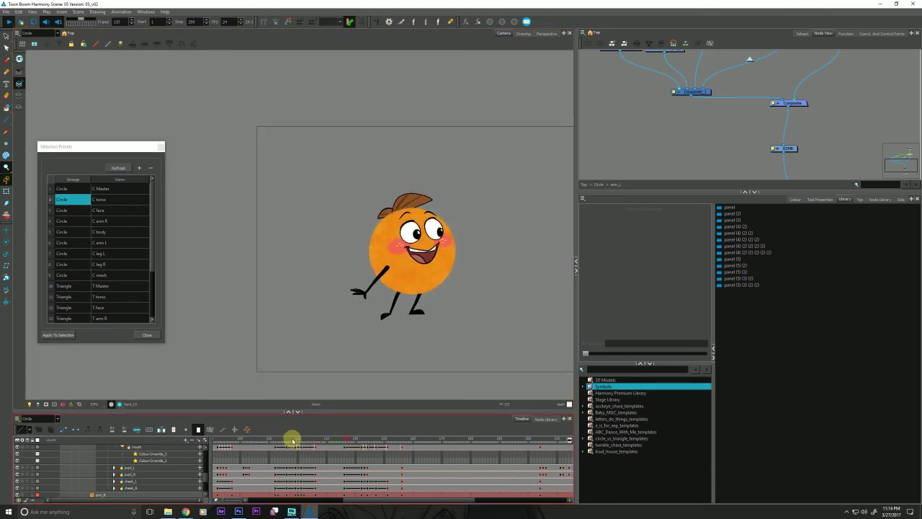
{"action": "key", "text": "shift+Return"}
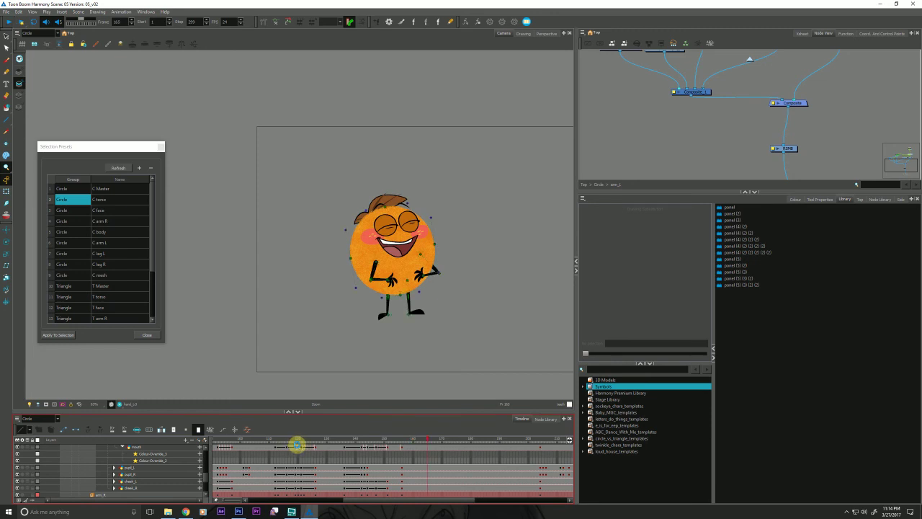
{"action": "left_click", "coordinate": [259, 437]}
{"action": "key", "text": "shift+Return"}
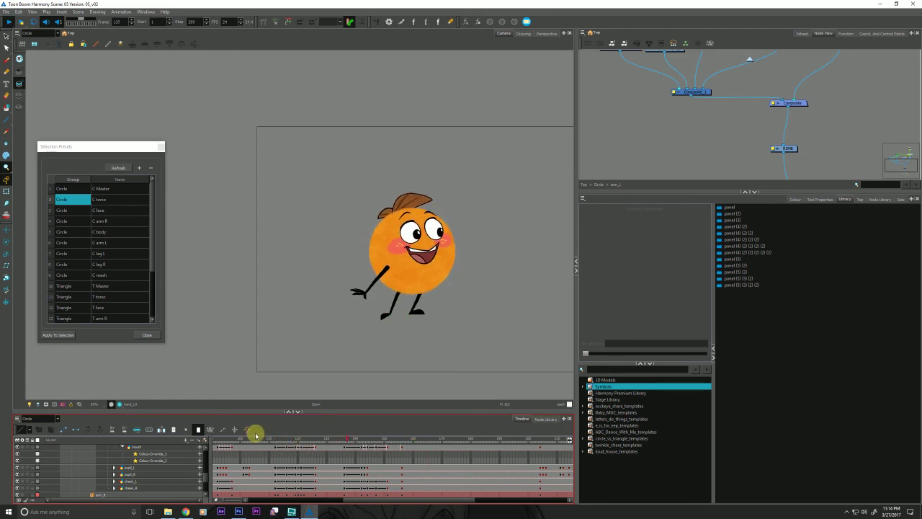
{"action": "key", "text": "Return"}
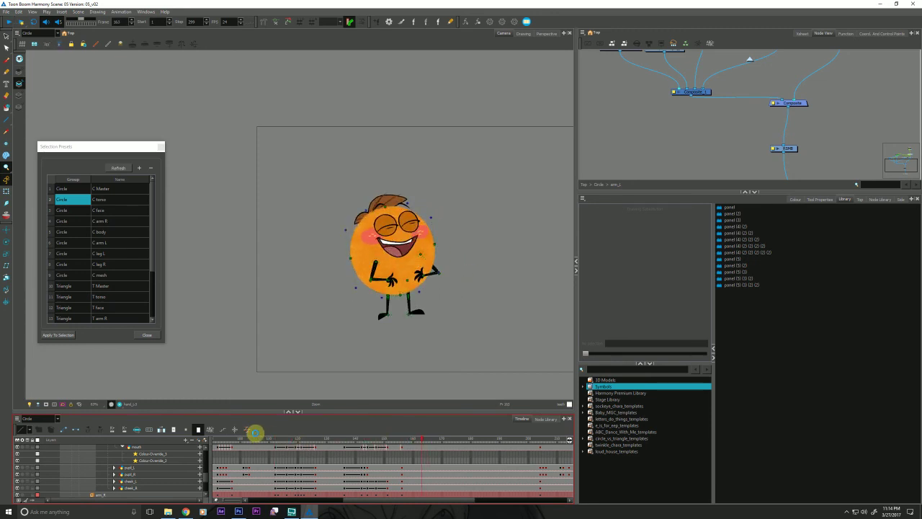